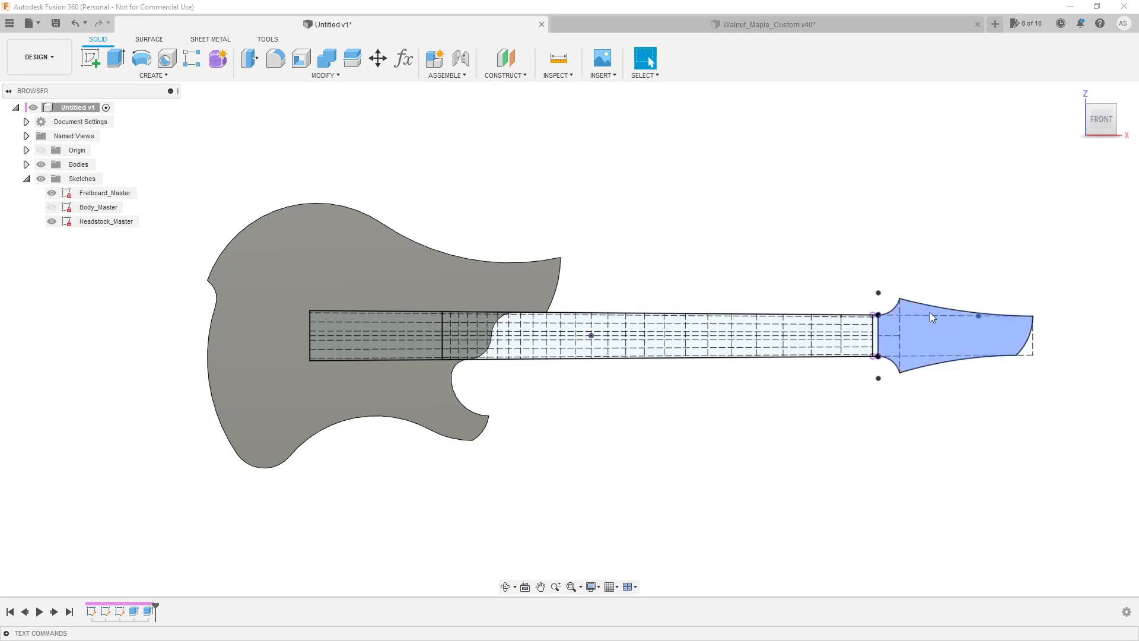
Switch to the Walnut_Maple_Custom design and examine the neck heel, the body's back and the front of the finished guitar.
{"action": "left_click", "coordinate": [716, 24]}
{"action": "middle_click_drag", "start_coordinate": [654, 183], "coordinate": [760, 125], "text": "shift"}
{"action": "scroll", "coordinate": [367, 260], "scroll_direction": "up", "scroll_amount": 3}
{"action": "scroll", "coordinate": [567, 300], "scroll_direction": "up", "scroll_amount": 8}
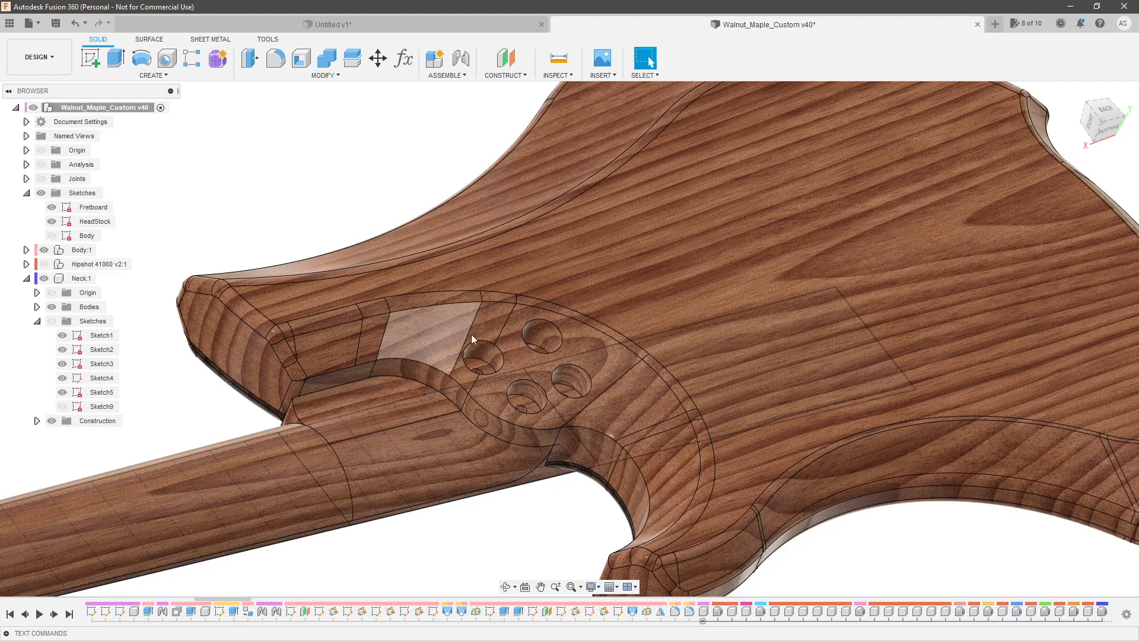
{"action": "scroll", "coordinate": [408, 411], "scroll_direction": "down", "scroll_amount": 5}
{"action": "middle_click_drag", "start_coordinate": [765, 249], "coordinate": [508, 299], "text": "shift"}
{"action": "scroll", "coordinate": [510, 303], "scroll_direction": "down", "scroll_amount": 3}
{"action": "scroll", "coordinate": [907, 282], "scroll_direction": "up", "scroll_amount": 3}
{"action": "middle_click_drag", "start_coordinate": [964, 311], "coordinate": [870, 340], "text": "shift"}
{"action": "scroll", "coordinate": [848, 320], "scroll_direction": "down", "scroll_amount": 4}
{"action": "scroll", "coordinate": [849, 323], "scroll_direction": "up", "scroll_amount": 4}
{"action": "scroll", "coordinate": [680, 319], "scroll_direction": "down", "scroll_amount": 3}
{"action": "scroll", "coordinate": [757, 323], "scroll_direction": "up", "scroll_amount": 3}
{"action": "scroll", "coordinate": [757, 323], "scroll_direction": "up", "scroll_amount": 1}
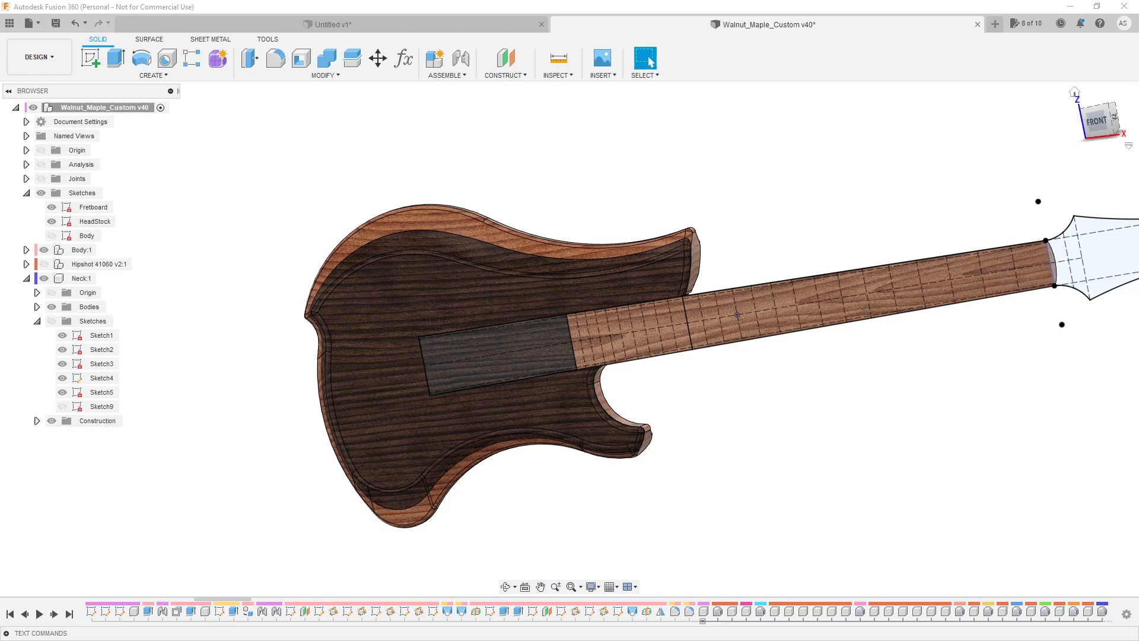
Examine the body's top face and the bevelled edge of its dark top layer at the lower end of the walnut guitar.
{"action": "middle_click_drag", "start_coordinate": [618, 188], "coordinate": [647, 138], "text": "shift"}
{"action": "middle_click_drag", "start_coordinate": [276, 435], "coordinate": [393, 474], "text": "shift"}
{"action": "middle_click_drag", "start_coordinate": [381, 407], "coordinate": [455, 447], "text": "shift"}
{"action": "scroll", "coordinate": [418, 363], "scroll_direction": "up", "scroll_amount": 3}
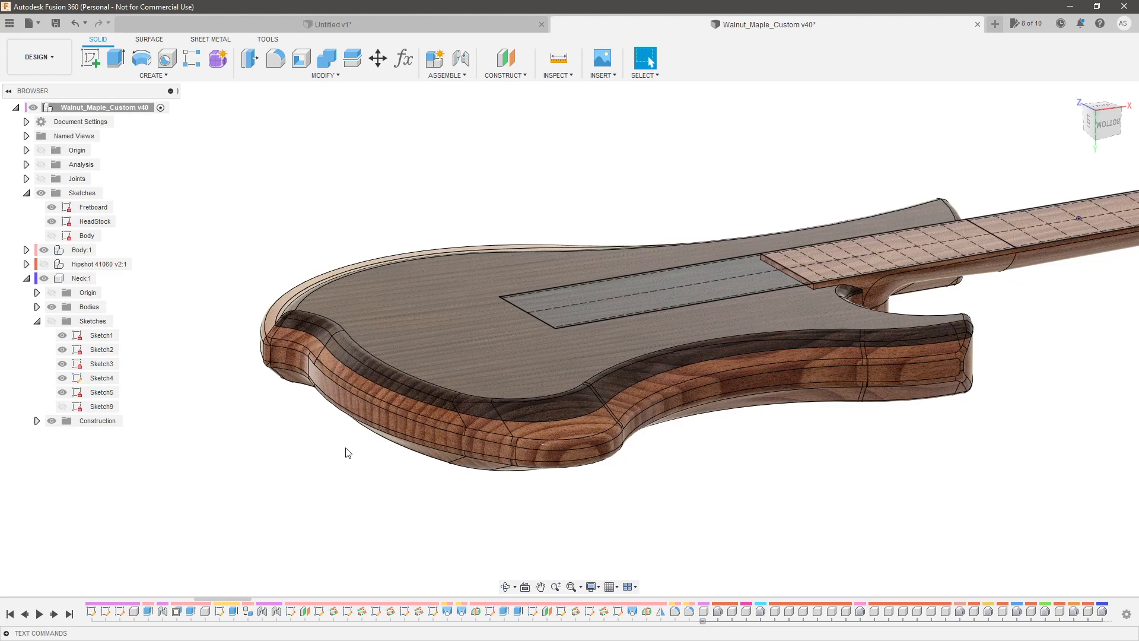
{"action": "scroll", "coordinate": [683, 468], "scroll_direction": "down", "scroll_amount": 5}
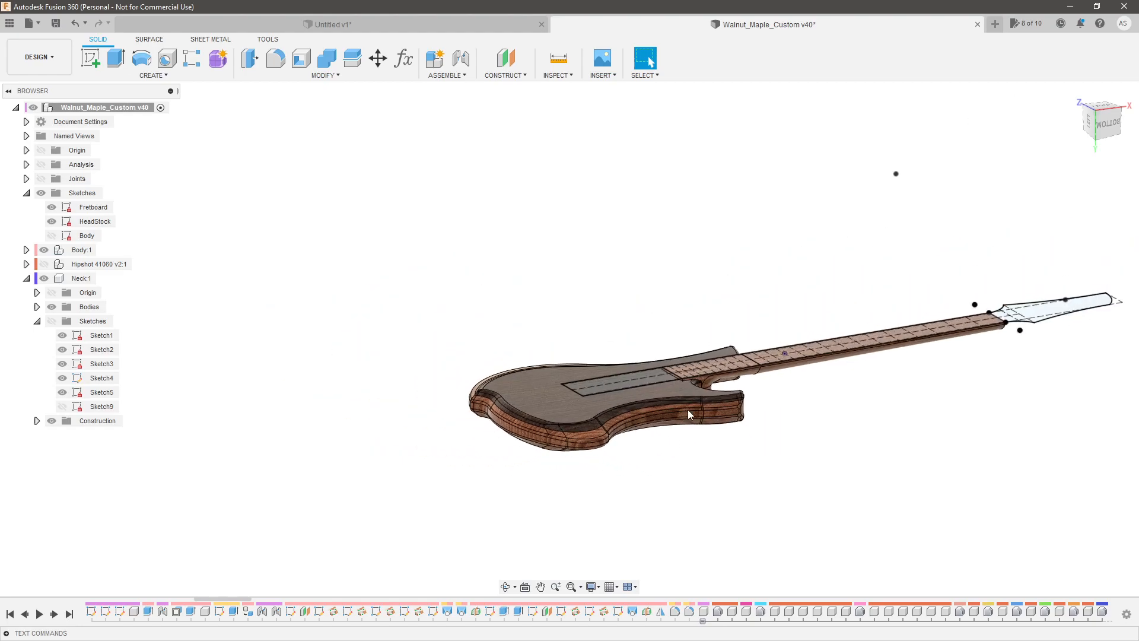
{"action": "scroll", "coordinate": [672, 414], "scroll_direction": "up", "scroll_amount": 6}
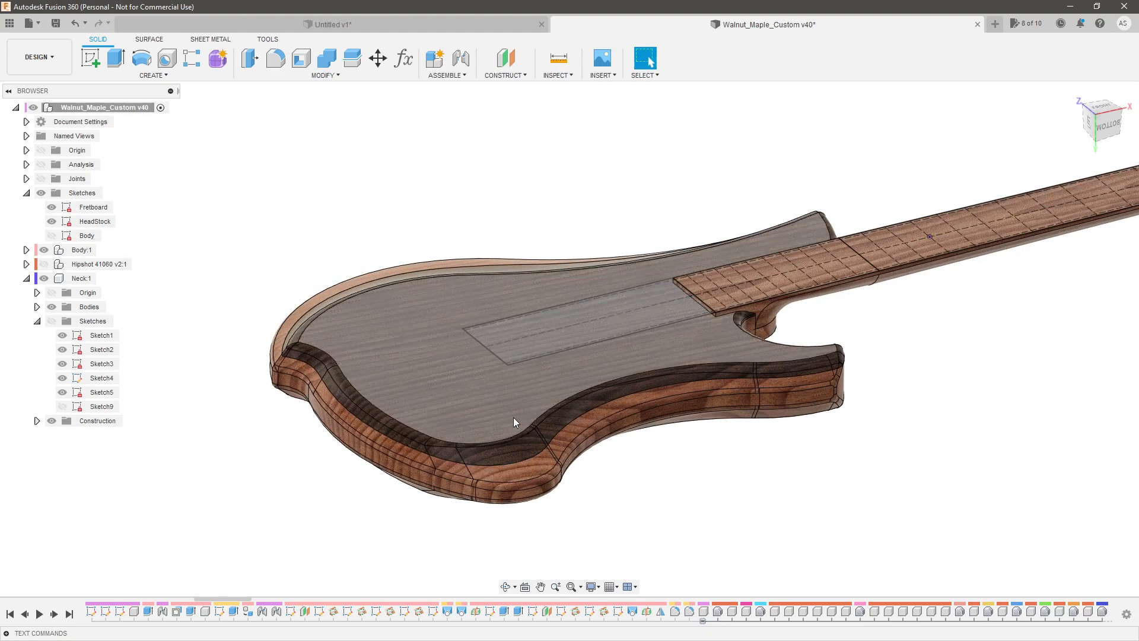
{"action": "scroll", "coordinate": [513, 418], "scroll_direction": "up", "scroll_amount": 4}
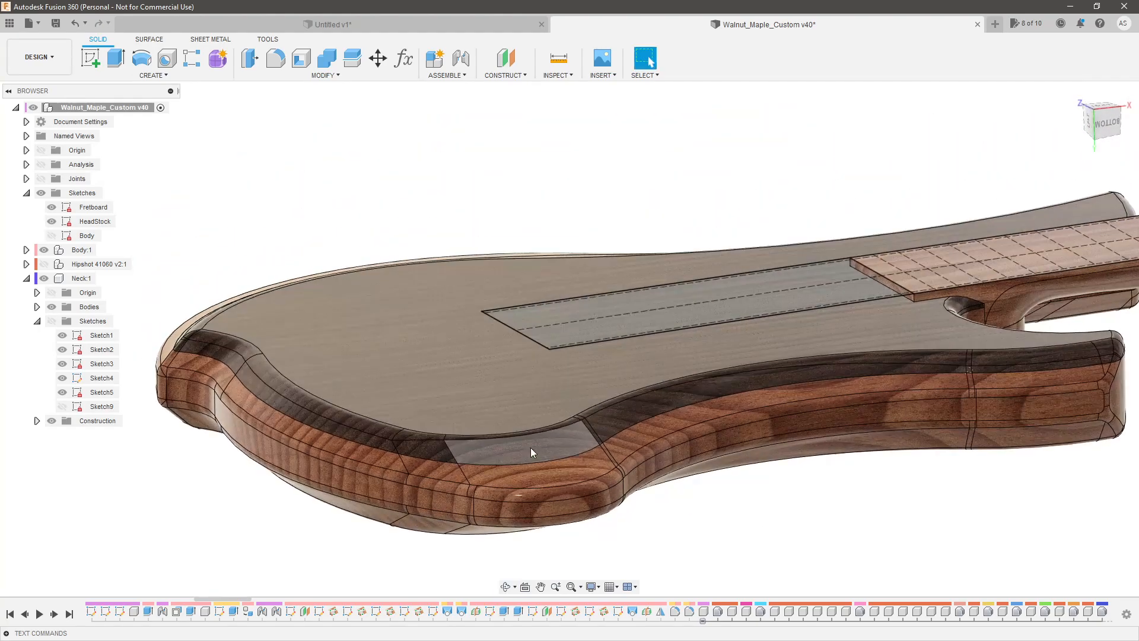
{"action": "left_click", "coordinate": [533, 448]}
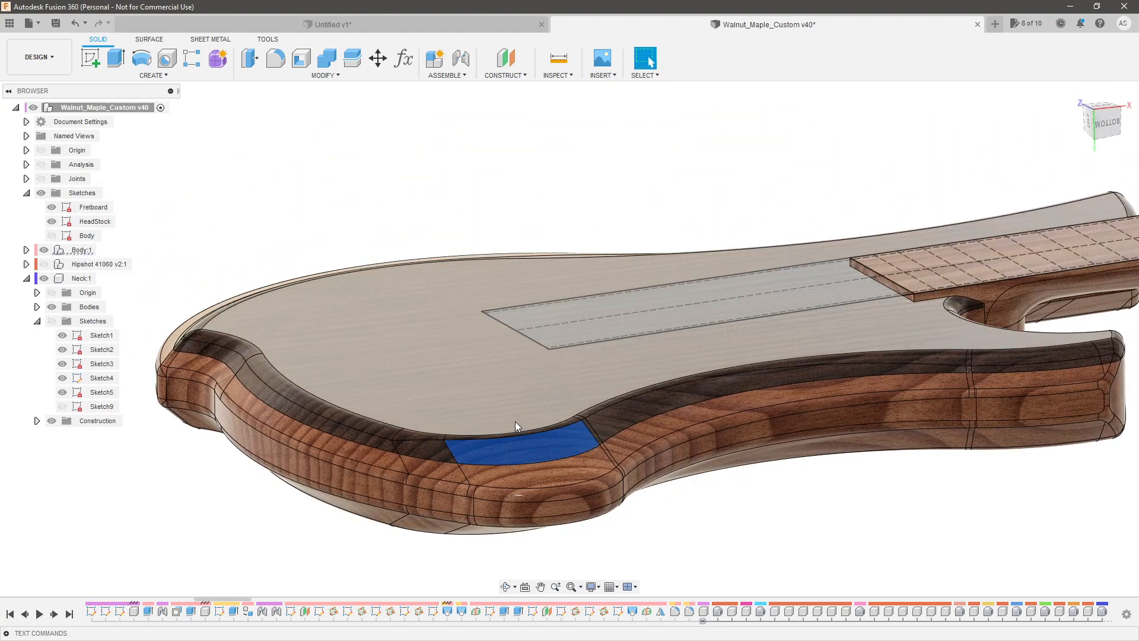
{"action": "scroll", "coordinate": [475, 356], "scroll_direction": "down", "scroll_amount": 4}
{"action": "left_click", "coordinate": [339, 231]}
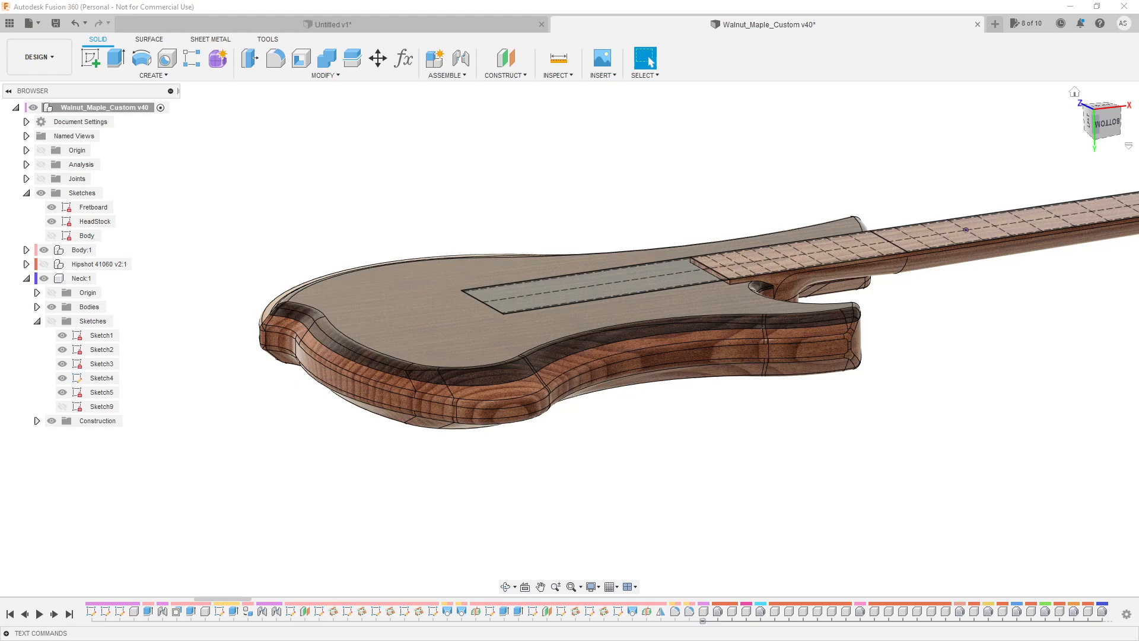
Inspect how high the fretboard sits above the walnut guitar's body from the side, and compare it with the untitled design's body.
{"action": "middle_click_drag", "start_coordinate": [952, 381], "coordinate": [969, 377], "text": "shift"}
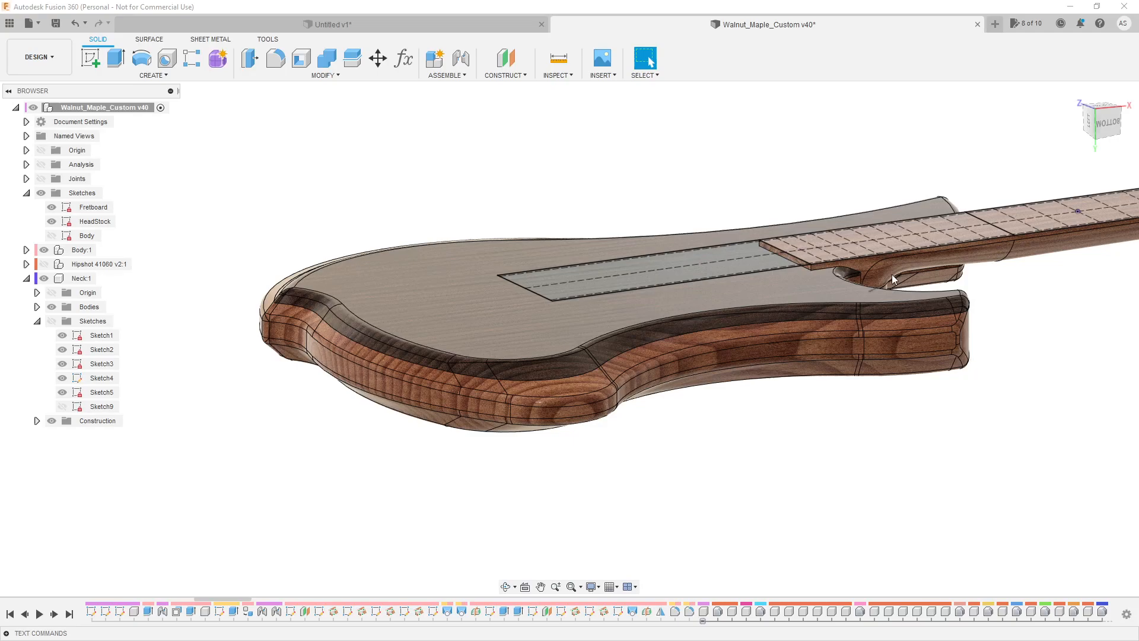
{"action": "scroll", "coordinate": [842, 251], "scroll_direction": "up", "scroll_amount": 6}
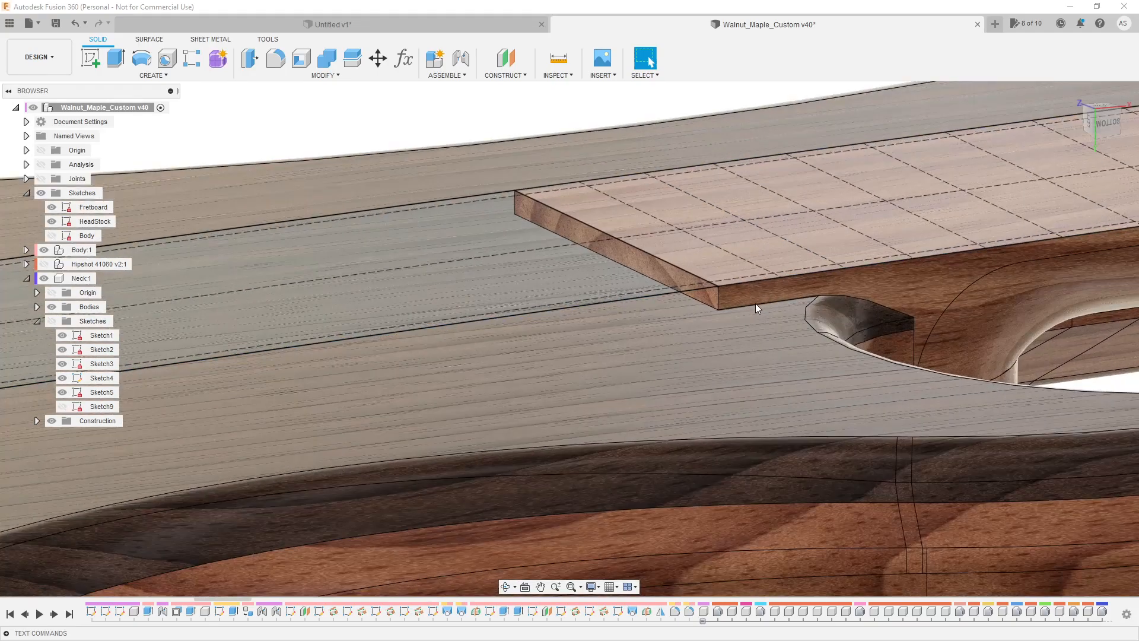
{"action": "middle_click_drag", "start_coordinate": [755, 304], "coordinate": [709, 242], "text": "shift"}
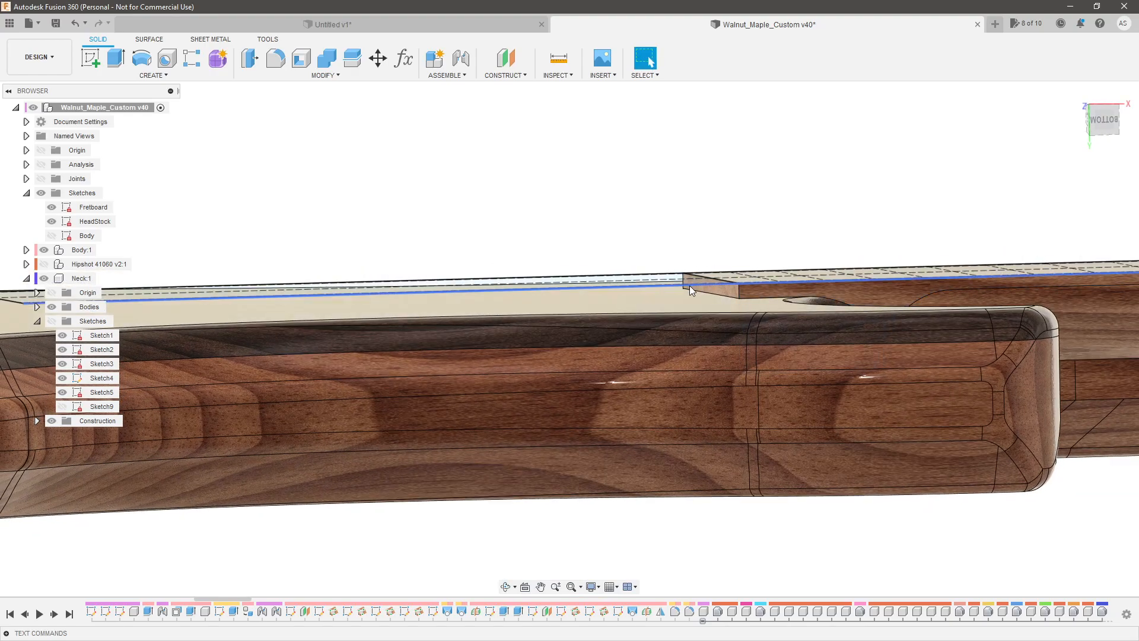
{"action": "scroll", "coordinate": [678, 254], "scroll_direction": "down", "scroll_amount": 5}
{"action": "middle_click_drag", "start_coordinate": [740, 225], "coordinate": [720, 236], "text": "shift"}
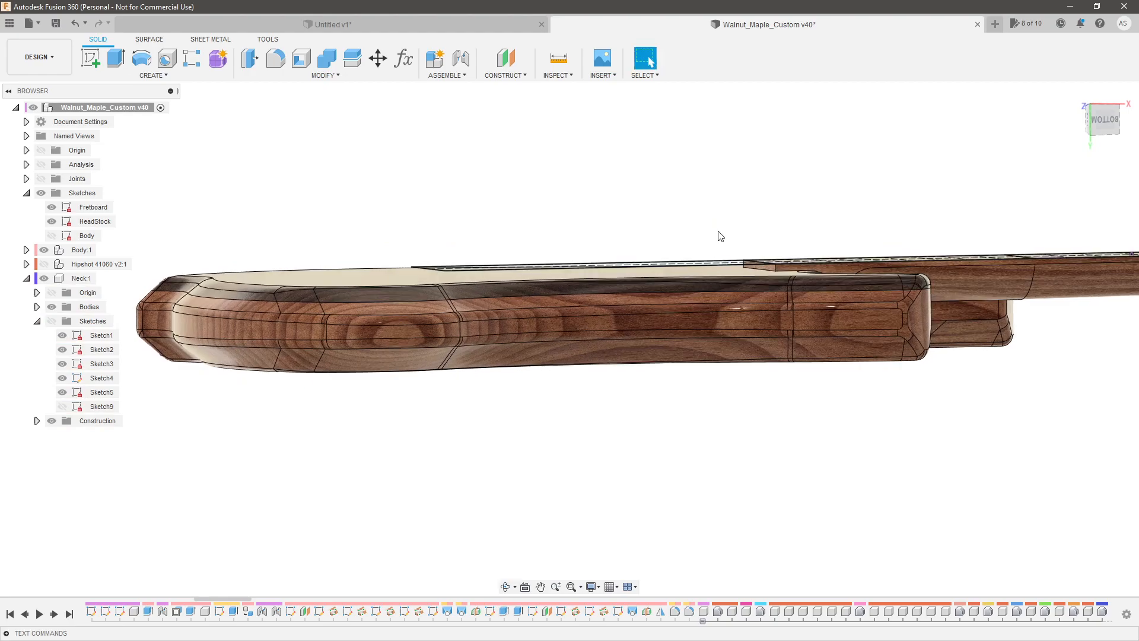
{"action": "left_click", "coordinate": [401, 25]}
{"action": "middle_click_drag", "start_coordinate": [500, 376], "coordinate": [529, 352], "text": "shift"}
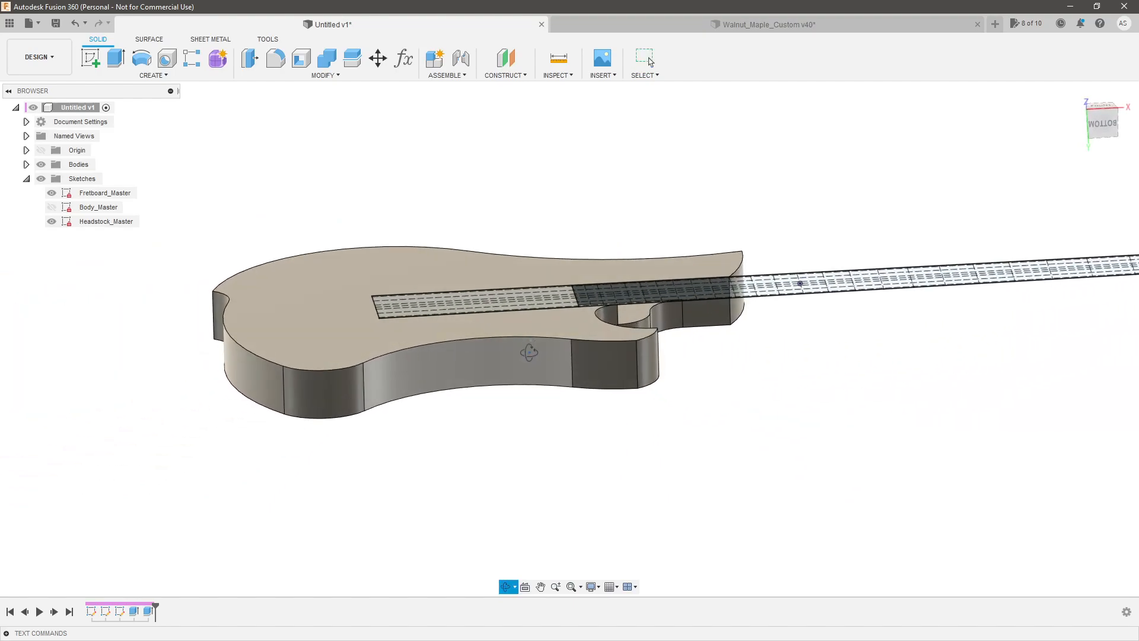
{"action": "left_click", "coordinate": [693, 24]}
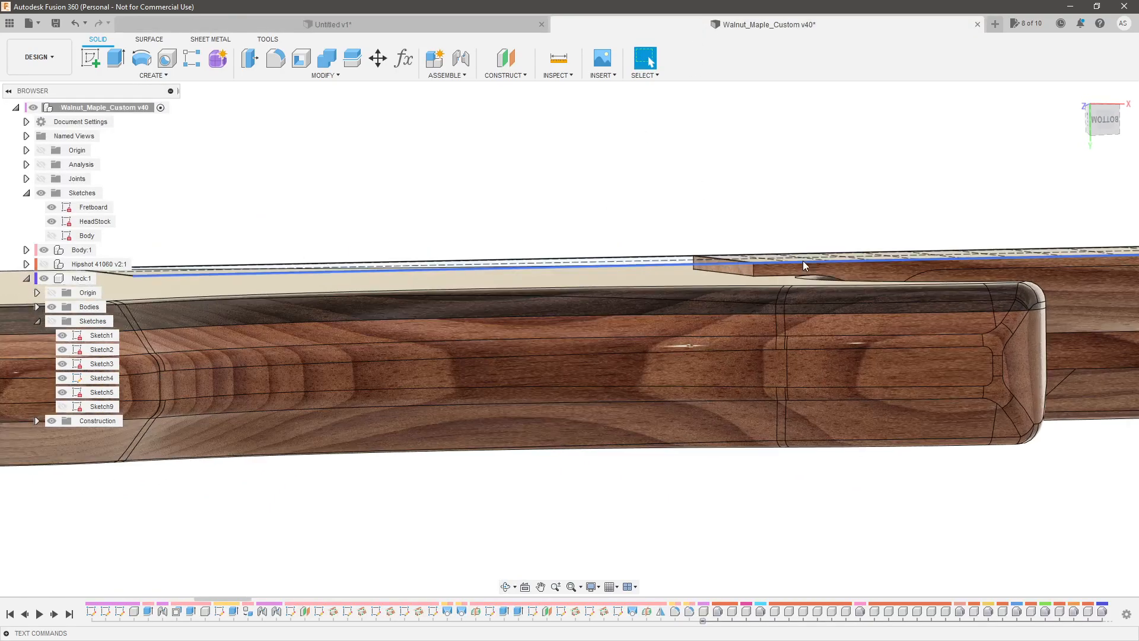
{"action": "scroll", "coordinate": [795, 267], "scroll_direction": "up", "scroll_amount": 2}
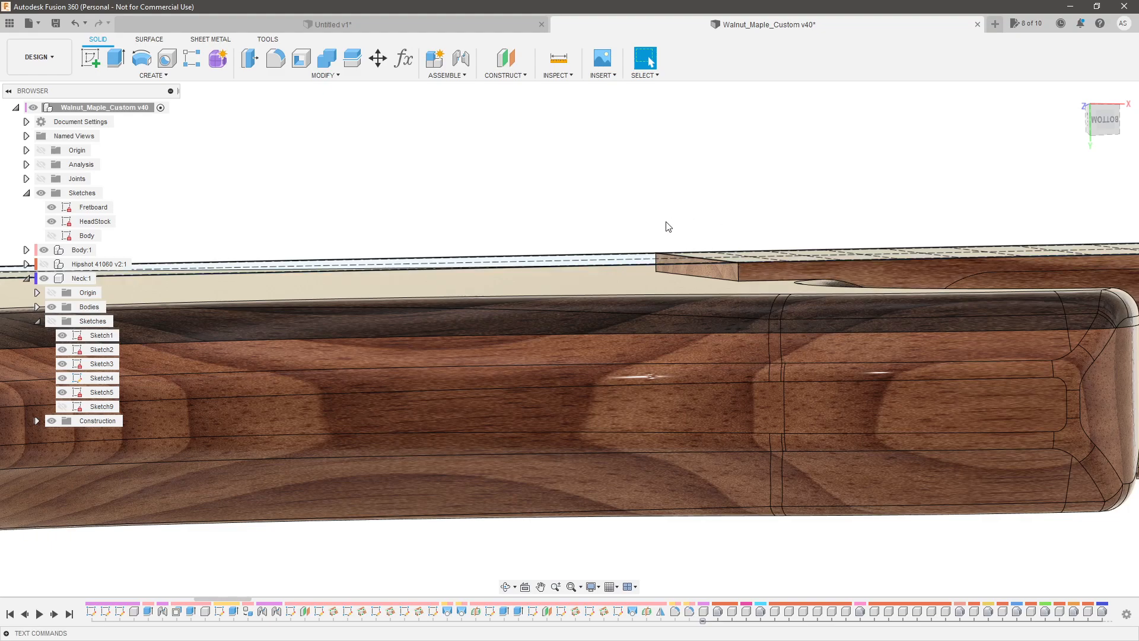
{"action": "scroll", "coordinate": [711, 250], "scroll_direction": "down", "scroll_amount": 1}
{"action": "scroll", "coordinate": [712, 250], "scroll_direction": "down", "scroll_amount": 1}
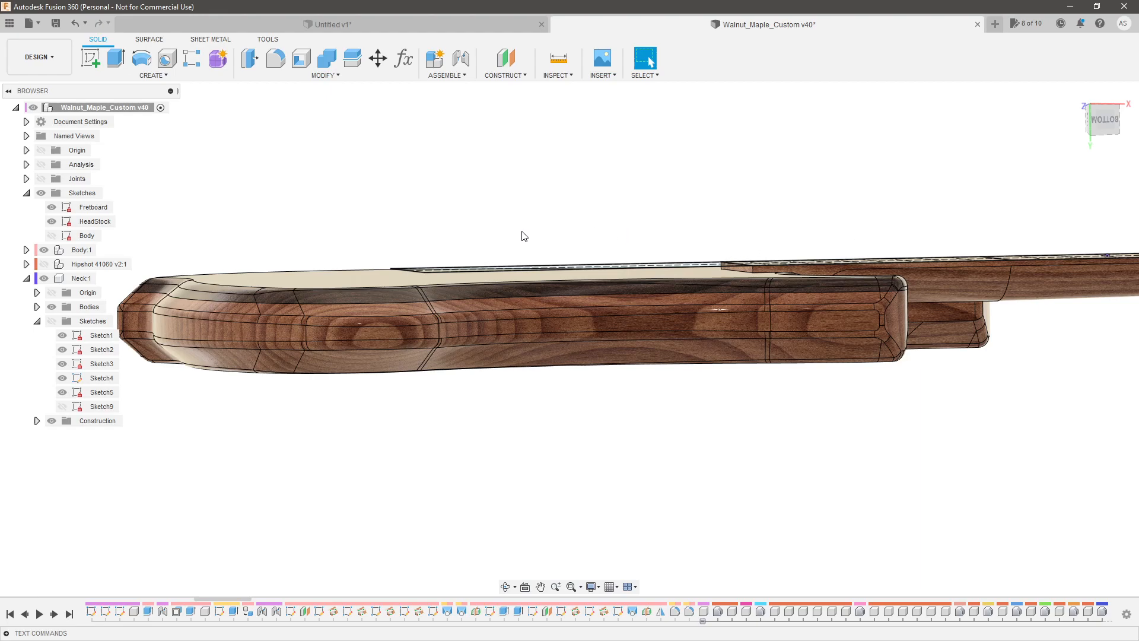
Return to the untitled design and offset the guitar body's top face by -0.125 in.
{"action": "left_click", "coordinate": [478, 26]}
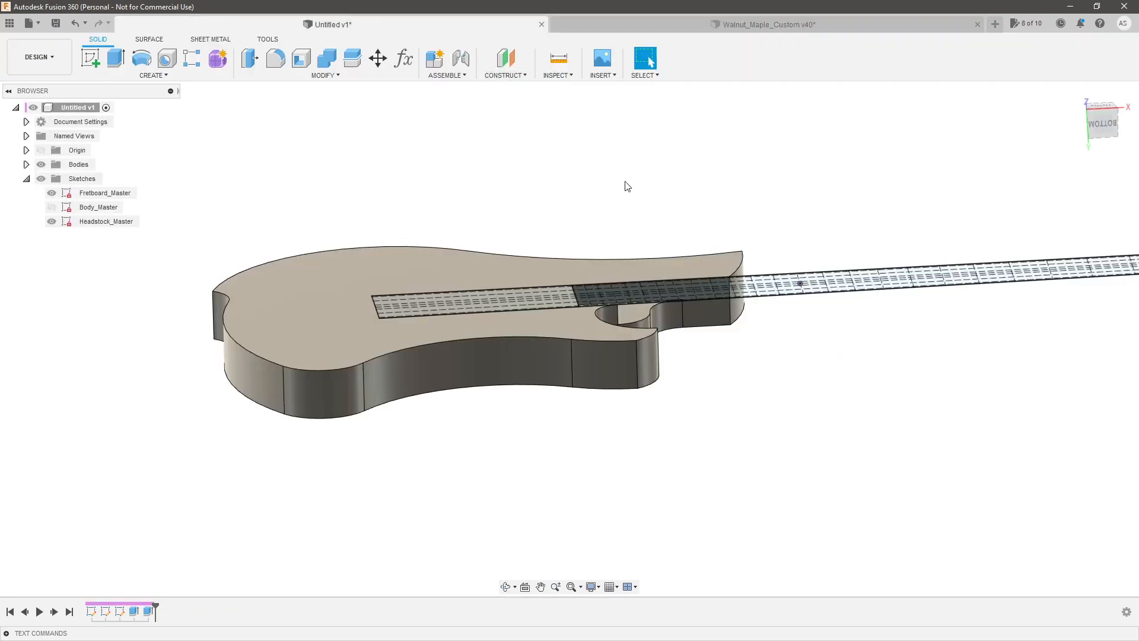
{"action": "middle_click_drag", "start_coordinate": [711, 383], "coordinate": [711, 383], "text": "shift"}
{"action": "left_click", "coordinate": [596, 326]}
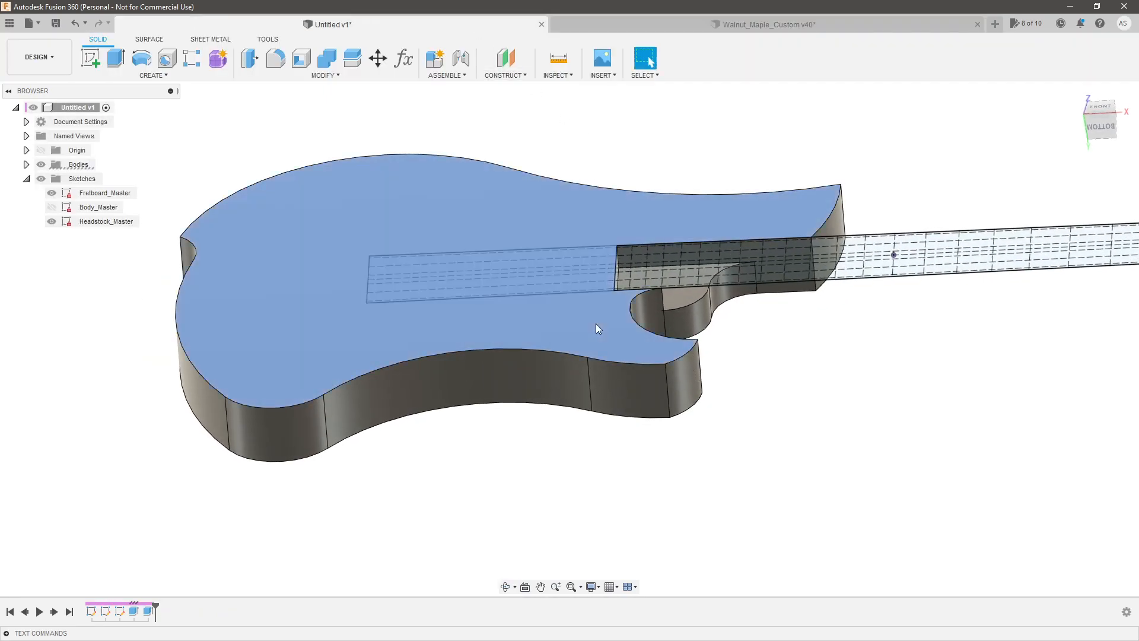
{"action": "key", "text": "q"}
{"action": "left_click_drag", "start_coordinate": [598, 319], "coordinate": [600, 328]}
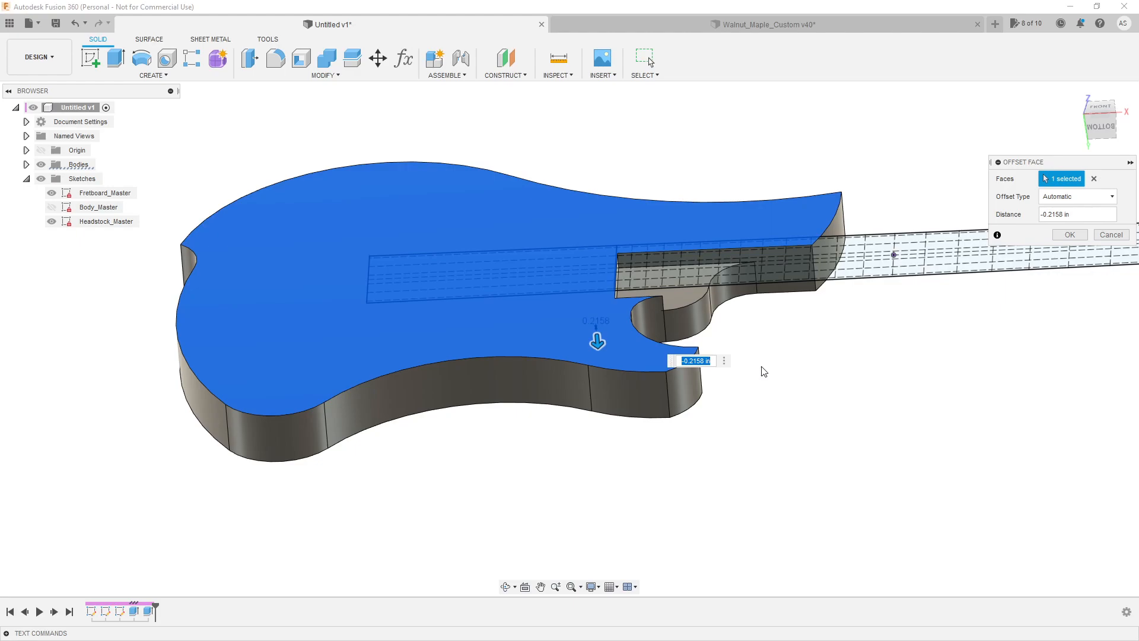
{"action": "type", "text": "-.125"}
{"action": "key", "text": "Return"}
{"action": "scroll", "coordinate": [597, 299], "scroll_direction": "up", "scroll_amount": 3}
{"action": "middle_click_drag", "start_coordinate": [664, 341], "coordinate": [653, 308], "text": "shift"}
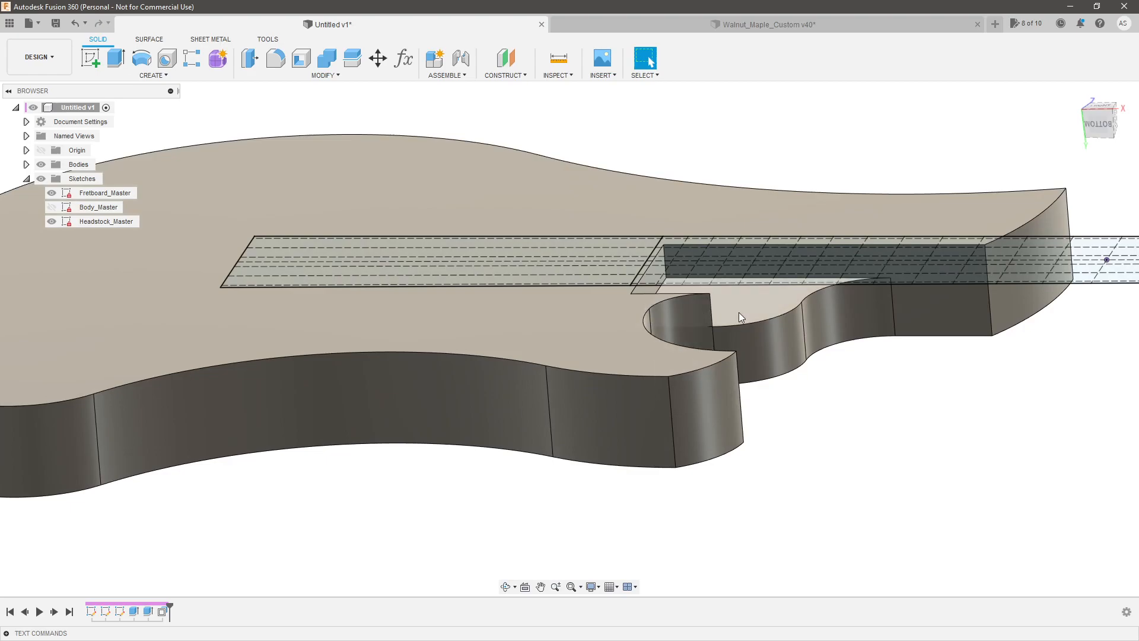
{"action": "left_click", "coordinate": [134, 611]}
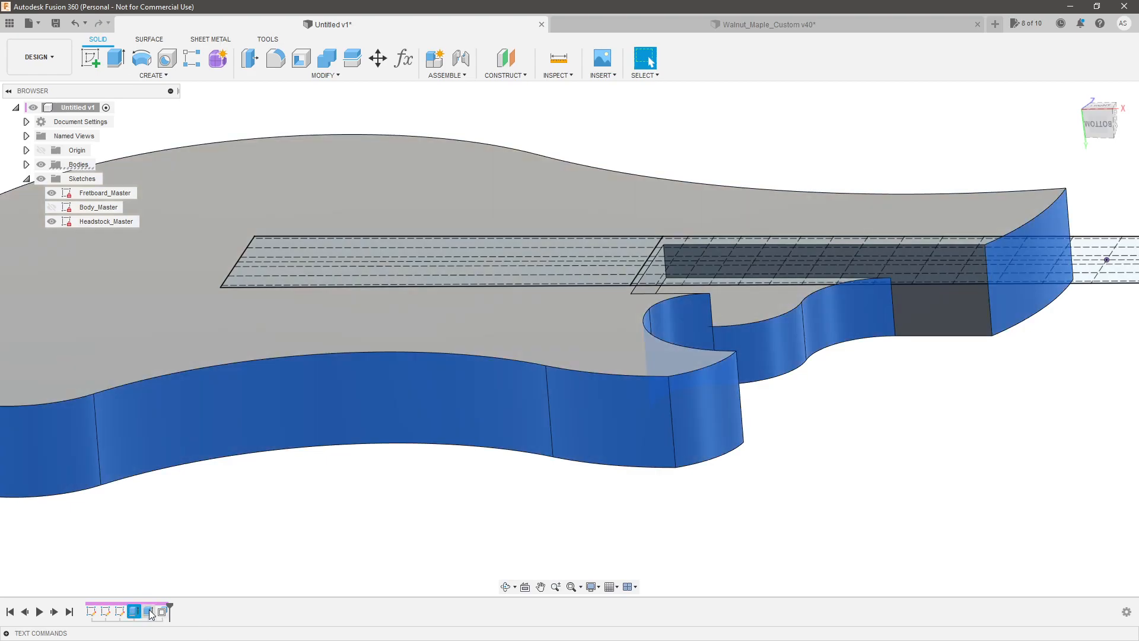
{"action": "double_click", "coordinate": [149, 611]}
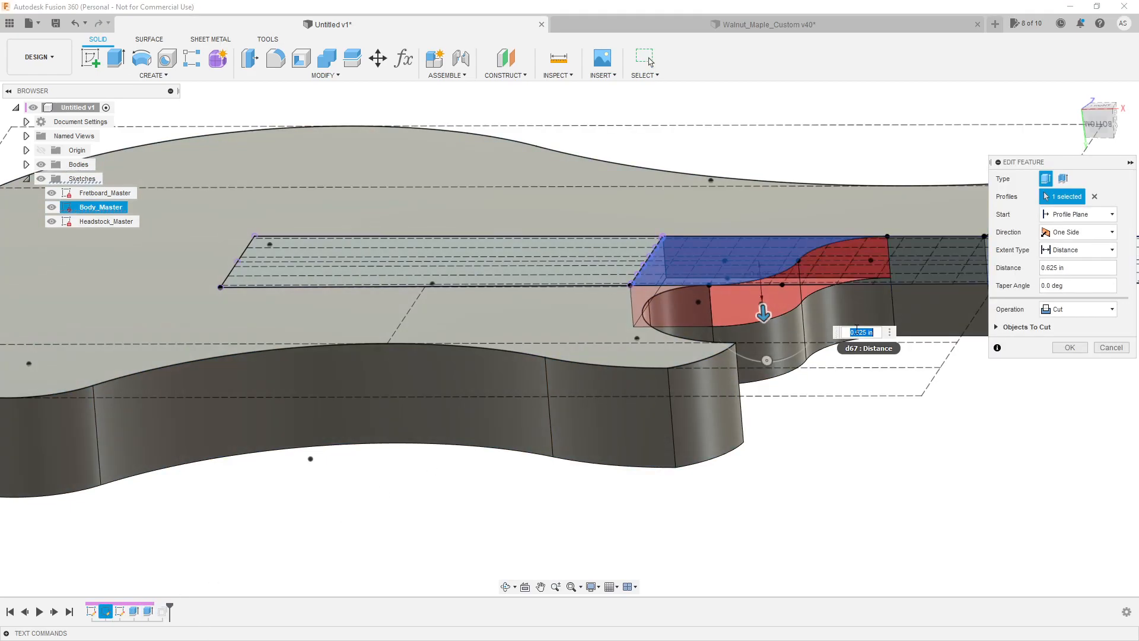
{"action": "key", "text": "BackSpace"}
{"action": "type", "text": "12"}
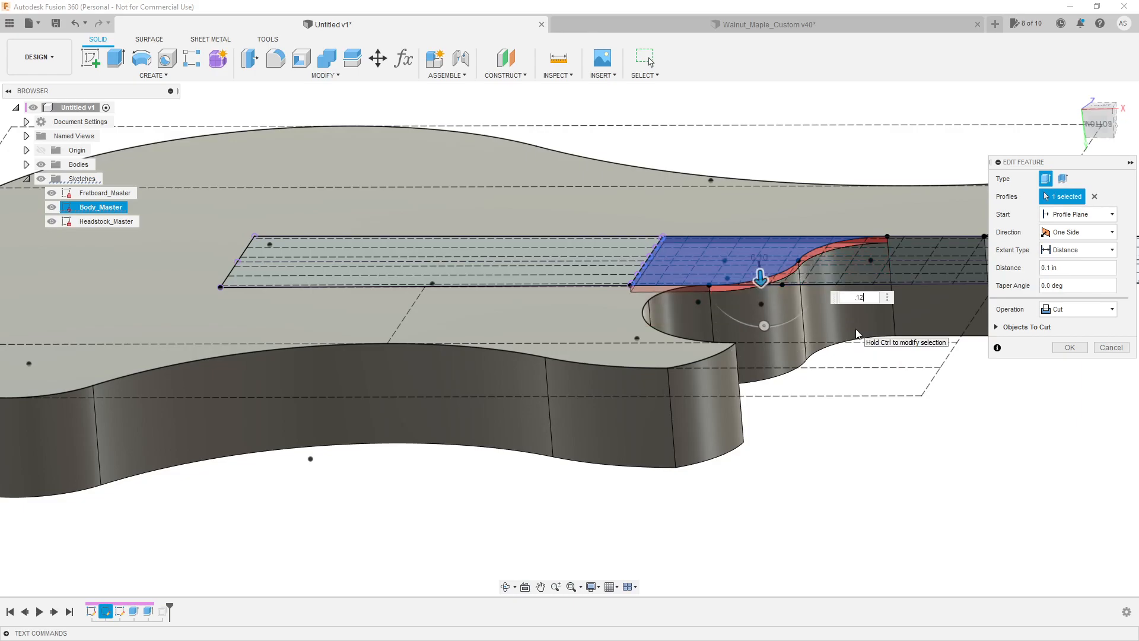
{"action": "key", "text": "Return"}
{"action": "double_click", "coordinate": [134, 613]}
{"action": "key", "text": "Escape"}
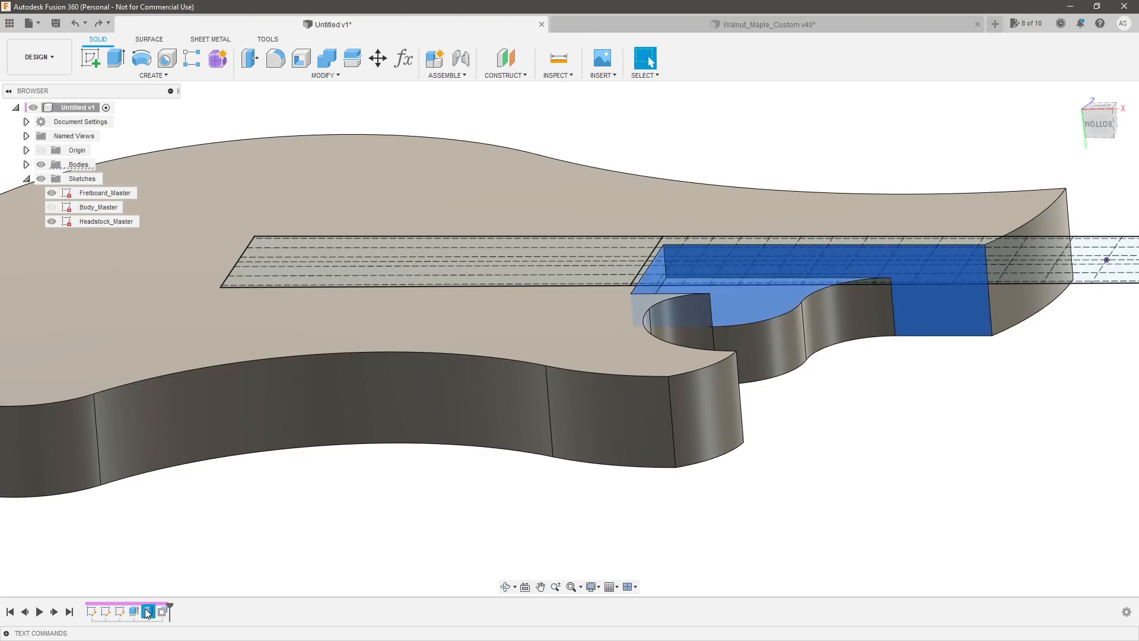
Set the neck pocket cut's distance to 0.75 in.
{"action": "double_click", "coordinate": [134, 613]}
{"action": "key", "text": "BackSpace"}
{"action": "type", "text": ".75"}
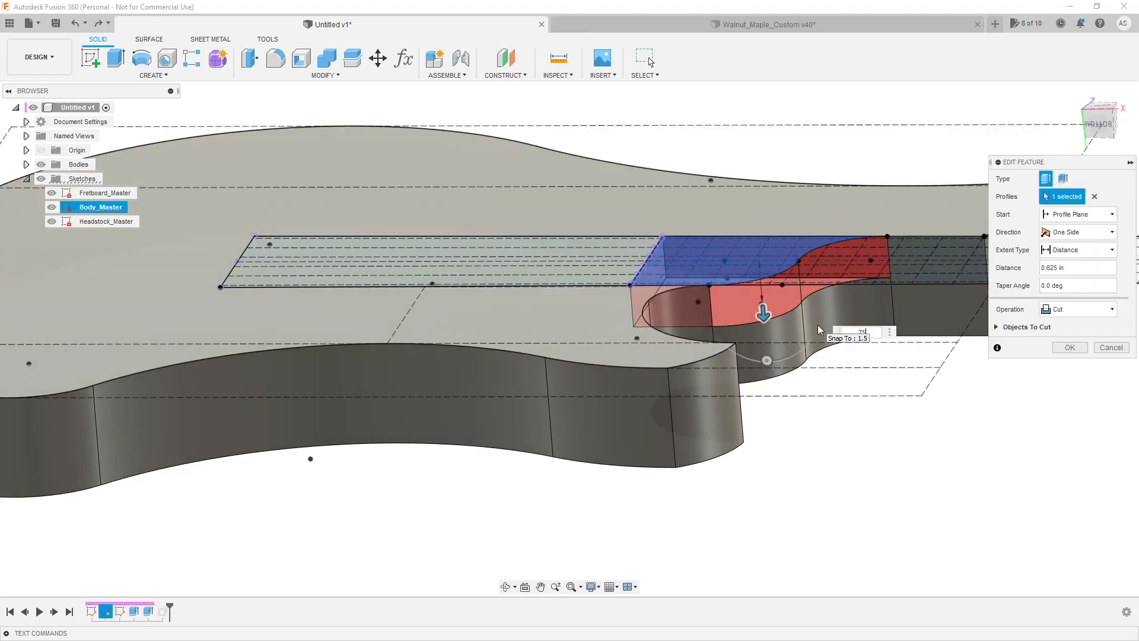
{"action": "key", "text": "Return"}
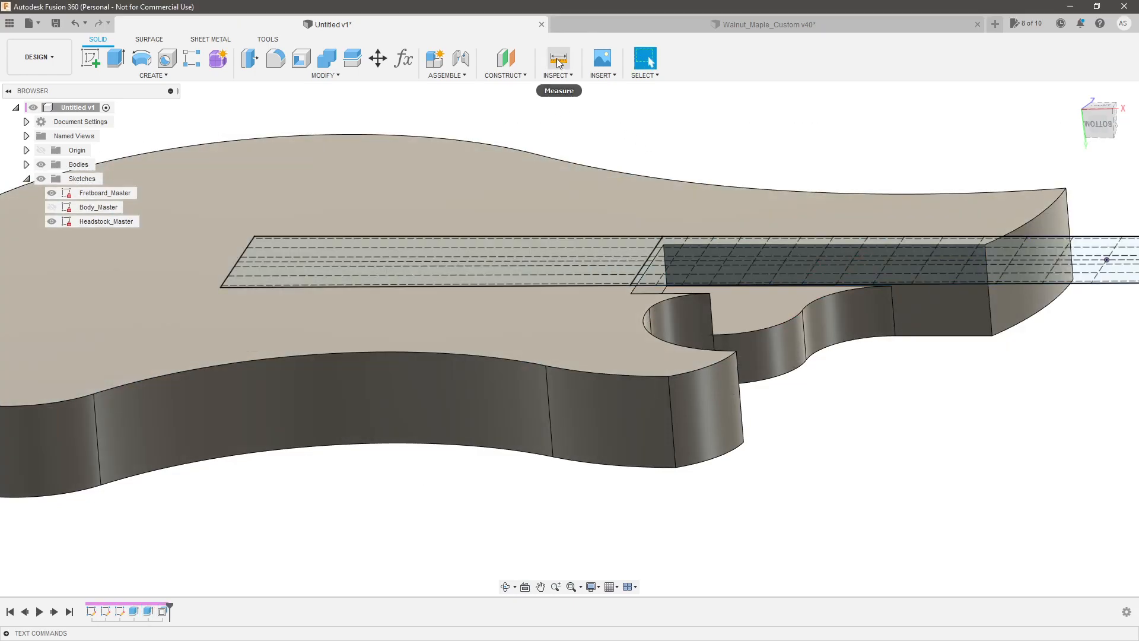
Measure between the body's top face and the neck pocket floor, and inspect the fretboard sketch's gap above the body.
{"action": "left_click", "coordinate": [558, 58]}
{"action": "left_click", "coordinate": [606, 333]}
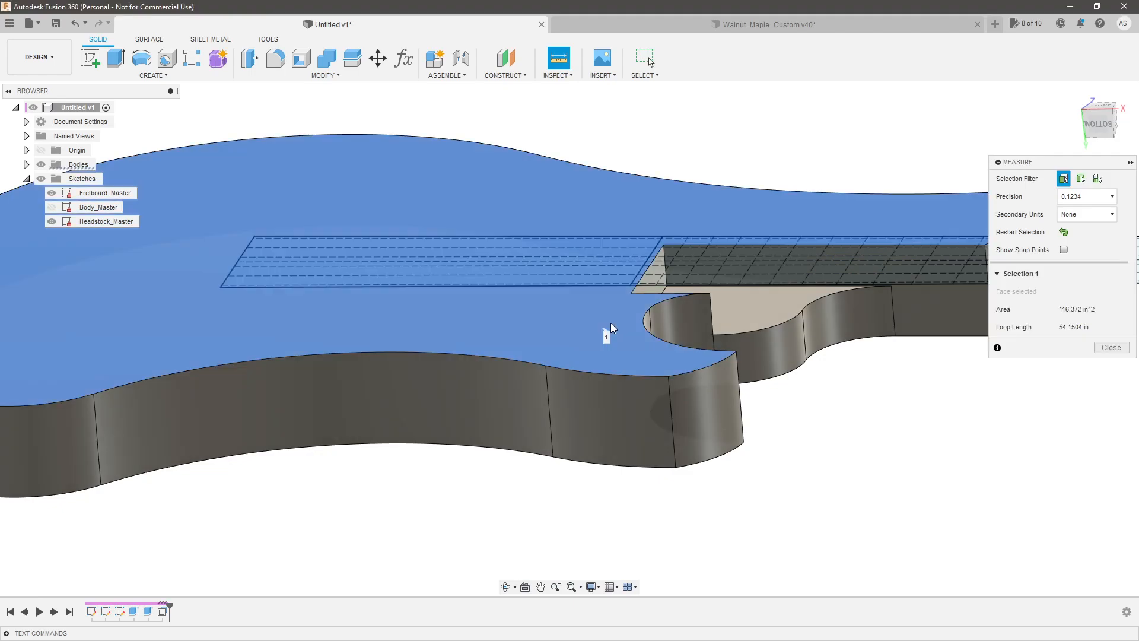
{"action": "left_click", "coordinate": [755, 303]}
{"action": "middle_click_drag", "start_coordinate": [810, 407], "coordinate": [812, 359], "text": "shift"}
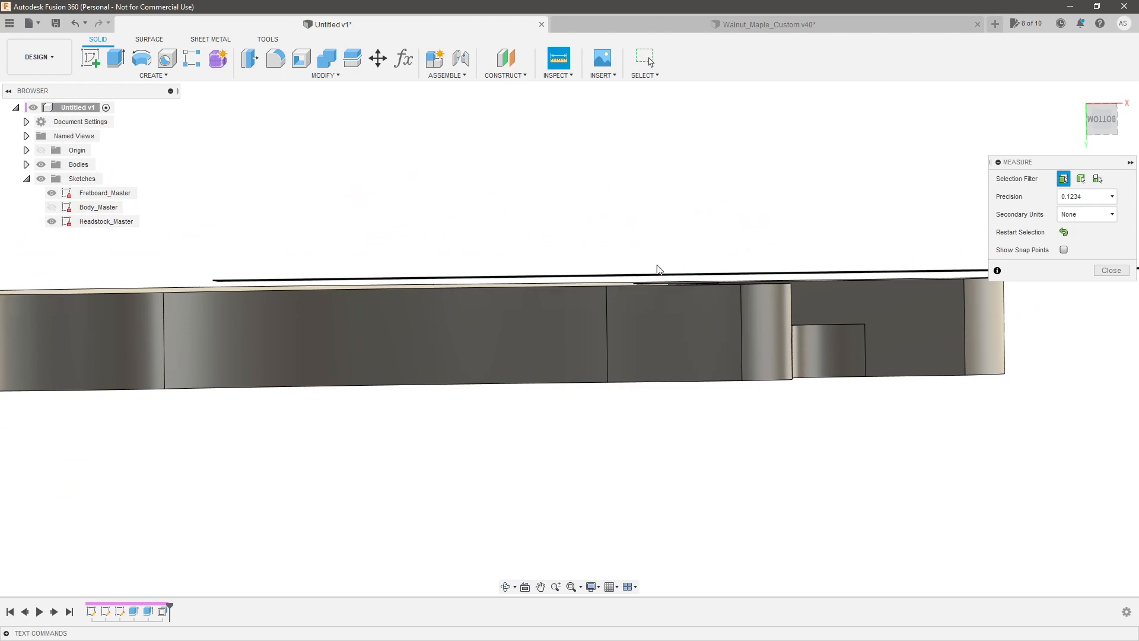
{"action": "middle_click_drag", "start_coordinate": [635, 255], "coordinate": [635, 264], "text": "shift"}
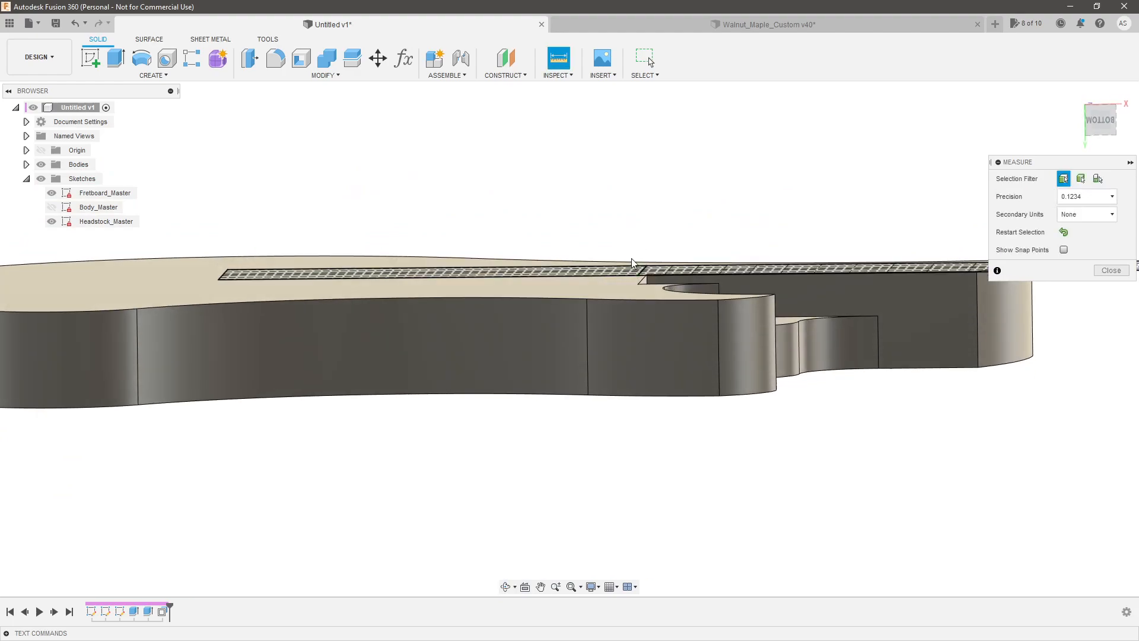
{"action": "middle_click_drag", "start_coordinate": [676, 226], "coordinate": [670, 228], "text": "shift"}
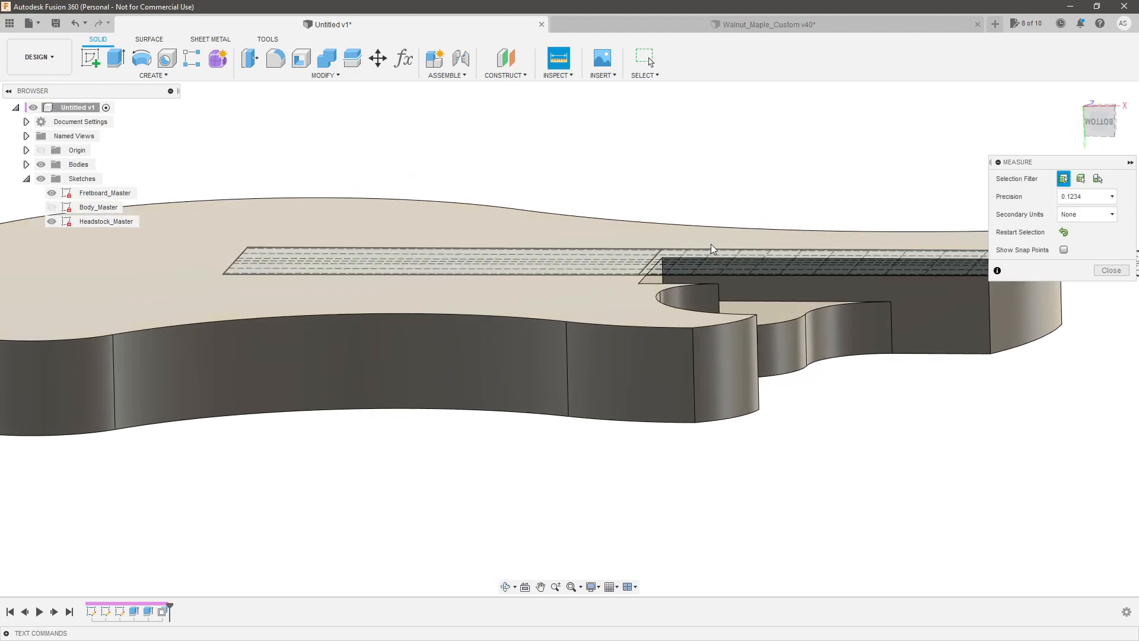
{"action": "left_click", "coordinate": [1111, 271]}
Edit the top face's offset so that the body's top surface sits further below the fretboard sketch.
{"action": "scroll", "coordinate": [741, 374], "scroll_direction": "down", "scroll_amount": 4}
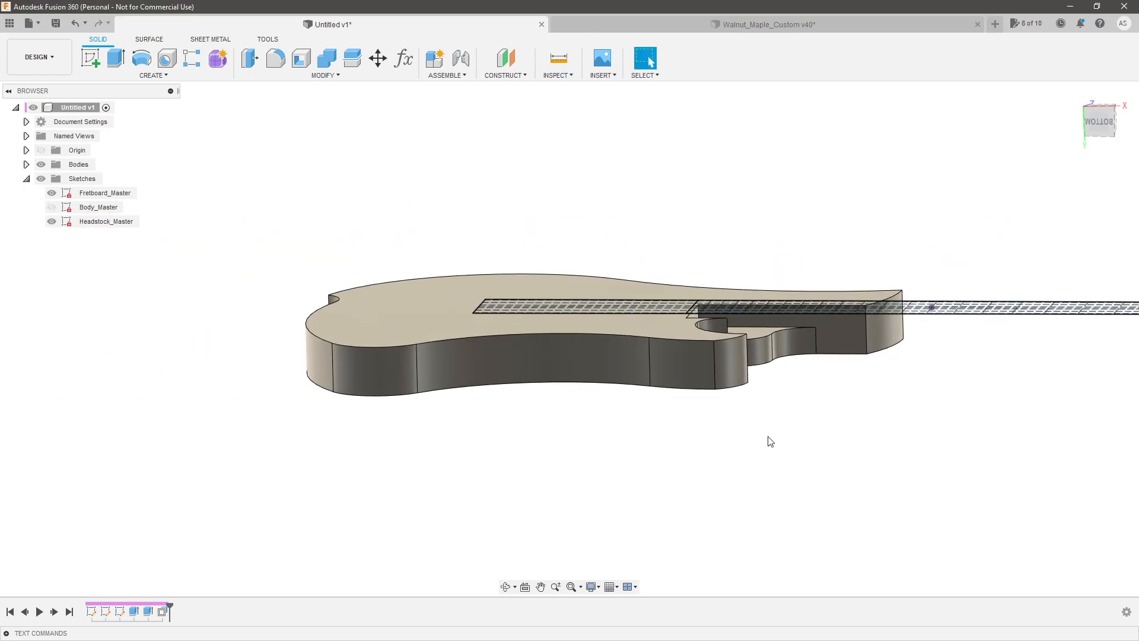
{"action": "scroll", "coordinate": [523, 495], "scroll_direction": "up", "scroll_amount": 3}
{"action": "middle_click_drag", "start_coordinate": [684, 405], "coordinate": [677, 412], "text": "shift"}
{"action": "scroll", "coordinate": [680, 417], "scroll_direction": "down", "scroll_amount": 4}
{"action": "scroll", "coordinate": [696, 420], "scroll_direction": "up", "scroll_amount": 2}
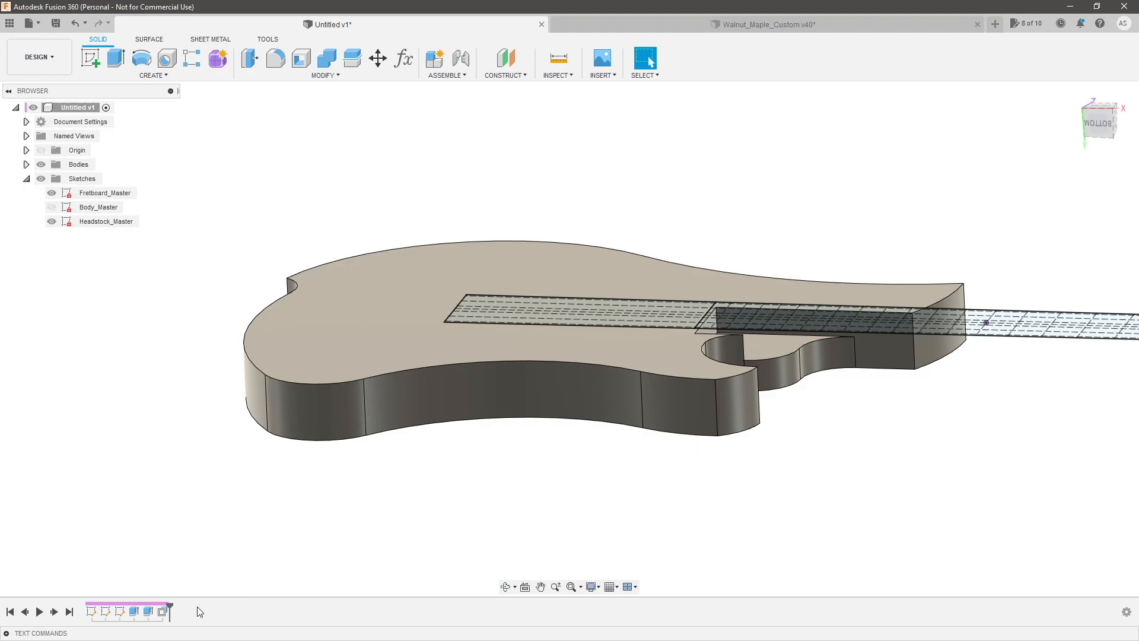
{"action": "double_click", "coordinate": [147, 611]}
{"action": "key", "text": "Escape"}
{"action": "double_click", "coordinate": [162, 611]}
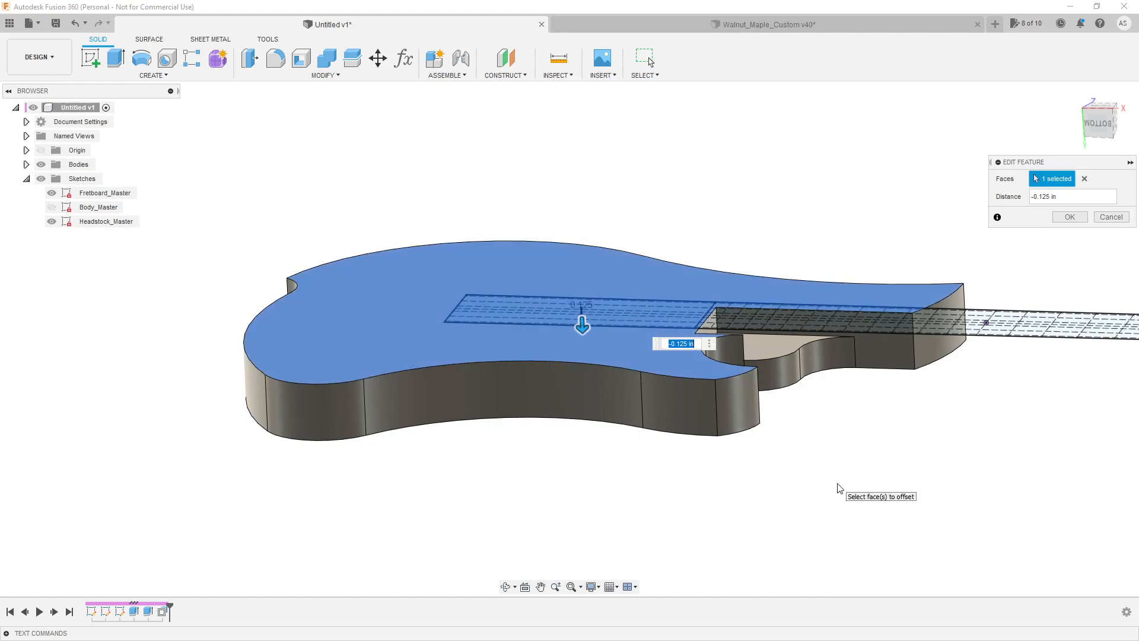
{"action": "key", "text": "BackSpace"}
{"action": "key", "text": "Return"}
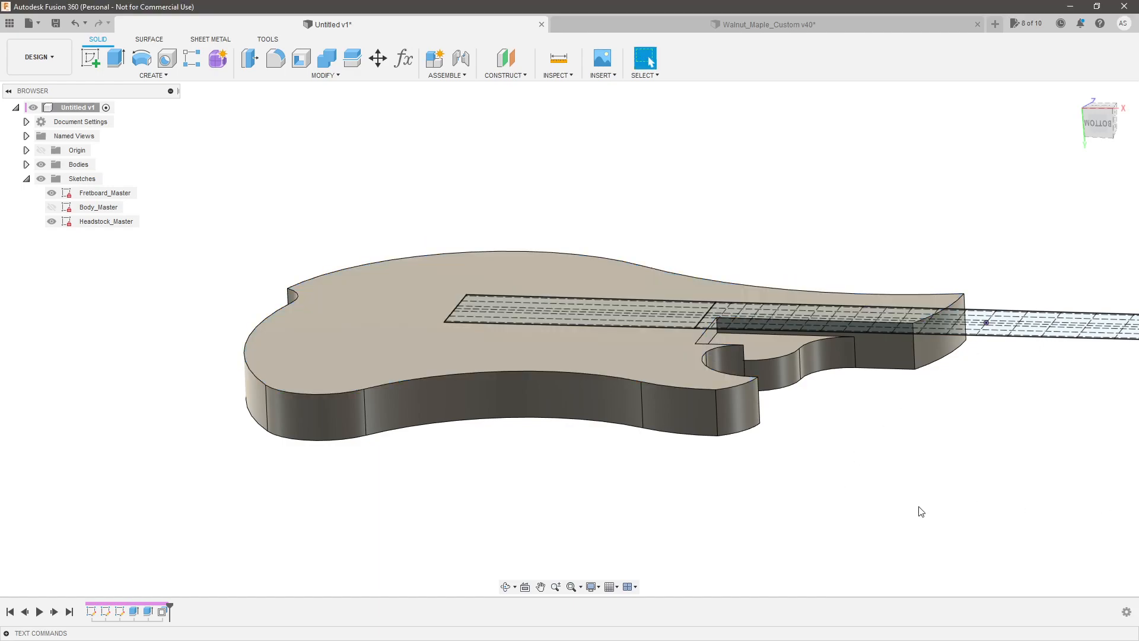
{"action": "middle_click_drag", "start_coordinate": [320, 174], "coordinate": [327, 181], "text": "shift"}
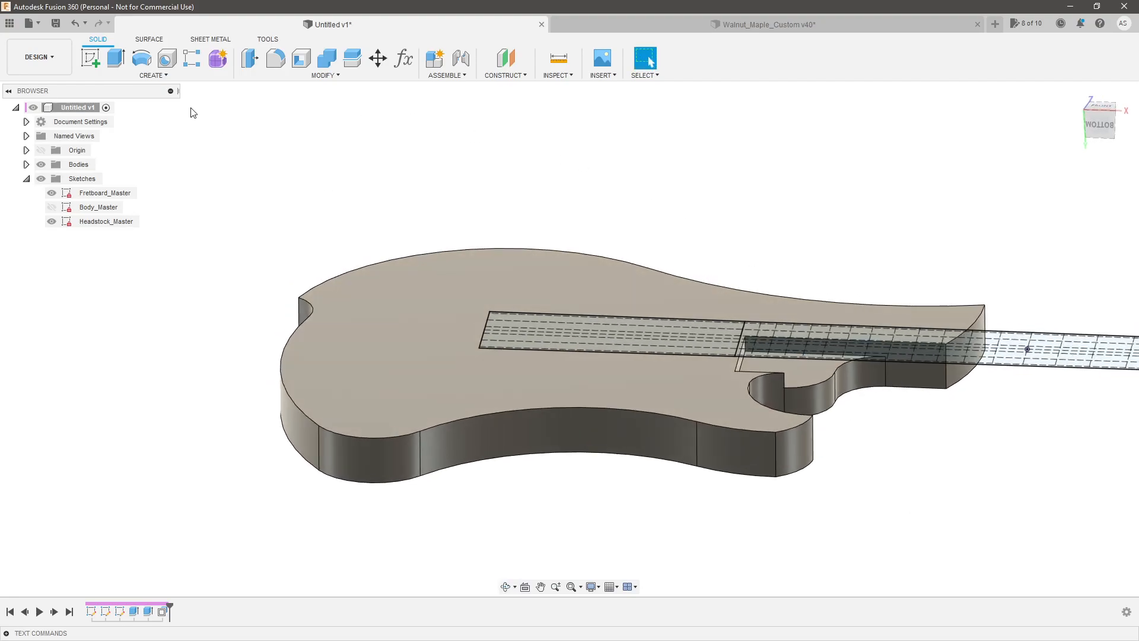
Create and activate an internal standard component in the design.
{"action": "left_click", "coordinate": [153, 75]}
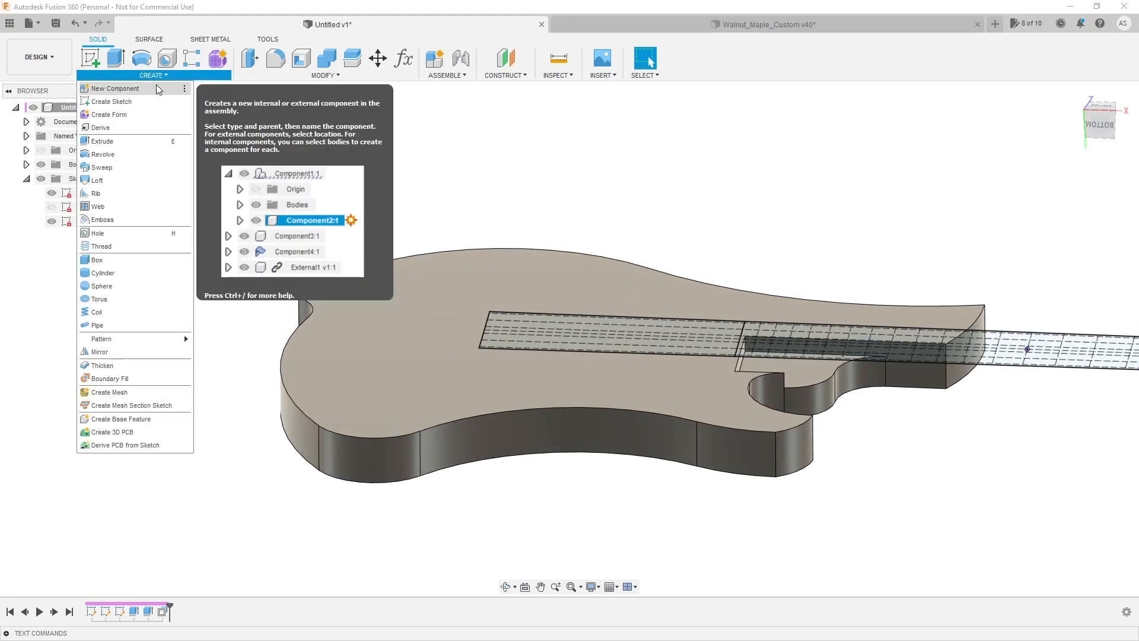
{"action": "left_click", "coordinate": [156, 88]}
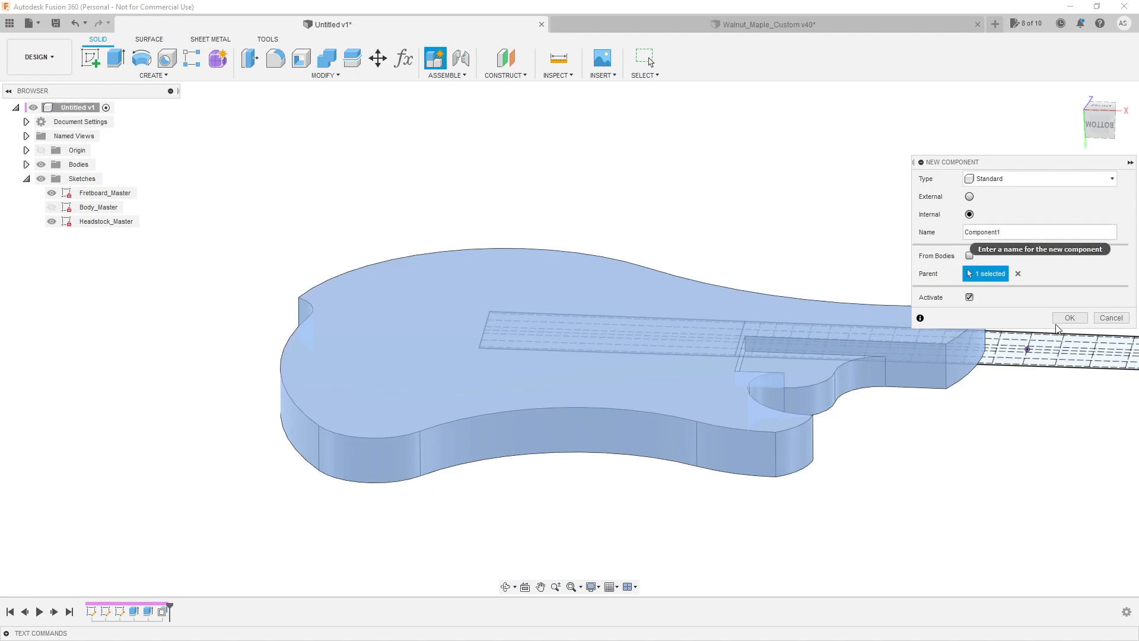
{"action": "left_click", "coordinate": [1069, 317]}
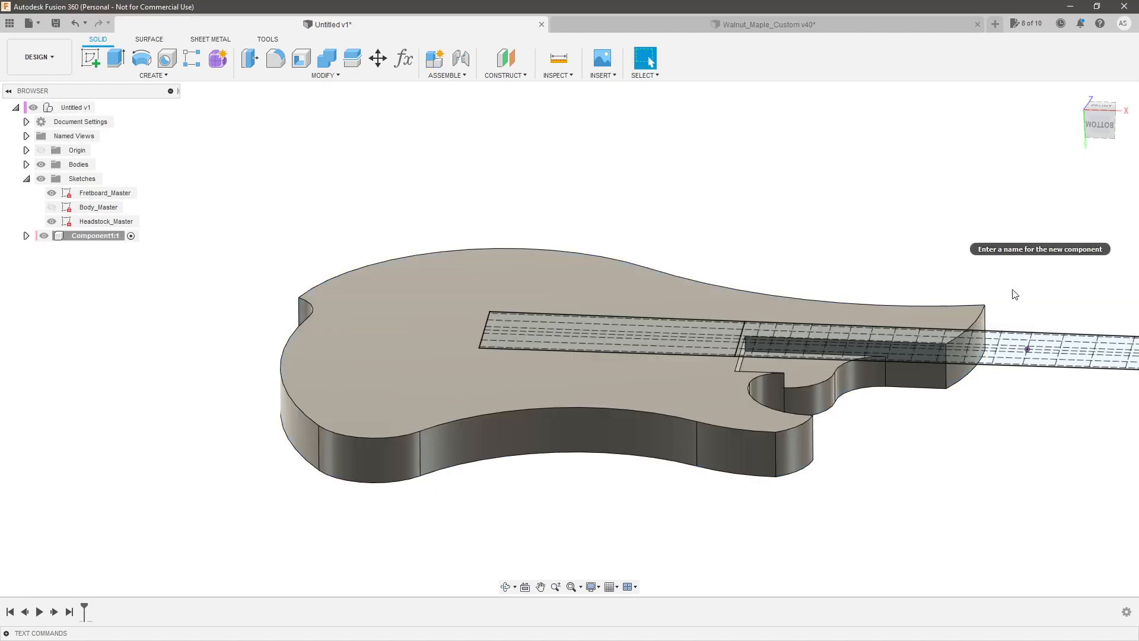
Start a sketch on the guitar body's top face and project the face's outline into it.
{"action": "left_click", "coordinate": [91, 58]}
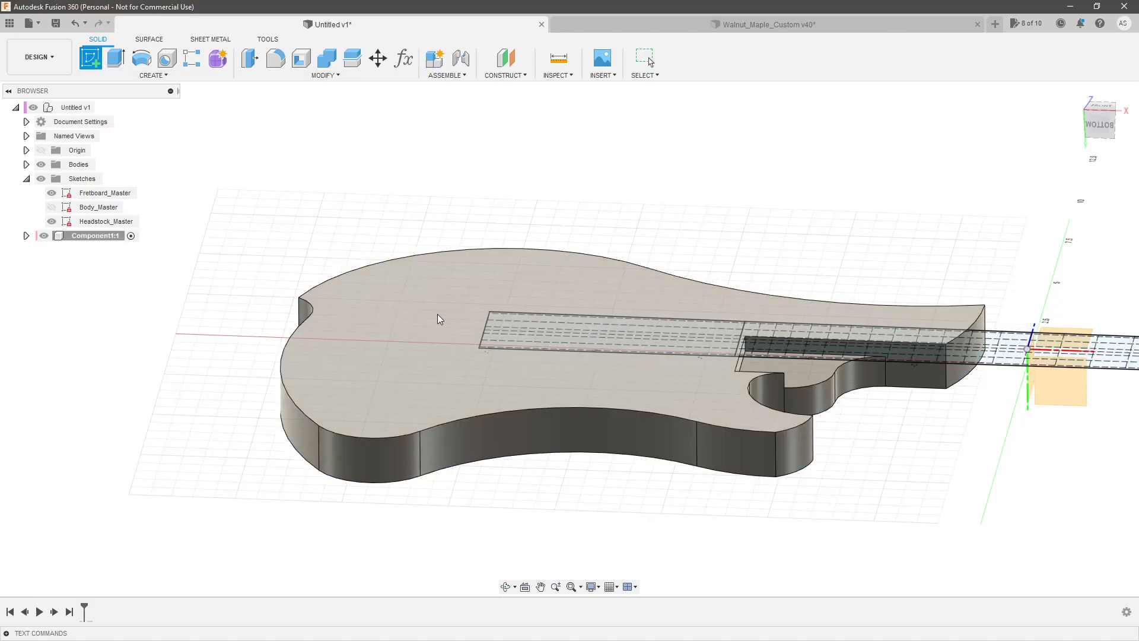
{"action": "left_click", "coordinate": [412, 301]}
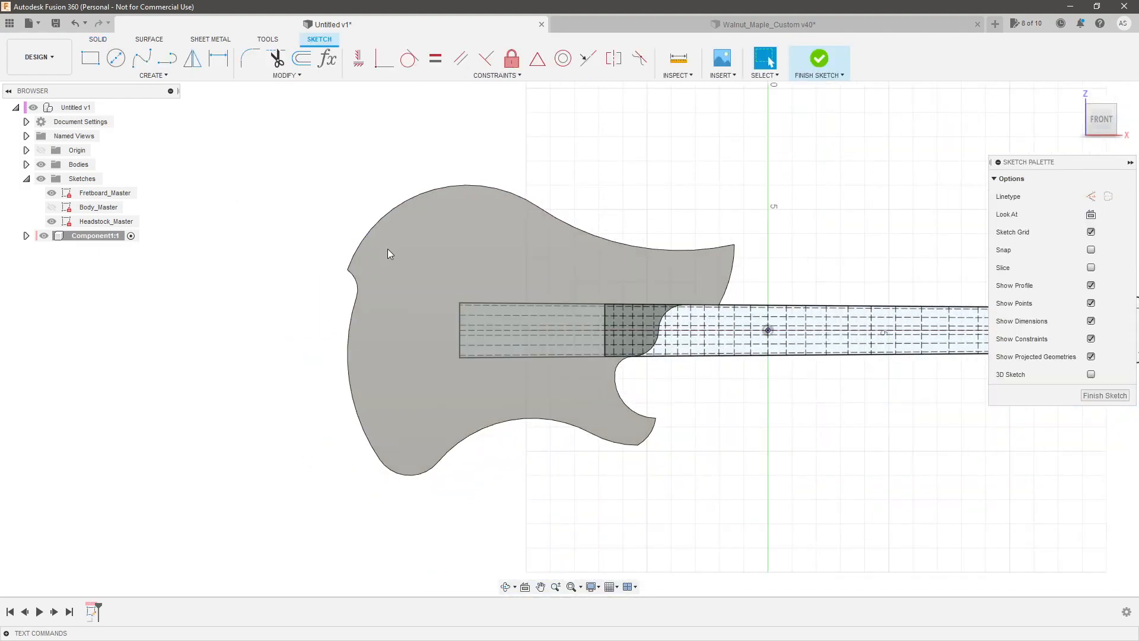
{"action": "left_click", "coordinate": [418, 264]}
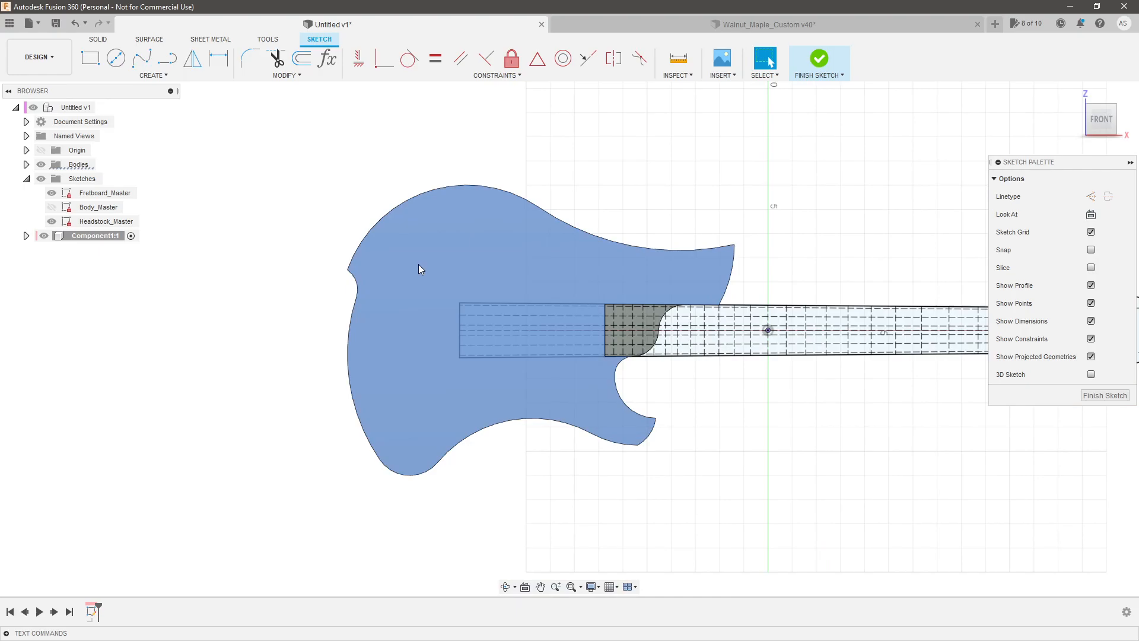
{"action": "left_click", "coordinate": [420, 265]}
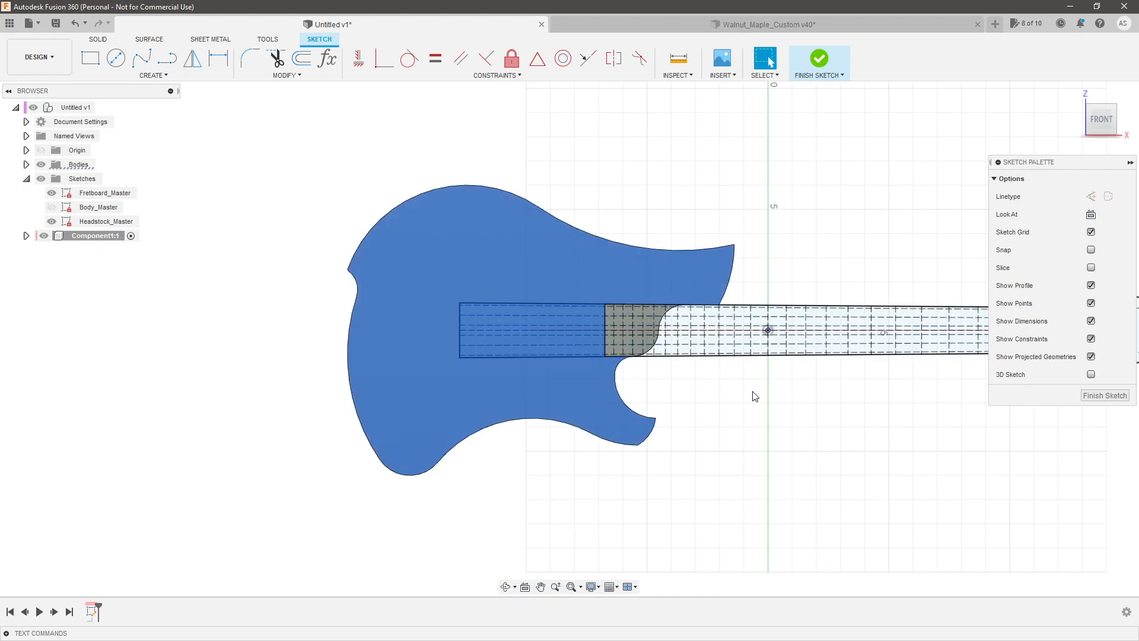
{"action": "key", "text": "p"}
{"action": "key", "text": "Return"}
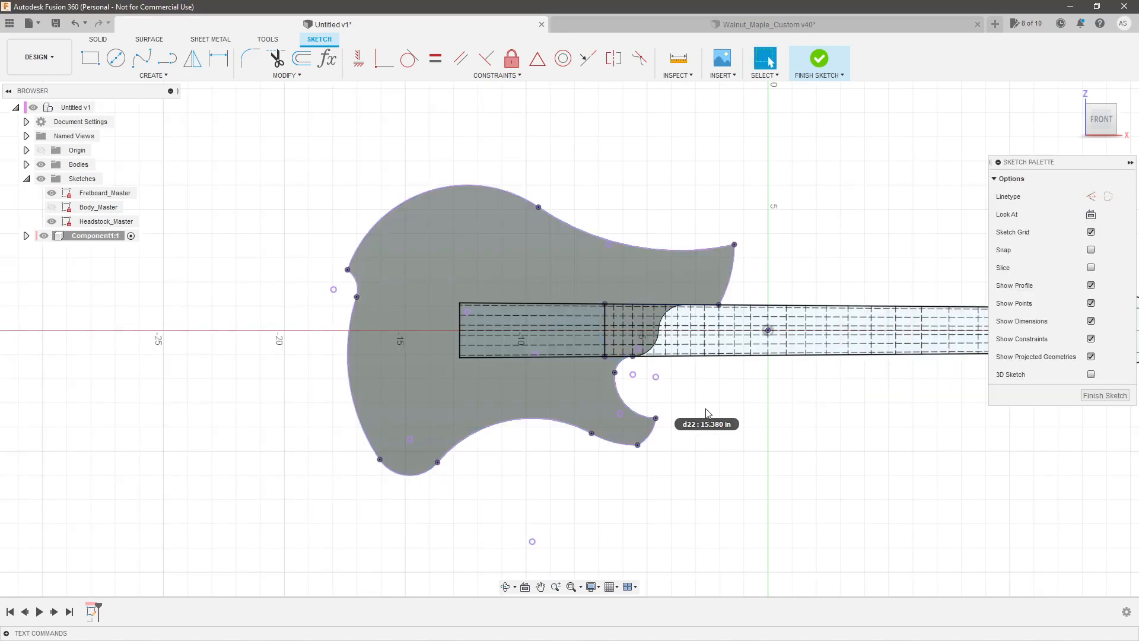
Extrude the projected body profile 0.25 in upward to form a separate top cap.
{"action": "key", "text": "q"}
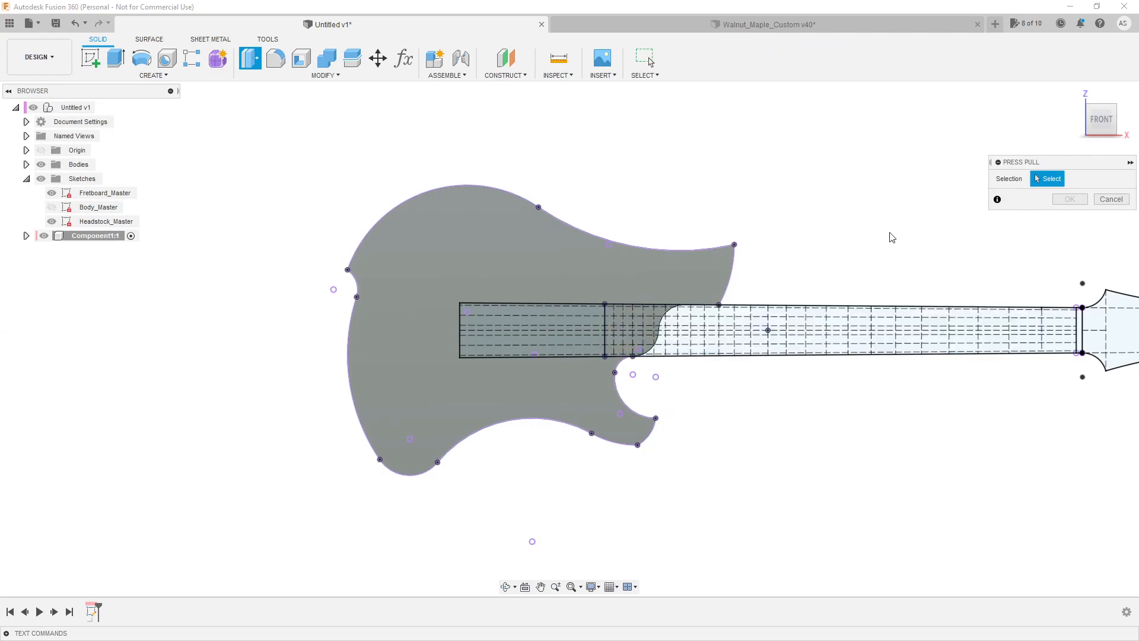
{"action": "left_click", "coordinate": [1110, 199]}
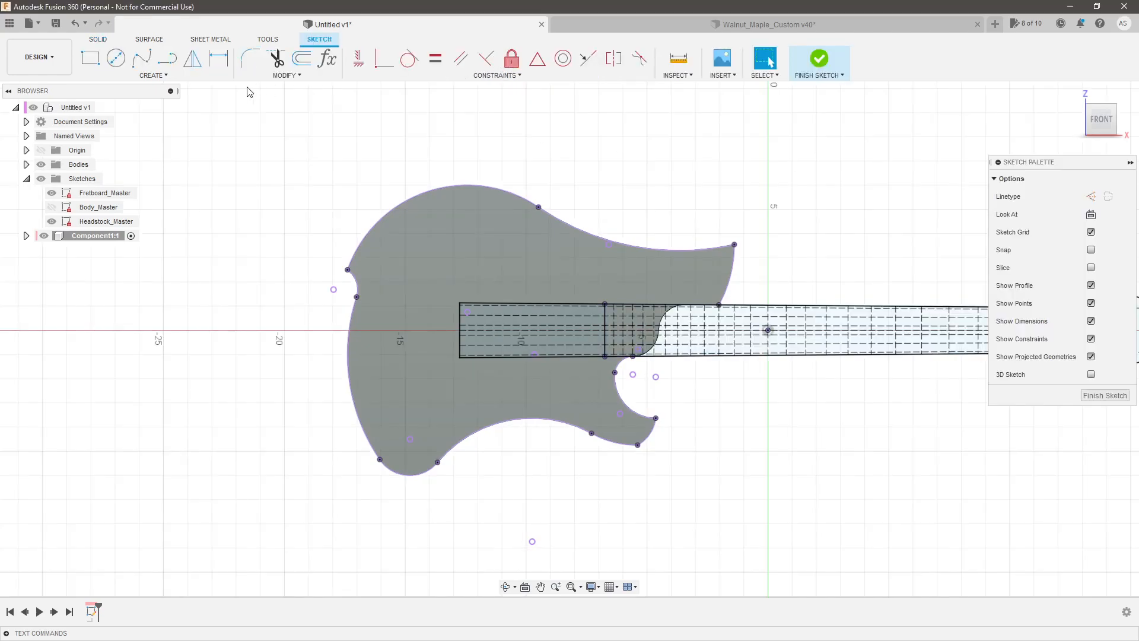
{"action": "left_click", "coordinate": [98, 40]}
{"action": "left_click", "coordinate": [113, 63]}
{"action": "left_click", "coordinate": [406, 261]}
{"action": "middle_click_drag", "start_coordinate": [406, 261], "coordinate": [514, 341], "text": "shift"}
{"action": "left_click_drag", "start_coordinate": [531, 322], "coordinate": [530, 310]}
{"action": "scroll", "coordinate": [493, 314], "scroll_direction": "up", "scroll_amount": 4}
{"action": "middle_click_drag", "start_coordinate": [604, 329], "coordinate": [609, 265], "text": "shift"}
{"action": "type", "text": ".25"}
{"action": "key", "text": "Return"}
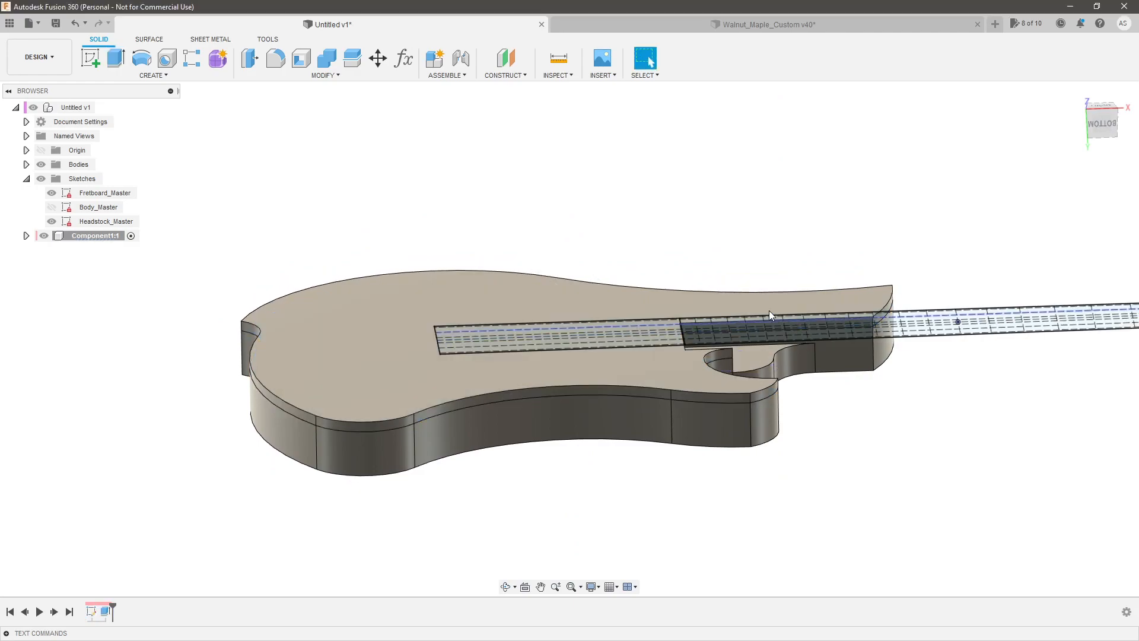
Lift the top cap component freely off the guitar body so that its underside is exposed.
{"action": "left_click_drag", "start_coordinate": [394, 328], "coordinate": [402, 264]}
{"action": "middle_click_drag", "start_coordinate": [403, 263], "coordinate": [611, 229], "text": "shift"}
{"action": "key", "text": "Escape"}
Join the underside of the top cap to the body's top face with a joint at zero angle and offsets.
{"action": "left_click", "coordinate": [556, 214]}
{"action": "middle_click_drag", "start_coordinate": [306, 279], "coordinate": [300, 293], "text": "shift"}
{"action": "left_click", "coordinate": [308, 287]}
{"action": "left_click", "coordinate": [465, 74]}
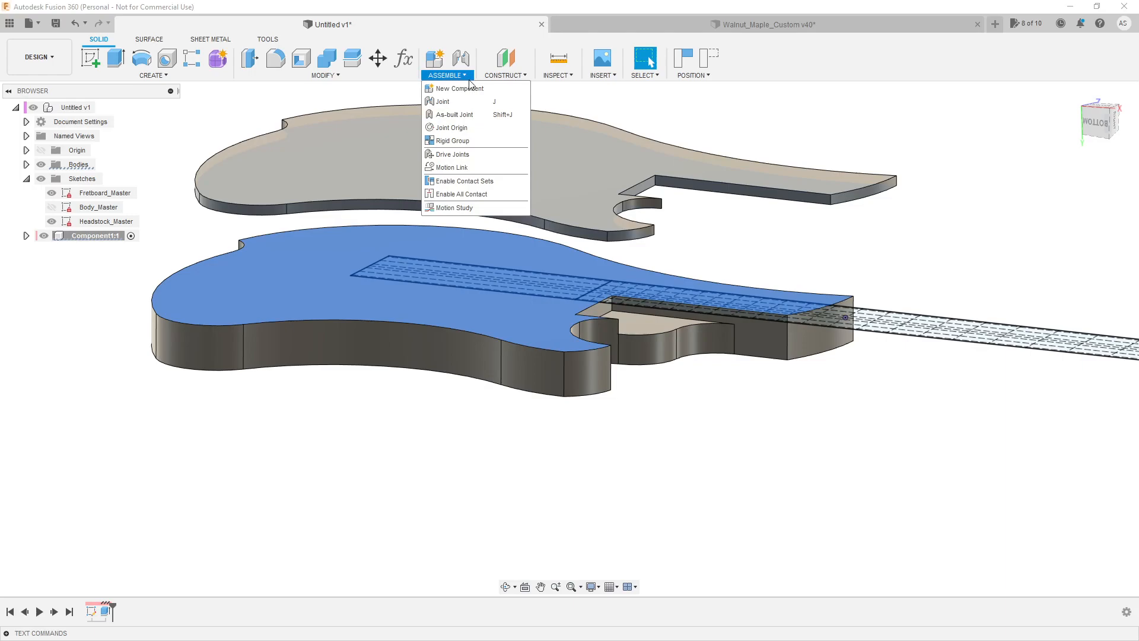
{"action": "left_click", "coordinate": [457, 101]}
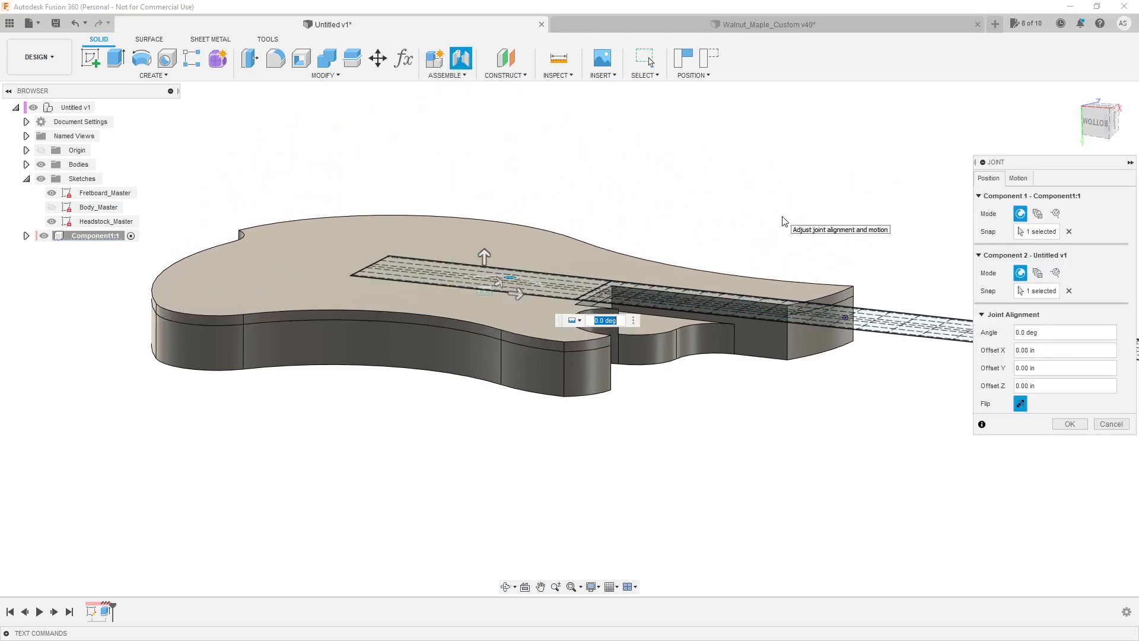
{"action": "middle_click_drag", "start_coordinate": [582, 381], "coordinate": [606, 444], "text": "shift"}
{"action": "scroll", "coordinate": [557, 310], "scroll_direction": "down", "scroll_amount": 4}
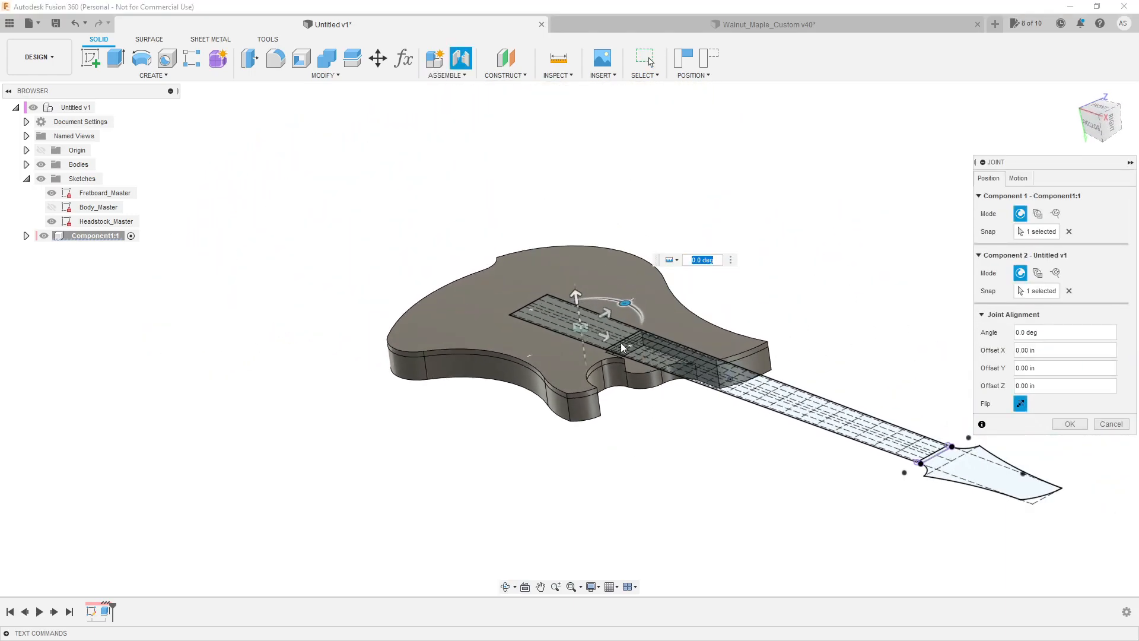
{"action": "scroll", "coordinate": [594, 361], "scroll_direction": "up", "scroll_amount": 3}
{"action": "middle_click_drag", "start_coordinate": [642, 384], "coordinate": [682, 415], "text": "shift"}
{"action": "left_click", "coordinate": [1070, 424]}
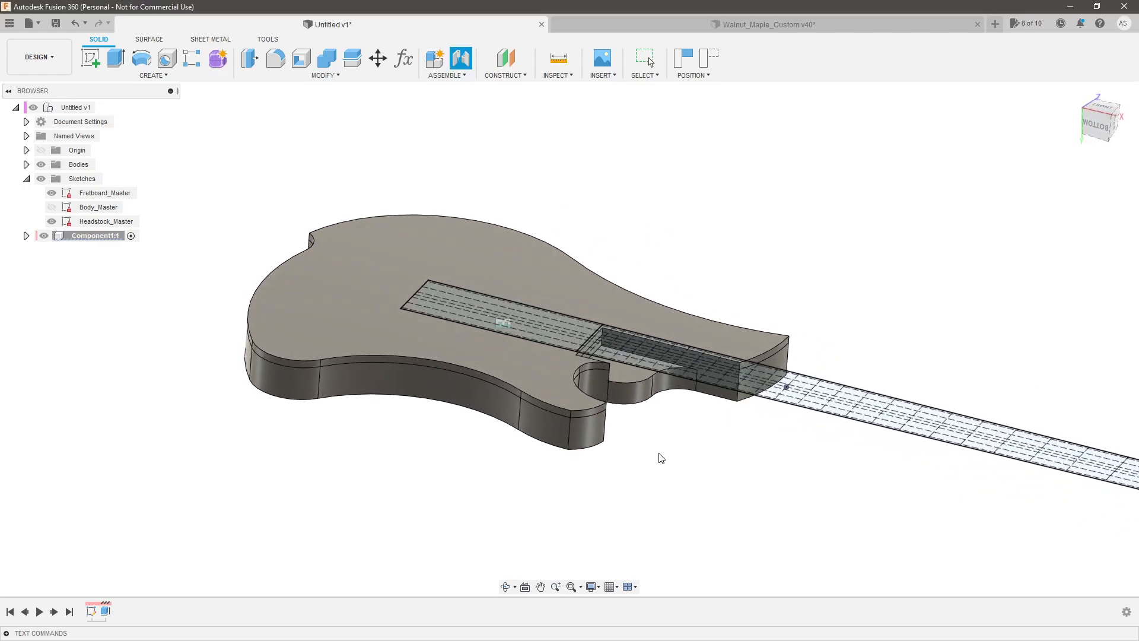
Examine how the joined top cap sits on the body and beneath the fretboard sketch.
{"action": "middle_click_drag", "start_coordinate": [727, 430], "coordinate": [729, 468], "text": "shift"}
{"action": "scroll", "coordinate": [728, 470], "scroll_direction": "down", "scroll_amount": 3}
{"action": "scroll", "coordinate": [696, 487], "scroll_direction": "up", "scroll_amount": 3}
{"action": "middle_click_drag", "start_coordinate": [623, 442], "coordinate": [676, 407], "text": "shift"}
{"action": "scroll", "coordinate": [674, 399], "scroll_direction": "down", "scroll_amount": 2}
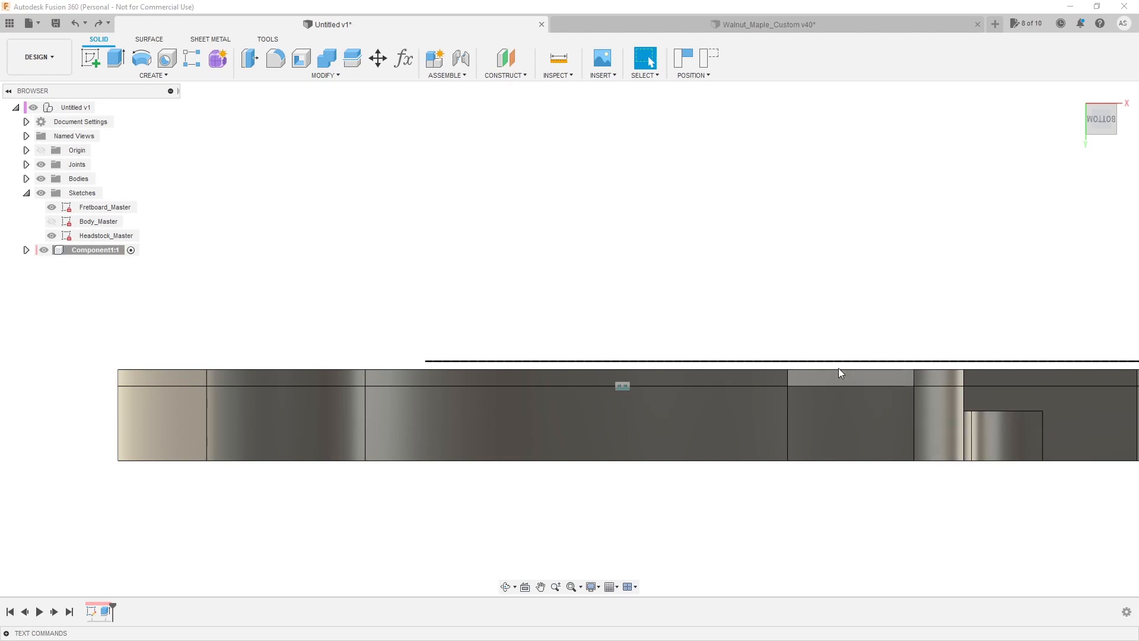
{"action": "middle_click_drag", "start_coordinate": [754, 267], "coordinate": [874, 302], "text": "shift"}
{"action": "scroll", "coordinate": [772, 284], "scroll_direction": "down", "scroll_amount": 3}
{"action": "scroll", "coordinate": [873, 304], "scroll_direction": "up", "scroll_amount": 2}
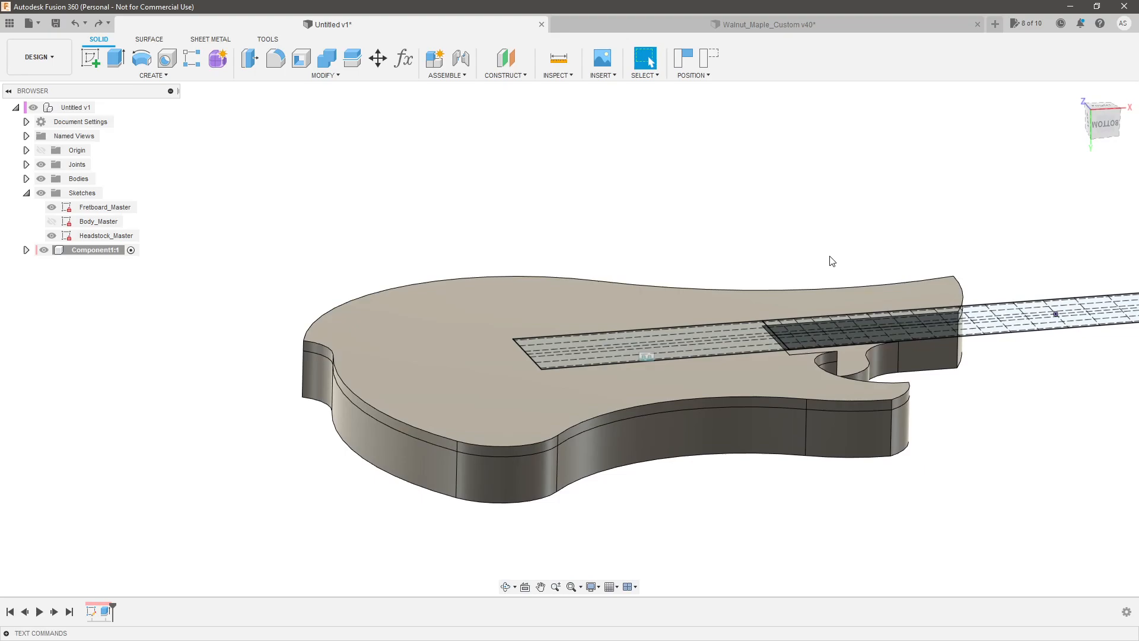
Search the appearance library for Green and apply Paint - Enamel Glossy (Green) to the top cap.
{"action": "key", "text": "a"}
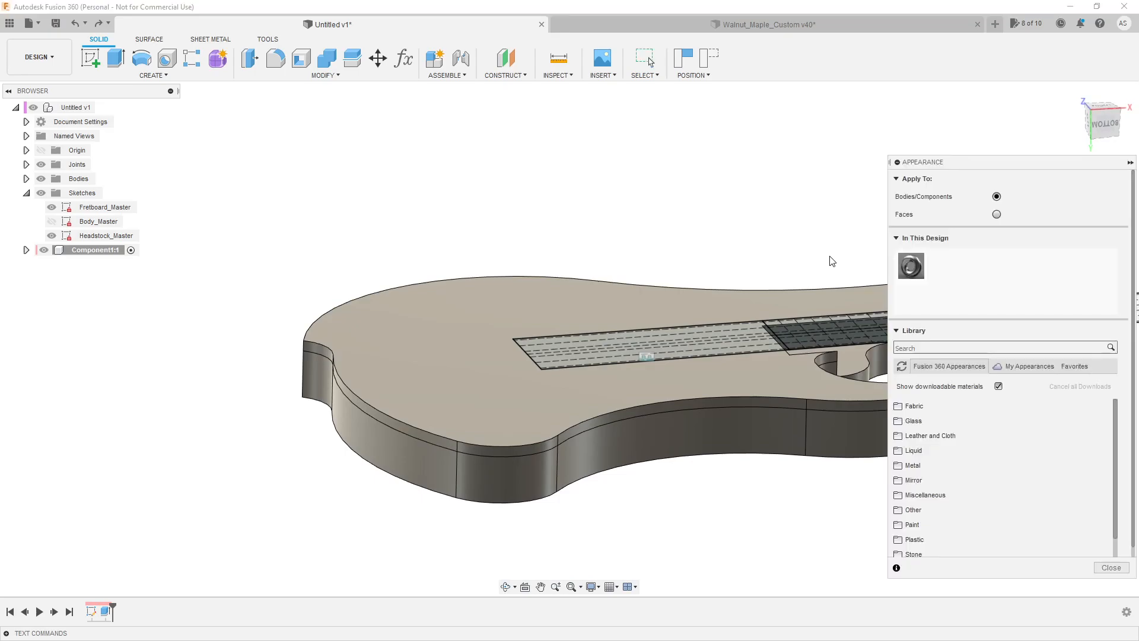
{"action": "left_click", "coordinate": [976, 349]}
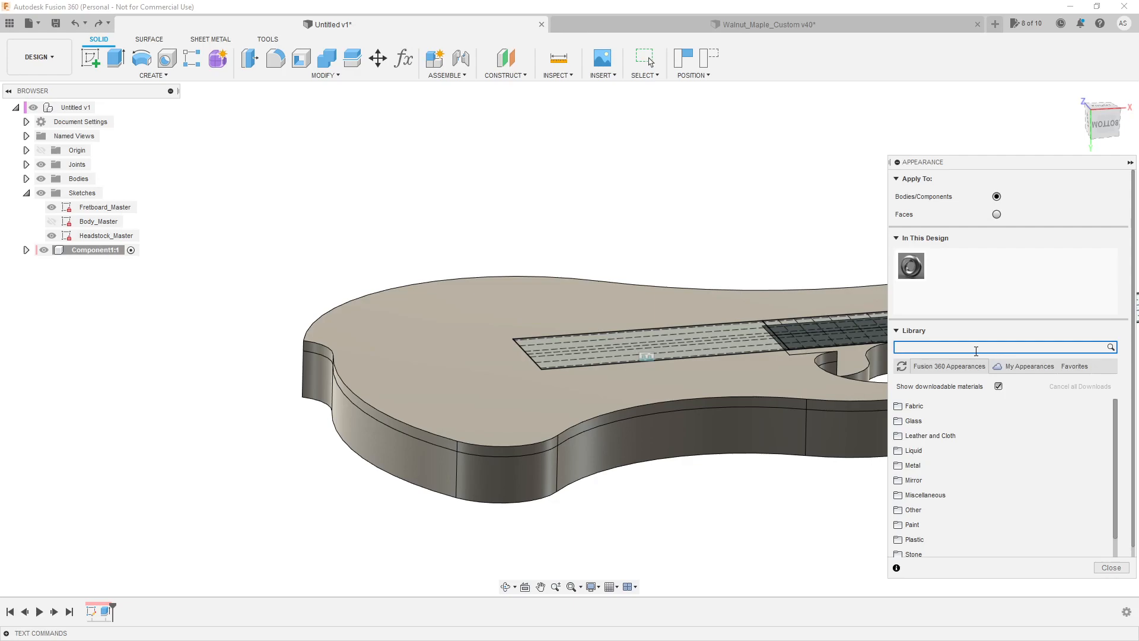
{"action": "key", "text": "Return"}
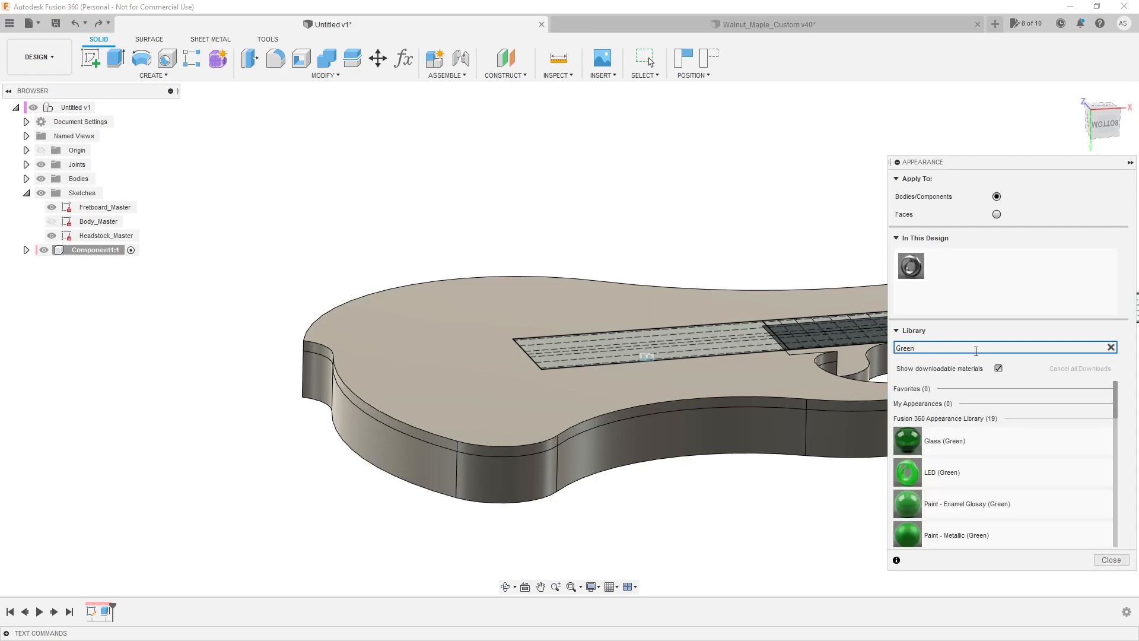
{"action": "left_click_drag", "start_coordinate": [1000, 516], "coordinate": [506, 380]}
{"action": "left_click", "coordinate": [1096, 560]}
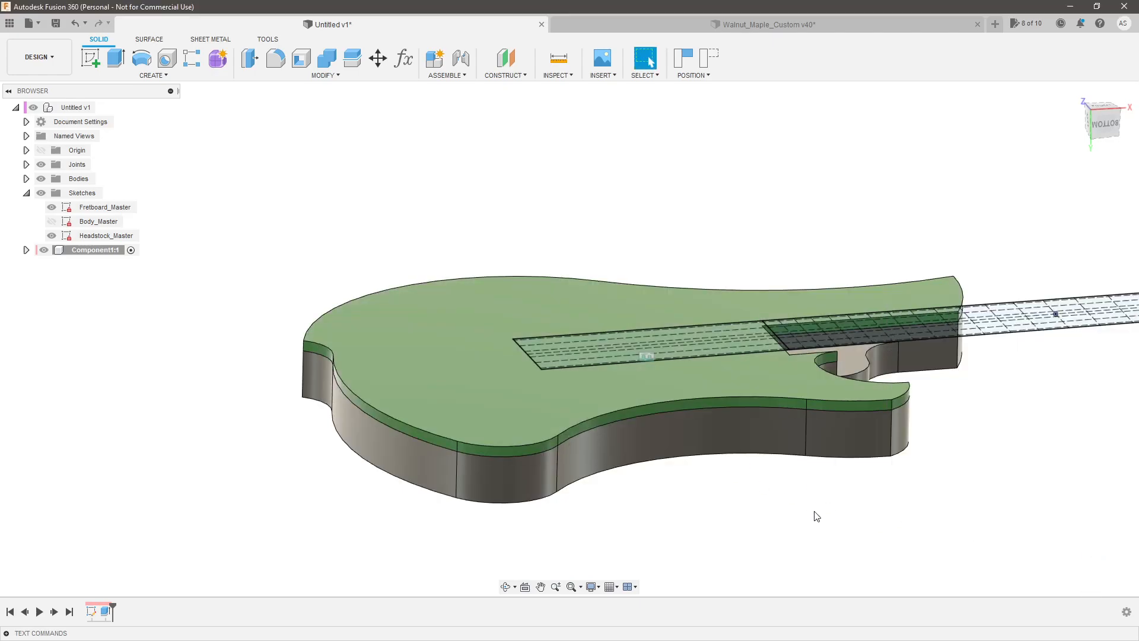
Start a sketch on the green cap's top face and project the cap's outline into it.
{"action": "scroll", "coordinate": [795, 516], "scroll_direction": "down", "scroll_amount": 2}
{"action": "middle_click_drag", "start_coordinate": [937, 477], "coordinate": [826, 475], "text": "shift"}
{"action": "scroll", "coordinate": [803, 471], "scroll_direction": "down", "scroll_amount": 3}
{"action": "scroll", "coordinate": [852, 438], "scroll_direction": "up", "scroll_amount": 4}
{"action": "scroll", "coordinate": [826, 467], "scroll_direction": "up", "scroll_amount": 2}
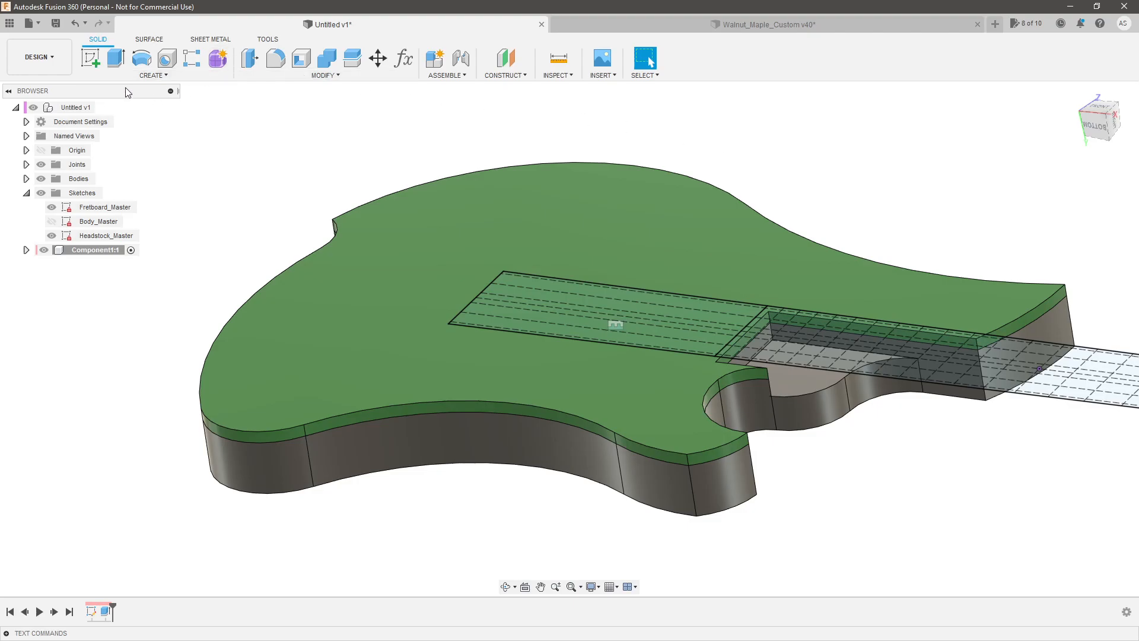
{"action": "left_click", "coordinate": [90, 58]}
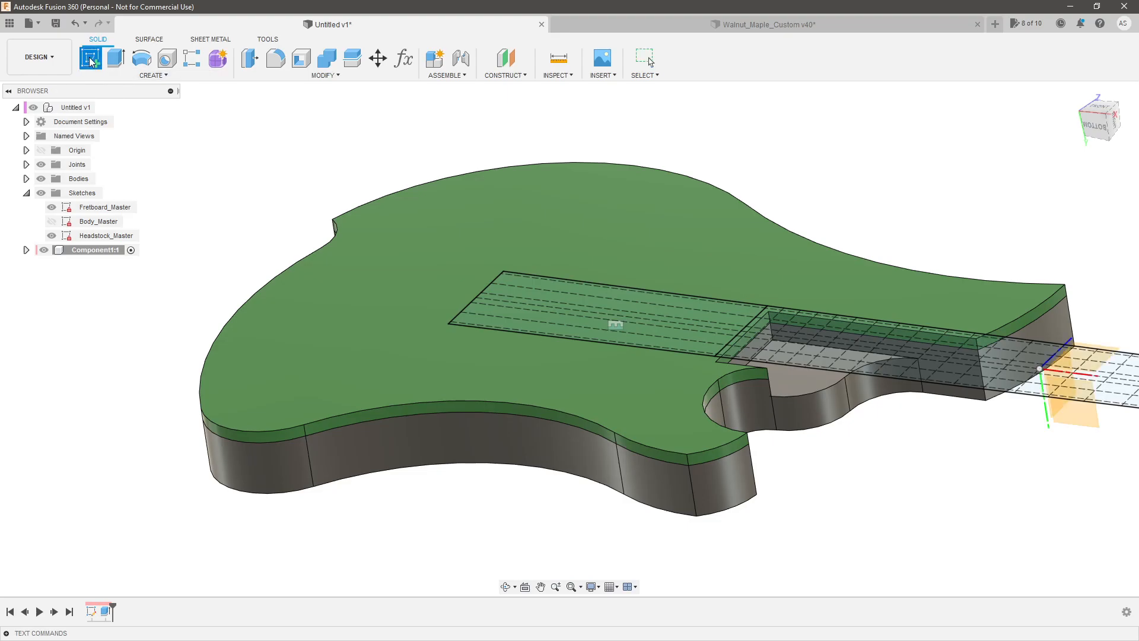
{"action": "left_click", "coordinate": [498, 223]}
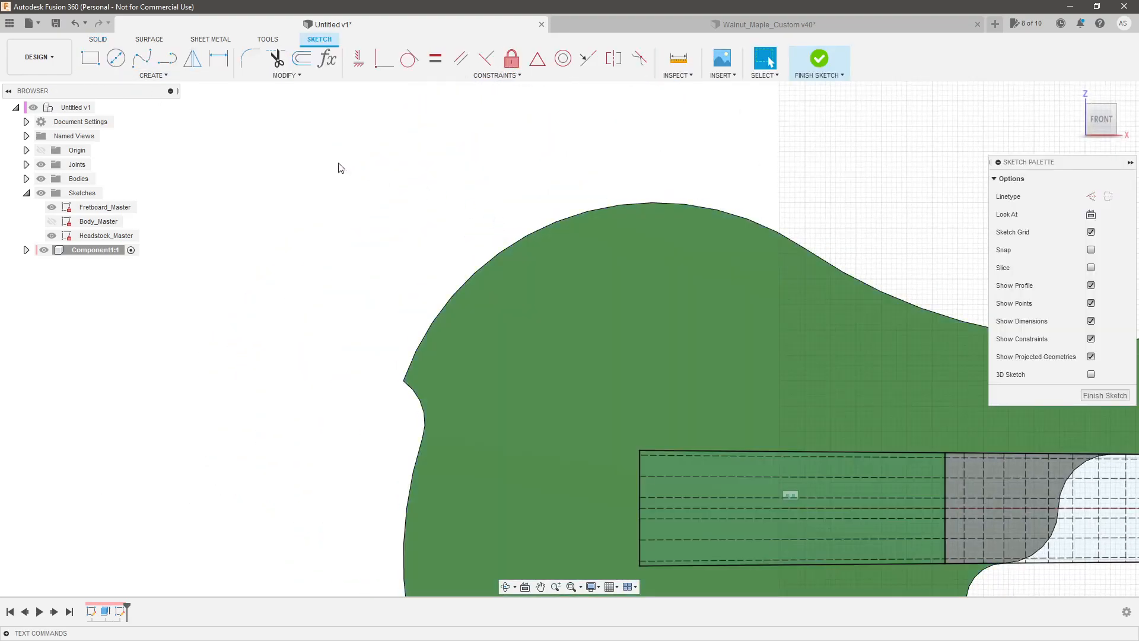
{"action": "scroll", "coordinate": [754, 414], "scroll_direction": "up", "scroll_amount": 1}
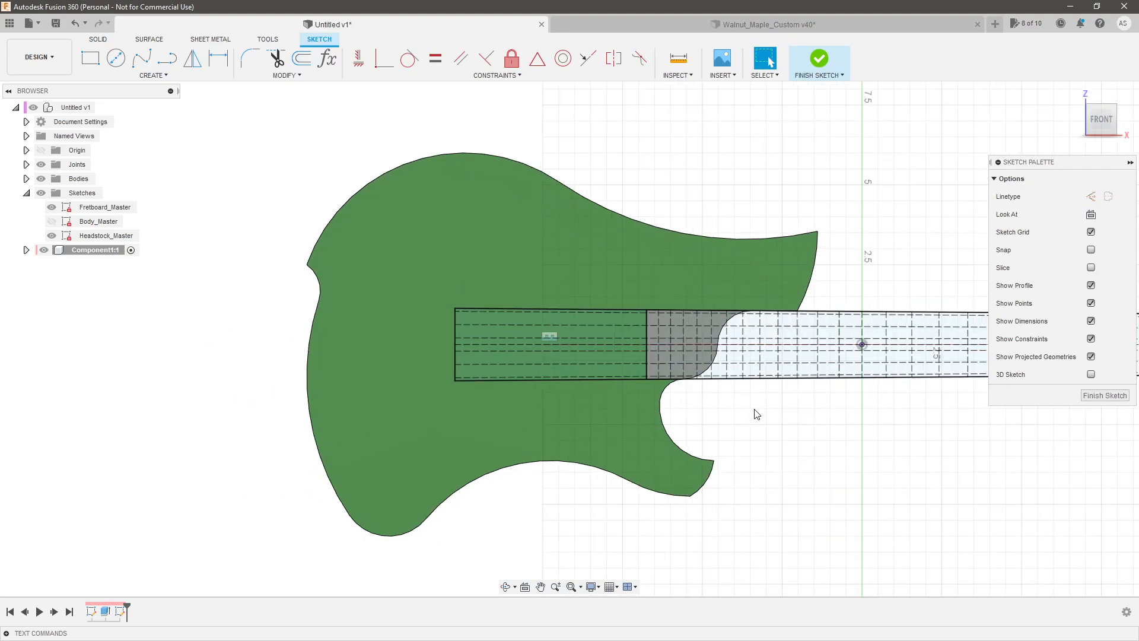
{"action": "scroll", "coordinate": [567, 514], "scroll_direction": "up", "scroll_amount": 1}
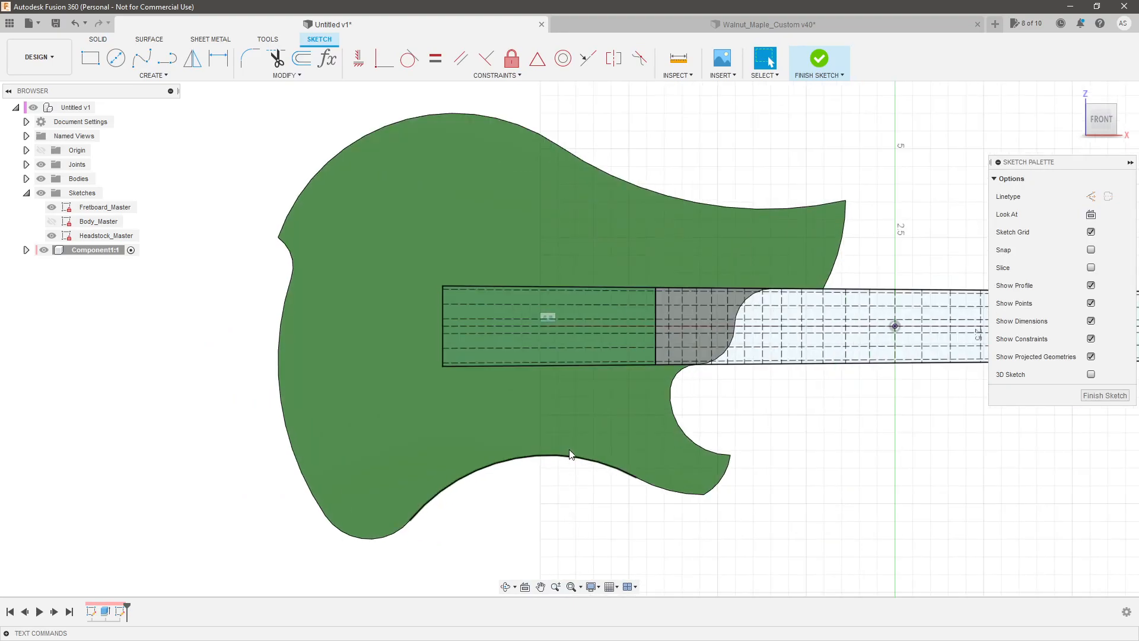
{"action": "left_click", "coordinate": [154, 75]}
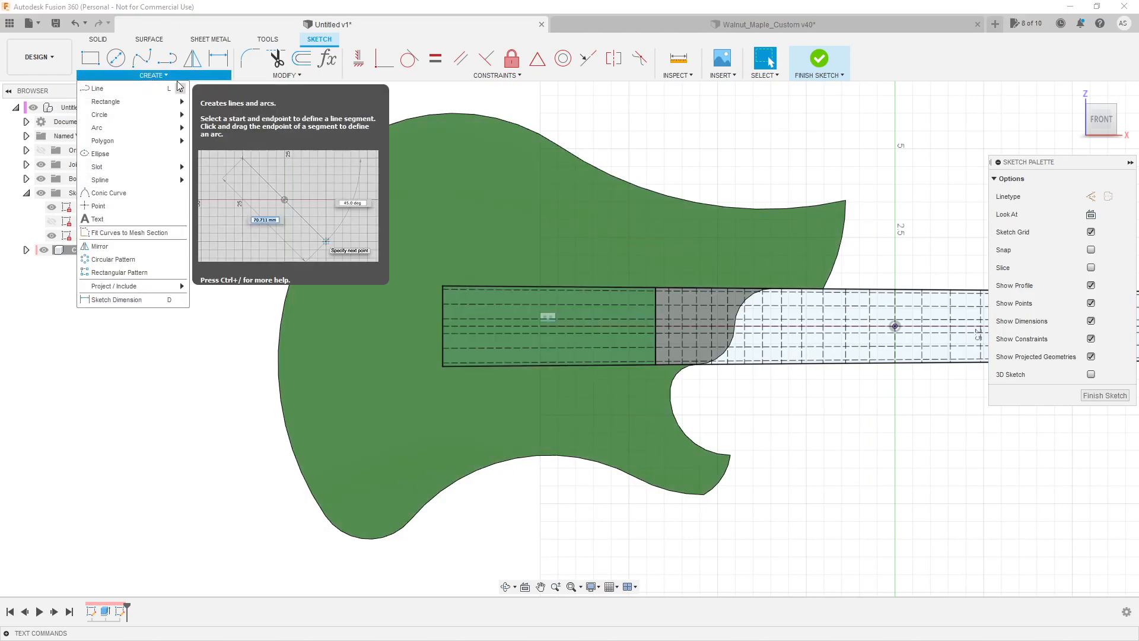
{"action": "left_click", "coordinate": [524, 165]}
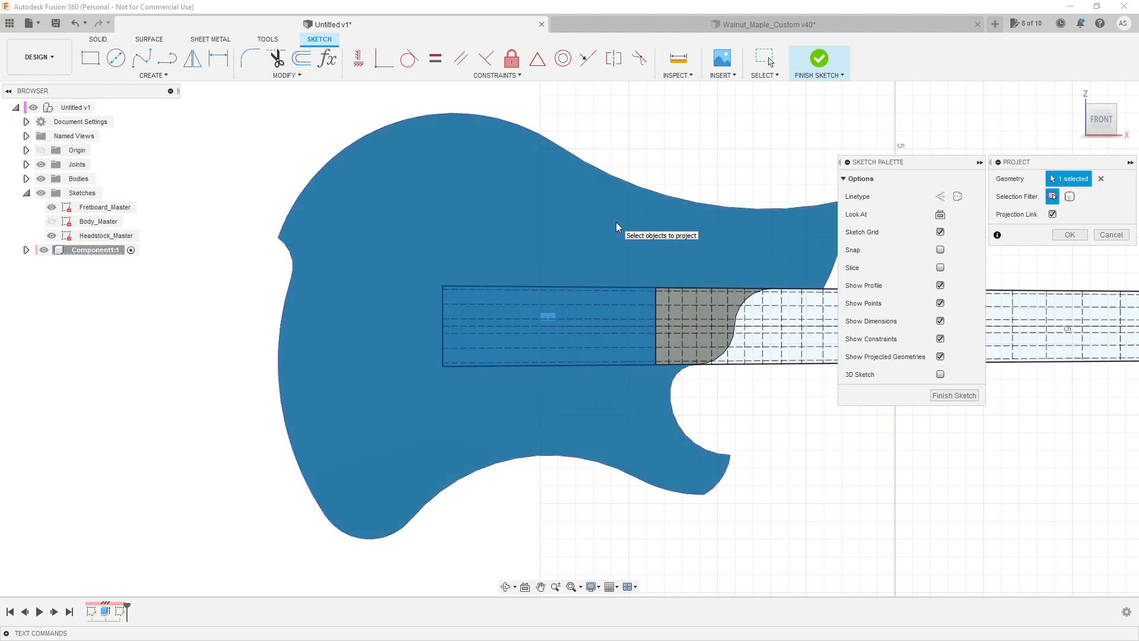
{"action": "key", "text": "Escape"}
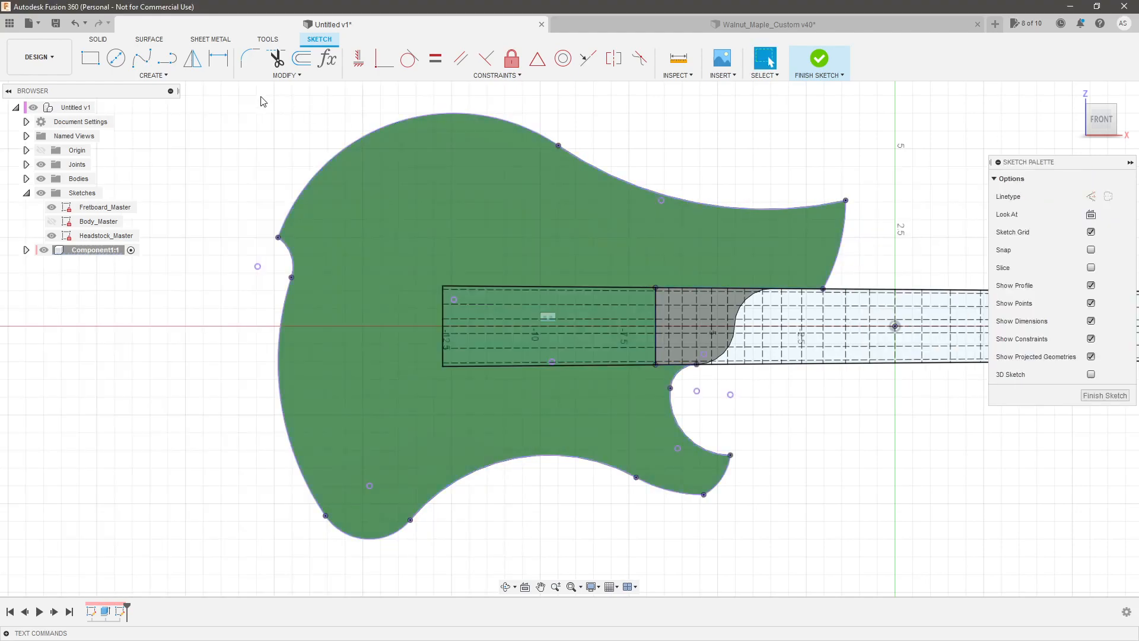
Draw two connected, tangent arcs inside the cap, from the upper horn's end edge along the upper contour toward the body's tail end.
{"action": "left_click", "coordinate": [155, 75]}
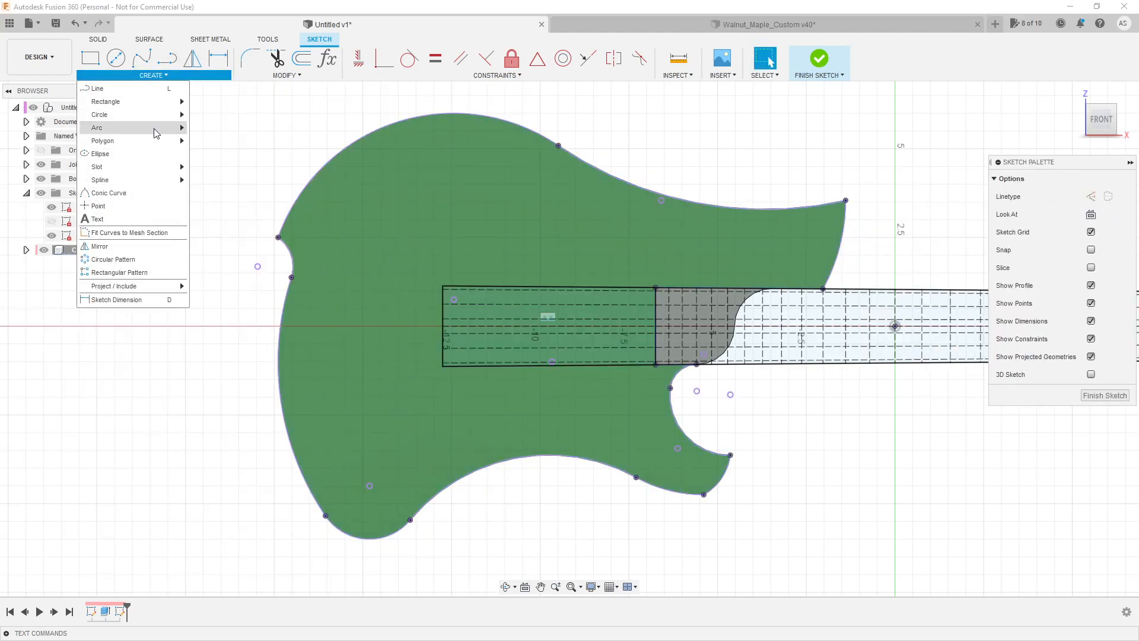
{"action": "left_click", "coordinate": [213, 128]}
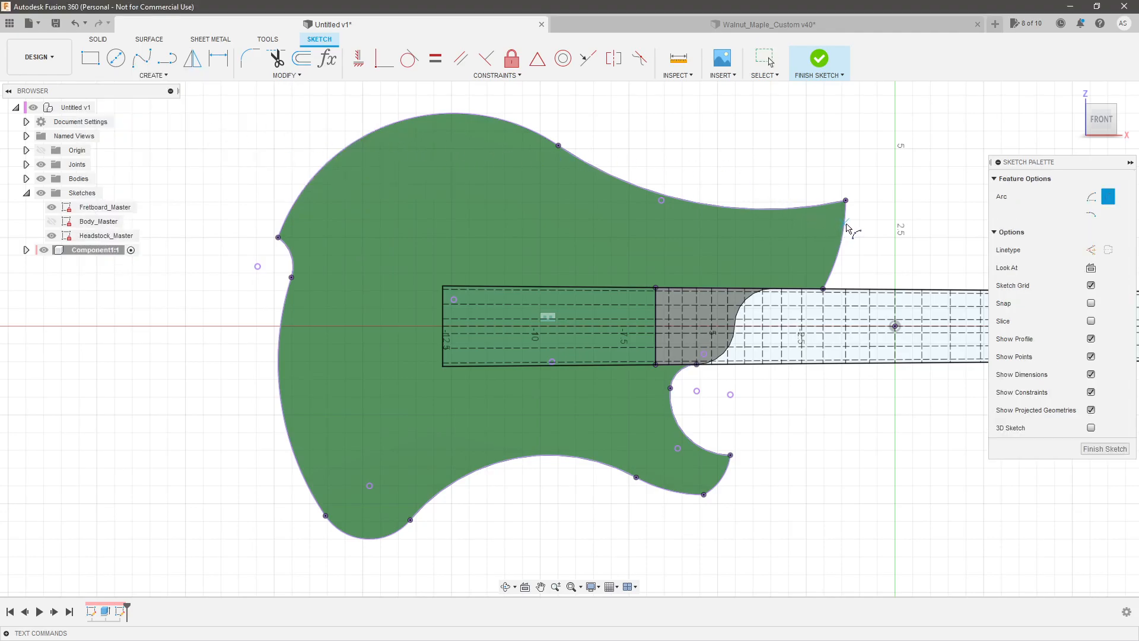
{"action": "left_click", "coordinate": [843, 223]}
{"action": "left_click", "coordinate": [573, 209]}
{"action": "left_click", "coordinate": [655, 230]}
{"action": "left_click", "coordinate": [573, 211]}
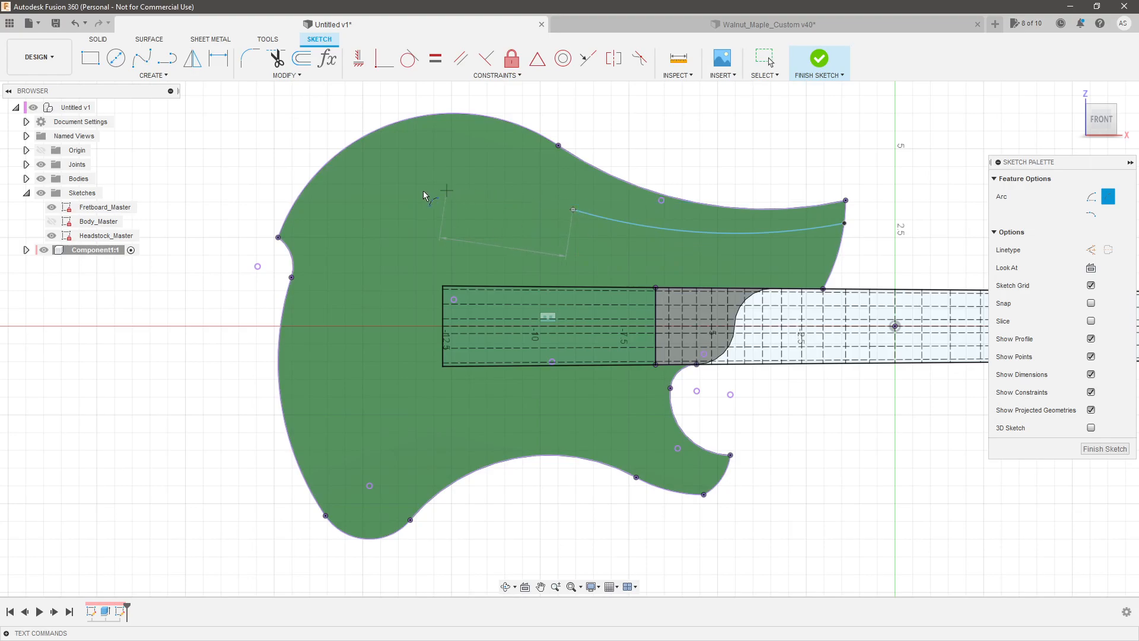
{"action": "left_click", "coordinate": [322, 232]}
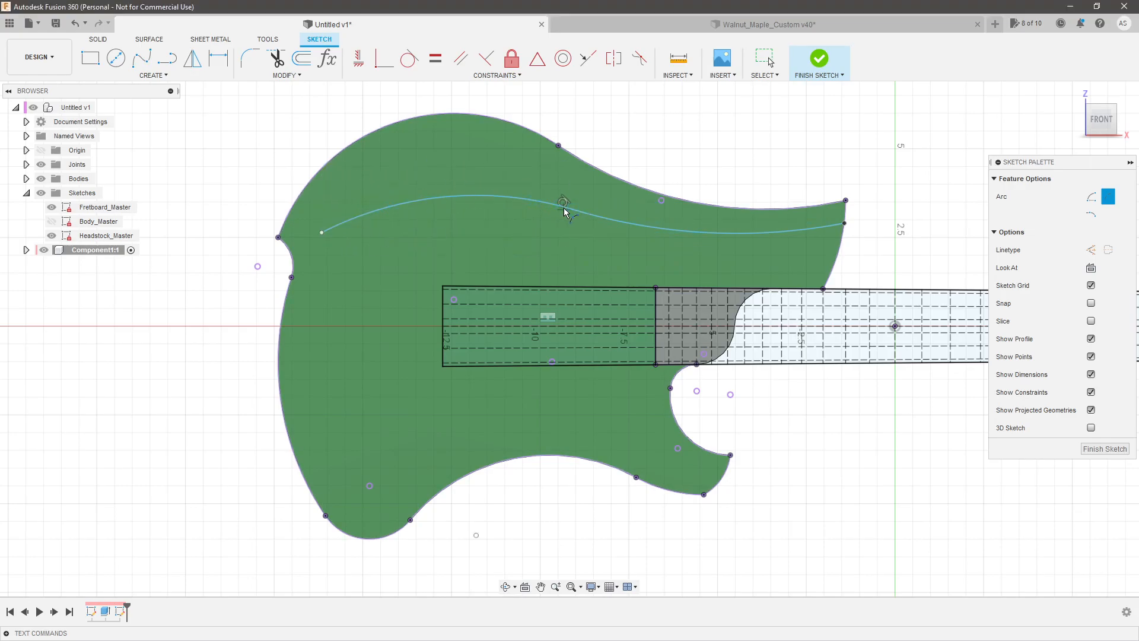
{"action": "left_click", "coordinate": [563, 208]}
{"action": "key", "text": "Escape"}
Shift the arc's end point slightly along the upper horn's end edge.
{"action": "scroll", "coordinate": [643, 200], "scroll_direction": "up", "scroll_amount": 1}
{"action": "left_click", "coordinate": [832, 225]}
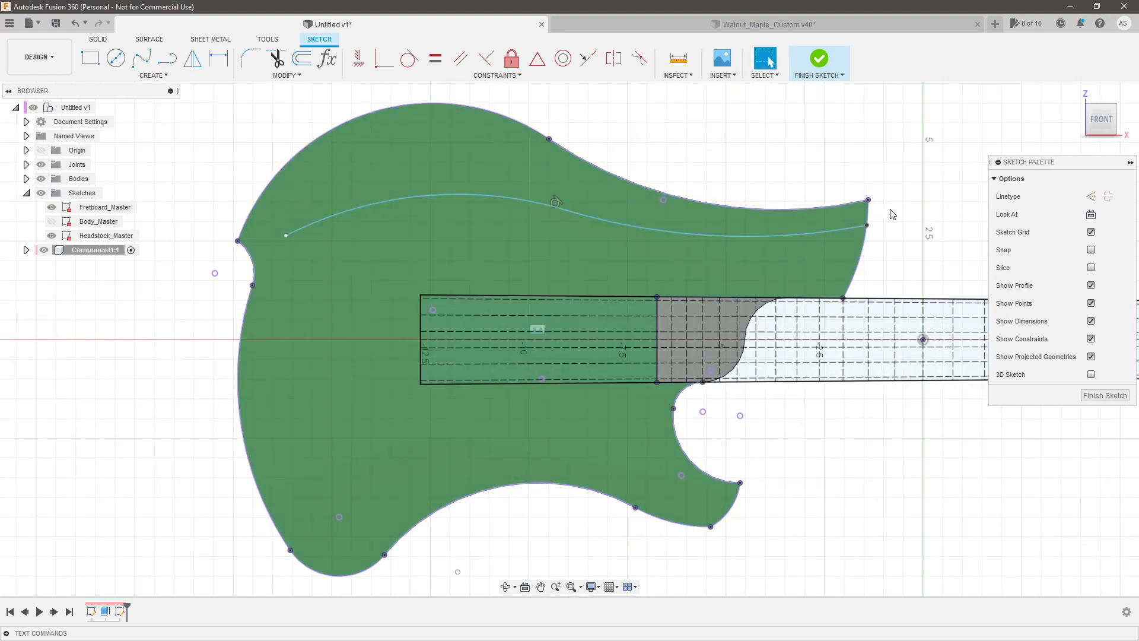
{"action": "left_click_drag", "start_coordinate": [867, 226], "coordinate": [866, 224]}
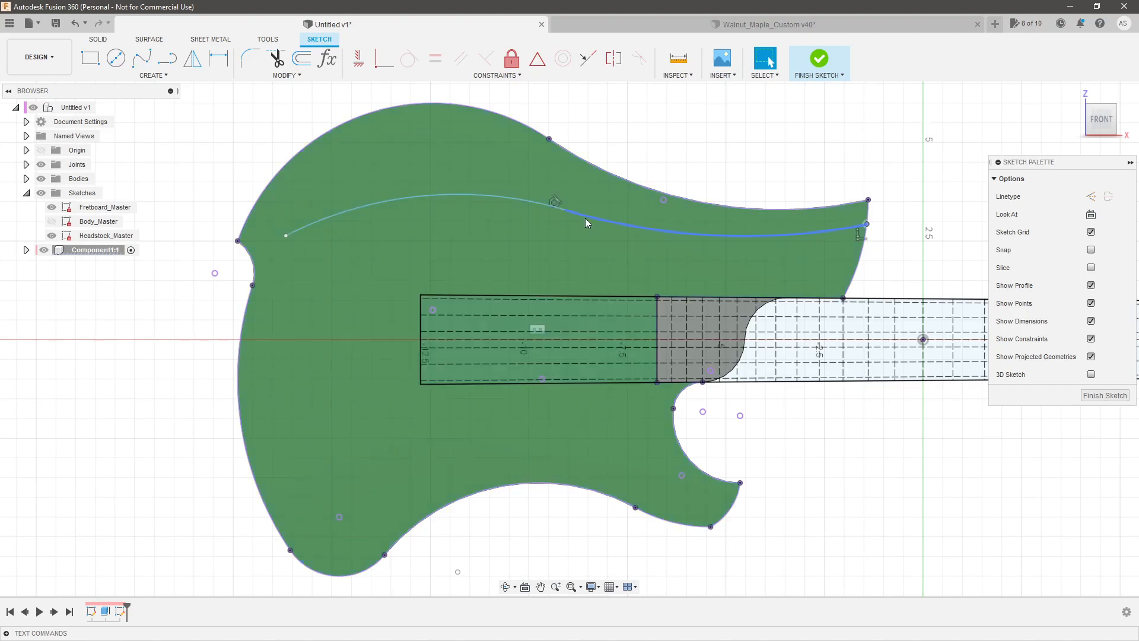
Try a 5 in radius dimension on the inner arc nearest the tail end, and undo it.
{"action": "left_click_drag", "start_coordinate": [566, 209], "coordinate": [554, 208]}
{"action": "key", "text": "d"}
{"action": "left_click", "coordinate": [440, 194]}
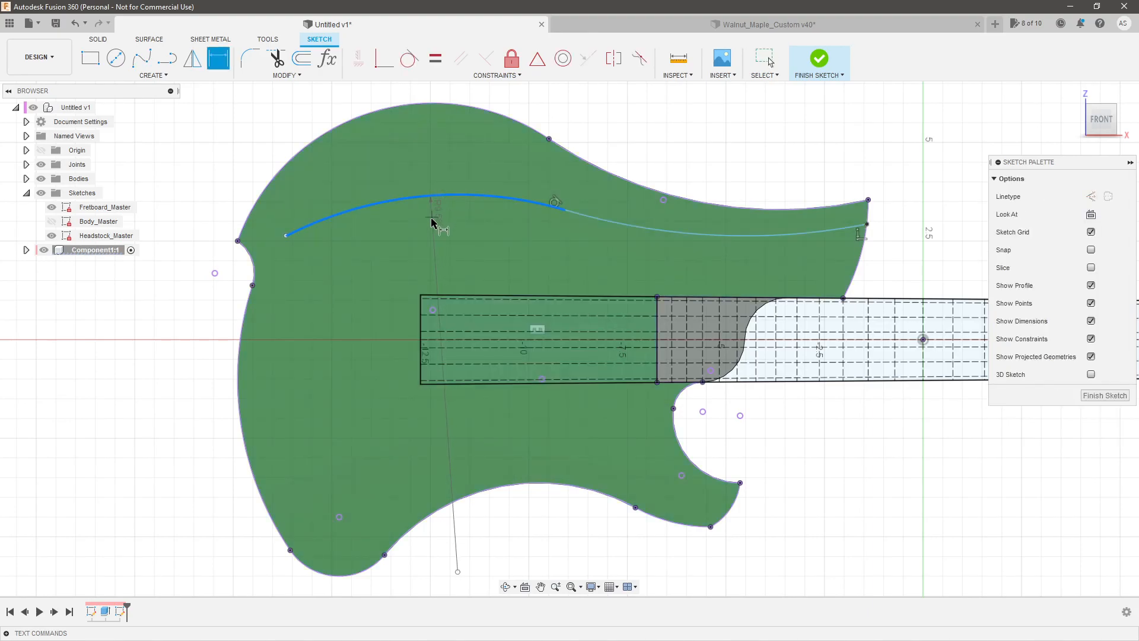
{"action": "left_click", "coordinate": [433, 230]}
{"action": "type", "text": "5"}
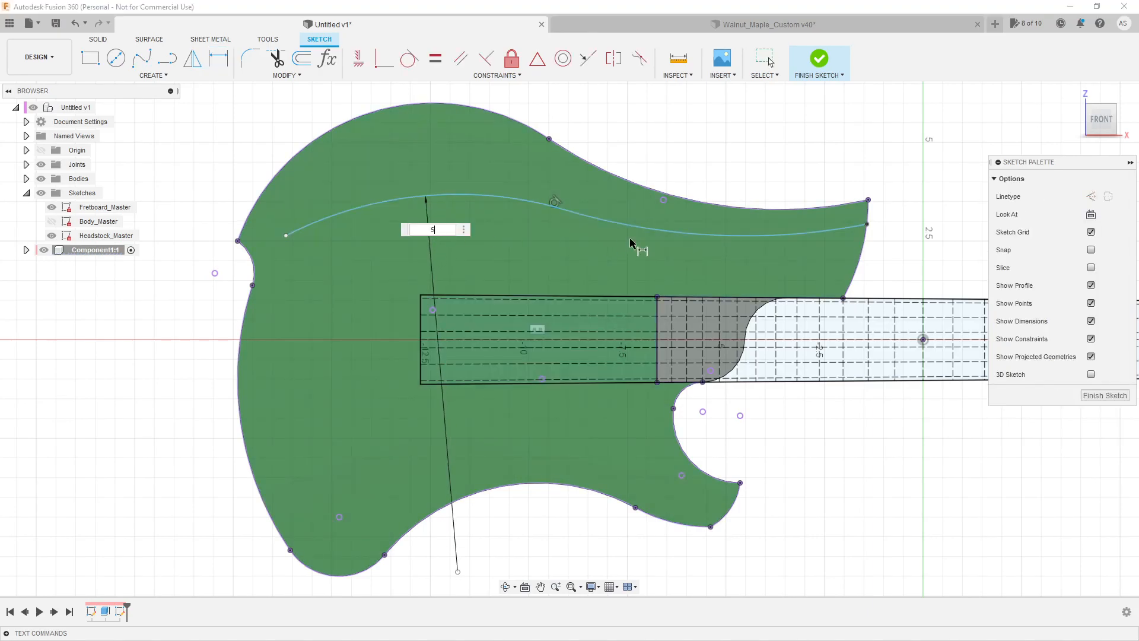
{"action": "key", "text": "Return"}
{"action": "key", "text": "Escape"}
{"action": "key", "text": "ctrl+z"}
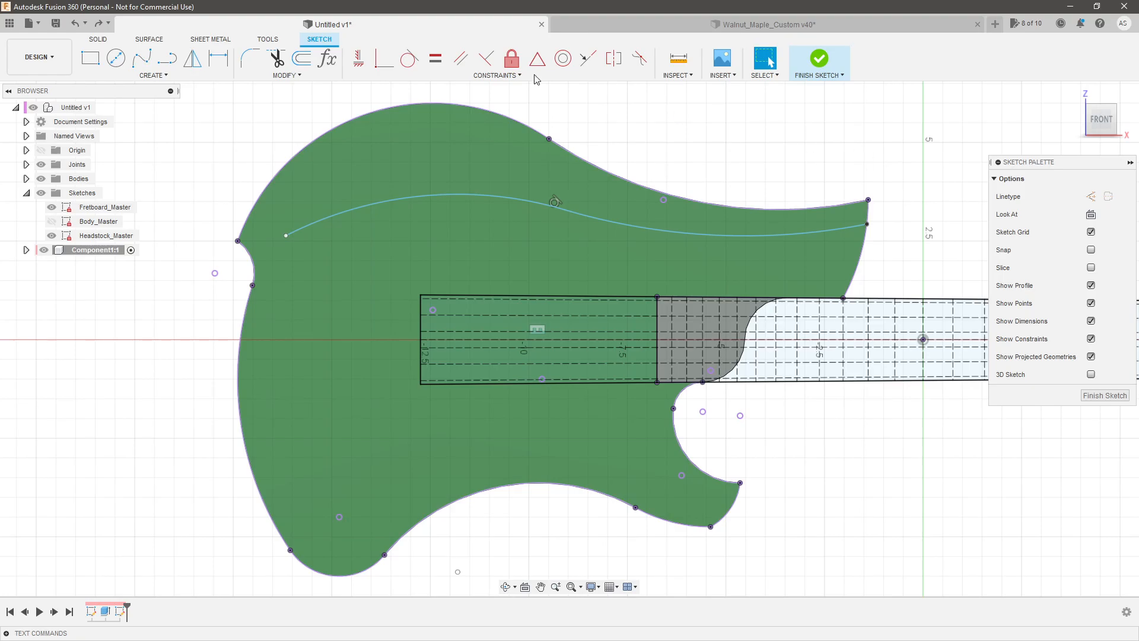
Draw a closed triangle of three lines starting at the outline's upper tail-end corner, around the inner arc's free end.
{"action": "left_click", "coordinate": [167, 58]}
{"action": "scroll", "coordinate": [264, 211], "scroll_direction": "up", "scroll_amount": 2}
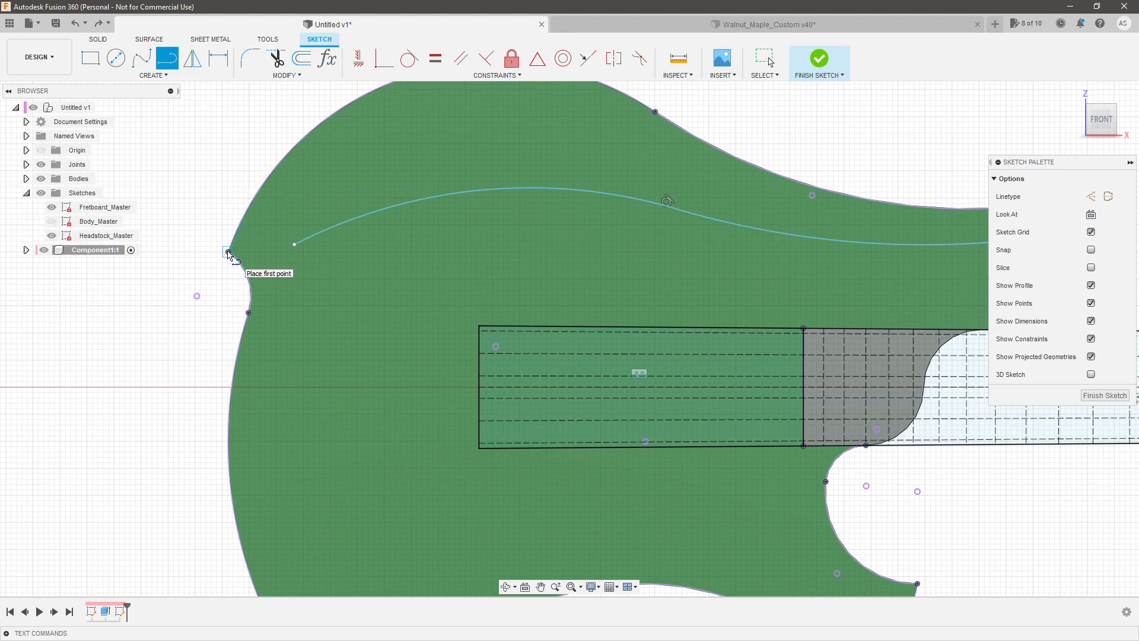
{"action": "left_click", "coordinate": [229, 252]}
{"action": "left_click", "coordinate": [237, 173]}
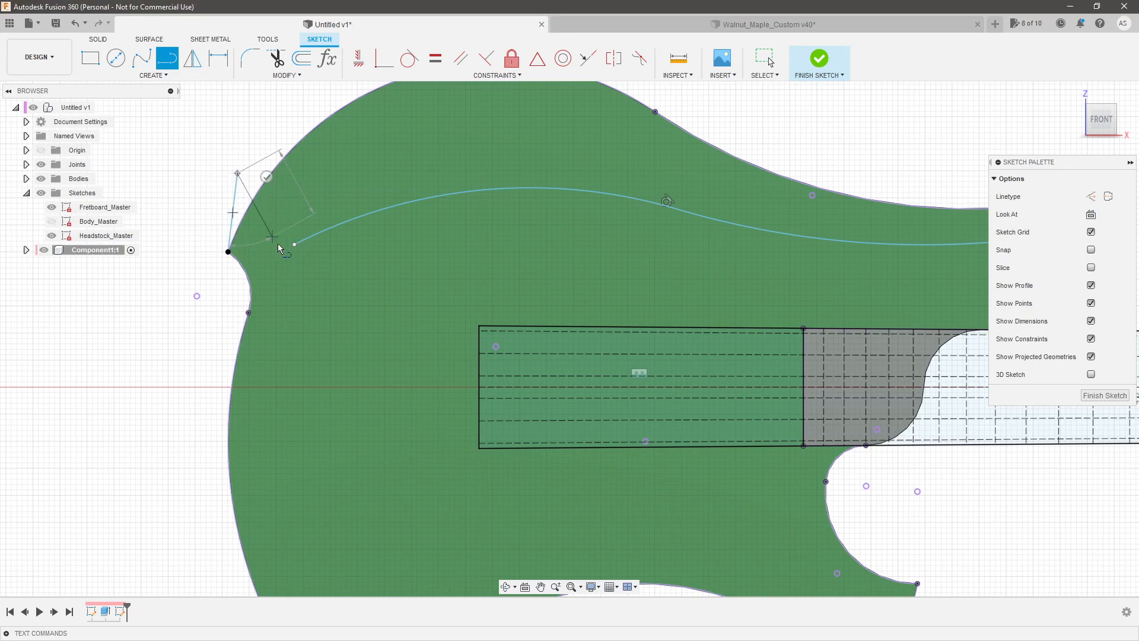
{"action": "left_click", "coordinate": [294, 279]}
{"action": "left_click", "coordinate": [228, 252]}
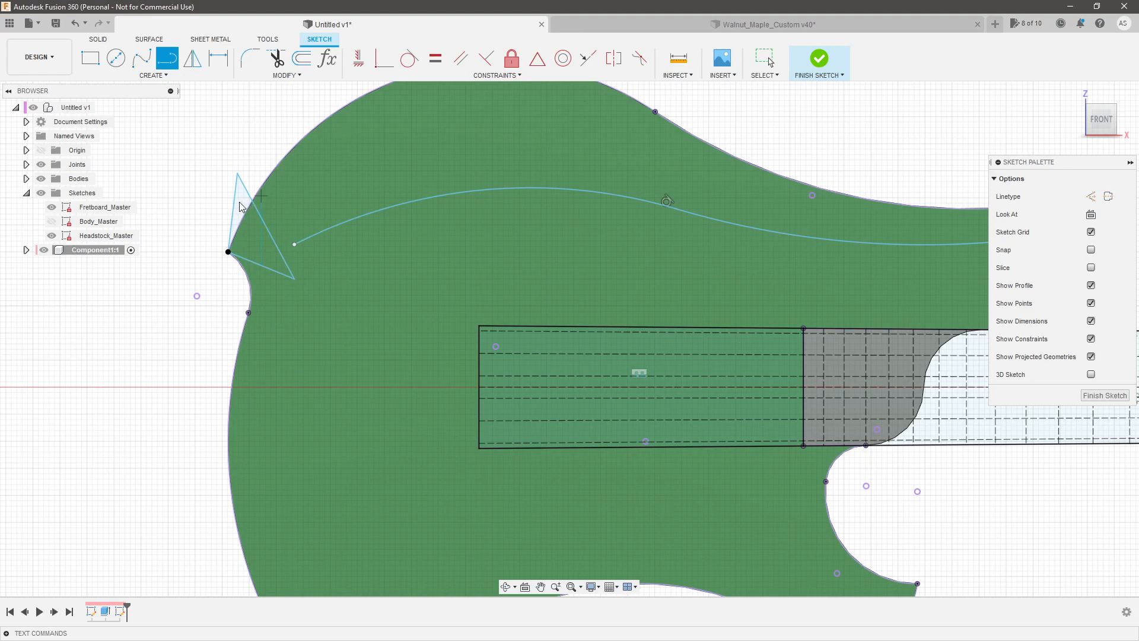
{"action": "key", "text": "Escape"}
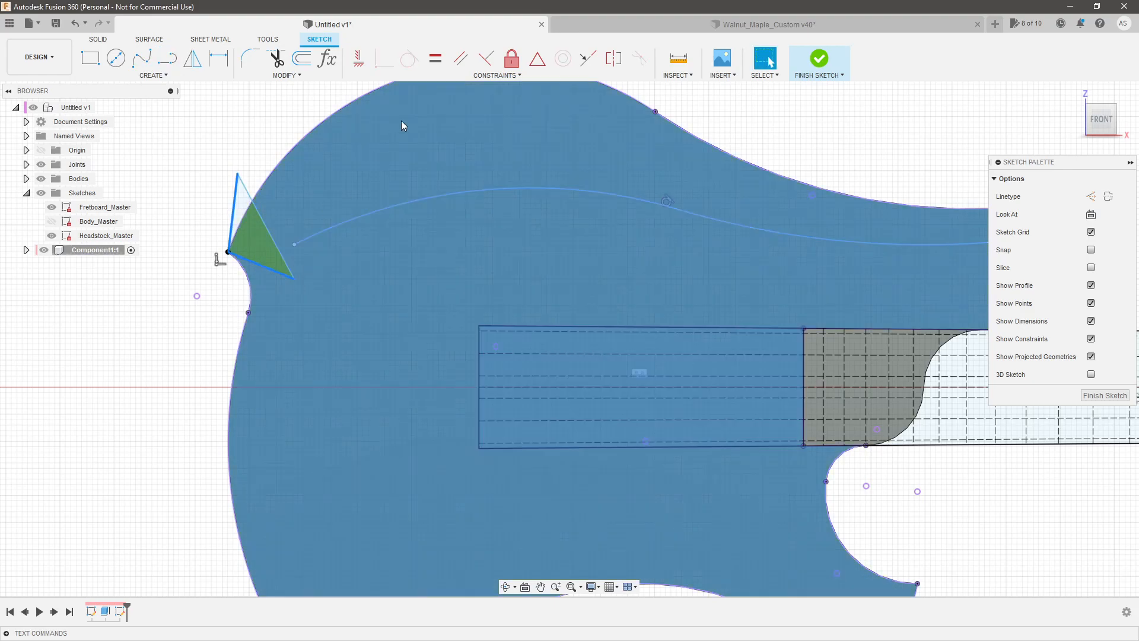
Make the triangle's two sides at the outline corner equal and tangent to the adjoining outline curves.
{"action": "left_click", "coordinate": [435, 58]}
{"action": "left_click", "coordinate": [409, 58]}
{"action": "left_click", "coordinate": [235, 205]}
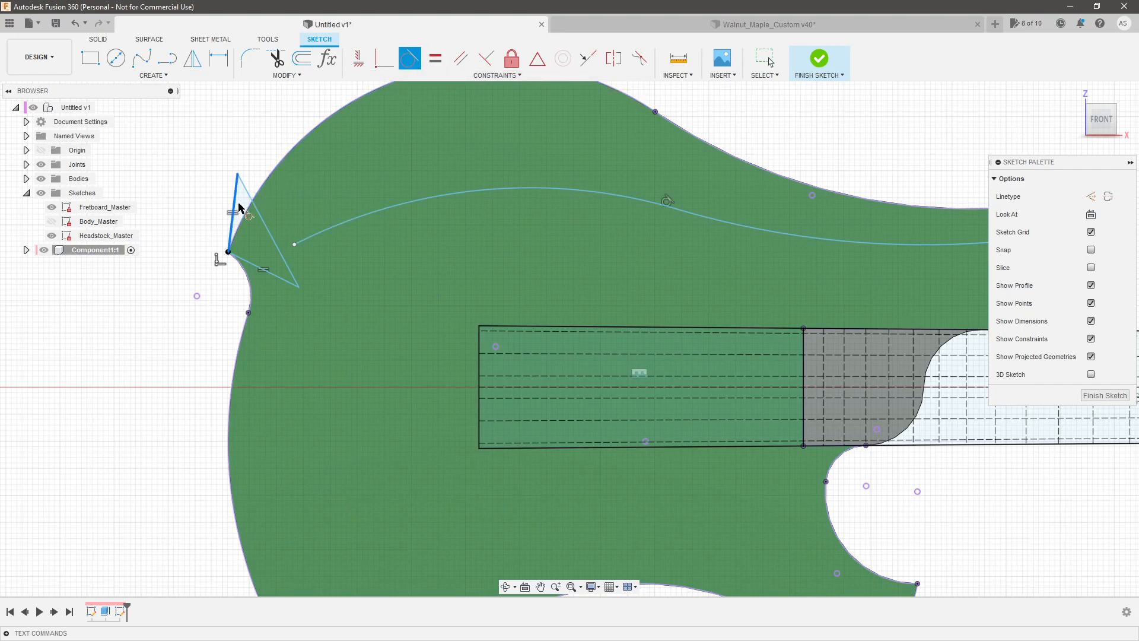
{"action": "left_click", "coordinate": [244, 217]}
{"action": "left_click", "coordinate": [250, 266]}
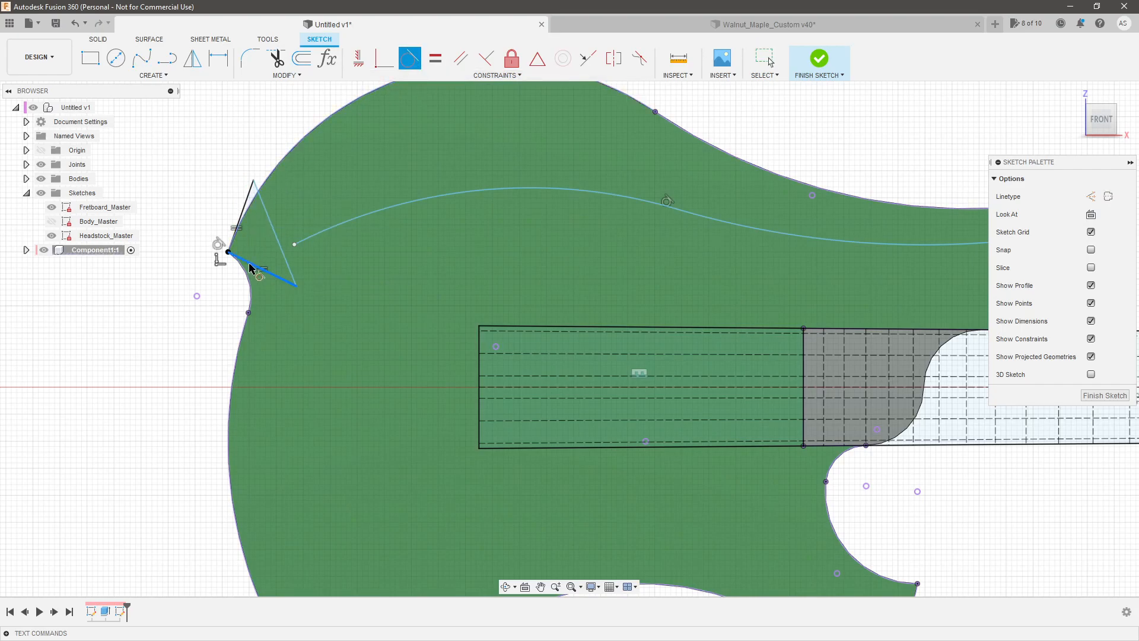
{"action": "left_click", "coordinate": [230, 248]}
{"action": "key", "text": "Escape"}
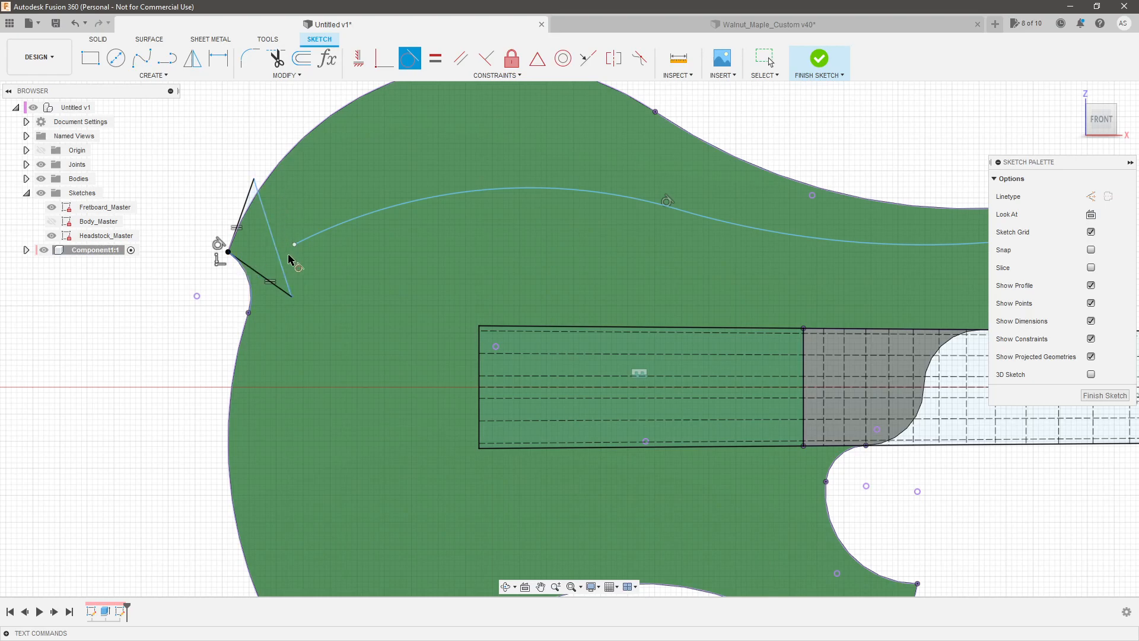
Draw a line from the outline corner to the midpoint of the triangle's opposite side and make it a construction line.
{"action": "left_click_drag", "start_coordinate": [291, 296], "coordinate": [298, 268]}
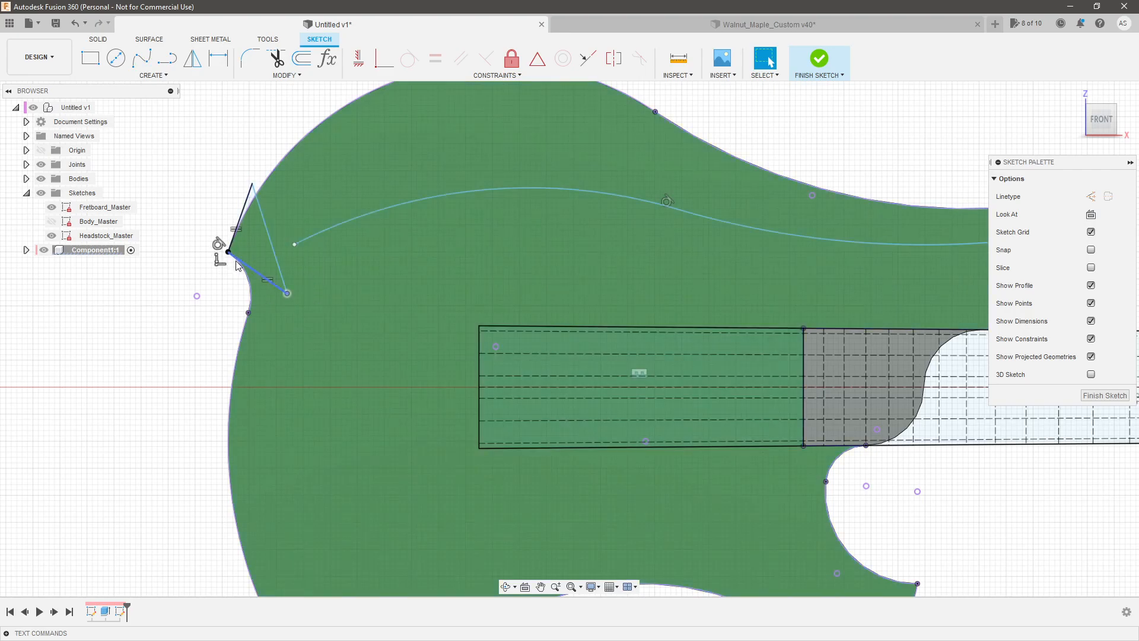
{"action": "key", "text": "l"}
{"action": "left_click", "coordinate": [228, 252]}
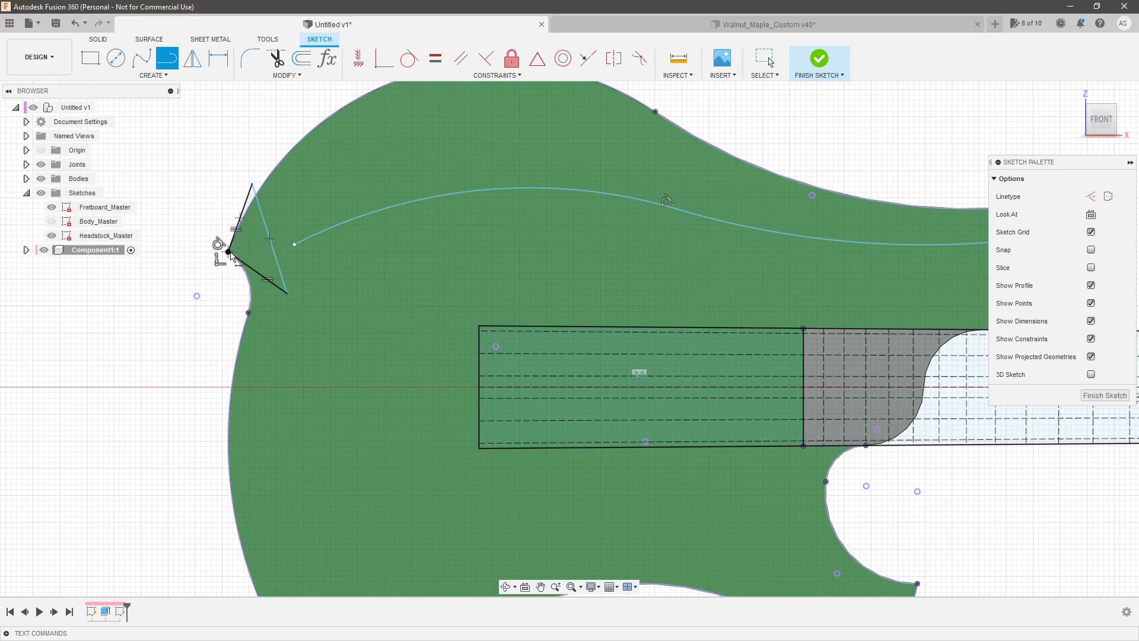
{"action": "left_click", "coordinate": [270, 239]}
{"action": "key", "text": "Escape"}
{"action": "left_click", "coordinate": [255, 243]}
{"action": "key", "text": "x"}
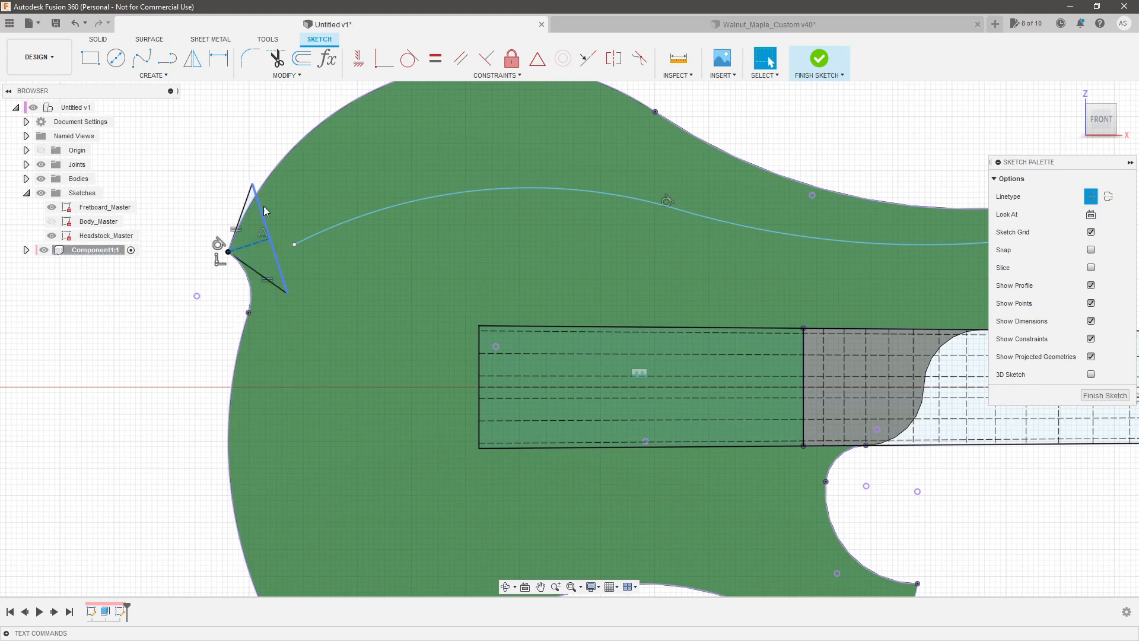
Enlarge the triangle slightly and convert its three sides to construction lines.
{"action": "left_click_drag", "start_coordinate": [270, 238], "coordinate": [275, 230]}
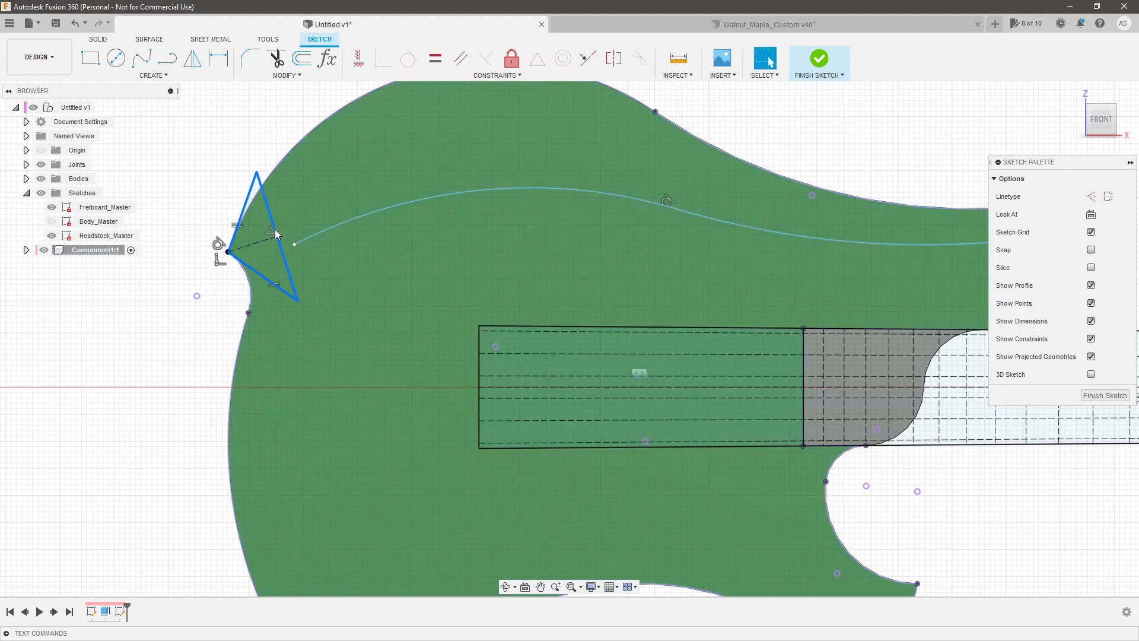
{"action": "key", "text": "x"}
{"action": "key", "text": "Escape"}
Make the inner arc's free end coincident with the midpoint of the triangle's far side and test it by moving the point.
{"action": "left_click", "coordinate": [294, 245]}
{"action": "left_click", "coordinate": [276, 236]}
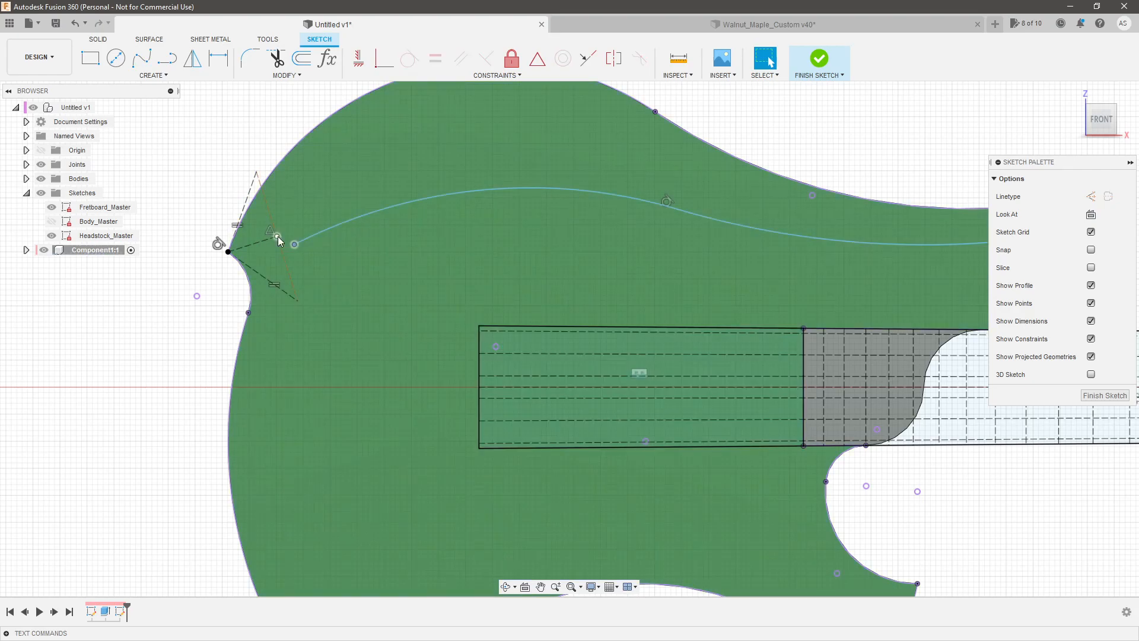
{"action": "left_click", "coordinate": [381, 61]}
{"action": "left_click_drag", "start_coordinate": [281, 240], "coordinate": [261, 254]}
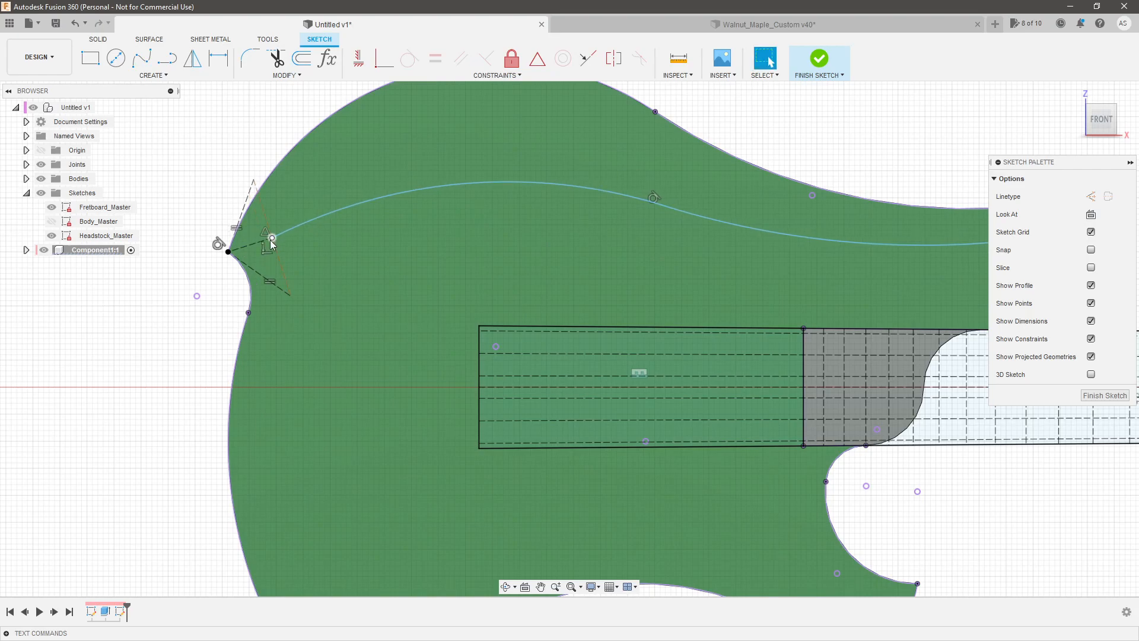
Dimension the triangle's upper side to 1 in along its length.
{"action": "left_click", "coordinate": [249, 230]}
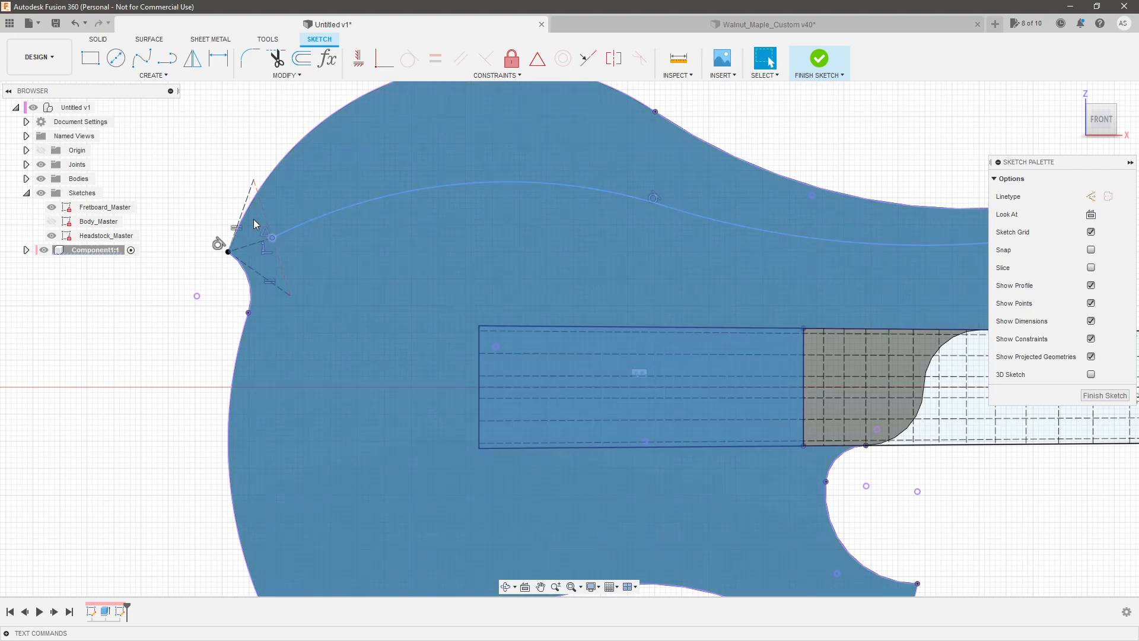
{"action": "left_click", "coordinate": [245, 172]}
{"action": "left_click", "coordinate": [246, 202]}
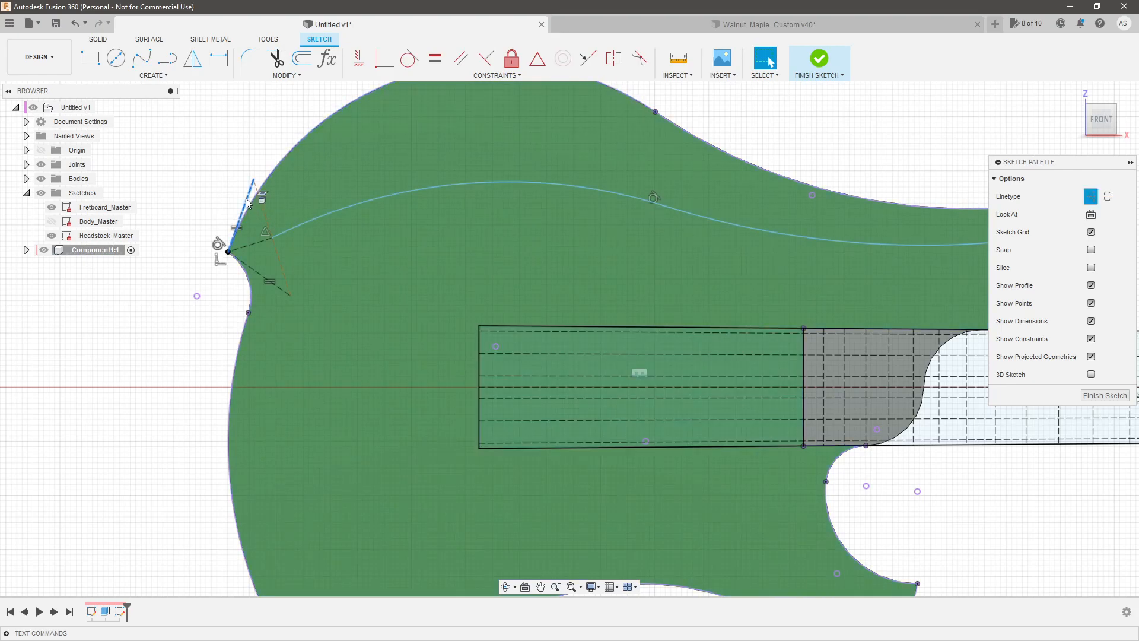
{"action": "key", "text": "d"}
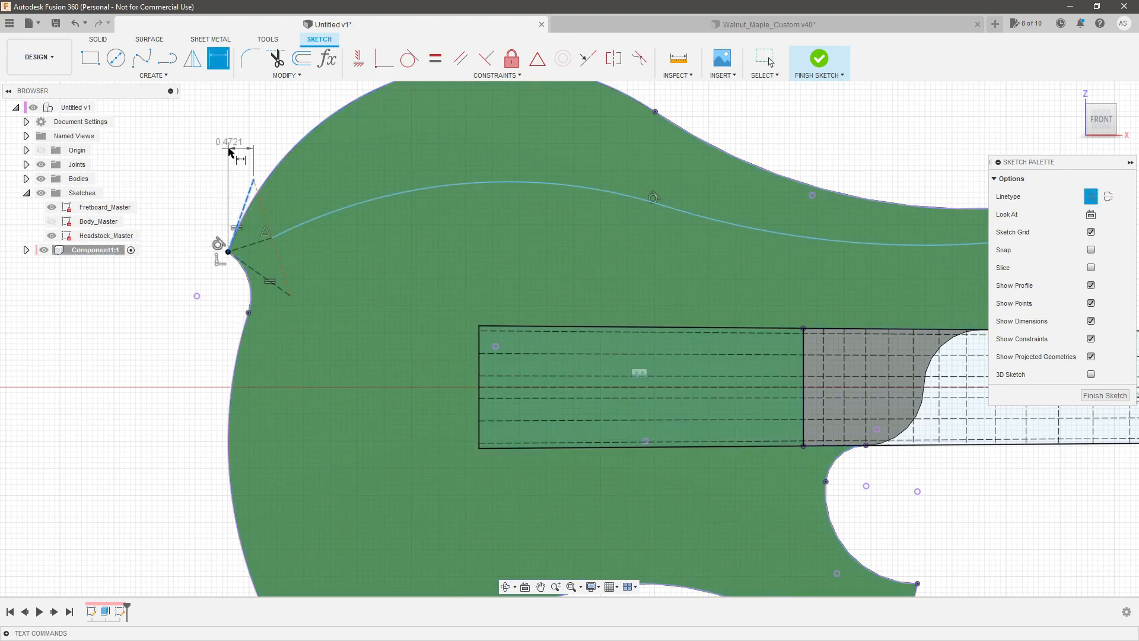
{"action": "left_click", "coordinate": [202, 177]}
{"action": "type", "text": "1"}
{"action": "key", "text": "Return"}
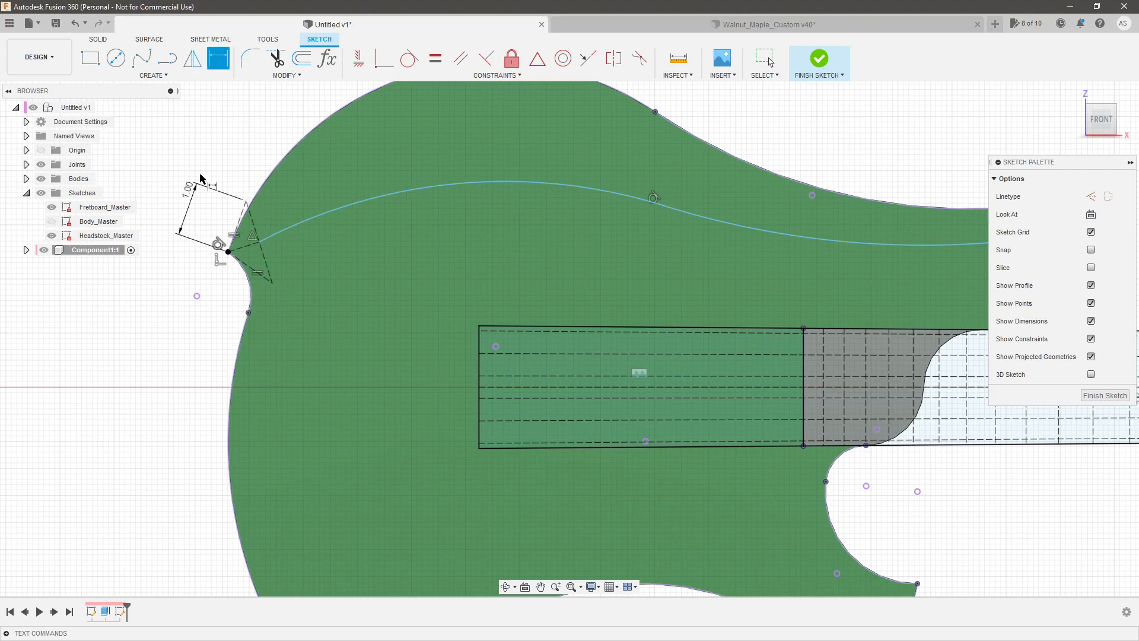
{"action": "key", "text": "Escape"}
{"action": "scroll", "coordinate": [258, 239], "scroll_direction": "up", "scroll_amount": 1}
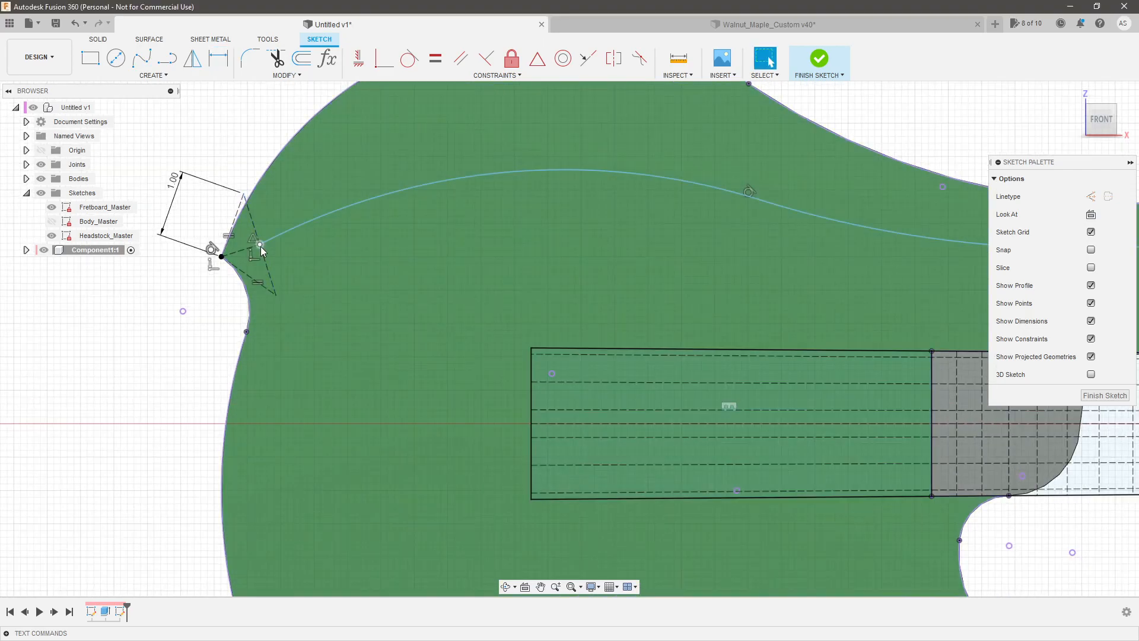
{"action": "scroll", "coordinate": [282, 310], "scroll_direction": "down", "scroll_amount": 2}
{"action": "key", "text": "d"}
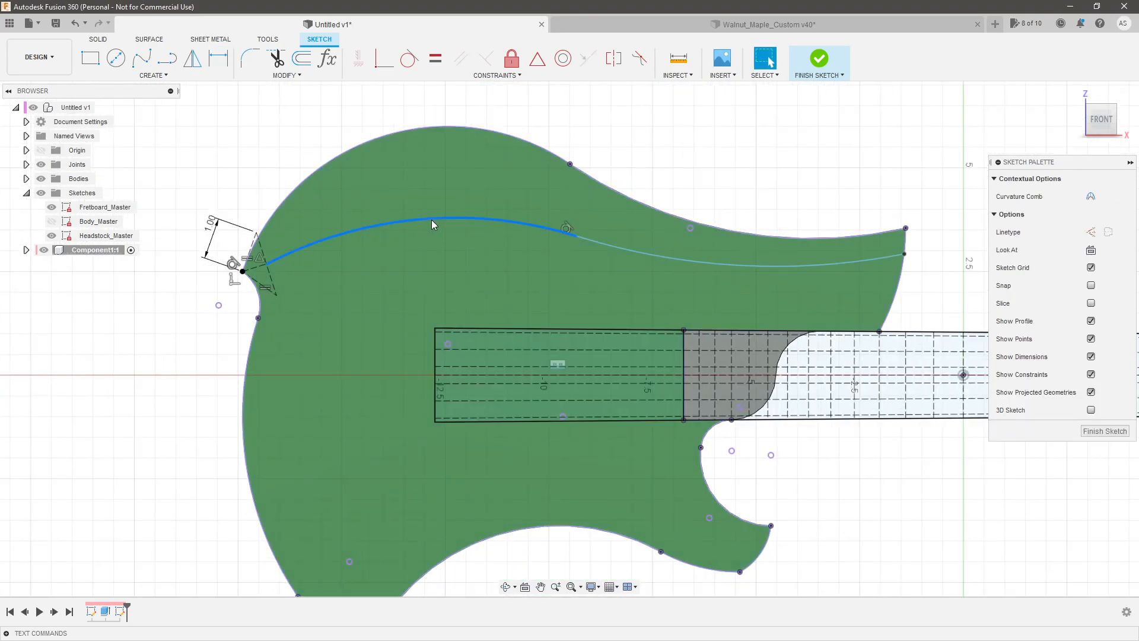
{"action": "left_click", "coordinate": [432, 219]}
{"action": "key", "text": "Escape"}
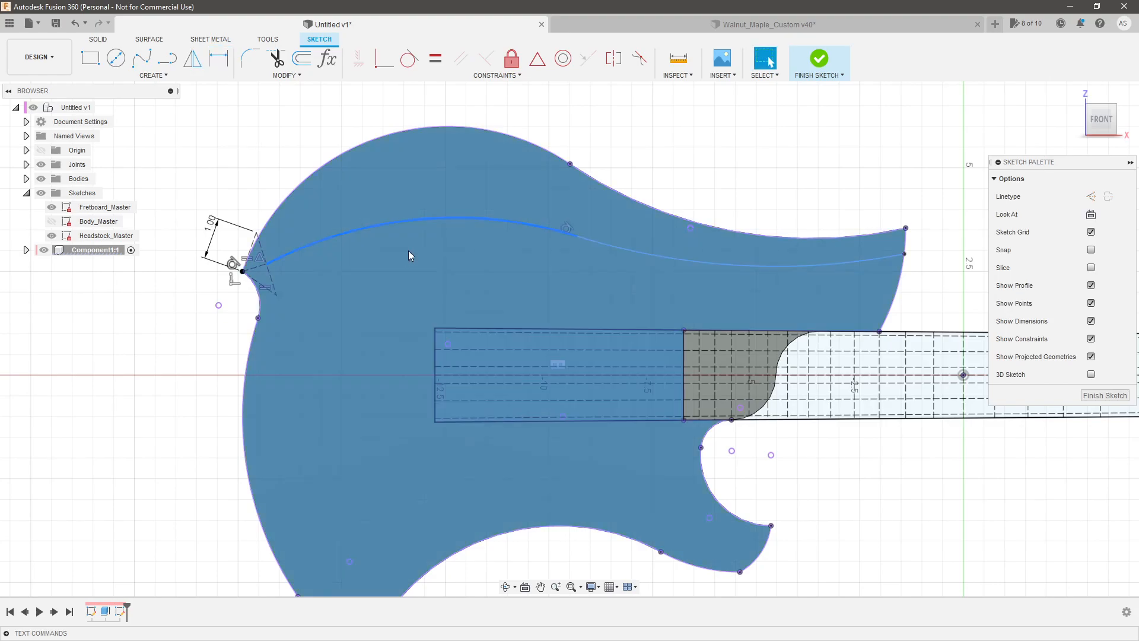
{"action": "key", "text": "d"}
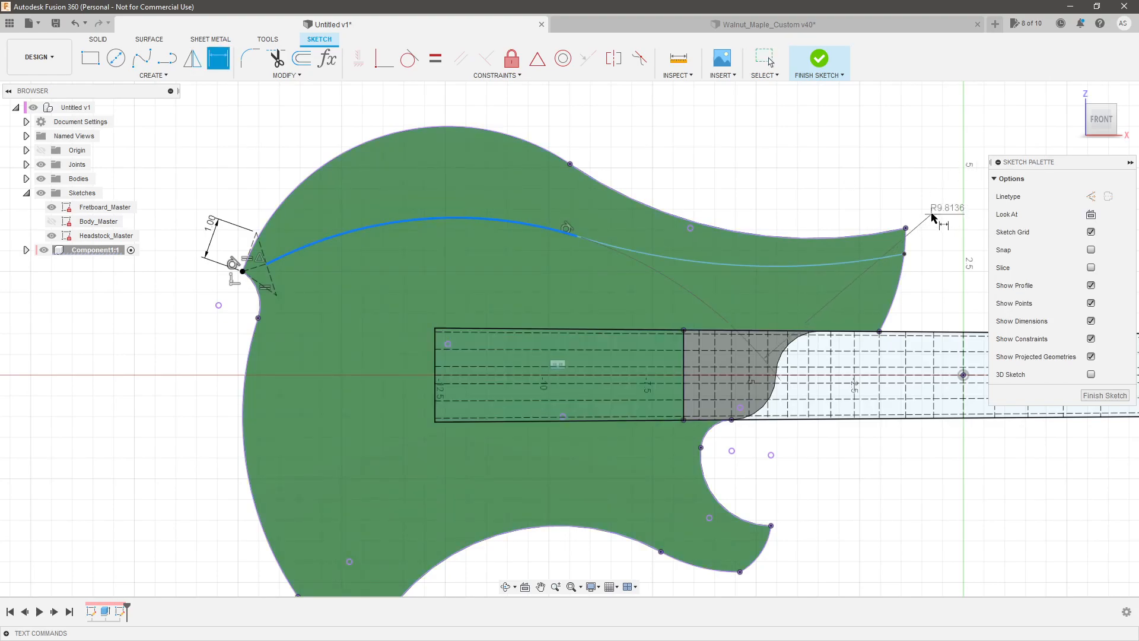
{"action": "key", "text": "Escape"}
Set the vertical distance between the upper horn's tip and the inner arc's end point to 0.625 in.
{"action": "key", "text": "d"}
{"action": "left_click", "coordinate": [906, 229]}
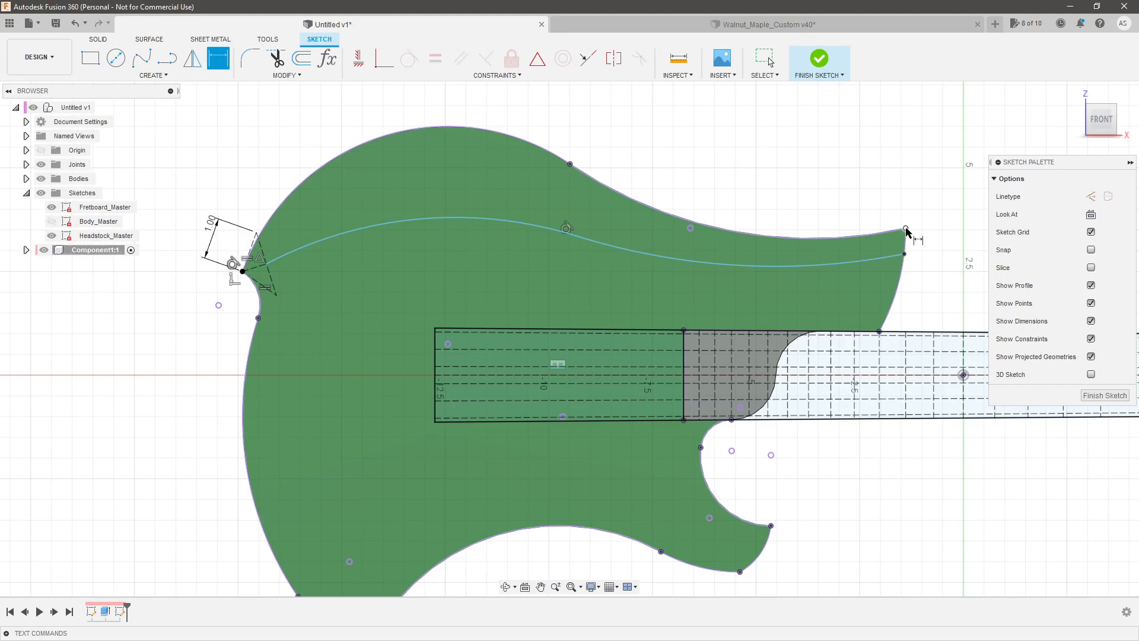
{"action": "left_click", "coordinate": [904, 254]}
{"action": "left_click", "coordinate": [935, 242]}
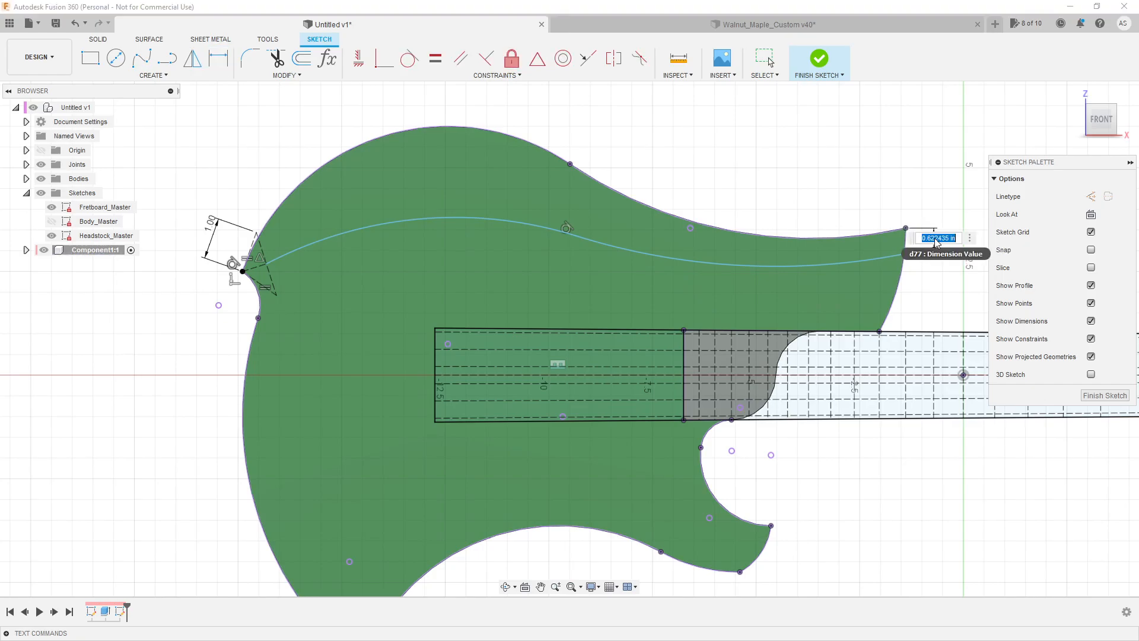
{"action": "key", "text": "BackSpace"}
{"action": "type", "text": ".625"}
{"action": "key", "text": "Return"}
Set the radius of the inner arc nearest the tail end to 5 in.
{"action": "left_click", "coordinate": [465, 223]}
{"action": "left_click", "coordinate": [422, 255]}
{"action": "type", "text": "5"}
{"action": "key", "text": "Return"}
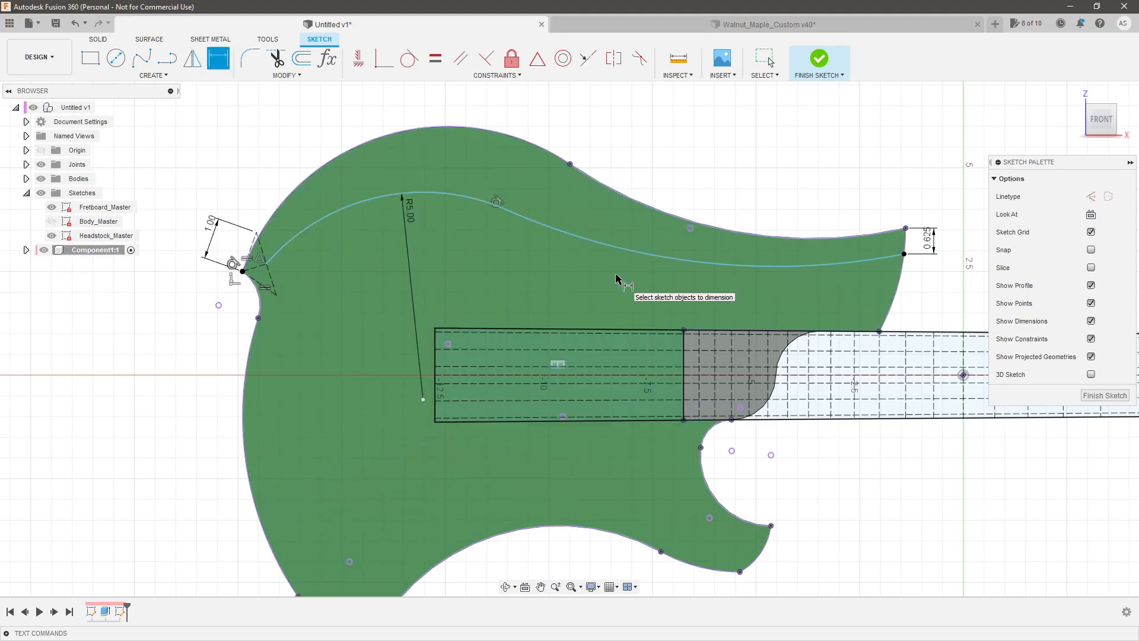
{"action": "scroll", "coordinate": [540, 250], "scroll_direction": "up", "scroll_amount": 2}
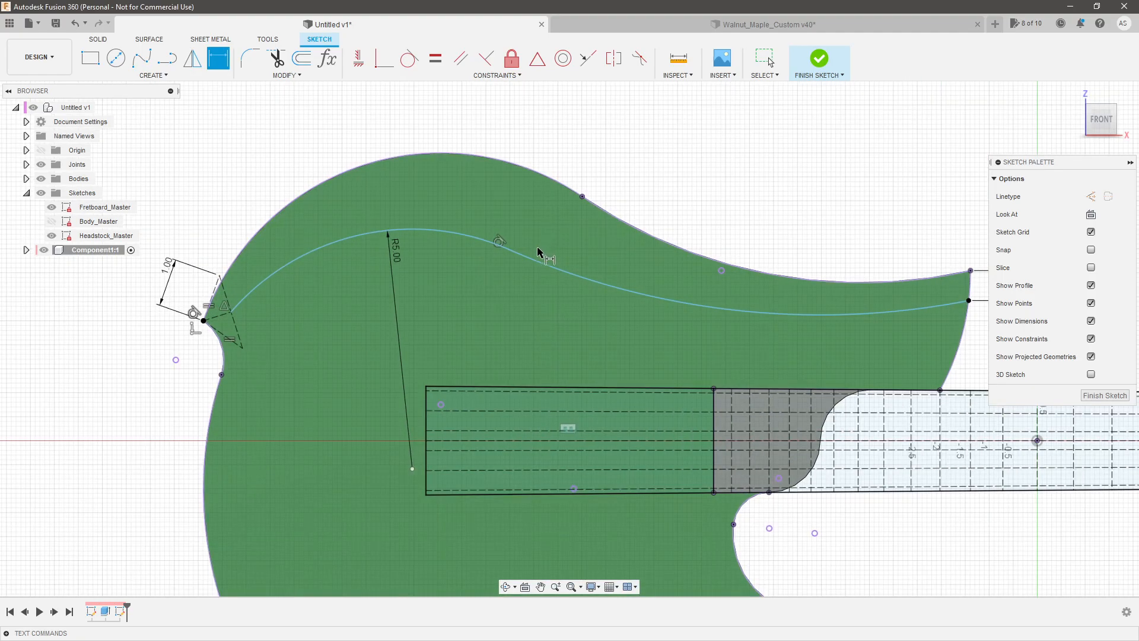
{"action": "key", "text": "Escape"}
Adjust the junction of the two inner arcs and set its horizontal distance from the outline's upper junction point to 1.25 in.
{"action": "mouse_move", "coordinate": [508, 251]}
{"action": "left_mouse_down"}
{"action": "mouse_move", "coordinate": [541, 263]}
{"action": "mouse_move", "coordinate": [493, 255]}
{"action": "mouse_move", "coordinate": [535, 267]}
{"action": "mouse_move", "coordinate": [515, 252]}
{"action": "left_mouse_up"}
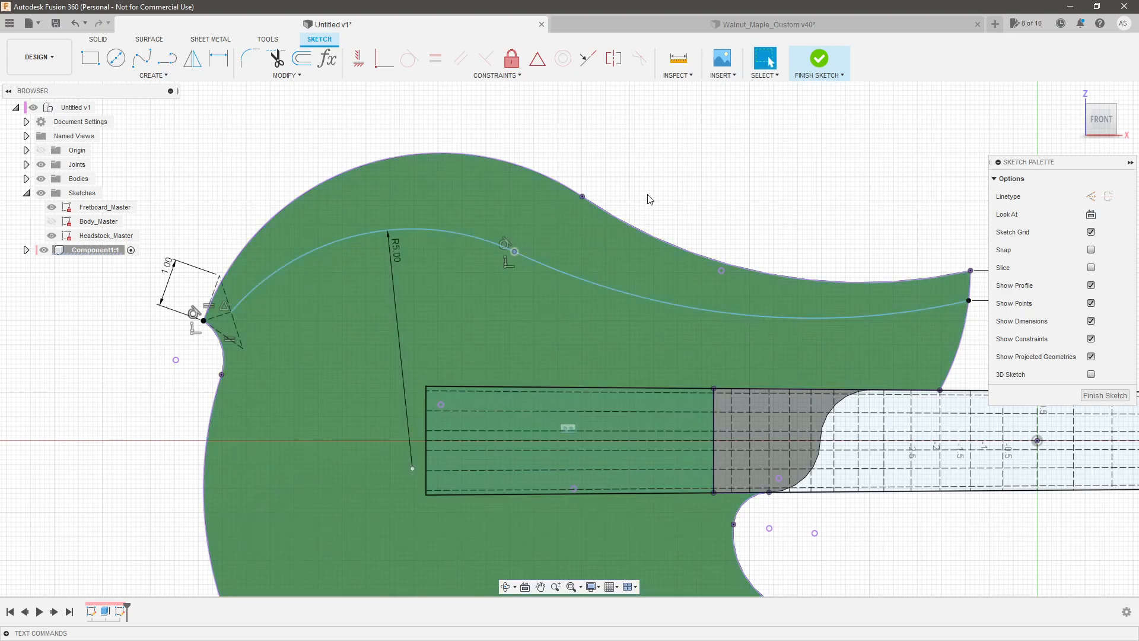
{"action": "key", "text": "d"}
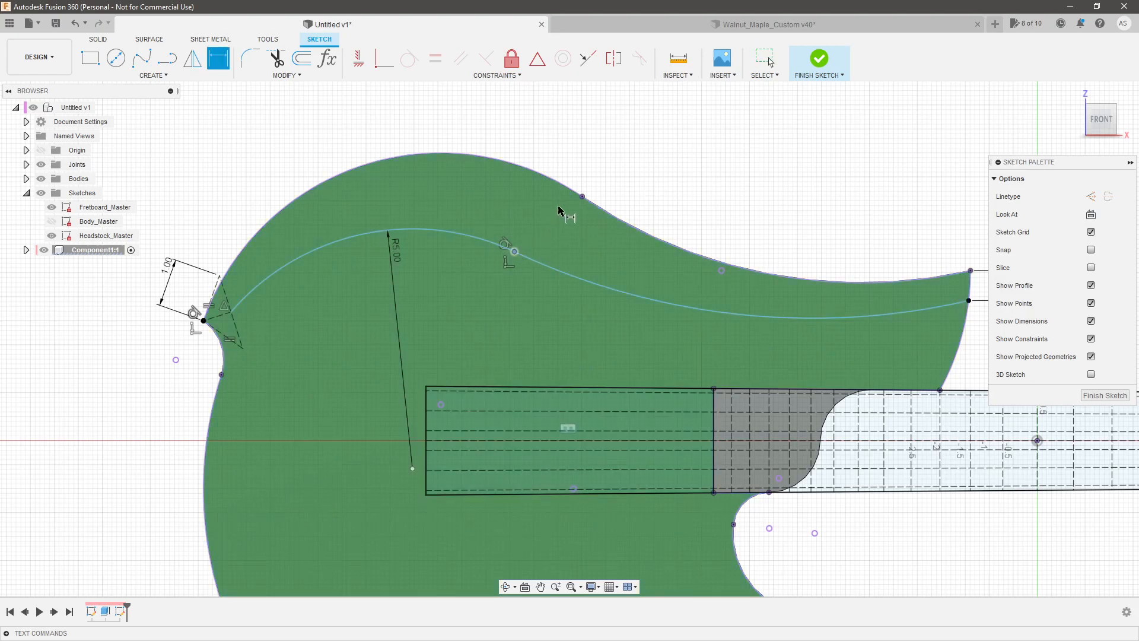
{"action": "left_click", "coordinate": [581, 196]}
{"action": "left_click", "coordinate": [514, 252]}
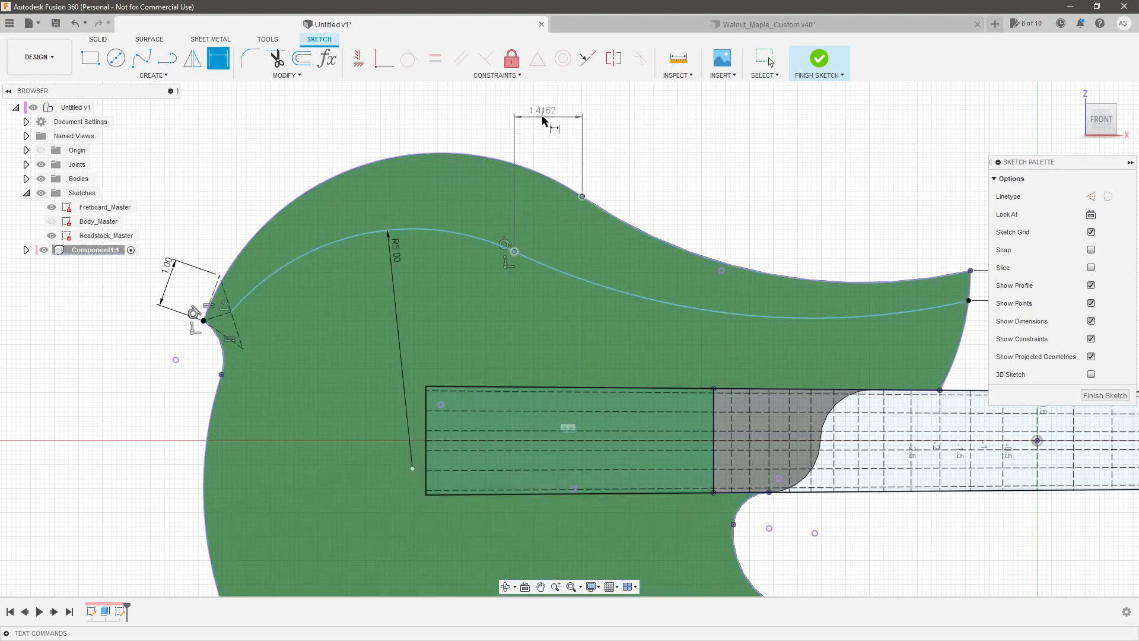
{"action": "left_click", "coordinate": [545, 117]}
{"action": "type", "text": "1.25"}
{"action": "key", "text": "Return"}
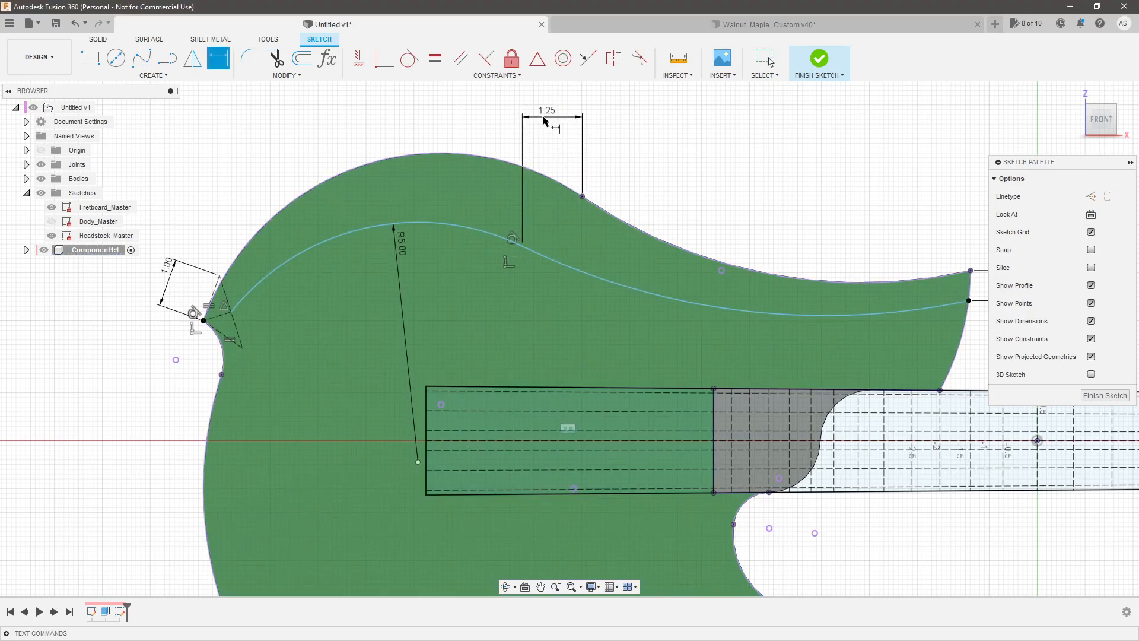
{"action": "key", "text": "Escape"}
Set the vertical distance between the inner arcs' junction and the outline's upper junction point to 1.25 in.
{"action": "mouse_move", "coordinate": [523, 251]}
{"action": "left_mouse_down"}
{"action": "mouse_move", "coordinate": [526, 269]}
{"action": "mouse_move", "coordinate": [522, 245]}
{"action": "left_mouse_up"}
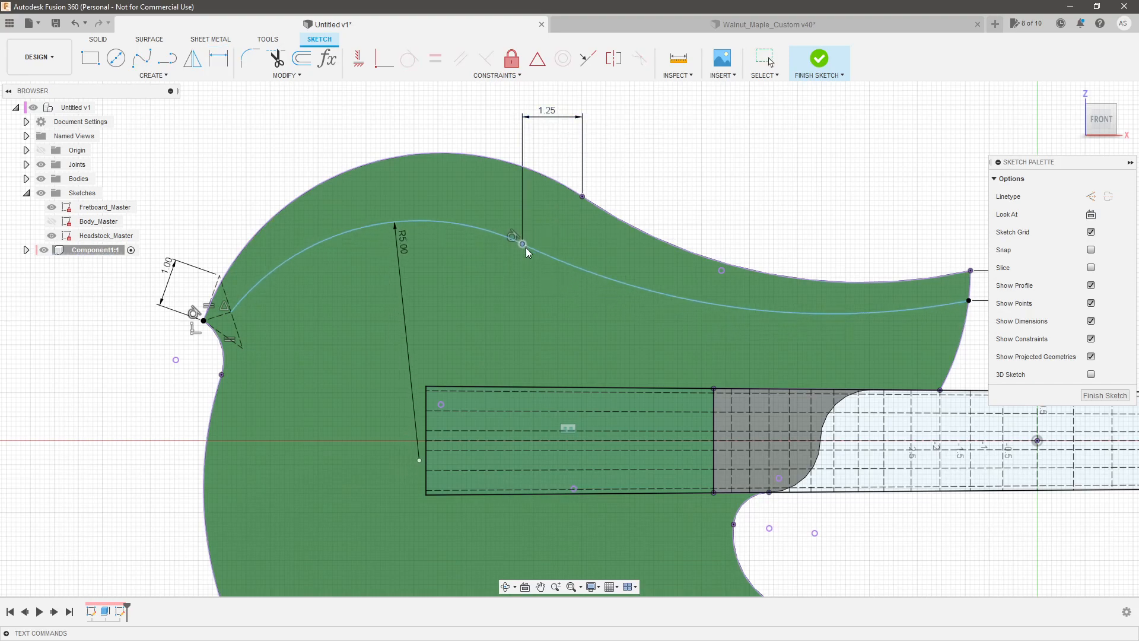
{"action": "key", "text": "d"}
{"action": "left_click", "coordinate": [582, 197]}
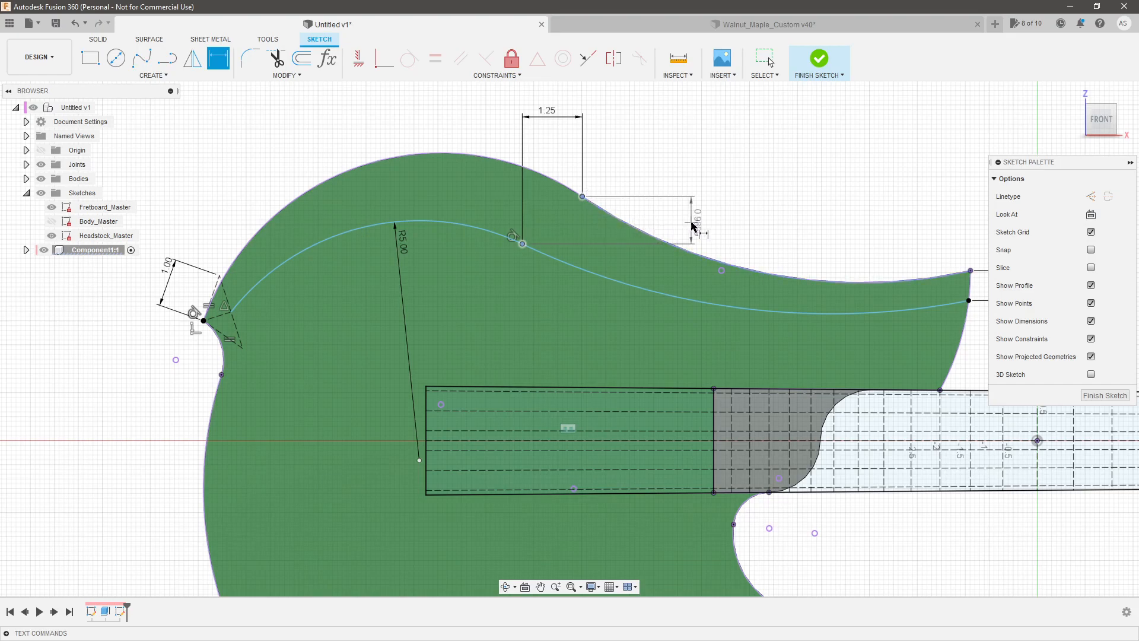
{"action": "left_click", "coordinate": [693, 224]}
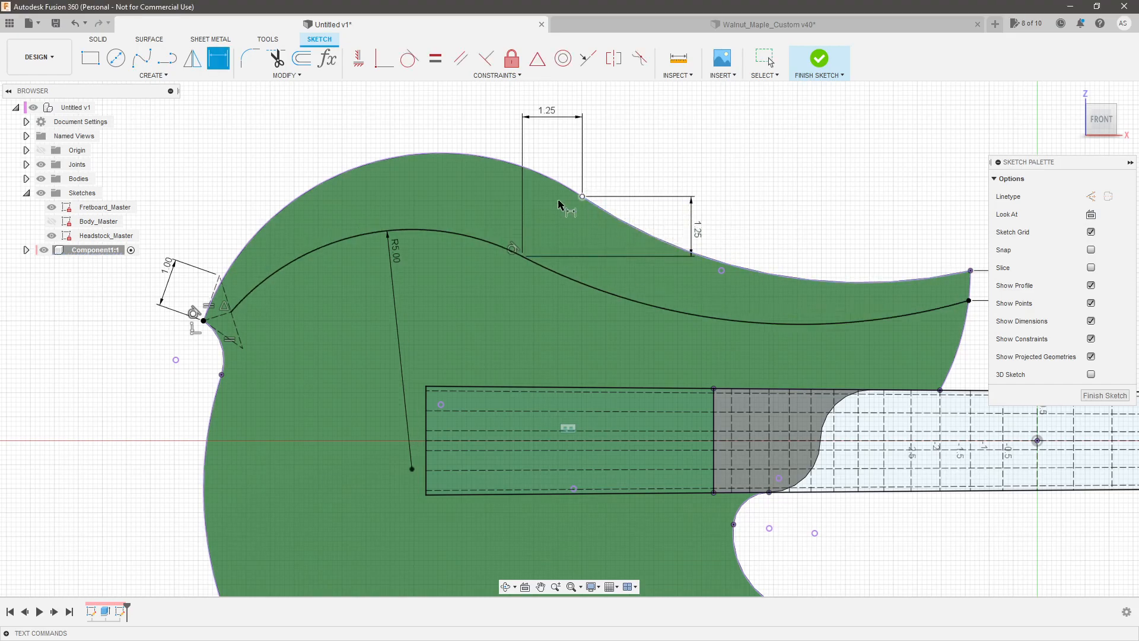
{"action": "scroll", "coordinate": [549, 203], "scroll_direction": "down", "scroll_amount": 3}
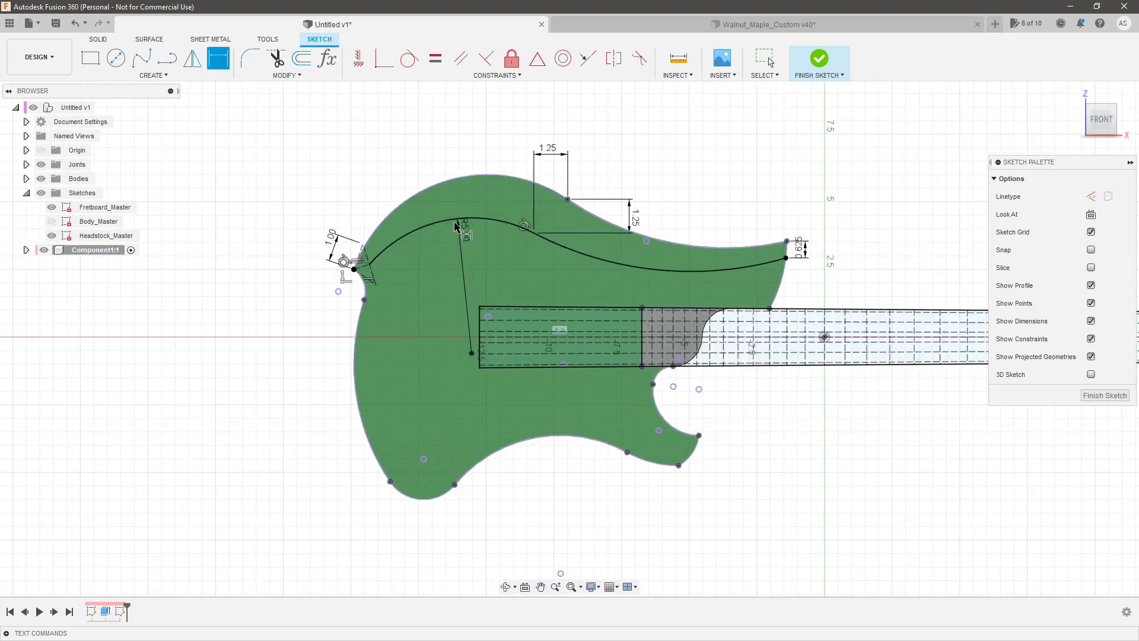
{"action": "scroll", "coordinate": [496, 224], "scroll_direction": "up", "scroll_amount": 2}
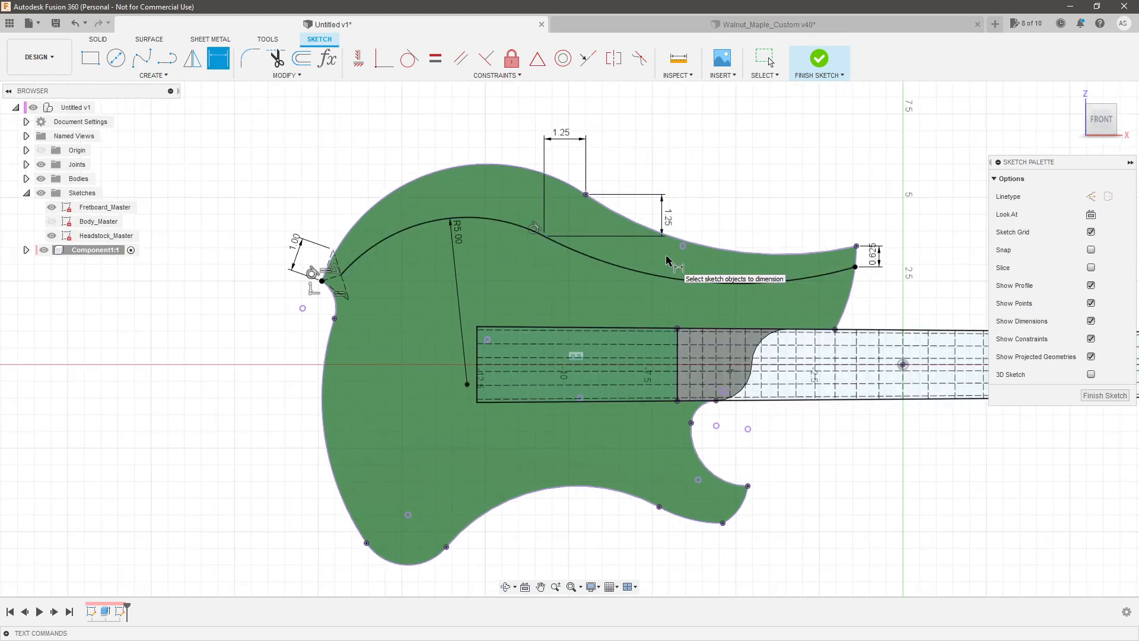
{"action": "scroll", "coordinate": [593, 249], "scroll_direction": "down", "scroll_amount": 2}
{"action": "scroll", "coordinate": [495, 239], "scroll_direction": "up", "scroll_amount": 2}
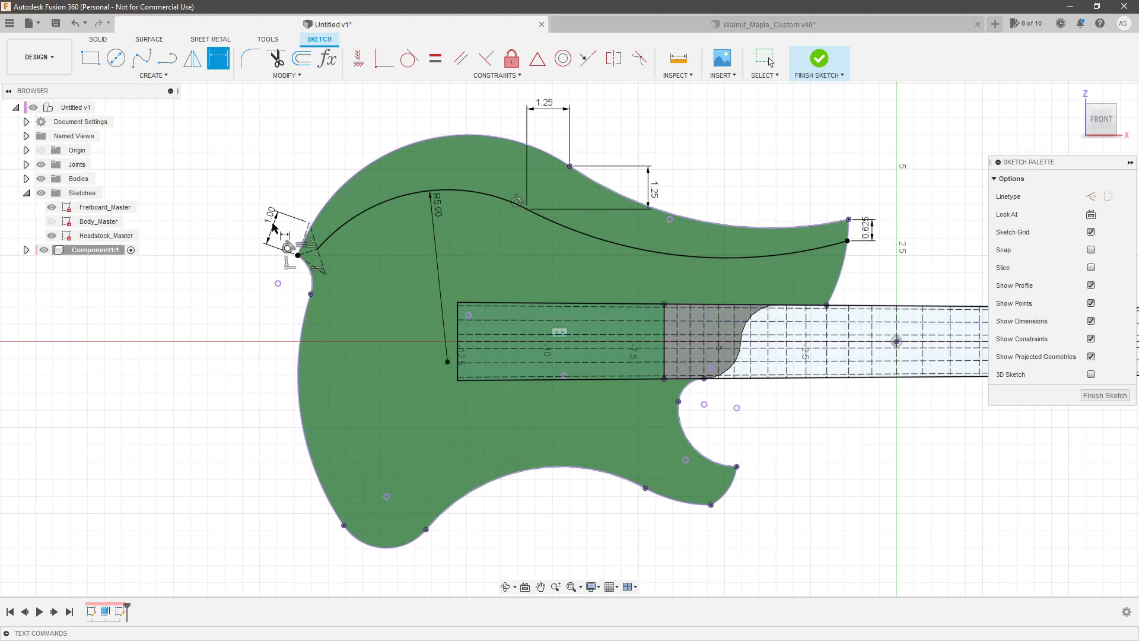
Sketch a short three-point arc from the inner contour's tail end, curving alongside the small notch in the body outline.
{"action": "left_click", "coordinate": [151, 76]}
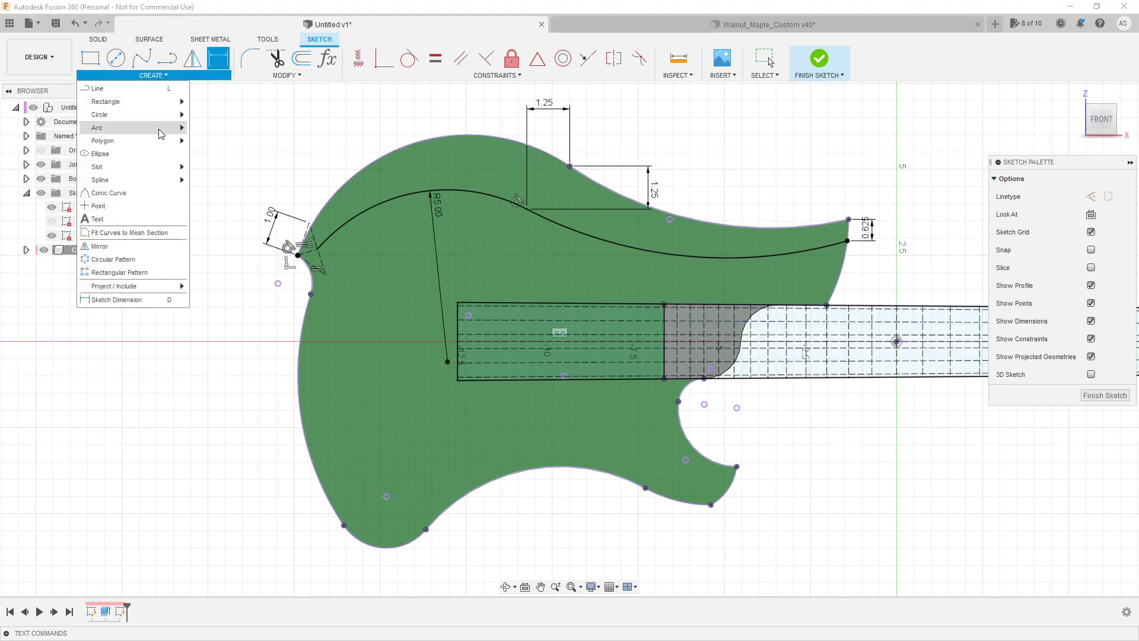
{"action": "mouse_move", "coordinate": [162, 129]}
{"action": "left_click", "coordinate": [215, 128]}
{"action": "scroll", "coordinate": [322, 242], "scroll_direction": "up", "scroll_amount": 2}
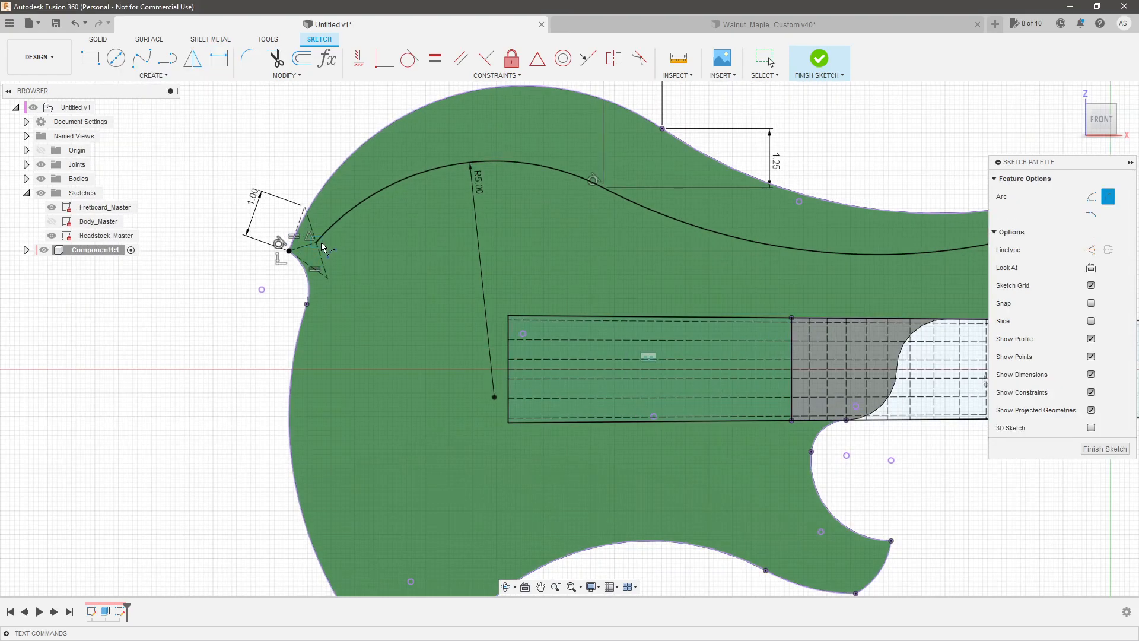
{"action": "left_click", "coordinate": [327, 304]}
{"action": "left_click", "coordinate": [337, 290]}
Continue the inner contour with an arc along the tail edge and another around the lower bout.
{"action": "left_click", "coordinate": [326, 305]}
{"action": "scroll", "coordinate": [326, 307], "scroll_direction": "down", "scroll_amount": 2}
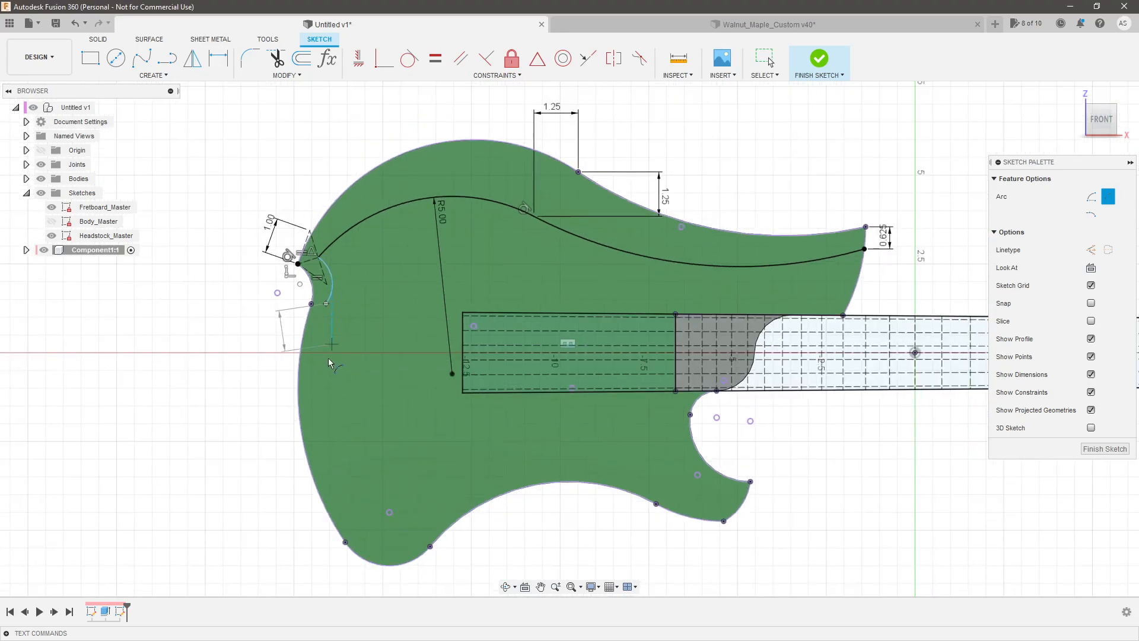
{"action": "left_click", "coordinate": [337, 459]}
{"action": "left_click", "coordinate": [334, 443]}
{"action": "left_click", "coordinate": [341, 466]}
{"action": "left_click", "coordinate": [430, 462]}
{"action": "left_click", "coordinate": [427, 466]}
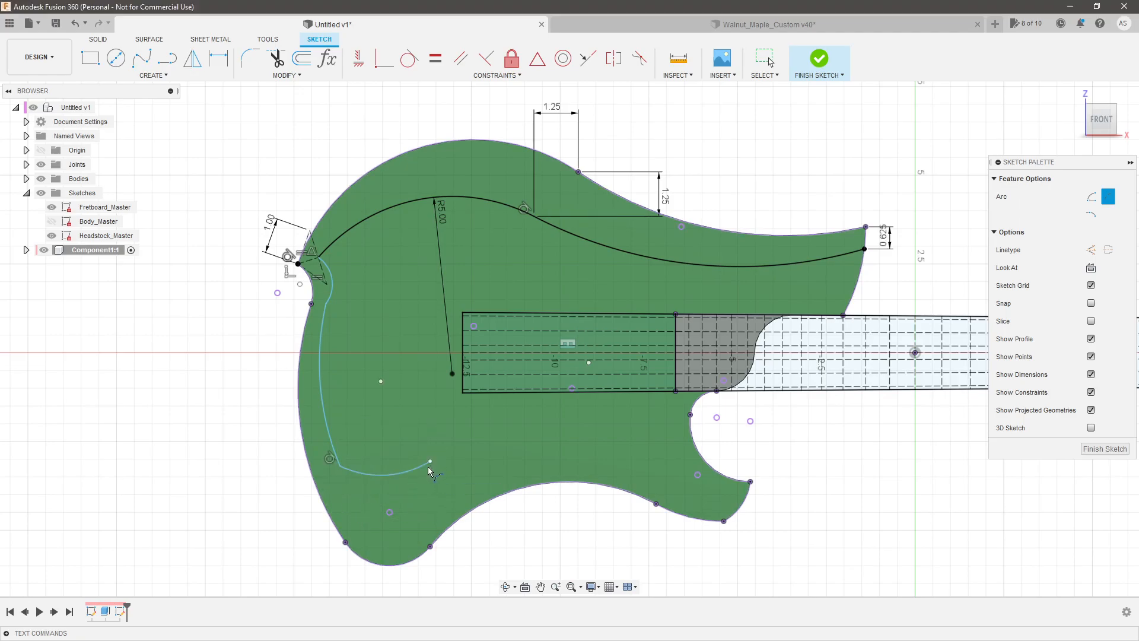
Extend the inner contour with an arc along the lower waist and a final arc ending on the lower horn's edge.
{"action": "left_click", "coordinate": [430, 461]}
{"action": "left_click", "coordinate": [625, 450]}
{"action": "left_click", "coordinate": [608, 441]}
{"action": "left_click", "coordinate": [627, 450]}
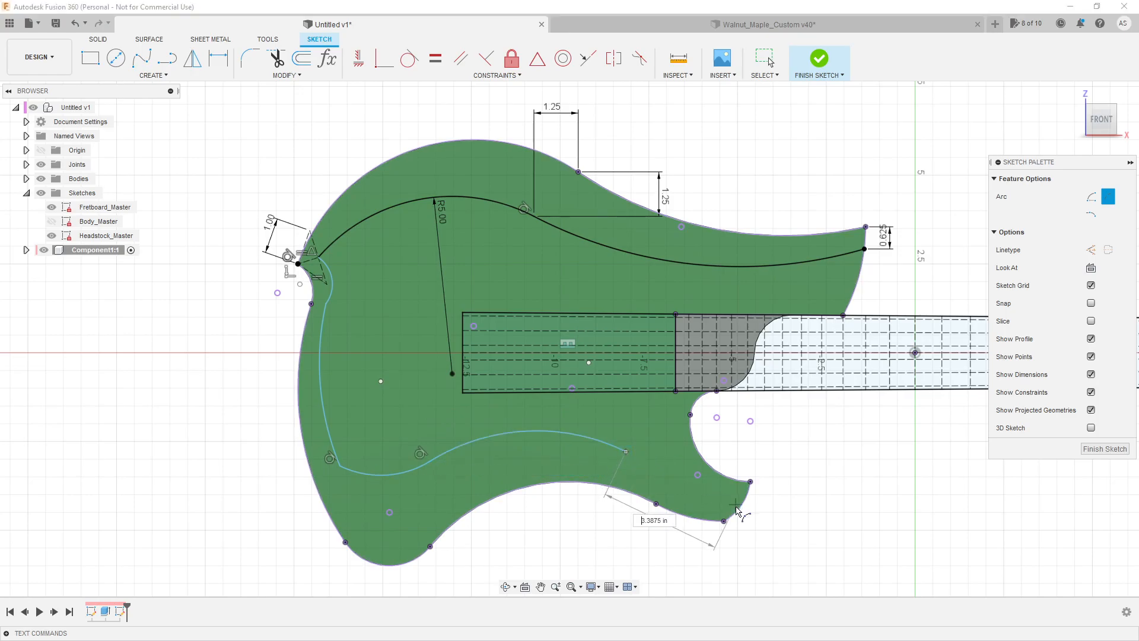
{"action": "left_click", "coordinate": [738, 513]}
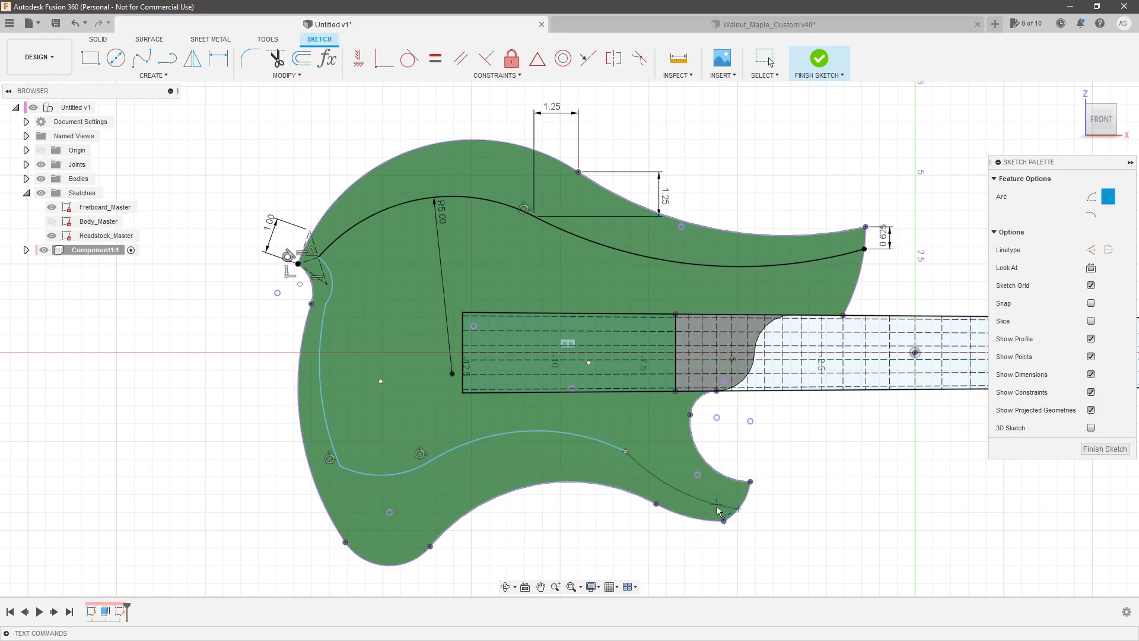
{"action": "left_click", "coordinate": [719, 509]}
{"action": "key", "text": "Escape"}
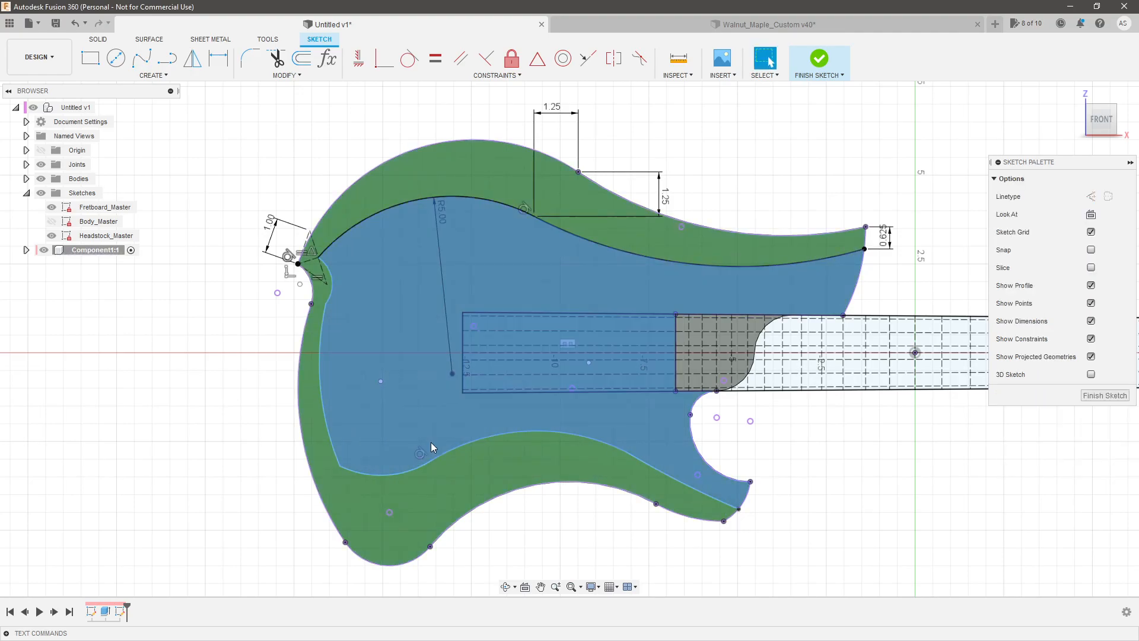
Make the short inner arc concentric with the outline's notch arc and adjust the position of its lower end.
{"action": "scroll", "coordinate": [465, 443], "scroll_direction": "down", "scroll_amount": 3}
{"action": "scroll", "coordinate": [383, 445], "scroll_direction": "up", "scroll_amount": 3}
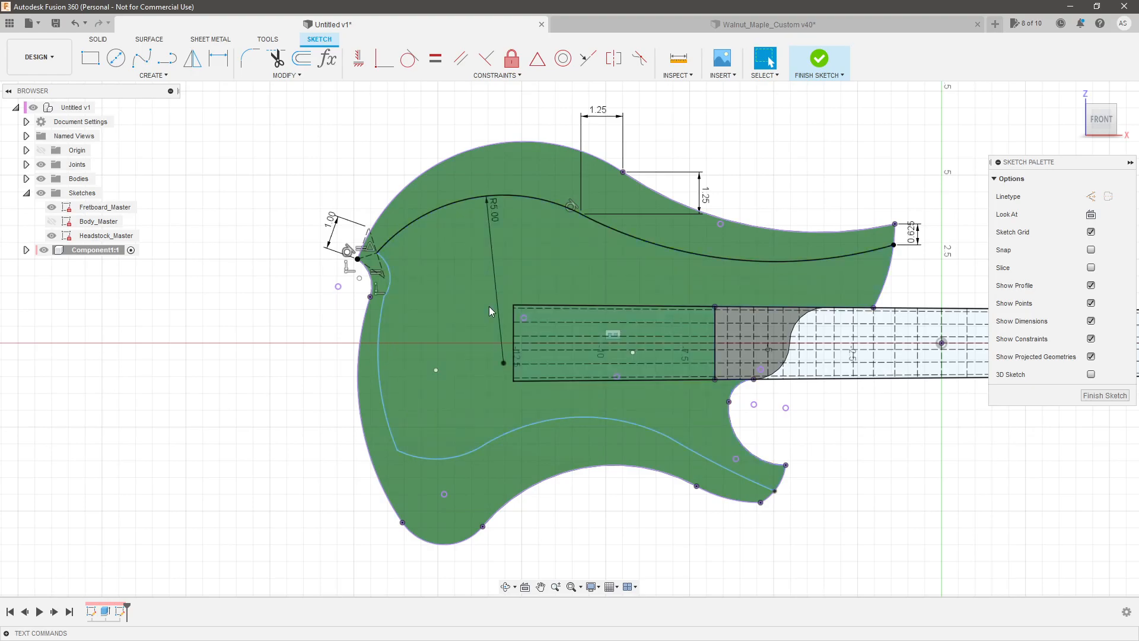
{"action": "scroll", "coordinate": [382, 285], "scroll_direction": "up", "scroll_amount": 2}
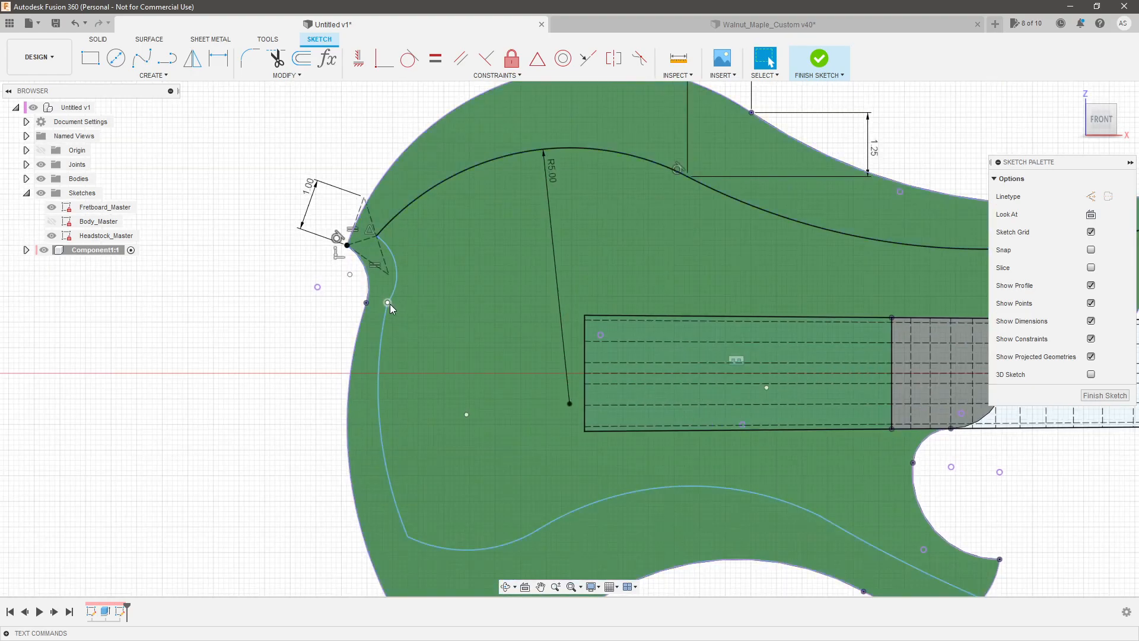
{"action": "left_click", "coordinate": [368, 275]}
{"action": "left_click", "coordinate": [396, 272], "text": "shift"}
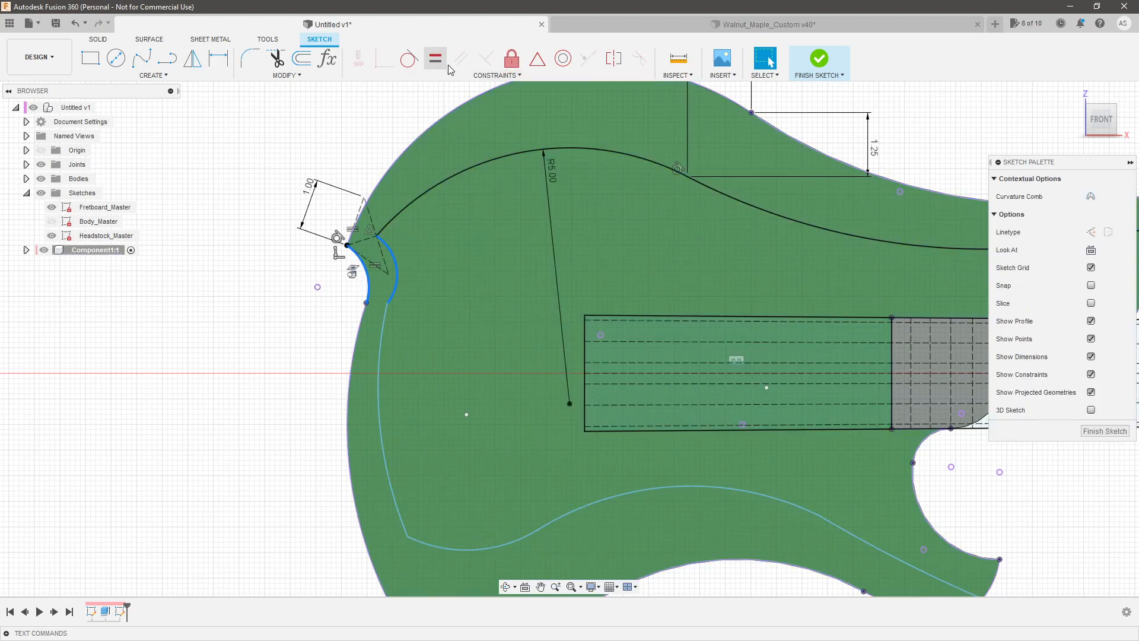
{"action": "left_click", "coordinate": [562, 60]}
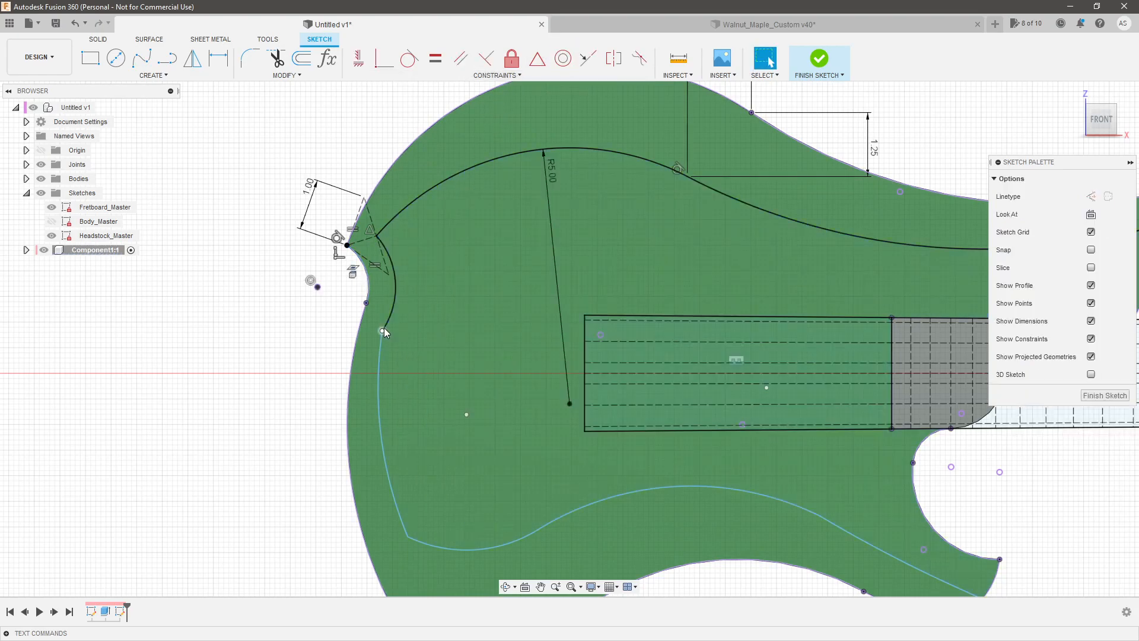
{"action": "left_click_drag", "start_coordinate": [386, 325], "coordinate": [386, 308]}
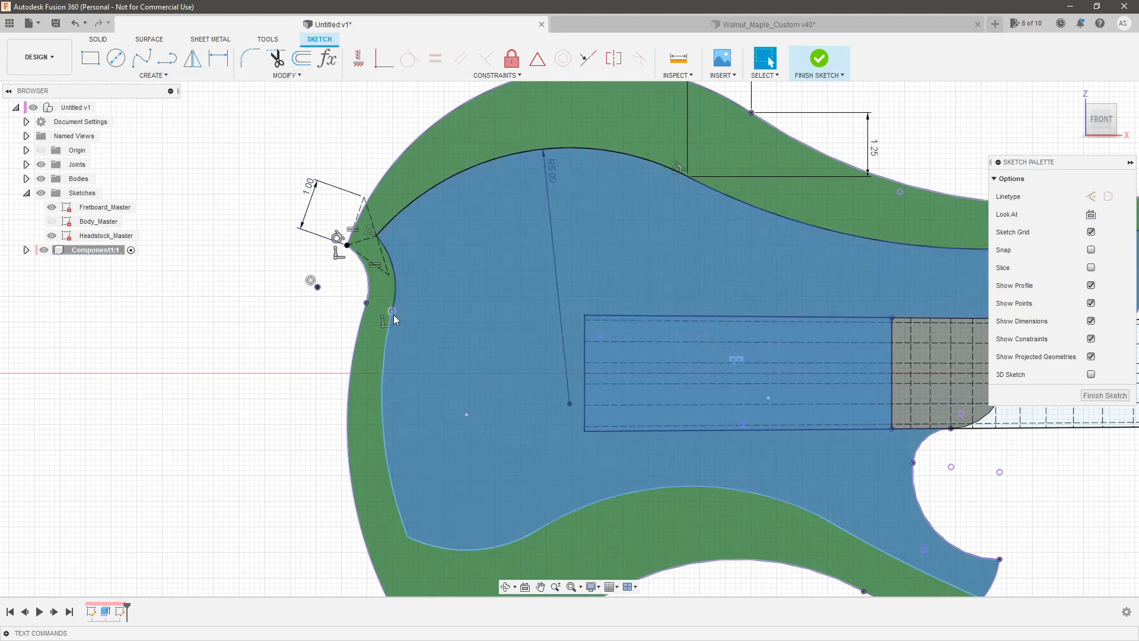
Draw lines from the notch arc's center through the outline junction to the inner arc's end and convert them to construction.
{"action": "left_click", "coordinate": [168, 58]}
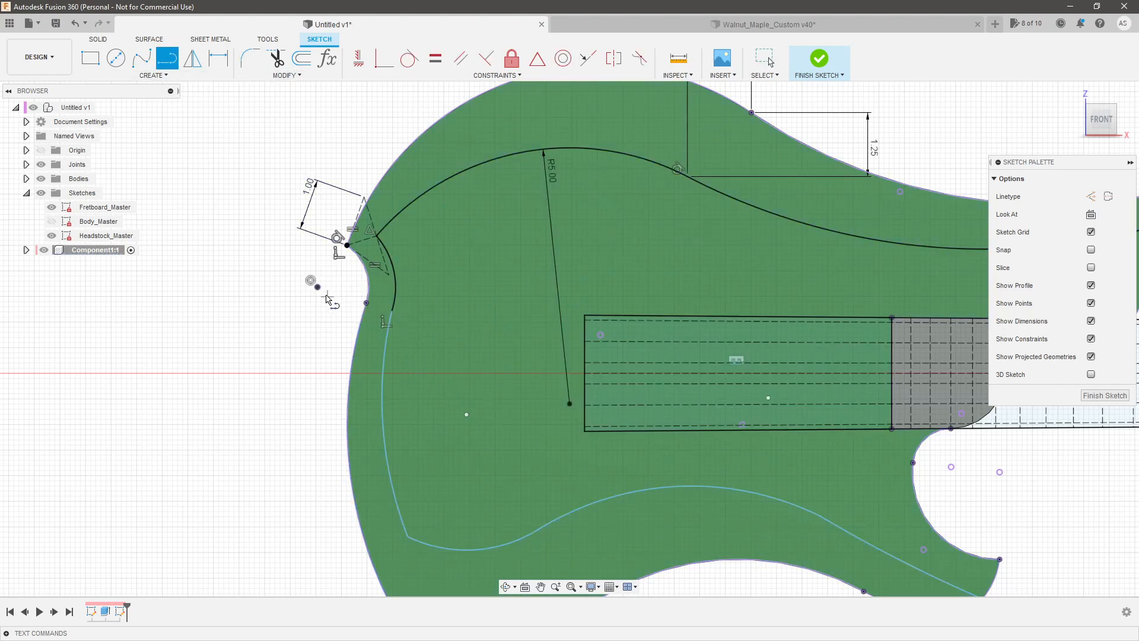
{"action": "left_click", "coordinate": [317, 288]}
{"action": "left_click", "coordinate": [366, 303]}
{"action": "left_click", "coordinate": [392, 309]}
{"action": "key", "text": "Escape"}
{"action": "left_click", "coordinate": [351, 298]}
{"action": "key", "text": "x"}
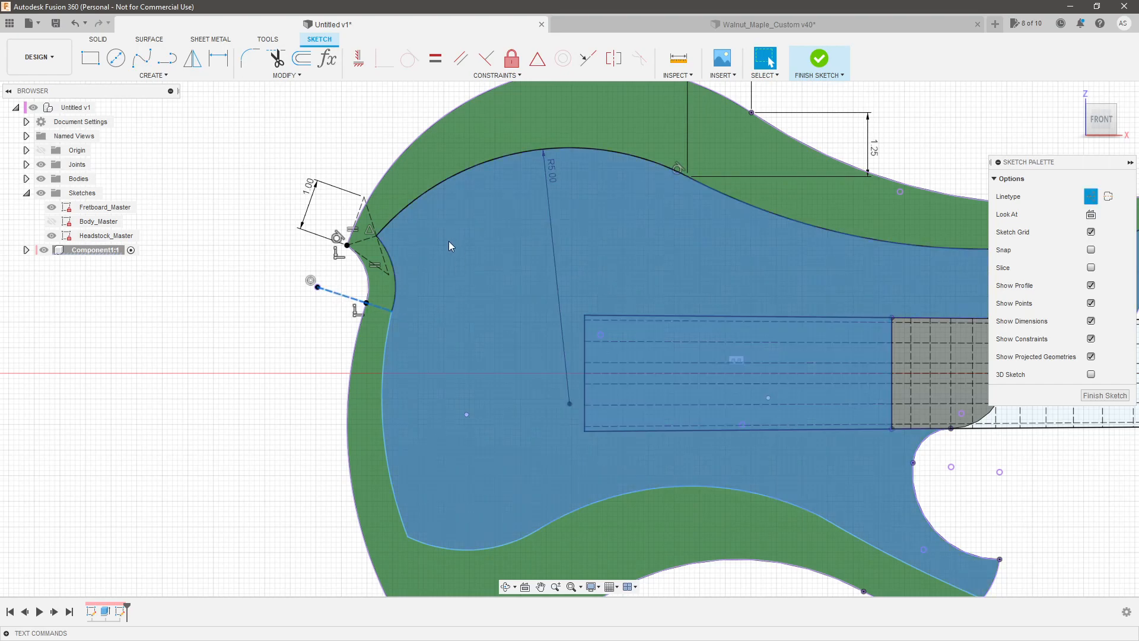
Make the two construction line segments at the notch arc's lower end collinear.
{"action": "left_click", "coordinate": [586, 59]}
{"action": "scroll", "coordinate": [310, 286], "scroll_direction": "up", "scroll_amount": 2}
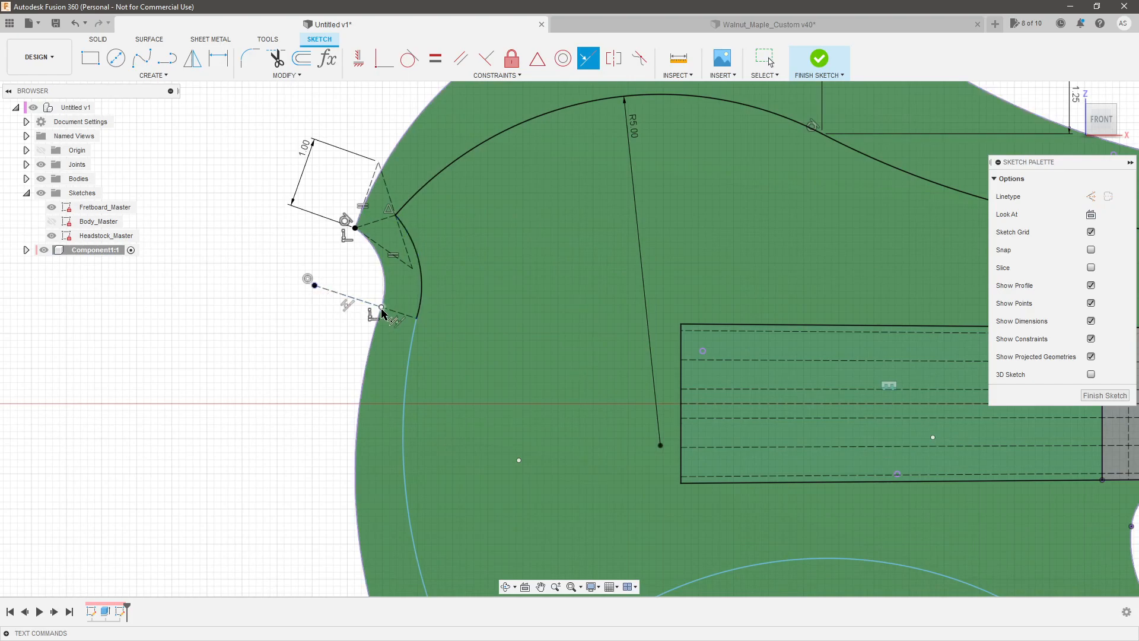
{"action": "scroll", "coordinate": [322, 277], "scroll_direction": "down", "scroll_amount": 4}
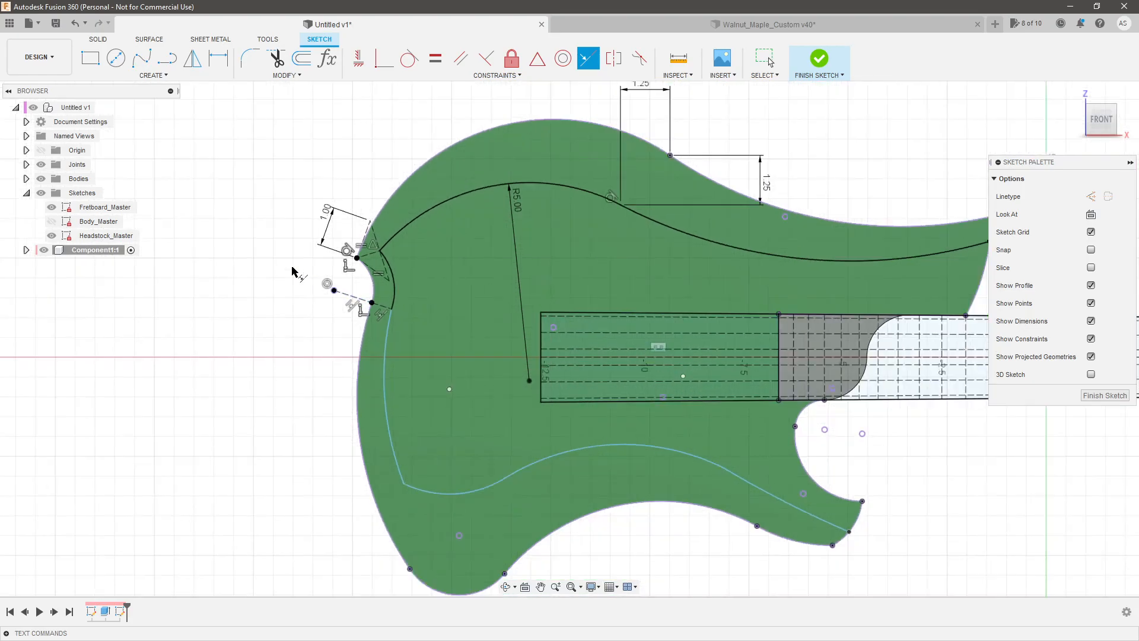
{"action": "key", "text": "Escape"}
{"action": "scroll", "coordinate": [397, 253], "scroll_direction": "up", "scroll_amount": 2}
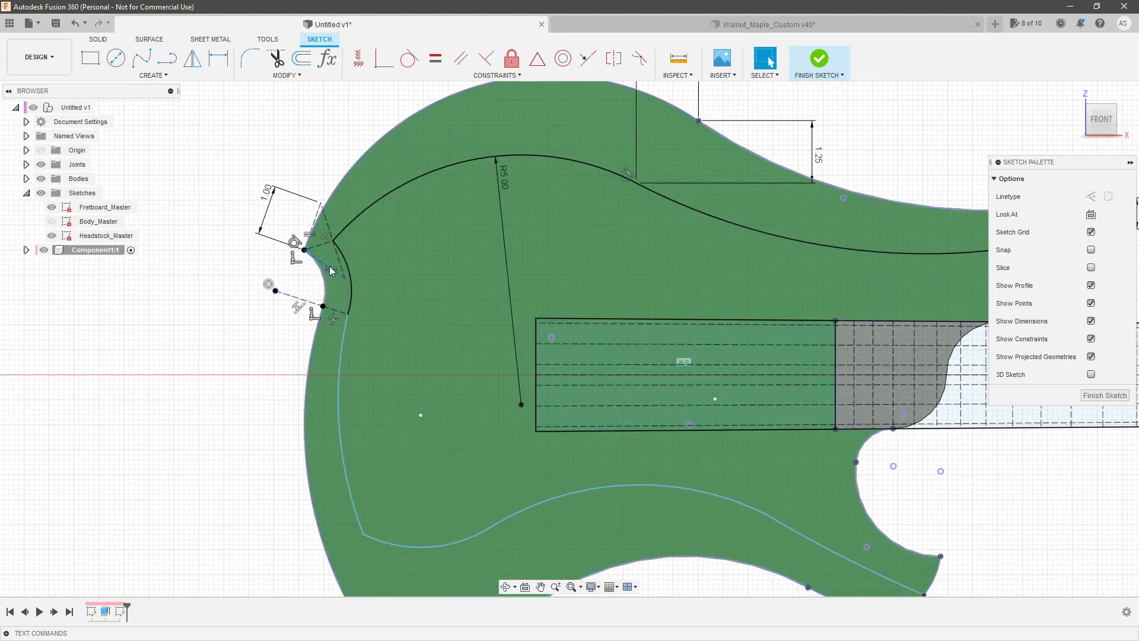
{"action": "scroll", "coordinate": [340, 279], "scroll_direction": "down", "scroll_amount": 1}
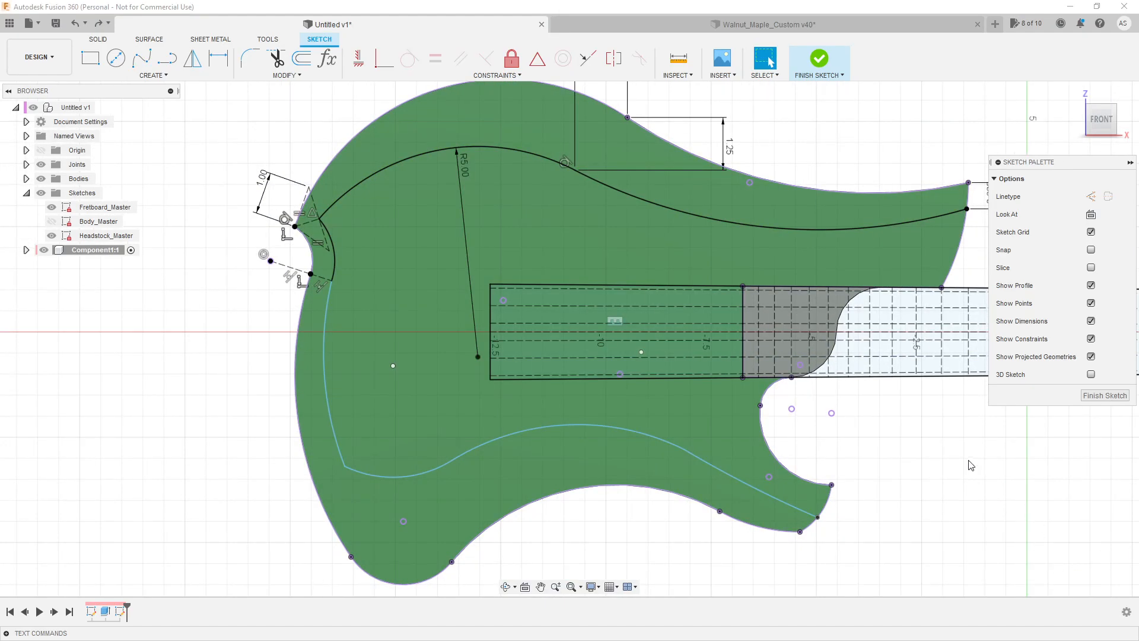
Delete the two inner arcs around the lower bout and lower waist.
{"action": "left_click", "coordinate": [971, 465]}
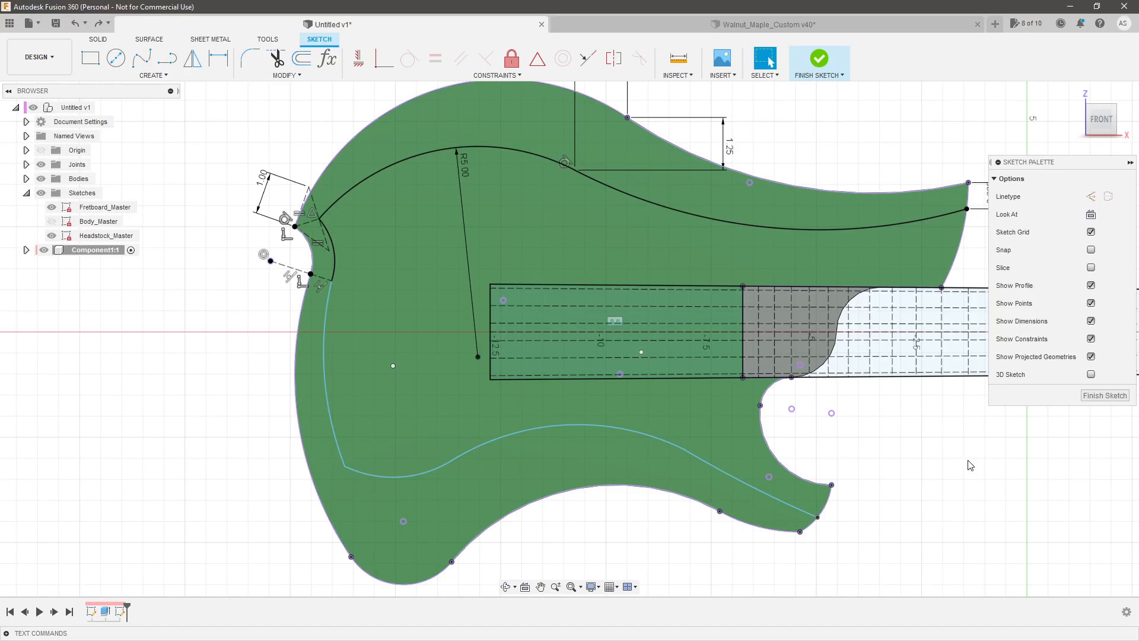
{"action": "left_click", "coordinate": [327, 390]}
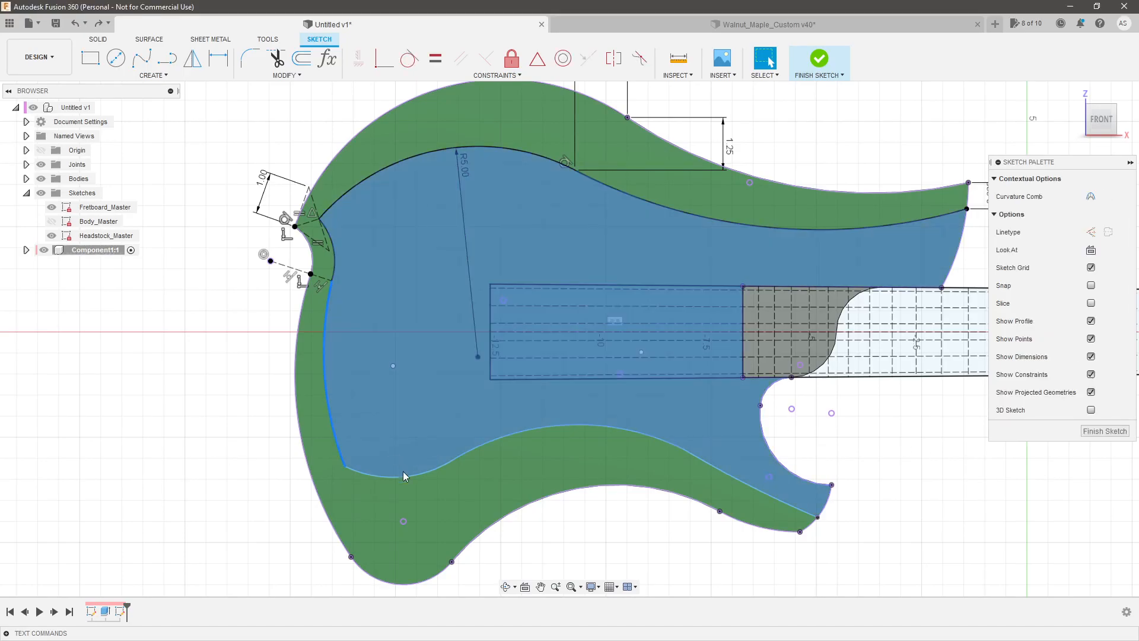
{"action": "key", "text": "Delete"}
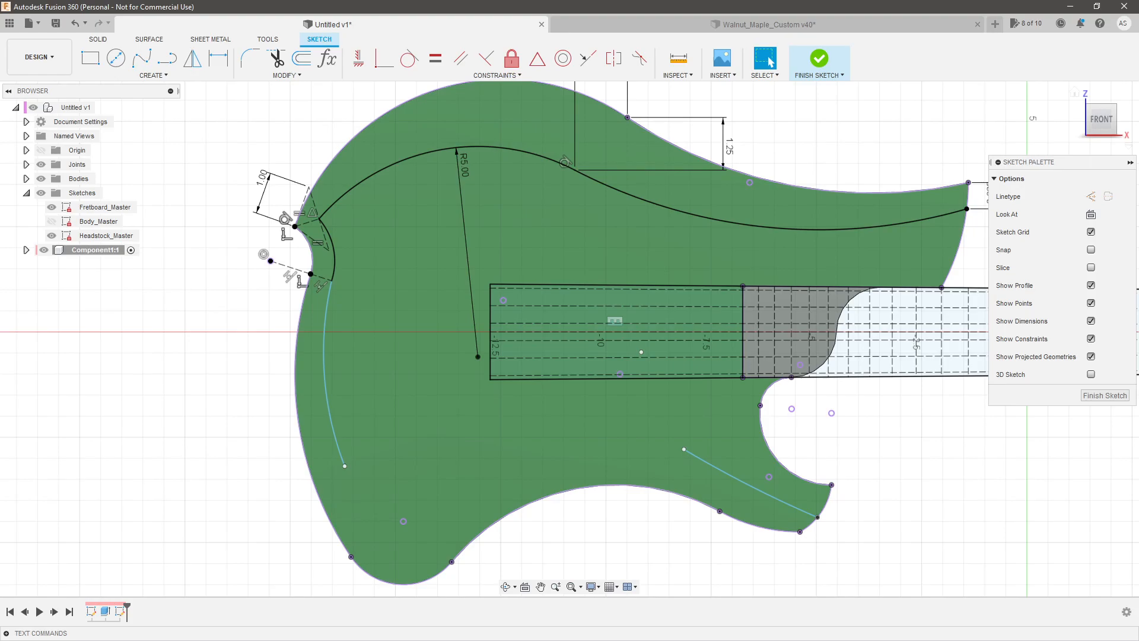
Make the inner arc on the lower horn concentric with the adjacent outline arc and shift it into place.
{"action": "left_click", "coordinate": [763, 496]}
{"action": "left_click", "coordinate": [755, 525]}
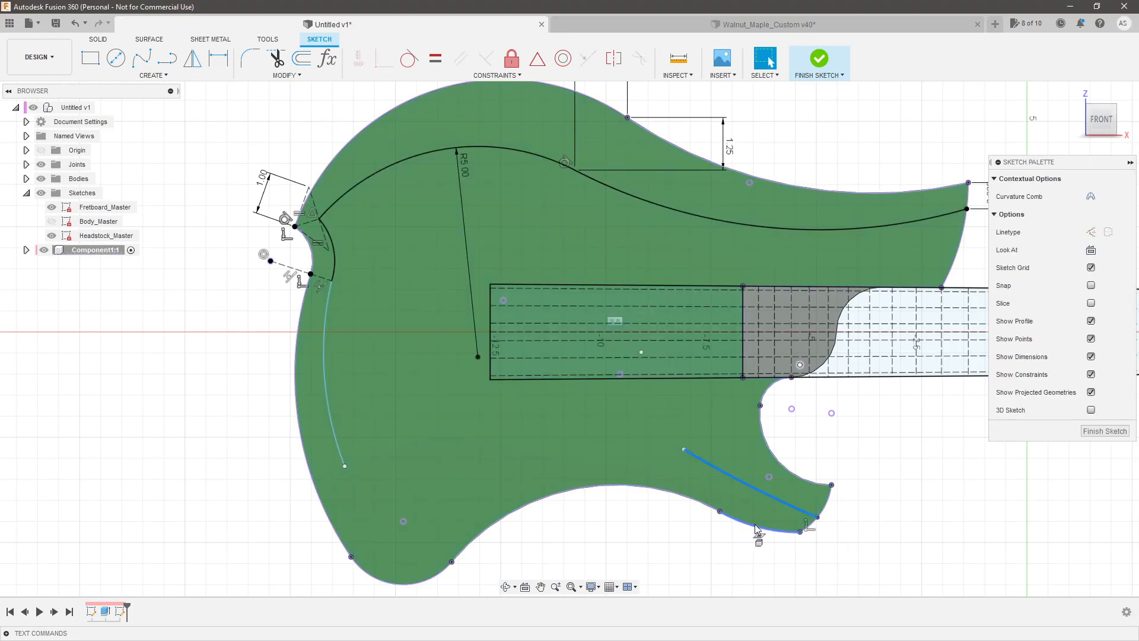
{"action": "left_click", "coordinate": [562, 60]}
{"action": "left_click", "coordinate": [698, 486]}
{"action": "left_click_drag", "start_coordinate": [698, 487], "coordinate": [708, 479]}
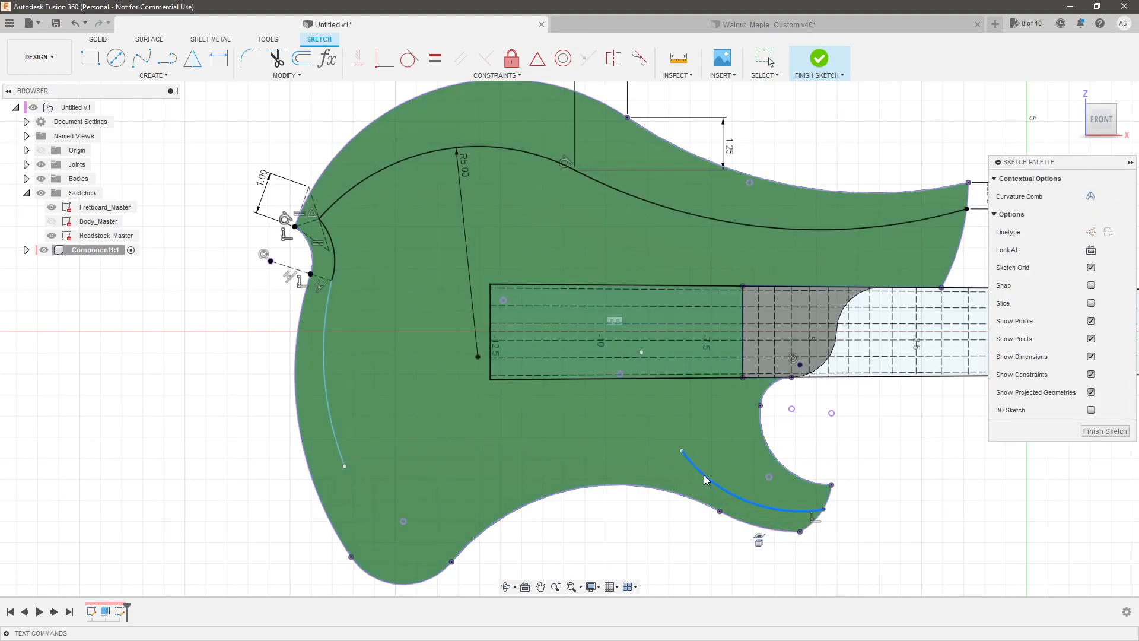
Set the distance between the lower horn's bottom corner and the inner arc's end point to 0.625 in.
{"action": "key", "text": "d"}
{"action": "left_click", "coordinate": [801, 532]}
{"action": "left_click", "coordinate": [823, 509]}
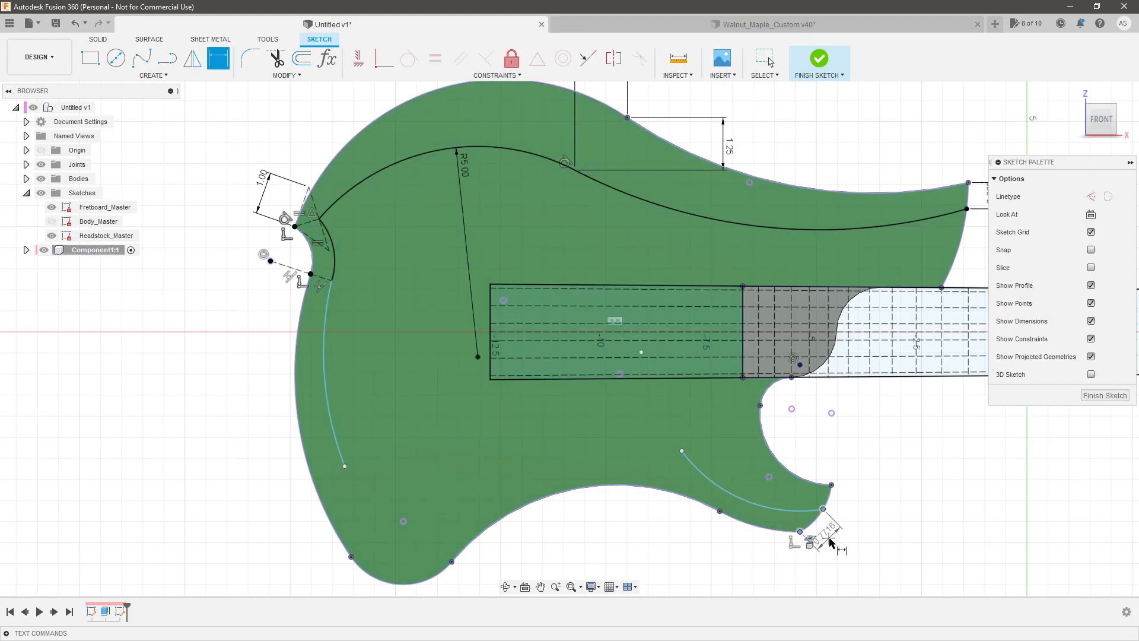
{"action": "left_click", "coordinate": [838, 546]}
{"action": "key", "text": "BackSpace"}
{"action": "type", "text": ".625"}
{"action": "key", "text": "Return"}
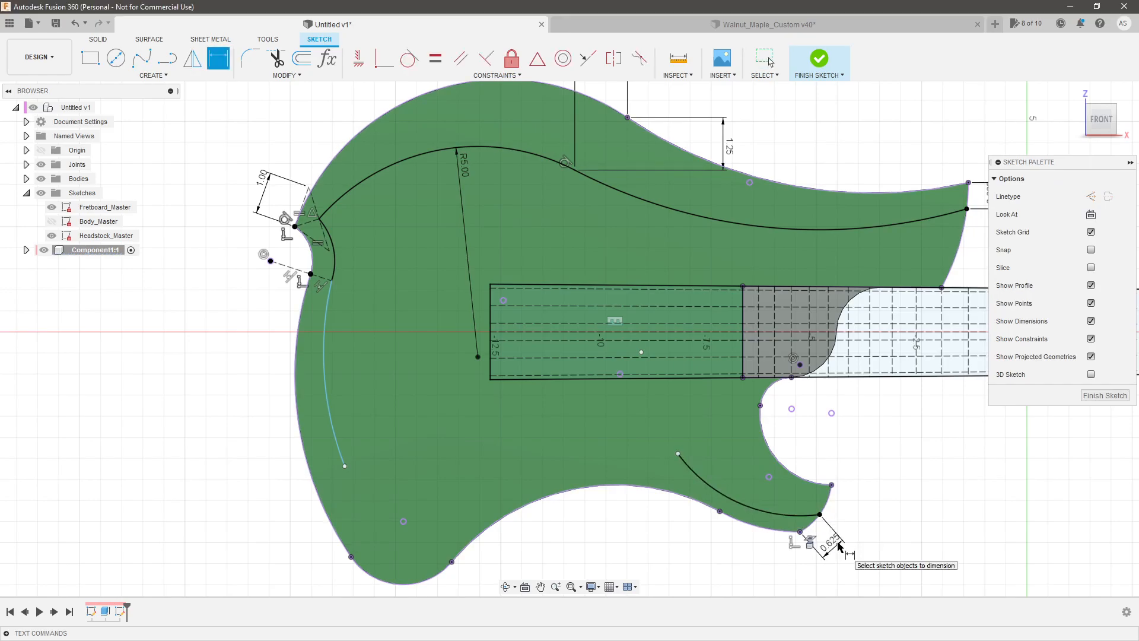
Shorten the lower horn's inner arc at its free end and align that end vertically with the outline's junction point.
{"action": "key", "text": "Escape"}
{"action": "left_click_drag", "start_coordinate": [678, 453], "coordinate": [724, 494]}
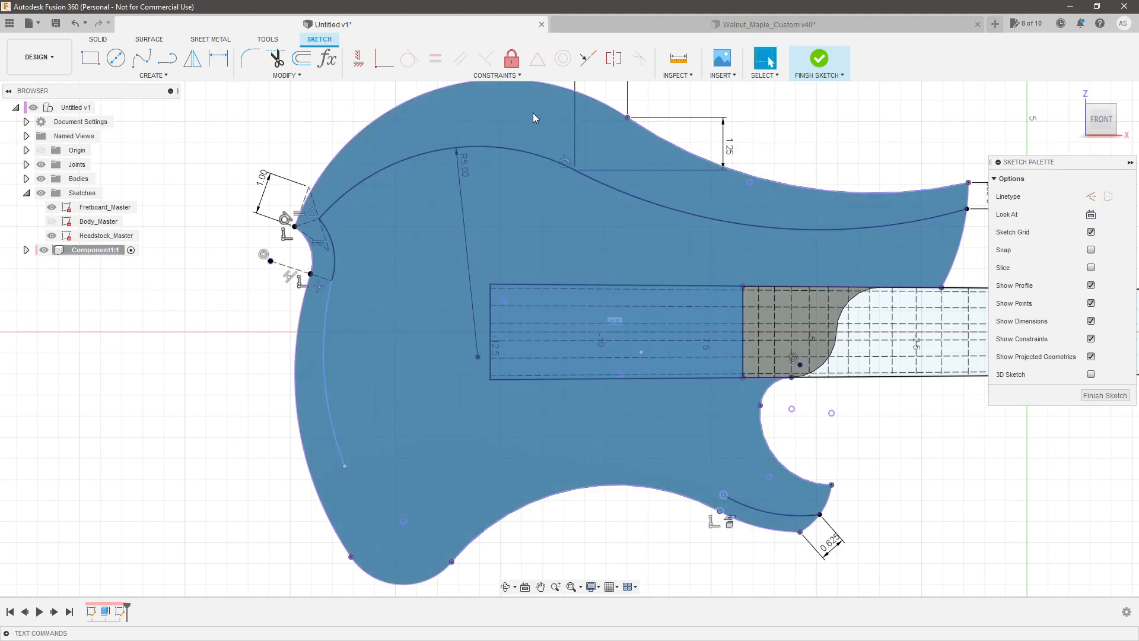
{"action": "left_click", "coordinate": [362, 58]}
{"action": "key", "text": "Escape"}
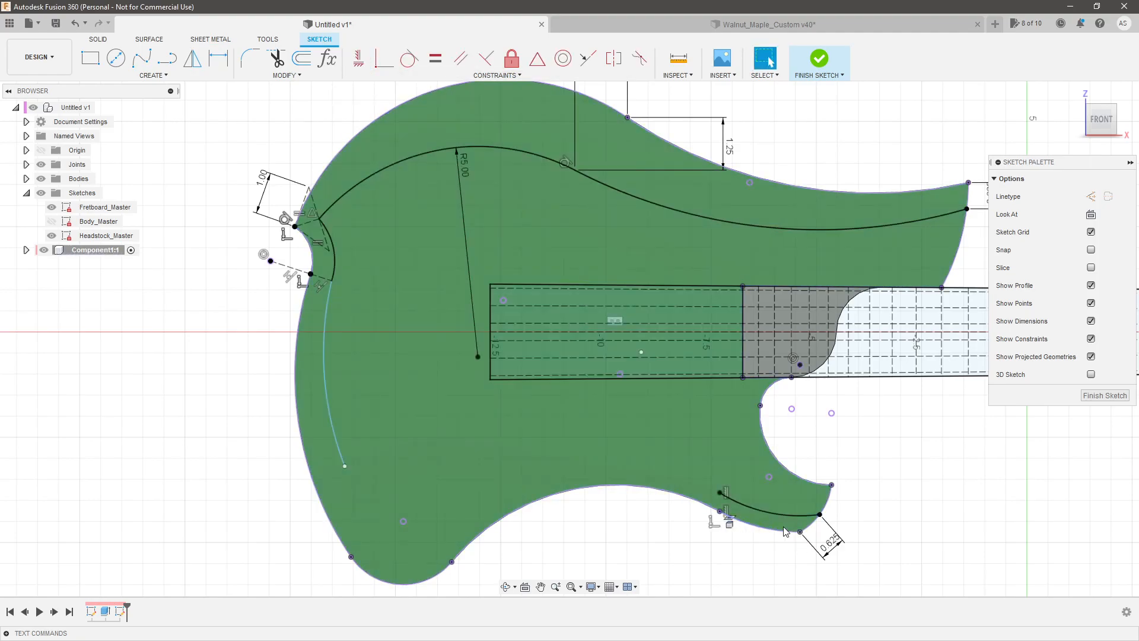
Make the long inner arc along the tail edge concentric with the adjacent outline arc.
{"action": "left_click", "coordinate": [330, 415]}
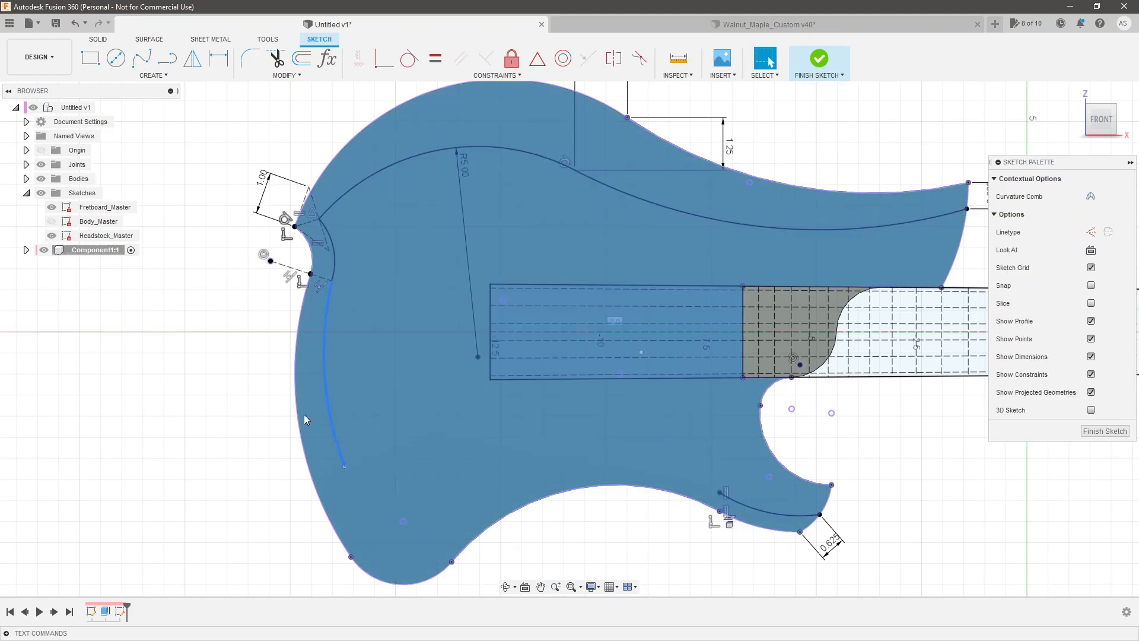
{"action": "left_click", "coordinate": [297, 417]}
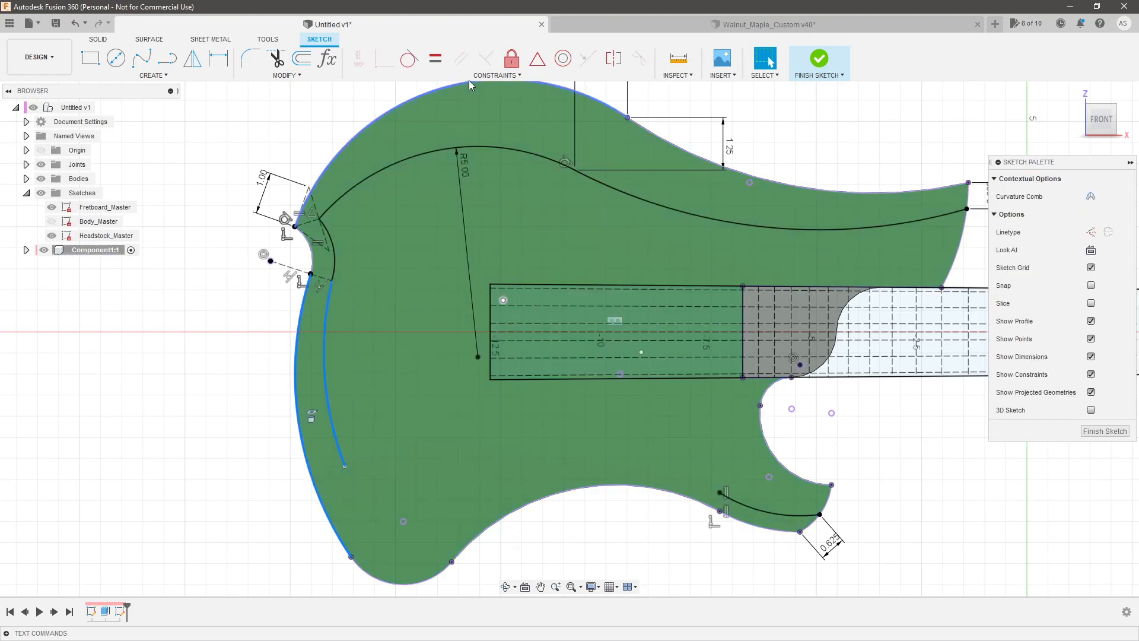
{"action": "left_click", "coordinate": [563, 58]}
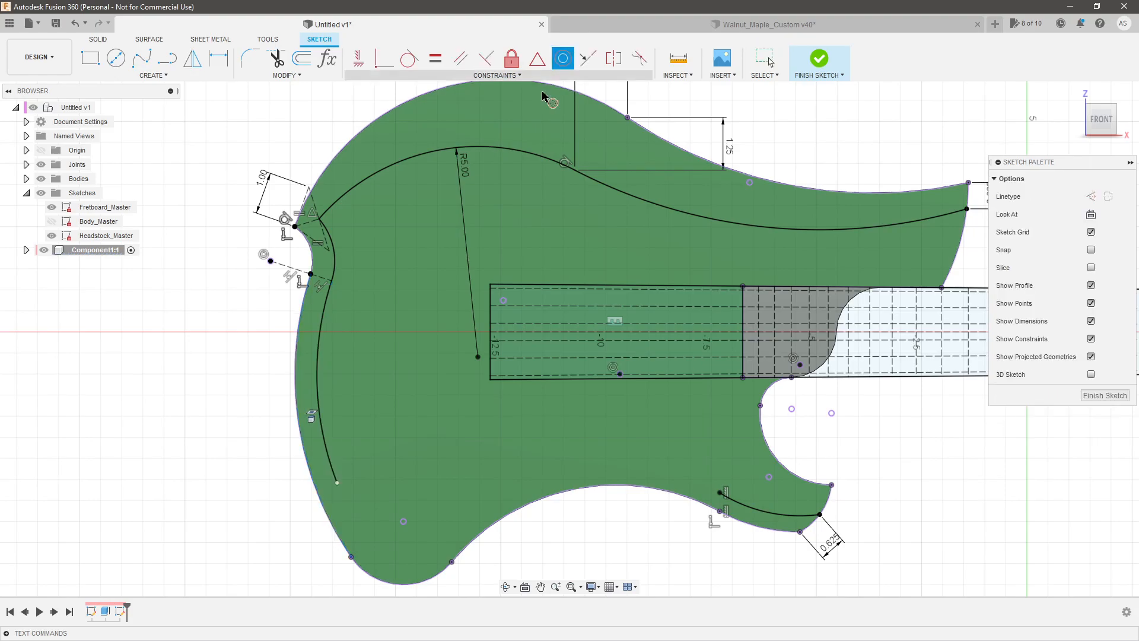
{"action": "left_click_drag", "start_coordinate": [362, 517], "coordinate": [354, 501]}
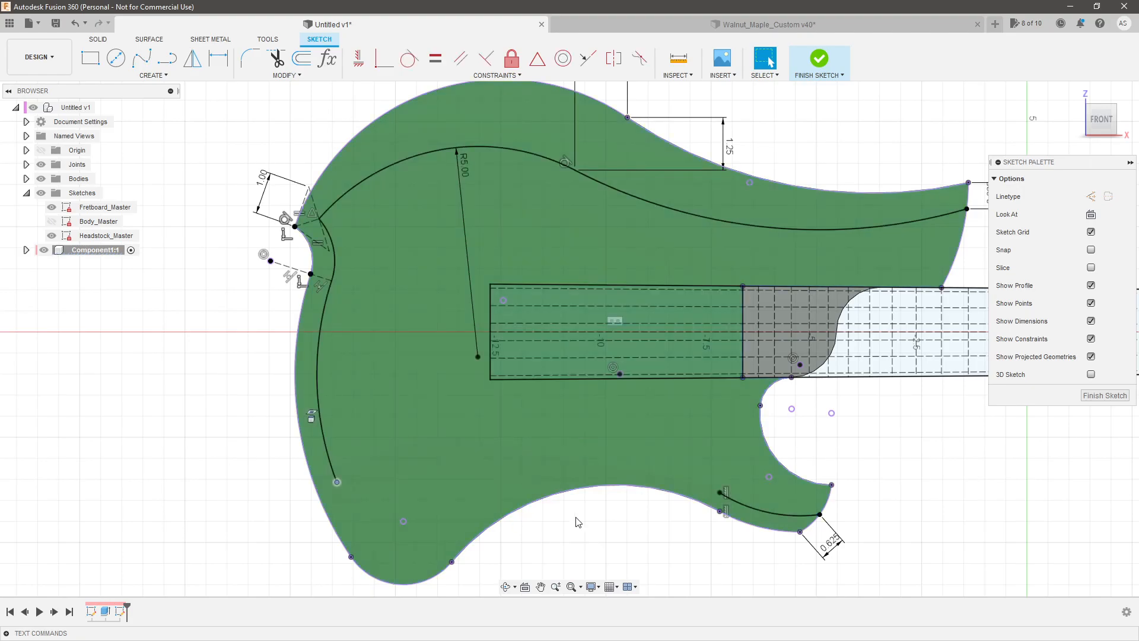
Draw two three-point arcs along the body's lower edge and tail corner, joining the lower horn's inner arc to the tail edge's inner arc.
{"action": "left_click", "coordinate": [152, 75]}
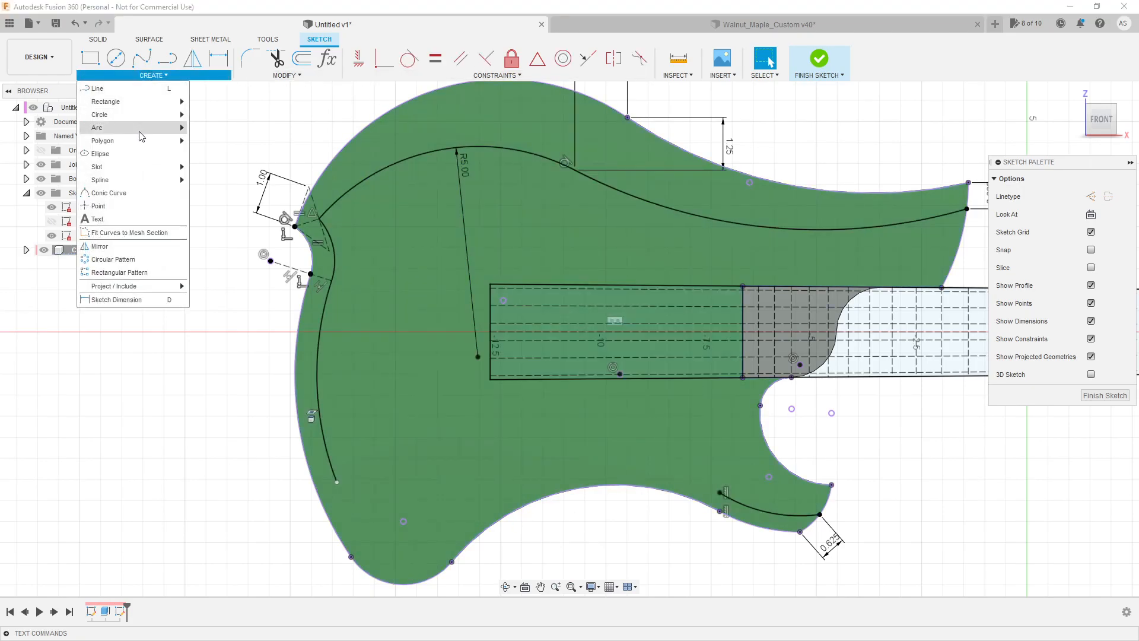
{"action": "left_click", "coordinate": [221, 127]}
{"action": "left_click", "coordinate": [720, 495]}
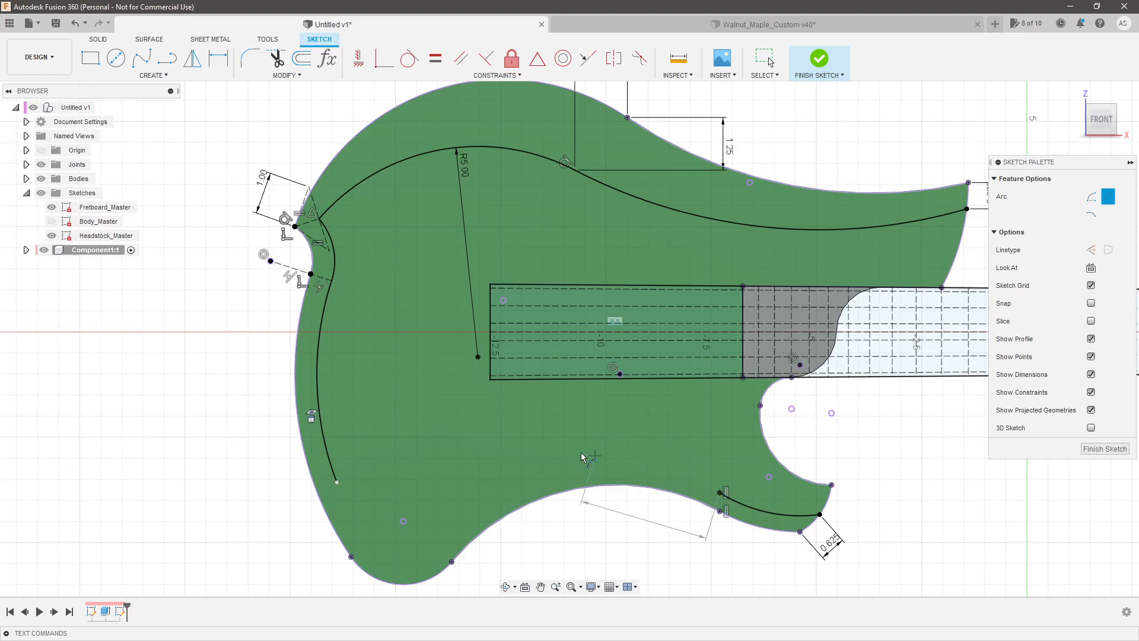
{"action": "left_click", "coordinate": [491, 474]}
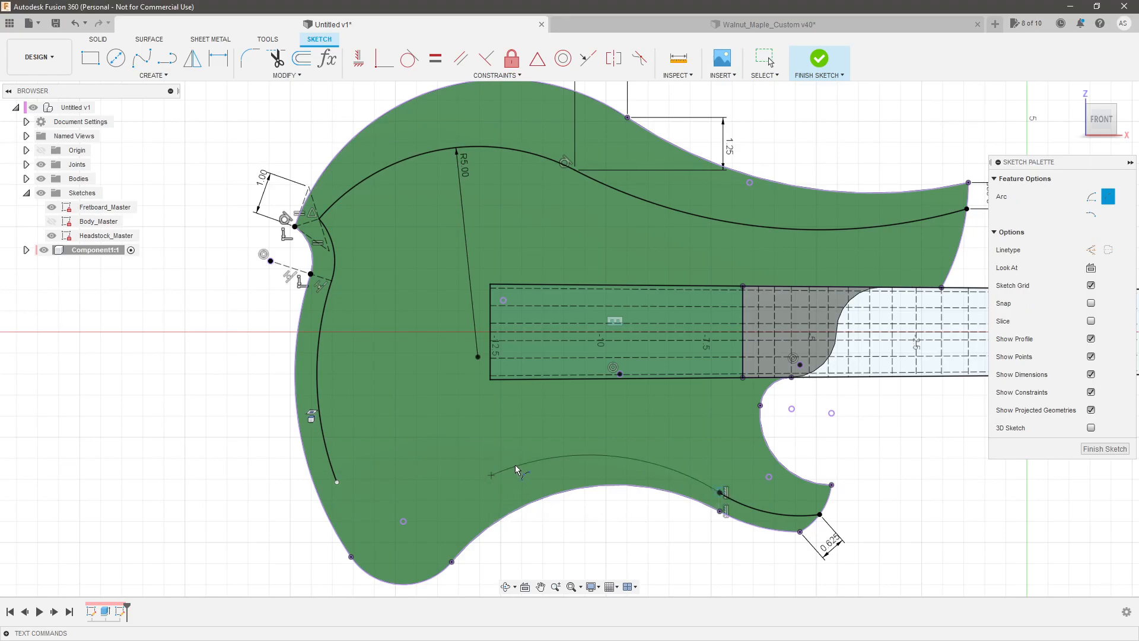
{"action": "left_click", "coordinate": [585, 456]}
{"action": "left_click", "coordinate": [338, 482]}
{"action": "left_click", "coordinate": [347, 492]}
{"action": "key", "text": "Escape"}
Make the lower tail corner's inner arc tangent to the tail edge arc and to the lower edge's inner arc.
{"action": "left_click", "coordinate": [361, 505]}
{"action": "left_click", "coordinate": [333, 469], "text": "shift"}
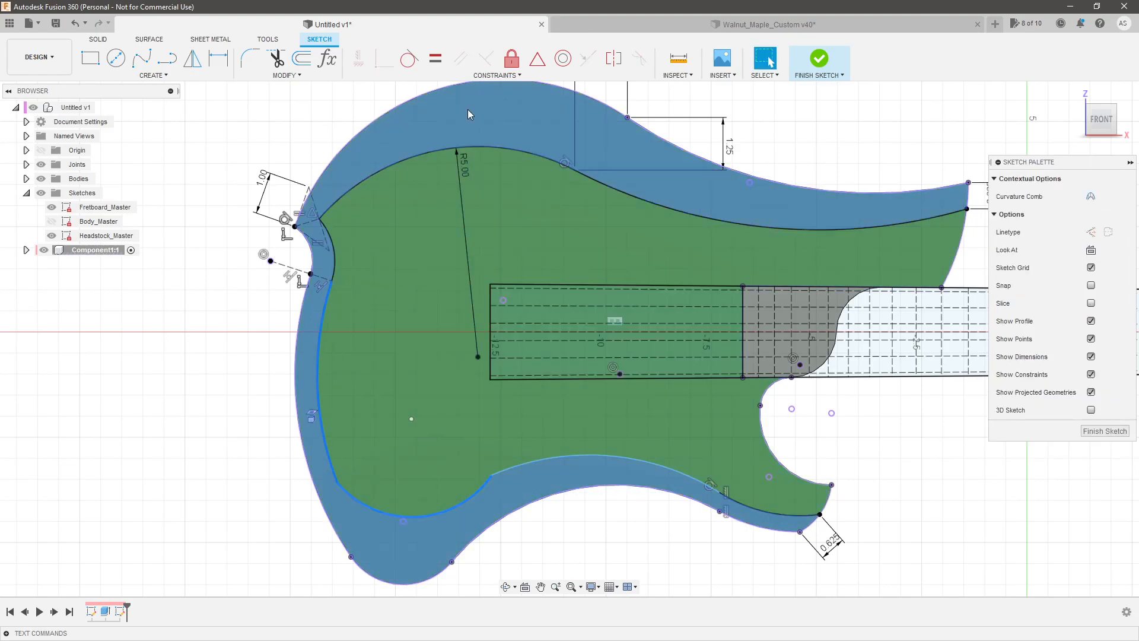
{"action": "left_click", "coordinate": [409, 58]}
{"action": "left_click", "coordinate": [496, 464]}
{"action": "left_click", "coordinate": [485, 500]}
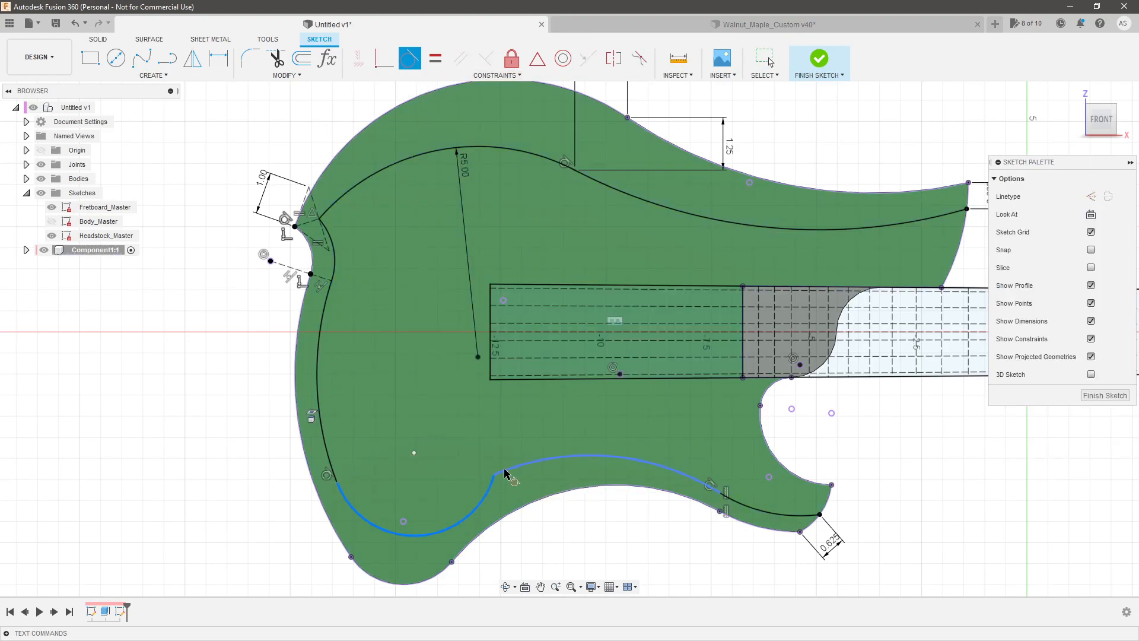
{"action": "key", "text": "Escape"}
Reshape the lower tail corner's inner arc and align its center vertically with the center of the adjacent outline arc.
{"action": "mouse_move", "coordinate": [469, 516]}
{"action": "left_mouse_down"}
{"action": "mouse_move", "coordinate": [503, 472]}
{"action": "mouse_move", "coordinate": [473, 498]}
{"action": "left_mouse_up"}
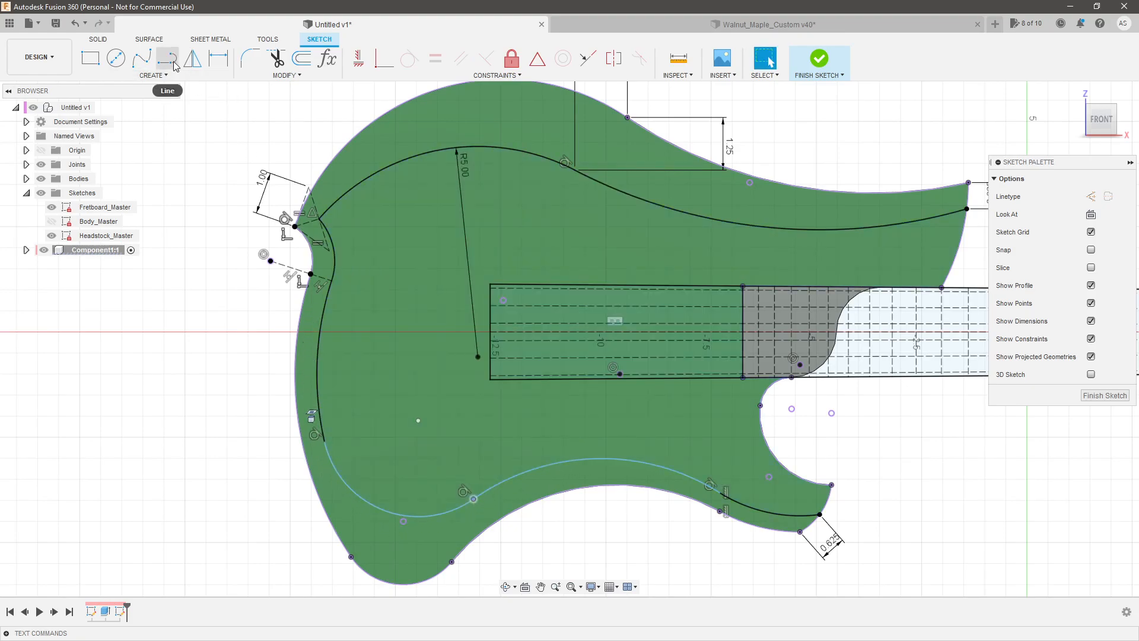
{"action": "scroll", "coordinate": [516, 391], "scroll_direction": "down", "scroll_amount": 2}
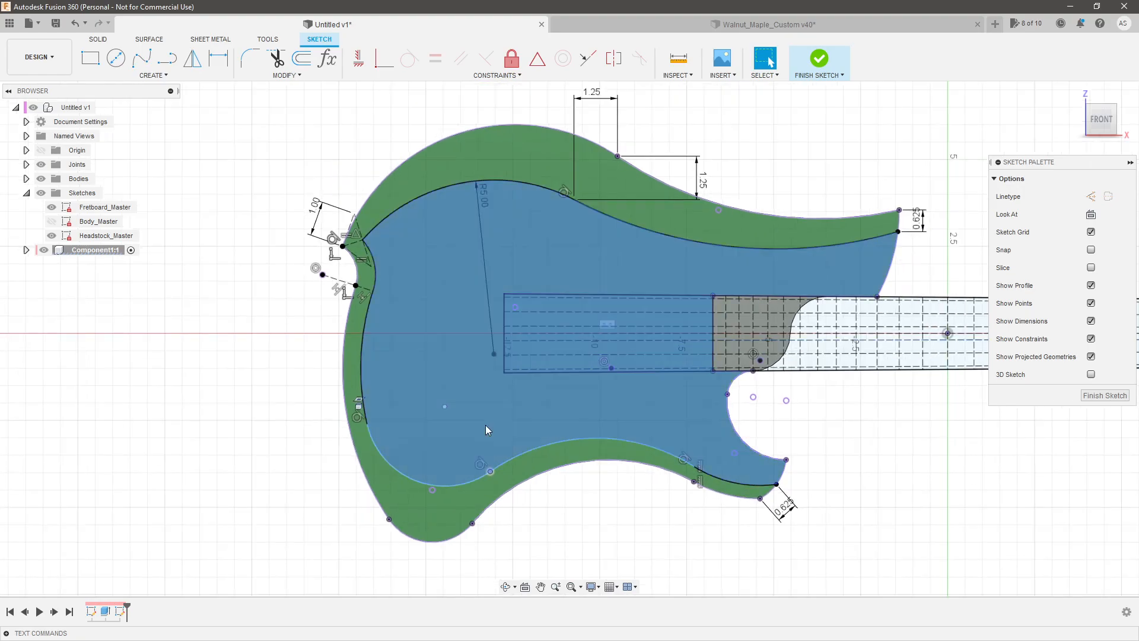
{"action": "scroll", "coordinate": [496, 409], "scroll_direction": "up", "scroll_amount": 2}
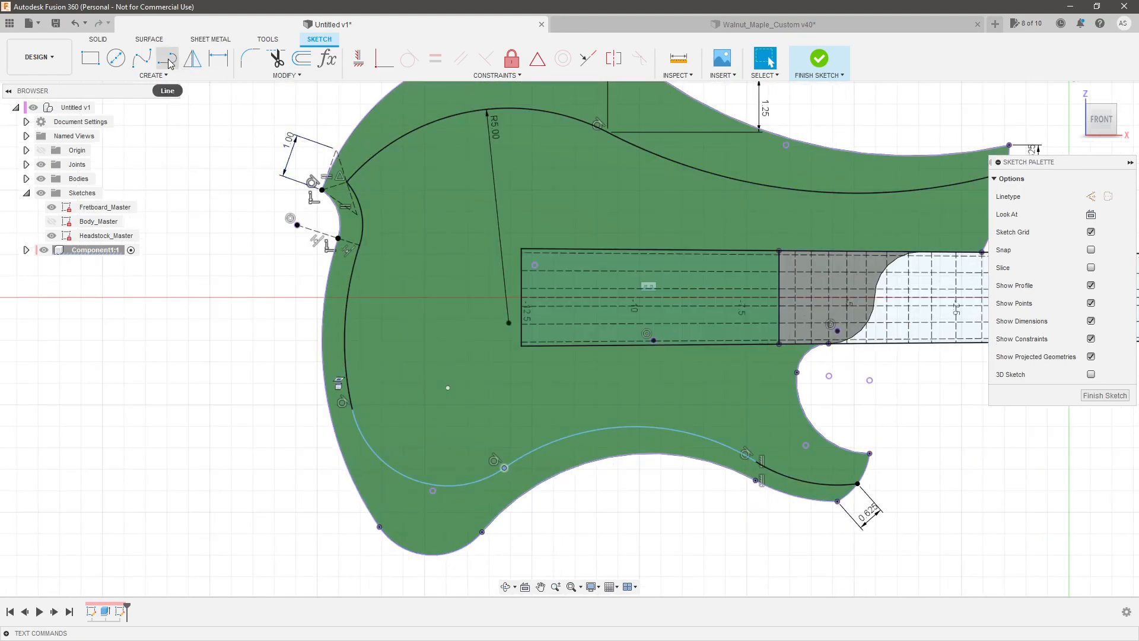
{"action": "scroll", "coordinate": [440, 223], "scroll_direction": "down", "scroll_amount": 1}
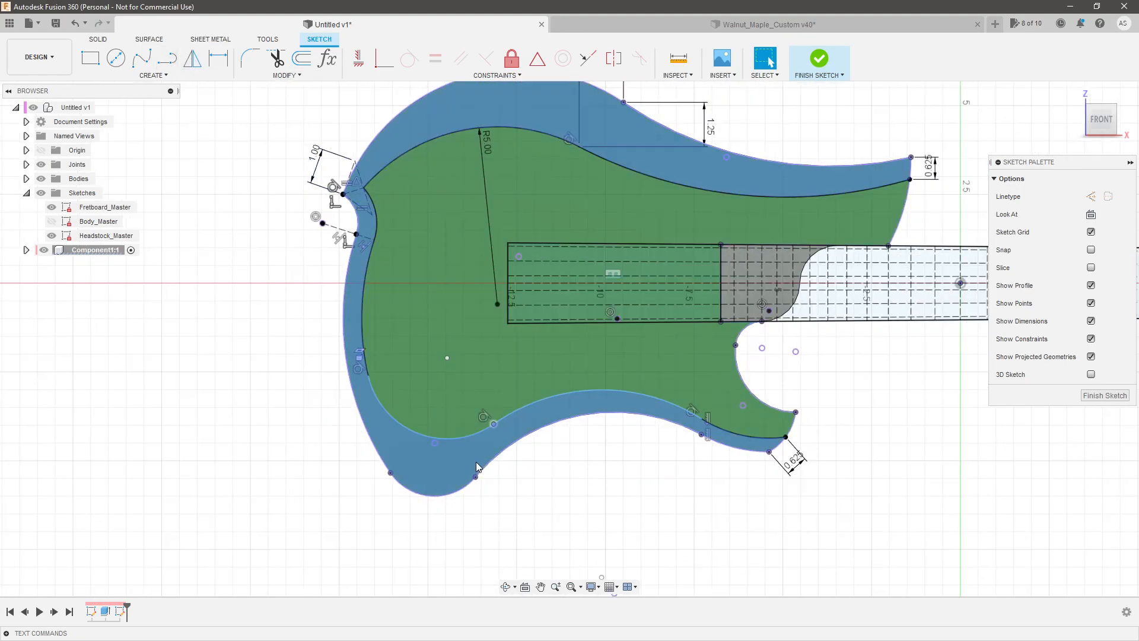
{"action": "left_click_drag", "start_coordinate": [448, 357], "coordinate": [439, 383]}
{"action": "left_click", "coordinate": [436, 443]}
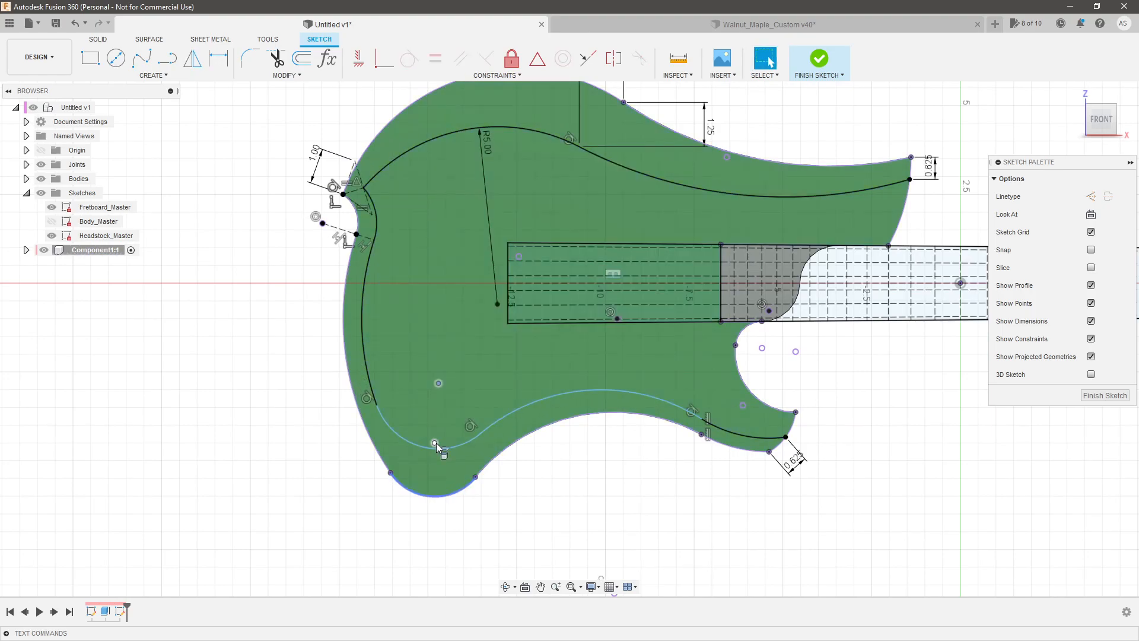
{"action": "left_click", "coordinate": [357, 59]}
{"action": "key", "text": "Escape"}
Try a horizontal construction line about 1.82 in long from the tail corner's inner arc to the outline, tangent to that arc.
{"action": "scroll", "coordinate": [451, 442], "scroll_direction": "up", "scroll_amount": 2}
{"action": "left_click", "coordinate": [167, 57]}
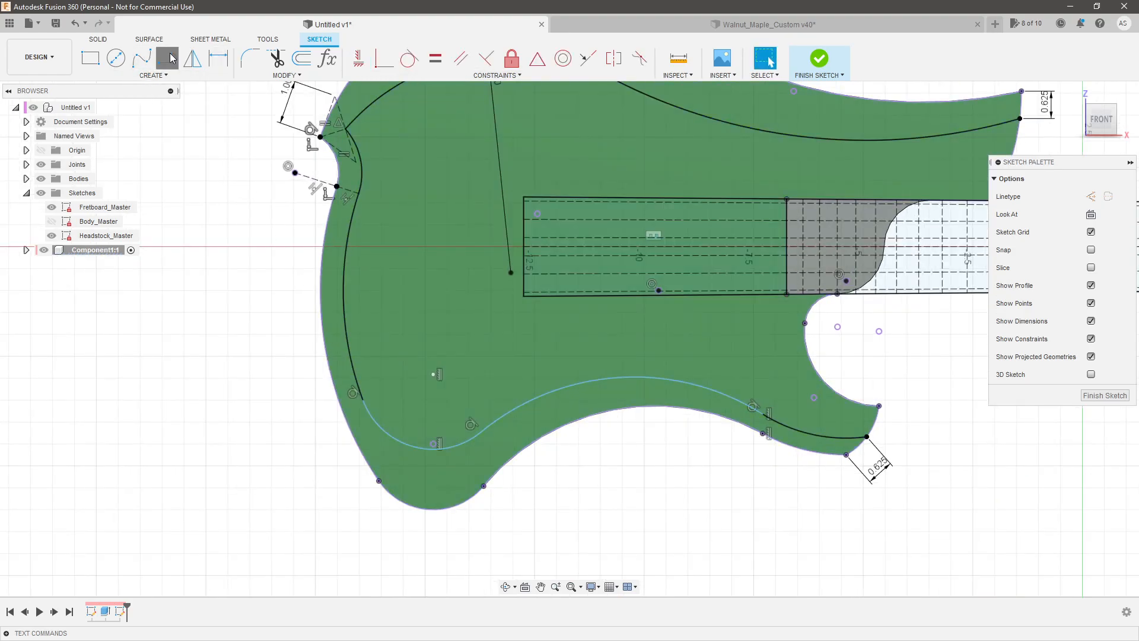
{"action": "left_click", "coordinate": [440, 450]}
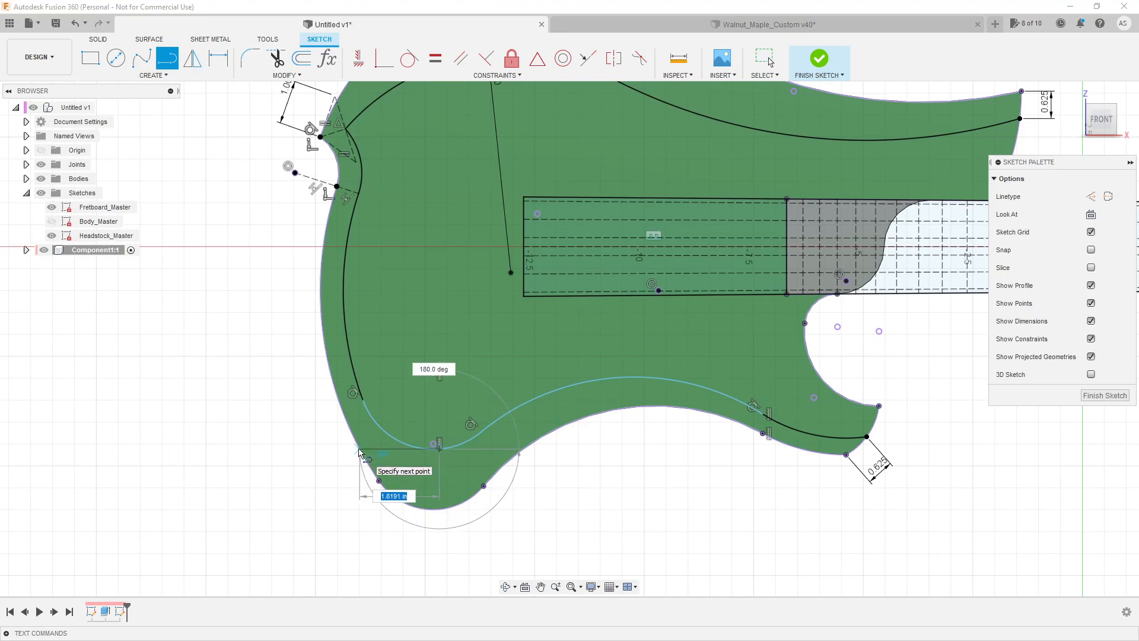
{"action": "left_click", "coordinate": [360, 450]}
{"action": "key", "text": "Escape"}
{"action": "left_click", "coordinate": [391, 449]}
{"action": "key", "text": "x"}
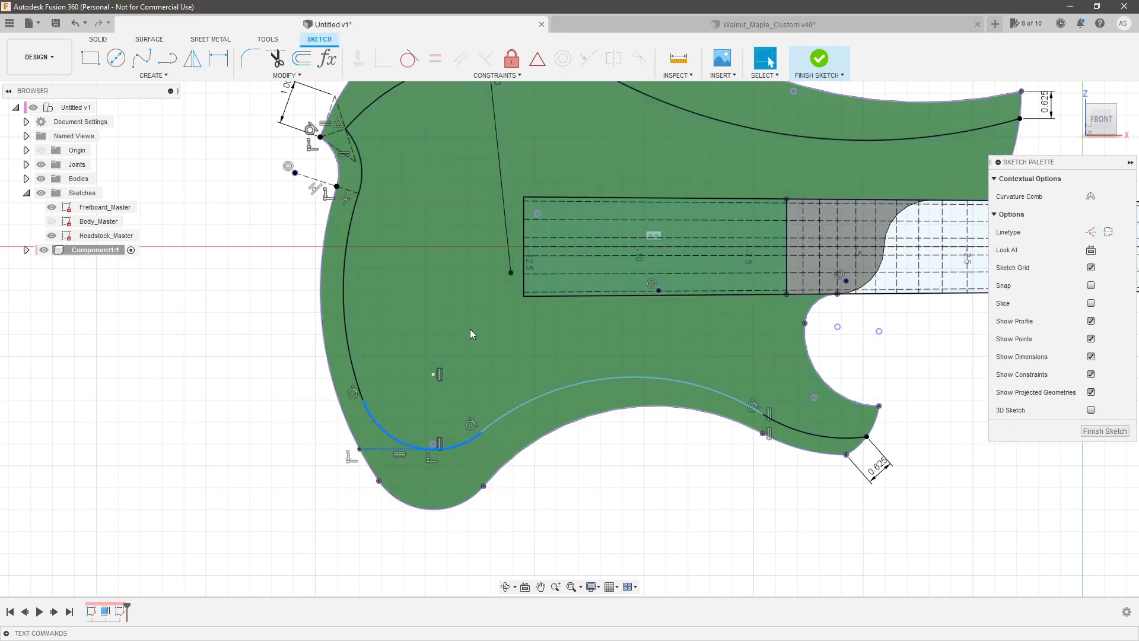
{"action": "left_click", "coordinate": [409, 59]}
{"action": "key", "text": "Escape"}
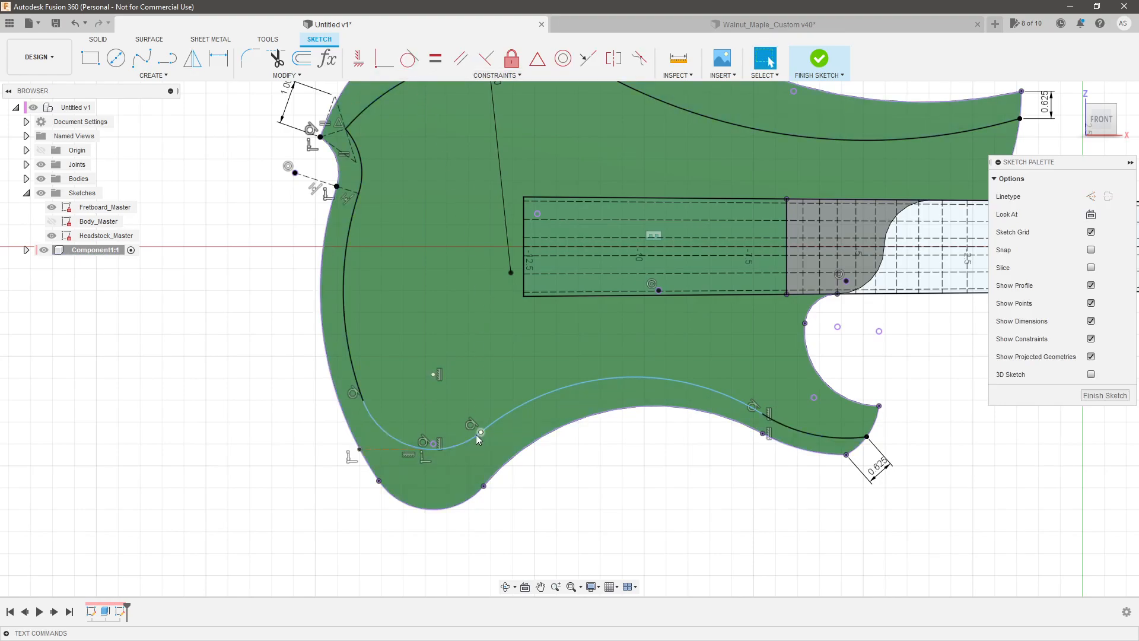
Try shifting the junction of the tail corner and lower edge arcs, and undo the construction line with its constraints.
{"action": "mouse_move", "coordinate": [483, 429]}
{"action": "left_mouse_down"}
{"action": "mouse_move", "coordinate": [484, 419]}
{"action": "mouse_move", "coordinate": [486, 440]}
{"action": "mouse_move", "coordinate": [489, 430]}
{"action": "left_mouse_up"}
{"action": "left_click_drag", "start_coordinate": [491, 437], "coordinate": [490, 439]}
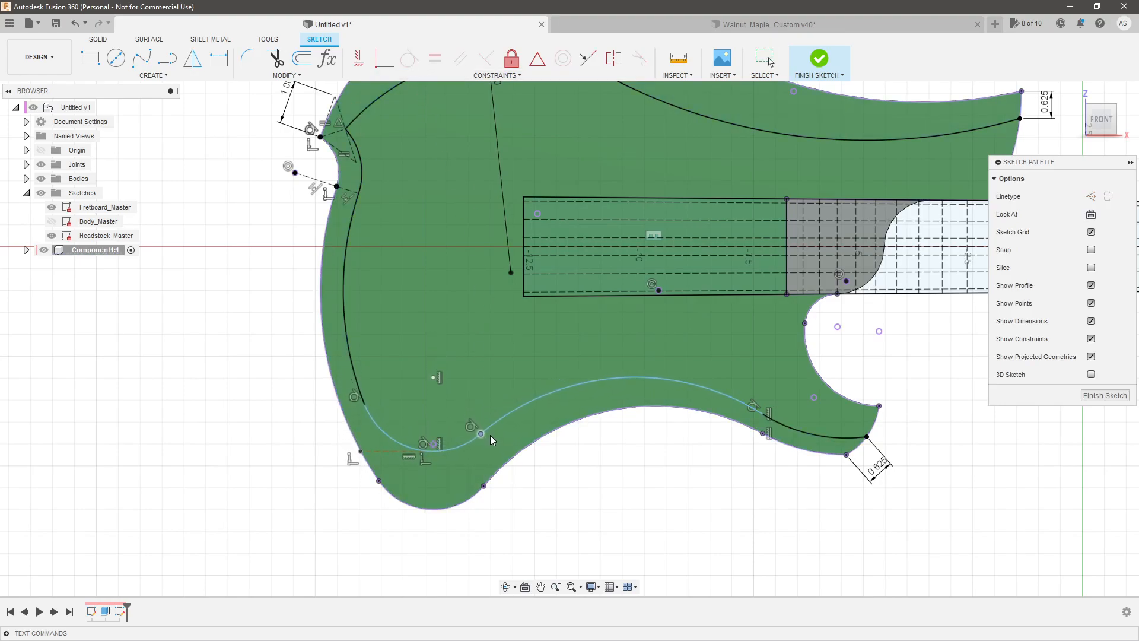
{"action": "key", "text": "ctrl+z"}
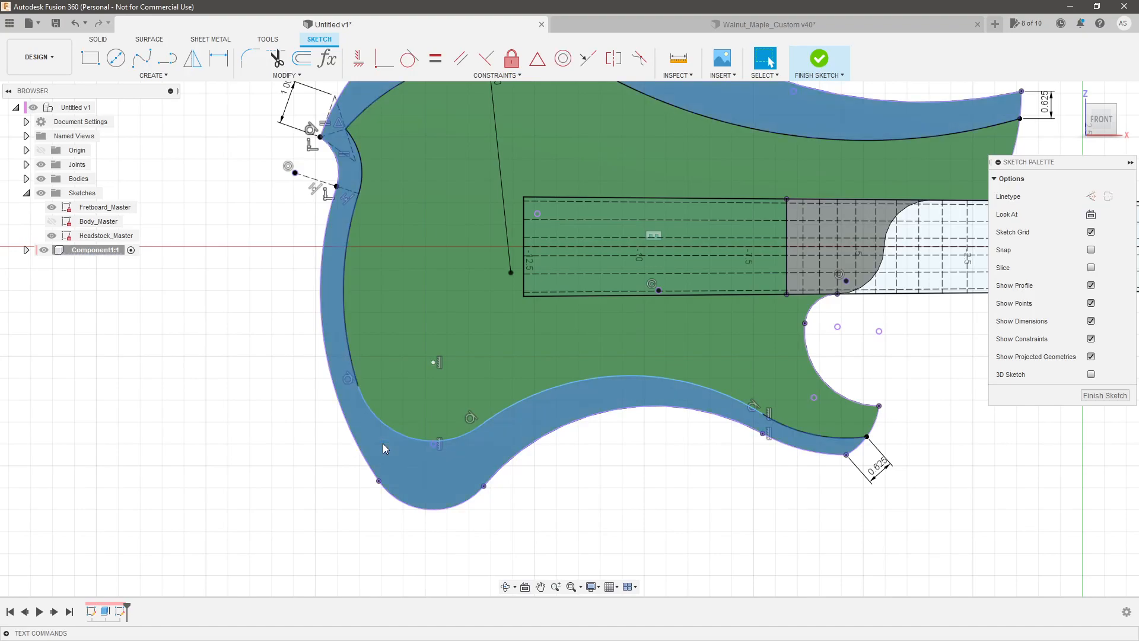
Dimension the radius of the lower tail corner's inner arc as 2 in.
{"action": "key", "text": "d"}
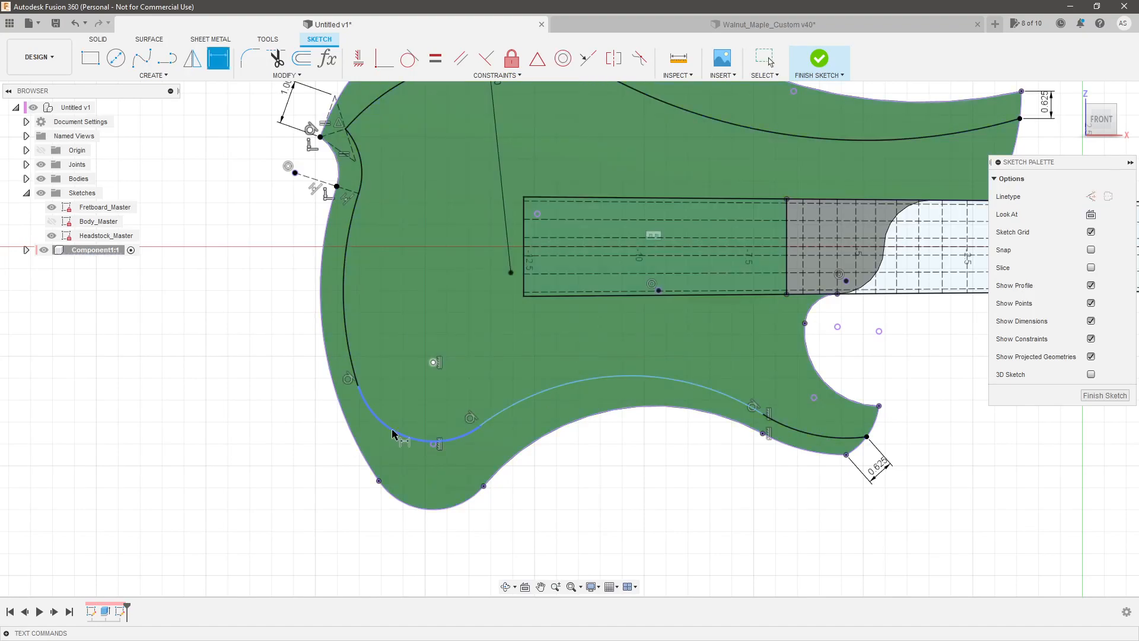
{"action": "left_click", "coordinate": [415, 439]}
{"action": "left_click", "coordinate": [405, 397]}
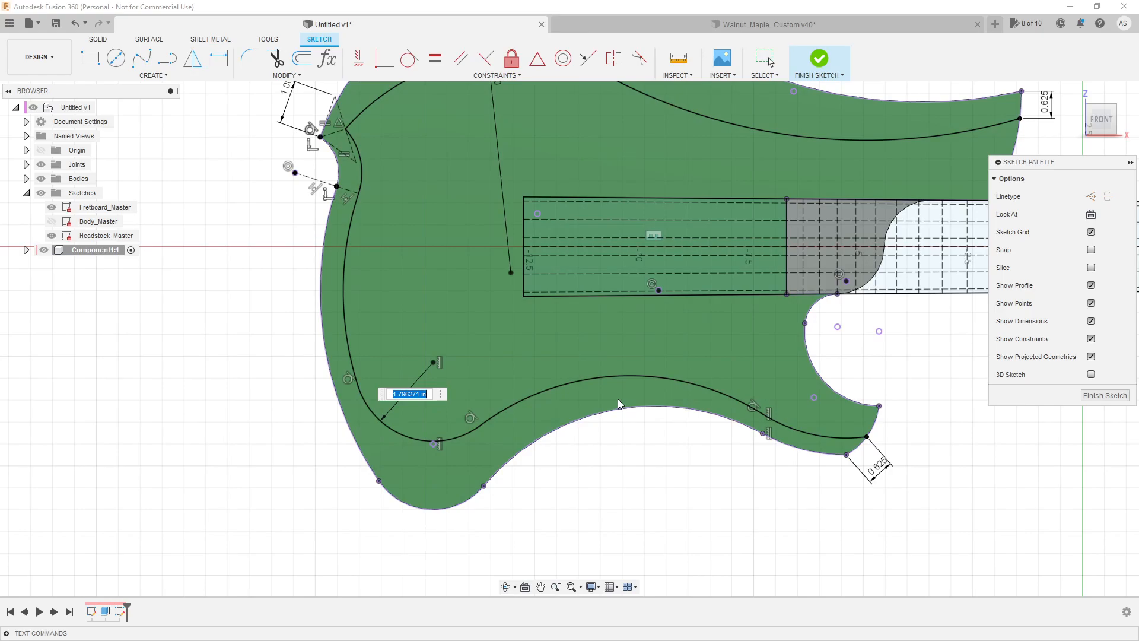
{"action": "type", "text": "2"}
{"action": "key", "text": "Return"}
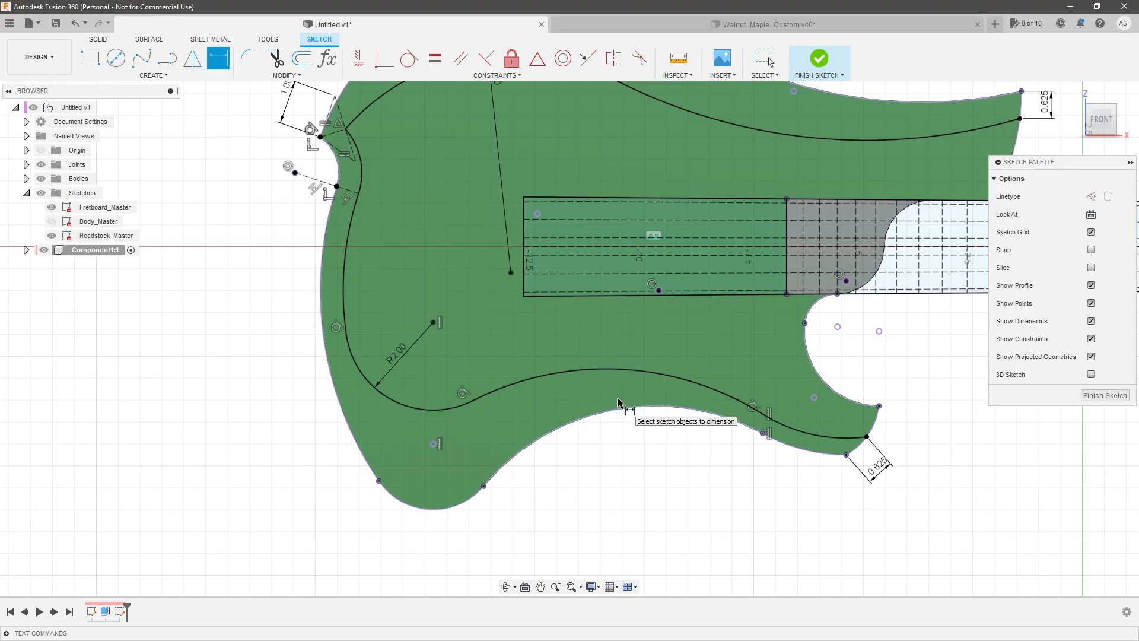
Set the radius of the lower tail corner's inner arc to 1.75 in.
{"action": "double_click", "coordinate": [401, 358]}
{"action": "type", "text": "1.75"}
{"action": "key", "text": "Return"}
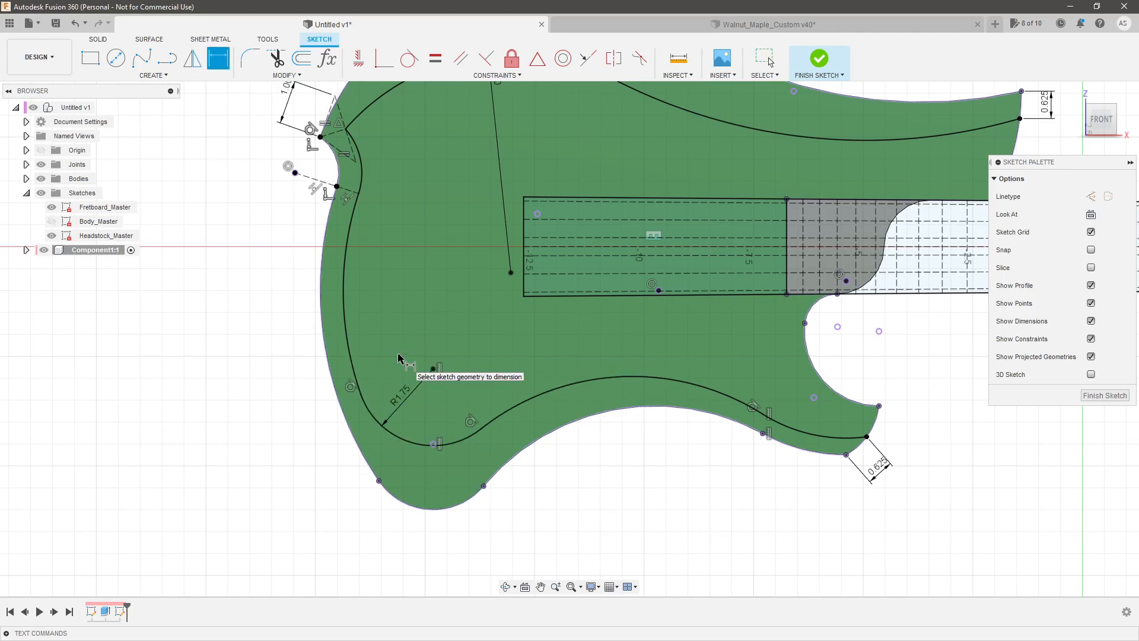
Check the complete inner contour around the body and finish the sketch.
{"action": "scroll", "coordinate": [398, 357], "scroll_direction": "down", "scroll_amount": 2}
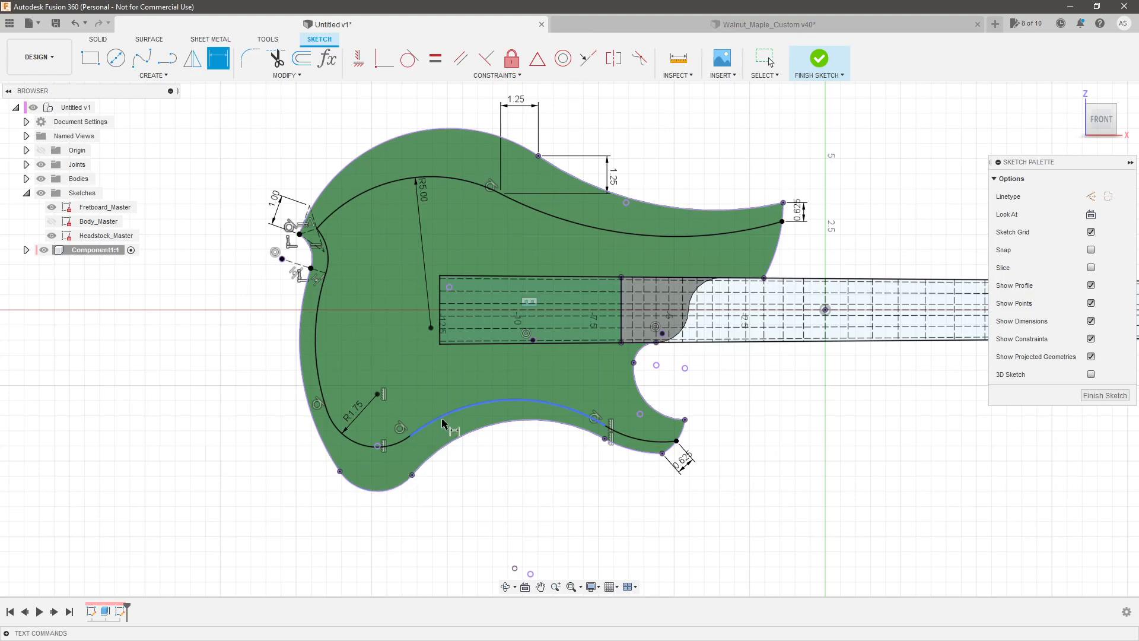
{"action": "scroll", "coordinate": [593, 500], "scroll_direction": "down", "scroll_amount": 1}
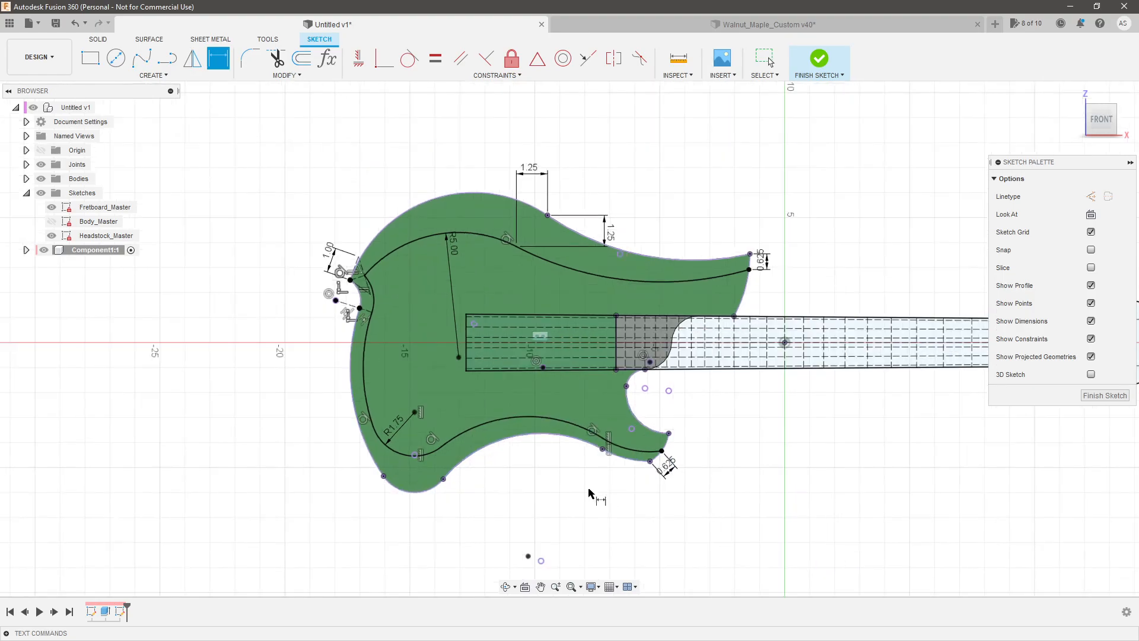
{"action": "scroll", "coordinate": [403, 396], "scroll_direction": "up", "scroll_amount": 1}
{"action": "scroll", "coordinate": [407, 411], "scroll_direction": "up", "scroll_amount": 2}
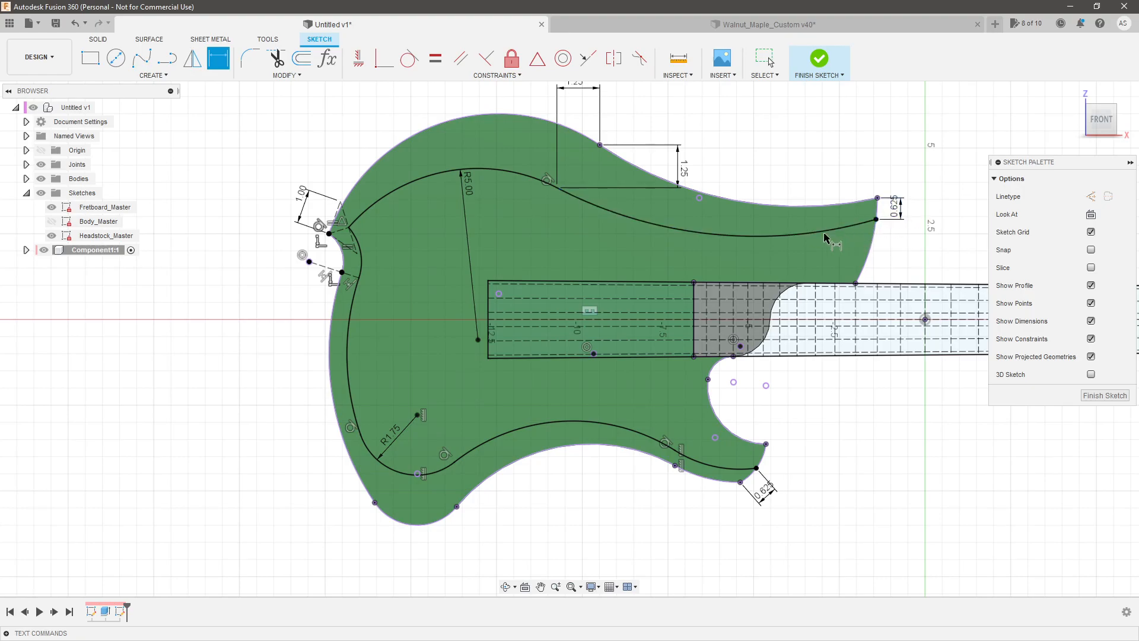
{"action": "scroll", "coordinate": [349, 229], "scroll_direction": "up", "scroll_amount": 2}
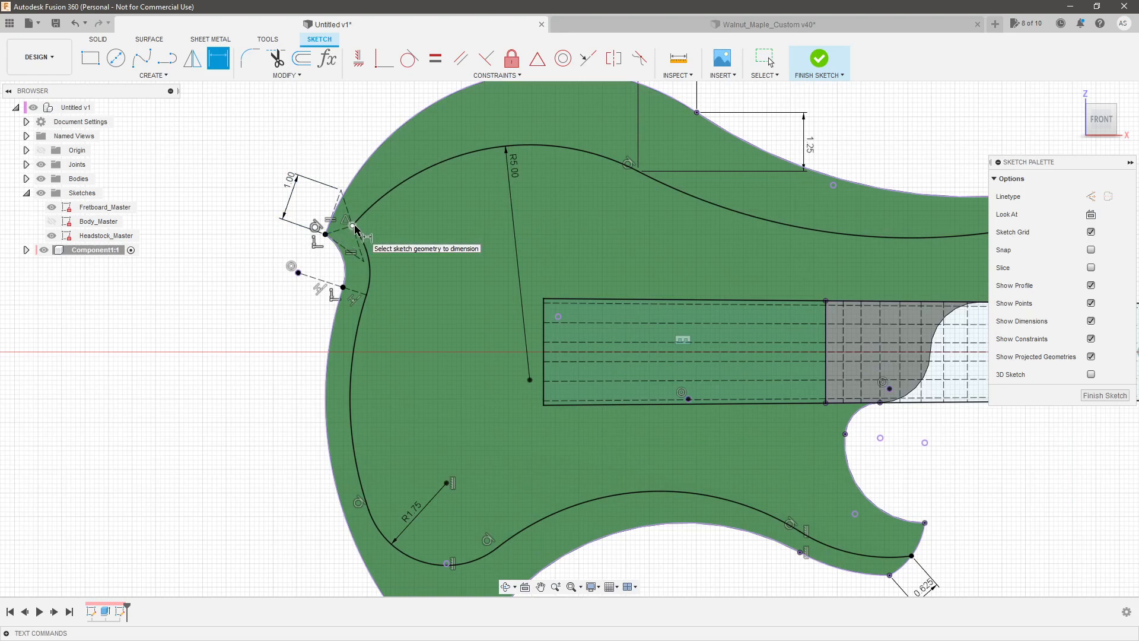
{"action": "scroll", "coordinate": [355, 228], "scroll_direction": "down", "scroll_amount": 3}
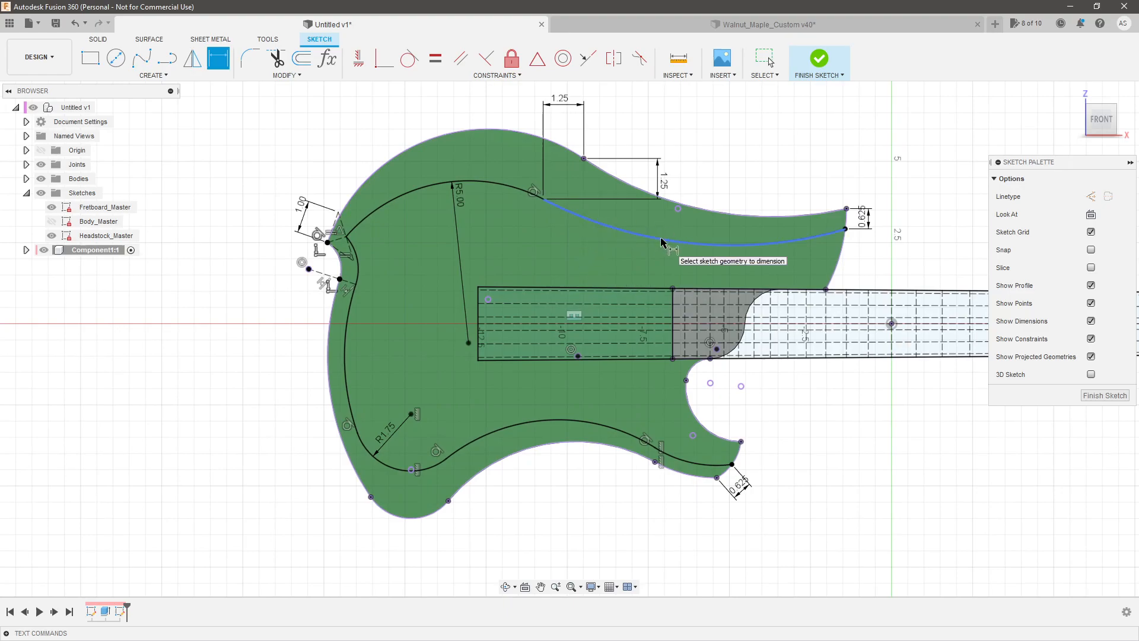
{"action": "left_click", "coordinate": [1095, 399]}
Examine the body in 3D from below, comparing the inner contour with the cap's outer edge at the tail.
{"action": "mouse_move", "coordinate": [798, 461]}
{"action": "middle_mouse_down", "text": "shift"}
{"action": "mouse_move", "coordinate": [588, 511]}
{"action": "mouse_move", "coordinate": [565, 420]}
{"action": "middle_mouse_up", "text": "shift"}
{"action": "scroll", "coordinate": [475, 419], "scroll_direction": "down", "scroll_amount": 3}
{"action": "scroll", "coordinate": [450, 238], "scroll_direction": "up", "scroll_amount": 3}
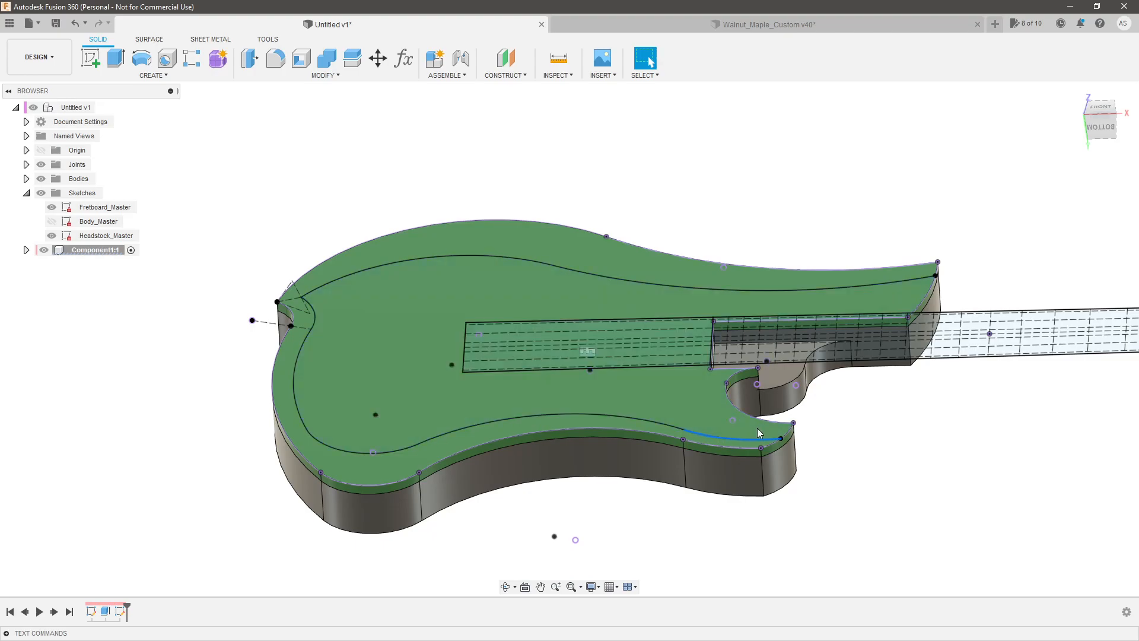
{"action": "scroll", "coordinate": [796, 460], "scroll_direction": "up", "scroll_amount": 2}
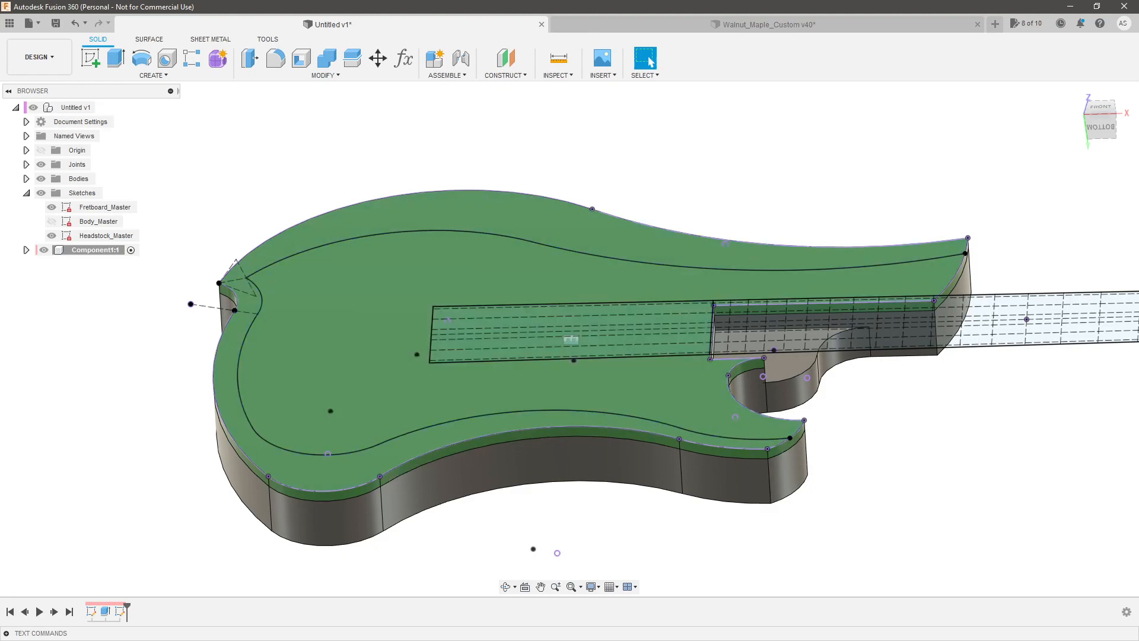
{"action": "scroll", "coordinate": [778, 473], "scroll_direction": "down", "scroll_amount": 2}
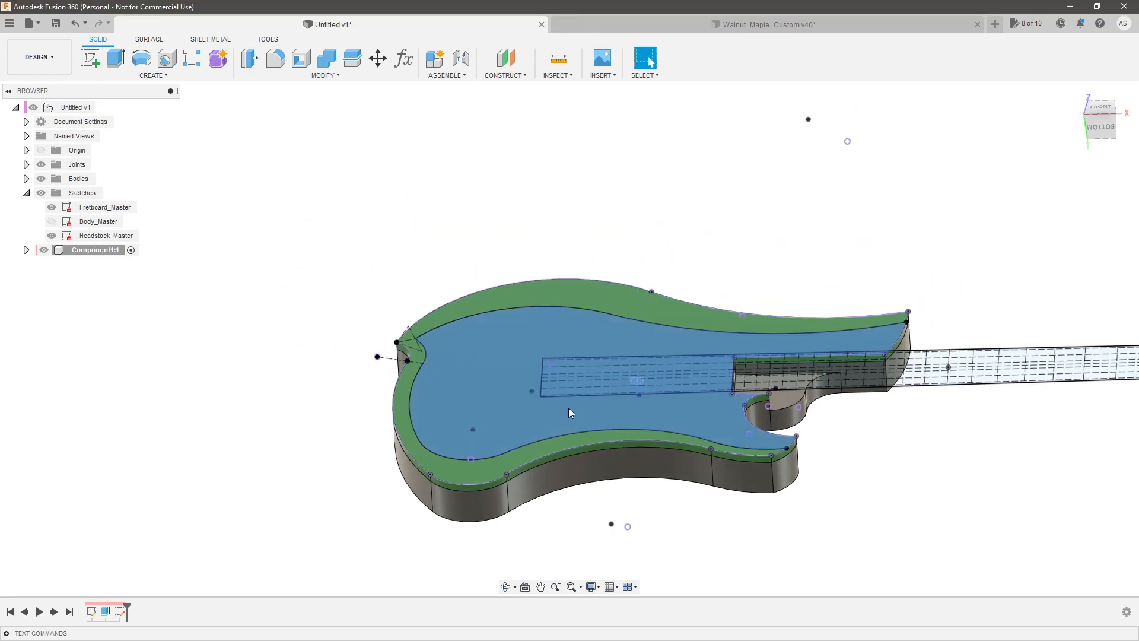
{"action": "scroll", "coordinate": [494, 525], "scroll_direction": "up", "scroll_amount": 5}
{"action": "middle_click_drag", "start_coordinate": [470, 512], "coordinate": [426, 493], "text": "shift"}
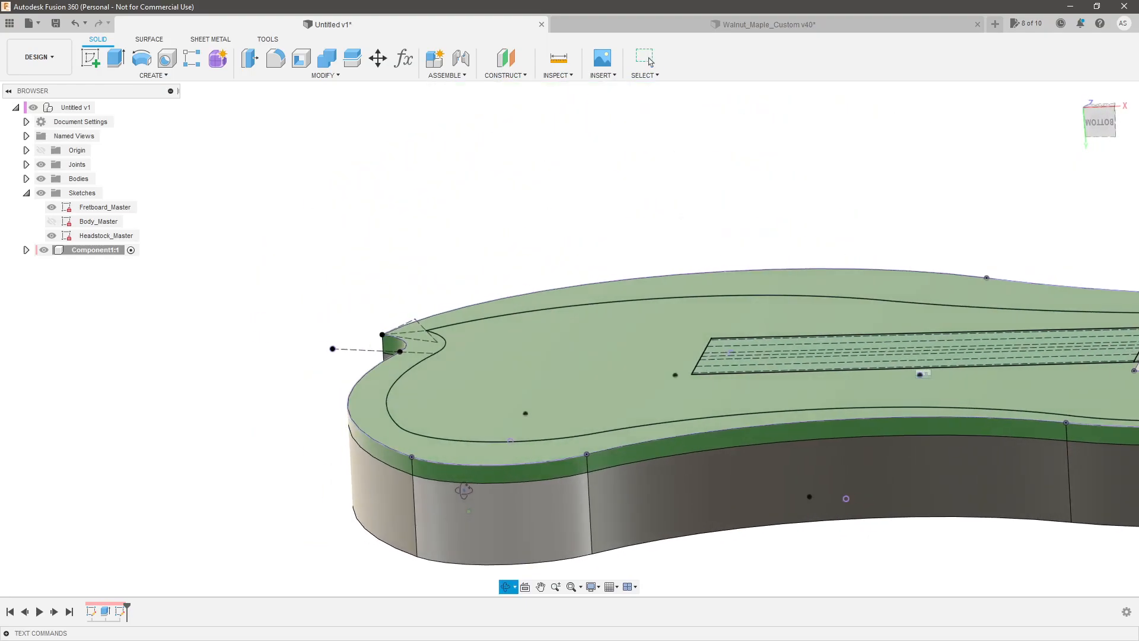
{"action": "middle_click_drag", "start_coordinate": [317, 419], "coordinate": [328, 415], "text": "shift"}
Create an offset plane at -0.5 in from the outer face of the body's green cap.
{"action": "left_click", "coordinate": [491, 77]}
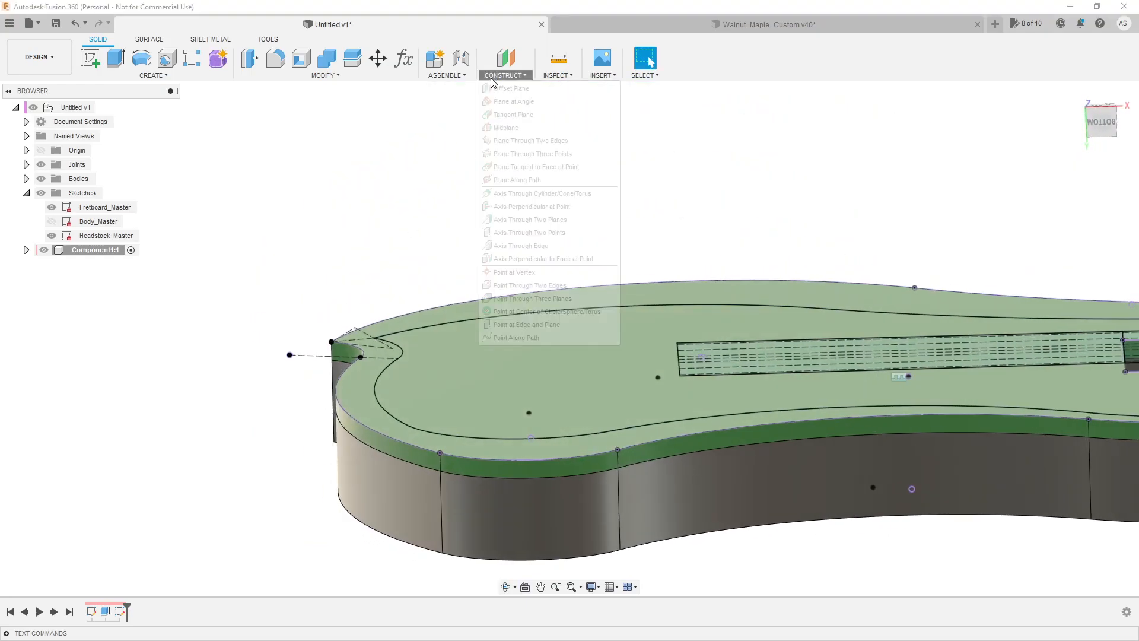
{"action": "left_click", "coordinate": [506, 90]}
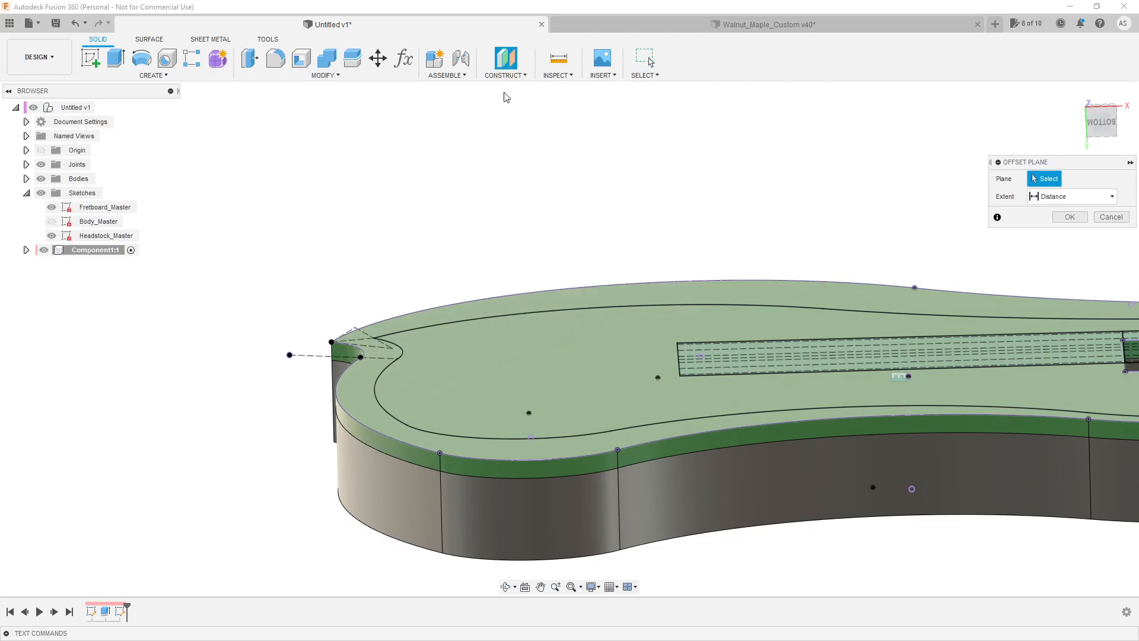
{"action": "left_click", "coordinate": [359, 382]}
{"action": "scroll", "coordinate": [453, 338], "scroll_direction": "down", "scroll_amount": 2}
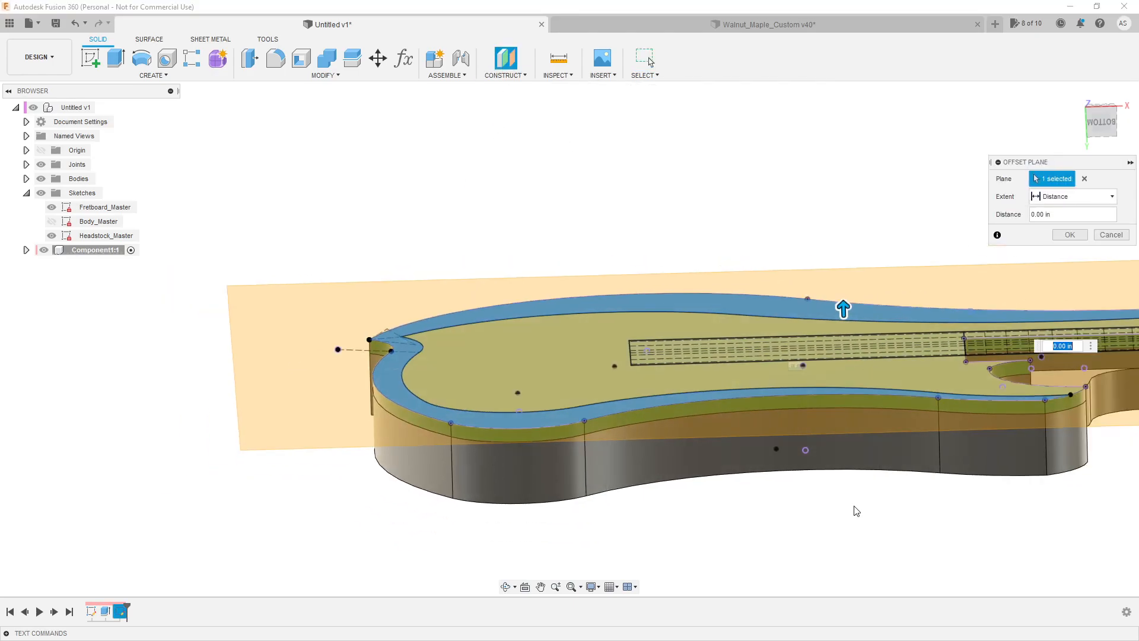
{"action": "middle_click_drag", "start_coordinate": [856, 511], "coordinate": [859, 491], "text": "shift"}
{"action": "left_click", "coordinate": [1103, 120]}
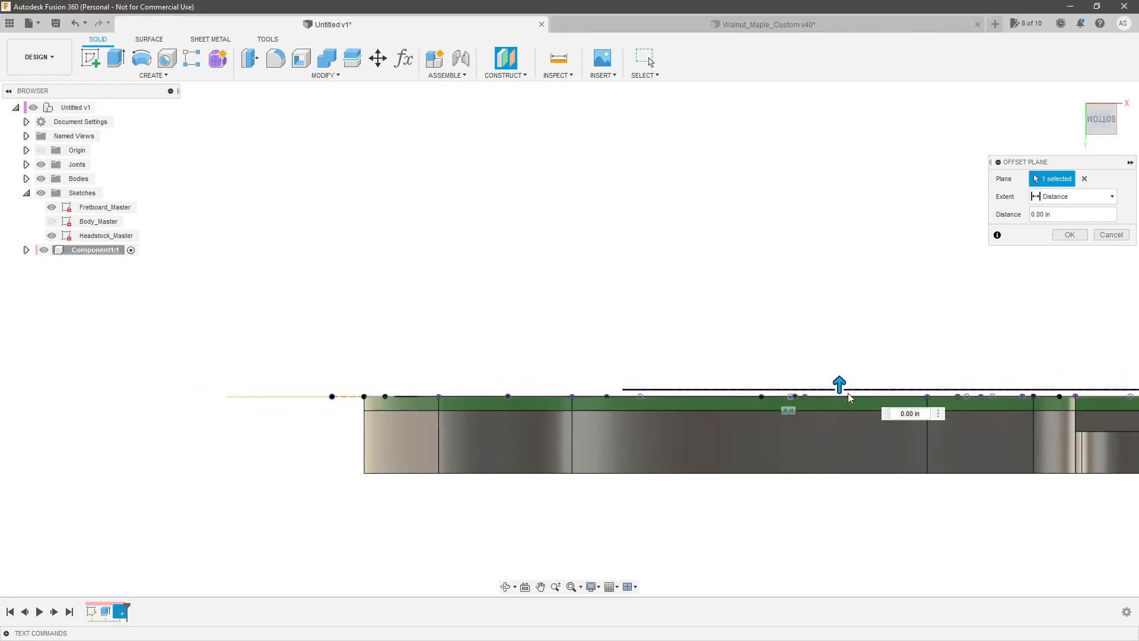
{"action": "left_click_drag", "start_coordinate": [839, 382], "coordinate": [849, 412]}
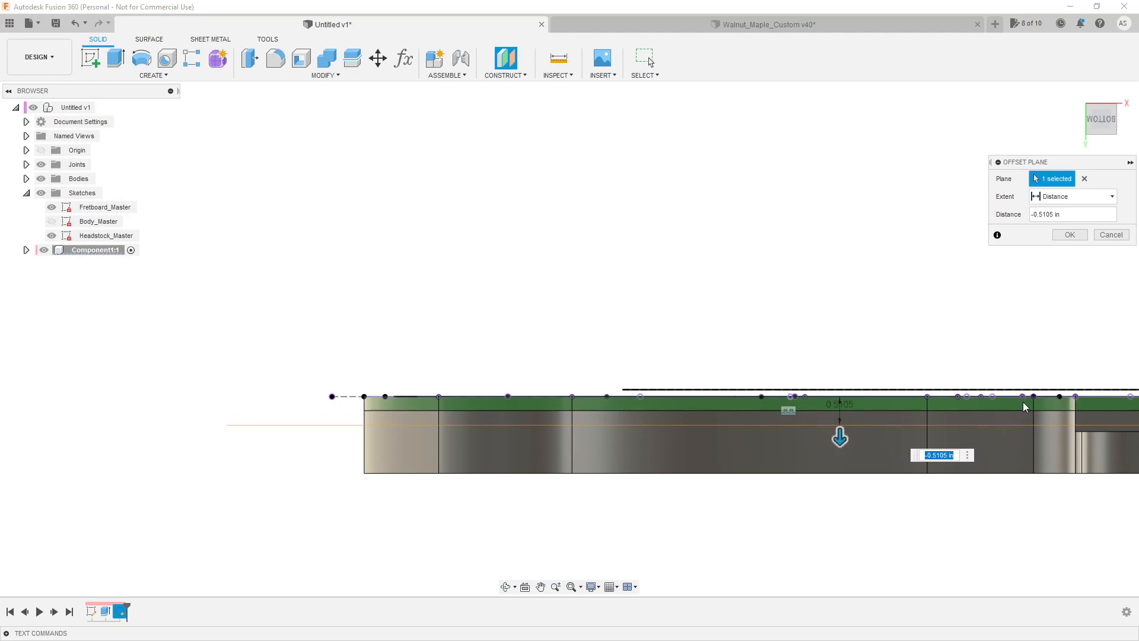
{"action": "type", "text": "-.5"}
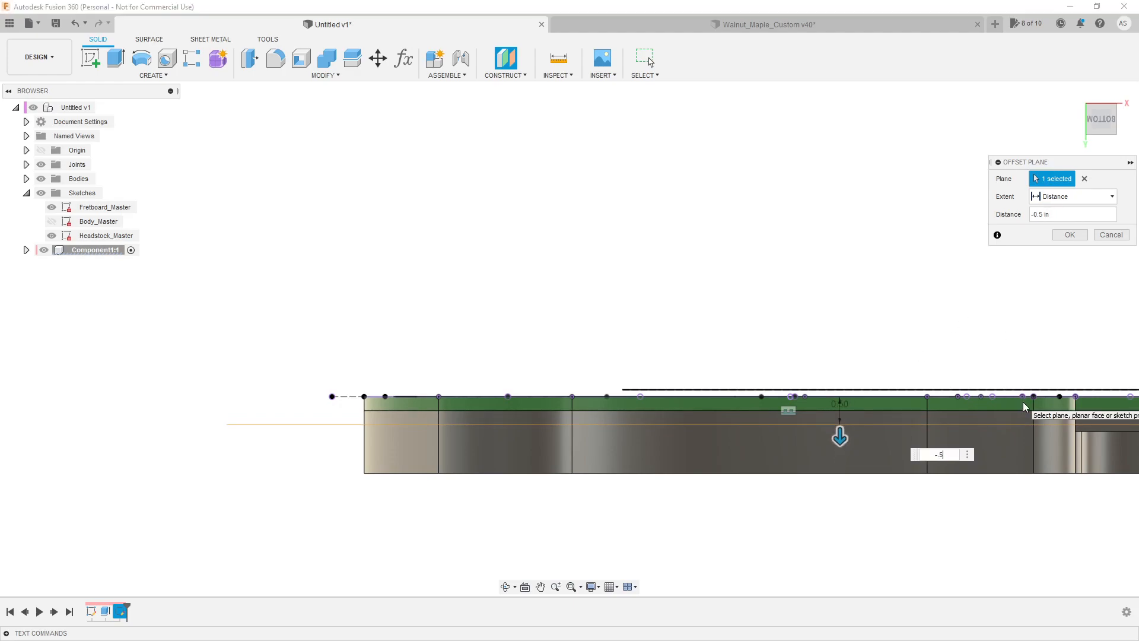
{"action": "key", "text": "Return"}
Start a sketch on the offset plane and project the body's outer edges along the upper side, tail and lower side.
{"action": "mouse_move", "coordinate": [634, 331]}
{"action": "middle_mouse_down", "text": "shift"}
{"action": "mouse_move", "coordinate": [638, 350]}
{"action": "mouse_move", "coordinate": [643, 337]}
{"action": "middle_mouse_up", "text": "shift"}
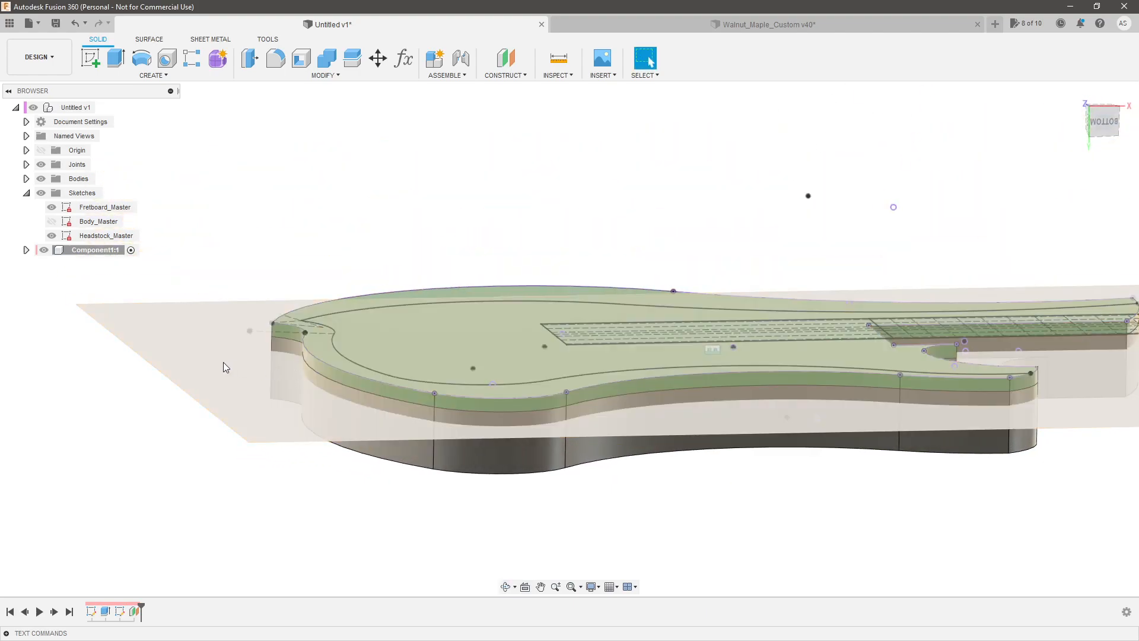
{"action": "scroll", "coordinate": [237, 364], "scroll_direction": "up", "scroll_amount": 3}
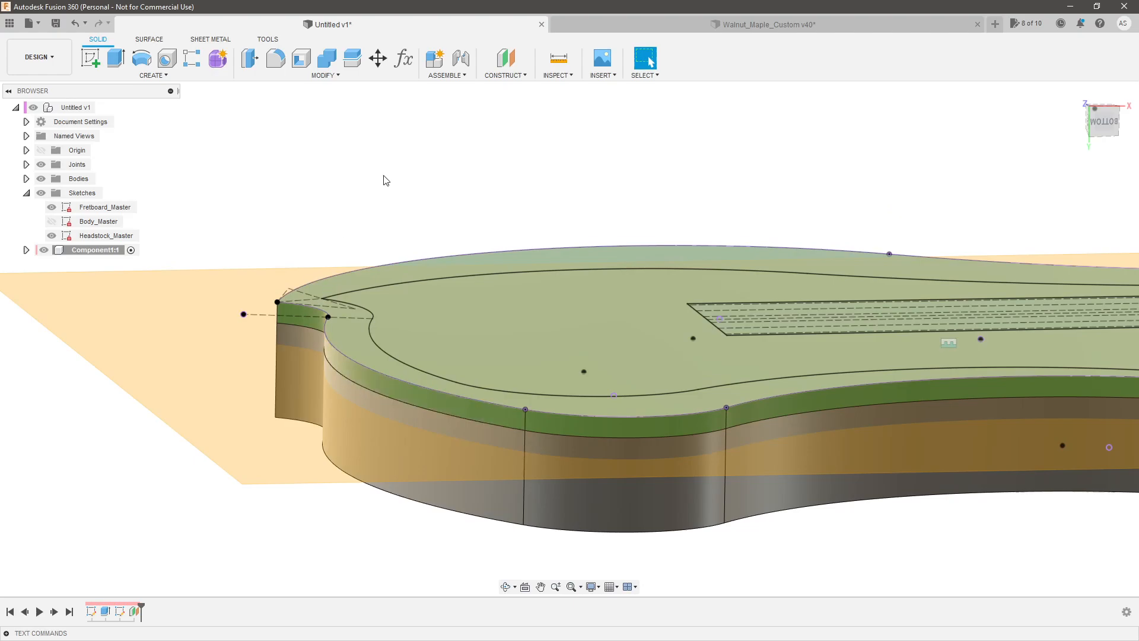
{"action": "left_click", "coordinate": [194, 283]}
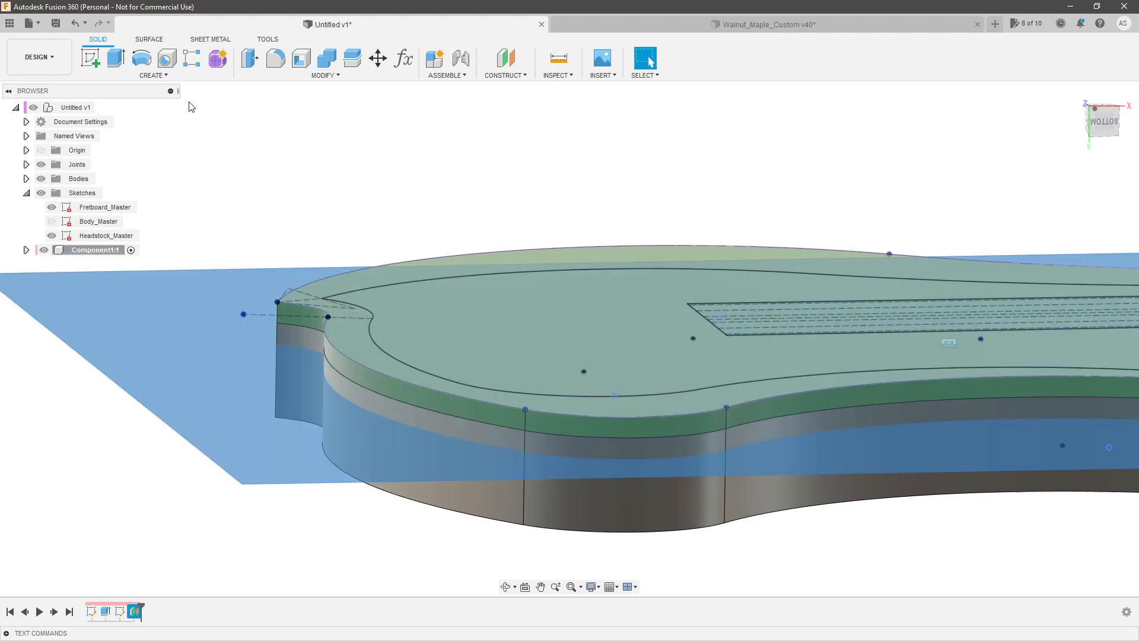
{"action": "left_click", "coordinate": [99, 61]}
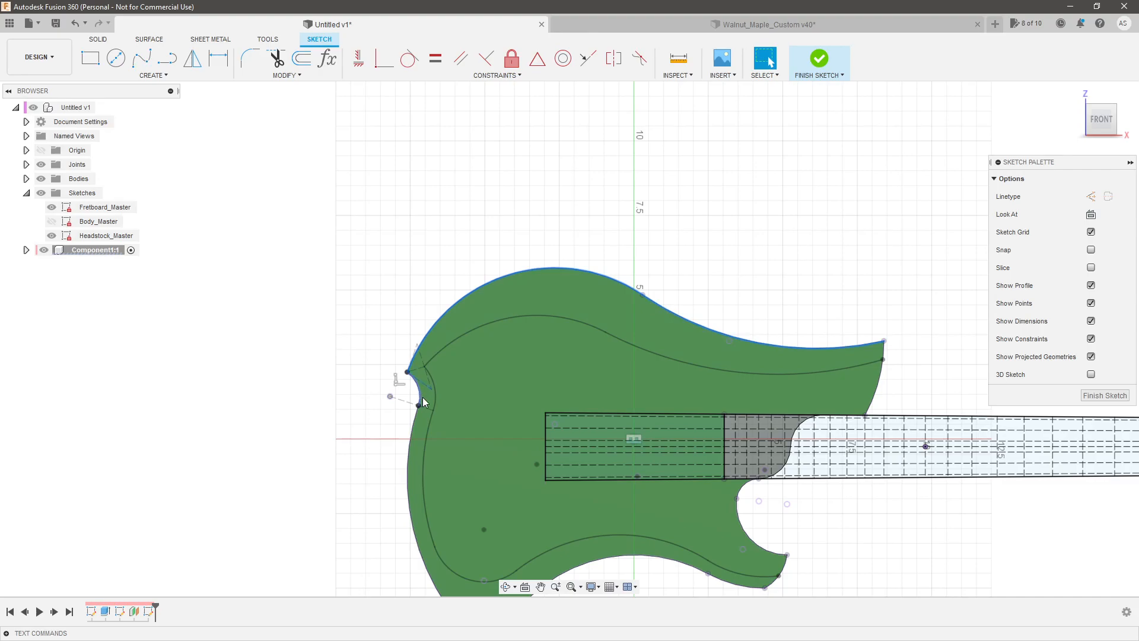
{"action": "scroll", "coordinate": [453, 531], "scroll_direction": "down", "scroll_amount": 2}
{"action": "scroll", "coordinate": [452, 531], "scroll_direction": "up", "scroll_amount": 2}
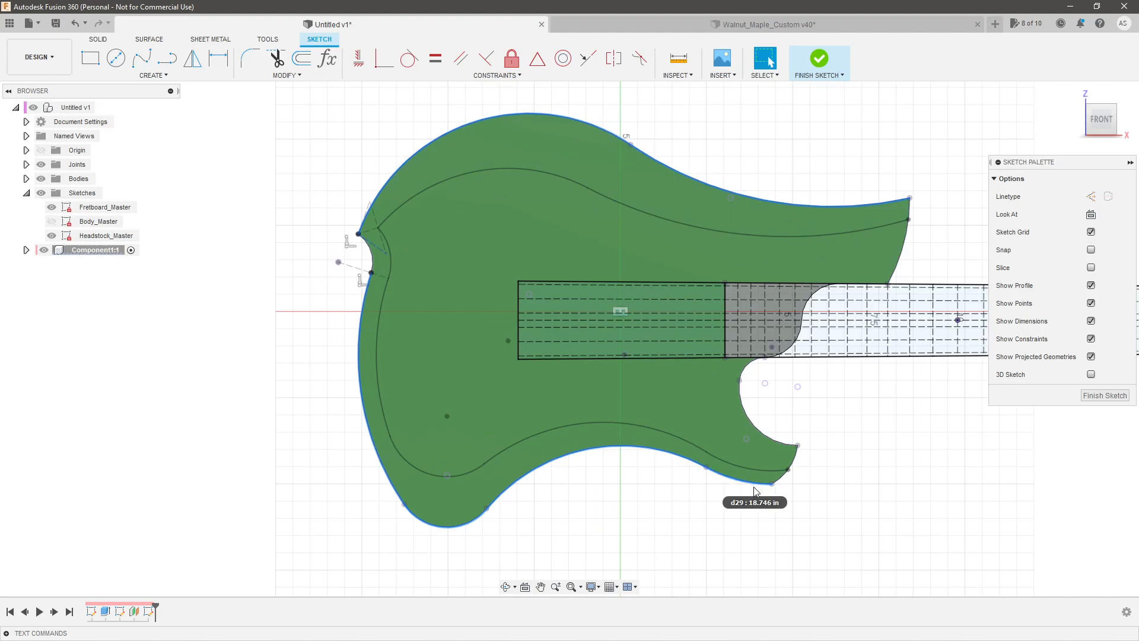
{"action": "key", "text": "p"}
{"action": "key", "text": "Return"}
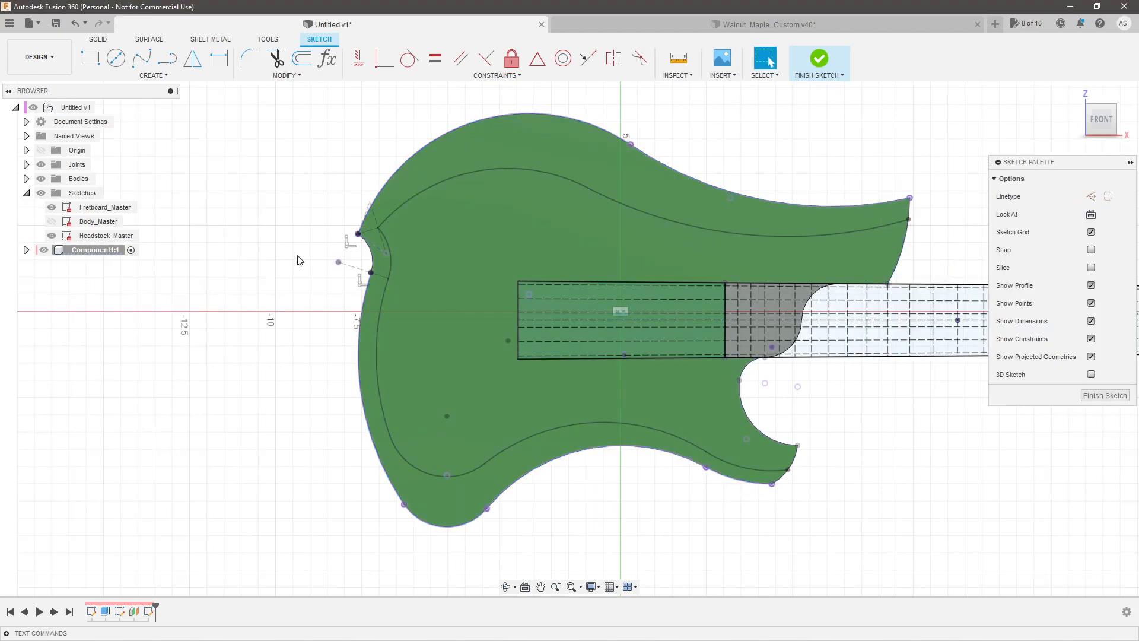
Examine the projected edges from several 3D angles along the lower side, tail corner and tail notch.
{"action": "middle_click_drag", "start_coordinate": [259, 249], "coordinate": [867, 383], "text": "shift"}
{"action": "middle_click_drag", "start_coordinate": [515, 395], "coordinate": [457, 398], "text": "shift"}
{"action": "scroll", "coordinate": [457, 399], "scroll_direction": "up", "scroll_amount": 2}
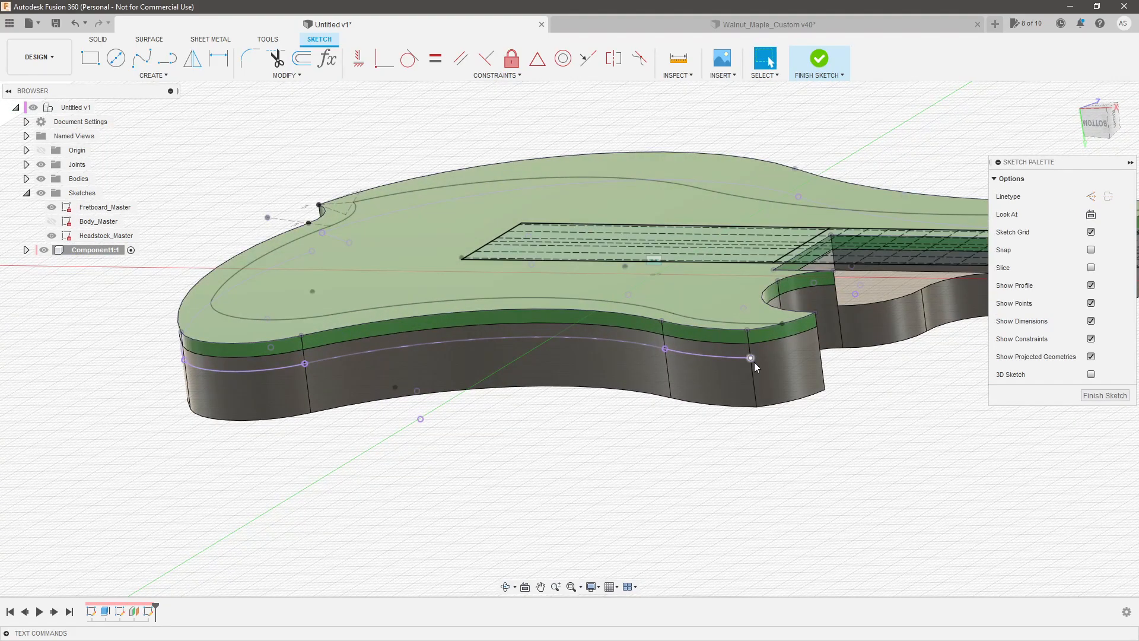
{"action": "scroll", "coordinate": [700, 340], "scroll_direction": "up", "scroll_amount": 2}
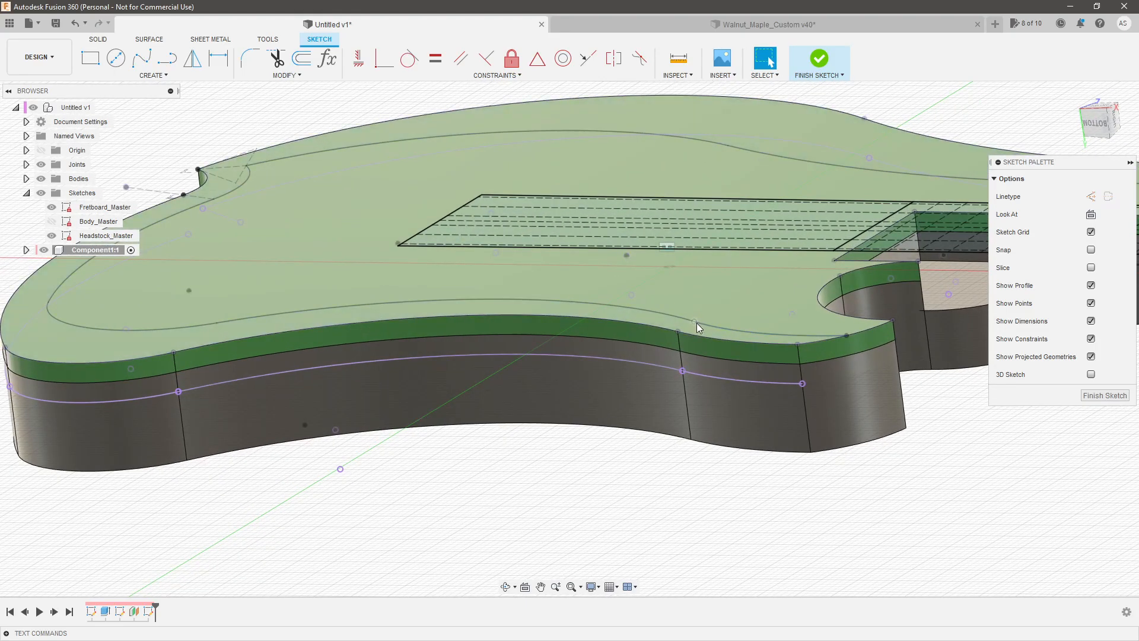
{"action": "scroll", "coordinate": [520, 372], "scroll_direction": "down", "scroll_amount": 2}
{"action": "scroll", "coordinate": [435, 361], "scroll_direction": "up", "scroll_amount": 3}
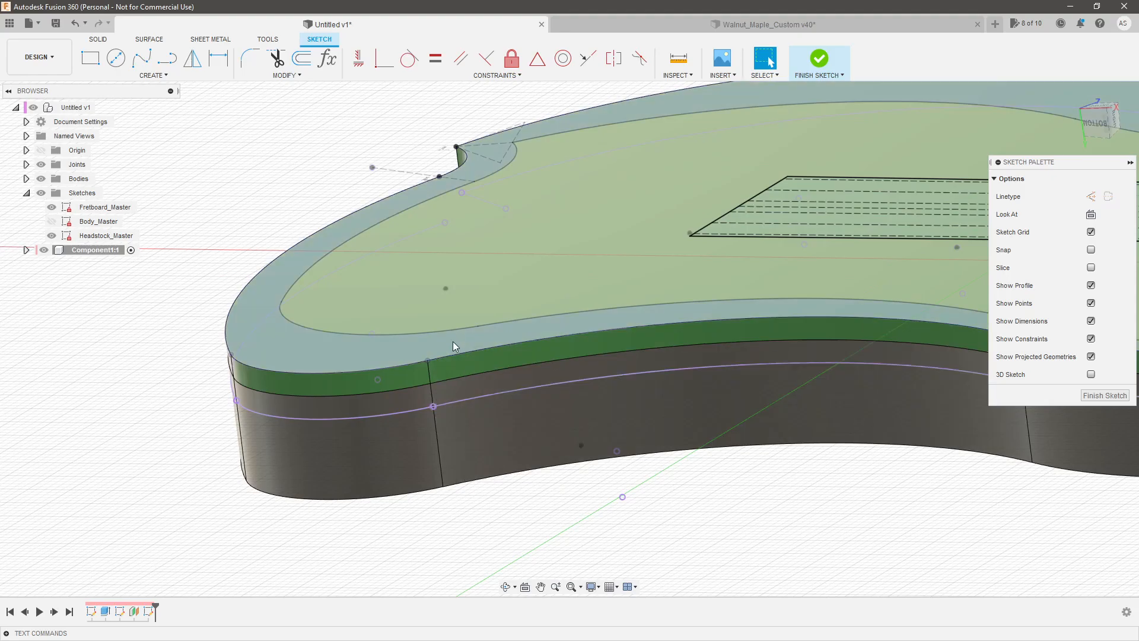
{"action": "scroll", "coordinate": [365, 384], "scroll_direction": "up", "scroll_amount": 2}
{"action": "middle_click_drag", "start_coordinate": [369, 424], "coordinate": [490, 323], "text": "shift"}
{"action": "scroll", "coordinate": [583, 312], "scroll_direction": "up", "scroll_amount": 3}
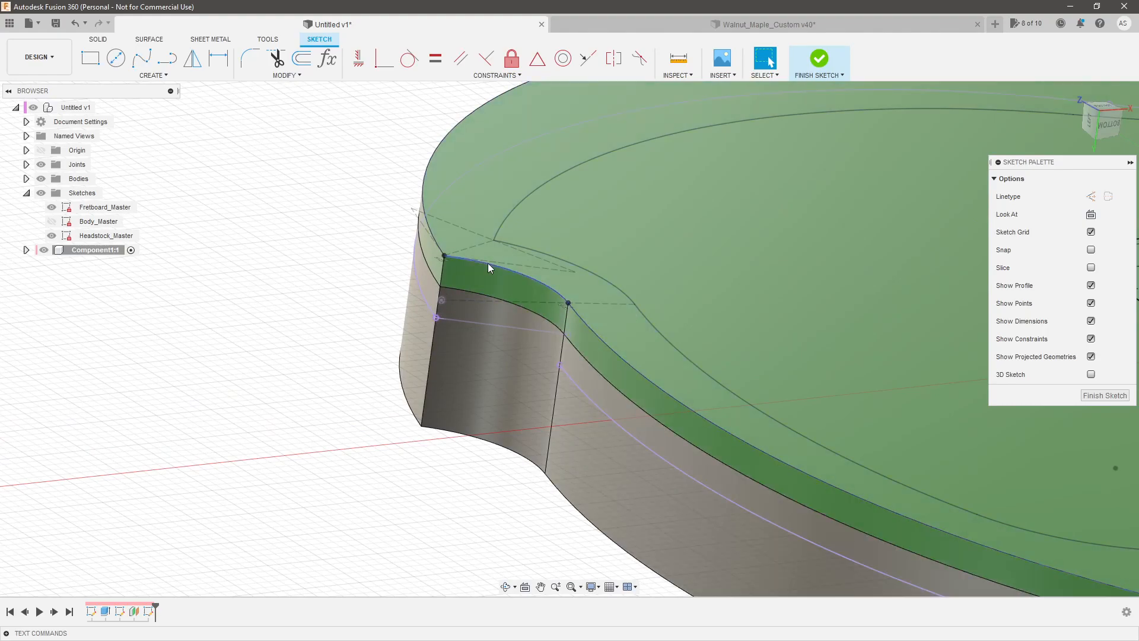
{"action": "scroll", "coordinate": [290, 374], "scroll_direction": "down", "scroll_amount": 5}
{"action": "middle_click_drag", "start_coordinate": [559, 438], "coordinate": [642, 437], "text": "shift"}
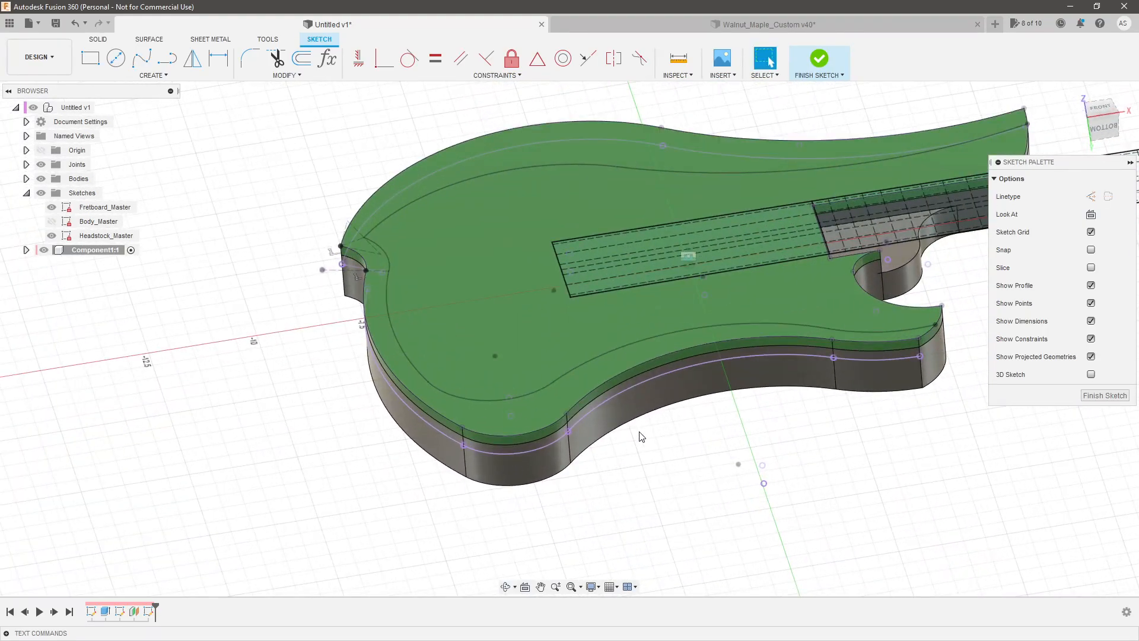
Finish the sketch of projected edges on the offset plane.
{"action": "left_click", "coordinate": [147, 613]}
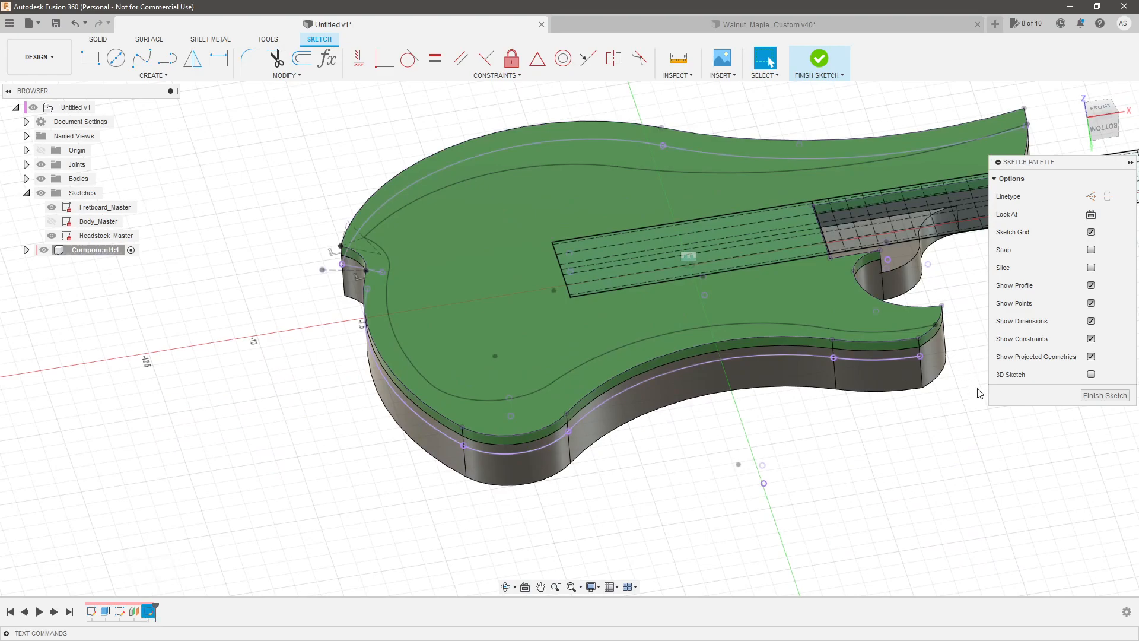
{"action": "left_click", "coordinate": [1104, 395]}
{"action": "left_click", "coordinate": [159, 607]}
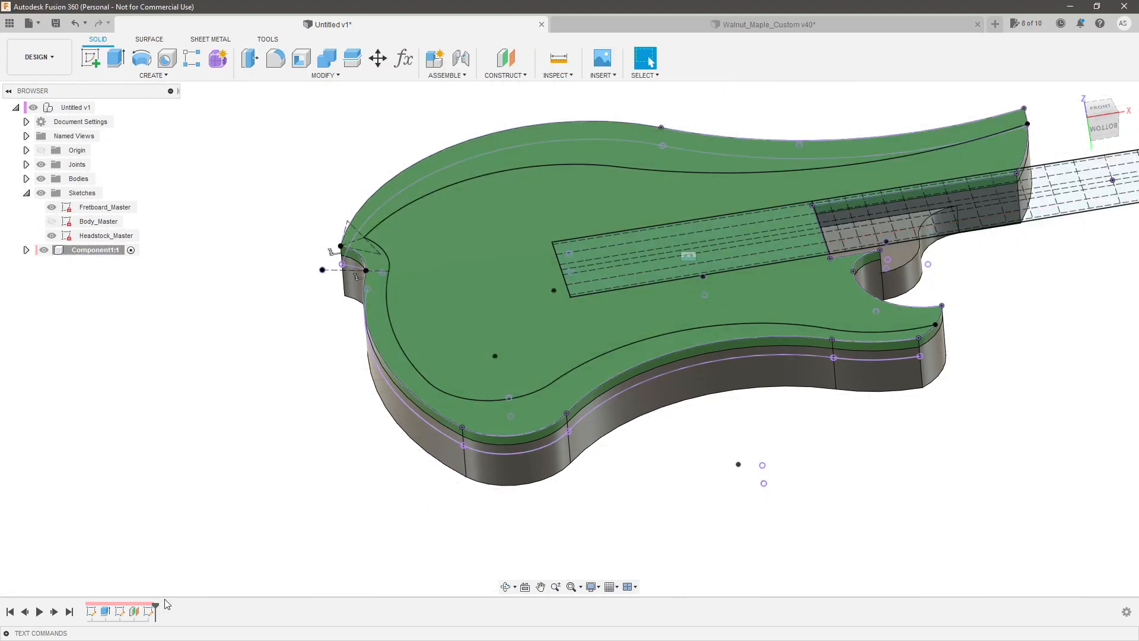
{"action": "double_click", "coordinate": [148, 611]}
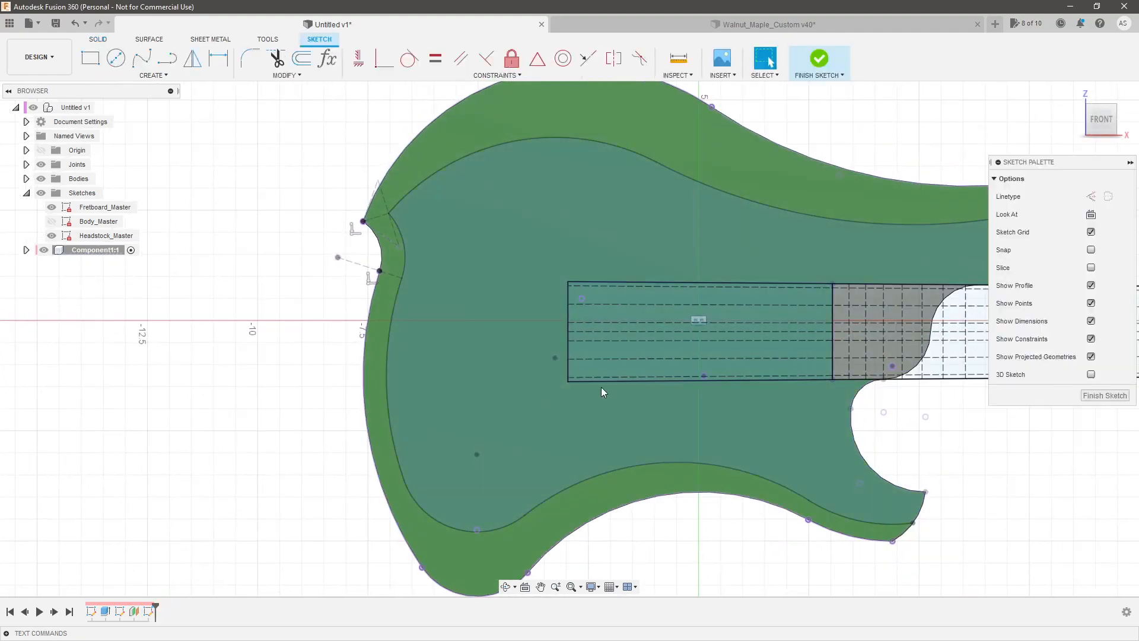
{"action": "left_click", "coordinate": [1105, 395]}
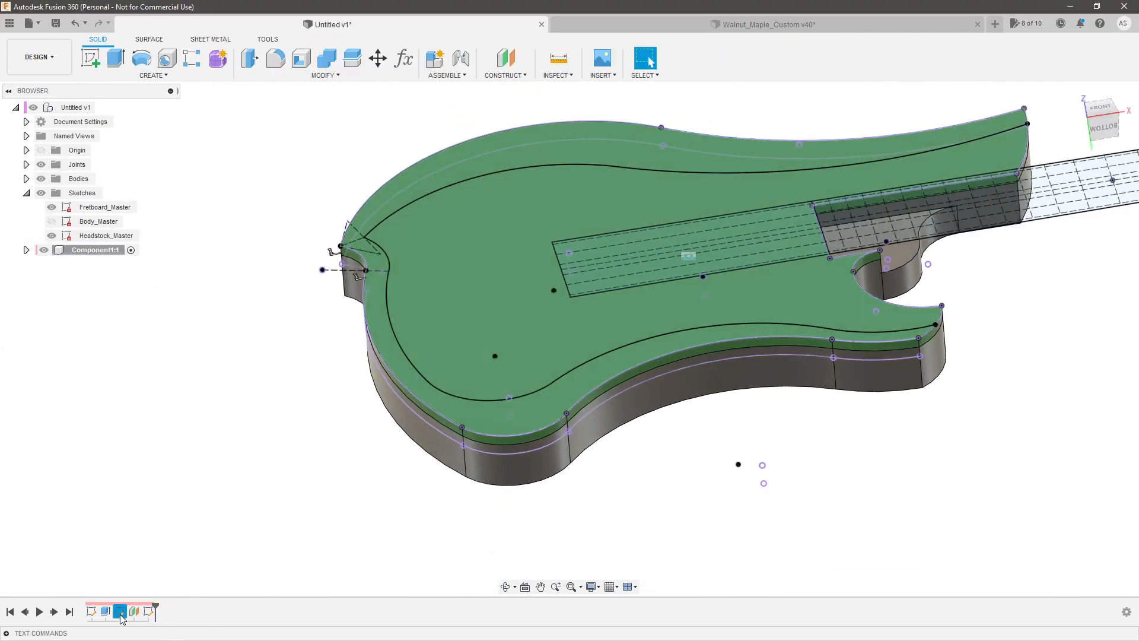
Reopen the inner contour sketch and place points at the curve junctions near the lower horn and the lower tail corner.
{"action": "scroll", "coordinate": [366, 323], "scroll_direction": "down", "scroll_amount": 2}
{"action": "scroll", "coordinate": [422, 268], "scroll_direction": "up", "scroll_amount": 1}
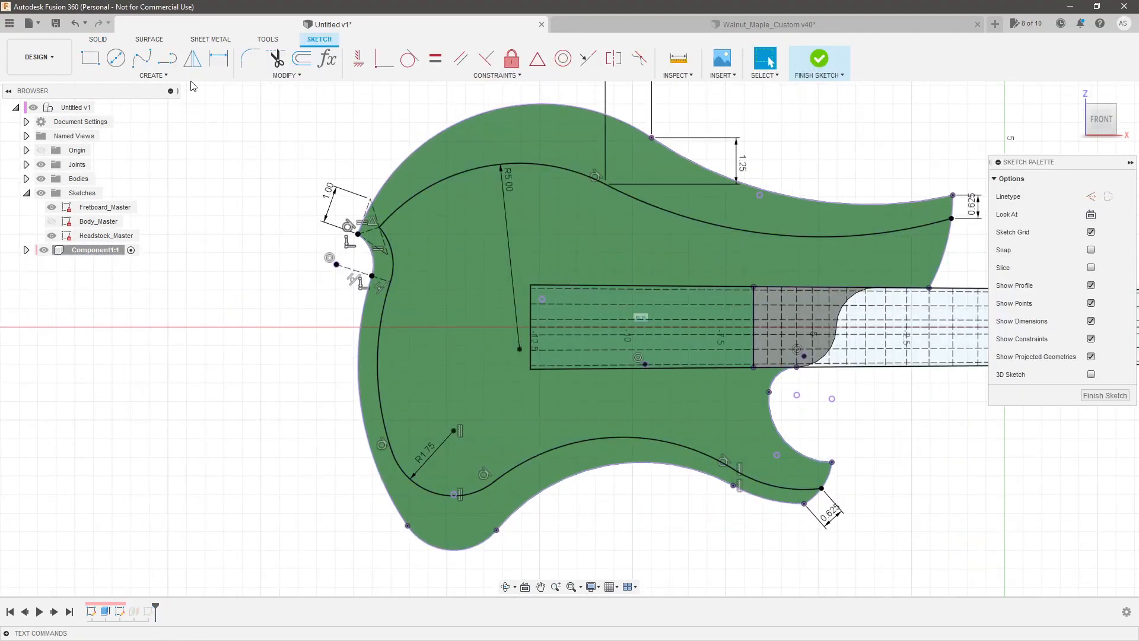
{"action": "left_click", "coordinate": [183, 76]}
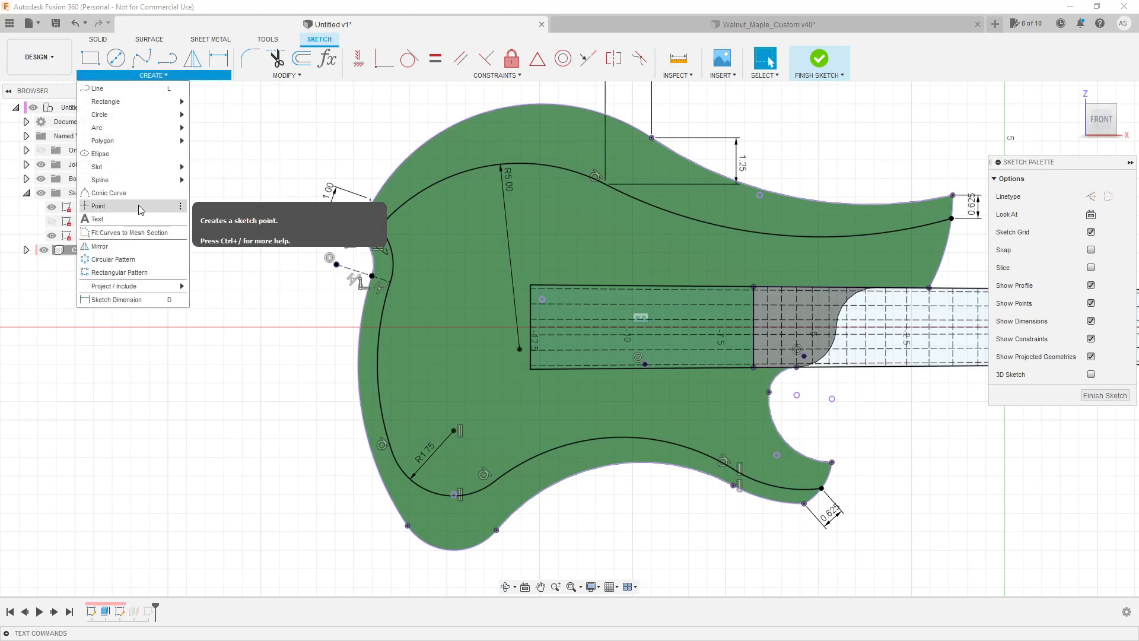
{"action": "left_click", "coordinate": [118, 206]}
{"action": "scroll", "coordinate": [801, 517], "scroll_direction": "up", "scroll_amount": 5}
{"action": "middle_click_drag", "start_coordinate": [712, 463], "coordinate": [712, 399], "text": "shift"}
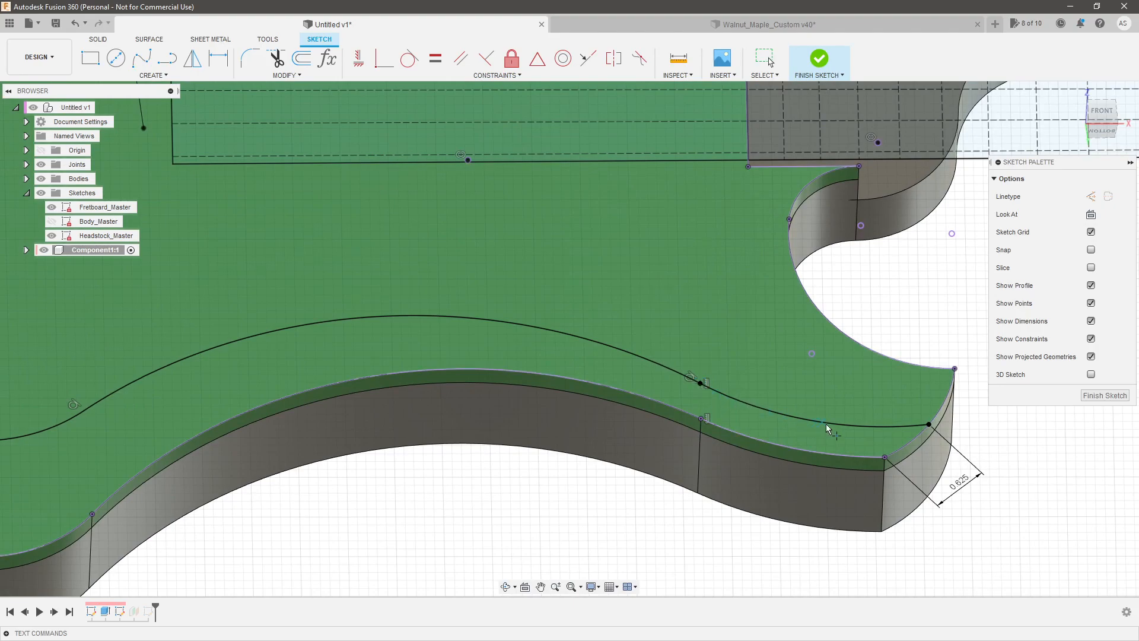
{"action": "scroll", "coordinate": [823, 468], "scroll_direction": "down", "scroll_amount": 3}
{"action": "scroll", "coordinate": [822, 462], "scroll_direction": "up", "scroll_amount": 3}
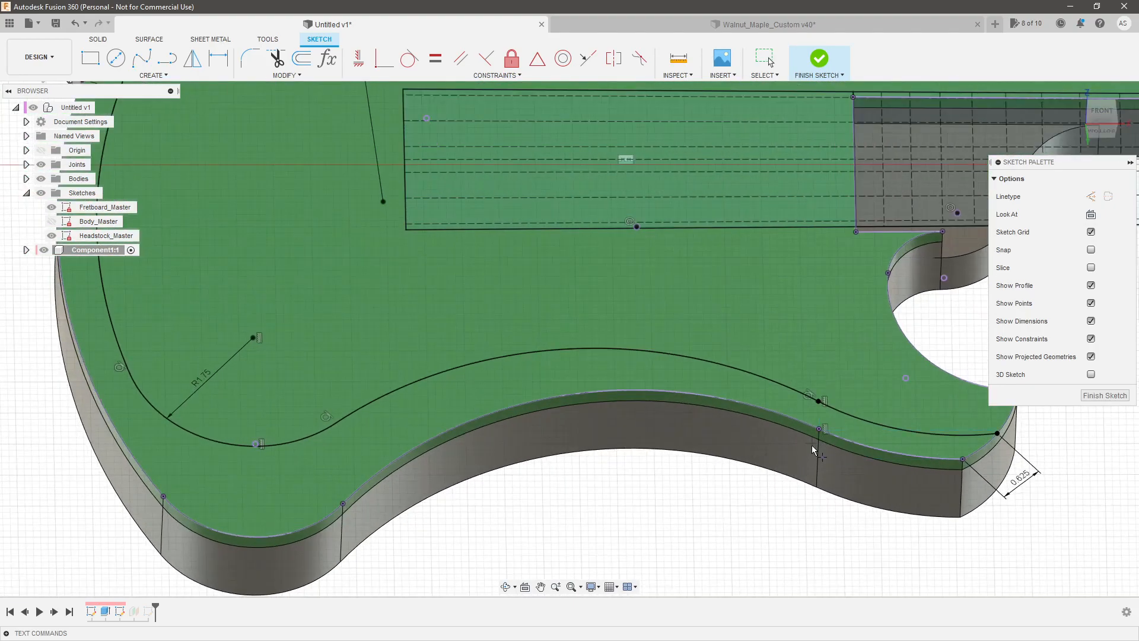
{"action": "scroll", "coordinate": [812, 443], "scroll_direction": "down", "scroll_amount": 3}
{"action": "scroll", "coordinate": [470, 447], "scroll_direction": "up", "scroll_amount": 2}
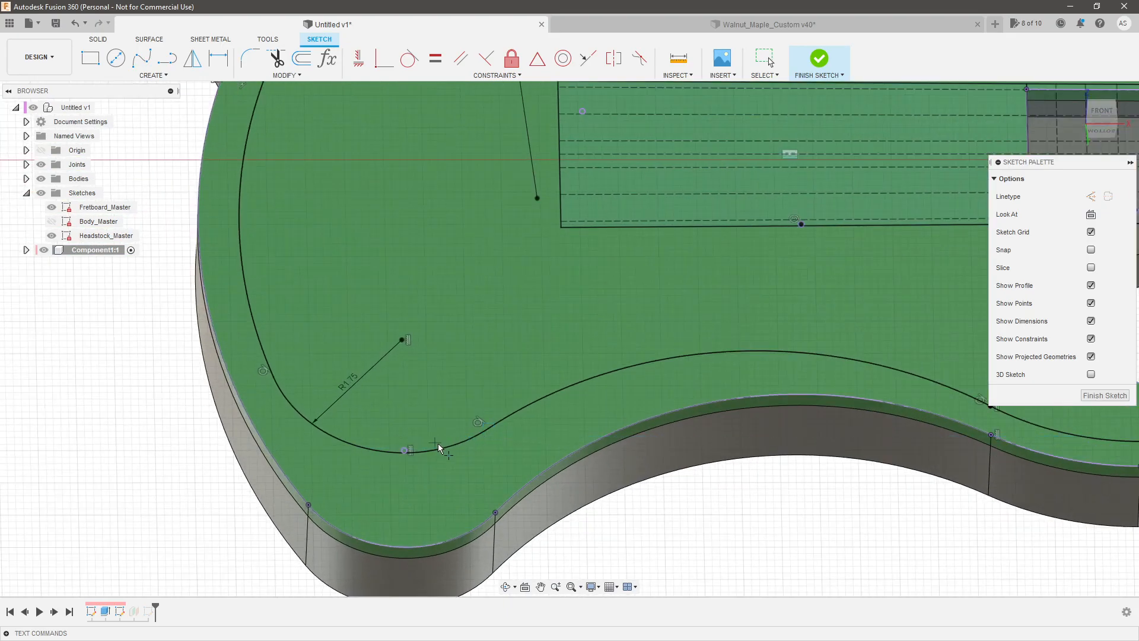
{"action": "left_click", "coordinate": [488, 429]}
Place sketch points at the inner contour's curve junctions beside the tail notch and at the upper waist.
{"action": "scroll", "coordinate": [569, 463], "scroll_direction": "down", "scroll_amount": 3}
{"action": "middle_click_drag", "start_coordinate": [395, 393], "coordinate": [436, 272], "text": "shift"}
{"action": "scroll", "coordinate": [429, 421], "scroll_direction": "up", "scroll_amount": 5}
{"action": "left_click", "coordinate": [475, 403]}
{"action": "scroll", "coordinate": [344, 407], "scroll_direction": "down", "scroll_amount": 4}
{"action": "scroll", "coordinate": [611, 249], "scroll_direction": "up", "scroll_amount": 1}
{"action": "left_click", "coordinate": [651, 241]}
{"action": "scroll", "coordinate": [392, 276], "scroll_direction": "down", "scroll_amount": 3}
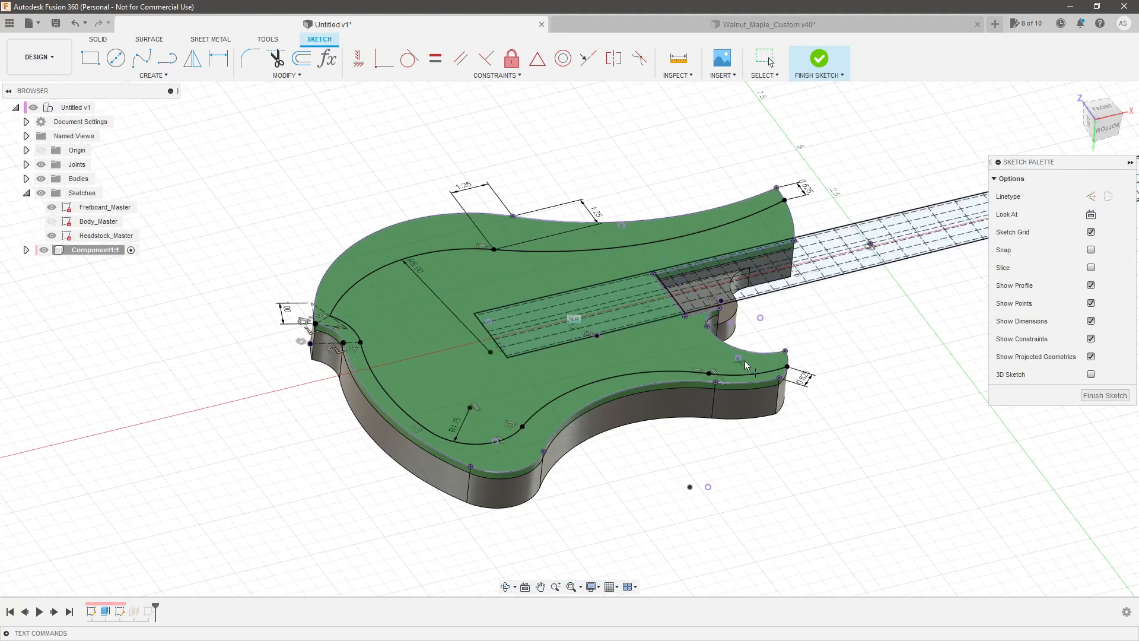
Compare the inner contour's points with the vertices of the cap's outer edge along the lower side, tail corner and notch.
{"action": "scroll", "coordinate": [754, 376], "scroll_direction": "up", "scroll_amount": 5}
{"action": "middle_click_drag", "start_coordinate": [837, 360], "coordinate": [820, 359], "text": "shift"}
{"action": "scroll", "coordinate": [702, 347], "scroll_direction": "down", "scroll_amount": 3}
{"action": "scroll", "coordinate": [610, 308], "scroll_direction": "up", "scroll_amount": 4}
{"action": "scroll", "coordinate": [502, 331], "scroll_direction": "down", "scroll_amount": 3}
{"action": "scroll", "coordinate": [279, 379], "scroll_direction": "up", "scroll_amount": 4}
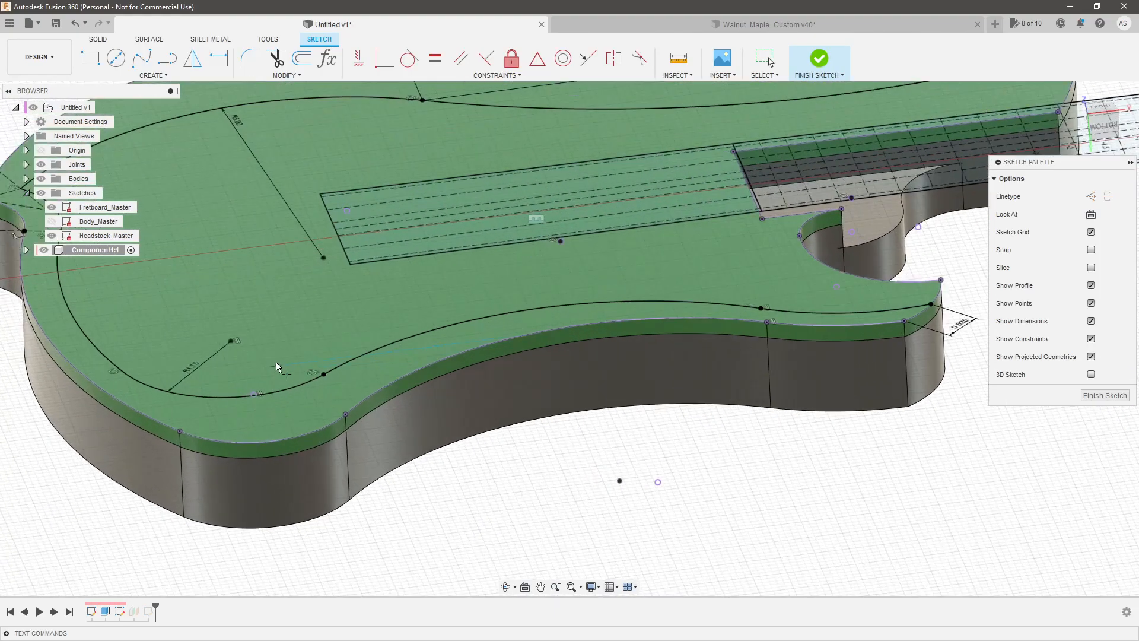
{"action": "scroll", "coordinate": [287, 408], "scroll_direction": "up", "scroll_amount": 2}
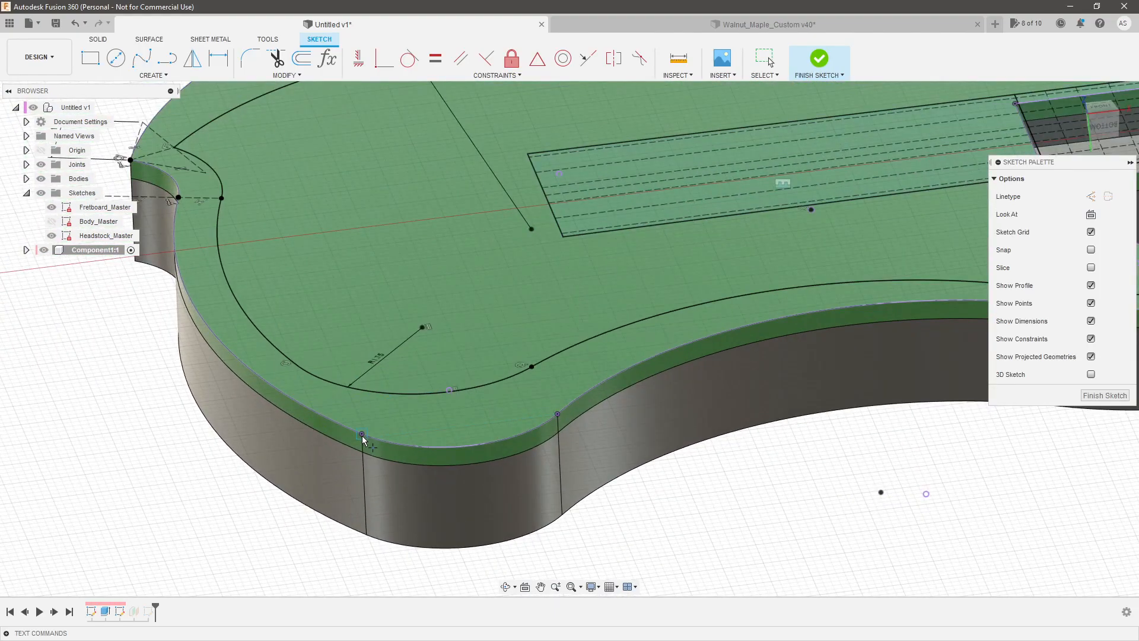
{"action": "scroll", "coordinate": [361, 435], "scroll_direction": "up", "scroll_amount": 2}
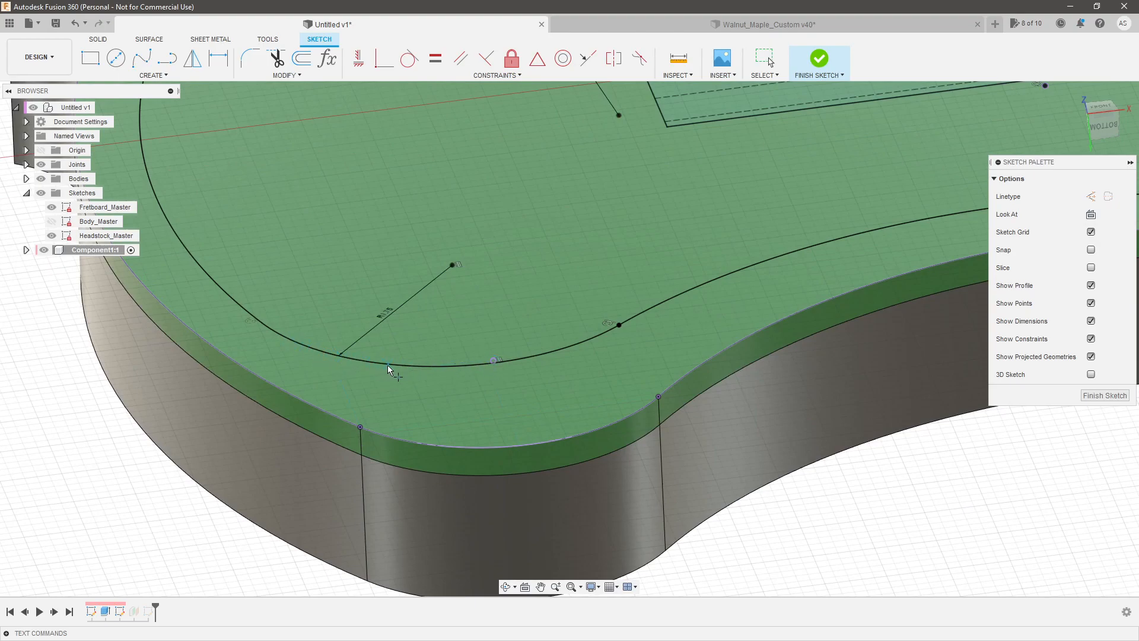
{"action": "scroll", "coordinate": [597, 418], "scroll_direction": "down", "scroll_amount": 5}
{"action": "scroll", "coordinate": [382, 291], "scroll_direction": "up", "scroll_amount": 4}
{"action": "mouse_move", "coordinate": [418, 335]}
{"action": "middle_mouse_down", "text": "shift"}
{"action": "mouse_move", "coordinate": [439, 301]}
{"action": "mouse_move", "coordinate": [541, 321]}
{"action": "middle_mouse_up", "text": "shift"}
Finish the inner contour sketch and reopen the offset-plane sketch to check its projected edges along the lower side and tail notch.
{"action": "left_click", "coordinate": [1119, 394]}
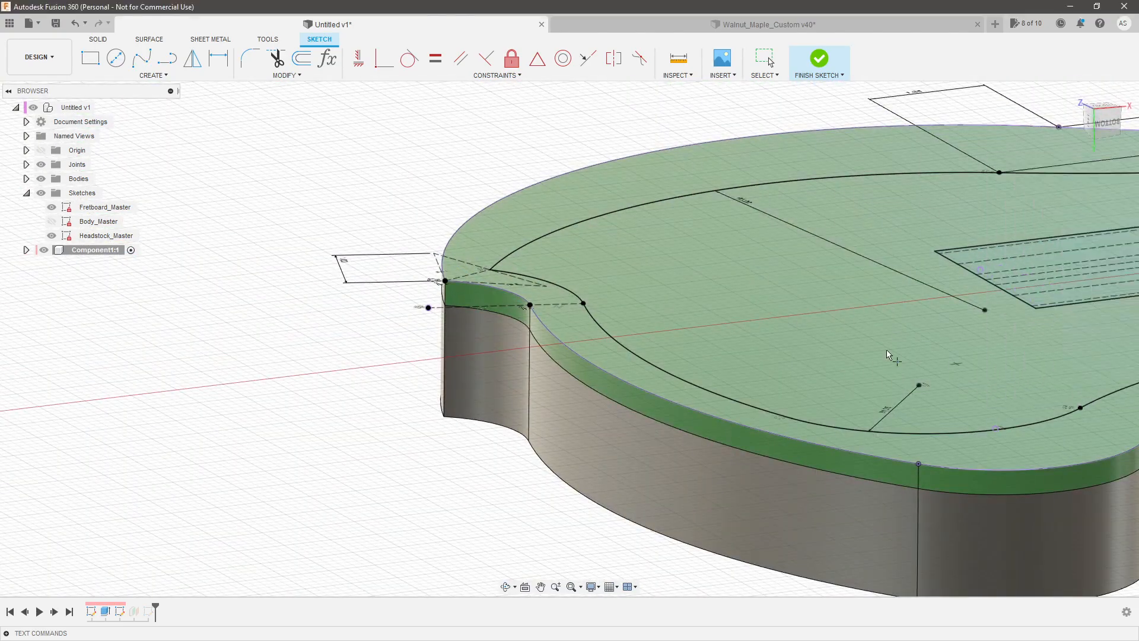
{"action": "scroll", "coordinate": [356, 317], "scroll_direction": "down", "scroll_amount": 5}
{"action": "scroll", "coordinate": [696, 335], "scroll_direction": "up", "scroll_amount": 2}
{"action": "middle_click_drag", "start_coordinate": [696, 336], "coordinate": [593, 453], "text": "shift"}
{"action": "double_click", "coordinate": [150, 611]}
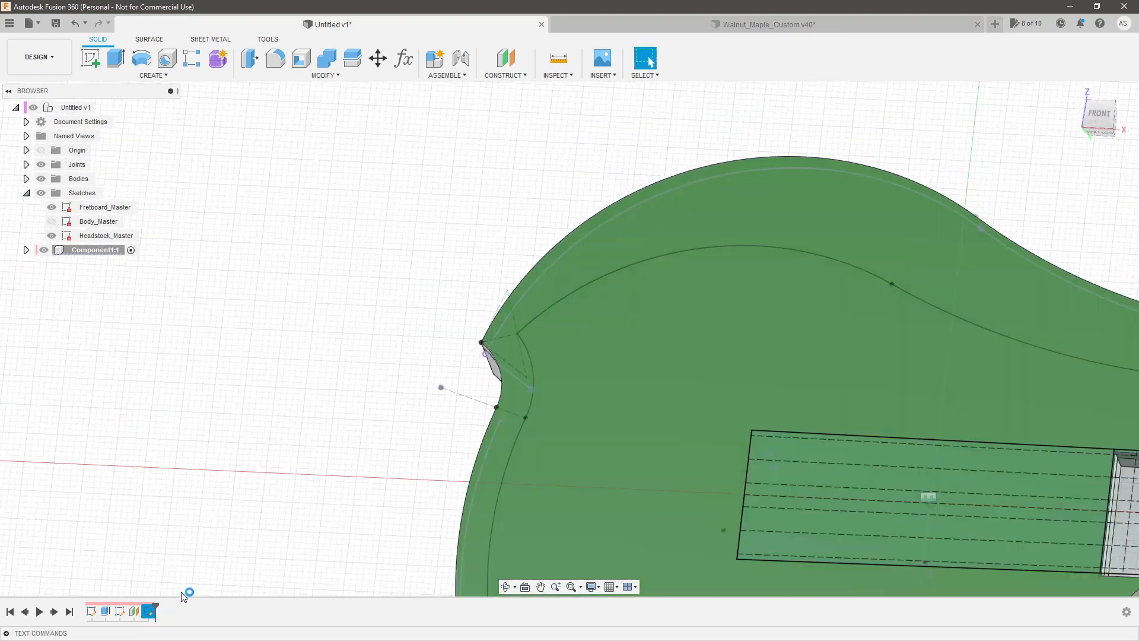
{"action": "scroll", "coordinate": [323, 247], "scroll_direction": "down", "scroll_amount": 3}
{"action": "scroll", "coordinate": [522, 475], "scroll_direction": "up", "scroll_amount": 6}
{"action": "mouse_move", "coordinate": [549, 466]}
{"action": "middle_mouse_down", "text": "shift"}
{"action": "mouse_move", "coordinate": [543, 415]}
{"action": "mouse_move", "coordinate": [493, 387]}
{"action": "middle_mouse_up", "text": "shift"}
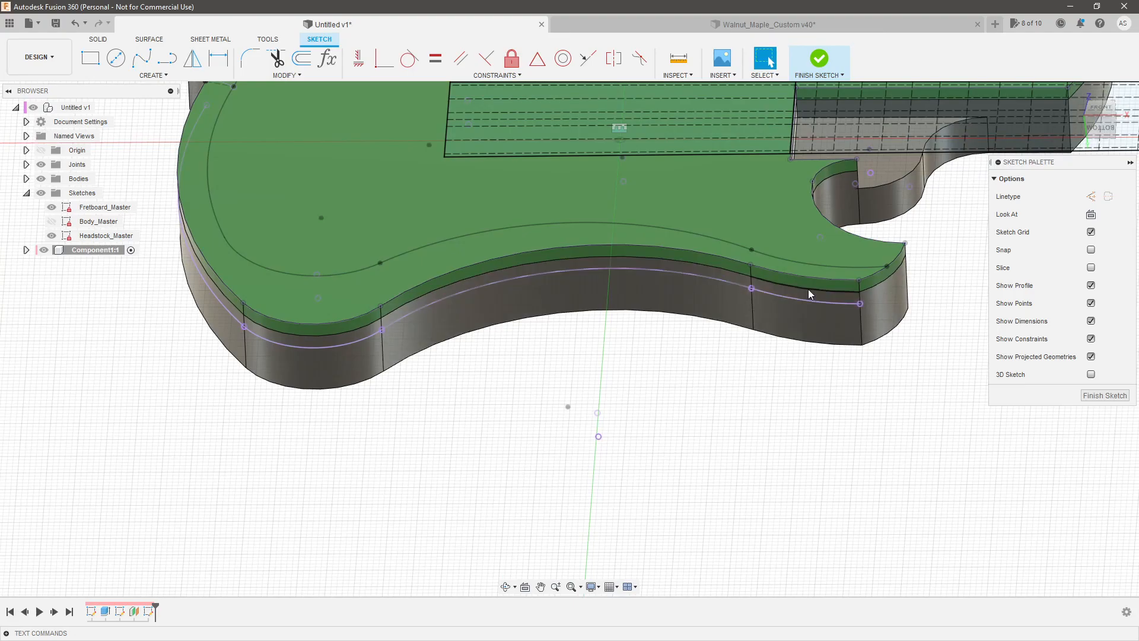
{"action": "middle_click_drag", "start_coordinate": [375, 305], "coordinate": [478, 342], "text": "shift"}
{"action": "scroll", "coordinate": [470, 262], "scroll_direction": "up", "scroll_amount": 3}
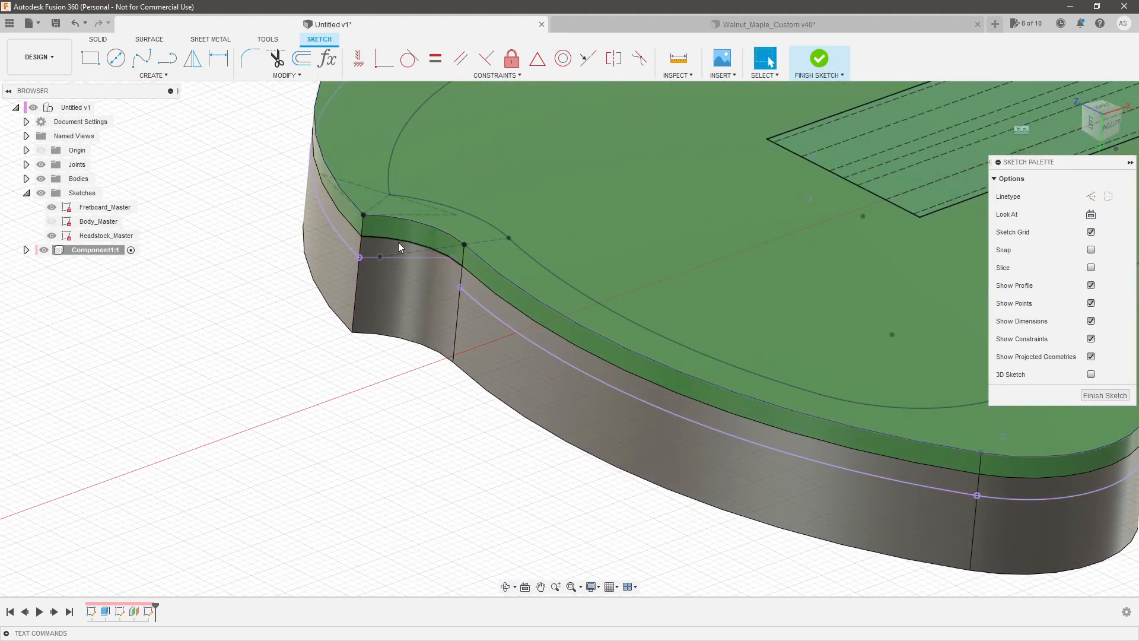
Return from the offset-plane sketch to the inner contour sketch, place a point at the curve junction beside the tail notch's upper corner, and finish it.
{"action": "left_click", "coordinate": [1091, 395]}
{"action": "double_click", "coordinate": [119, 611]}
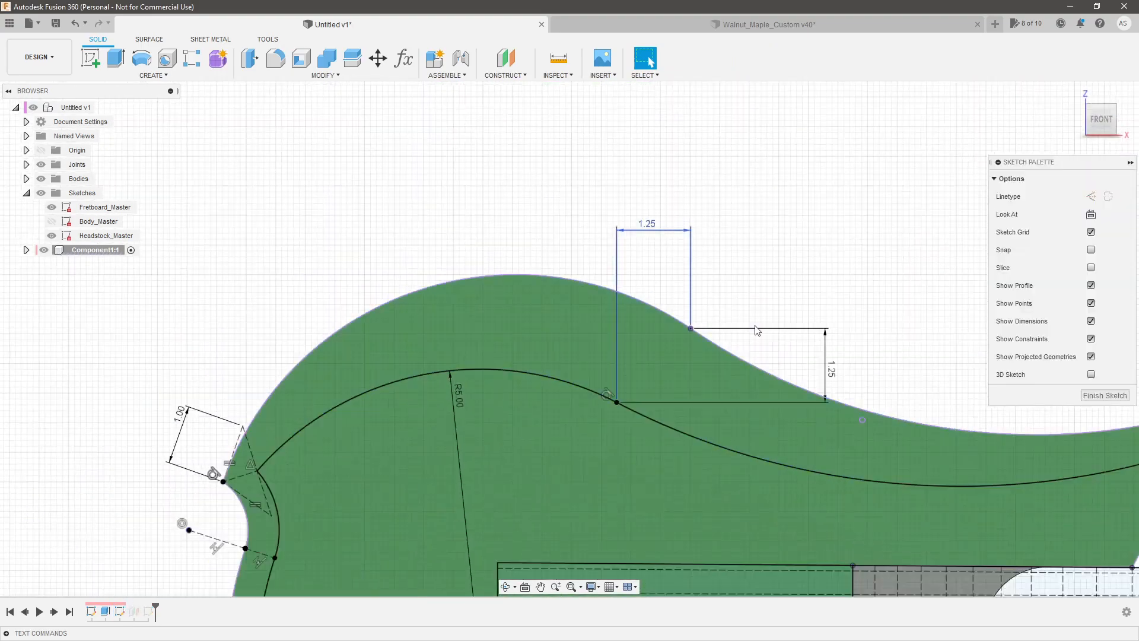
{"action": "left_click", "coordinate": [153, 75]}
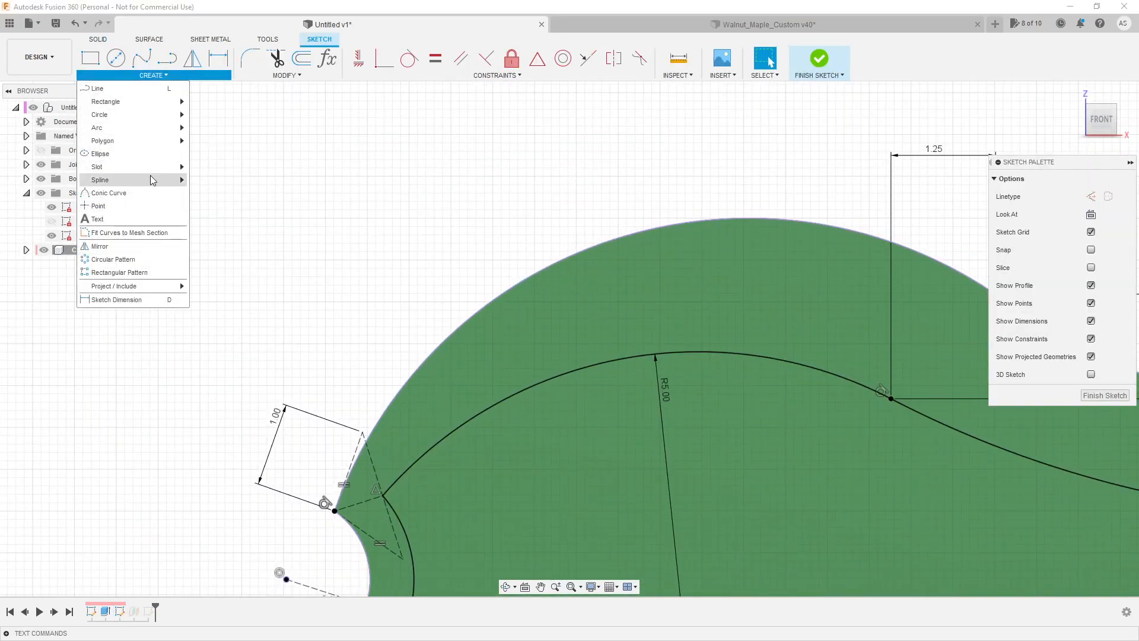
{"action": "left_click", "coordinate": [139, 213]}
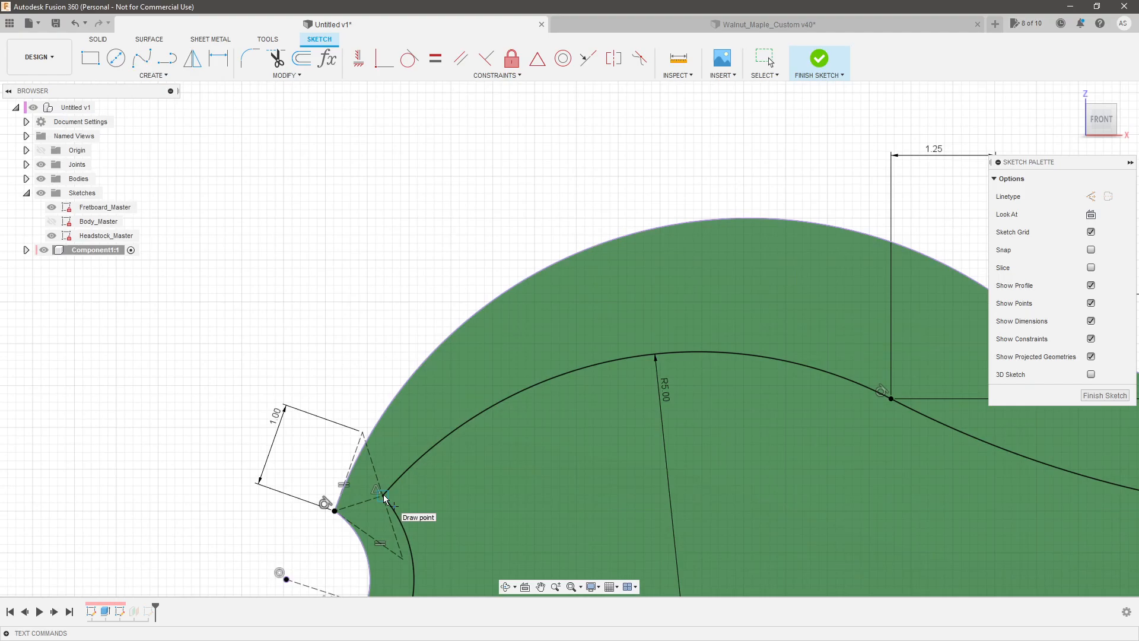
{"action": "left_click", "coordinate": [384, 495]}
{"action": "scroll", "coordinate": [279, 266], "scroll_direction": "down", "scroll_amount": 3}
{"action": "scroll", "coordinate": [362, 440], "scroll_direction": "up", "scroll_amount": 2}
{"action": "left_click", "coordinate": [1098, 396]}
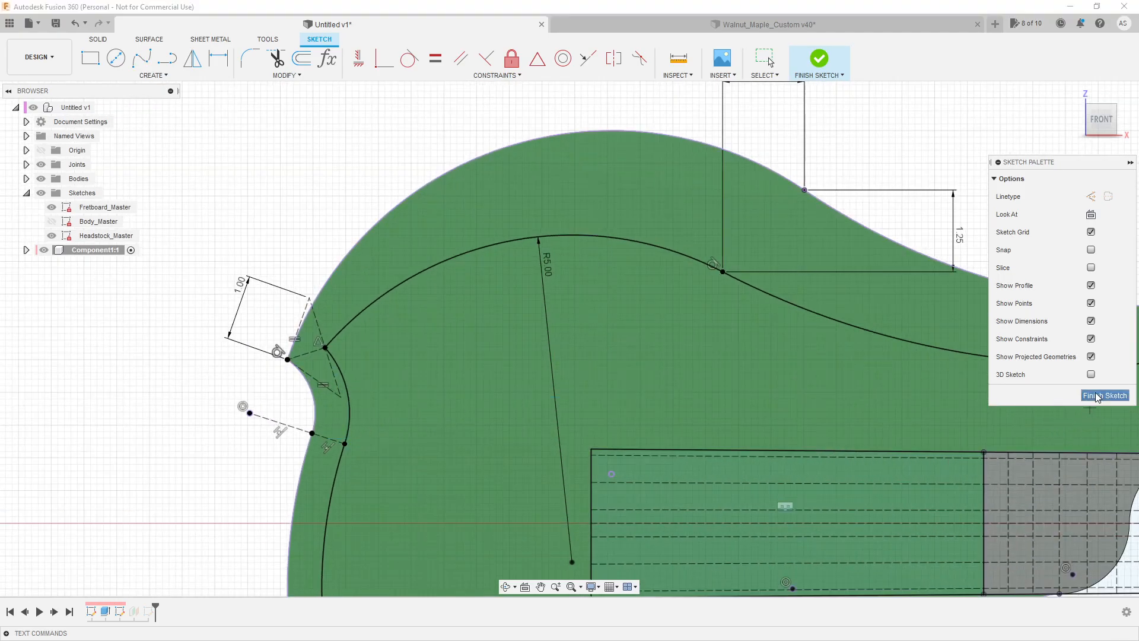
Compare the inner contour's points with the outer edge vertices and the projected offset-plane points around the tail, waist and upper horn.
{"action": "scroll", "coordinate": [474, 350], "scroll_direction": "down", "scroll_amount": 3}
{"action": "scroll", "coordinate": [415, 386], "scroll_direction": "up", "scroll_amount": 2}
{"action": "middle_click_drag", "start_coordinate": [409, 386], "coordinate": [415, 279], "text": "shift"}
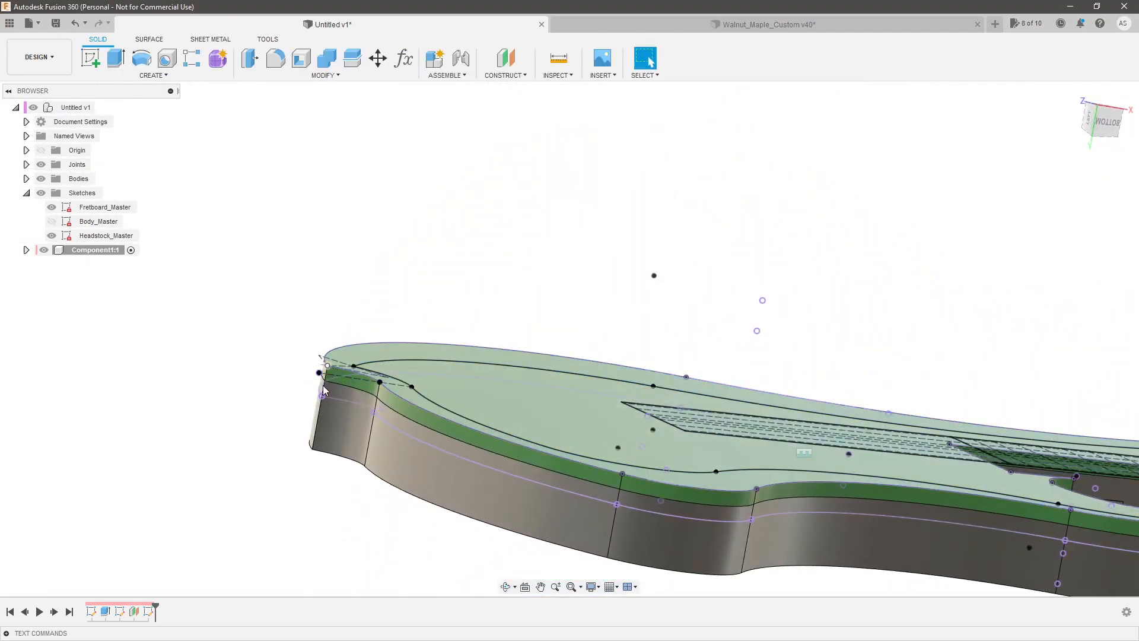
{"action": "middle_click_drag", "start_coordinate": [552, 372], "coordinate": [496, 402], "text": "shift"}
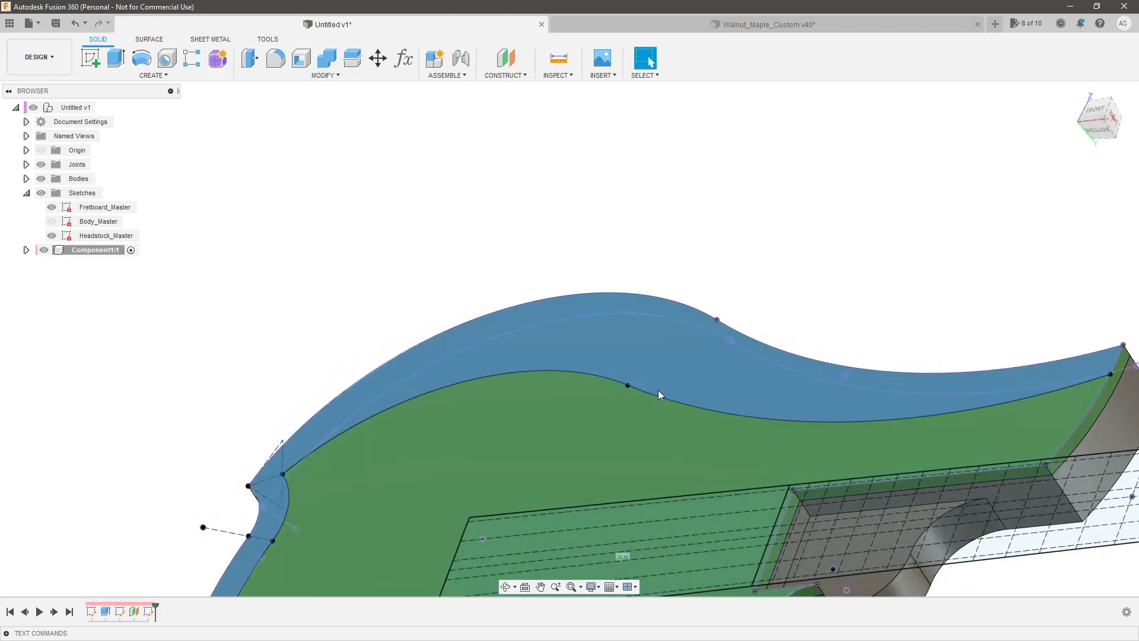
{"action": "scroll", "coordinate": [700, 326], "scroll_direction": "down", "scroll_amount": 3}
{"action": "scroll", "coordinate": [857, 330], "scroll_direction": "up", "scroll_amount": 4}
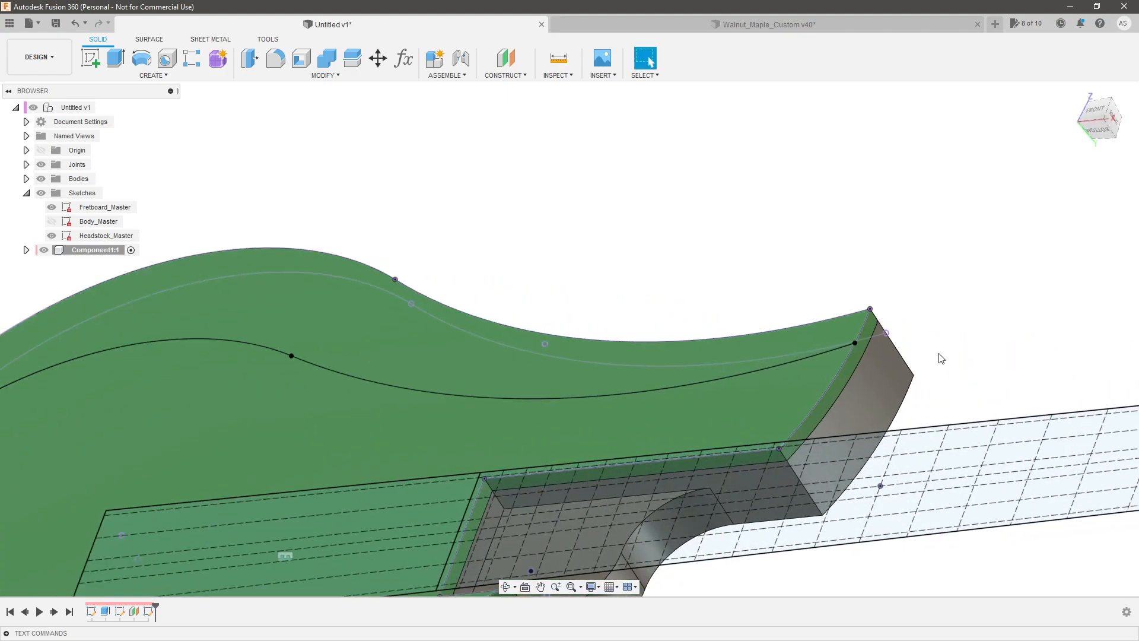
{"action": "mouse_move", "coordinate": [915, 328]}
{"action": "middle_mouse_down", "text": "shift"}
{"action": "mouse_move", "coordinate": [920, 304]}
{"action": "mouse_move", "coordinate": [895, 321]}
{"action": "mouse_move", "coordinate": [925, 321]}
{"action": "middle_mouse_up", "text": "shift"}
{"action": "scroll", "coordinate": [925, 321], "scroll_direction": "down", "scroll_amount": 3}
{"action": "scroll", "coordinate": [927, 325], "scroll_direction": "down", "scroll_amount": 3}
{"action": "scroll", "coordinate": [708, 475], "scroll_direction": "up", "scroll_amount": 4}
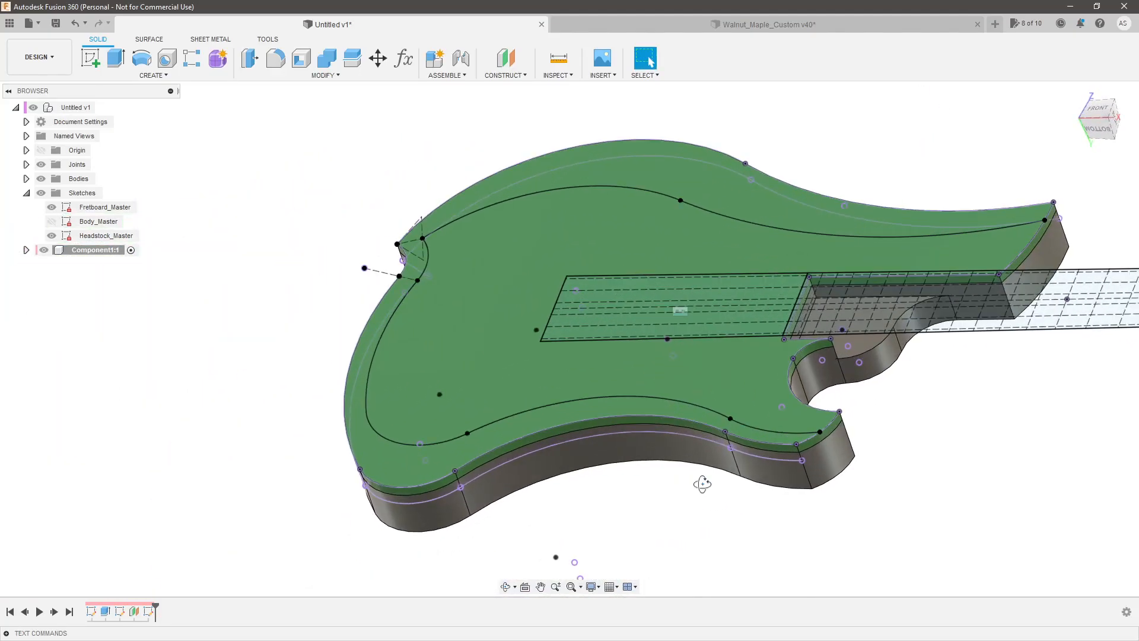
{"action": "middle_click_drag", "start_coordinate": [702, 490], "coordinate": [666, 476], "text": "shift"}
{"action": "scroll", "coordinate": [392, 458], "scroll_direction": "up", "scroll_amount": 3}
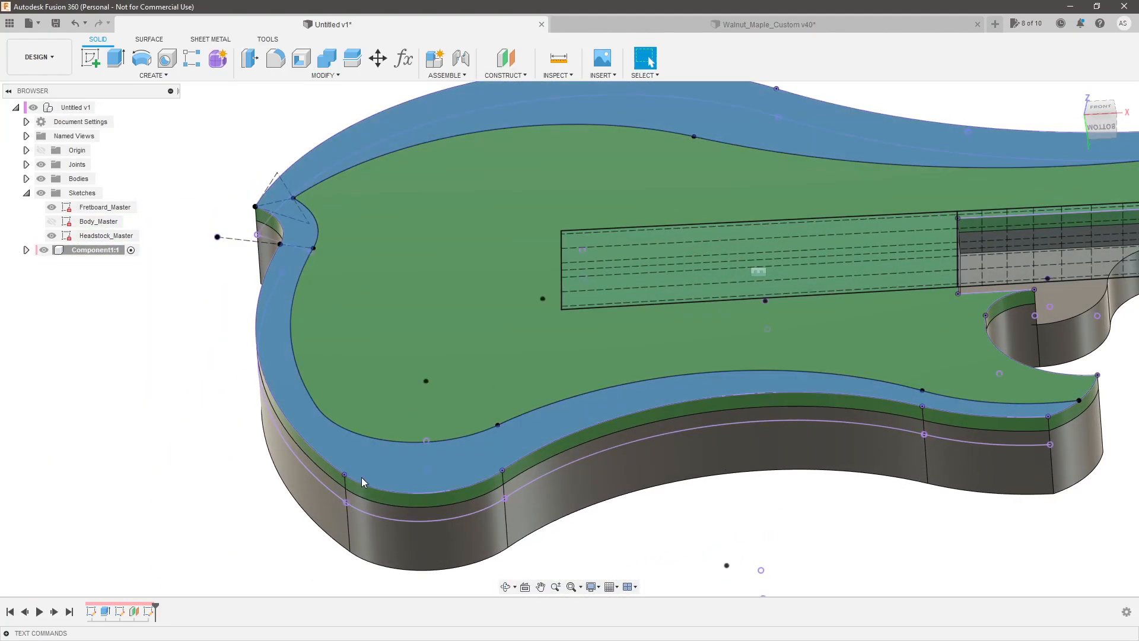
{"action": "scroll", "coordinate": [570, 450], "scroll_direction": "down", "scroll_amount": 3}
{"action": "middle_click_drag", "start_coordinate": [754, 511], "coordinate": [595, 463], "text": "shift"}
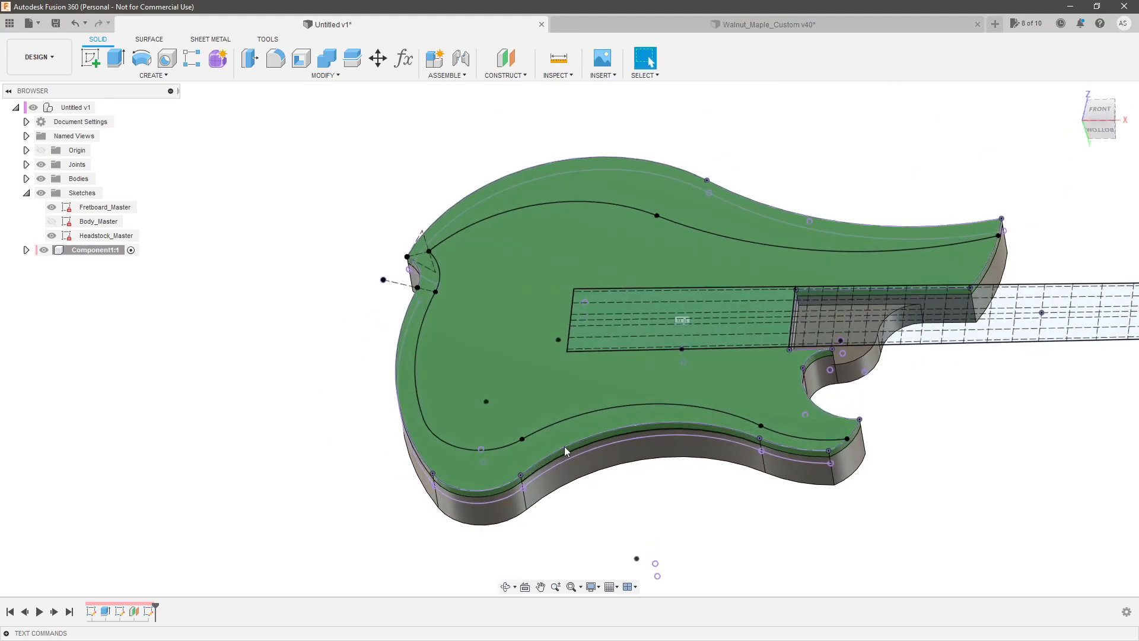
Examine where the inner contour meets the cap's outer edge at the lower and upper horn tips.
{"action": "scroll", "coordinate": [928, 445], "scroll_direction": "up", "scroll_amount": 5}
{"action": "mouse_move", "coordinate": [908, 432]}
{"action": "middle_mouse_down", "text": "shift"}
{"action": "mouse_move", "coordinate": [907, 411]}
{"action": "mouse_move", "coordinate": [917, 415]}
{"action": "middle_mouse_up", "text": "shift"}
{"action": "scroll", "coordinate": [742, 442], "scroll_direction": "up", "scroll_amount": 3}
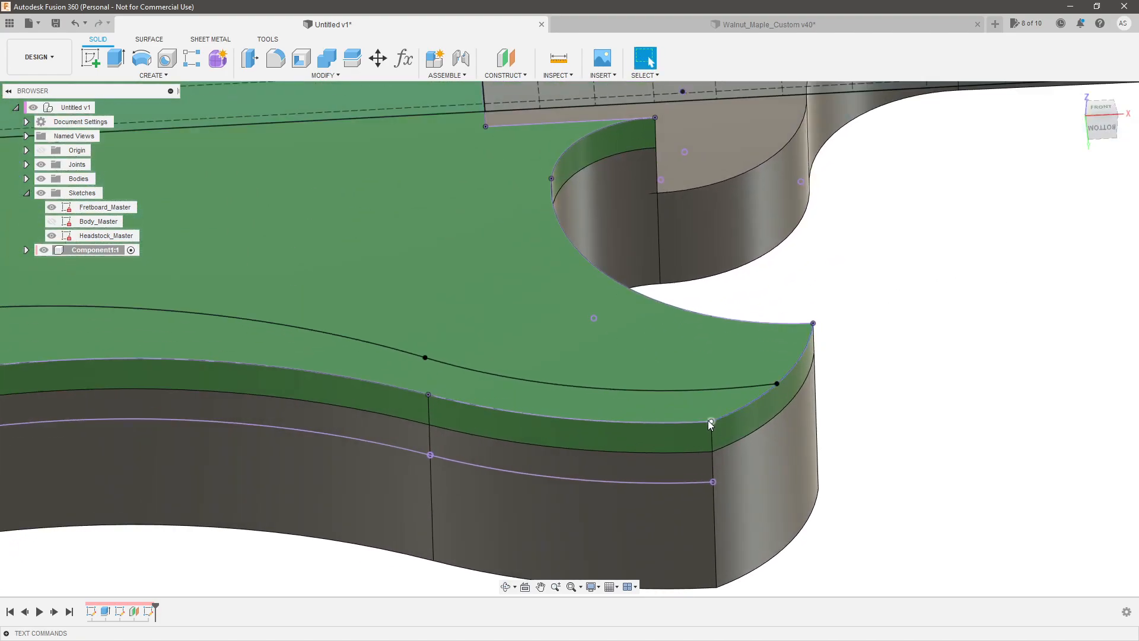
{"action": "middle_click_drag", "start_coordinate": [777, 392], "coordinate": [826, 368], "text": "shift"}
{"action": "left_click", "coordinate": [1103, 110]}
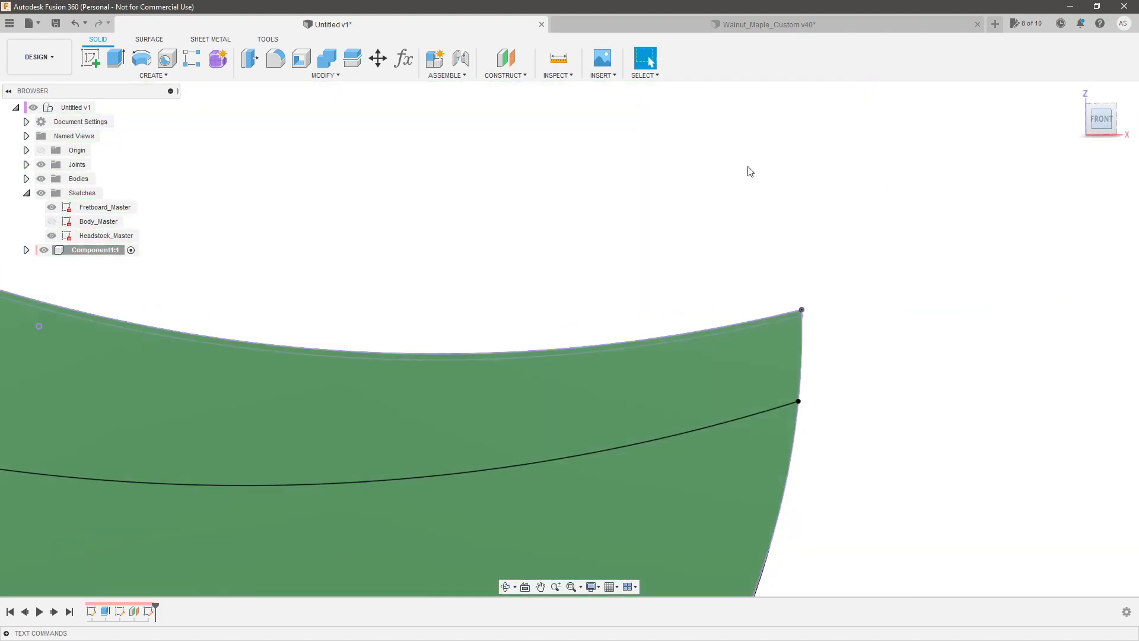
{"action": "scroll", "coordinate": [656, 371], "scroll_direction": "up", "scroll_amount": 5}
{"action": "scroll", "coordinate": [656, 371], "scroll_direction": "up", "scroll_amount": 5}
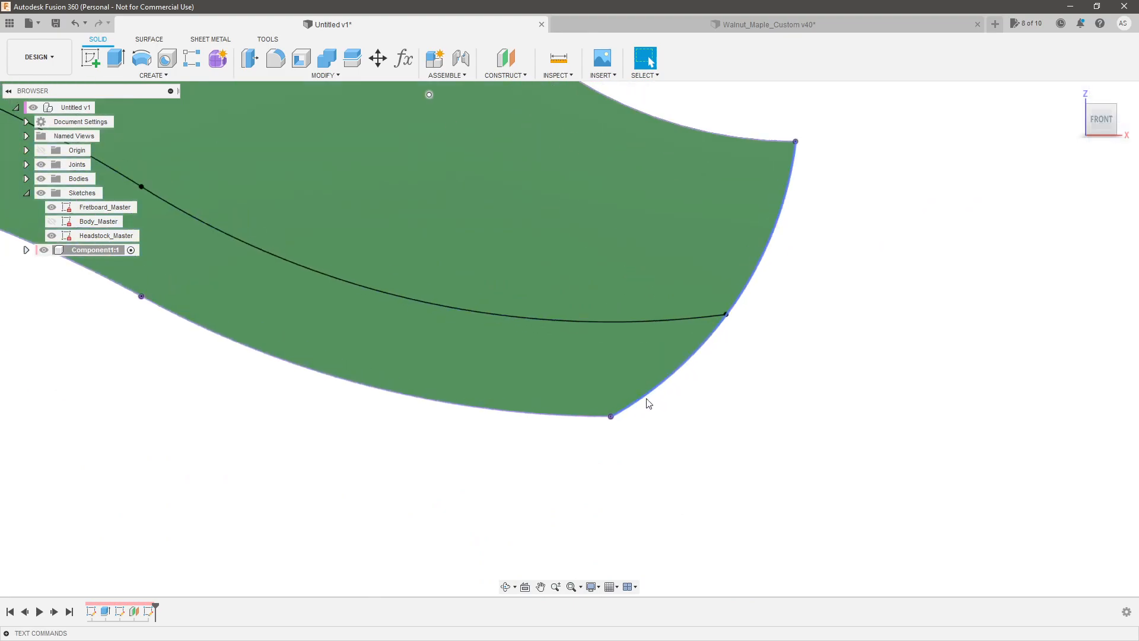
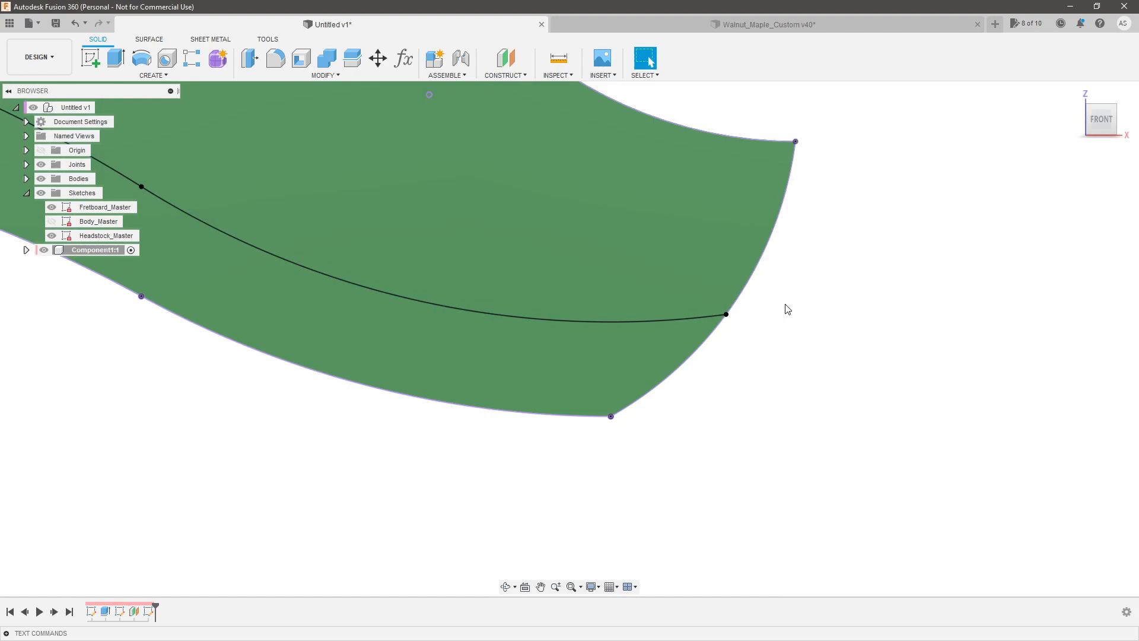
{"action": "scroll", "coordinate": [695, 340], "scroll_direction": "up", "scroll_amount": 3}
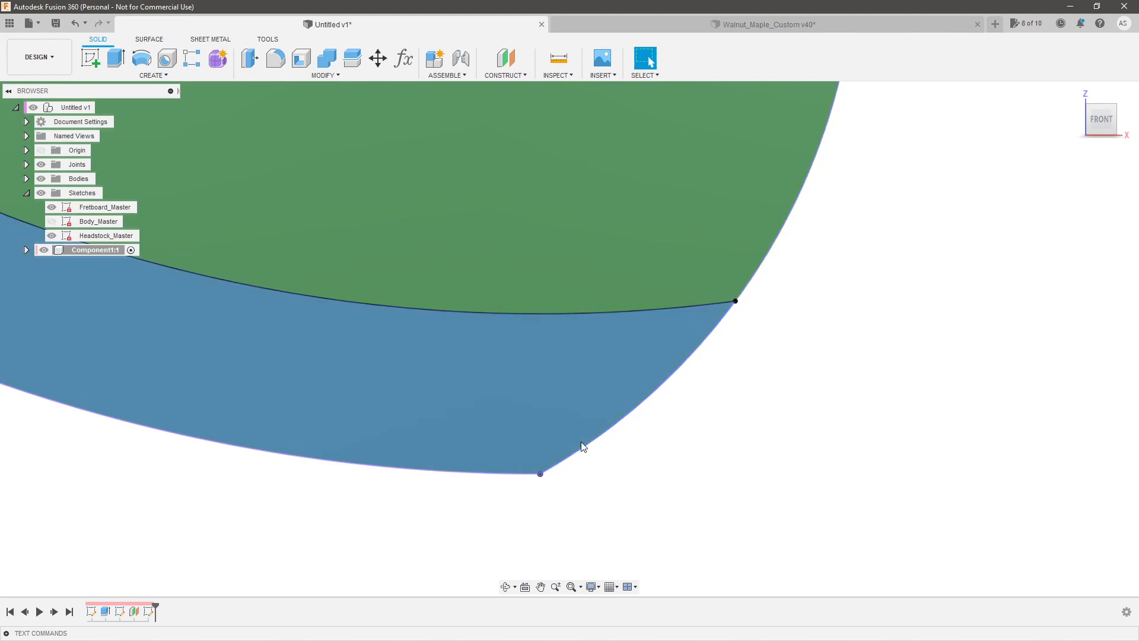
{"action": "scroll", "coordinate": [880, 392], "scroll_direction": "down", "scroll_amount": 3}
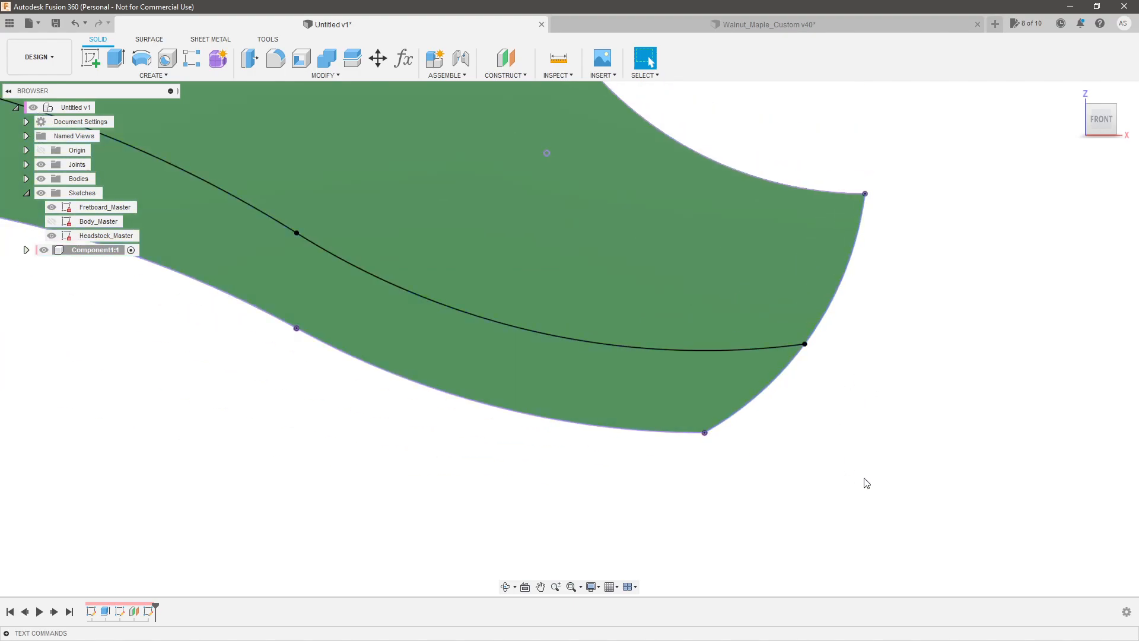
{"action": "scroll", "coordinate": [808, 475], "scroll_direction": "down", "scroll_amount": 5}
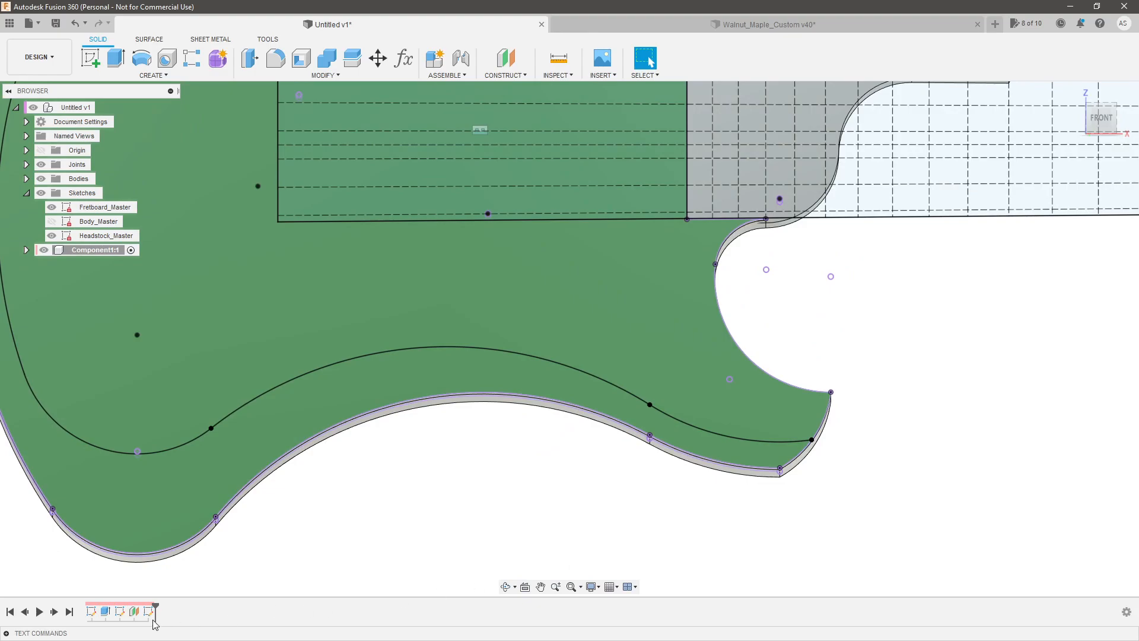
Reopen the offset-plane sketch to check the projected edge's end at the lower horn tip, and finish the sketch.
{"action": "double_click", "coordinate": [149, 611]}
{"action": "scroll", "coordinate": [686, 401], "scroll_direction": "up", "scroll_amount": 5}
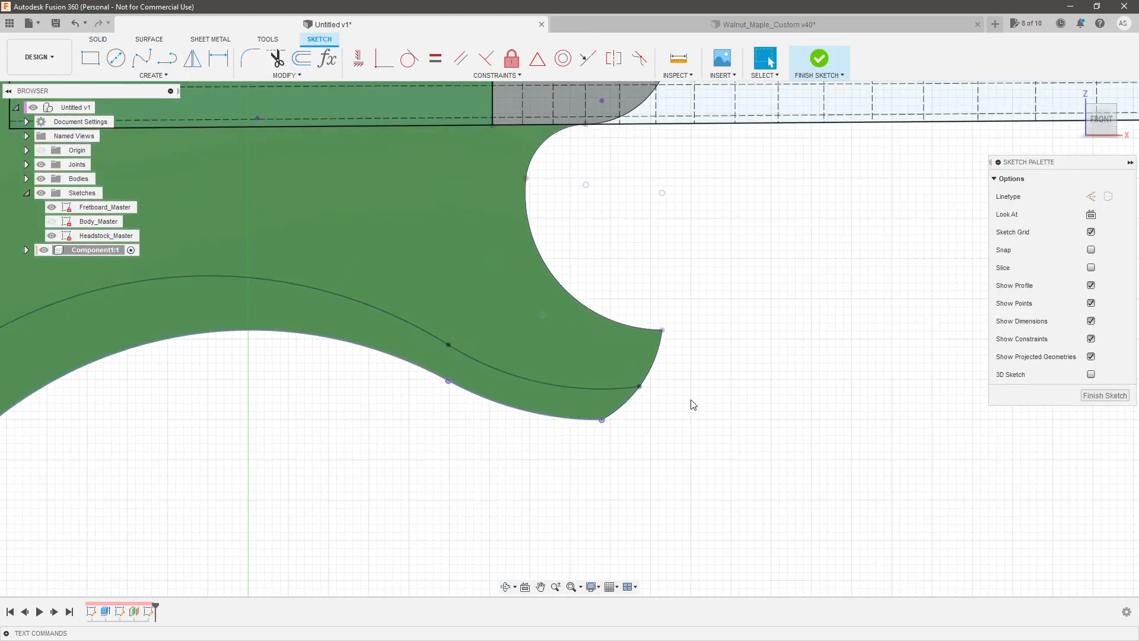
{"action": "left_click", "coordinate": [1107, 396]}
Reopen the inner contour sketch and draw tangent arcs extending the outer edge and the inner contour beyond the lower horn.
{"action": "double_click", "coordinate": [120, 612]}
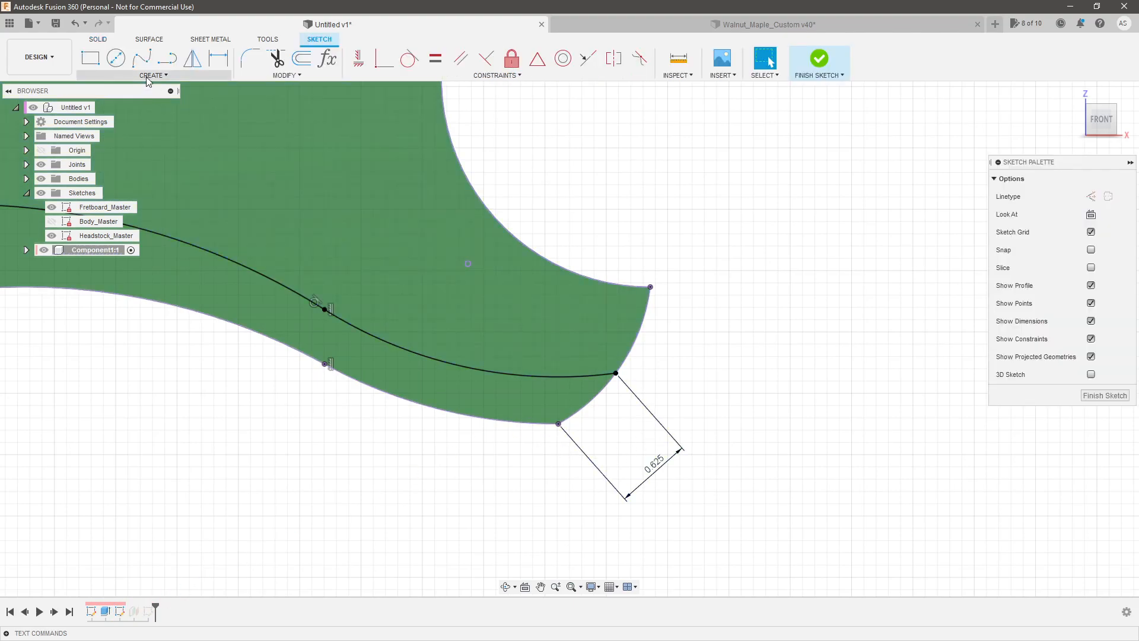
{"action": "left_click", "coordinate": [148, 75]}
{"action": "mouse_move", "coordinate": [135, 127]}
{"action": "left_click", "coordinate": [211, 128]}
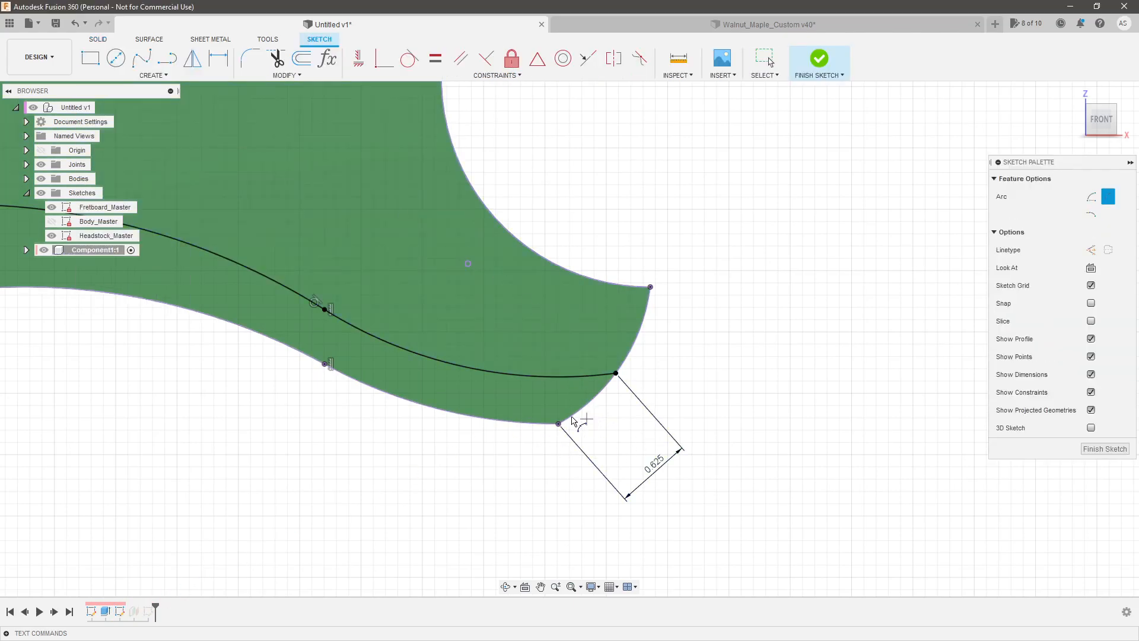
{"action": "left_click", "coordinate": [558, 425]}
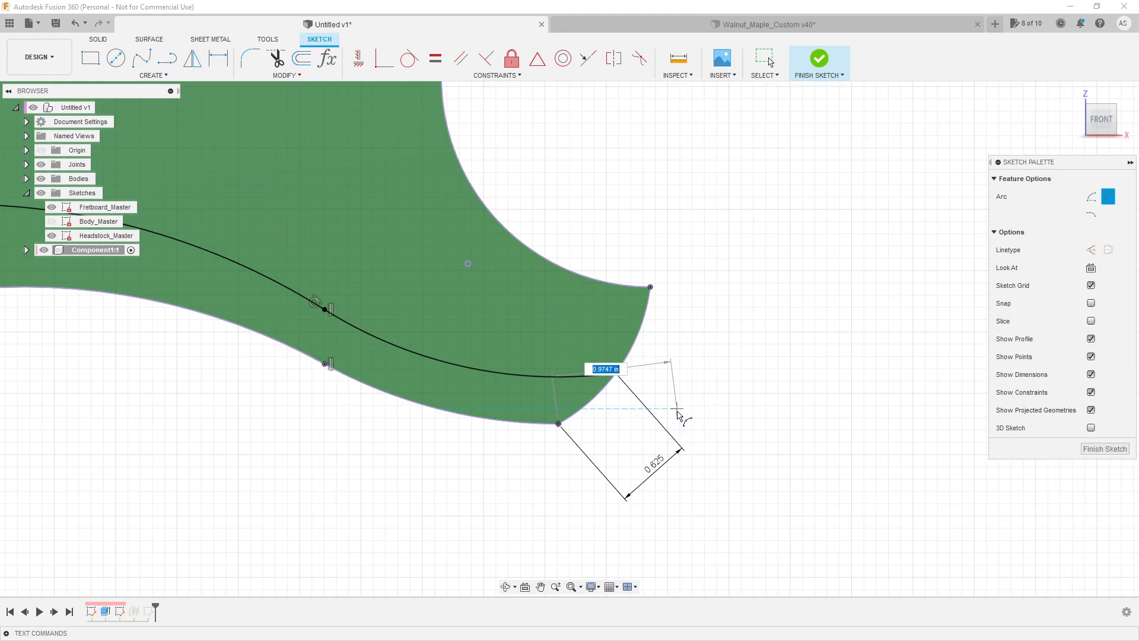
{"action": "left_click", "coordinate": [615, 373]}
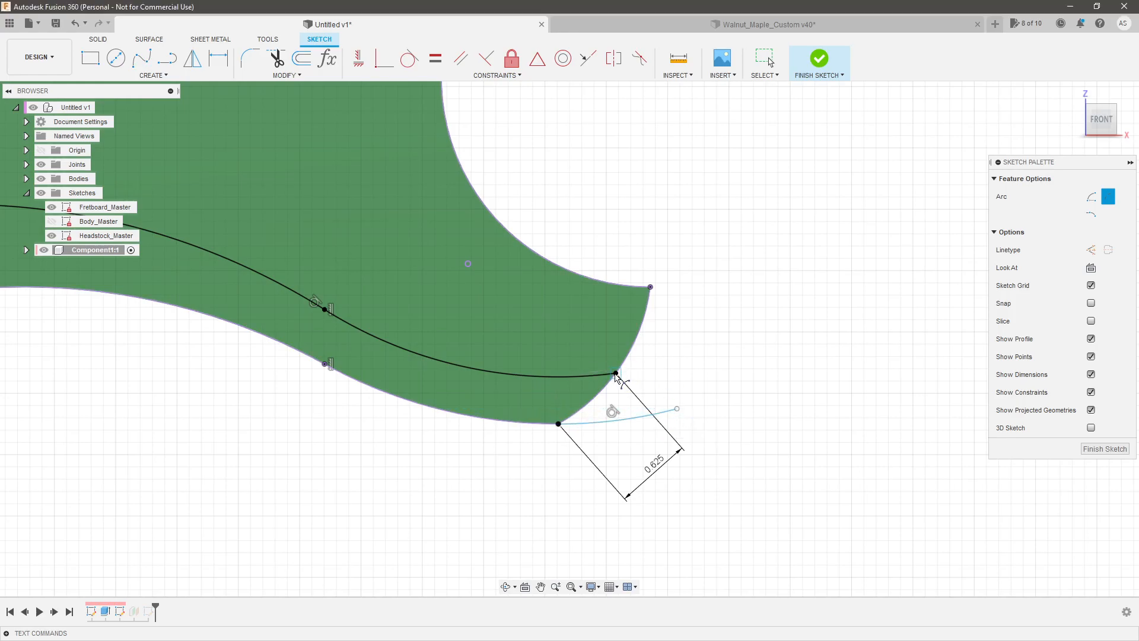
{"action": "left_click", "coordinate": [723, 343]}
{"action": "key", "text": "Escape"}
Make the inner contour's extension arc concentric with the contour arc it continues at the lower horn.
{"action": "left_click", "coordinate": [660, 366]}
{"action": "left_click", "coordinate": [595, 375], "text": "shift"}
{"action": "left_click", "coordinate": [564, 58]}
{"action": "key", "text": "Escape"}
Shorten the outer edge's extension arc, try a concentric constraint with the adjoining edge, and delete the extension arc.
{"action": "left_click_drag", "start_coordinate": [677, 408], "coordinate": [633, 423]}
{"action": "left_click", "coordinate": [640, 419]}
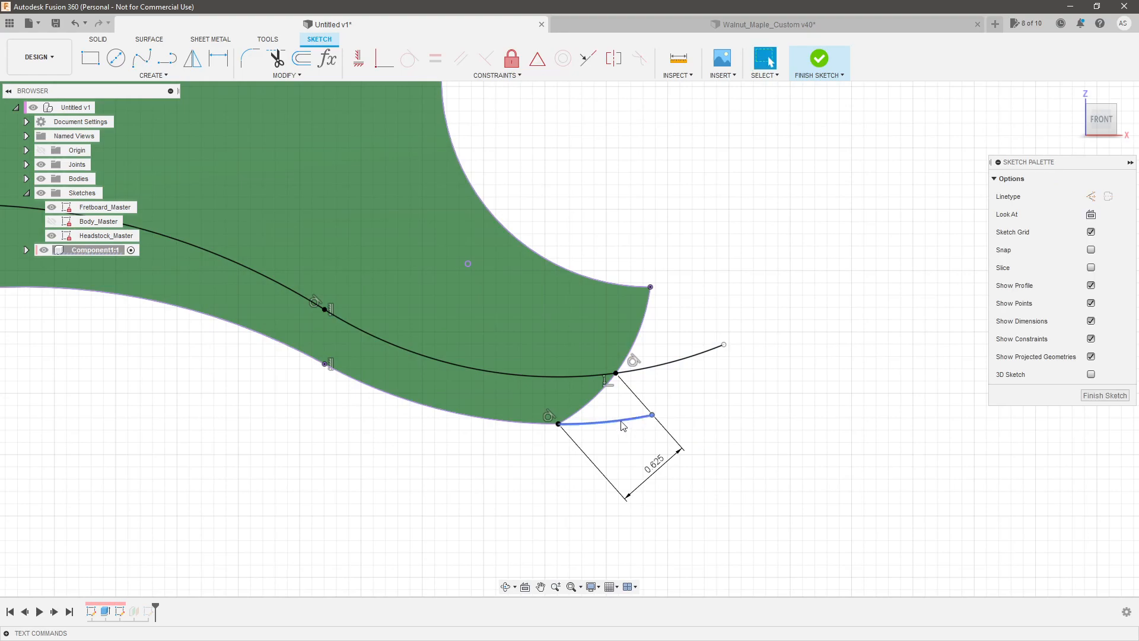
{"action": "left_click", "coordinate": [537, 422], "text": "shift"}
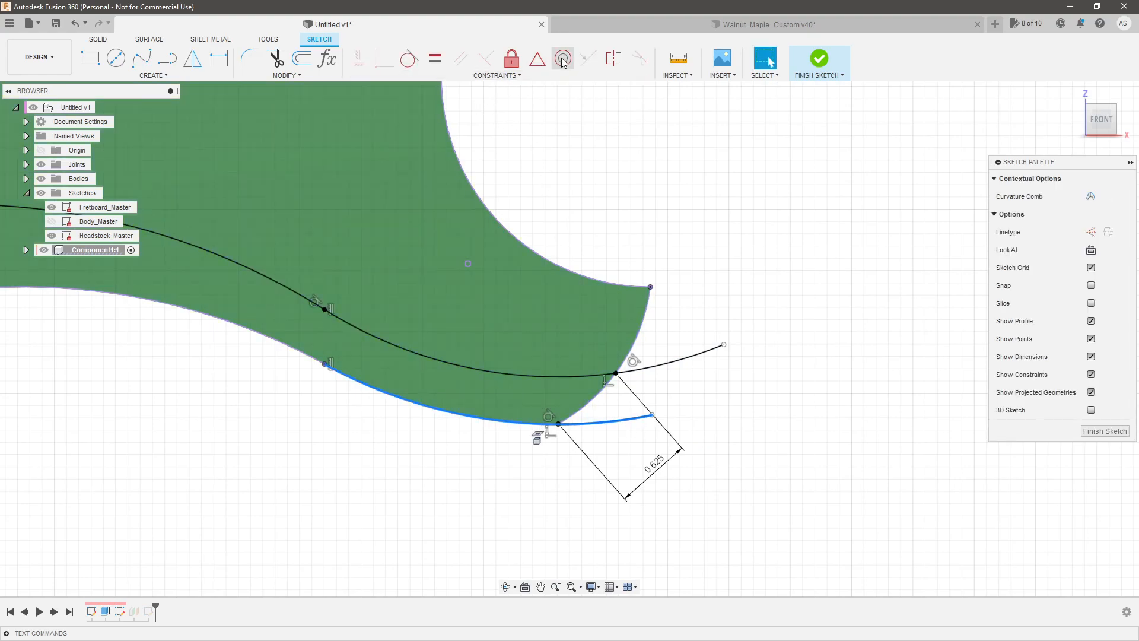
{"action": "left_click", "coordinate": [694, 401]}
{"action": "left_click", "coordinate": [636, 420]}
{"action": "key", "text": "Delete"}
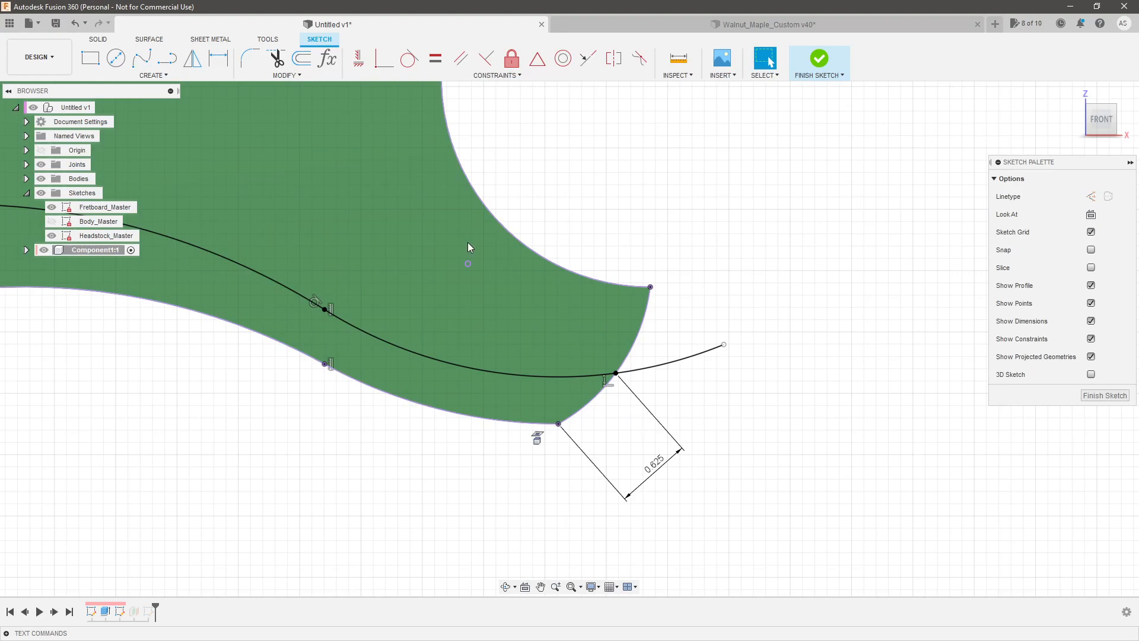
Redraw the tangent arc from the outer edge's end at the lower horn and make it concentric with the adjoining edge arc.
{"action": "left_click", "coordinate": [153, 75]}
{"action": "mouse_move", "coordinate": [178, 123]}
{"action": "left_click", "coordinate": [221, 132]}
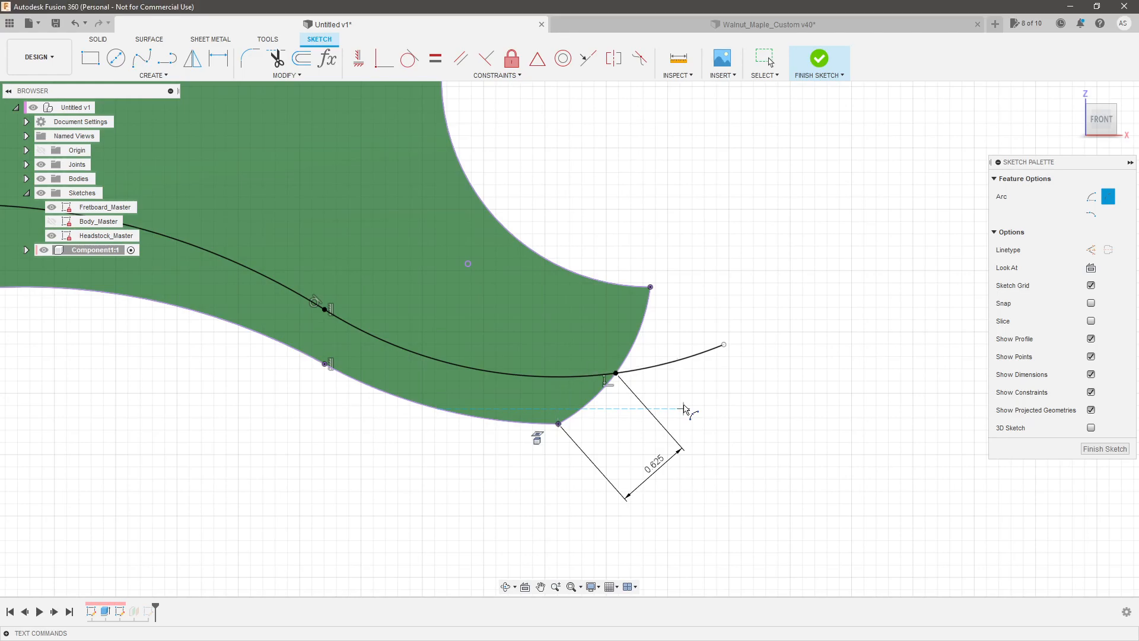
{"action": "left_click", "coordinate": [645, 418]}
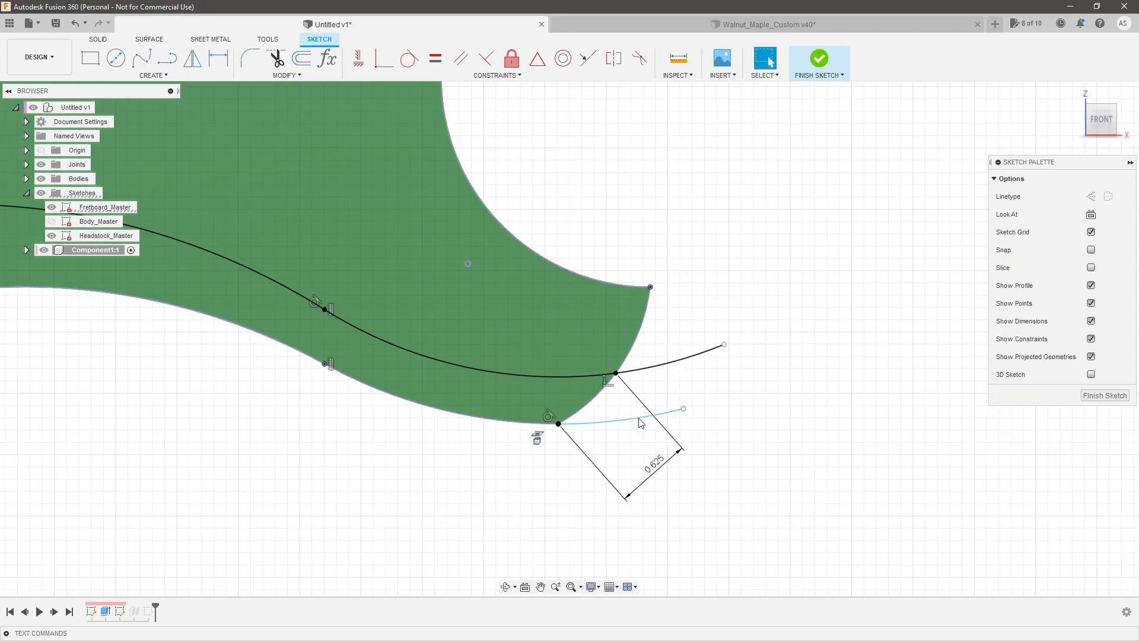
{"action": "left_click", "coordinate": [631, 418]}
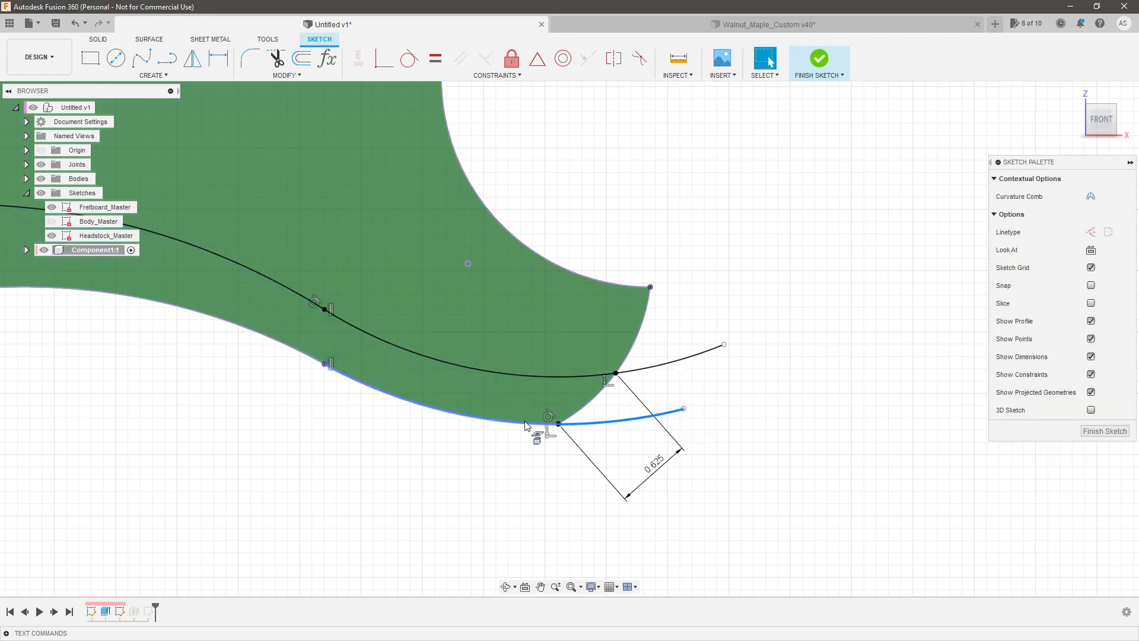
{"action": "left_click", "coordinate": [563, 61]}
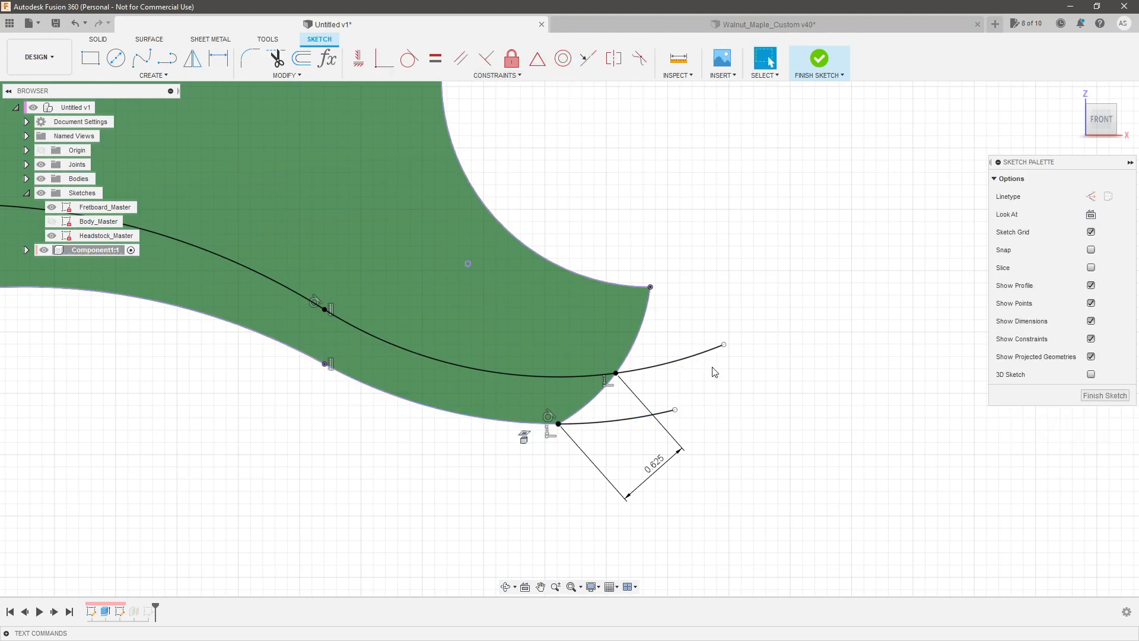
Shorten the inner contour's extension arc and align the free ends of both extension arcs vertically.
{"action": "left_click_drag", "start_coordinate": [705, 354], "coordinate": [672, 370]}
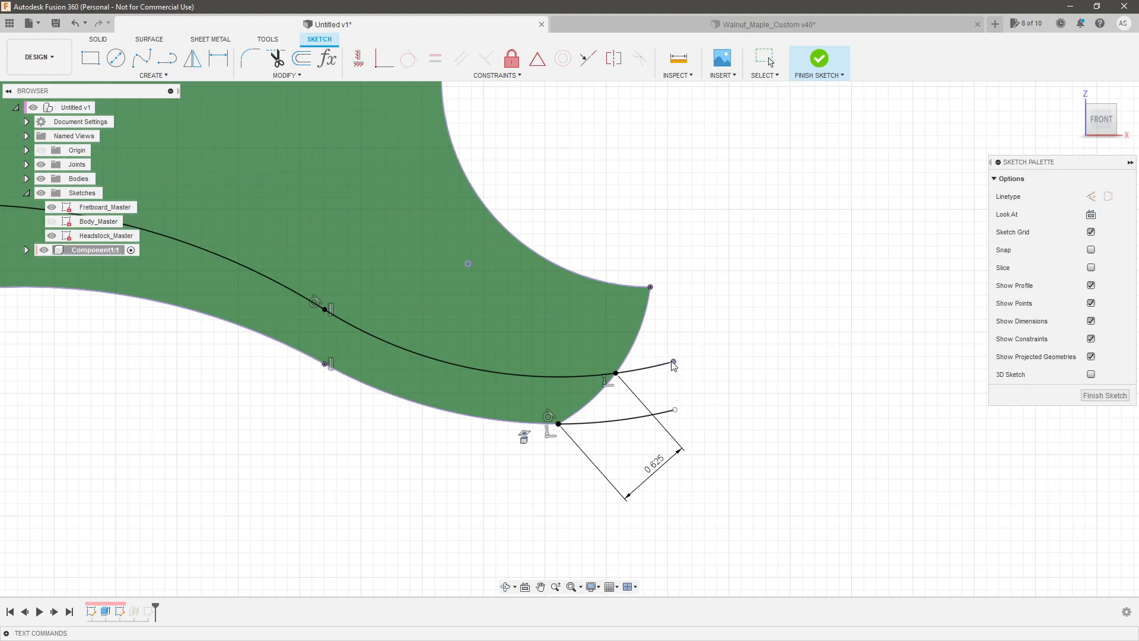
{"action": "left_click", "coordinate": [361, 62]}
{"action": "scroll", "coordinate": [795, 479], "scroll_direction": "down", "scroll_amount": 4}
{"action": "scroll", "coordinate": [625, 509], "scroll_direction": "down", "scroll_amount": 2}
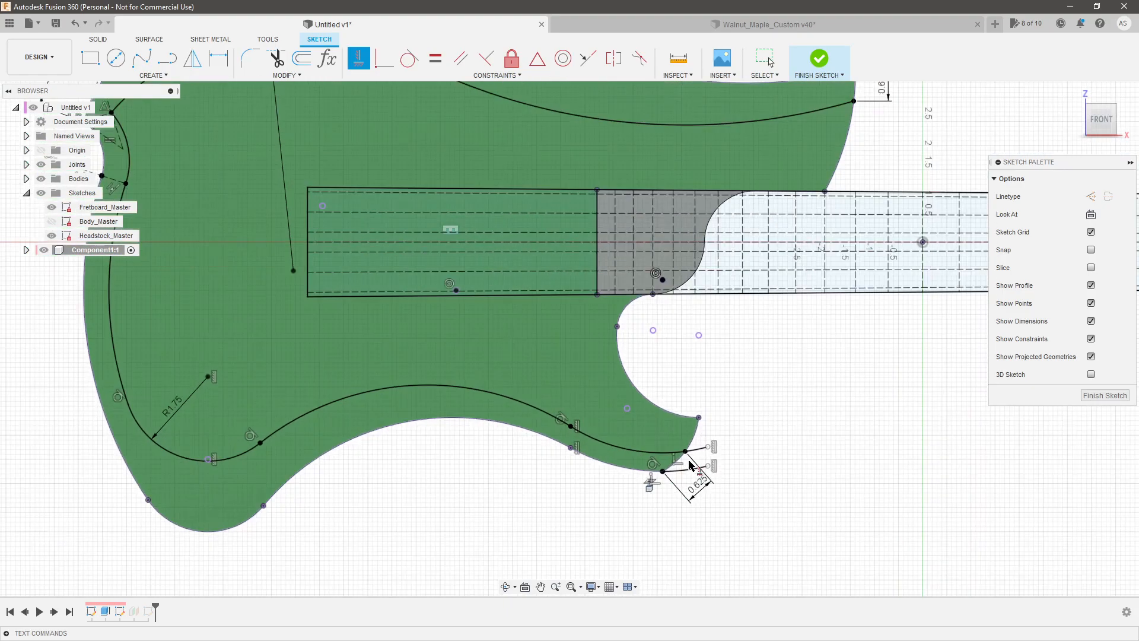
{"action": "scroll", "coordinate": [741, 427], "scroll_direction": "up", "scroll_amount": 6}
{"action": "key", "text": "Escape"}
Dimension the inner extension arc's horizontal span as 0.5 in and finish the inner contour sketch.
{"action": "left_click", "coordinate": [731, 421]}
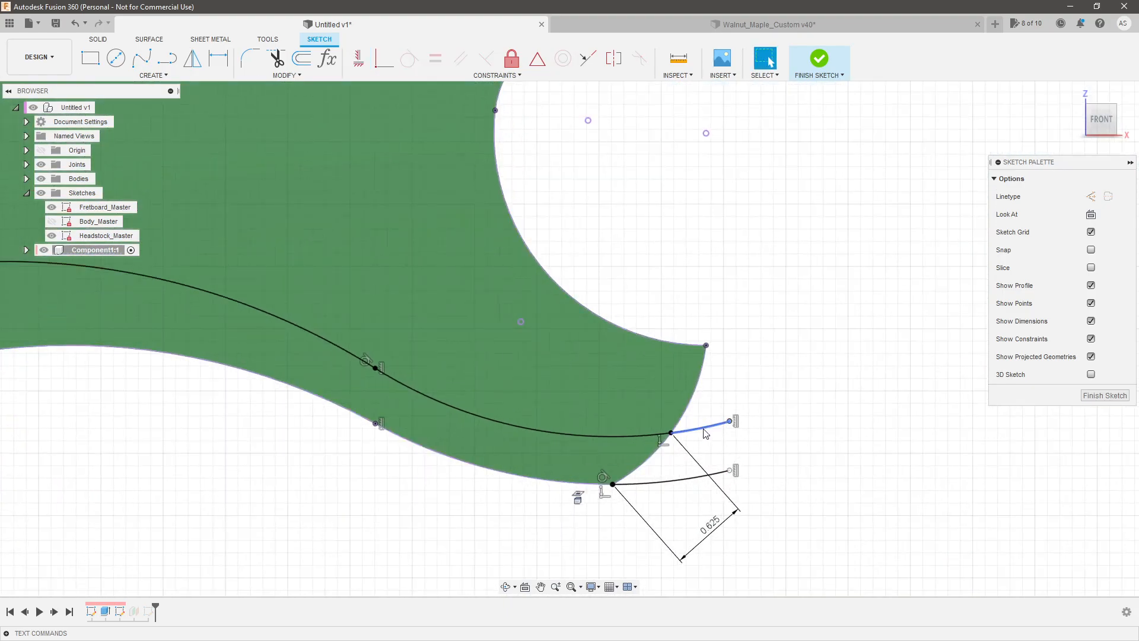
{"action": "key", "text": "d"}
{"action": "left_click", "coordinate": [673, 431]}
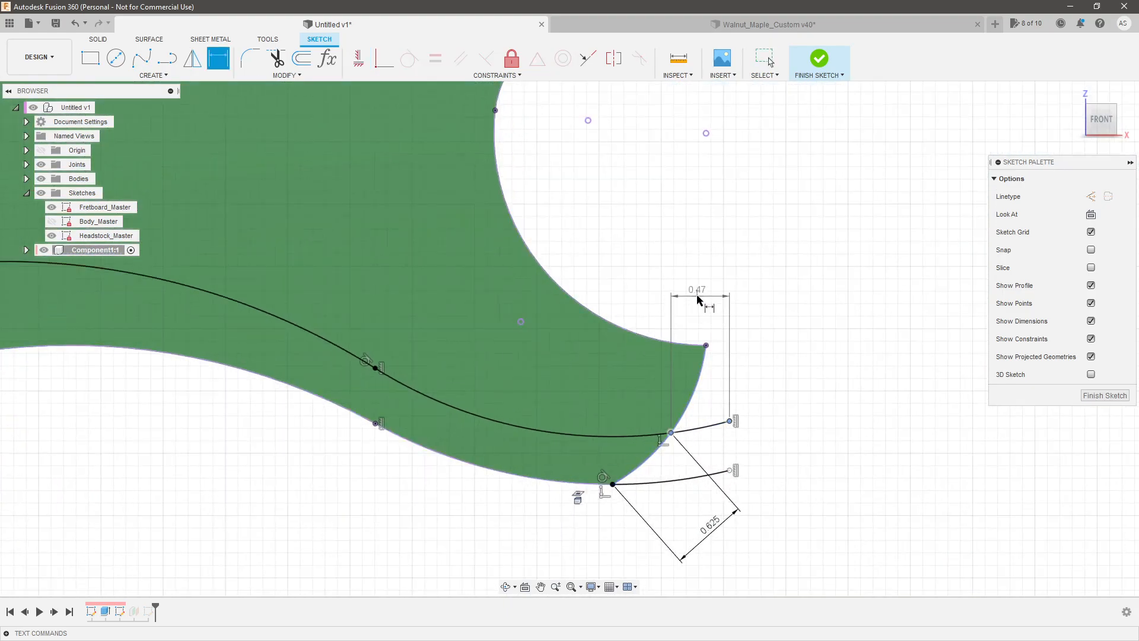
{"action": "left_click", "coordinate": [700, 301]}
{"action": "type", "text": ".5"}
{"action": "key", "text": "Return"}
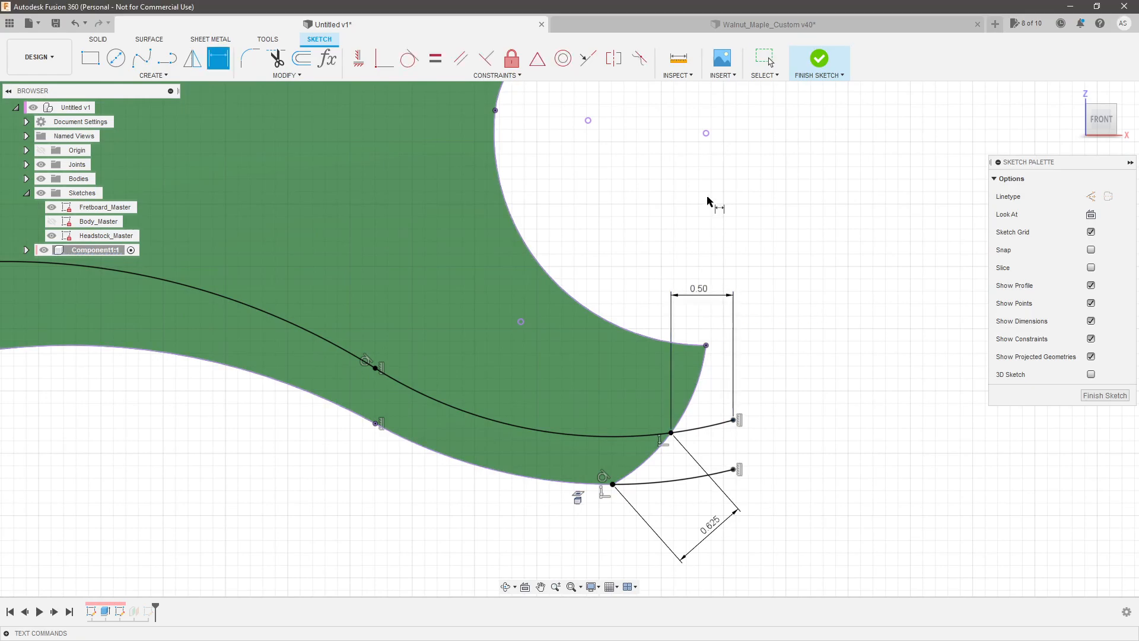
{"action": "left_click", "coordinate": [1105, 395]}
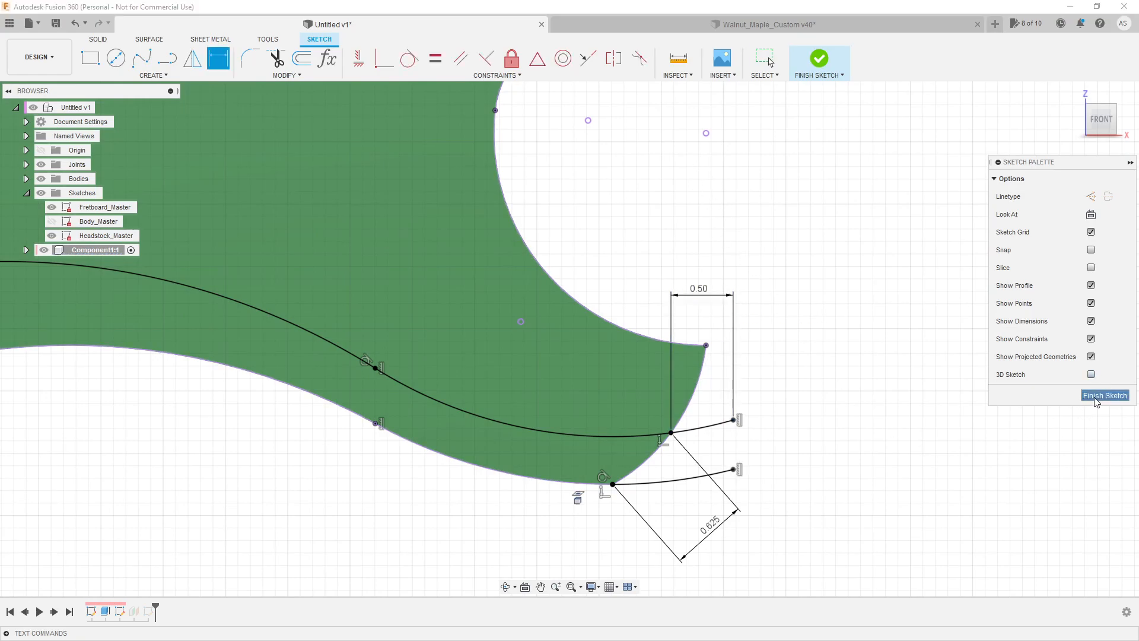
Reopen the inner contour sketch and draw extension arcs from the outer edge's end and the inner contour's end at the upper horn.
{"action": "scroll", "coordinate": [864, 118], "scroll_direction": "up", "scroll_amount": 3}
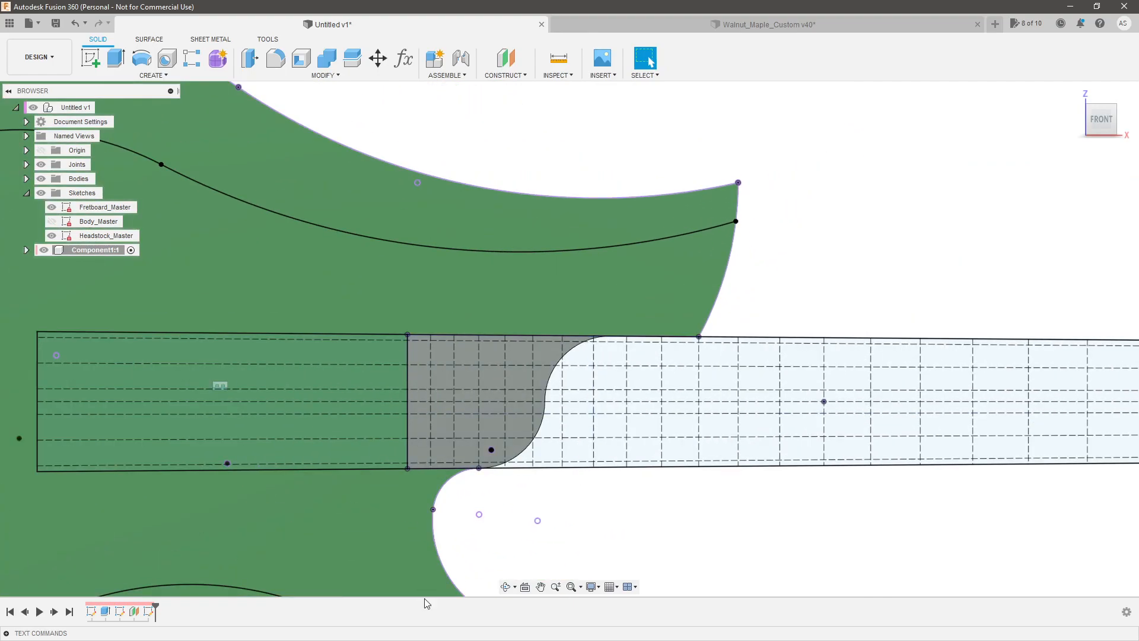
{"action": "double_click", "coordinate": [119, 611]}
{"action": "scroll", "coordinate": [789, 188], "scroll_direction": "up", "scroll_amount": 5}
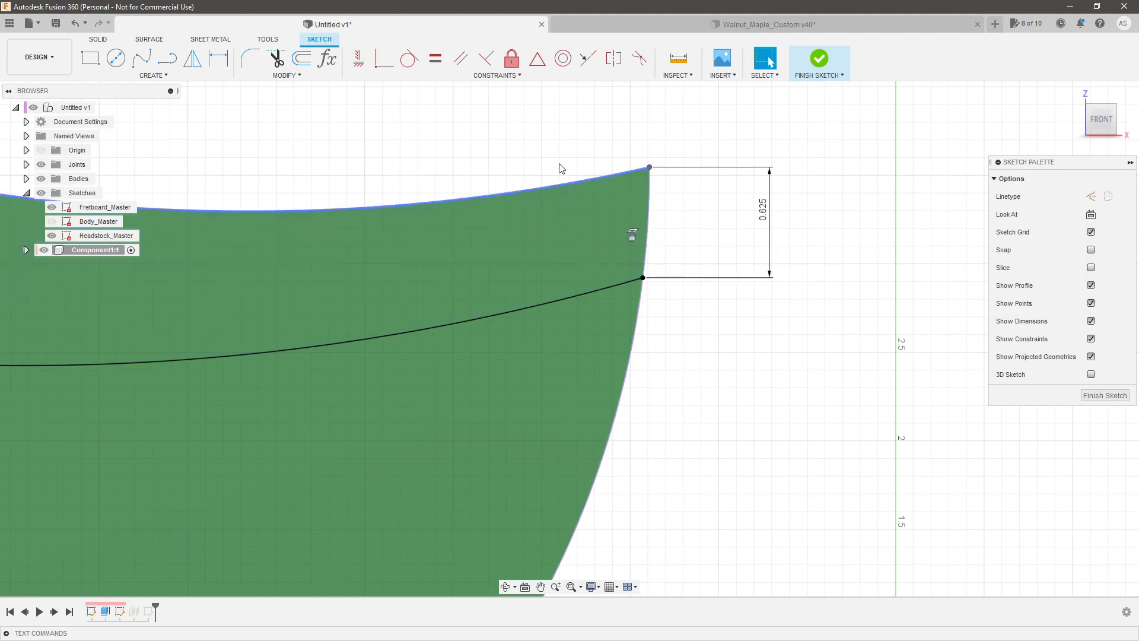
{"action": "scroll", "coordinate": [522, 347], "scroll_direction": "down", "scroll_amount": 3}
{"action": "scroll", "coordinate": [594, 216], "scroll_direction": "up", "scroll_amount": 2}
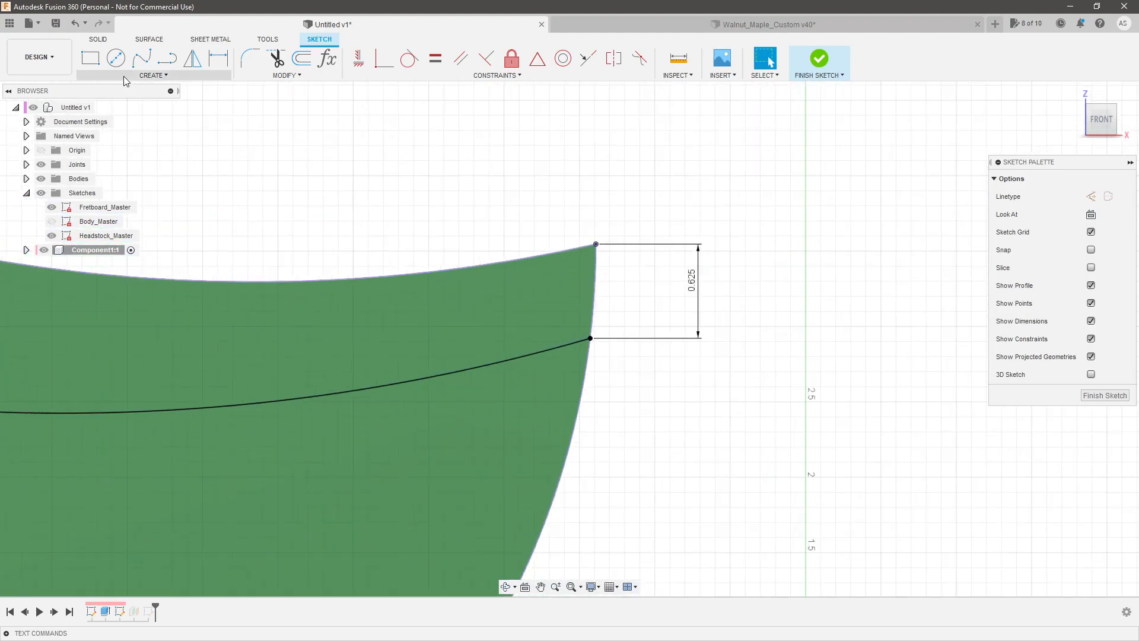
{"action": "left_click", "coordinate": [148, 75]}
{"action": "mouse_move", "coordinate": [178, 128]}
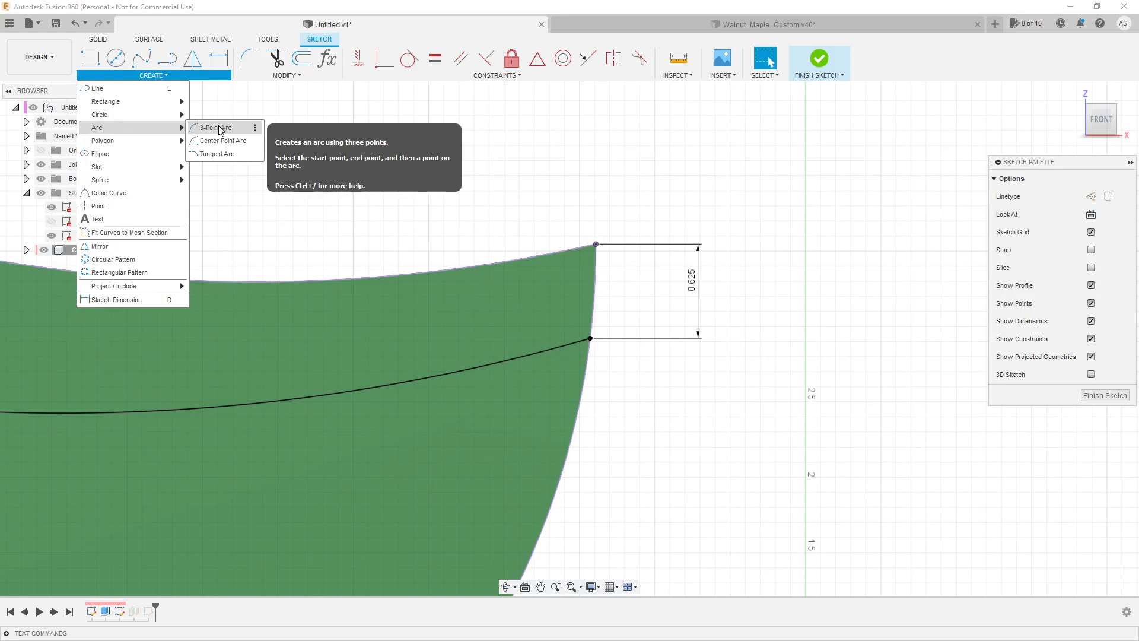
{"action": "left_click", "coordinate": [216, 128]}
{"action": "left_click", "coordinate": [596, 244]}
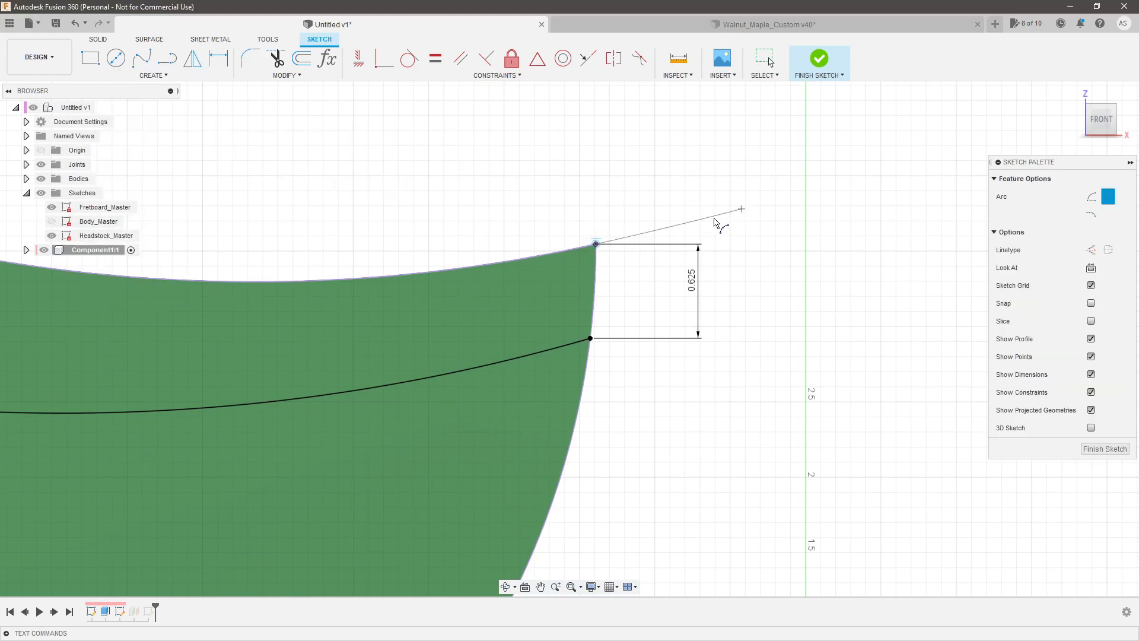
{"action": "left_click", "coordinate": [741, 209]}
{"action": "left_click", "coordinate": [590, 339]}
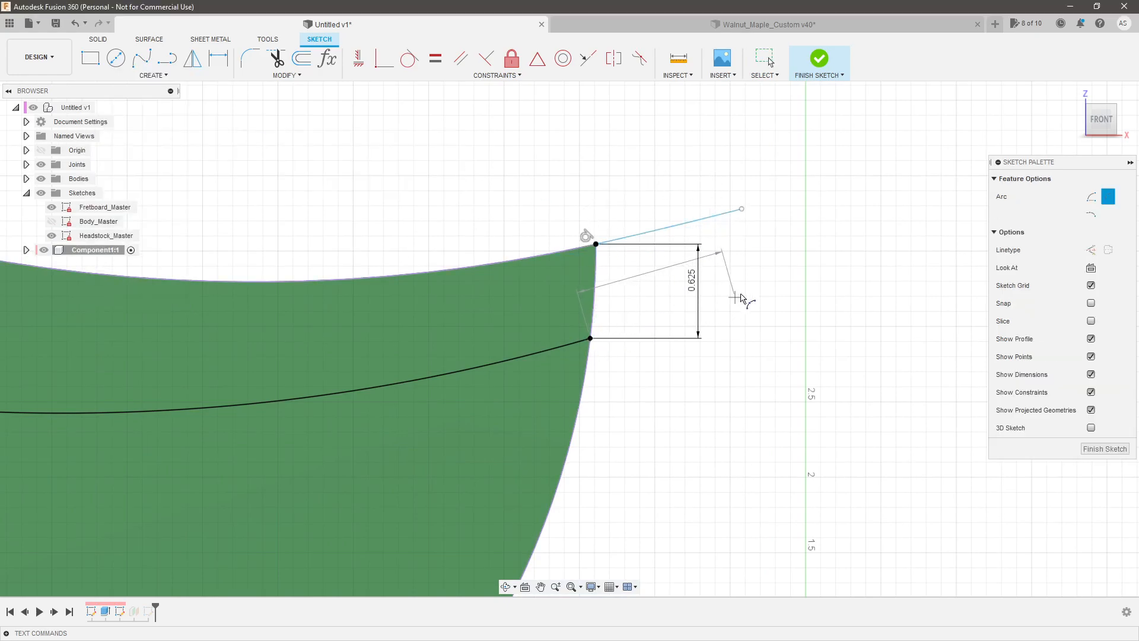
{"action": "left_click", "coordinate": [735, 304]}
{"action": "key", "text": "Escape"}
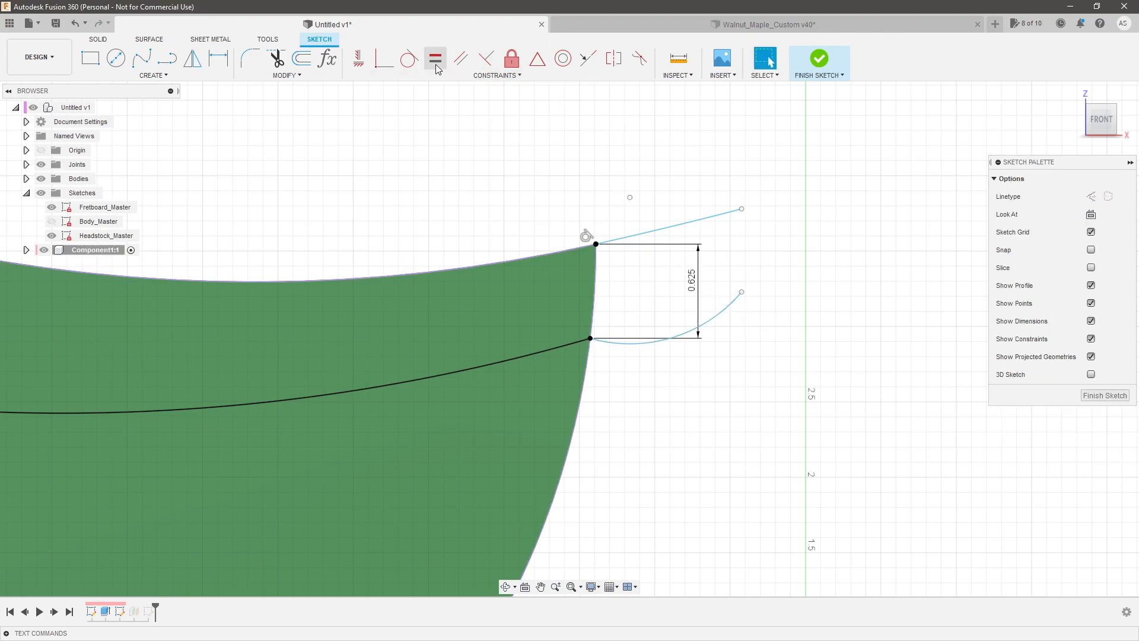
Make the inner extension arc at the upper horn tangent to and concentric with the adjoining inner contour arc.
{"action": "left_click", "coordinate": [409, 58]}
{"action": "left_click", "coordinate": [630, 344]}
{"action": "left_click", "coordinate": [580, 344]}
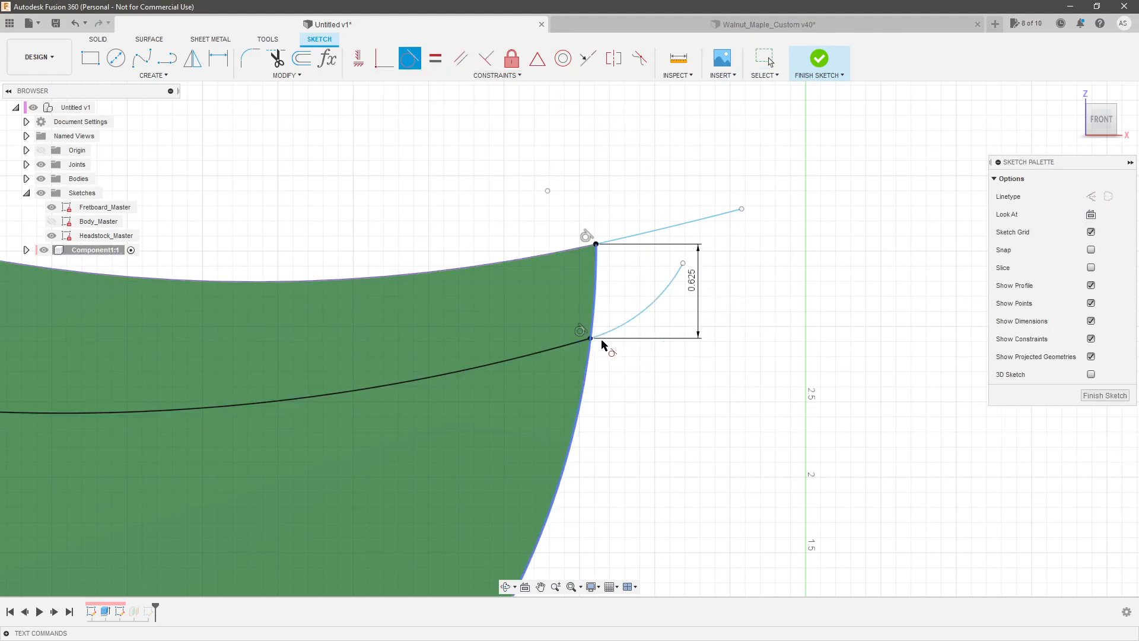
{"action": "left_click", "coordinate": [563, 59]}
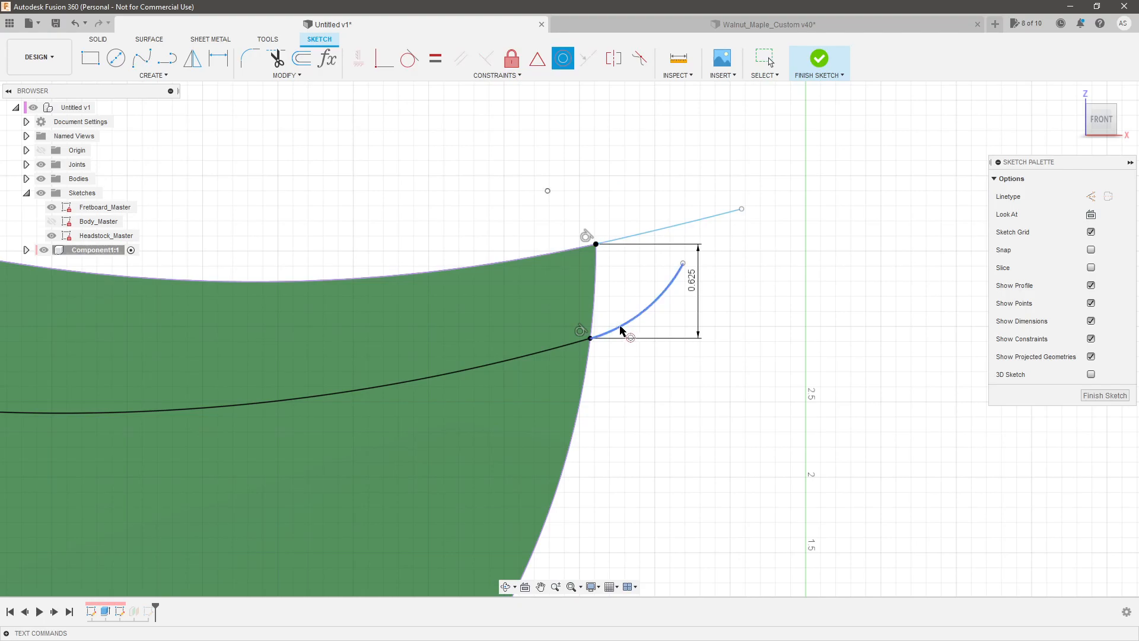
{"action": "left_click", "coordinate": [567, 347]}
{"action": "key", "text": "Escape"}
{"action": "scroll", "coordinate": [648, 306], "scroll_direction": "down", "scroll_amount": 6}
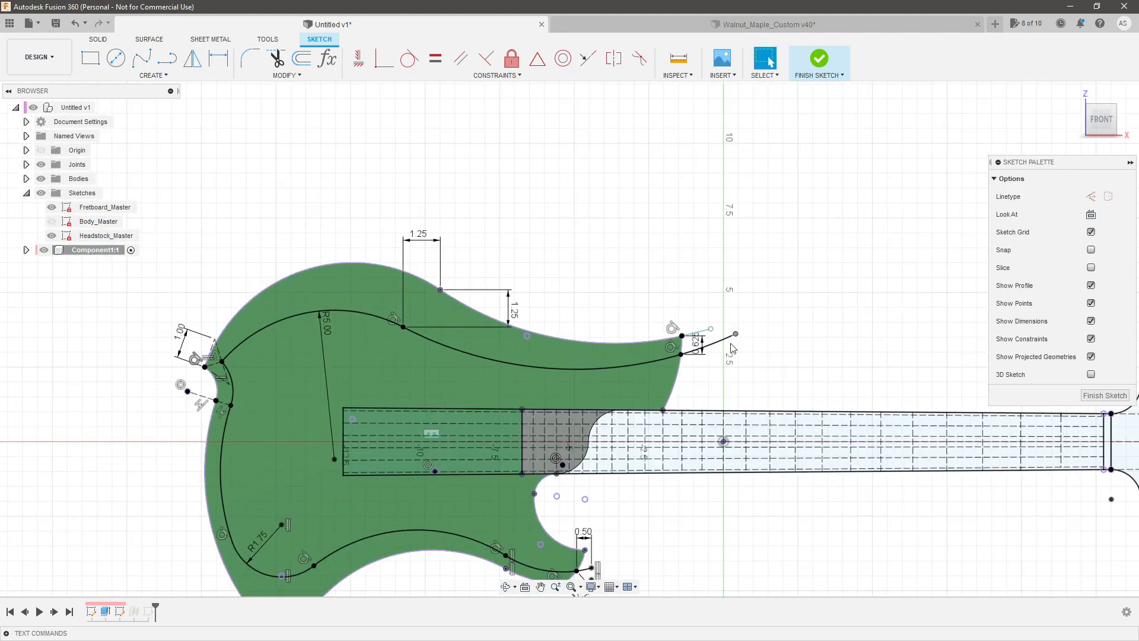
Make the outer extension arc at the upper horn concentric with the adjoining body edge and shorten it.
{"action": "scroll", "coordinate": [682, 332], "scroll_direction": "up", "scroll_amount": 5}
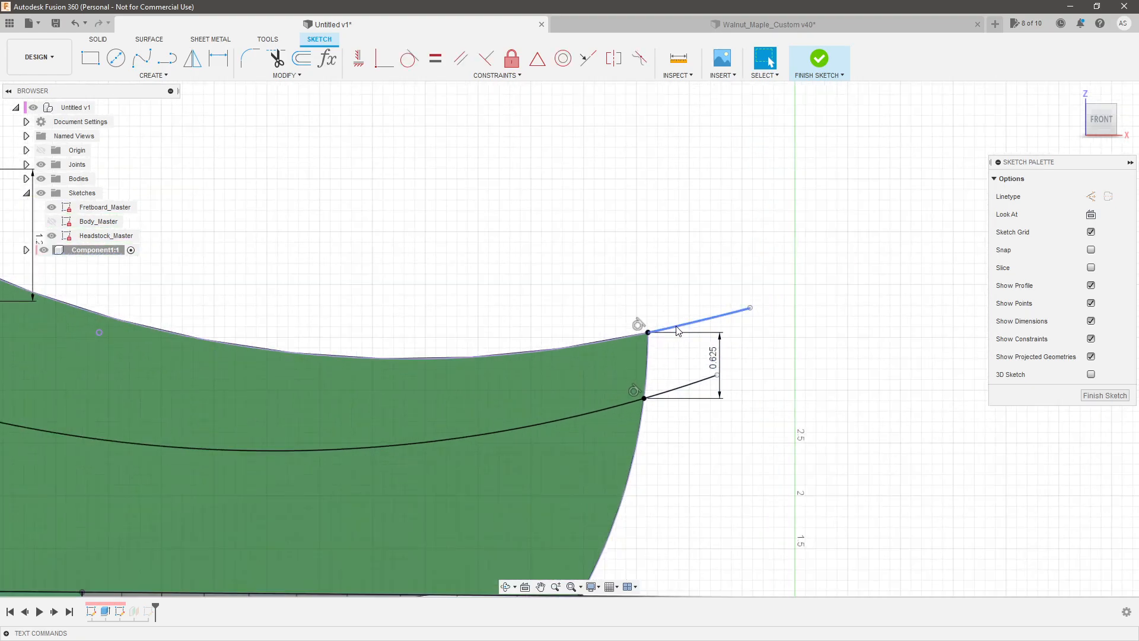
{"action": "left_click", "coordinate": [678, 331]}
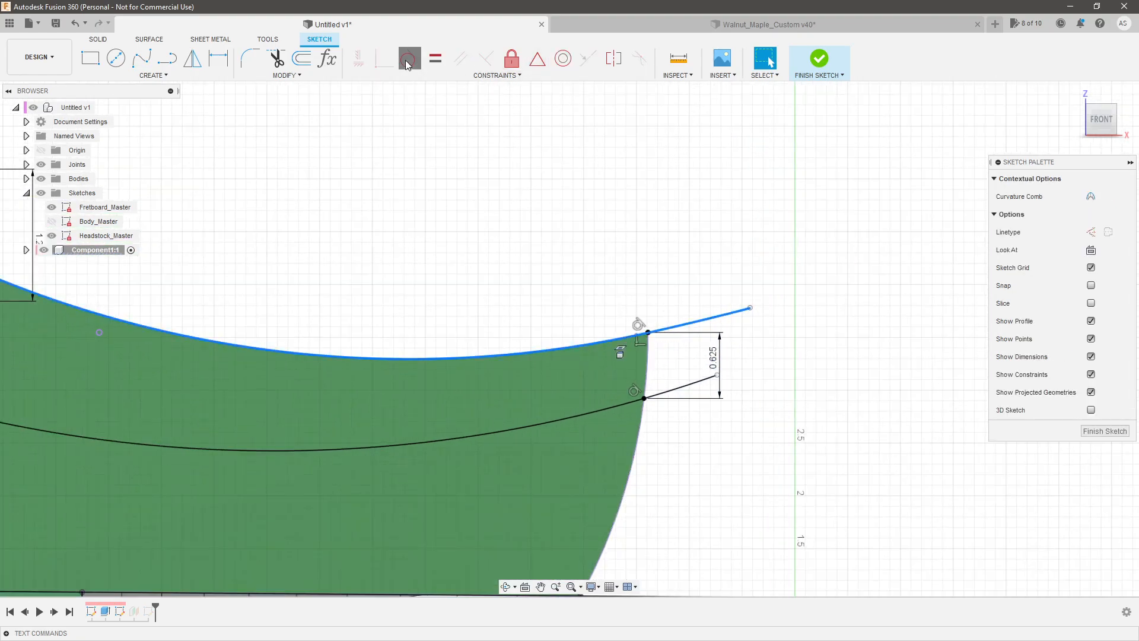
{"action": "left_click", "coordinate": [407, 64]}
{"action": "key", "text": "Escape"}
{"action": "left_click", "coordinate": [563, 61]}
{"action": "left_click", "coordinate": [670, 330]}
{"action": "left_click", "coordinate": [616, 338]}
{"action": "key", "text": "Escape"}
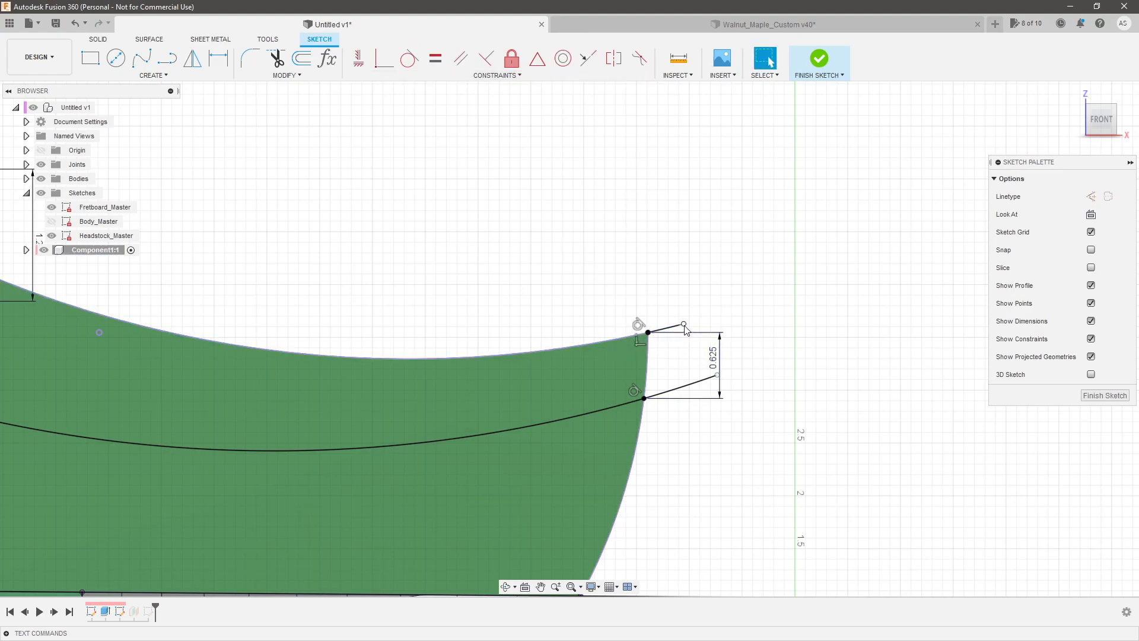
Shorten the inner extension arc to align vertically with the outer one, dimension the outer arc's horizontal span as 0.5 in, and finish the sketch.
{"action": "left_click_drag", "start_coordinate": [717, 375], "coordinate": [691, 383]}
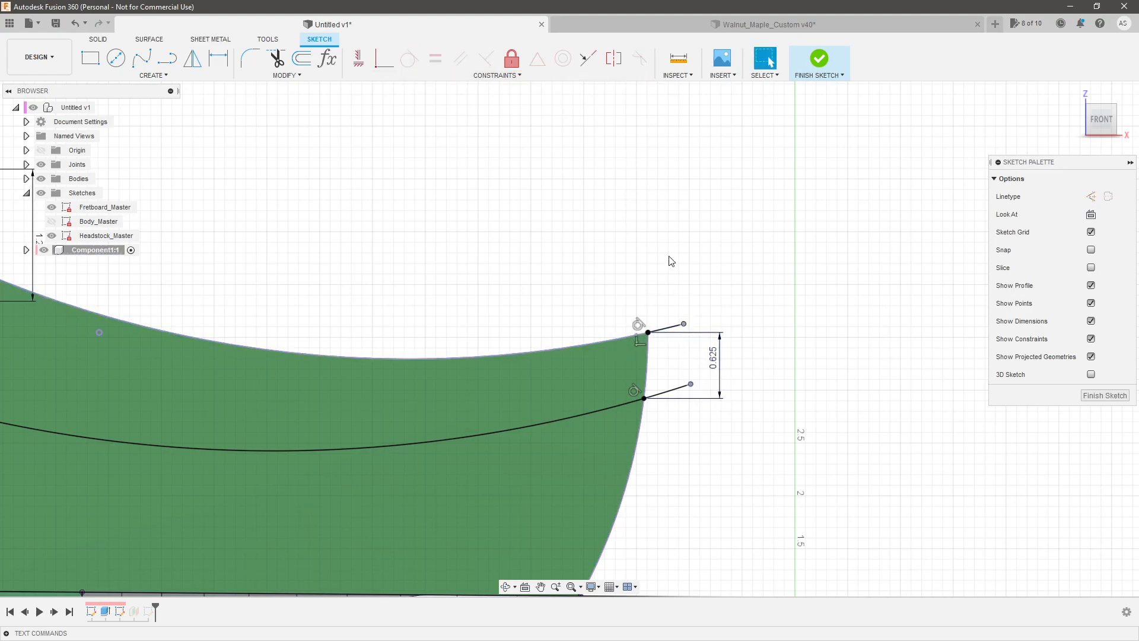
{"action": "key", "text": "d"}
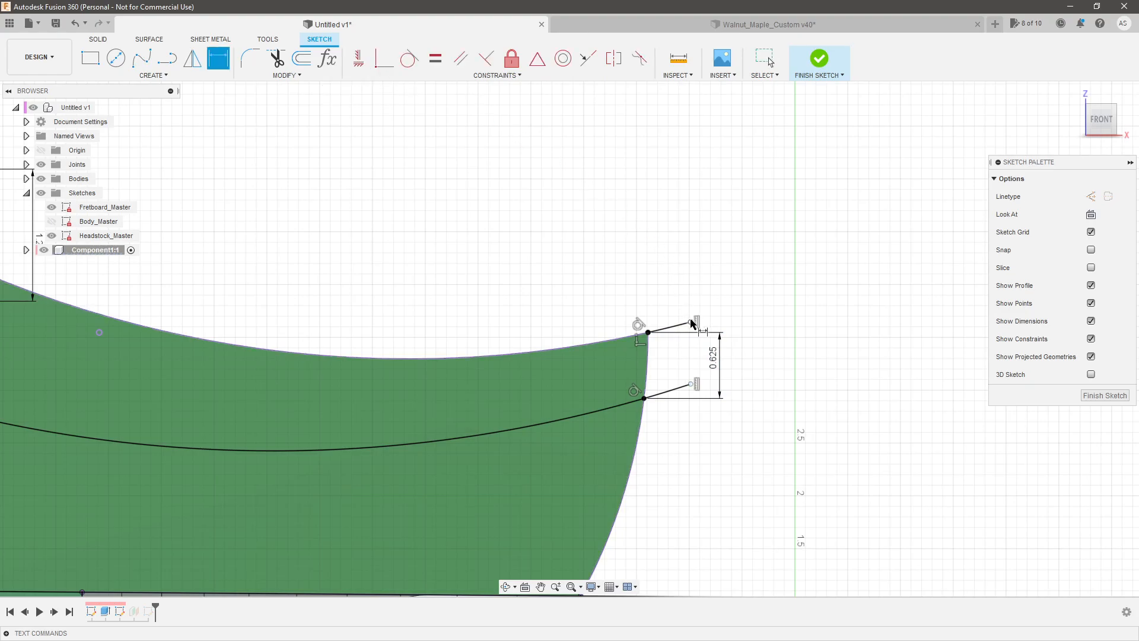
{"action": "left_click", "coordinate": [670, 327]}
{"action": "left_click", "coordinate": [672, 283]}
{"action": "type", "text": "0.5"}
{"action": "key", "text": "Return"}
{"action": "scroll", "coordinate": [623, 224], "scroll_direction": "down", "scroll_amount": 3}
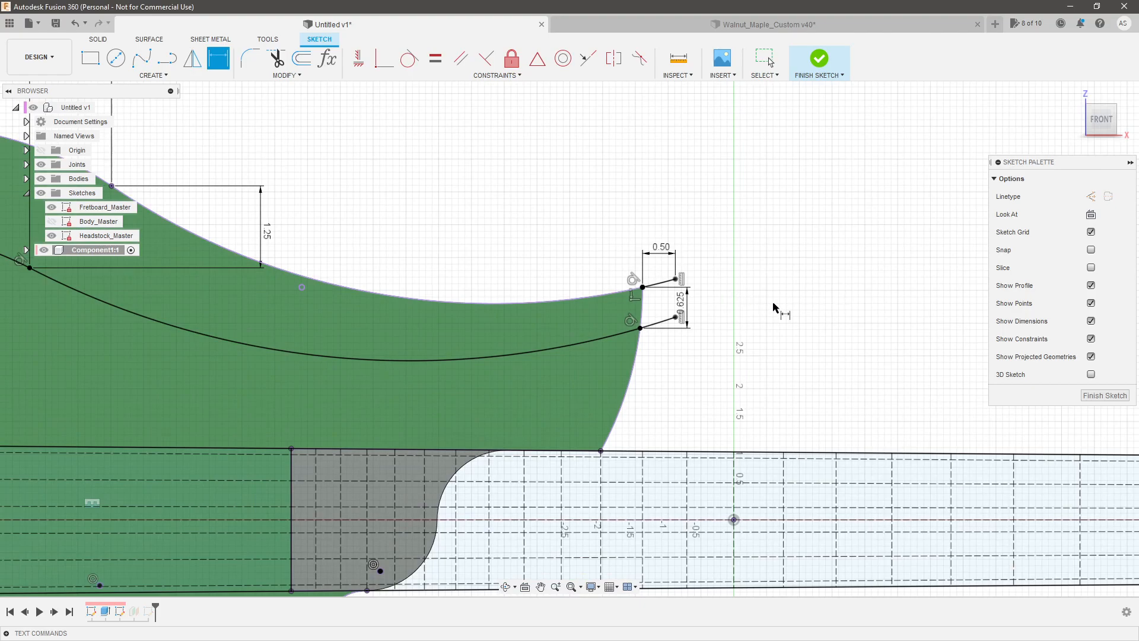
{"action": "left_click", "coordinate": [1104, 395]}
Reopen the offset plane's sketch and project the outer extension arcs of the upper and lower horns into it.
{"action": "double_click", "coordinate": [149, 612]}
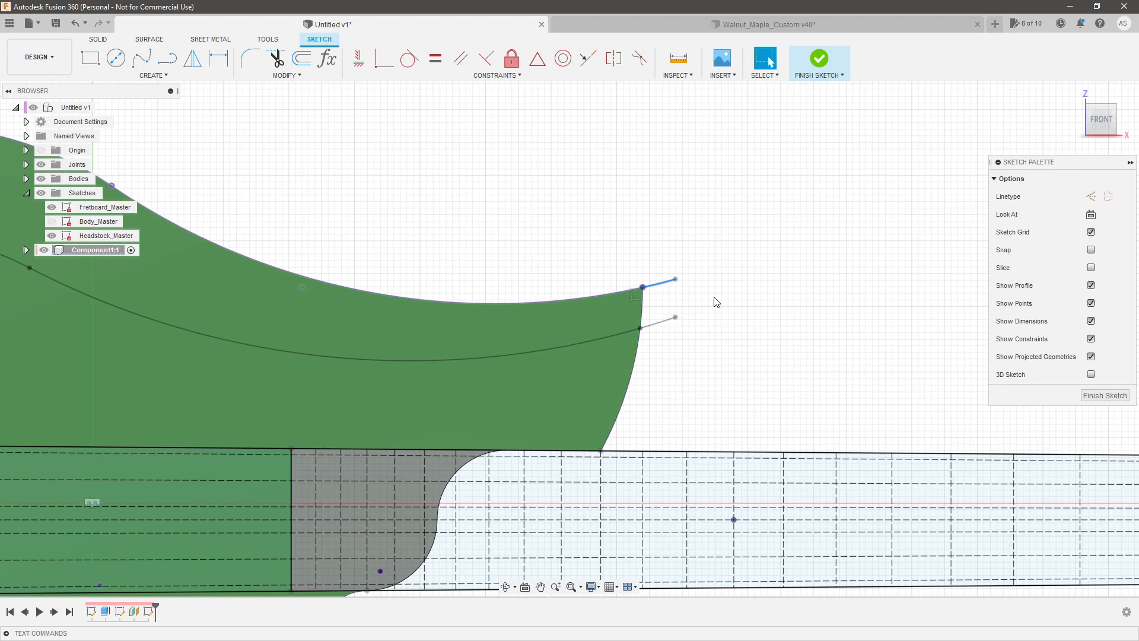
{"action": "scroll", "coordinate": [458, 232], "scroll_direction": "down", "scroll_amount": 5}
{"action": "scroll", "coordinate": [475, 469], "scroll_direction": "up", "scroll_amount": 5}
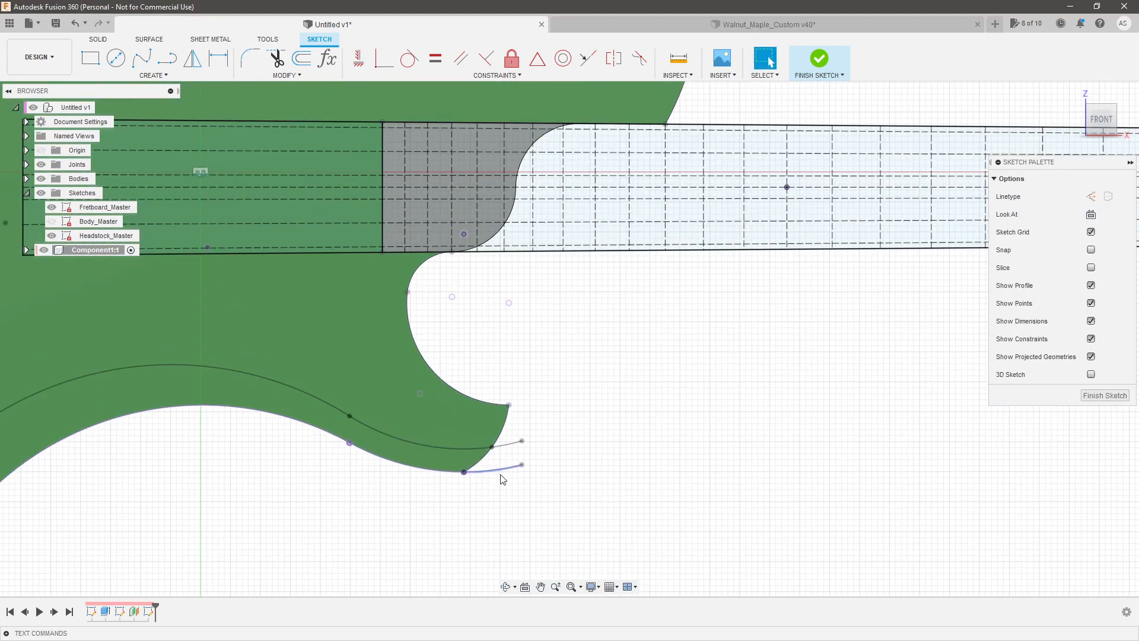
{"action": "left_click", "coordinate": [499, 470]}
{"action": "key", "text": "p"}
{"action": "key", "text": "Return"}
Check the projected extension arcs at both horns in a 3D view and finish the offset plane's sketch.
{"action": "scroll", "coordinate": [789, 418], "scroll_direction": "down", "scroll_amount": 3}
{"action": "scroll", "coordinate": [697, 452], "scroll_direction": "up", "scroll_amount": 3}
{"action": "mouse_move", "coordinate": [696, 470]}
{"action": "middle_mouse_down", "text": "shift"}
{"action": "mouse_move", "coordinate": [681, 409]}
{"action": "mouse_move", "coordinate": [715, 466]}
{"action": "middle_mouse_up", "text": "shift"}
{"action": "scroll", "coordinate": [717, 468], "scroll_direction": "down", "scroll_amount": 3}
{"action": "scroll", "coordinate": [603, 410], "scroll_direction": "up", "scroll_amount": 3}
{"action": "scroll", "coordinate": [603, 409], "scroll_direction": "up", "scroll_amount": 2}
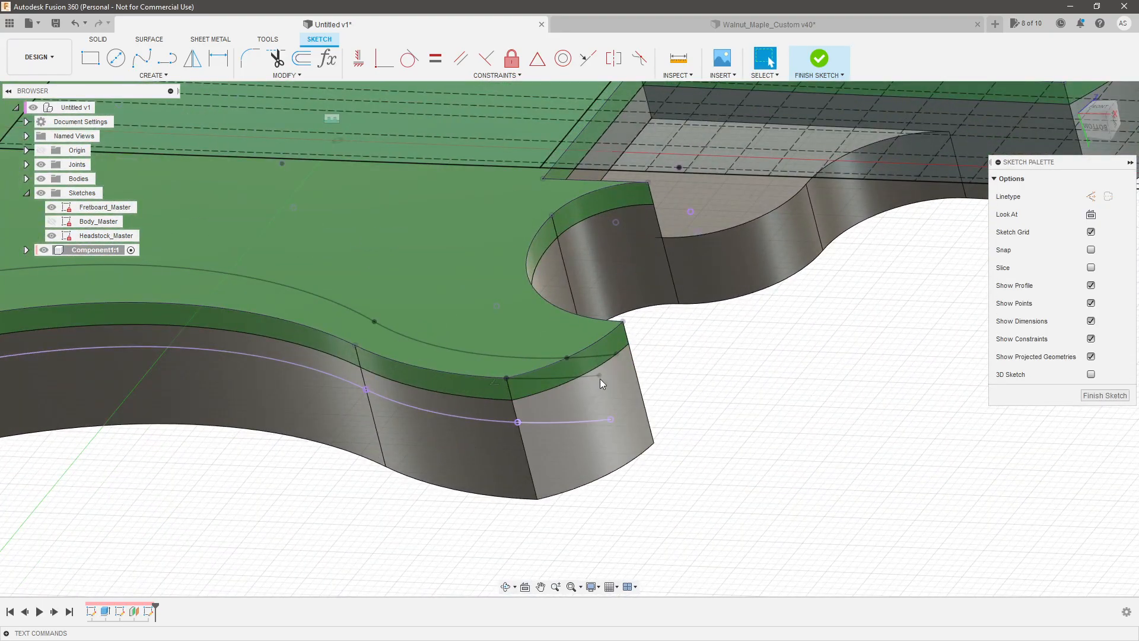
{"action": "scroll", "coordinate": [572, 489], "scroll_direction": "down", "scroll_amount": 4}
{"action": "scroll", "coordinate": [798, 318], "scroll_direction": "up", "scroll_amount": 4}
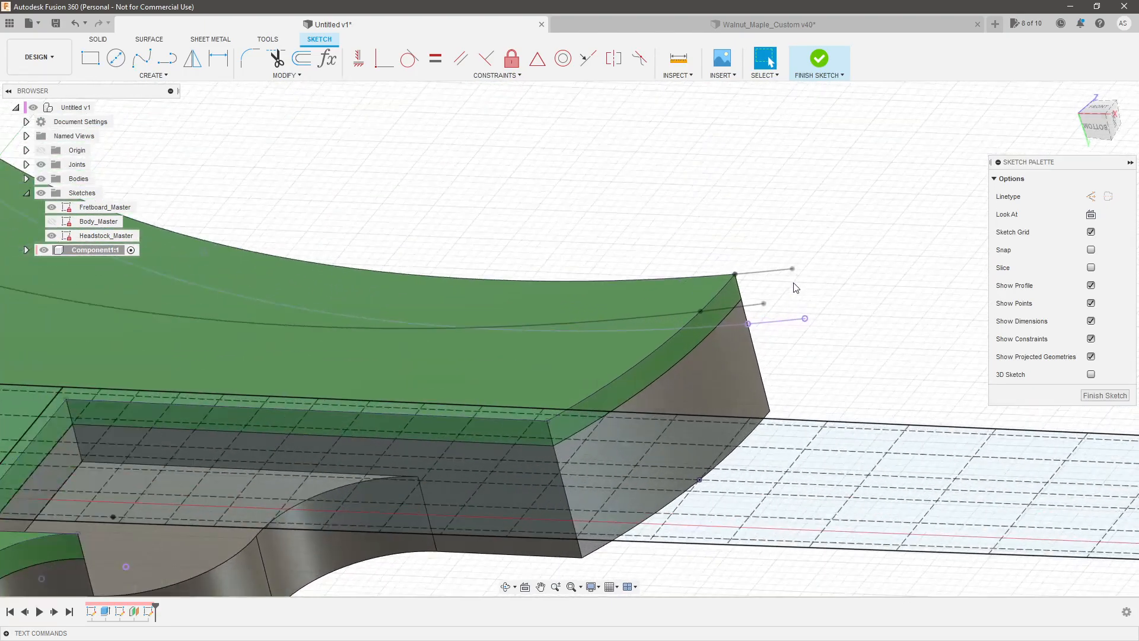
{"action": "scroll", "coordinate": [823, 333], "scroll_direction": "down", "scroll_amount": 4}
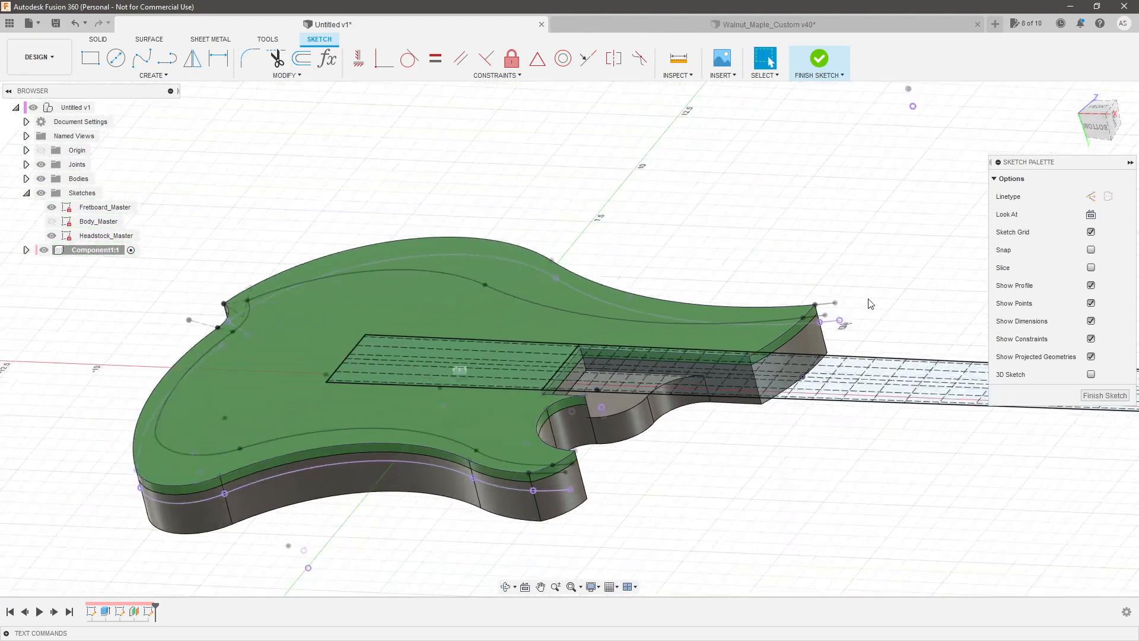
{"action": "left_click", "coordinate": [1100, 395]}
Construct a plane through three points at the free ends of the lower horn's extension arcs.
{"action": "scroll", "coordinate": [603, 528], "scroll_direction": "down", "scroll_amount": 2}
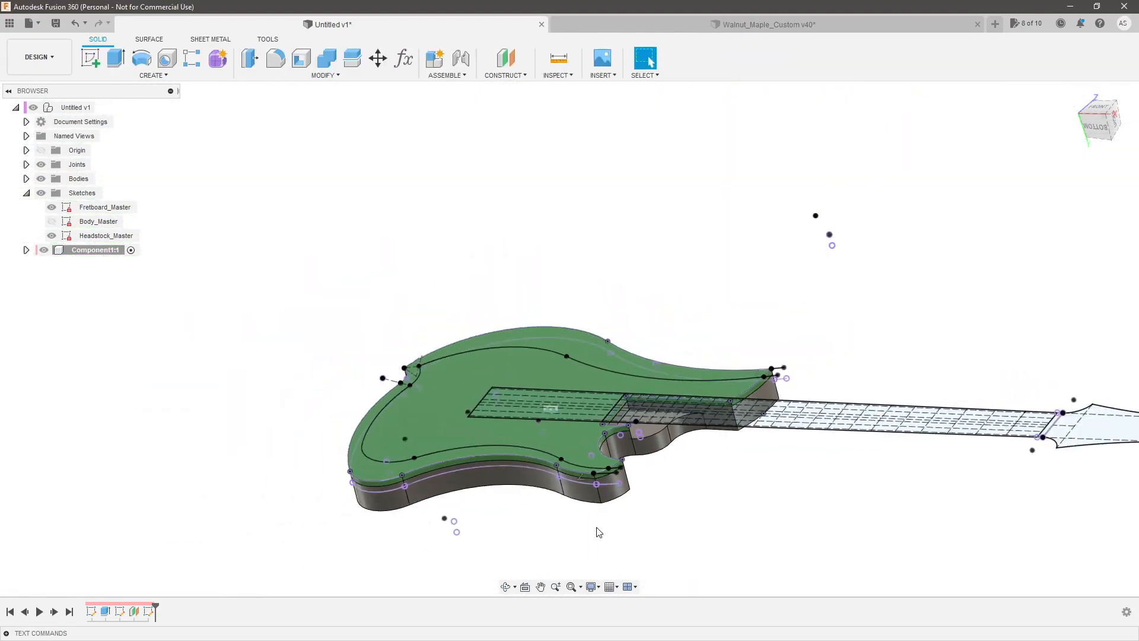
{"action": "mouse_move", "coordinate": [595, 517]}
{"action": "middle_mouse_down", "text": "shift"}
{"action": "mouse_move", "coordinate": [549, 528]}
{"action": "mouse_move", "coordinate": [579, 513]}
{"action": "middle_mouse_up", "text": "shift"}
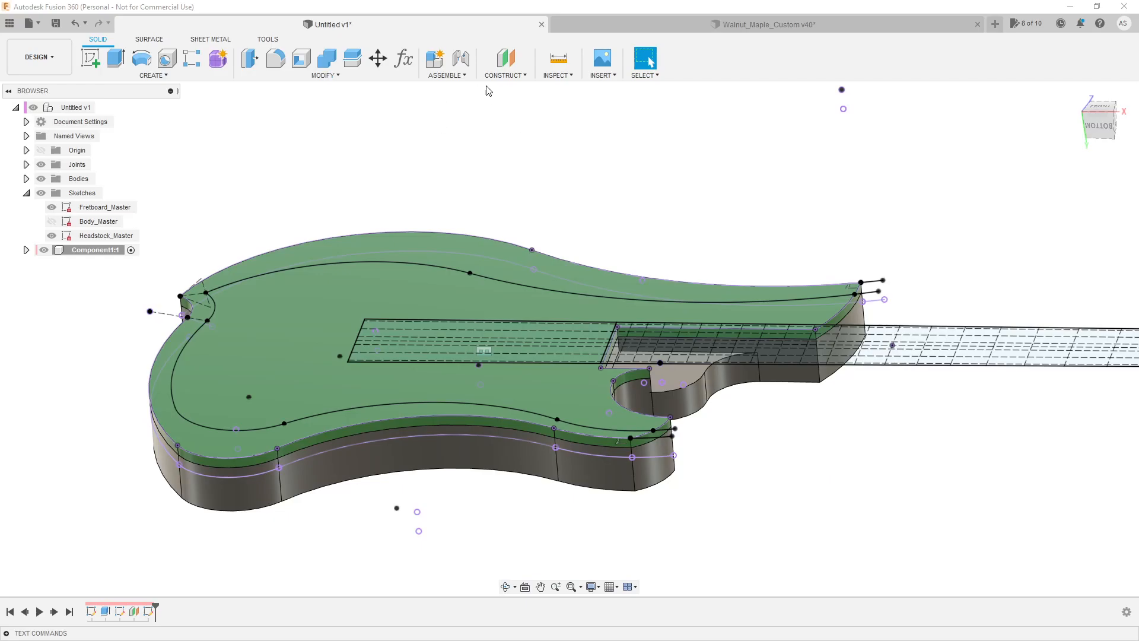
{"action": "left_click", "coordinate": [504, 76]}
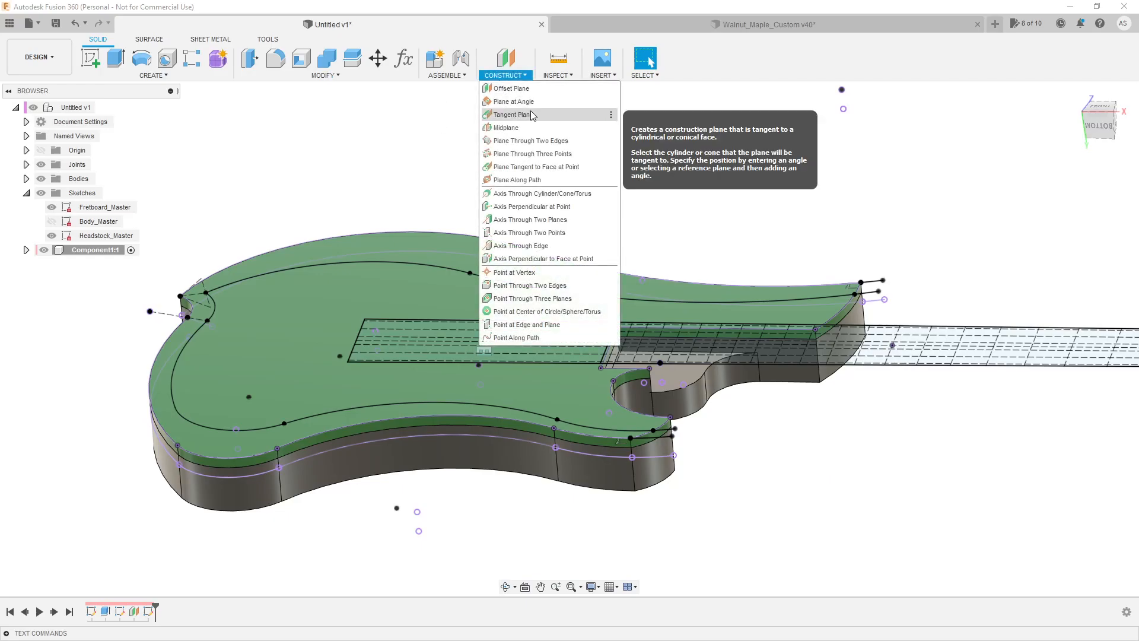
{"action": "left_click", "coordinate": [570, 154]}
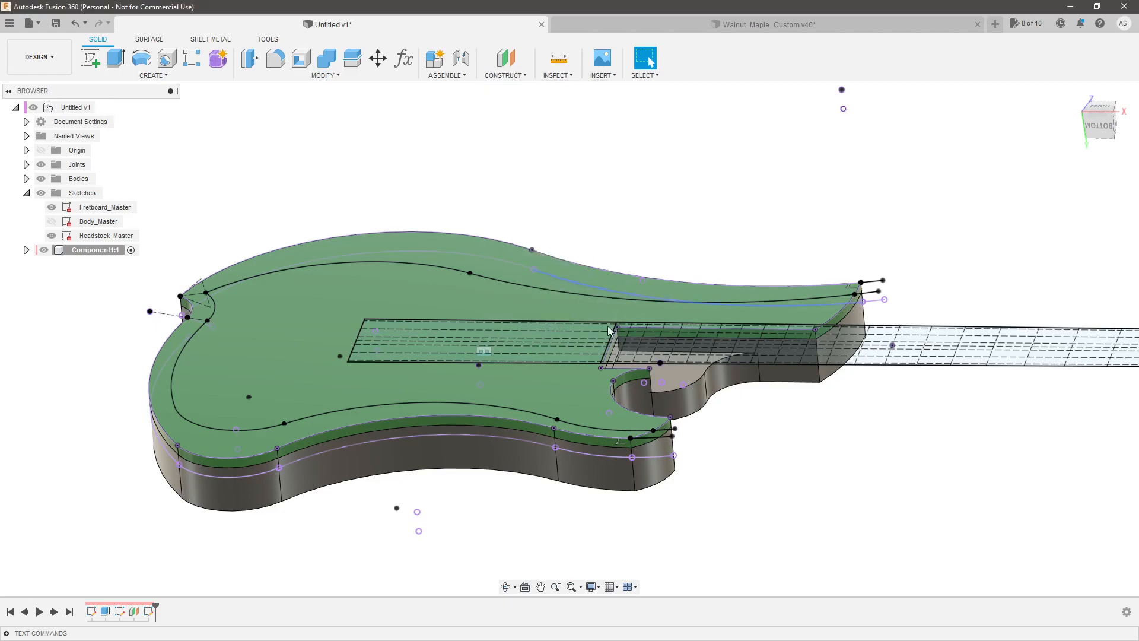
{"action": "scroll", "coordinate": [674, 439], "scroll_direction": "up", "scroll_amount": 4}
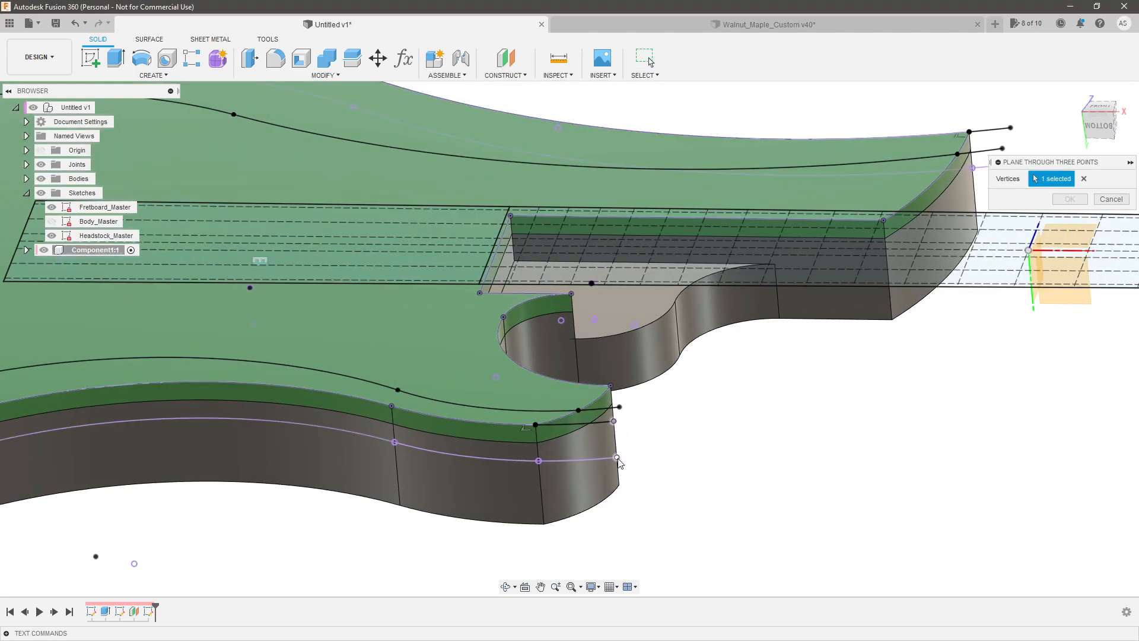
{"action": "key", "text": "Return"}
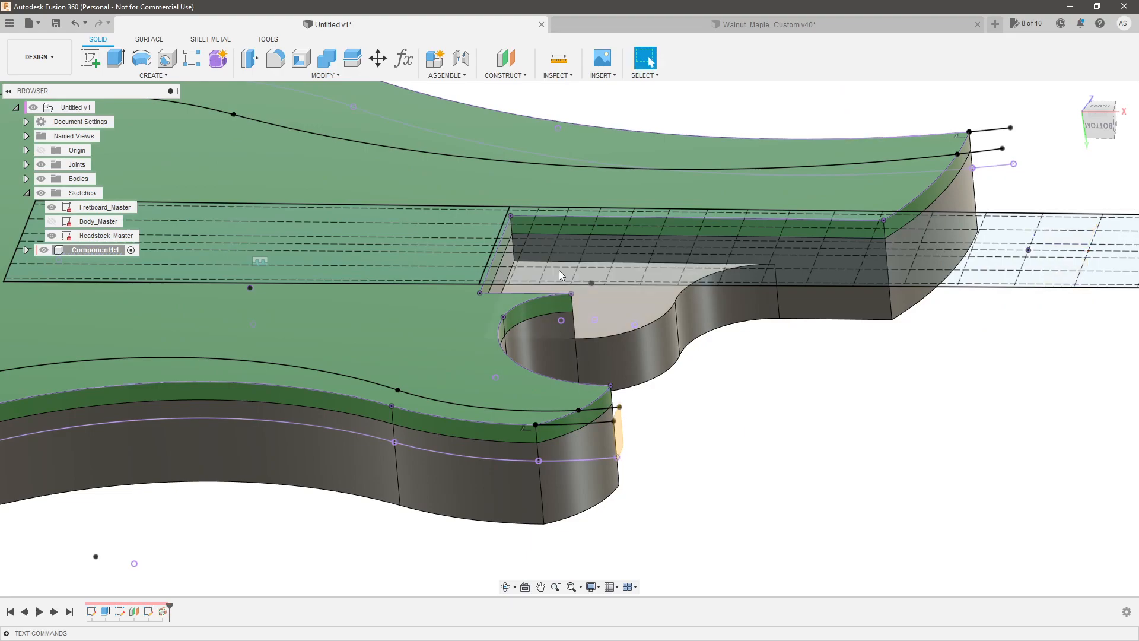
Construct a plane through three points at the free ends of the upper horn's extension arcs.
{"action": "left_click", "coordinate": [503, 72]}
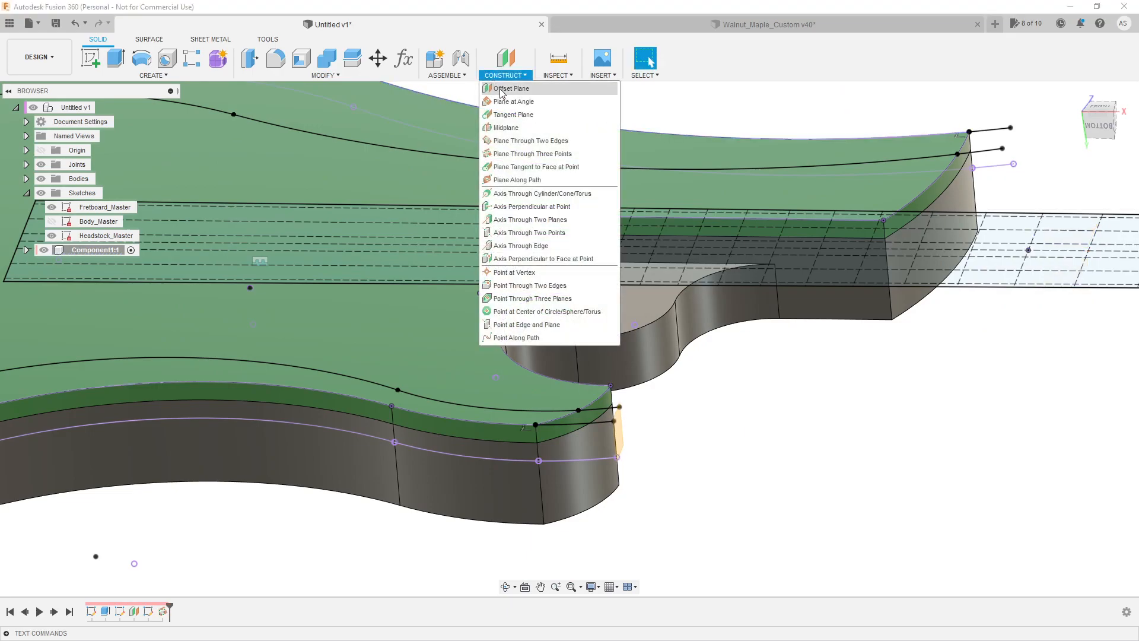
{"action": "left_click", "coordinate": [533, 154]}
{"action": "scroll", "coordinate": [752, 224], "scroll_direction": "down", "scroll_amount": 3}
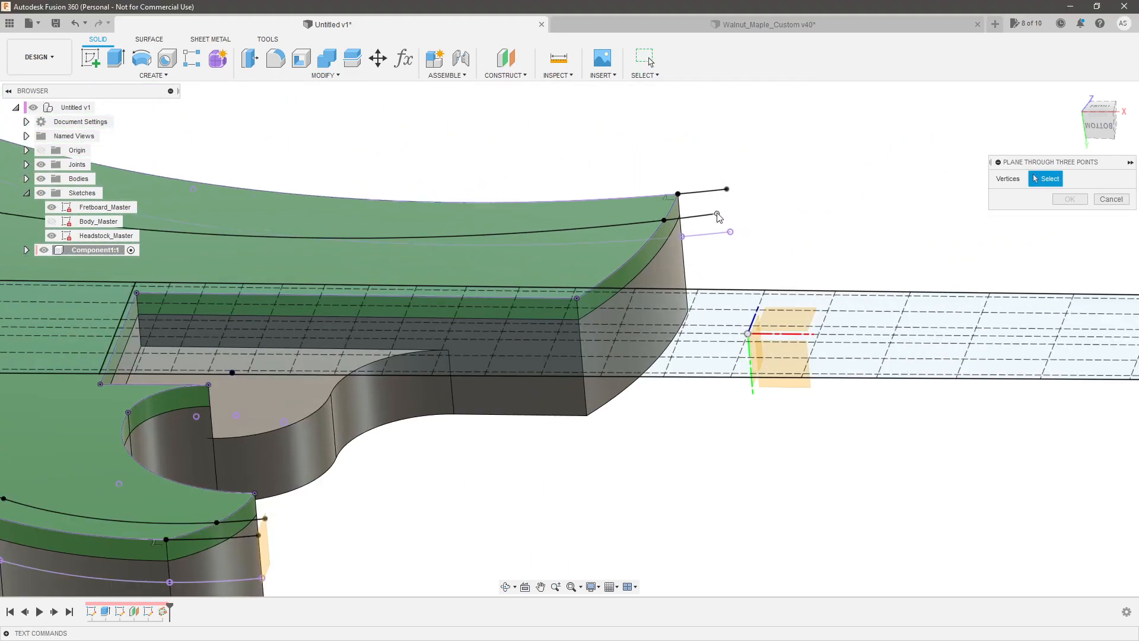
{"action": "left_click", "coordinate": [731, 232]}
{"action": "left_click", "coordinate": [1069, 199]}
Construct a plane through the three points where the upper horn's extension arcs meet the body contours.
{"action": "left_click", "coordinate": [505, 75]}
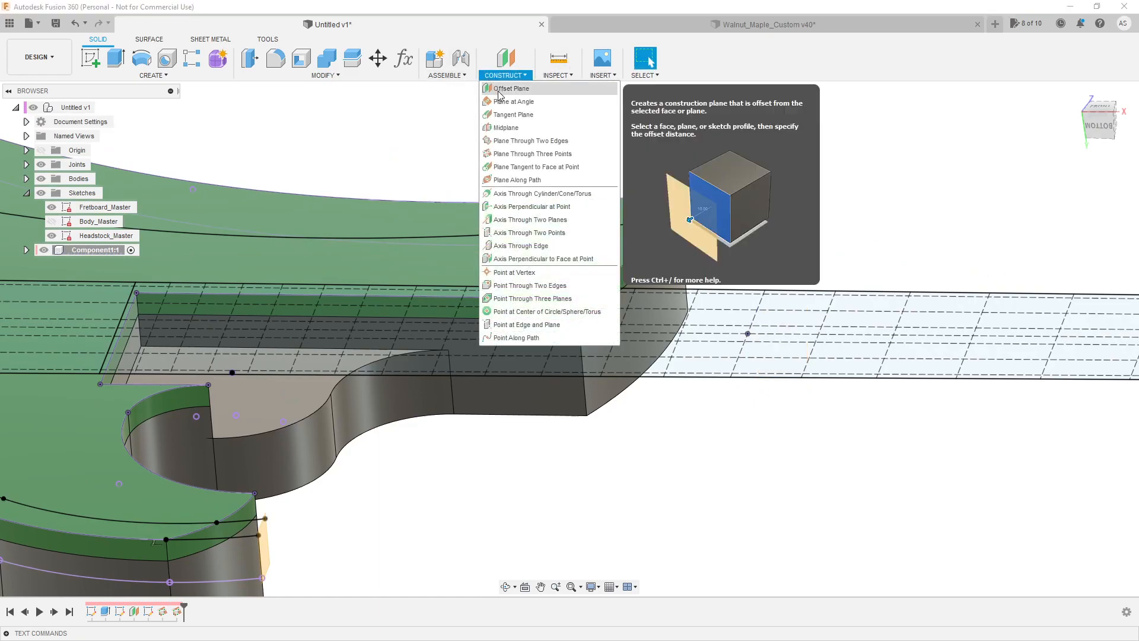
{"action": "left_click", "coordinate": [568, 156]}
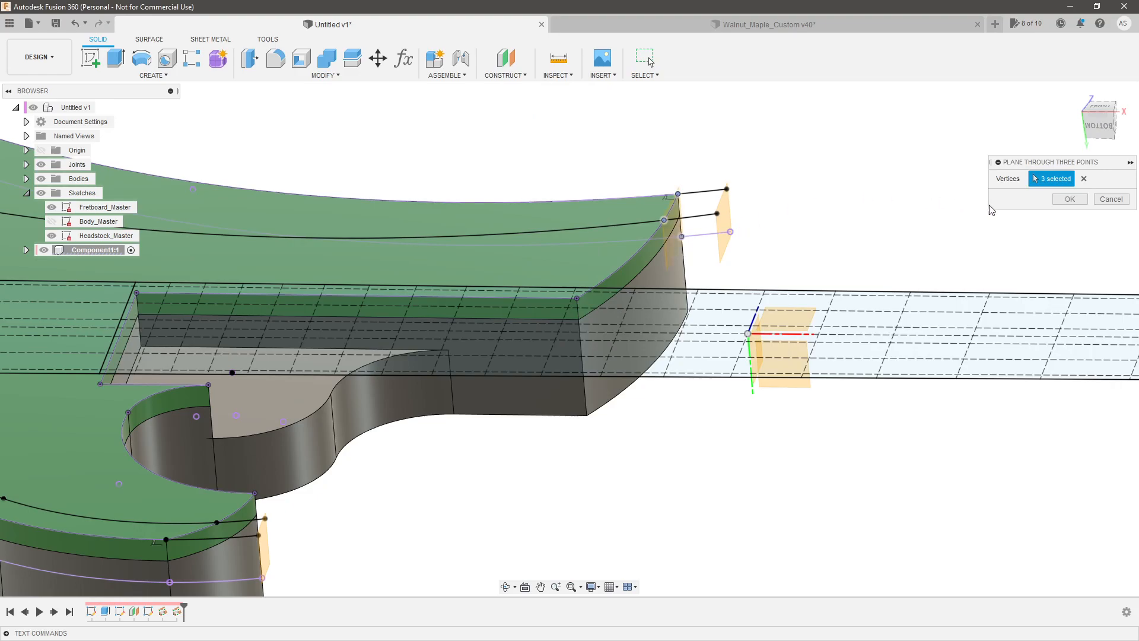
{"action": "left_click", "coordinate": [1070, 199]}
Construct a plane through the three points where the lower horn's extension arcs meet the body contours.
{"action": "scroll", "coordinate": [477, 185], "scroll_direction": "down", "scroll_amount": 3}
{"action": "scroll", "coordinate": [477, 185], "scroll_direction": "up", "scroll_amount": 5}
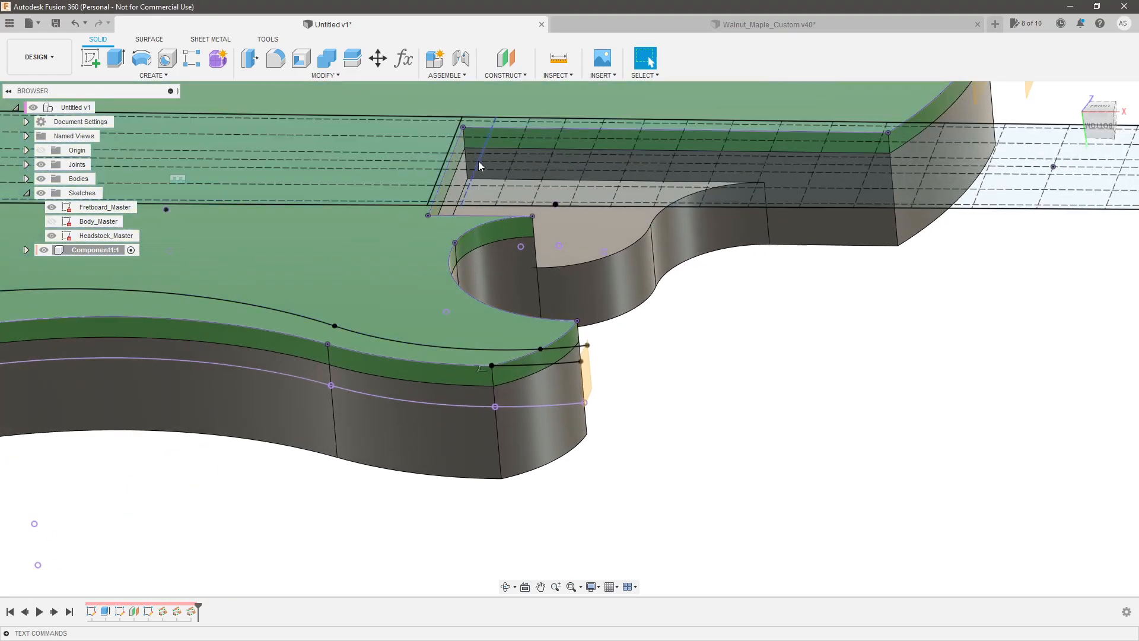
{"action": "left_click", "coordinate": [494, 76]}
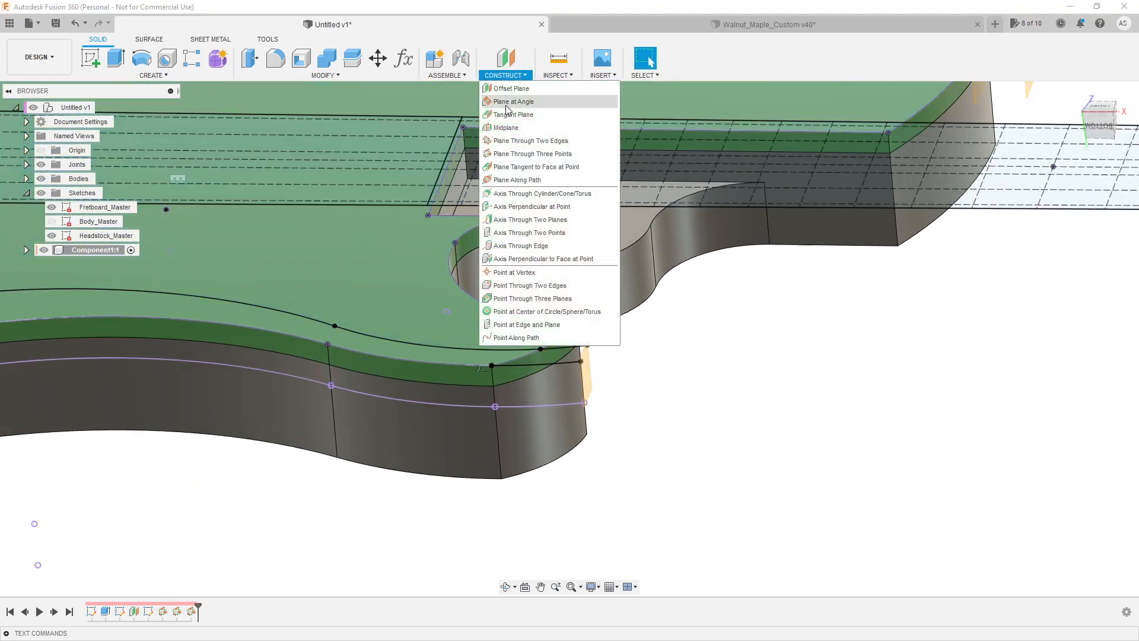
{"action": "left_click", "coordinate": [538, 156]}
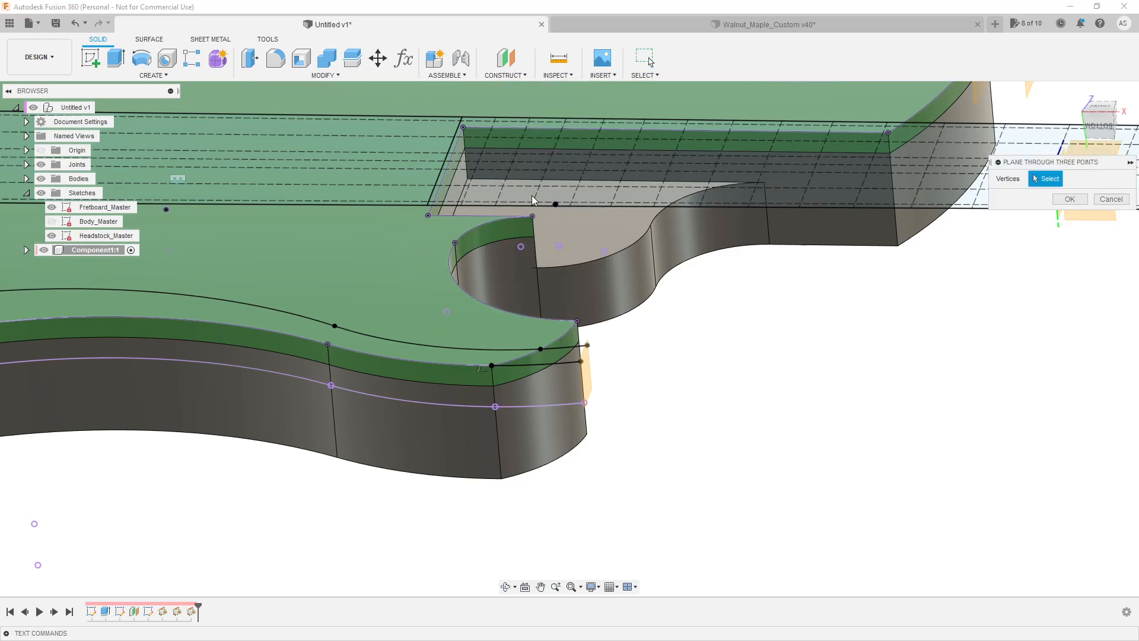
{"action": "left_click", "coordinate": [491, 366]}
{"action": "left_click", "coordinate": [540, 349]}
{"action": "left_click", "coordinate": [1069, 198]}
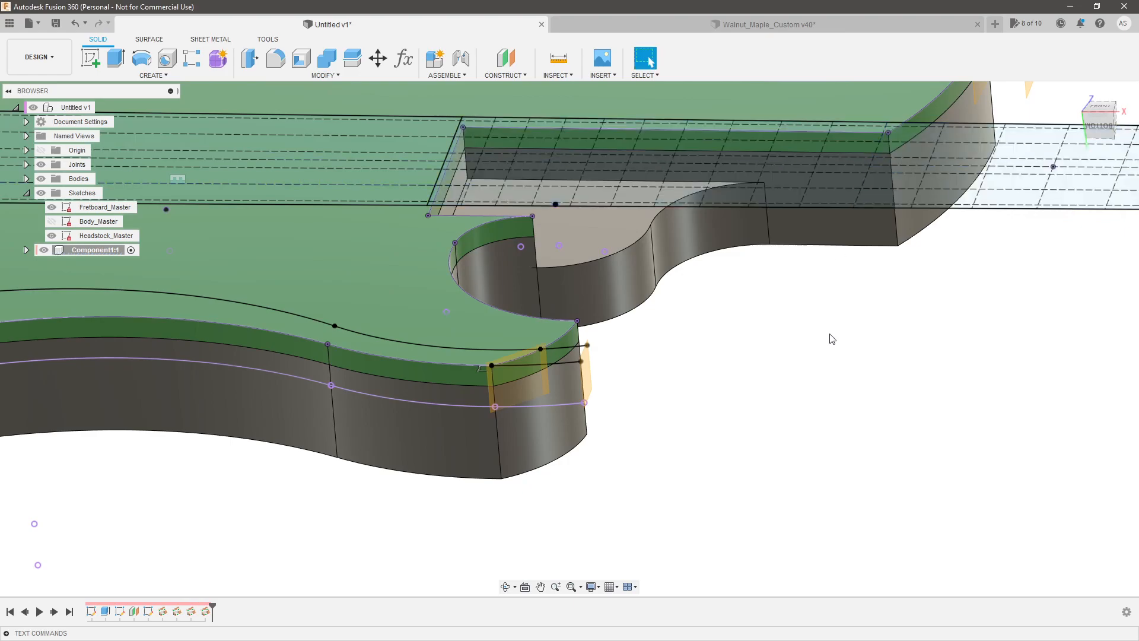
Construct a plane through the three matching contour junction points on the body's side just behind the lower horn.
{"action": "scroll", "coordinate": [837, 314], "scroll_direction": "down", "scroll_amount": 3}
{"action": "left_click", "coordinate": [505, 74]}
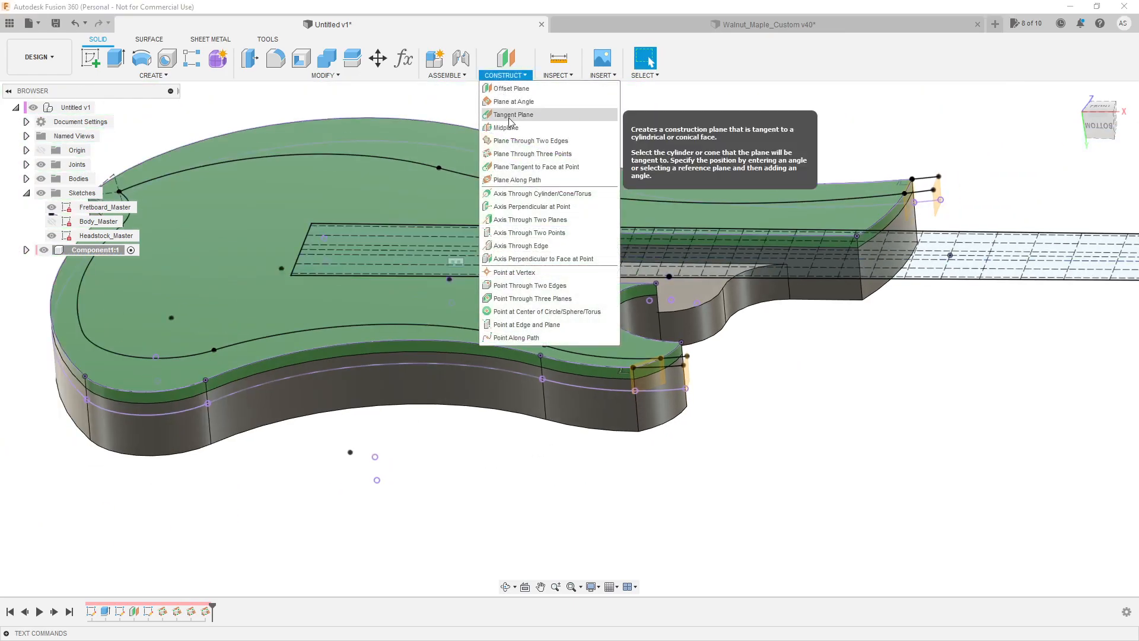
{"action": "left_click", "coordinate": [518, 154]}
{"action": "scroll", "coordinate": [554, 276], "scroll_direction": "up", "scroll_amount": 3}
{"action": "left_click", "coordinate": [527, 345]}
{"action": "left_click", "coordinate": [530, 378]}
{"action": "left_click", "coordinate": [533, 332]}
{"action": "left_click", "coordinate": [1070, 199]}
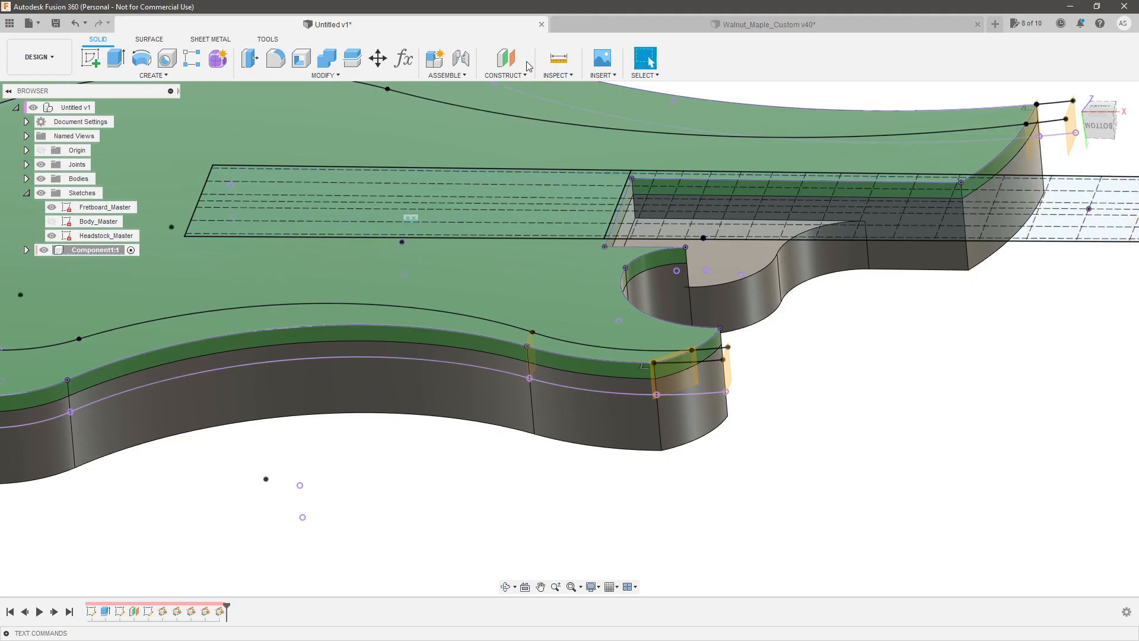
Construct a plane through the three matching contour junction points at the lower bout, where the waist curve ends.
{"action": "left_click", "coordinate": [517, 73]}
{"action": "left_click", "coordinate": [521, 152]}
{"action": "scroll", "coordinate": [816, 296], "scroll_direction": "down", "scroll_amount": 2}
{"action": "scroll", "coordinate": [414, 340], "scroll_direction": "up", "scroll_amount": 2}
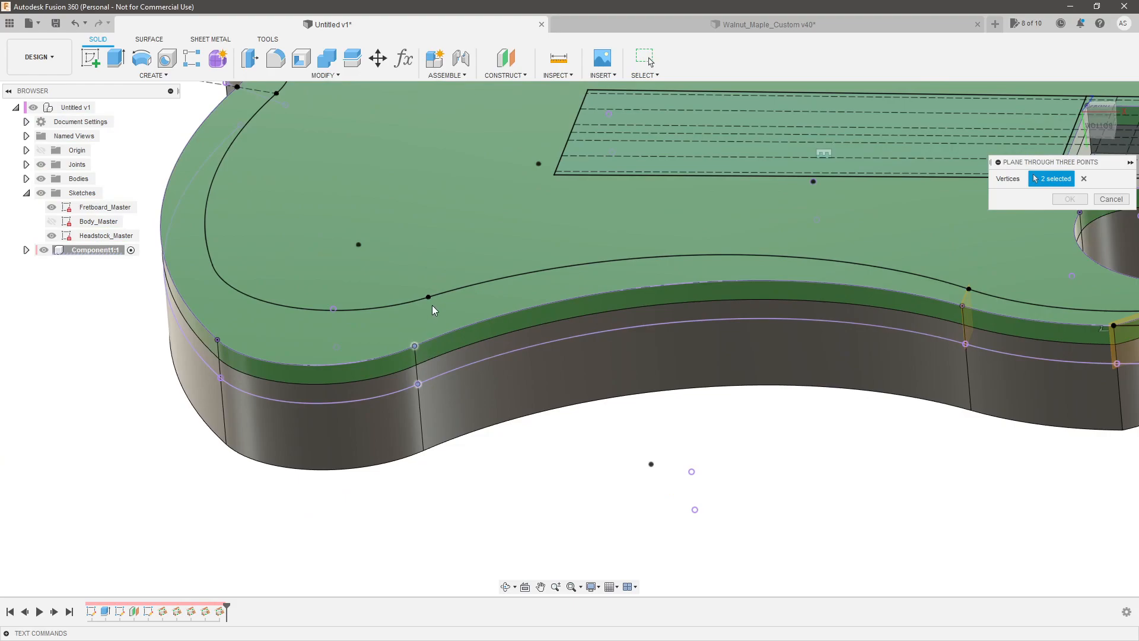
{"action": "left_click", "coordinate": [1070, 199]}
Construct a plane through the three contour points at the tail notch's corner nearest the lower bout.
{"action": "scroll", "coordinate": [510, 311], "scroll_direction": "down", "scroll_amount": 3}
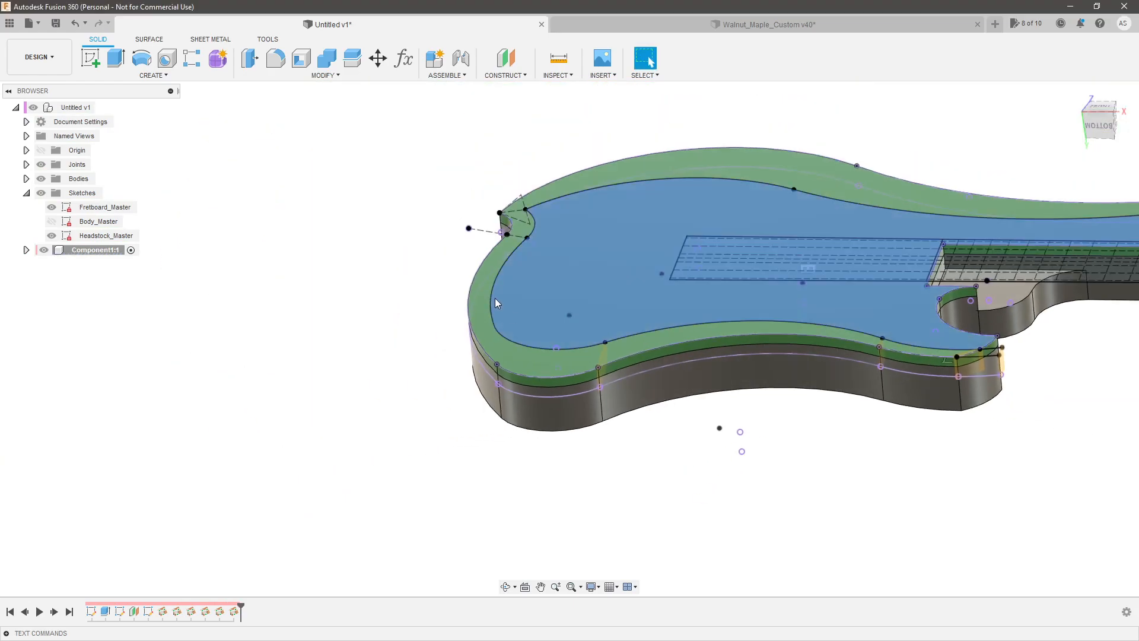
{"action": "scroll", "coordinate": [510, 311], "scroll_direction": "up", "scroll_amount": 2}
{"action": "scroll", "coordinate": [514, 305], "scroll_direction": "down", "scroll_amount": 3}
{"action": "scroll", "coordinate": [535, 280], "scroll_direction": "up", "scroll_amount": 4}
{"action": "middle_click_drag", "start_coordinate": [515, 263], "coordinate": [535, 247], "text": "shift"}
{"action": "scroll", "coordinate": [535, 248], "scroll_direction": "up", "scroll_amount": 1}
{"action": "left_click", "coordinate": [502, 75]}
{"action": "left_click", "coordinate": [537, 154]}
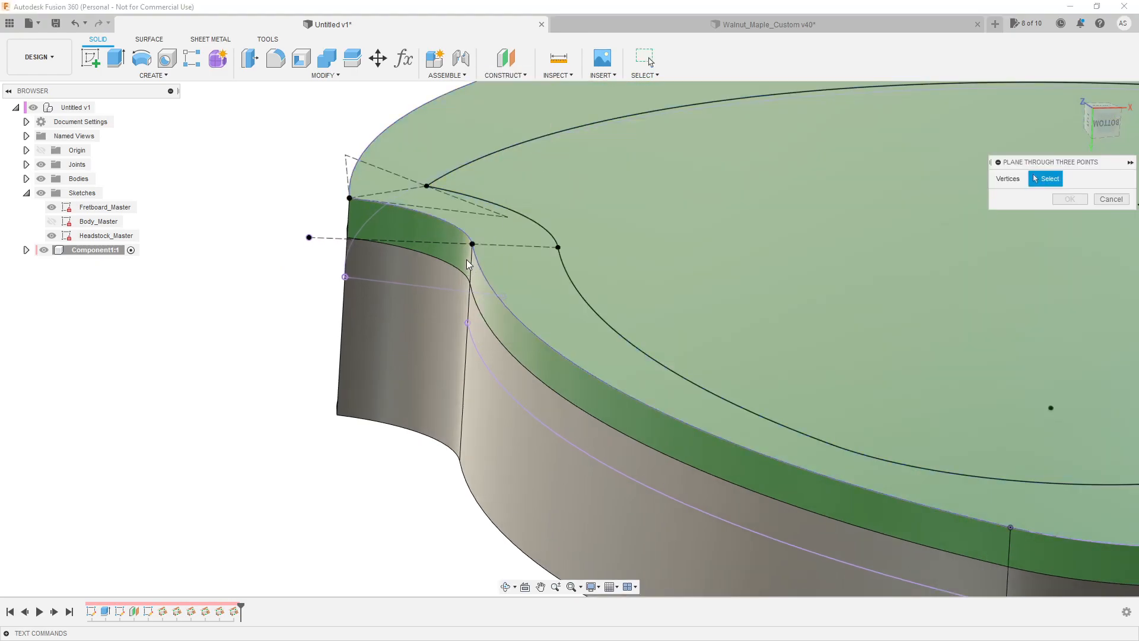
{"action": "left_click", "coordinate": [472, 244]}
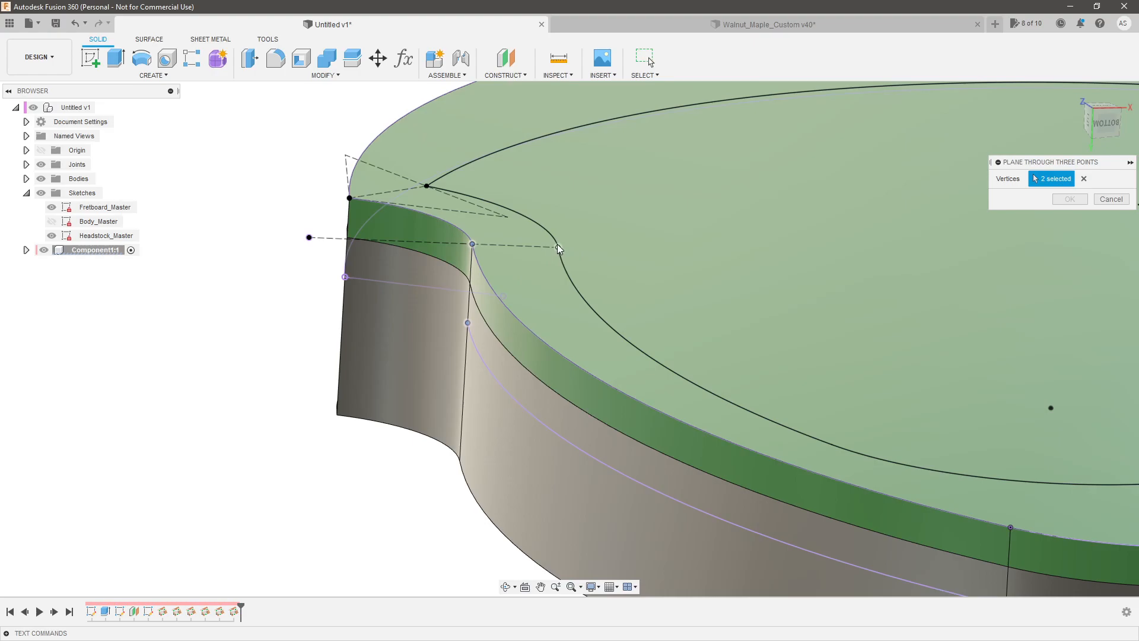
{"action": "left_click", "coordinate": [1059, 202]}
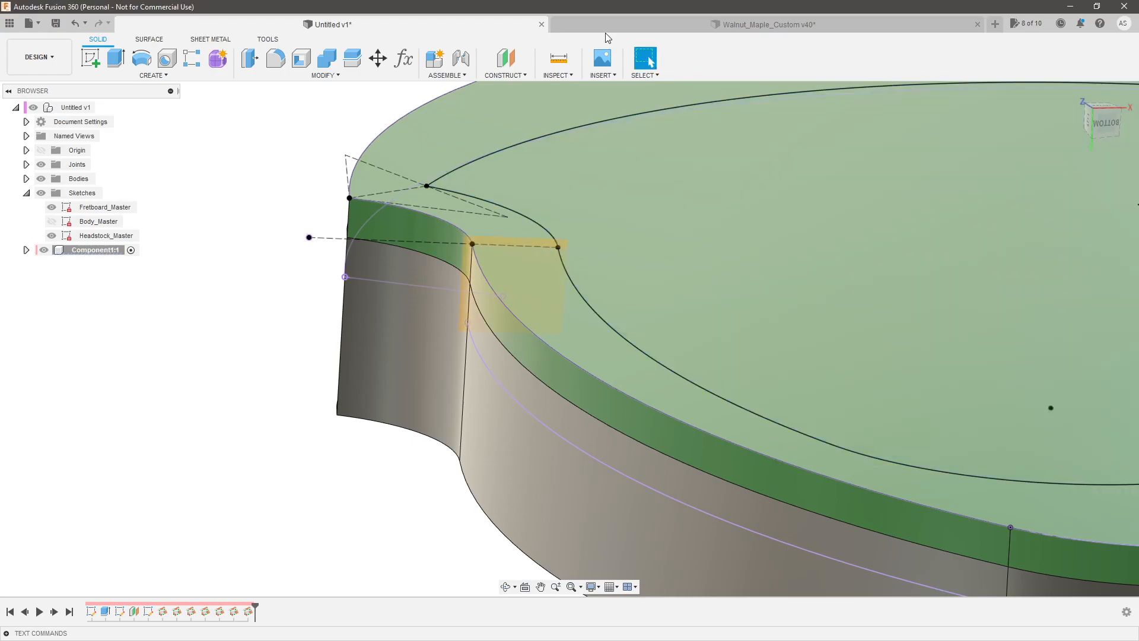
Construct a plane through the three contour points at the tail notch's other corner, where the upper bout's contours begin.
{"action": "left_click", "coordinate": [504, 75]}
{"action": "left_click", "coordinate": [535, 154]}
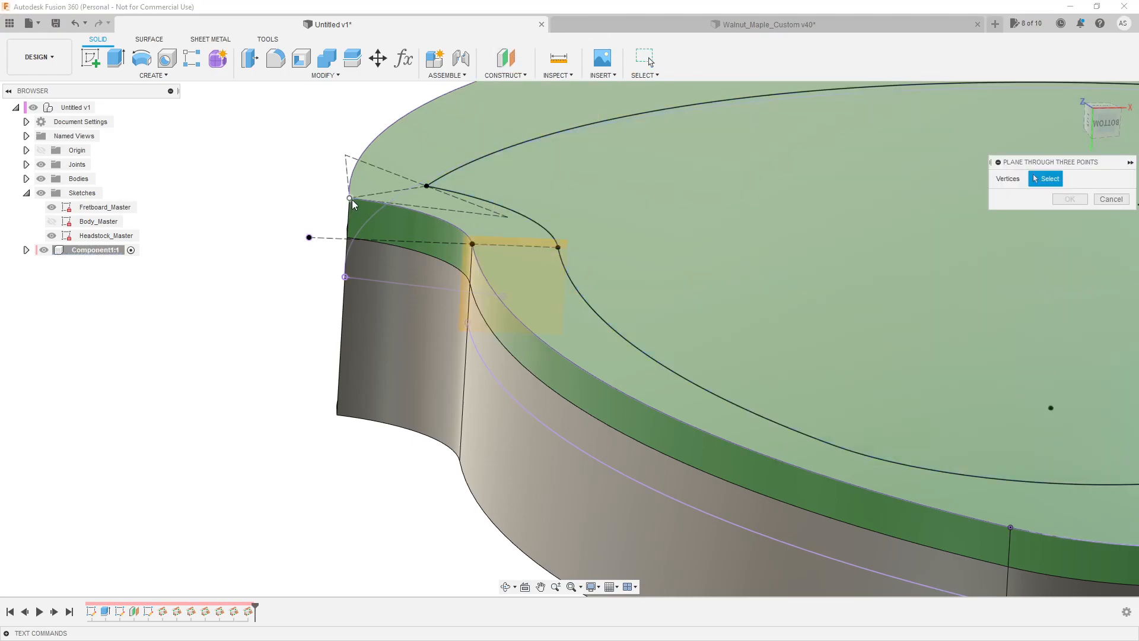
{"action": "left_click", "coordinate": [345, 276]}
{"action": "left_click", "coordinate": [428, 186]}
{"action": "left_click", "coordinate": [1070, 199]}
Start a plane tangent to face at point, picking the outer contour junction at the waist on the upper horn's side.
{"action": "scroll", "coordinate": [635, 302], "scroll_direction": "down", "scroll_amount": 5}
{"action": "middle_click_drag", "start_coordinate": [636, 309], "coordinate": [727, 300], "text": "shift"}
{"action": "scroll", "coordinate": [727, 300], "scroll_direction": "down", "scroll_amount": 4}
{"action": "scroll", "coordinate": [605, 212], "scroll_direction": "up", "scroll_amount": 5}
{"action": "mouse_move", "coordinate": [606, 213]}
{"action": "middle_mouse_down", "text": "shift"}
{"action": "mouse_move", "coordinate": [661, 209]}
{"action": "mouse_move", "coordinate": [603, 197]}
{"action": "mouse_move", "coordinate": [596, 223]}
{"action": "middle_mouse_up", "text": "shift"}
{"action": "scroll", "coordinate": [596, 223], "scroll_direction": "up", "scroll_amount": 2}
{"action": "left_click", "coordinate": [504, 75]}
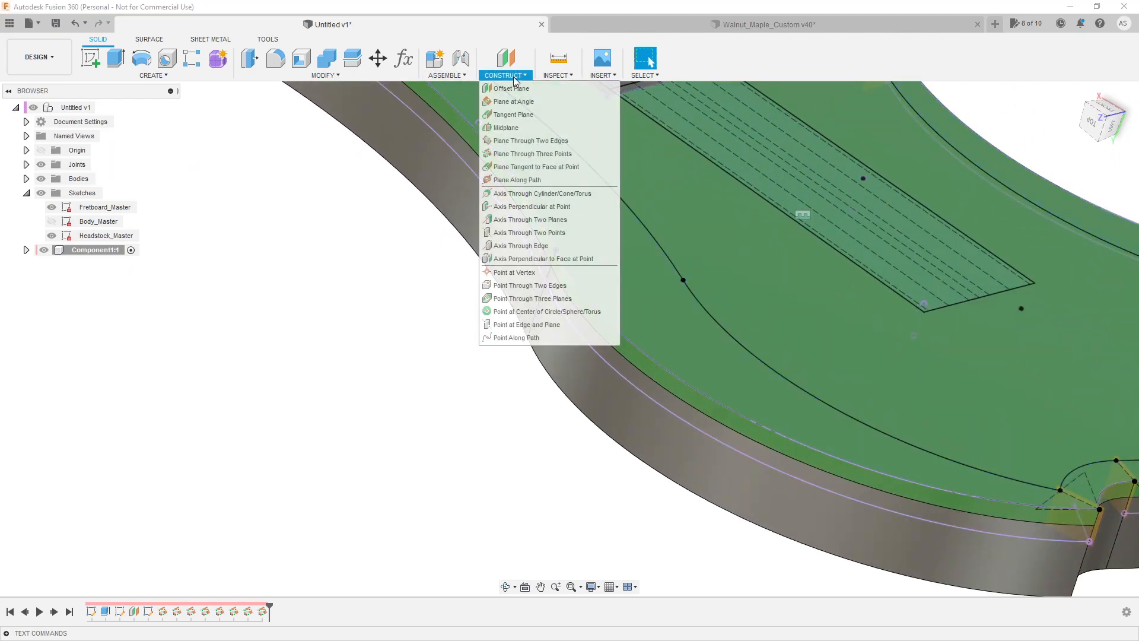
{"action": "left_click", "coordinate": [530, 167]}
{"action": "left_click", "coordinate": [546, 240]}
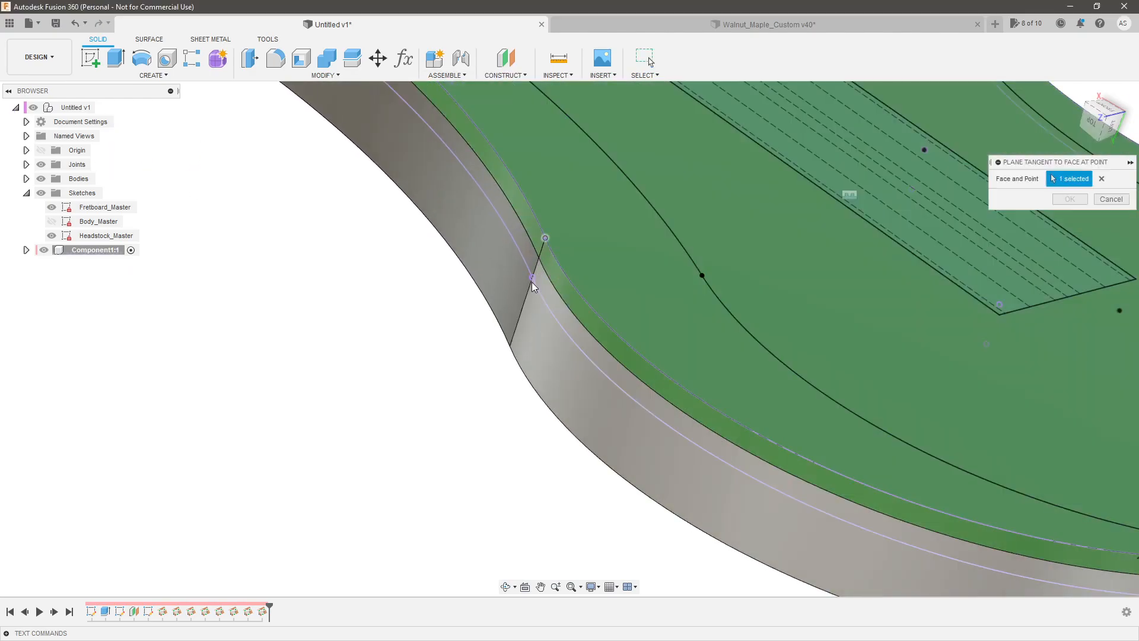
{"action": "left_click", "coordinate": [532, 283]}
{"action": "left_click", "coordinate": [539, 277]}
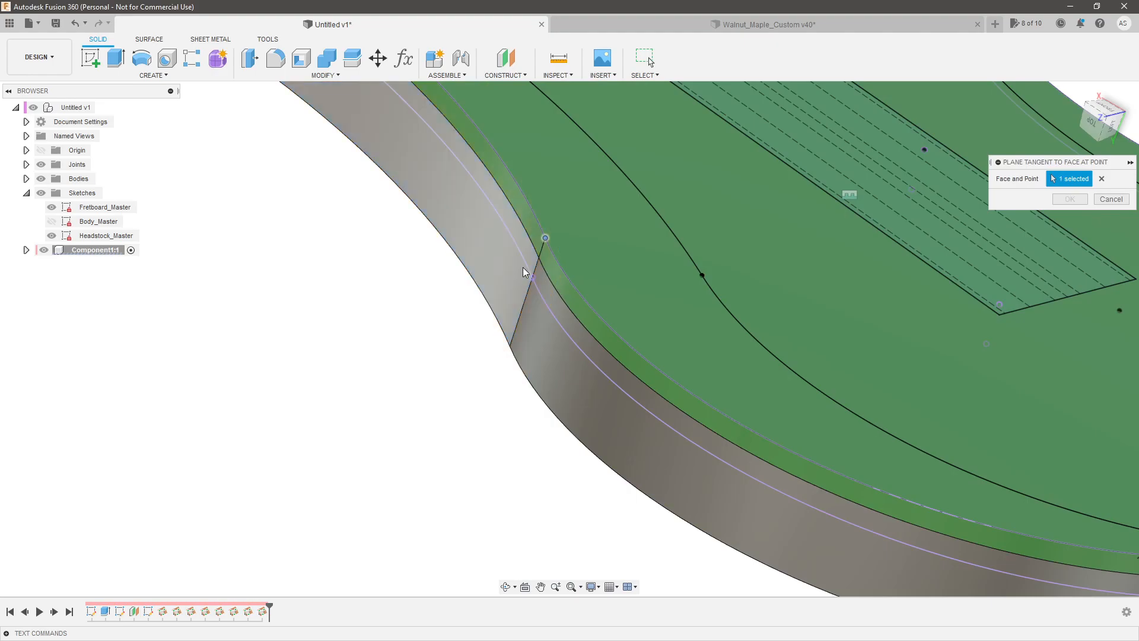
{"action": "scroll", "coordinate": [531, 277], "scroll_direction": "up", "scroll_amount": 5}
{"action": "middle_click_drag", "start_coordinate": [531, 280], "coordinate": [531, 239], "text": "shift"}
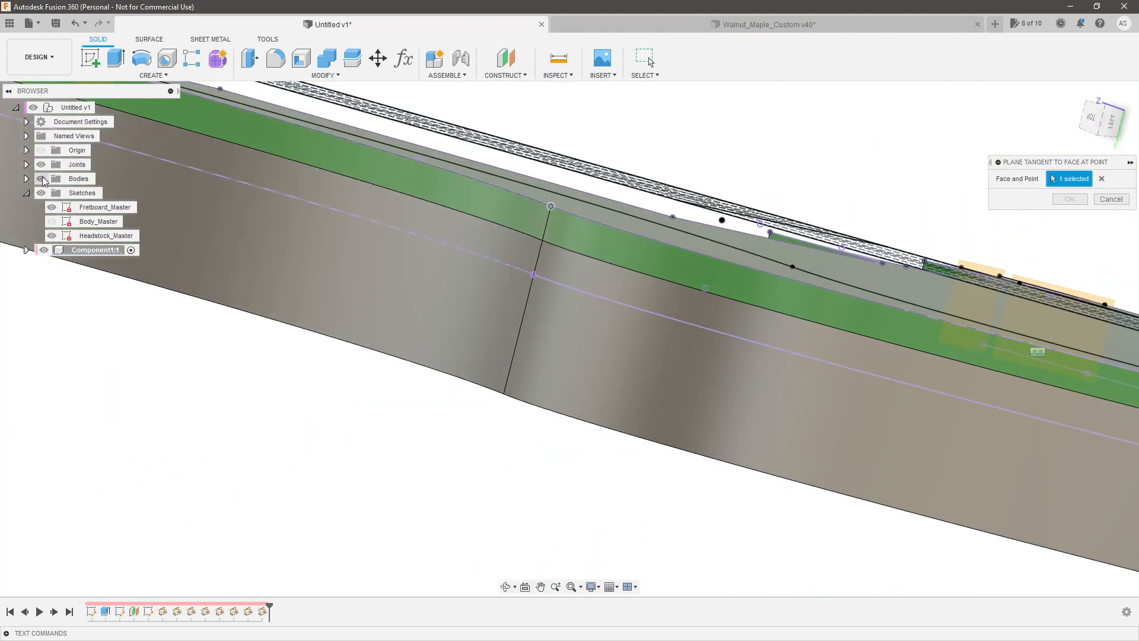
Hide the guitar bodies and abandon the tangent plane command at the long horn's waist.
{"action": "left_click", "coordinate": [42, 179]}
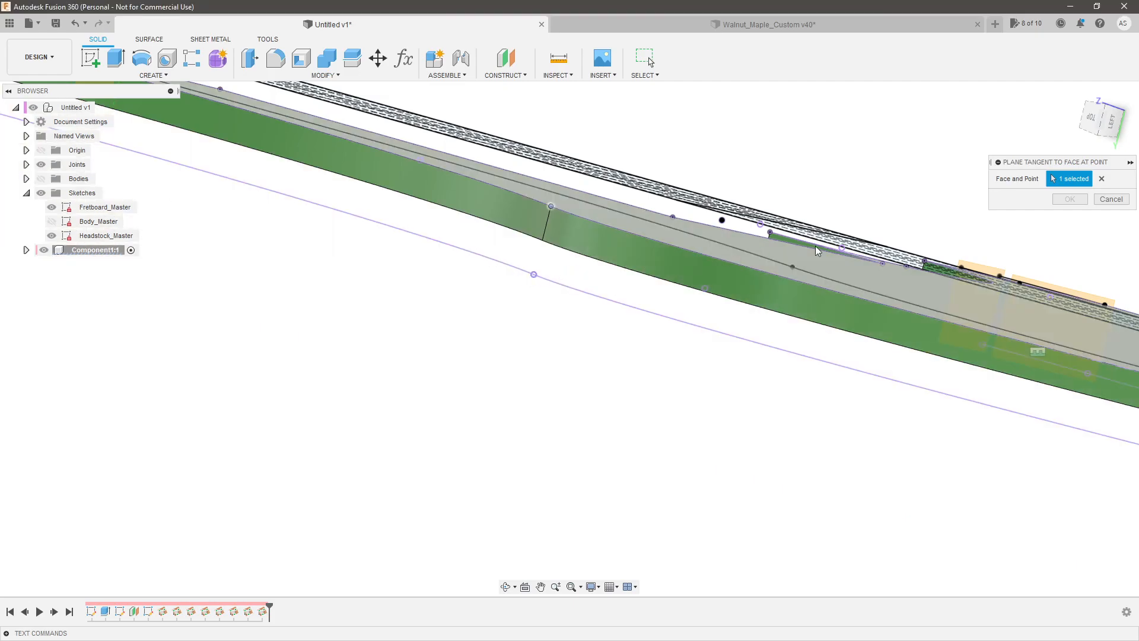
{"action": "mouse_move", "coordinate": [552, 290]}
{"action": "middle_mouse_down", "text": "shift"}
{"action": "mouse_move", "coordinate": [536, 288]}
{"action": "mouse_move", "coordinate": [548, 299]}
{"action": "middle_mouse_up", "text": "shift"}
{"action": "left_click", "coordinate": [1105, 202]}
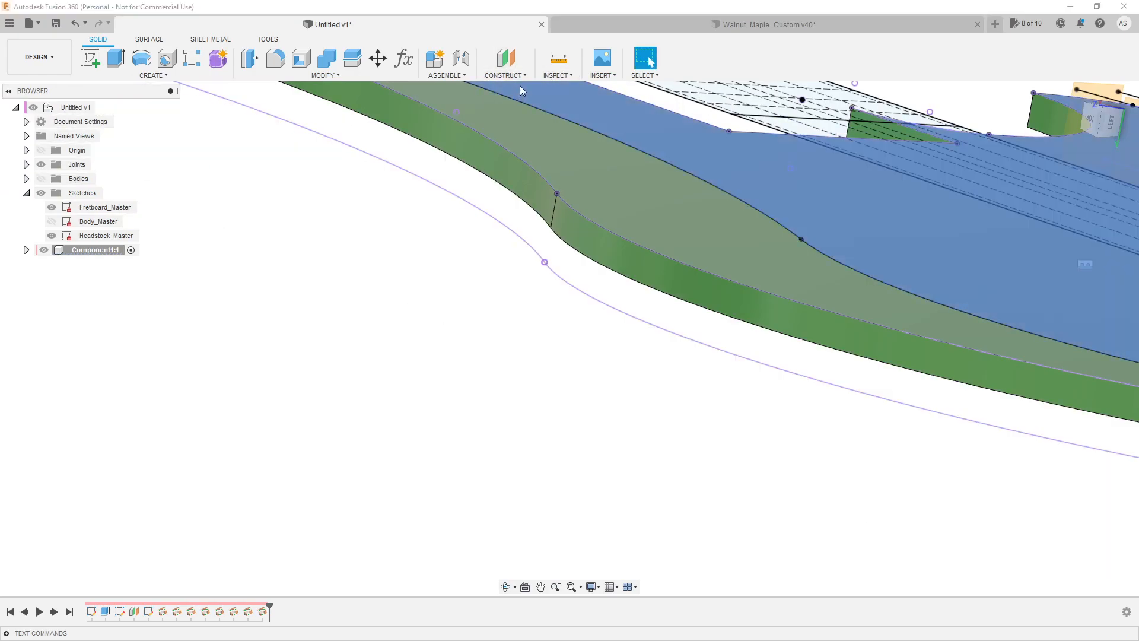
Construct a plane through three points at the long-horn side waist: the outline point, the lower side-curve point and the inner contour point.
{"action": "left_click", "coordinate": [507, 75]}
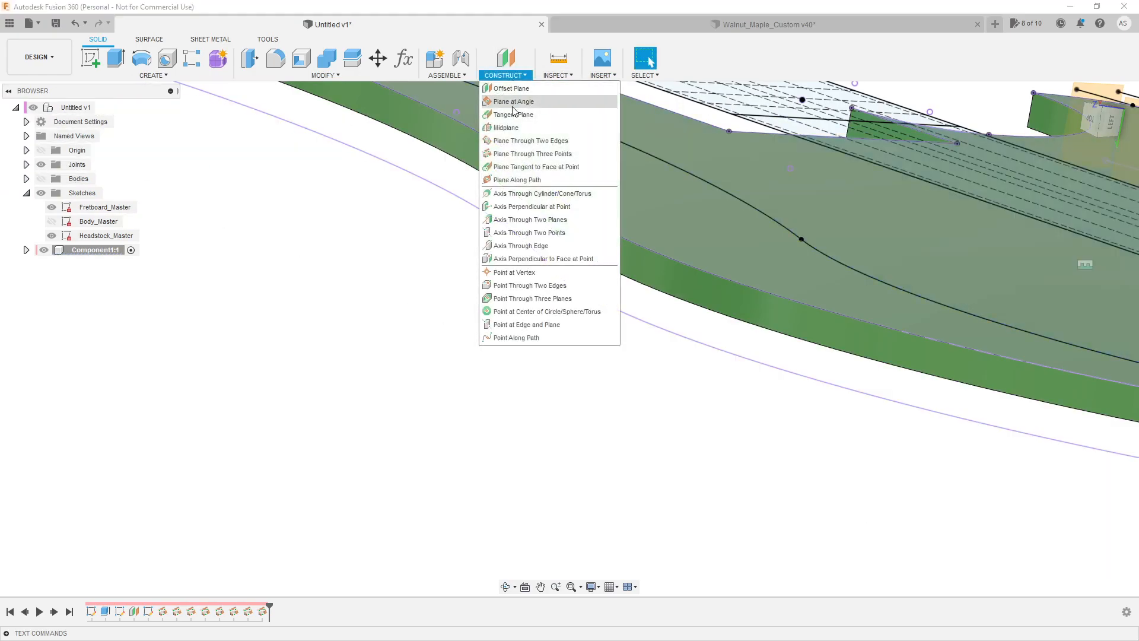
{"action": "left_click", "coordinate": [526, 154]}
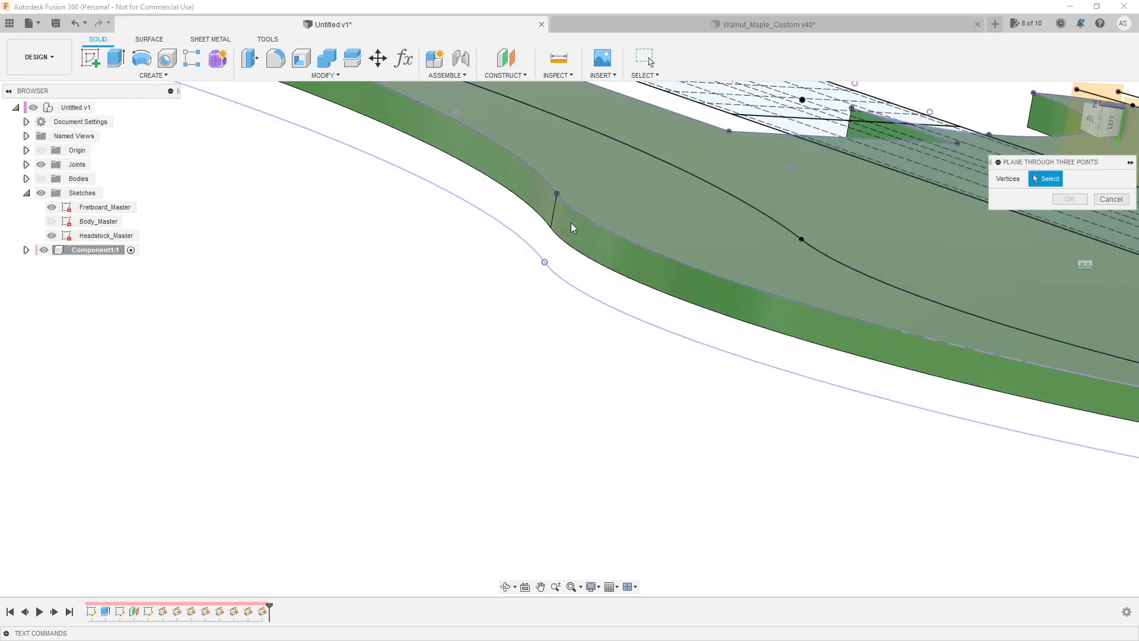
{"action": "left_click", "coordinate": [544, 262]}
{"action": "left_click", "coordinate": [802, 239]}
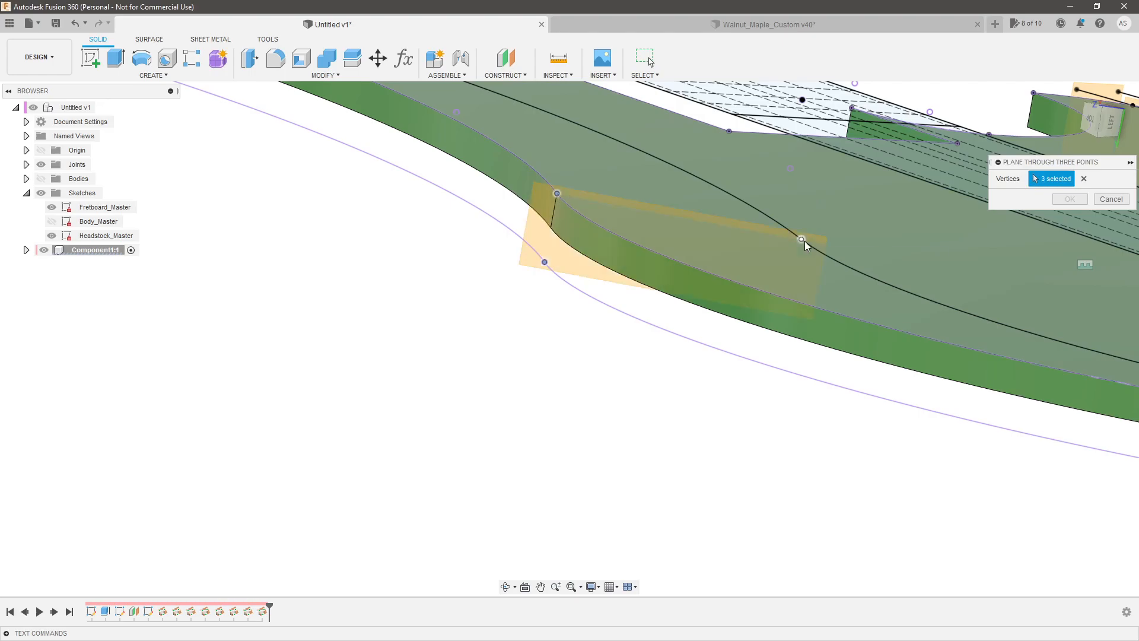
{"action": "left_click", "coordinate": [1064, 202]}
Start a sketch on the plane at the short horn's tip and draw a closed line triangle from the outline curve's endpoint.
{"action": "scroll", "coordinate": [735, 428], "scroll_direction": "down", "scroll_amount": 6}
{"action": "scroll", "coordinate": [525, 269], "scroll_direction": "up", "scroll_amount": 3}
{"action": "scroll", "coordinate": [524, 269], "scroll_direction": "down", "scroll_amount": 4}
{"action": "middle_click_drag", "start_coordinate": [817, 347], "coordinate": [471, 380], "text": "shift"}
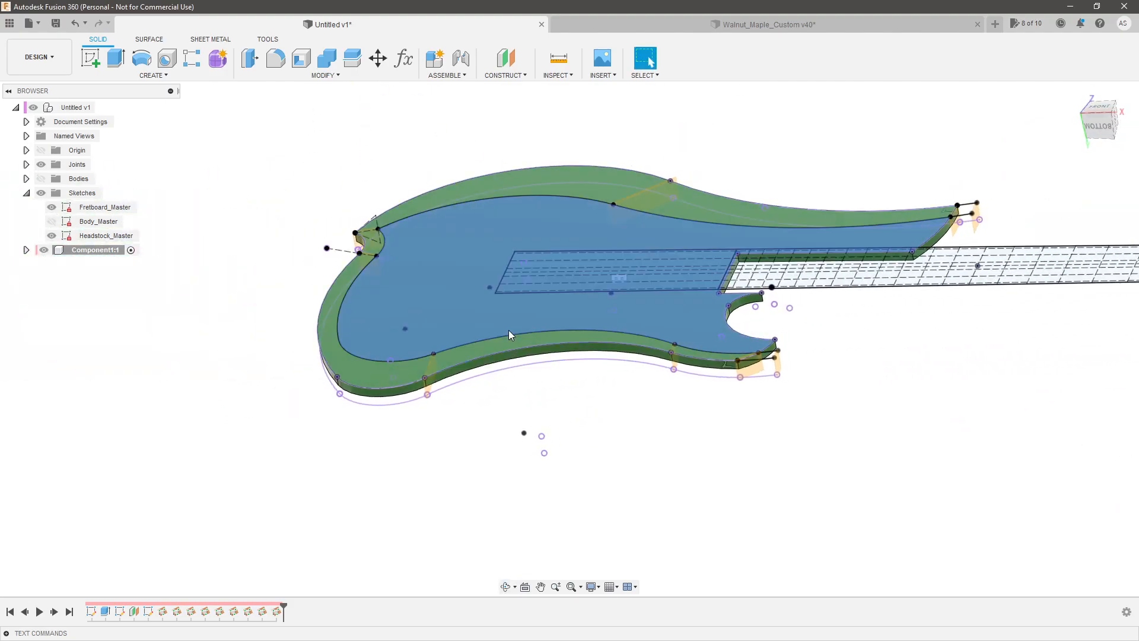
{"action": "scroll", "coordinate": [504, 337], "scroll_direction": "up", "scroll_amount": 3}
{"action": "middle_click_drag", "start_coordinate": [514, 367], "coordinate": [602, 365], "text": "shift"}
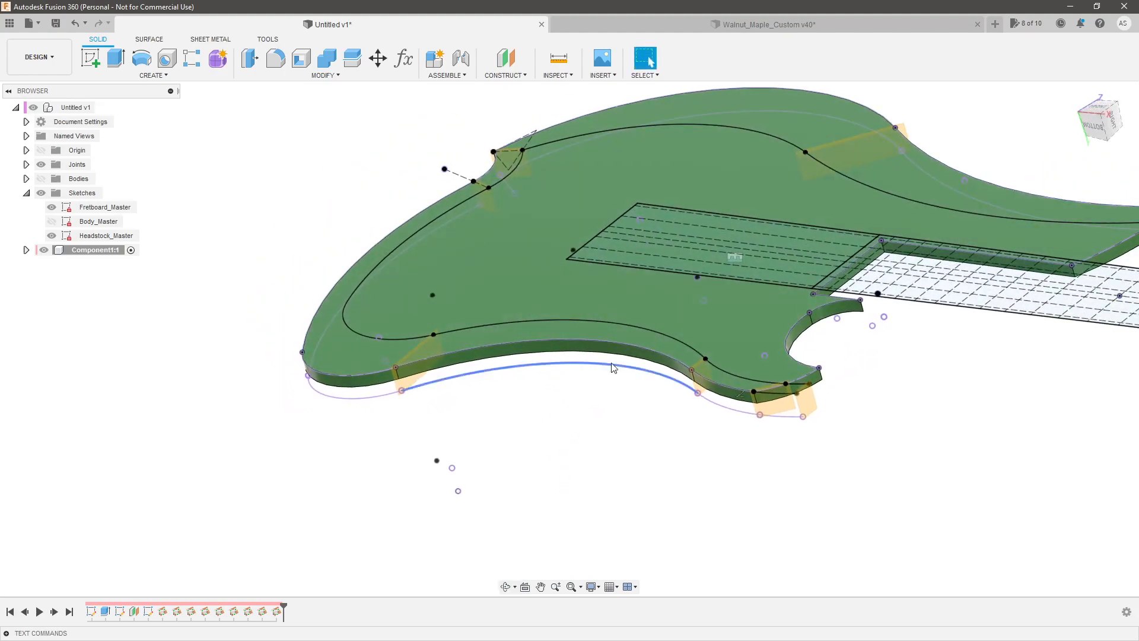
{"action": "left_click", "coordinate": [91, 58]}
{"action": "scroll", "coordinate": [831, 413], "scroll_direction": "up", "scroll_amount": 3}
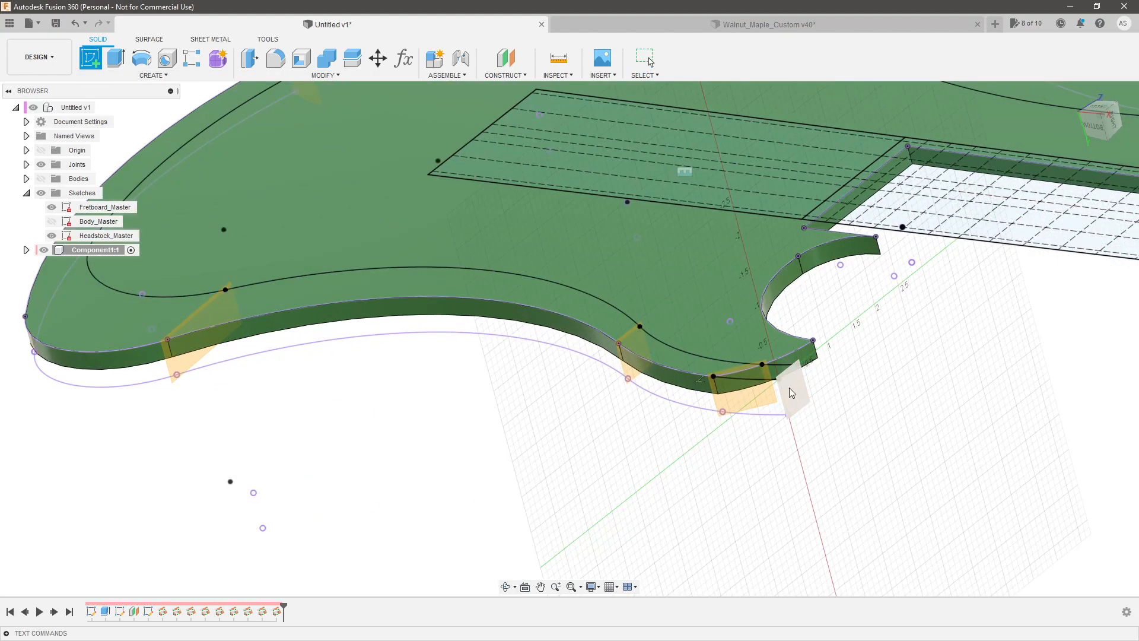
{"action": "left_click", "coordinate": [800, 386]}
{"action": "mouse_move", "coordinate": [793, 376]}
{"action": "middle_mouse_down", "text": "shift"}
{"action": "mouse_move", "coordinate": [720, 402]}
{"action": "mouse_move", "coordinate": [748, 372]}
{"action": "mouse_move", "coordinate": [521, 285]}
{"action": "middle_mouse_up", "text": "shift"}
{"action": "left_click", "coordinate": [166, 59]}
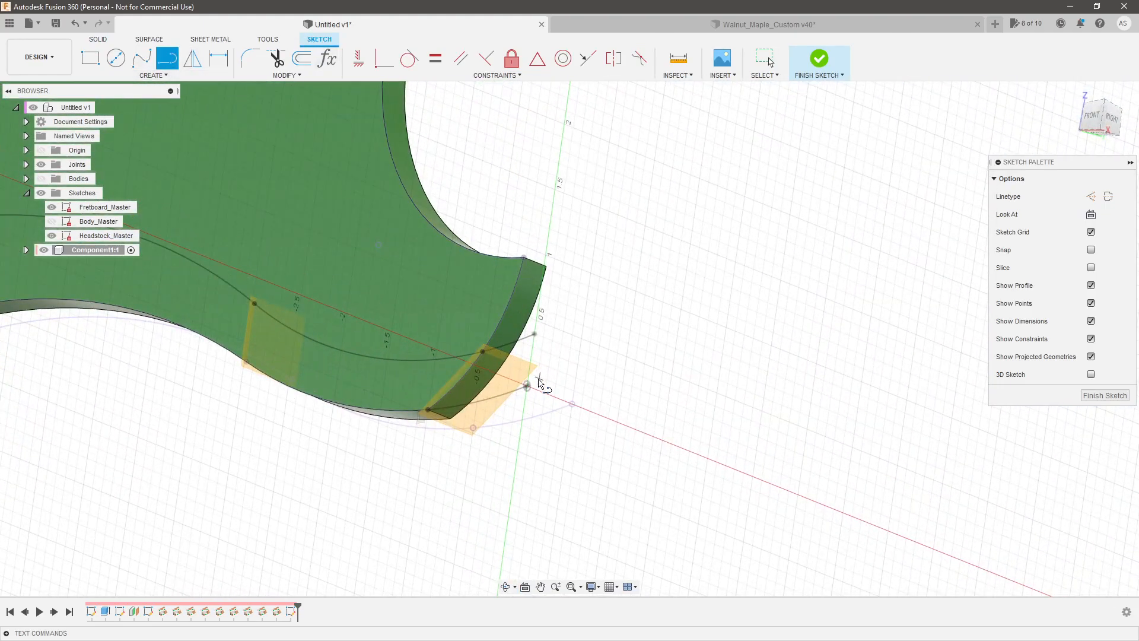
{"action": "left_click", "coordinate": [527, 385]}
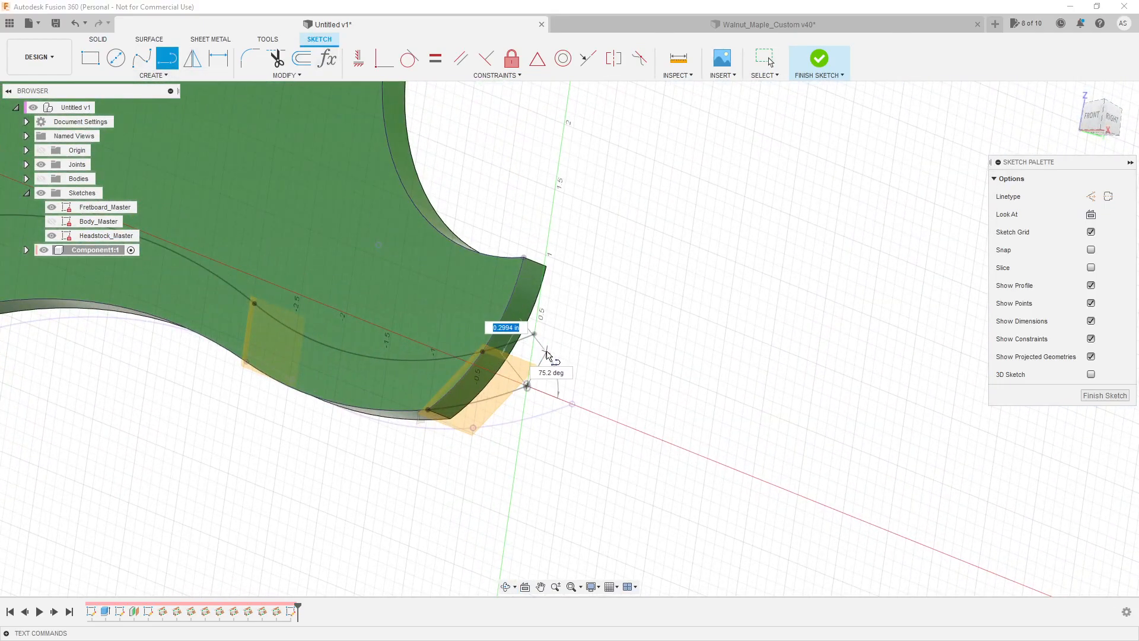
{"action": "left_click", "coordinate": [541, 342]}
{"action": "left_click", "coordinate": [575, 396]}
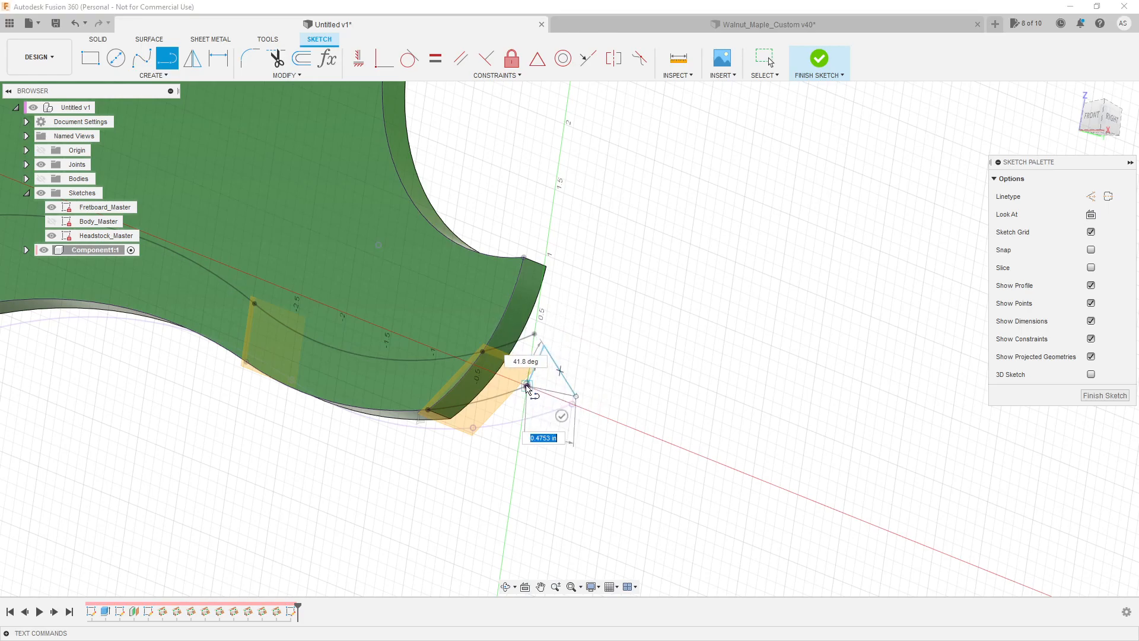
{"action": "left_click", "coordinate": [527, 385]}
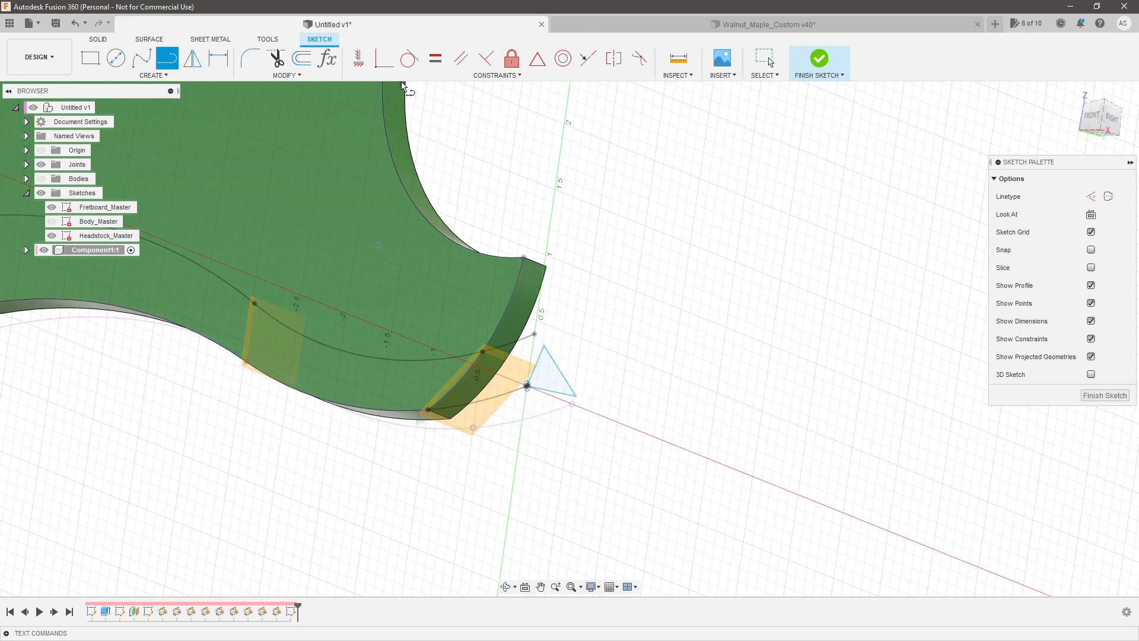
Make the free corners of the short horn tip triangle coincident with the inner contour and lower side-curve endpoints, and finish the sketch.
{"action": "left_click", "coordinate": [579, 398]}
{"action": "left_click", "coordinate": [572, 407]}
{"action": "key", "text": "Escape"}
{"action": "left_click", "coordinate": [384, 62]}
{"action": "left_click", "coordinate": [541, 351]}
{"action": "left_click", "coordinate": [535, 334]}
{"action": "scroll", "coordinate": [872, 341], "scroll_direction": "down", "scroll_amount": 2}
{"action": "scroll", "coordinate": [580, 335], "scroll_direction": "up", "scroll_amount": 2}
{"action": "left_click", "coordinate": [1104, 396]}
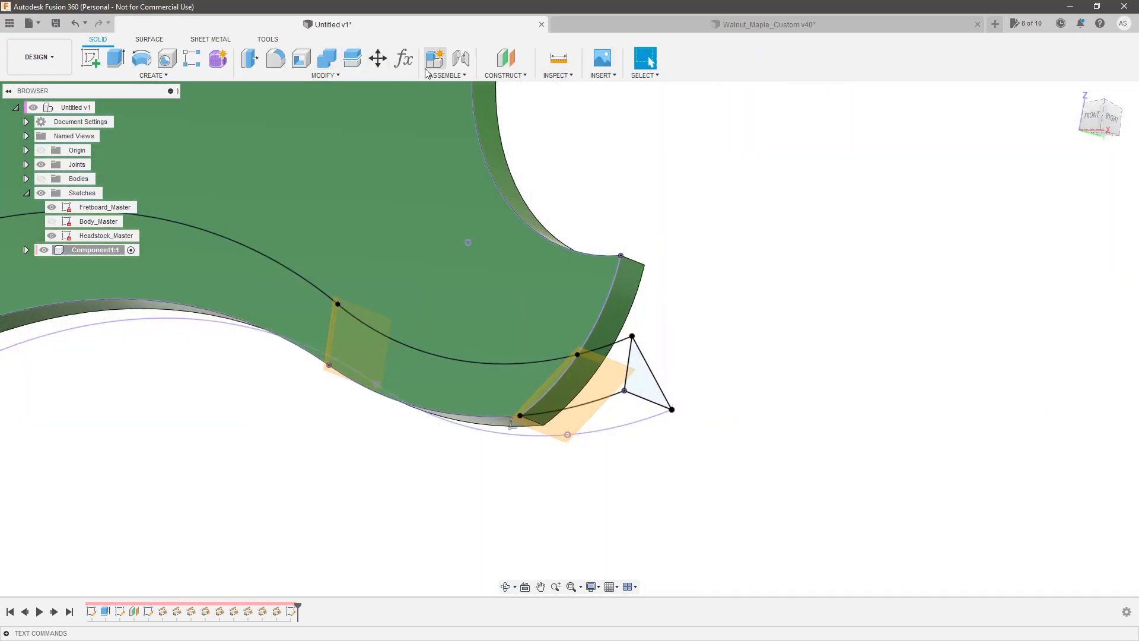
Start a sketch on the plane just inward of the short horn's tip and draw a closed triangle from its outline point.
{"action": "left_click", "coordinate": [91, 57]}
{"action": "left_click", "coordinate": [598, 372]}
{"action": "middle_click_drag", "start_coordinate": [692, 347], "coordinate": [538, 301], "text": "shift"}
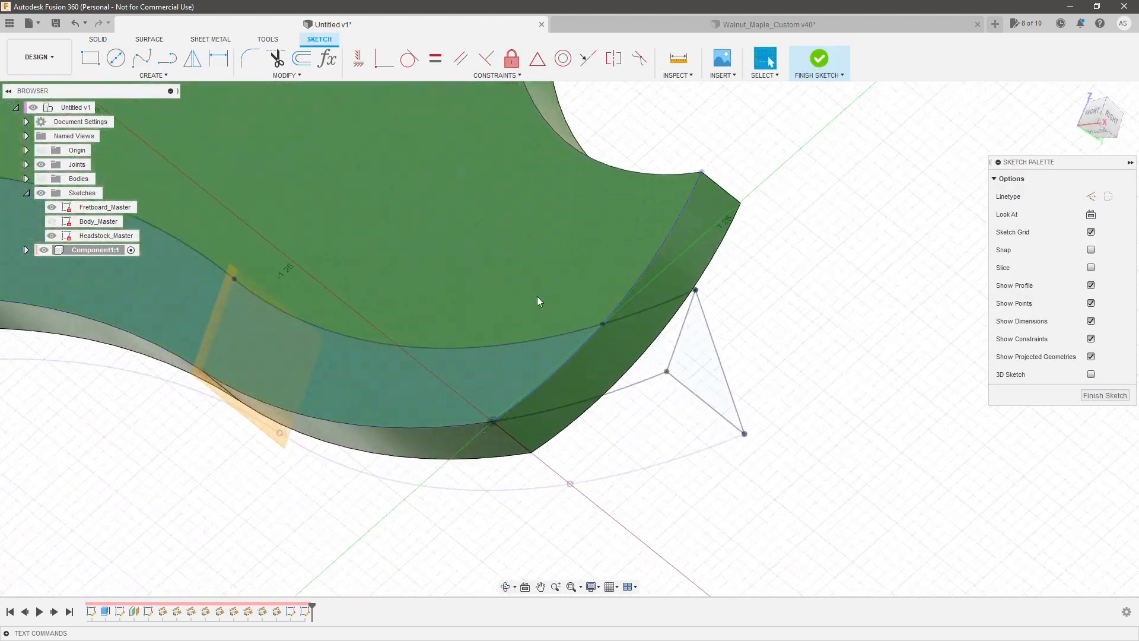
{"action": "left_click", "coordinate": [167, 58]}
{"action": "left_click", "coordinate": [493, 422]}
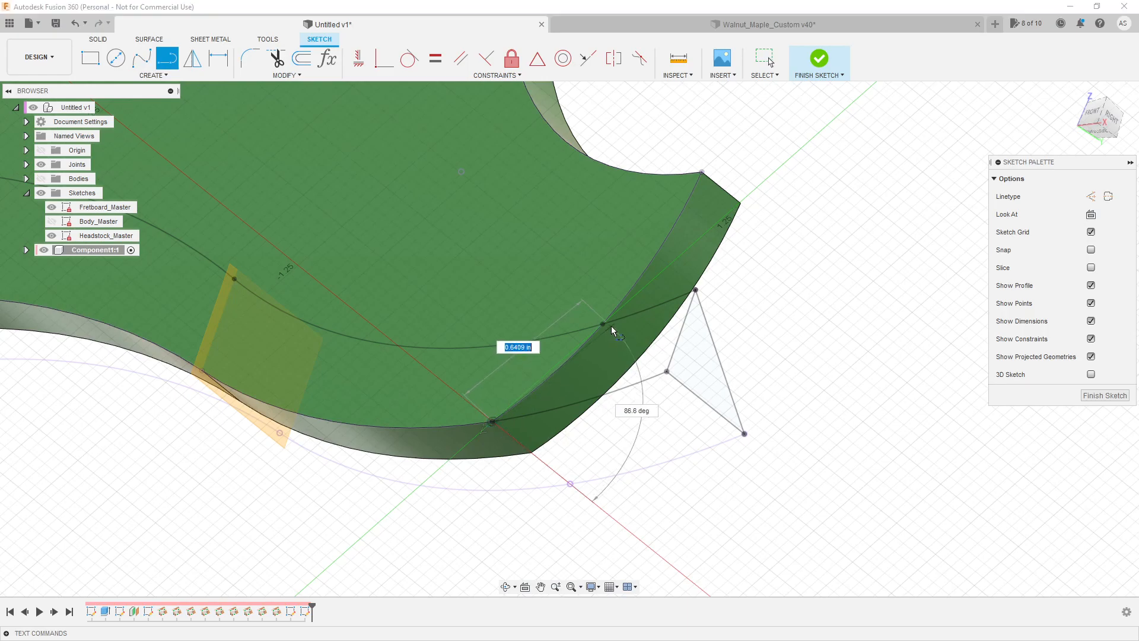
{"action": "left_click", "coordinate": [568, 485]}
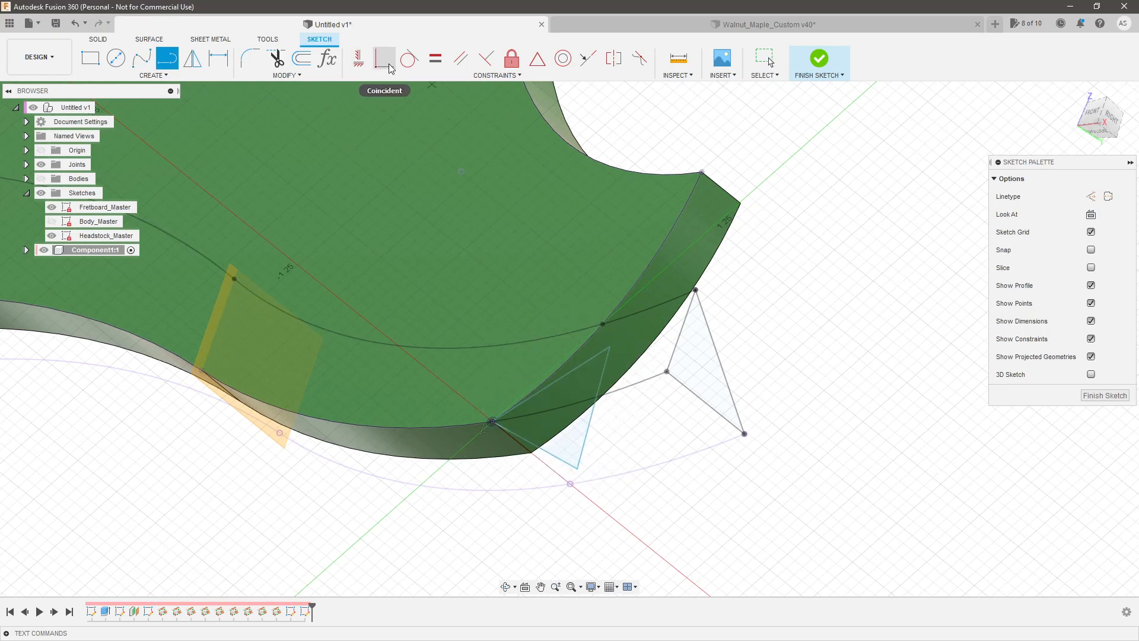
Constrain the second short-horn triangle's corners coincident to the inner contour and lower side-curve points, and finish the sketch.
{"action": "left_click", "coordinate": [384, 59]}
{"action": "left_click", "coordinate": [603, 324]}
{"action": "left_click", "coordinate": [609, 347]}
{"action": "middle_click_drag", "start_coordinate": [101, 396], "coordinate": [389, 427]}
{"action": "scroll", "coordinate": [389, 427], "scroll_direction": "down", "scroll_amount": 2}
{"action": "left_click", "coordinate": [1105, 396]}
Start a sketch on the short-horn side waist plane and draw a closed triangle from the outline point.
{"action": "left_click", "coordinate": [91, 59]}
{"action": "left_click", "coordinate": [514, 387]}
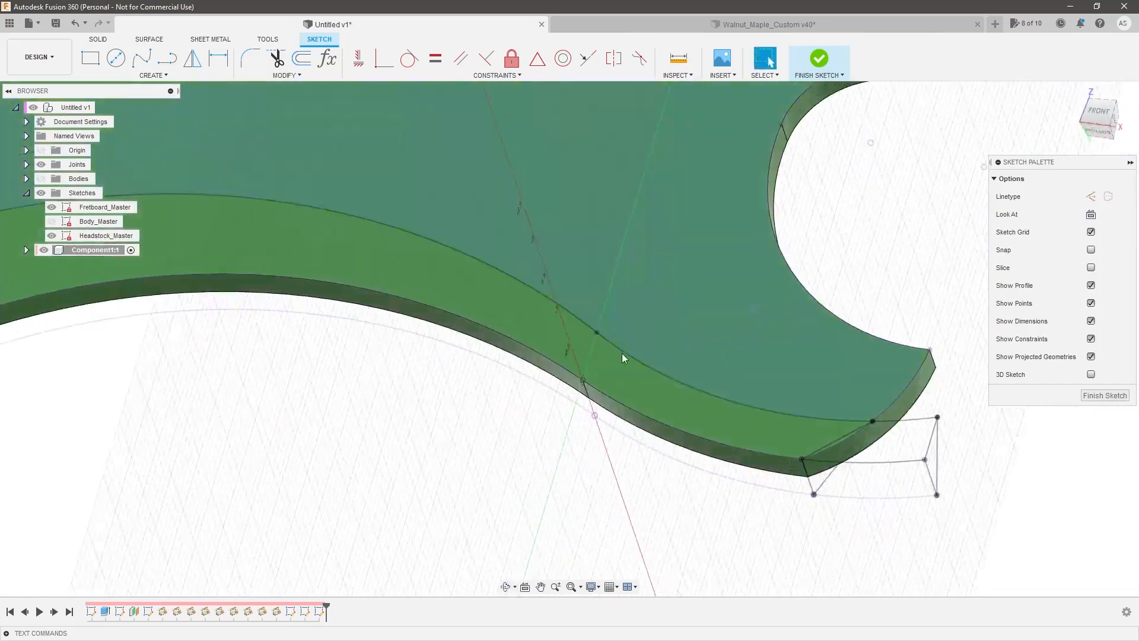
{"action": "left_click", "coordinate": [166, 58]}
{"action": "left_click", "coordinate": [559, 387]}
{"action": "left_click", "coordinate": [610, 305]}
{"action": "left_click", "coordinate": [600, 433]}
{"action": "left_click", "coordinate": [559, 387]}
Make the short-horn side waist triangle's free corners coincident with the lower side-curve and inner contour points, and finish the sketch.
{"action": "left_click", "coordinate": [384, 58]}
{"action": "left_click", "coordinate": [600, 433]}
{"action": "left_click", "coordinate": [587, 498]}
{"action": "left_click", "coordinate": [610, 305]}
{"action": "left_click", "coordinate": [613, 322]}
{"action": "left_click", "coordinate": [1104, 395]}
Start a sketch on the plane at the lower bout and draw a closed triangle from its outline point.
{"action": "left_click", "coordinate": [91, 58]}
{"action": "left_click", "coordinate": [413, 416]}
{"action": "middle_click_drag", "start_coordinate": [593, 332], "coordinate": [689, 234], "text": "shift"}
{"action": "left_click", "coordinate": [167, 58]}
{"action": "left_click", "coordinate": [492, 387]}
{"action": "left_click", "coordinate": [617, 213]}
{"action": "left_click", "coordinate": [592, 432]}
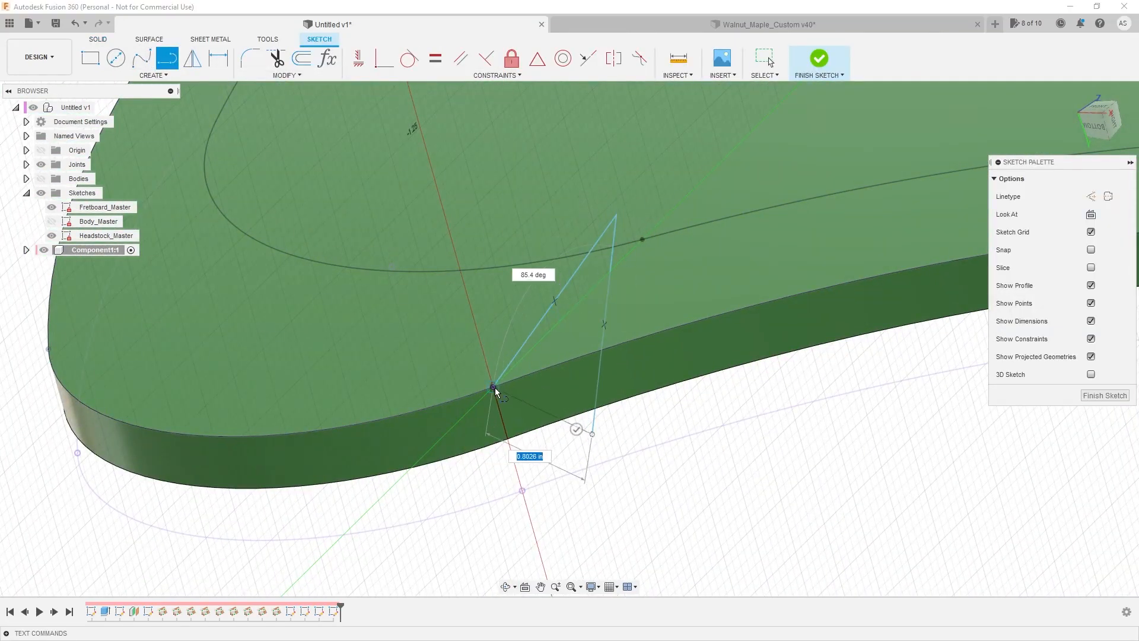
{"action": "left_click", "coordinate": [493, 387]}
Constrain the lower bout triangle's free corners to the lower side-curve and inner contour points, and finish the sketch.
{"action": "left_click", "coordinate": [385, 58]}
{"action": "left_click", "coordinate": [592, 432]}
{"action": "left_click", "coordinate": [522, 490]}
{"action": "left_click", "coordinate": [607, 213]}
{"action": "left_click", "coordinate": [642, 239]}
{"action": "scroll", "coordinate": [748, 415], "scroll_direction": "down", "scroll_amount": 3}
{"action": "left_click", "coordinate": [1104, 396]}
On the plane at the tail notch's smooth side, sketch a triangle linking the outline, inner contour and lower side-curve points.
{"action": "left_click", "coordinate": [91, 59]}
{"action": "left_click", "coordinate": [437, 274]}
{"action": "middle_click_drag", "start_coordinate": [534, 285], "coordinate": [433, 342], "text": "shift"}
{"action": "left_click", "coordinate": [167, 57]}
{"action": "left_click", "coordinate": [554, 318]}
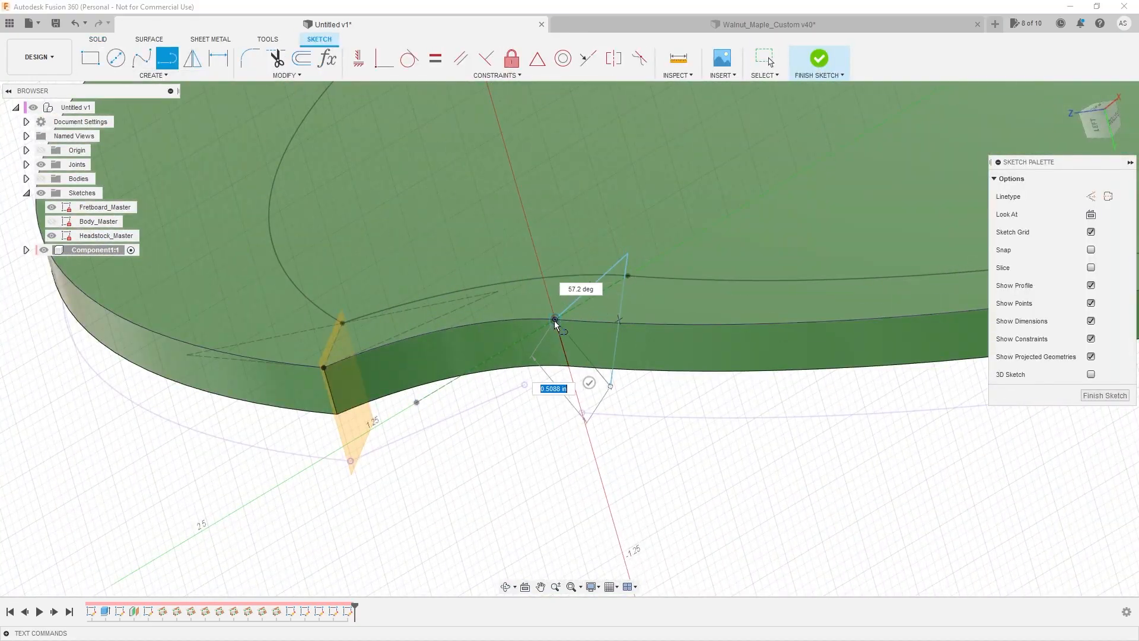
{"action": "left_click", "coordinate": [610, 376]}
{"action": "left_click", "coordinate": [630, 279]}
{"action": "left_click", "coordinate": [555, 318]}
{"action": "left_click", "coordinate": [1105, 396]}
Start a sketch on the plane at the tail notch's sharp corner and draw a closed triangle from that corner.
{"action": "left_click", "coordinate": [91, 58]}
{"action": "left_click", "coordinate": [539, 445]}
{"action": "left_click", "coordinate": [166, 58]}
{"action": "left_click", "coordinate": [478, 341]}
{"action": "left_click", "coordinate": [596, 216]}
{"action": "left_click", "coordinate": [567, 403]}
{"action": "left_click", "coordinate": [478, 342]}
Make the sharp-corner triangle's free corners coincident with the inner contour and lower side-curve points, and finish the sketch.
{"action": "left_click", "coordinate": [384, 58]}
{"action": "left_click", "coordinate": [596, 217]}
{"action": "left_click", "coordinate": [628, 284]}
{"action": "left_click", "coordinate": [586, 417]}
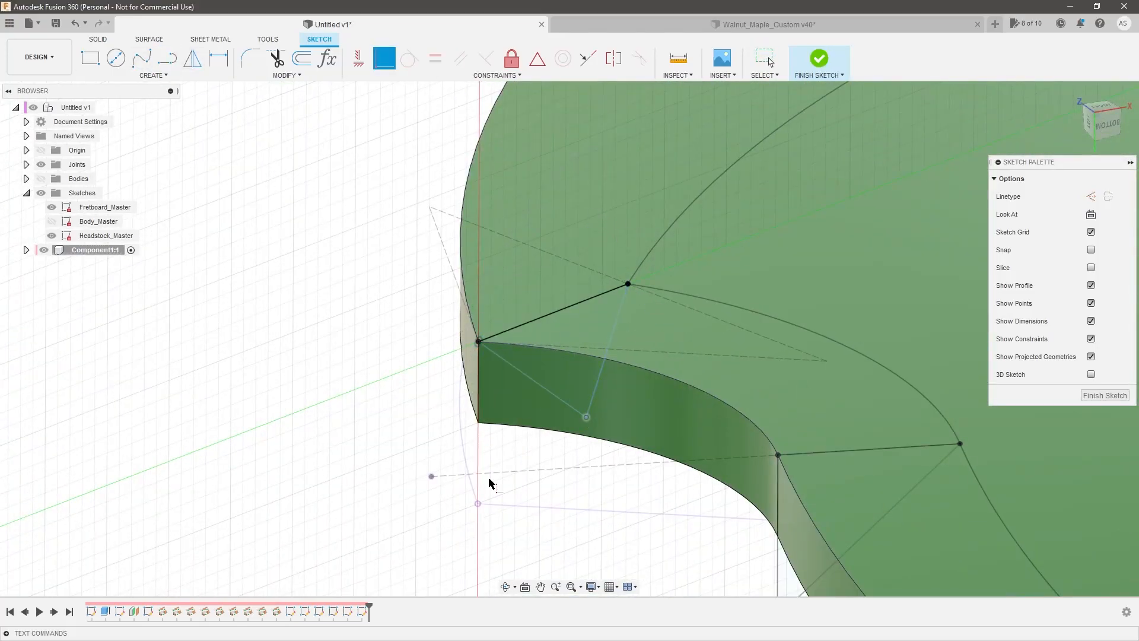
{"action": "left_click", "coordinate": [477, 504]}
{"action": "scroll", "coordinate": [644, 303], "scroll_direction": "down", "scroll_amount": 8}
{"action": "left_click", "coordinate": [1104, 396]}
Start a sketch on the three-point plane at the long-horn side waist and draw a closed triangle from the lower side-curve point.
{"action": "left_click", "coordinate": [91, 58]}
{"action": "left_click", "coordinate": [508, 589]}
{"action": "scroll", "coordinate": [491, 282], "scroll_direction": "up", "scroll_amount": 8}
{"action": "left_click", "coordinate": [491, 284]}
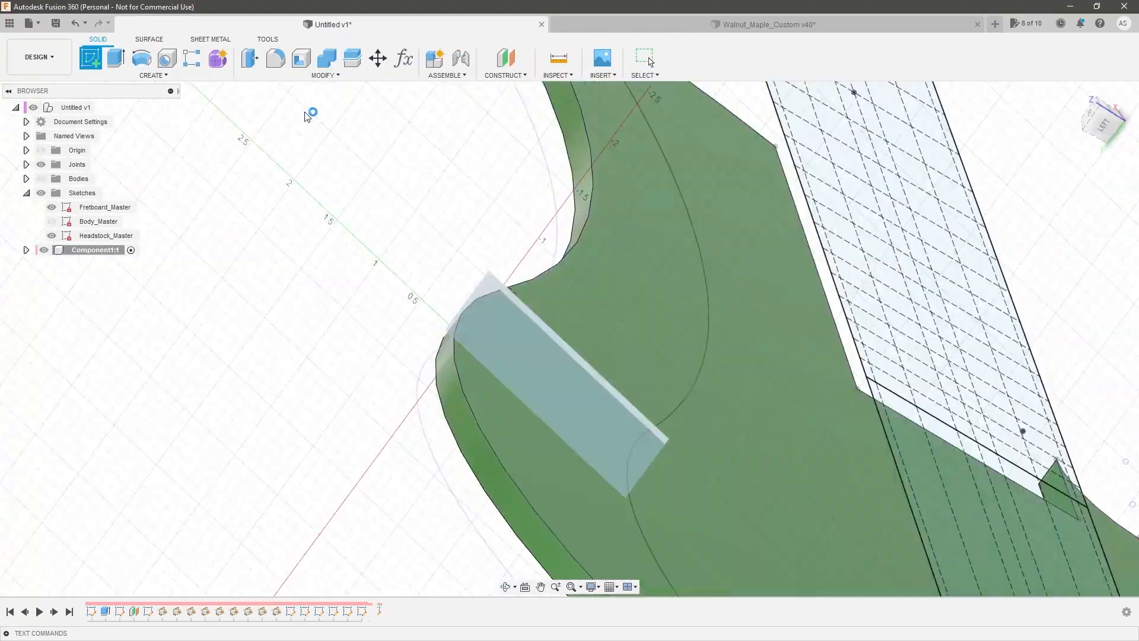
{"action": "left_click", "coordinate": [168, 58]}
{"action": "left_click", "coordinate": [569, 339]}
{"action": "left_click", "coordinate": [746, 254]}
{"action": "left_click", "coordinate": [568, 245]}
{"action": "left_click", "coordinate": [569, 339]}
Constrain the long-horn side waist triangle's free corners to the outline and inner contour points, and finish the sketch.
{"action": "left_click", "coordinate": [385, 58]}
{"action": "left_click", "coordinate": [568, 246]}
{"action": "left_click", "coordinate": [579, 286]}
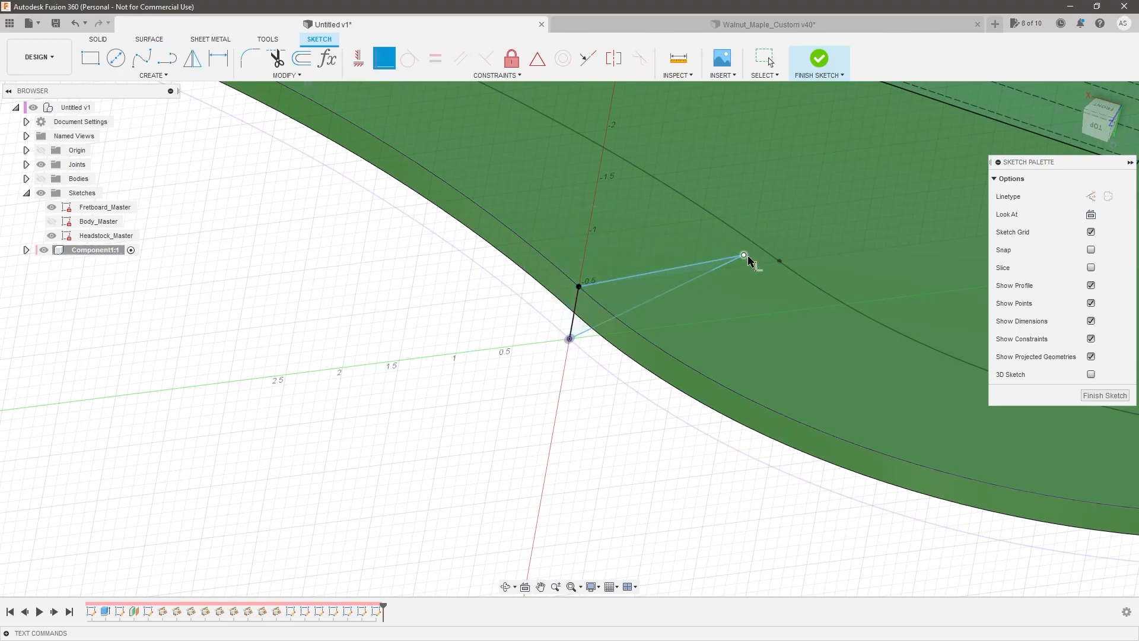
{"action": "left_click", "coordinate": [746, 254]}
{"action": "left_click", "coordinate": [779, 261]}
{"action": "left_click", "coordinate": [1104, 395]}
On the plane just inward of the long horn's tip, sketch a triangle with corners coincident to the outline, inner contour and lower side-curve points.
{"action": "left_click", "coordinate": [90, 58]}
{"action": "left_click", "coordinate": [603, 373]}
{"action": "mouse_move", "coordinate": [602, 374]}
{"action": "middle_mouse_down", "text": "shift"}
{"action": "mouse_move", "coordinate": [567, 360]}
{"action": "mouse_move", "coordinate": [617, 403]}
{"action": "middle_mouse_up", "text": "shift"}
{"action": "left_click", "coordinate": [167, 58]}
{"action": "left_click", "coordinate": [661, 342]}
{"action": "left_click", "coordinate": [638, 413]}
{"action": "left_click", "coordinate": [555, 353]}
{"action": "left_click", "coordinate": [661, 341]}
{"action": "left_click", "coordinate": [384, 58]}
{"action": "key", "text": "Escape"}
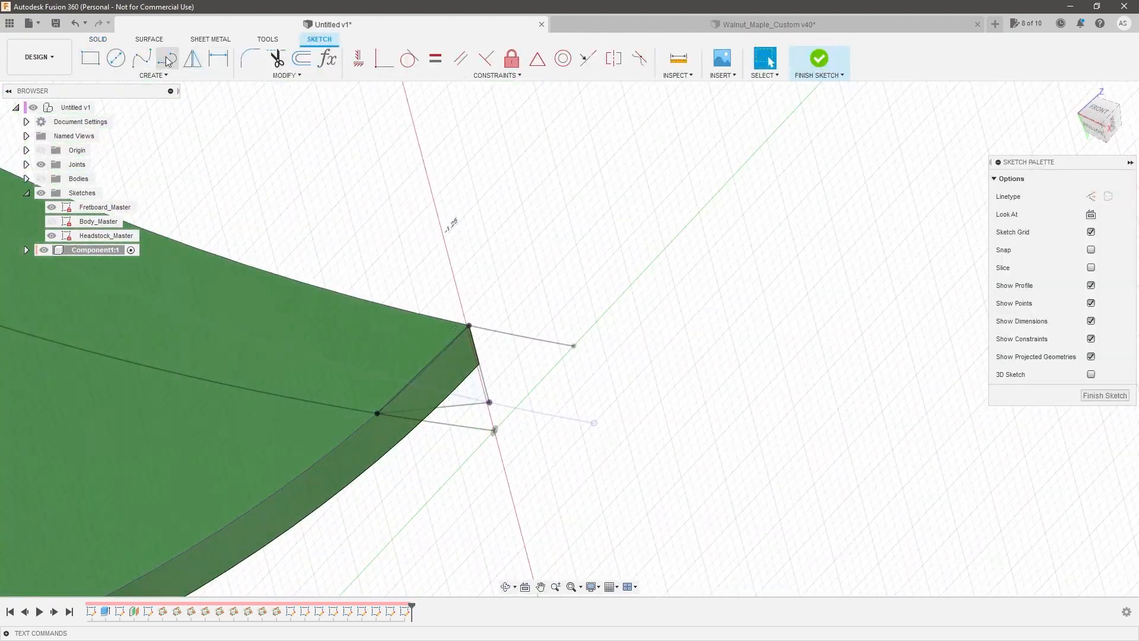
Draw a closed triangle on the long horn's tip plane, constrain its corners to the three curve endpoints, and finish the sketch.
{"action": "left_click", "coordinate": [167, 58]}
{"action": "left_click", "coordinate": [494, 431]}
{"action": "left_click", "coordinate": [543, 284]}
{"action": "left_click", "coordinate": [560, 431]}
{"action": "left_click", "coordinate": [494, 430]}
{"action": "left_click", "coordinate": [385, 58]}
{"action": "left_click", "coordinate": [544, 285]}
{"action": "left_click", "coordinate": [1104, 396]}
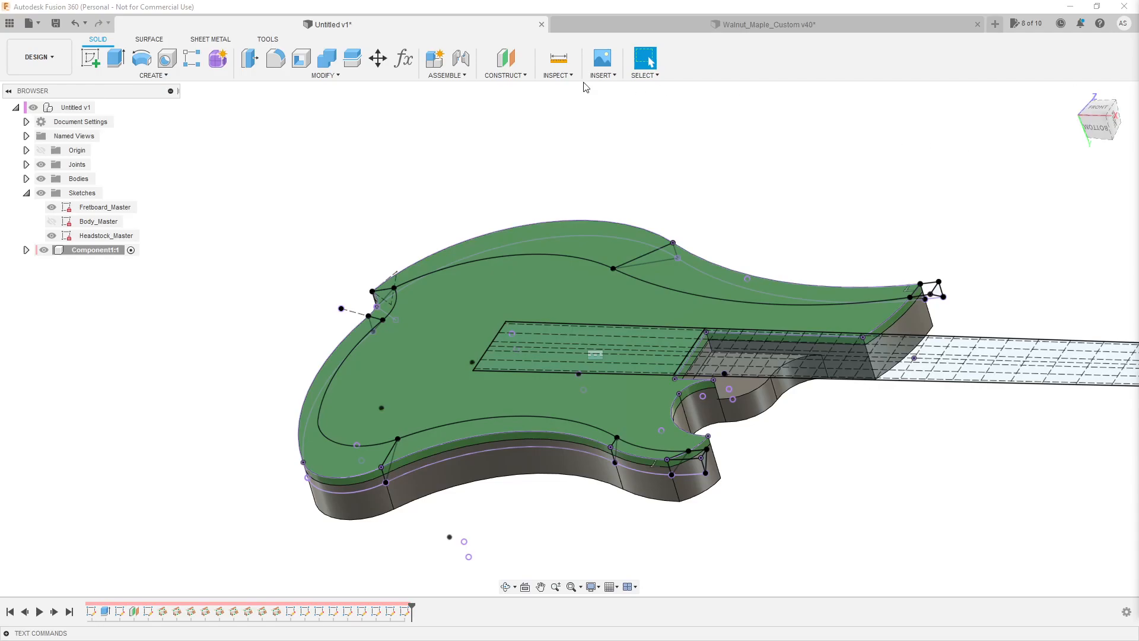
Examine the triangular profiles around the guitar body and the region between the outline and the inner contour.
{"action": "scroll", "coordinate": [719, 495], "scroll_direction": "up", "scroll_amount": 3}
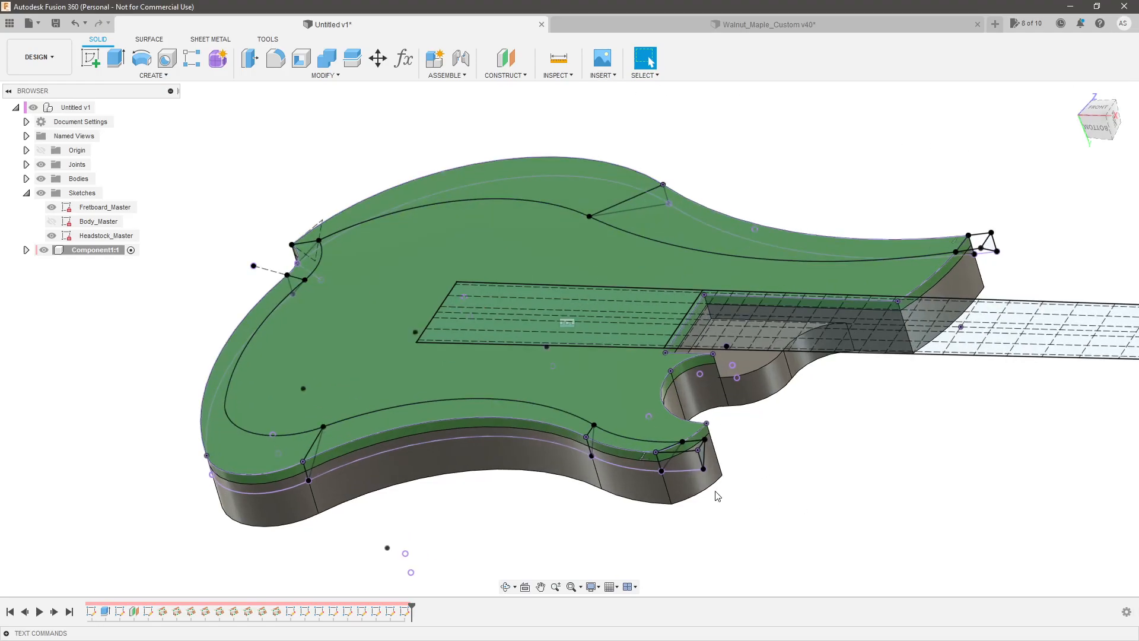
{"action": "scroll", "coordinate": [725, 488], "scroll_direction": "down", "scroll_amount": 2}
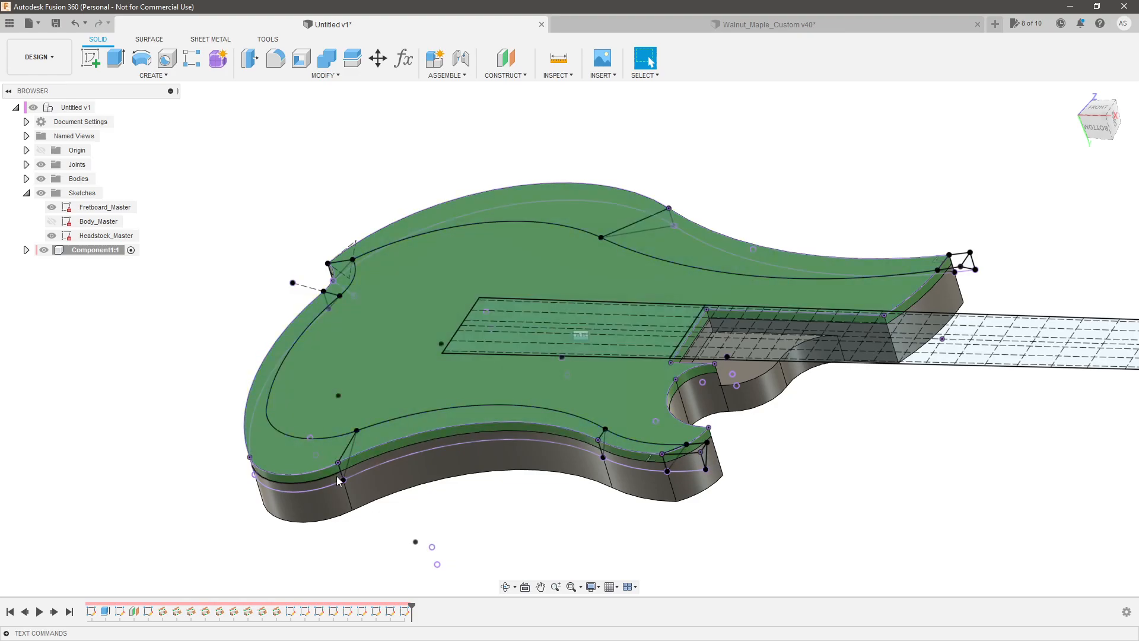
{"action": "scroll", "coordinate": [285, 473], "scroll_direction": "down", "scroll_amount": 2}
{"action": "scroll", "coordinate": [177, 465], "scroll_direction": "up", "scroll_amount": 3}
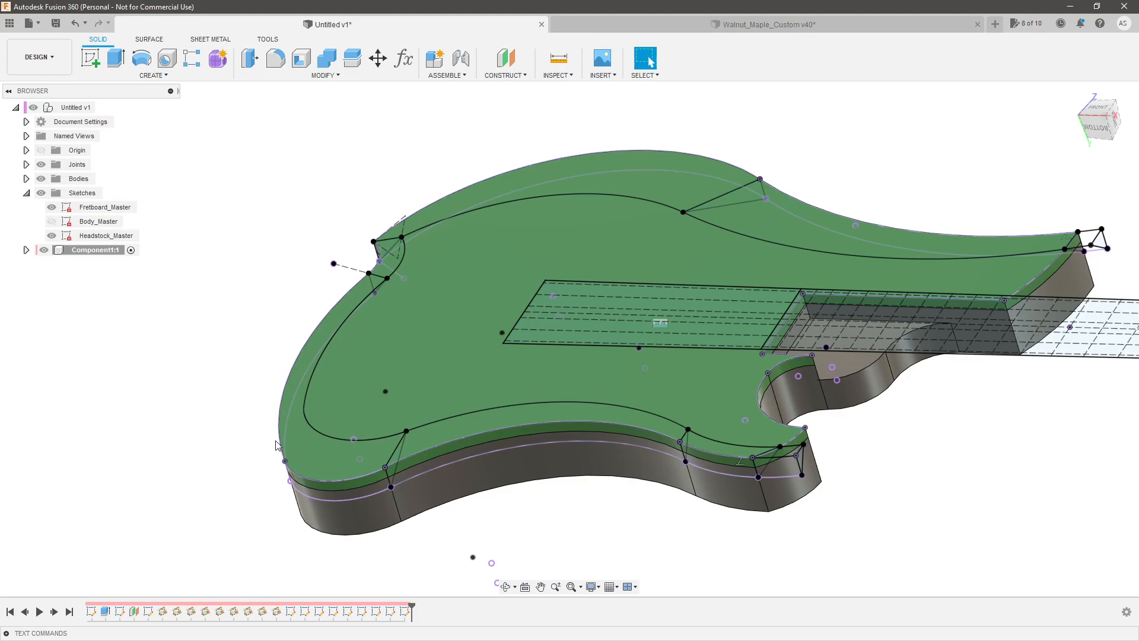
{"action": "left_click", "coordinate": [301, 439]}
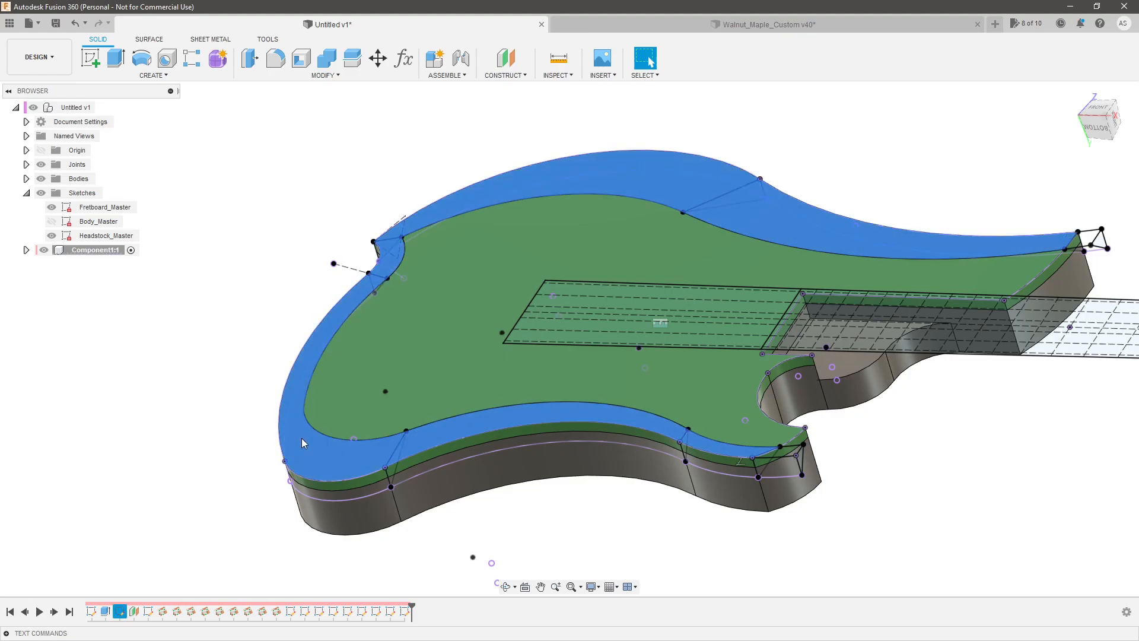
{"action": "mouse_move", "coordinate": [272, 478]}
{"action": "middle_mouse_down", "text": "shift"}
{"action": "mouse_move", "coordinate": [251, 465]}
{"action": "mouse_move", "coordinate": [276, 486]}
{"action": "middle_mouse_up", "text": "shift"}
{"action": "scroll", "coordinate": [278, 482], "scroll_direction": "up", "scroll_amount": 1}
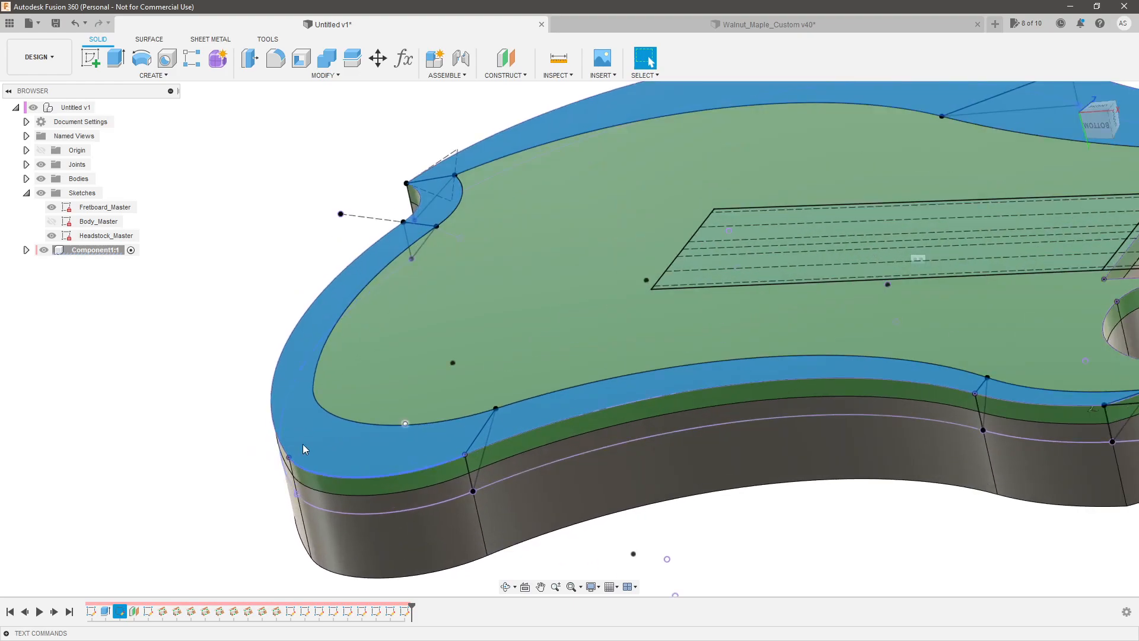
{"action": "scroll", "coordinate": [416, 415], "scroll_direction": "down", "scroll_amount": 4}
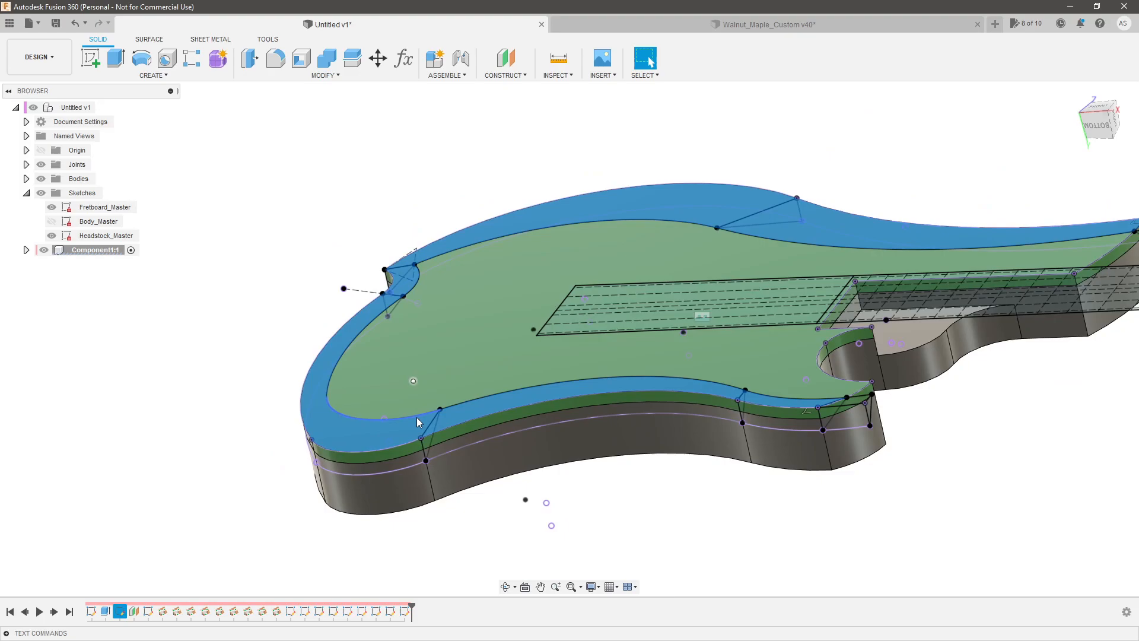
{"action": "scroll", "coordinate": [612, 495], "scroll_direction": "down", "scroll_amount": 3}
{"action": "left_click_drag", "start_coordinate": [706, 502], "coordinate": [624, 480]}
{"action": "scroll", "coordinate": [674, 471], "scroll_direction": "up", "scroll_amount": 2}
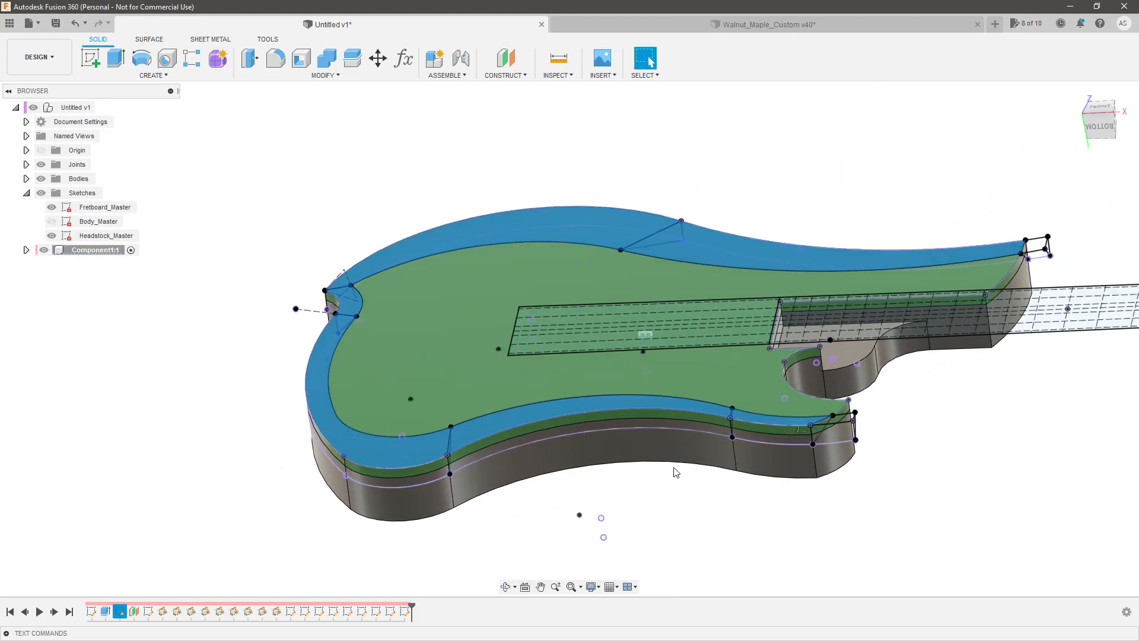
{"action": "mouse_move", "coordinate": [706, 478]}
{"action": "middle_mouse_down", "text": "shift"}
{"action": "mouse_move", "coordinate": [720, 444]}
{"action": "mouse_move", "coordinate": [686, 484]}
{"action": "middle_mouse_up", "text": "shift"}
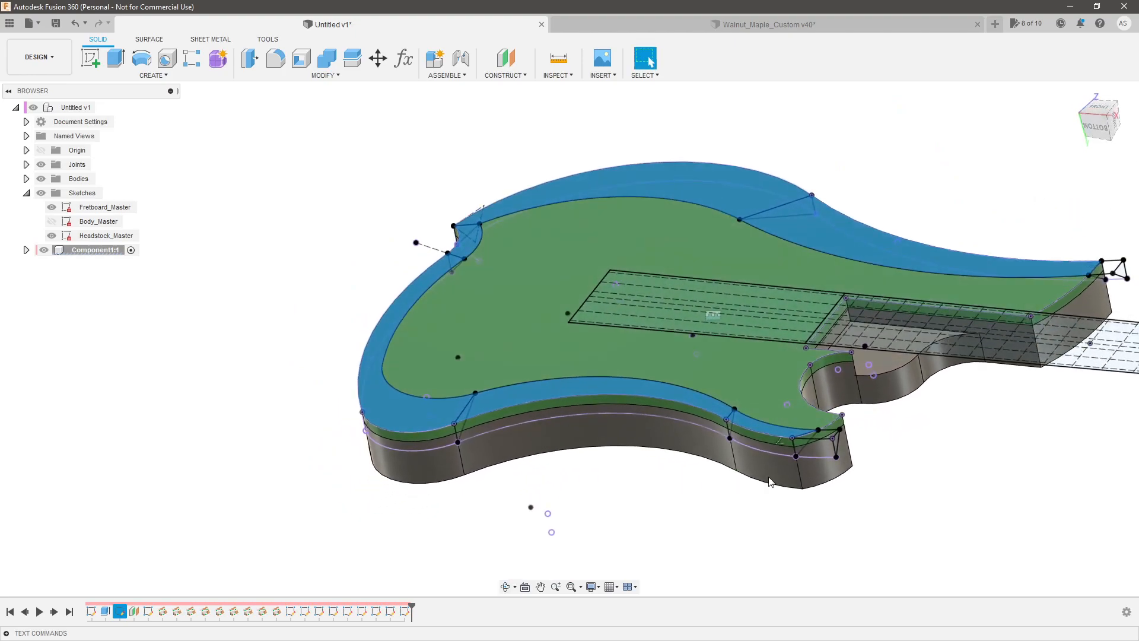
{"action": "middle_click_drag", "start_coordinate": [765, 482], "coordinate": [737, 505], "text": "shift"}
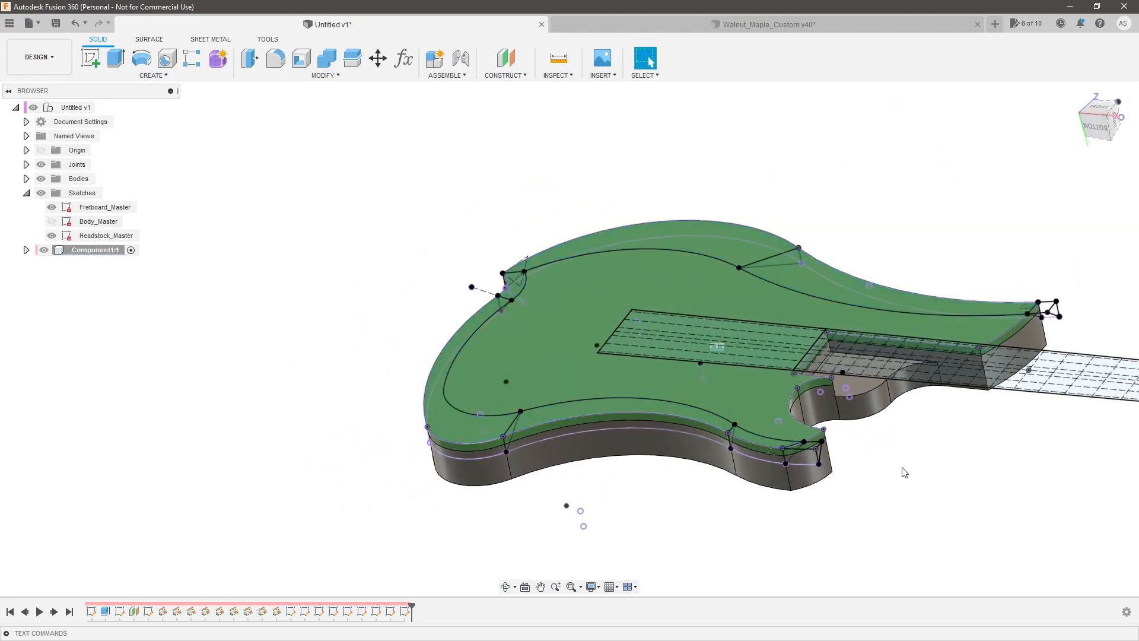
Activate the root component, show Component1, and hide the root component's bodies as well as those inside Component1.
{"action": "scroll", "coordinate": [878, 465], "scroll_direction": "up", "scroll_amount": 3}
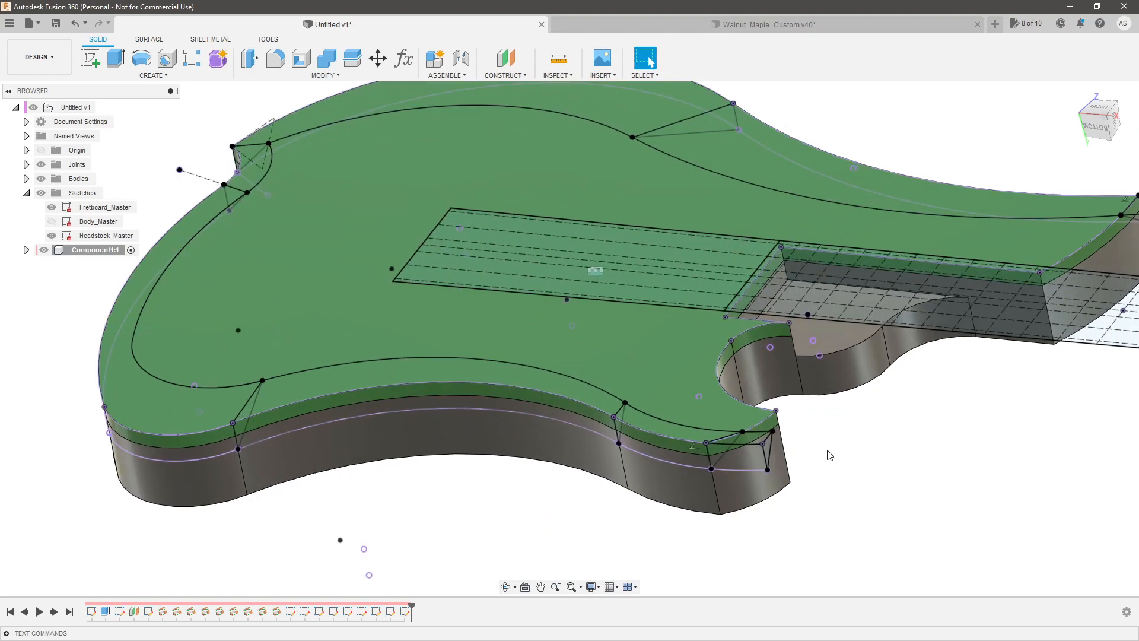
{"action": "left_click", "coordinate": [161, 79]}
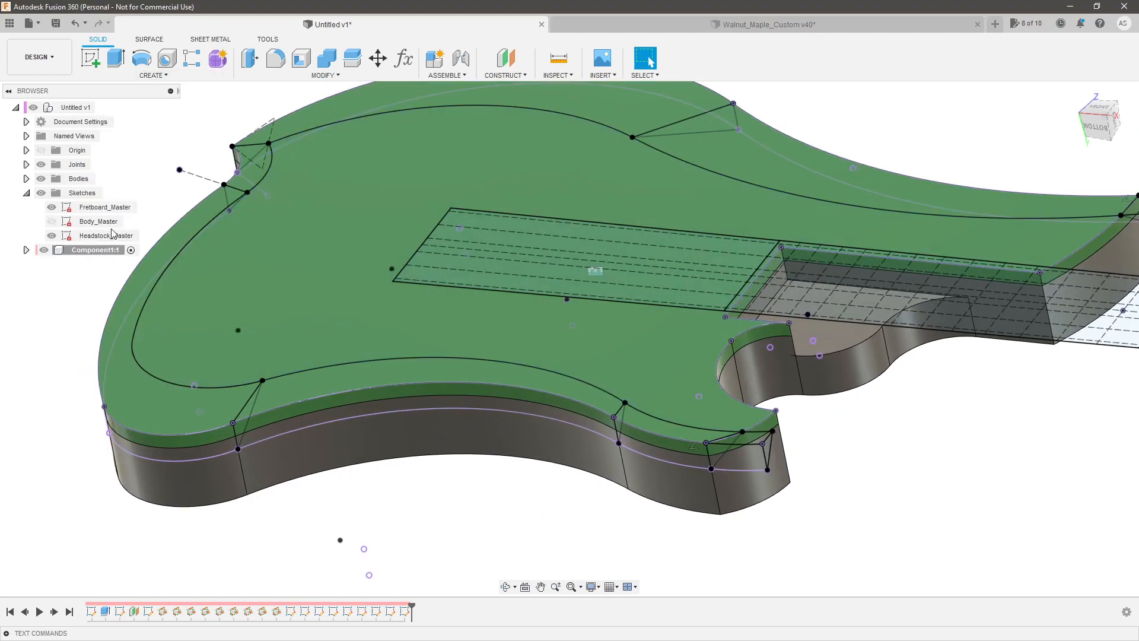
{"action": "double_click", "coordinate": [83, 110]}
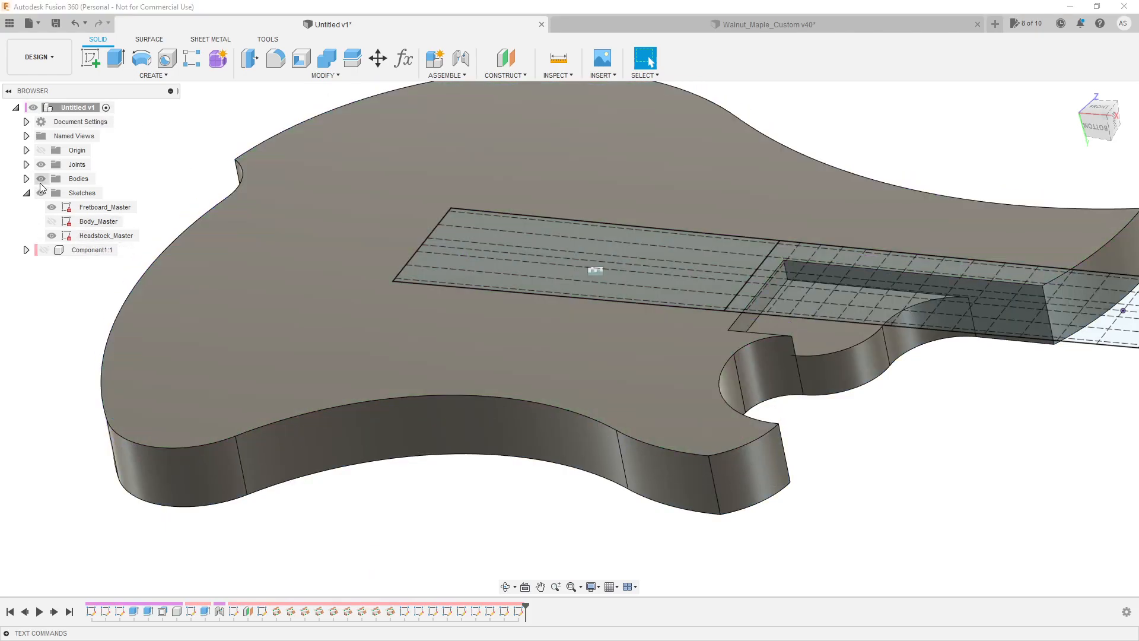
{"action": "left_click", "coordinate": [41, 178]}
{"action": "left_click", "coordinate": [46, 254]}
{"action": "left_click", "coordinate": [44, 250]}
{"action": "left_click", "coordinate": [27, 251]}
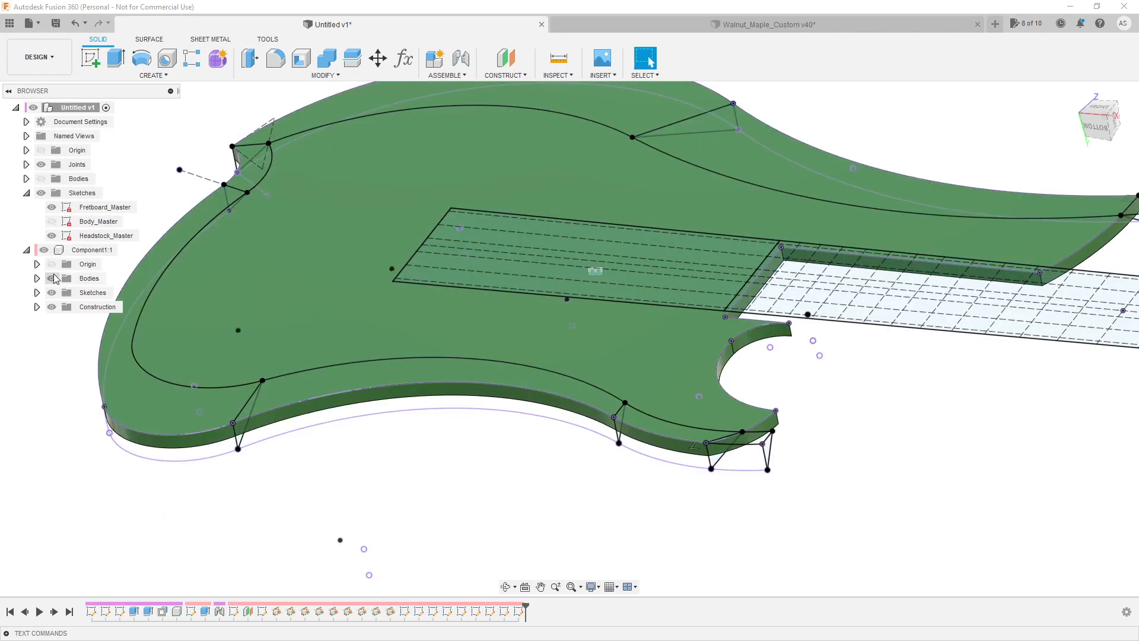
{"action": "left_click", "coordinate": [51, 278]}
{"action": "scroll", "coordinate": [631, 496], "scroll_direction": "down", "scroll_amount": 5}
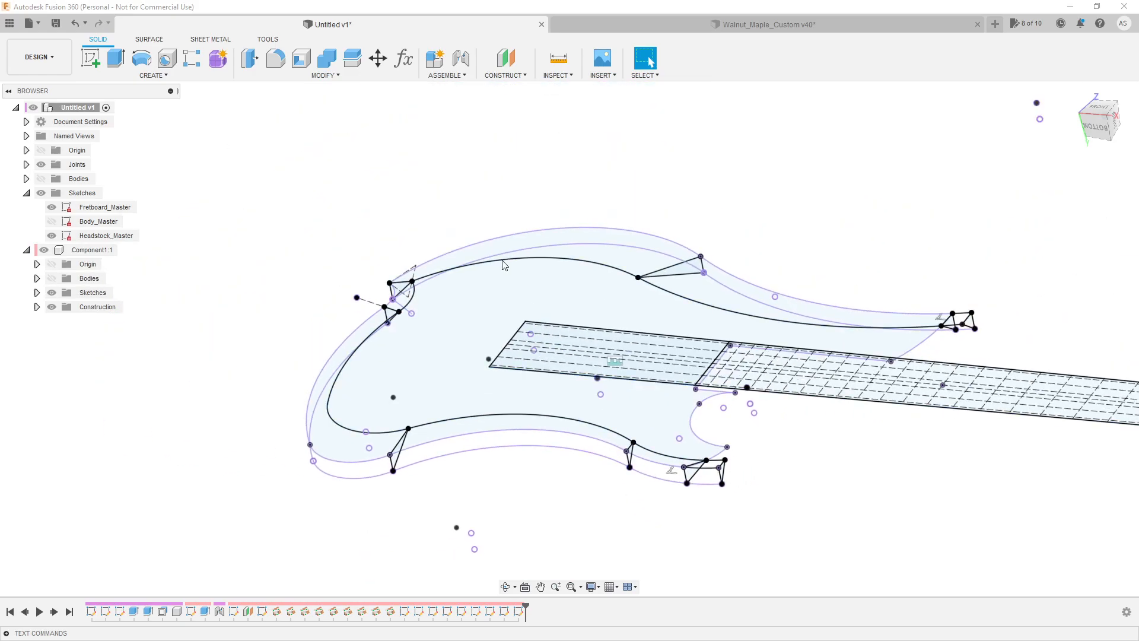
{"action": "left_click", "coordinate": [165, 77]}
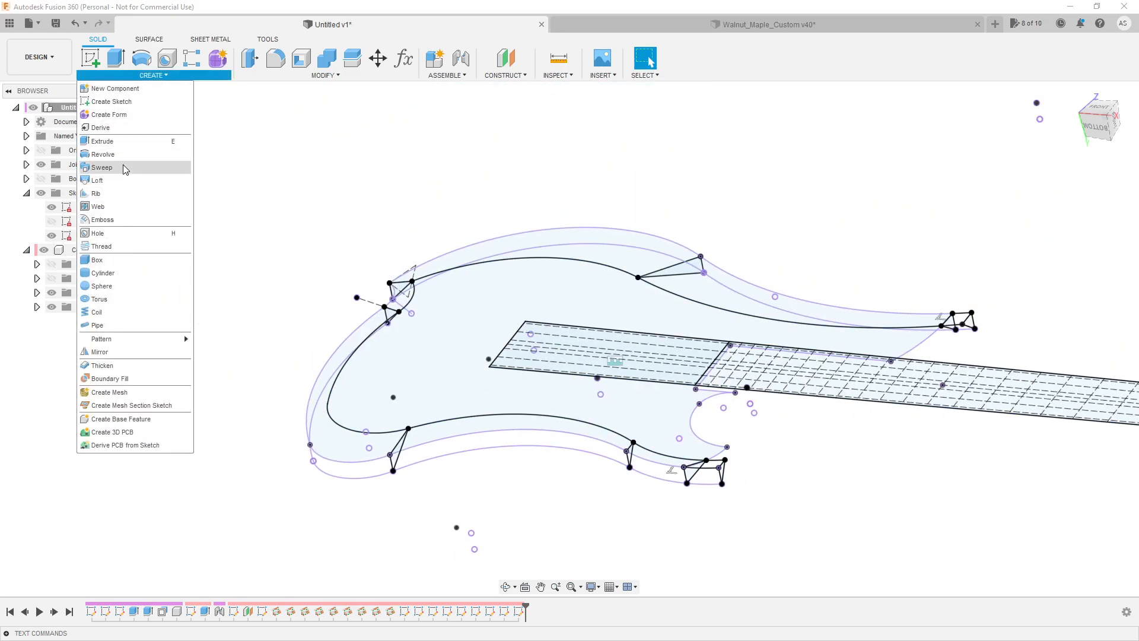
{"action": "left_click", "coordinate": [97, 180]}
{"action": "scroll", "coordinate": [711, 461], "scroll_direction": "up", "scroll_amount": 5}
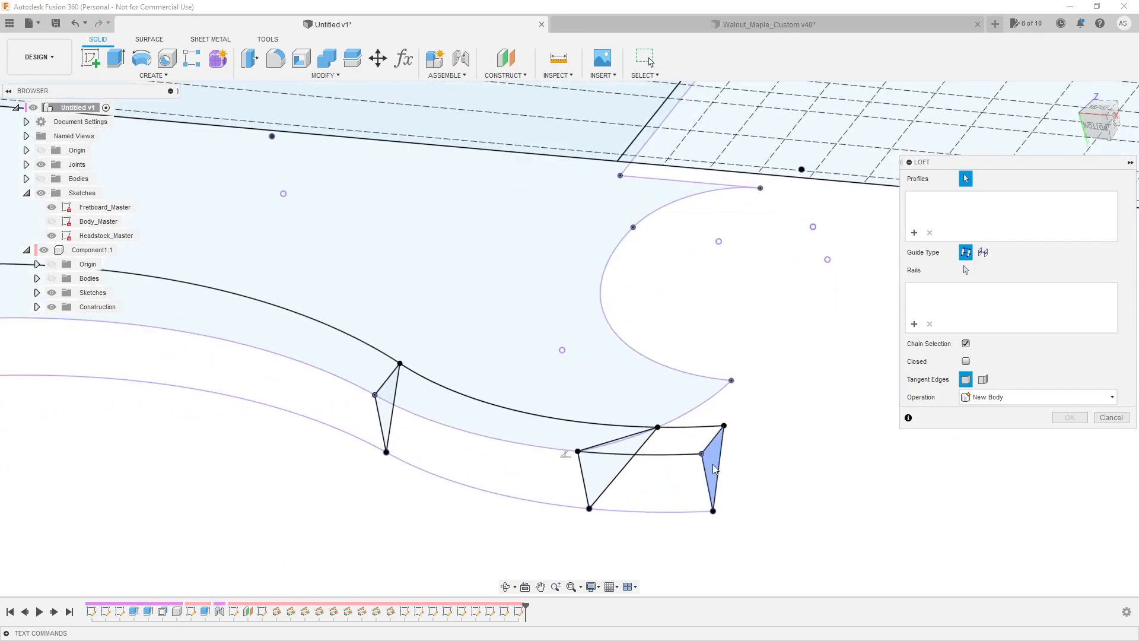
{"action": "left_click", "coordinate": [713, 469]}
{"action": "left_click", "coordinate": [602, 472]}
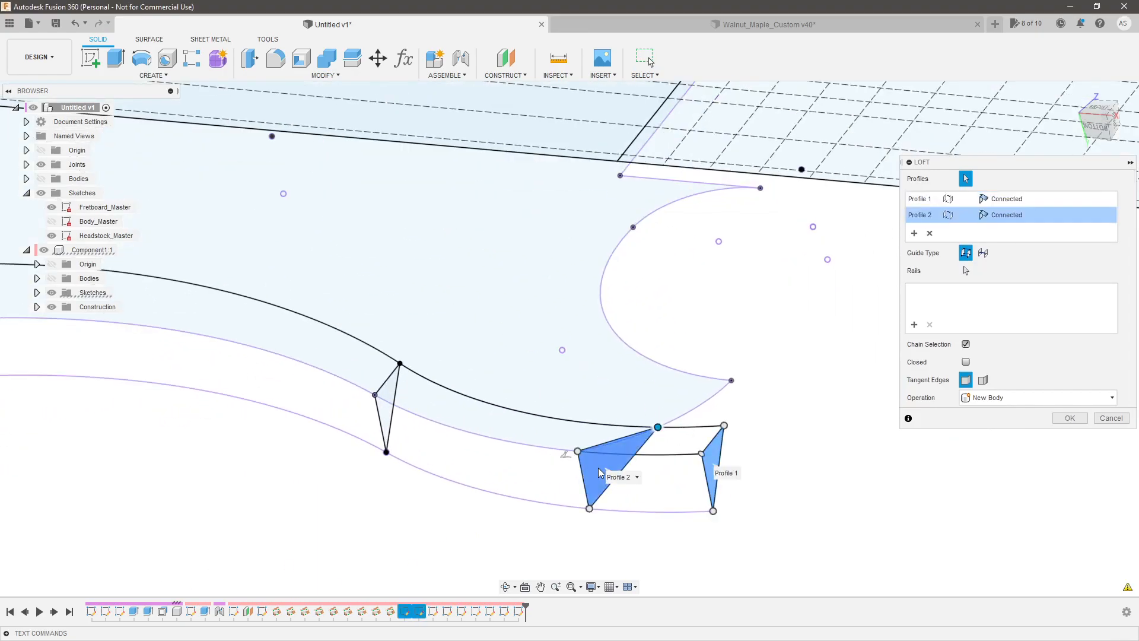
{"action": "left_click", "coordinate": [383, 414]}
{"action": "scroll", "coordinate": [384, 414], "scroll_direction": "down", "scroll_amount": 5}
{"action": "scroll", "coordinate": [350, 439], "scroll_direction": "up", "scroll_amount": 3}
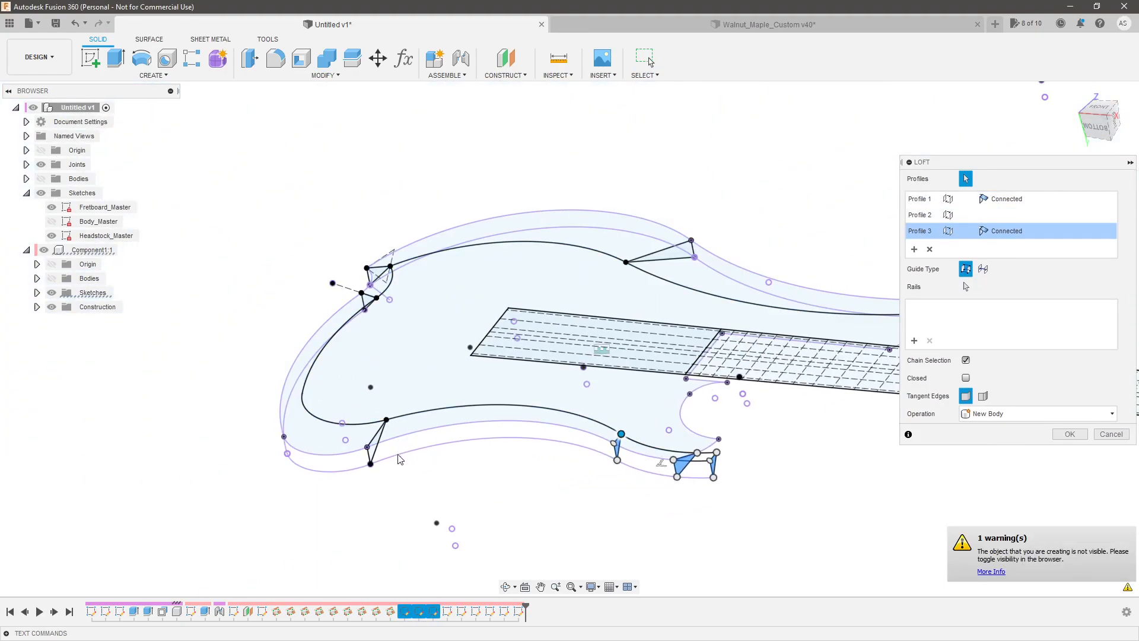
{"action": "left_click", "coordinate": [350, 439]}
{"action": "scroll", "coordinate": [578, 457], "scroll_direction": "down", "scroll_amount": 4}
{"action": "middle_click_drag", "start_coordinate": [467, 478], "coordinate": [582, 468], "text": "shift"}
{"action": "scroll", "coordinate": [638, 419], "scroll_direction": "down", "scroll_amount": 4}
{"action": "scroll", "coordinate": [400, 398], "scroll_direction": "up", "scroll_amount": 6}
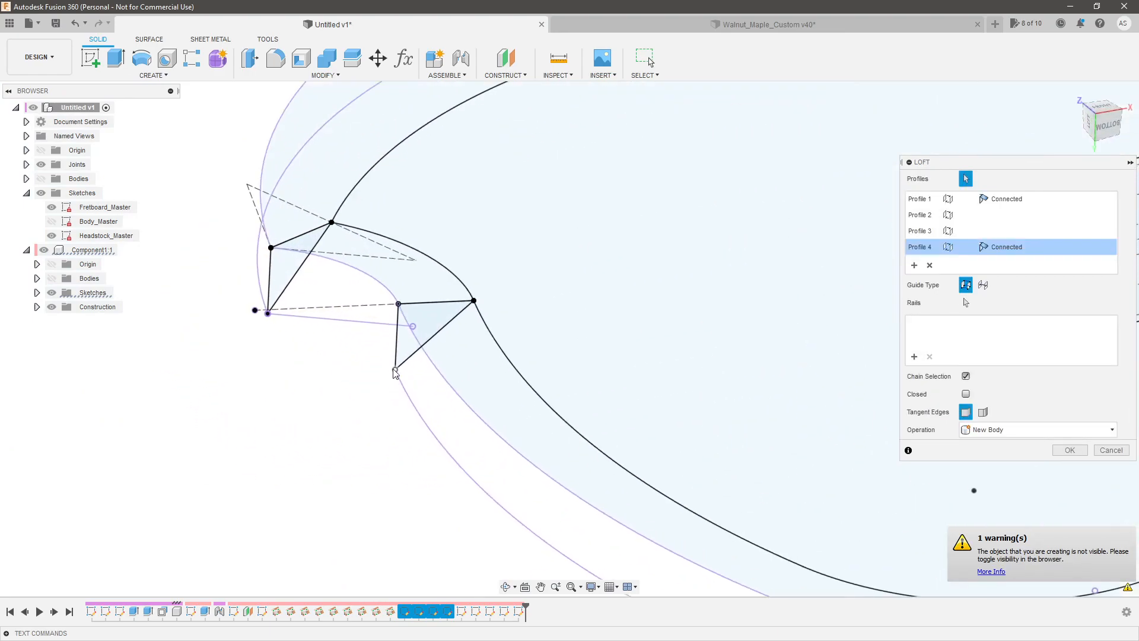
{"action": "left_click", "coordinate": [401, 350]}
{"action": "left_click", "coordinate": [288, 268]}
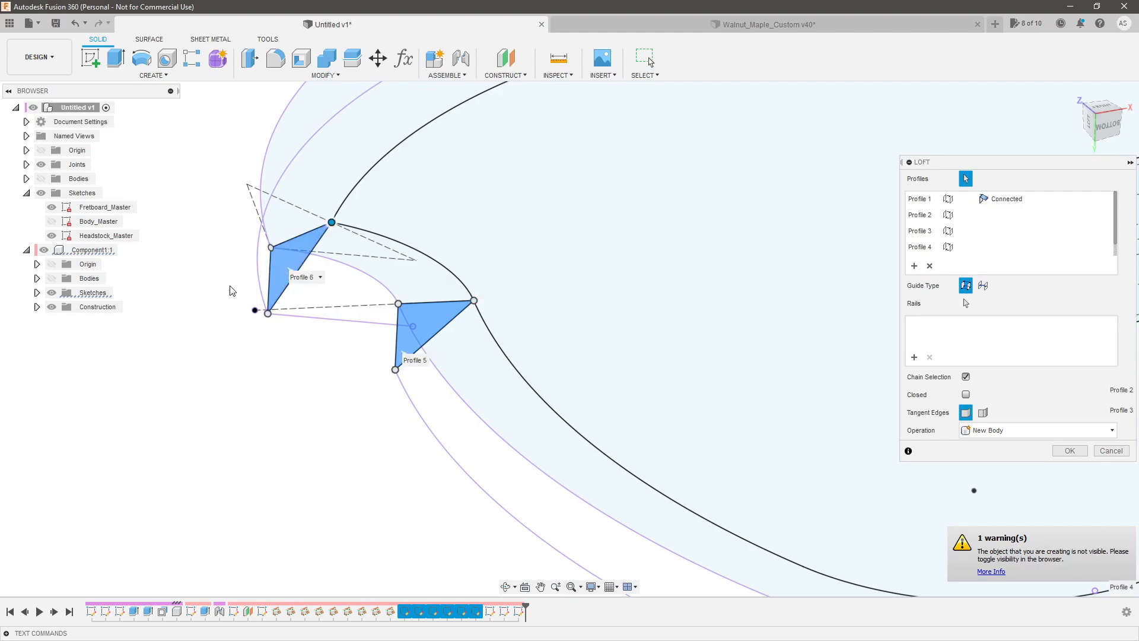
{"action": "scroll", "coordinate": [285, 276], "scroll_direction": "down", "scroll_amount": 4}
{"action": "middle_click_drag", "start_coordinate": [285, 276], "coordinate": [289, 396], "text": "shift"}
{"action": "scroll", "coordinate": [445, 371], "scroll_direction": "down", "scroll_amount": 5}
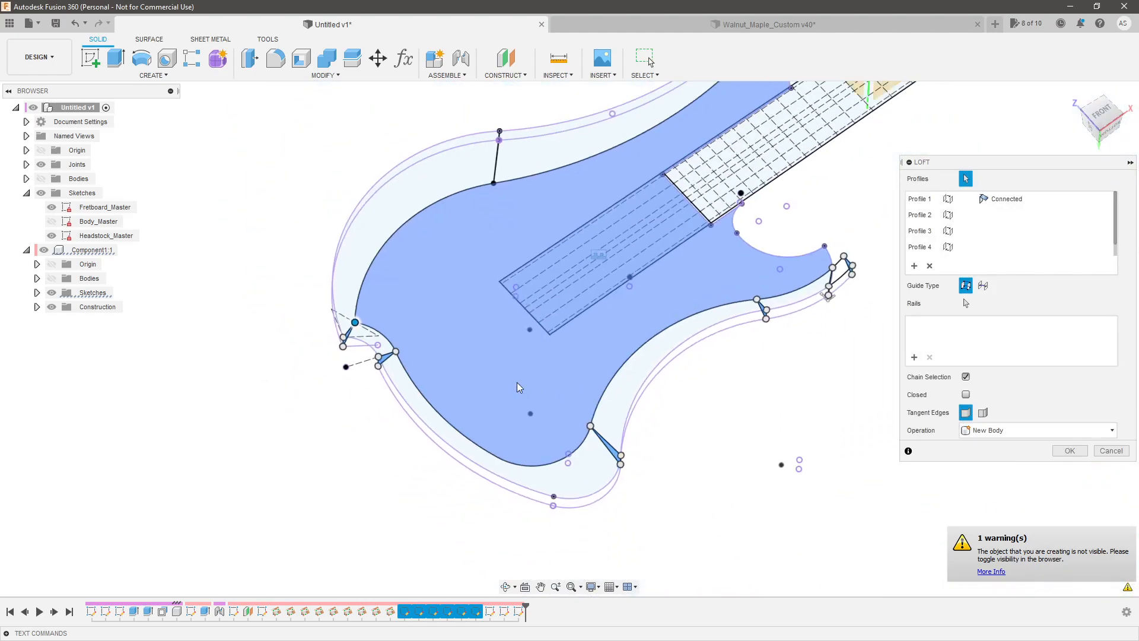
{"action": "middle_click_drag", "start_coordinate": [755, 361], "coordinate": [471, 361], "text": "shift"}
{"action": "scroll", "coordinate": [472, 360], "scroll_direction": "up", "scroll_amount": 5}
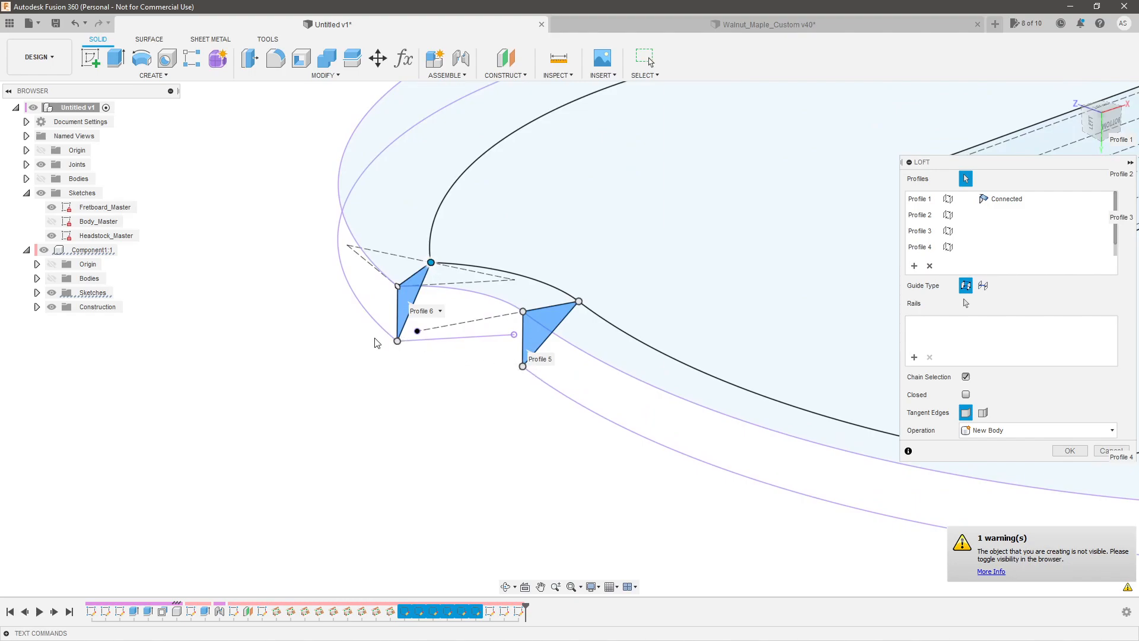
{"action": "key", "text": "Escape"}
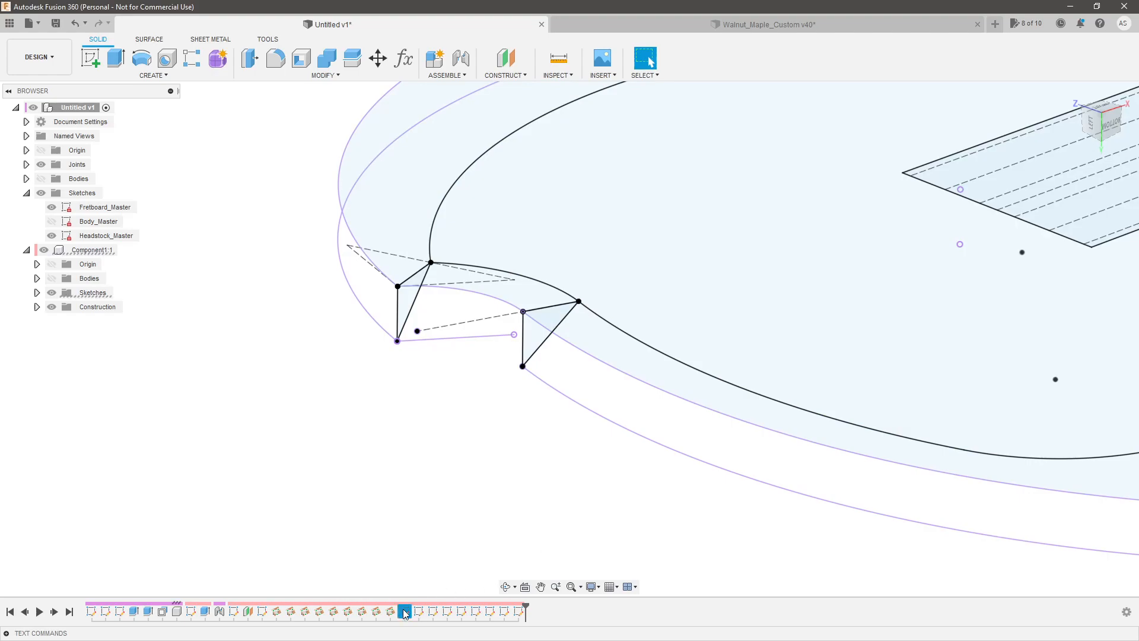
{"action": "left_click", "coordinate": [196, 613]}
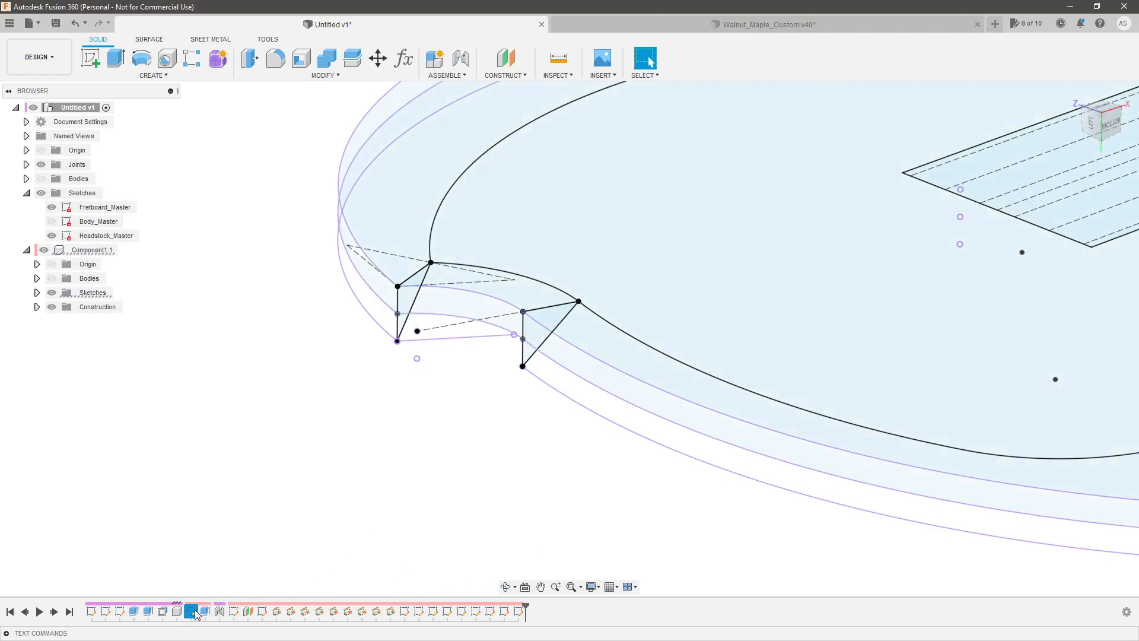
{"action": "left_click", "coordinate": [235, 613]}
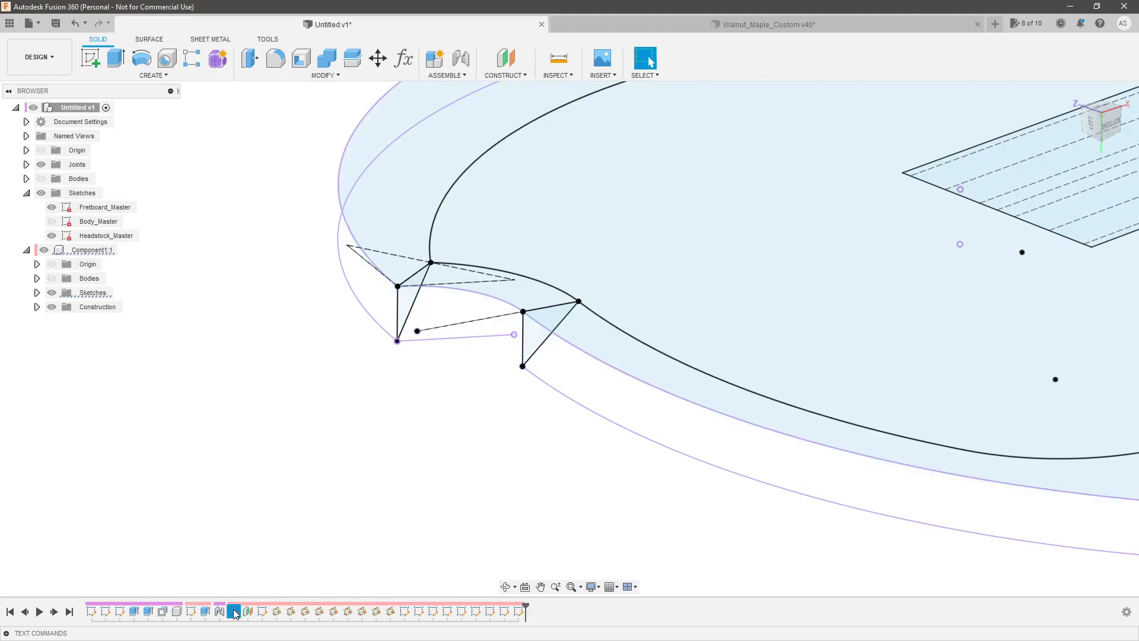
{"action": "double_click", "coordinate": [191, 612]}
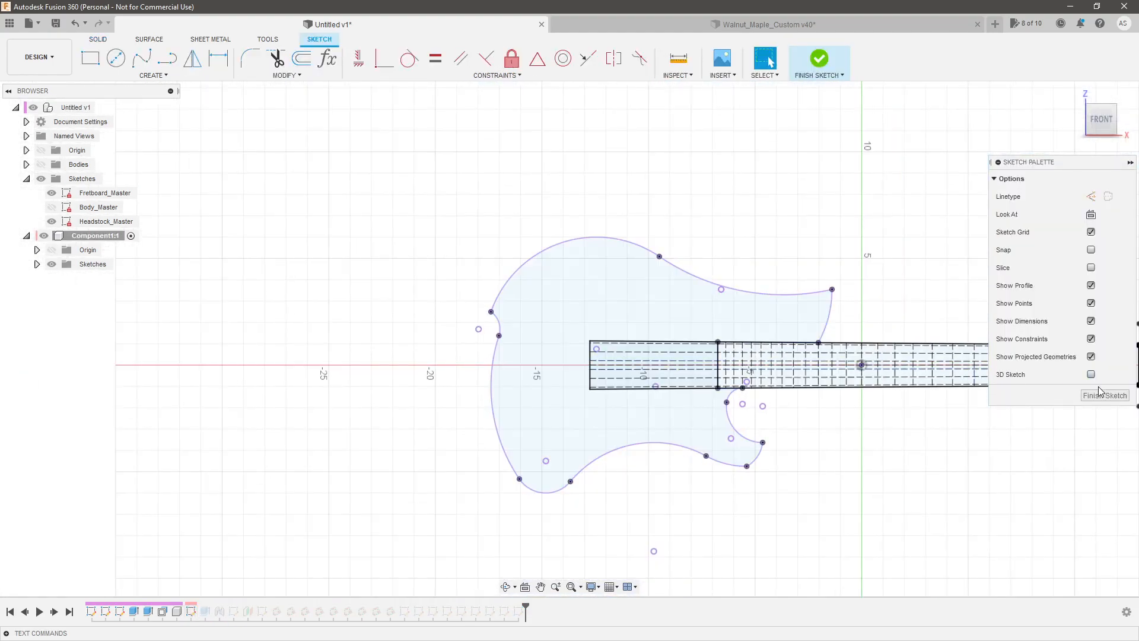
{"action": "left_click", "coordinate": [1102, 395]}
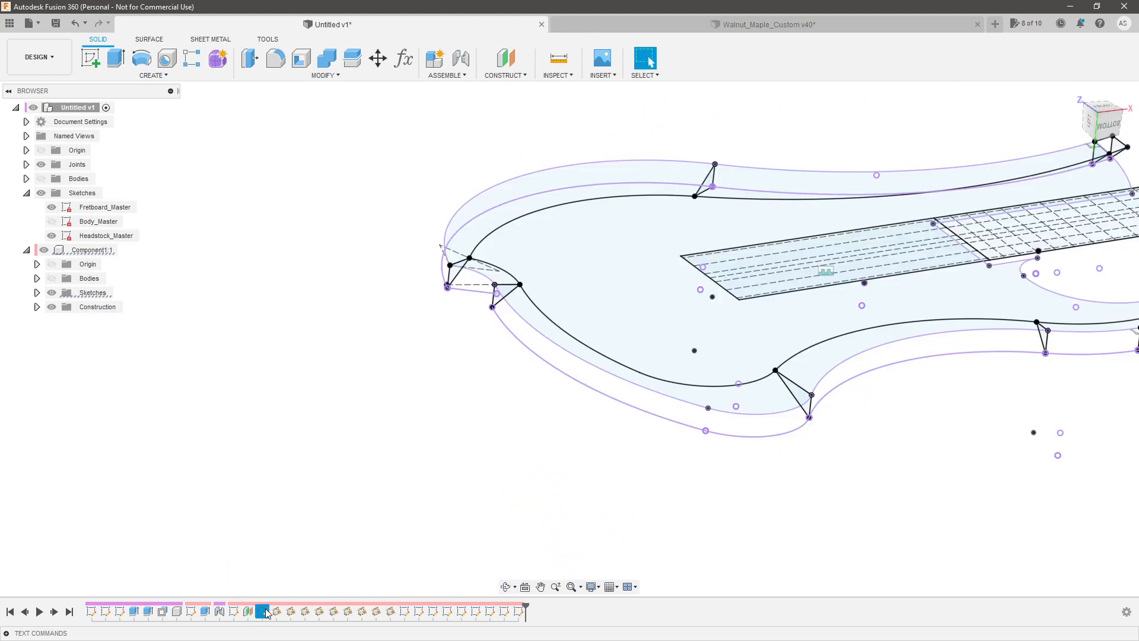
In the offset side-curve sketch, project the body outline's small concave arc at the tail to close the gap, and finish the sketch.
{"action": "double_click", "coordinate": [263, 611]}
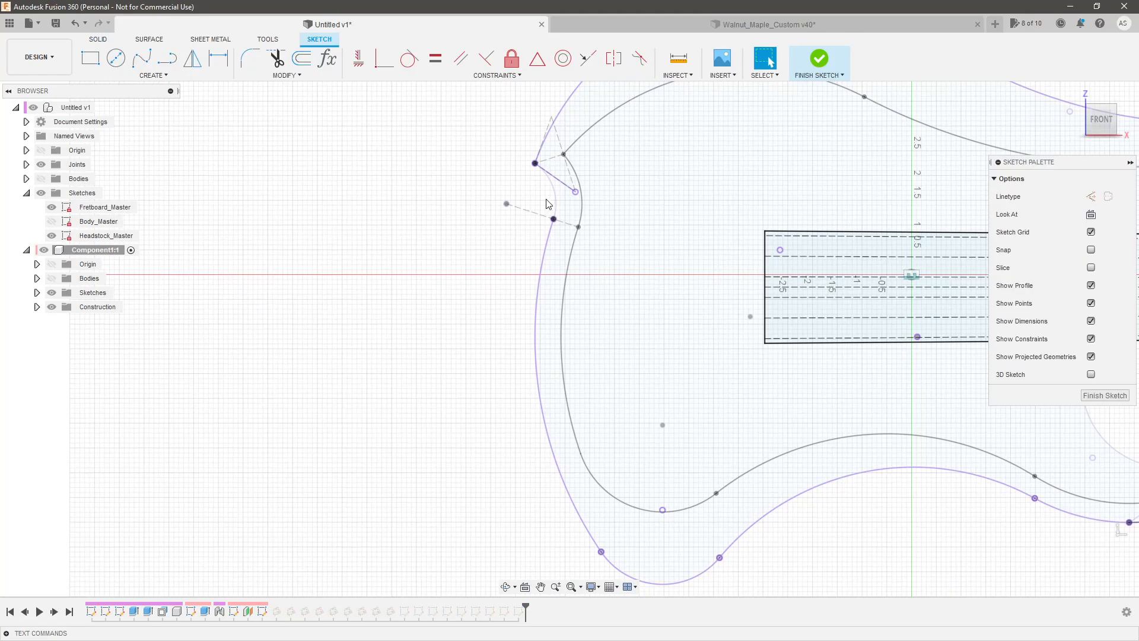
{"action": "key", "text": "p"}
{"action": "key", "text": "Return"}
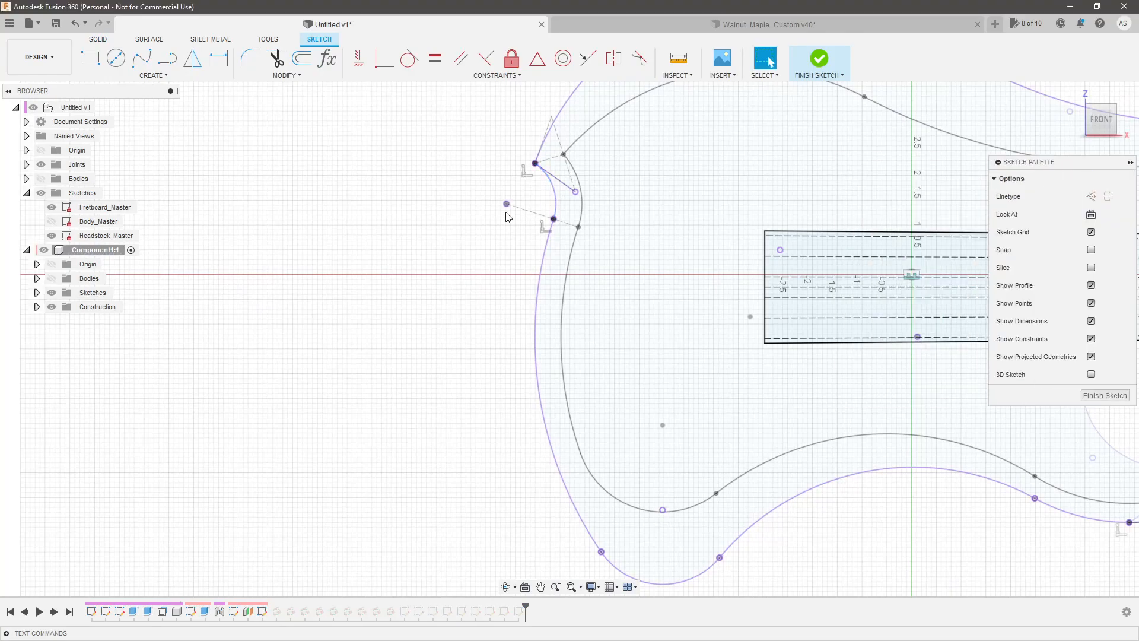
{"action": "mouse_move", "coordinate": [460, 323]}
{"action": "middle_mouse_down", "text": "shift"}
{"action": "mouse_move", "coordinate": [458, 254]}
{"action": "mouse_move", "coordinate": [518, 231]}
{"action": "mouse_move", "coordinate": [681, 336]}
{"action": "mouse_move", "coordinate": [656, 330]}
{"action": "middle_mouse_up", "text": "shift"}
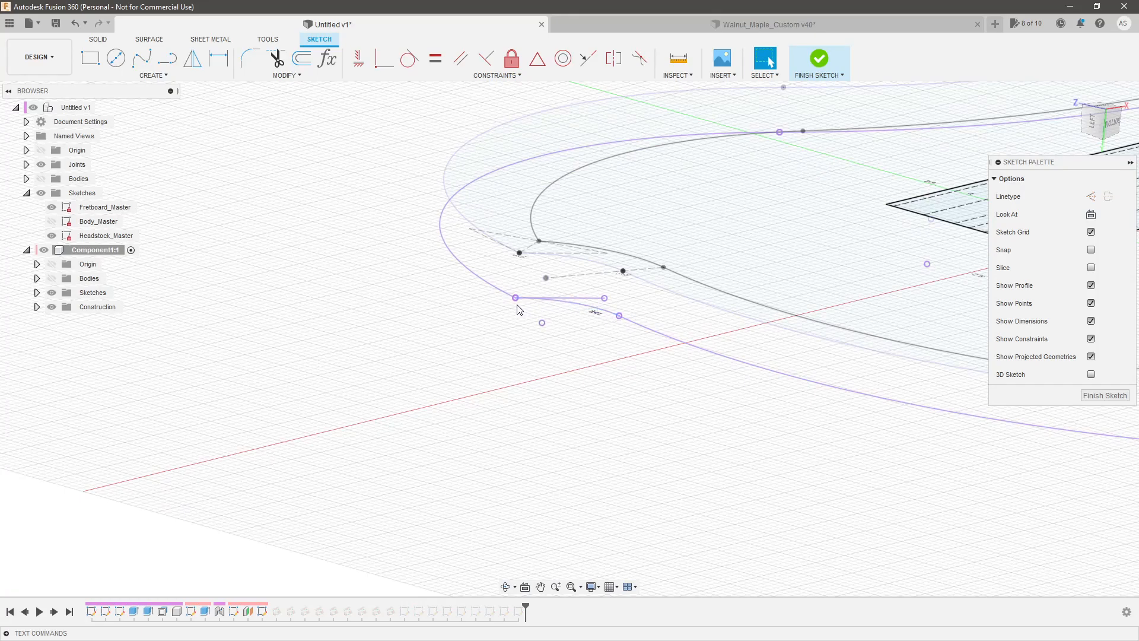
{"action": "scroll", "coordinate": [362, 413], "scroll_direction": "down", "scroll_amount": 3}
{"action": "left_click", "coordinate": [1100, 397]}
Start a new-body Loft through the two short-horn tip triangles, the short-horn side waist triangle and the lower bout triangle.
{"action": "scroll", "coordinate": [336, 419], "scroll_direction": "down", "scroll_amount": 4}
{"action": "mouse_move", "coordinate": [548, 425]}
{"action": "middle_mouse_down", "text": "shift"}
{"action": "mouse_move", "coordinate": [705, 421]}
{"action": "mouse_move", "coordinate": [614, 429]}
{"action": "middle_mouse_up", "text": "shift"}
{"action": "scroll", "coordinate": [481, 324], "scroll_direction": "up", "scroll_amount": 2}
{"action": "left_click", "coordinate": [148, 74]}
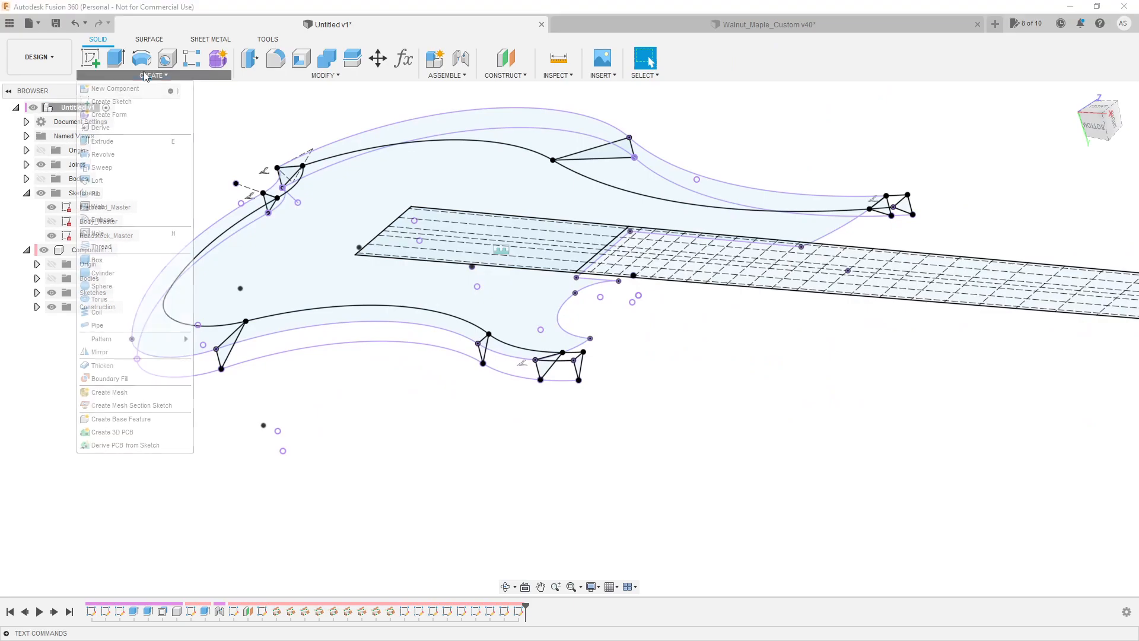
{"action": "left_click", "coordinate": [96, 180]}
{"action": "scroll", "coordinate": [552, 381], "scroll_direction": "up", "scroll_amount": 5}
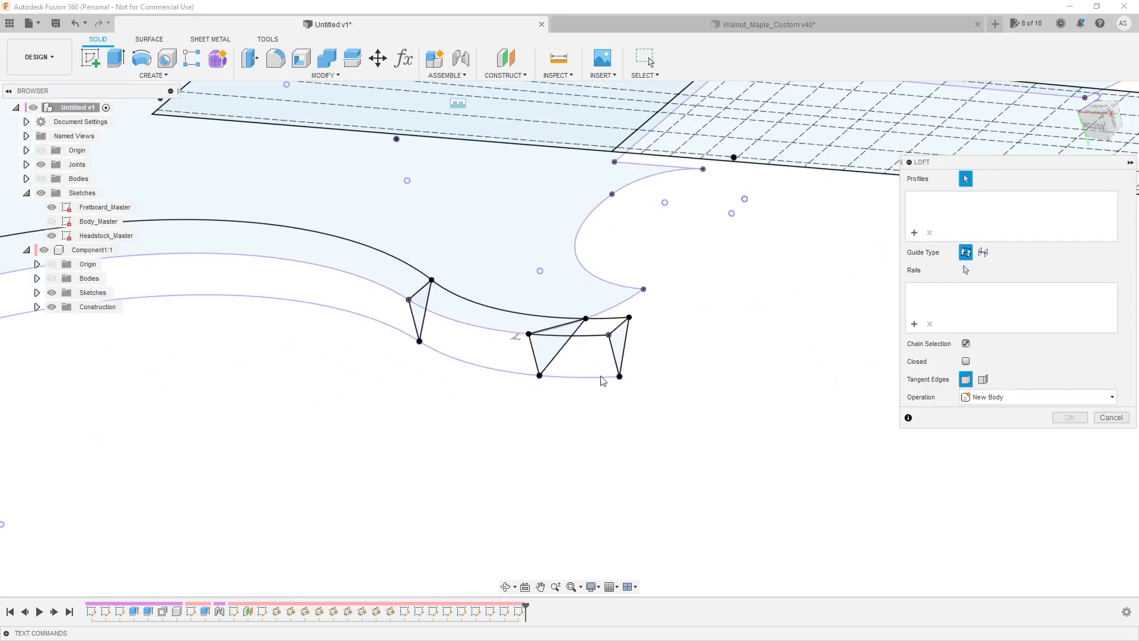
{"action": "left_click", "coordinate": [619, 347]}
{"action": "left_click", "coordinate": [516, 356]}
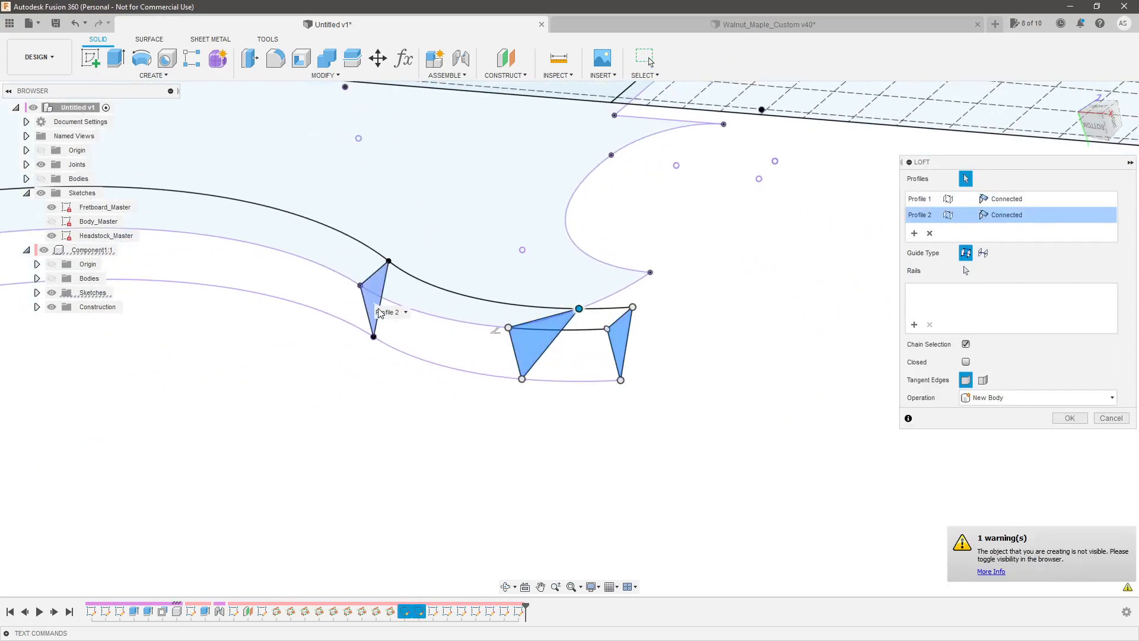
{"action": "left_click", "coordinate": [375, 308]}
{"action": "scroll", "coordinate": [375, 308], "scroll_direction": "down", "scroll_amount": 5}
{"action": "scroll", "coordinate": [434, 387], "scroll_direction": "up", "scroll_amount": 5}
{"action": "left_click", "coordinate": [441, 387]}
Add the two triangular profiles on either side of the tail notch to the loft as the fifth and sixth profiles.
{"action": "scroll", "coordinate": [509, 432], "scroll_direction": "down", "scroll_amount": 5}
{"action": "middle_click_drag", "start_coordinate": [509, 433], "coordinate": [603, 421], "text": "shift"}
{"action": "scroll", "coordinate": [602, 422], "scroll_direction": "down", "scroll_amount": 3}
{"action": "scroll", "coordinate": [354, 420], "scroll_direction": "up", "scroll_amount": 1}
{"action": "scroll", "coordinate": [354, 420], "scroll_direction": "up", "scroll_amount": 4}
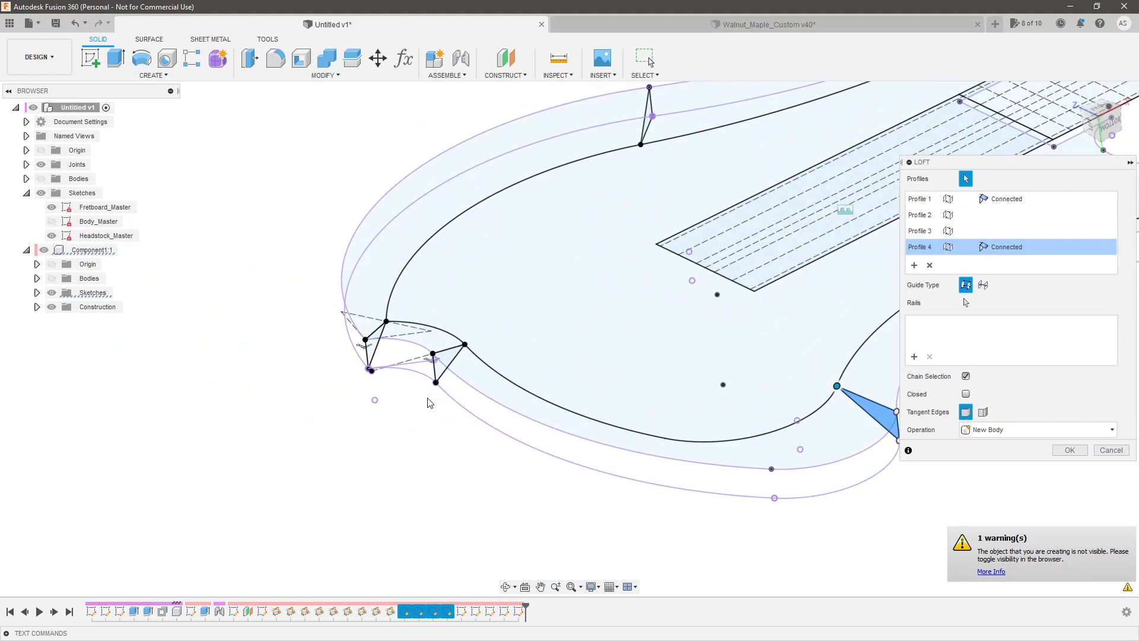
{"action": "left_click", "coordinate": [444, 352]}
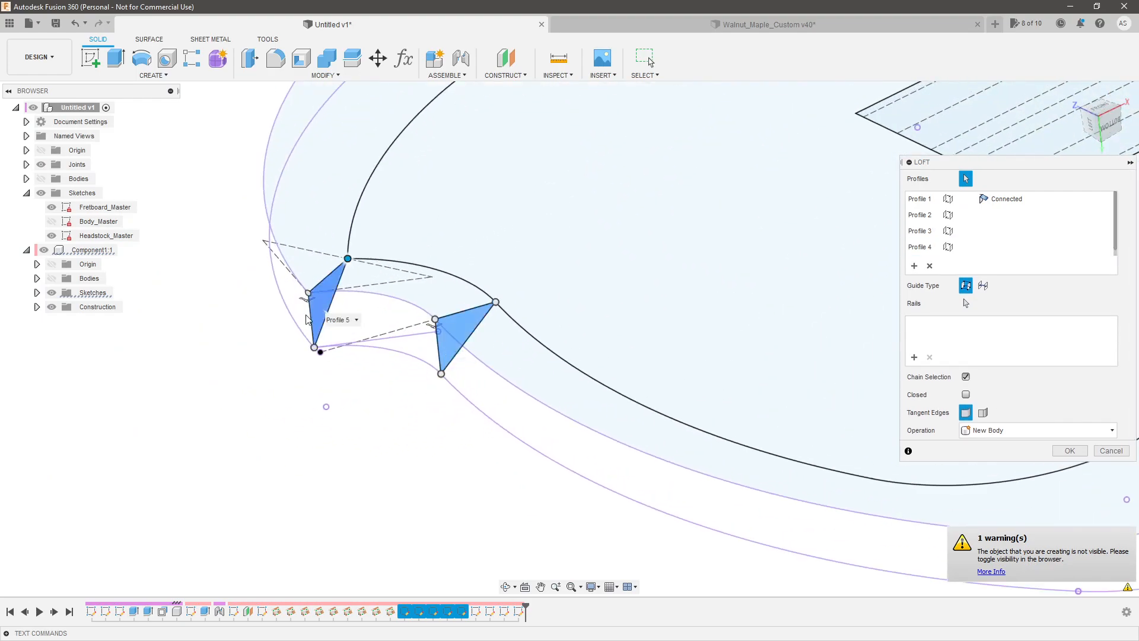
{"action": "scroll", "coordinate": [313, 319], "scroll_direction": "down", "scroll_amount": 5}
{"action": "middle_click_drag", "start_coordinate": [188, 310], "coordinate": [594, 442], "text": "shift"}
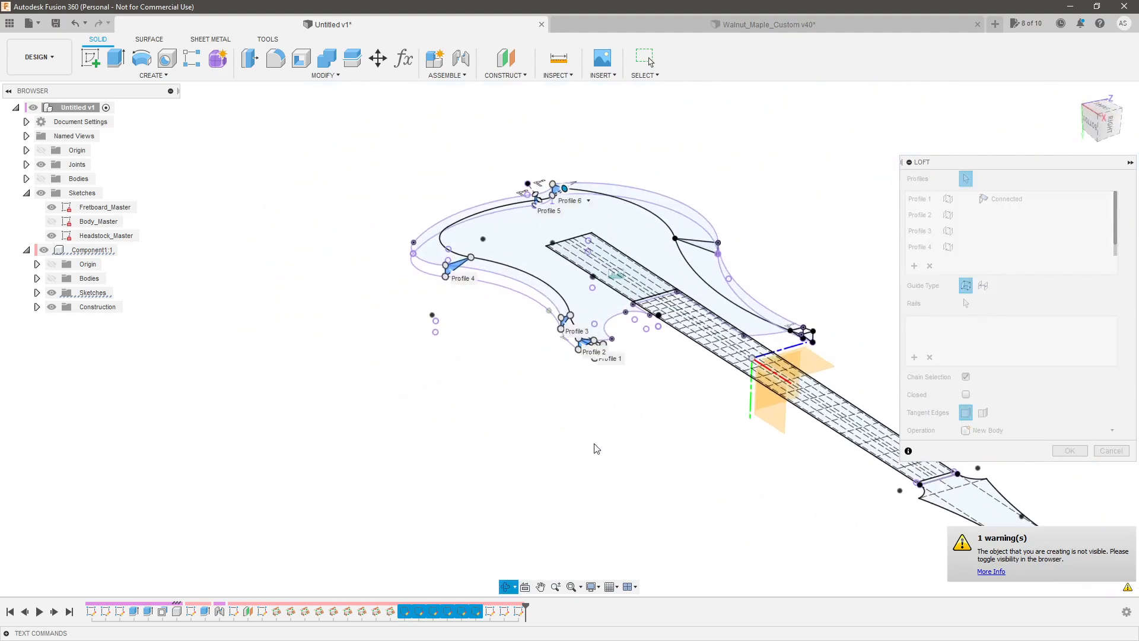
{"action": "scroll", "coordinate": [600, 325], "scroll_direction": "up", "scroll_amount": 4}
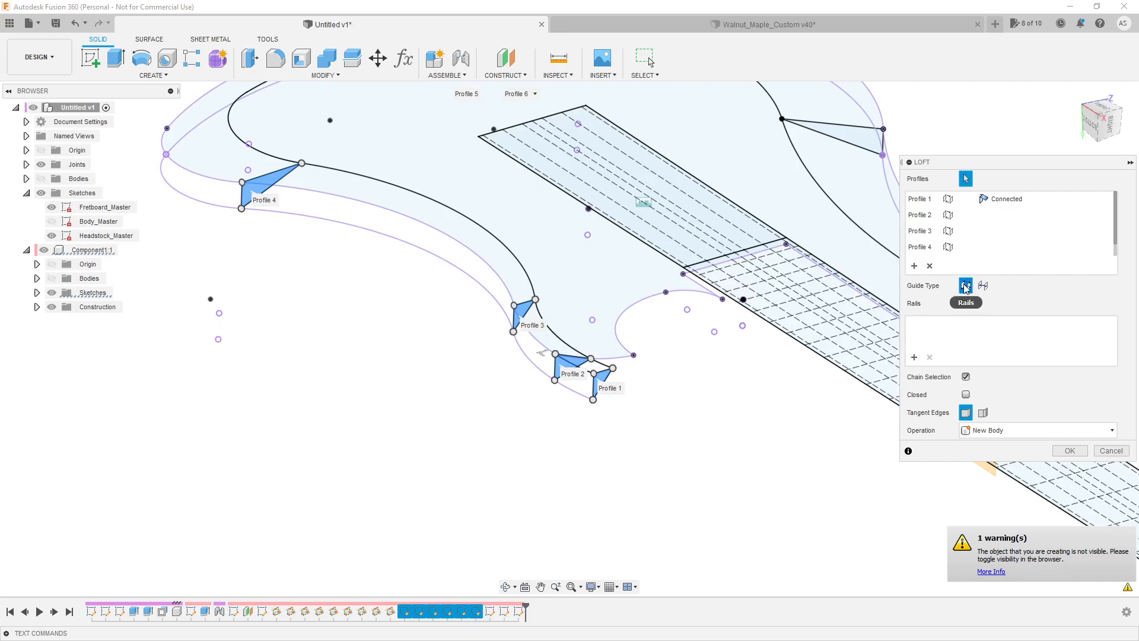
Turn off chain selection and start the loft's first guide rail on the lower side curve beneath the short-horn tip profiles.
{"action": "scroll", "coordinate": [555, 350], "scroll_direction": "up", "scroll_amount": 3}
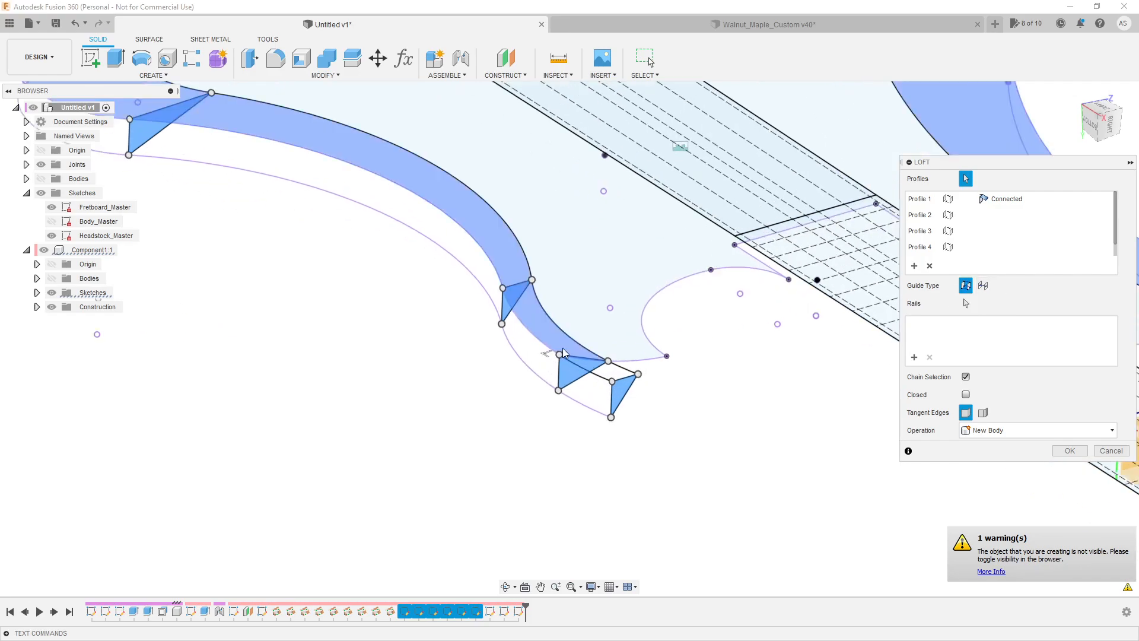
{"action": "scroll", "coordinate": [841, 472], "scroll_direction": "down", "scroll_amount": 3}
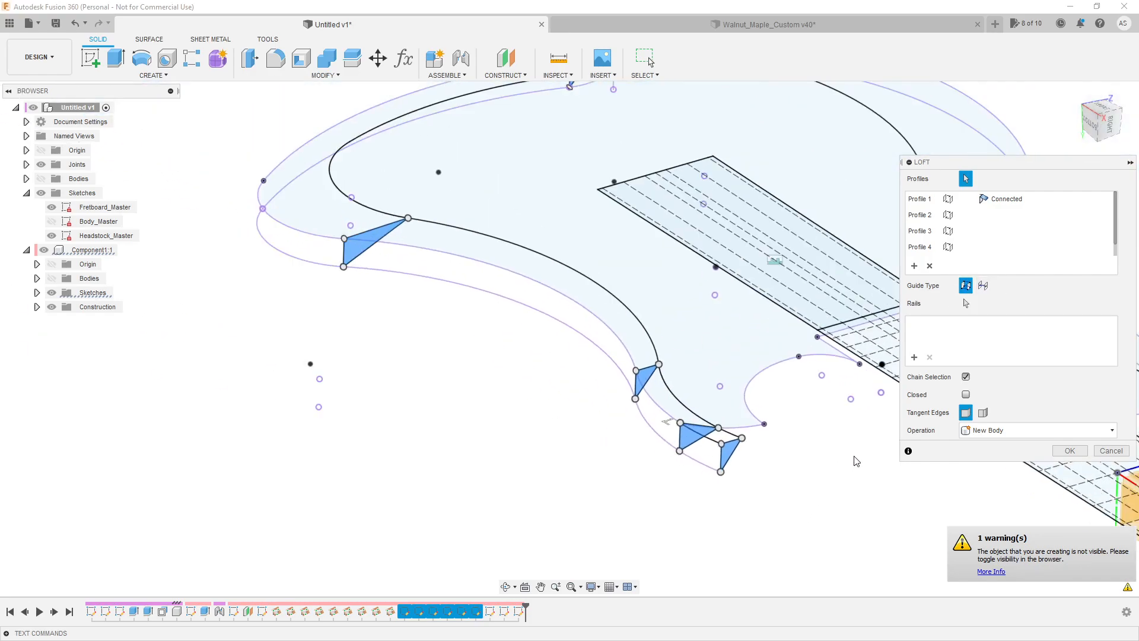
{"action": "left_click", "coordinate": [36, 293]}
{"action": "scroll", "coordinate": [759, 453], "scroll_direction": "up", "scroll_amount": 4}
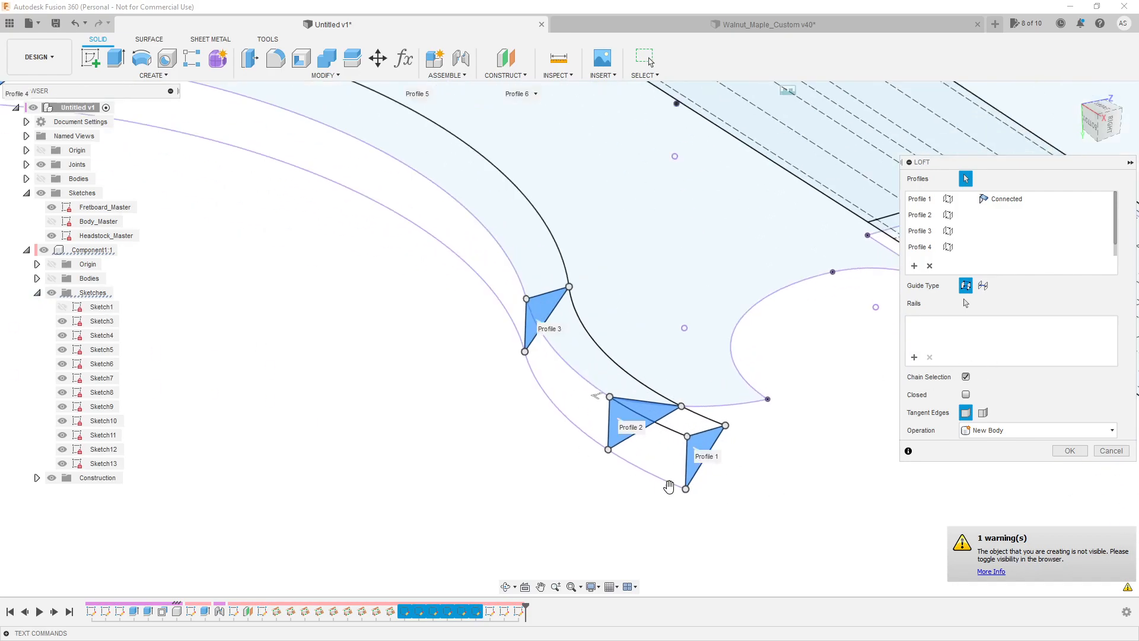
{"action": "left_click", "coordinate": [966, 378]}
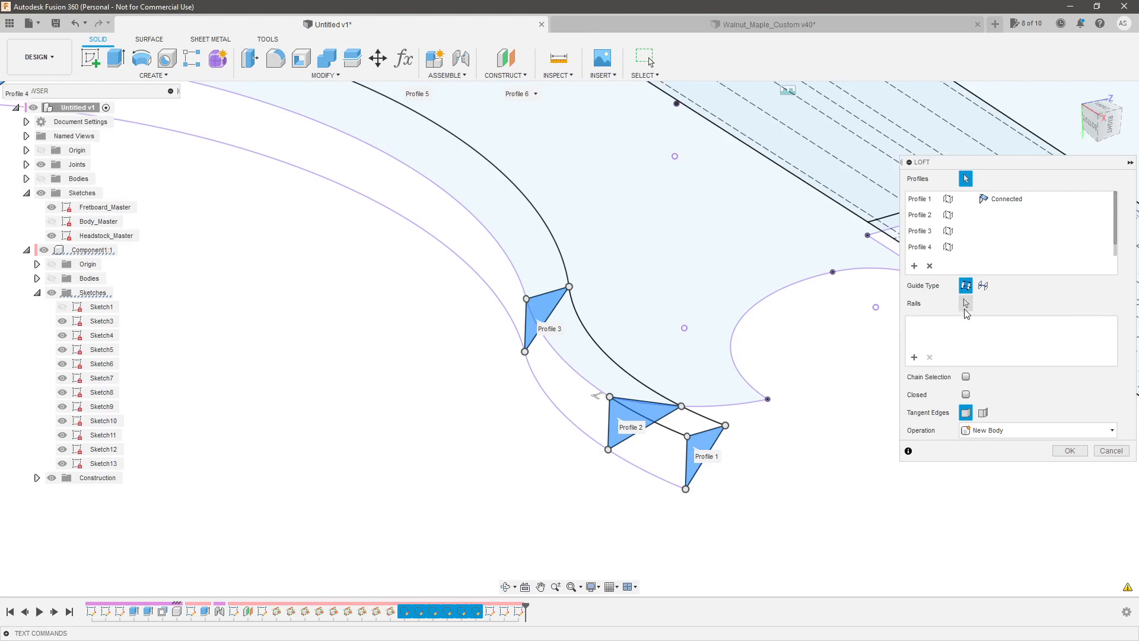
{"action": "left_click", "coordinate": [914, 358]}
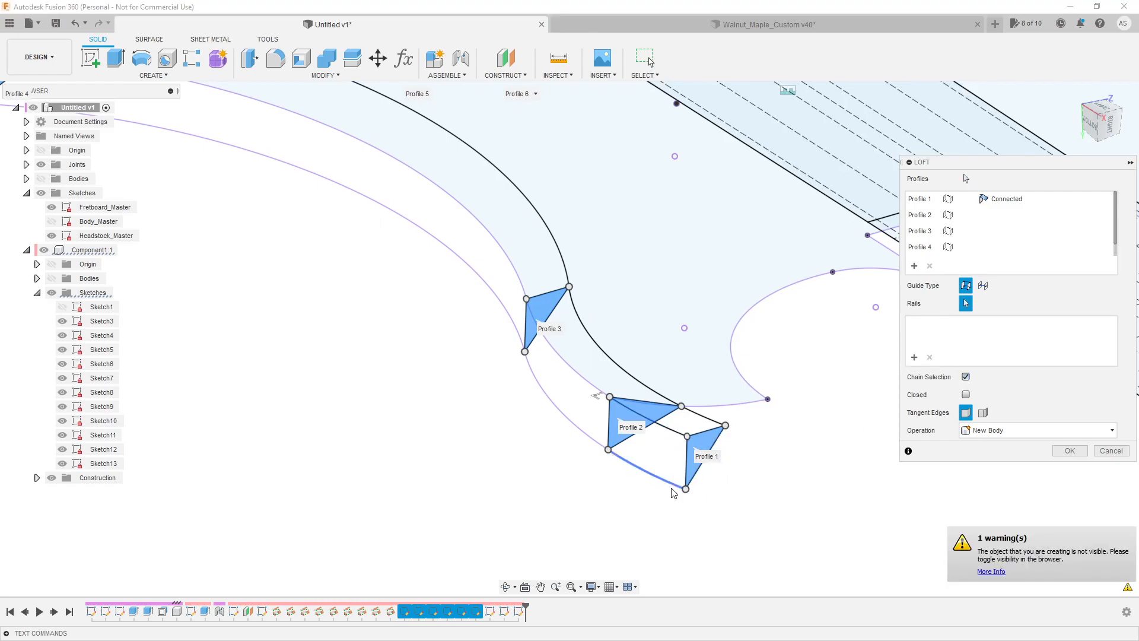
{"action": "left_click", "coordinate": [656, 478]}
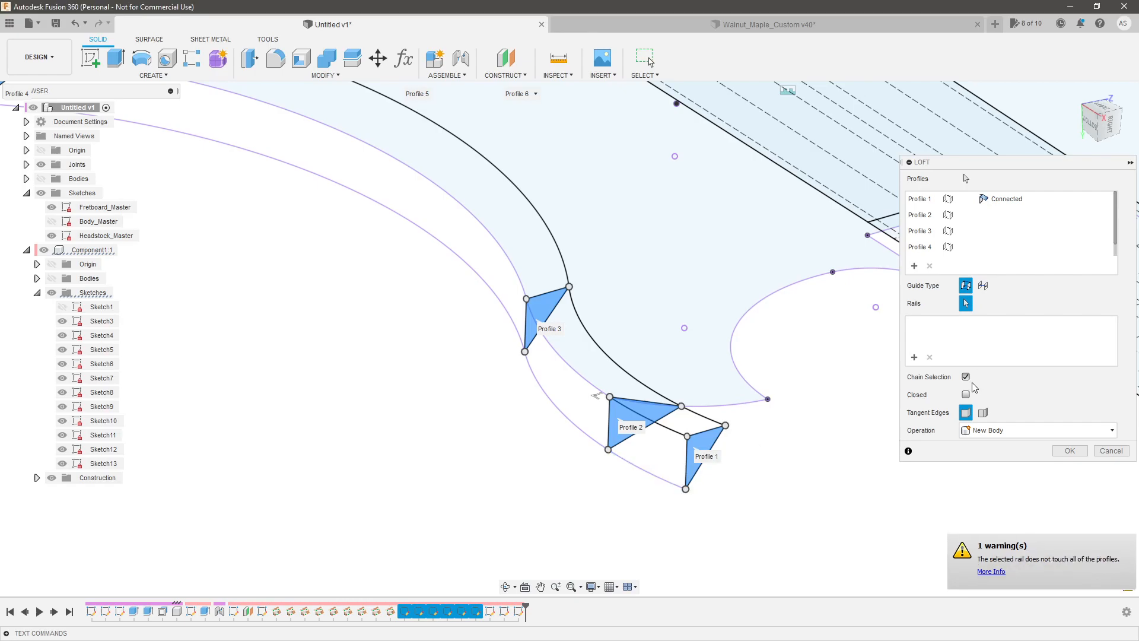
{"action": "left_click", "coordinate": [966, 378]}
{"action": "left_click", "coordinate": [658, 479]}
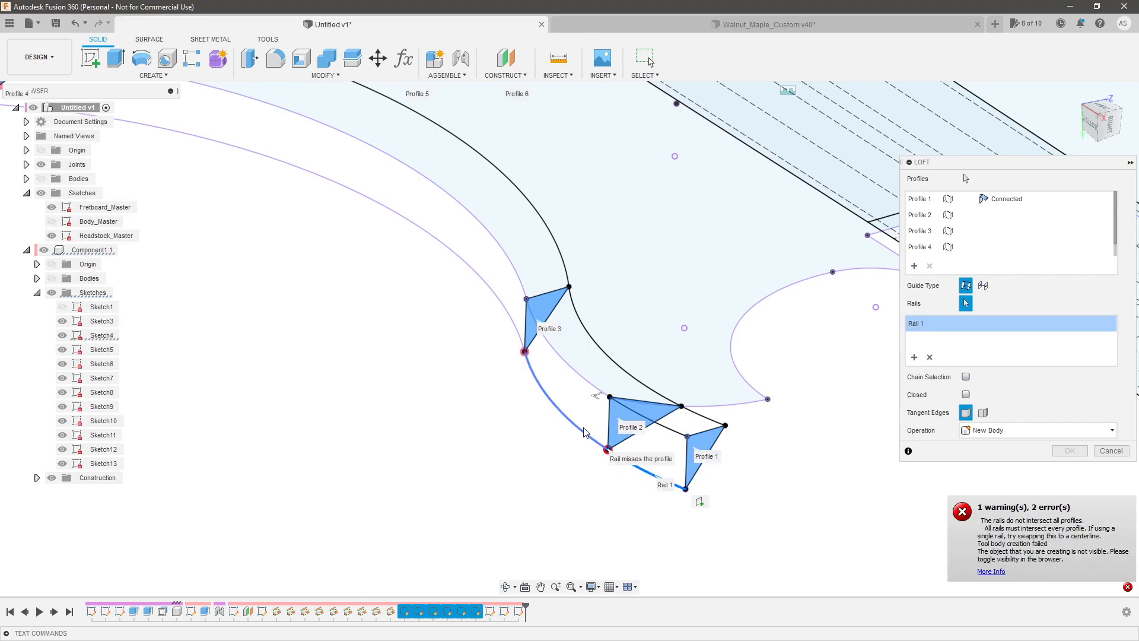
Extend the first rail along the lower side curve around the lower bout and through the concave arc at the tail notch.
{"action": "scroll", "coordinate": [485, 411], "scroll_direction": "down", "scroll_amount": 5}
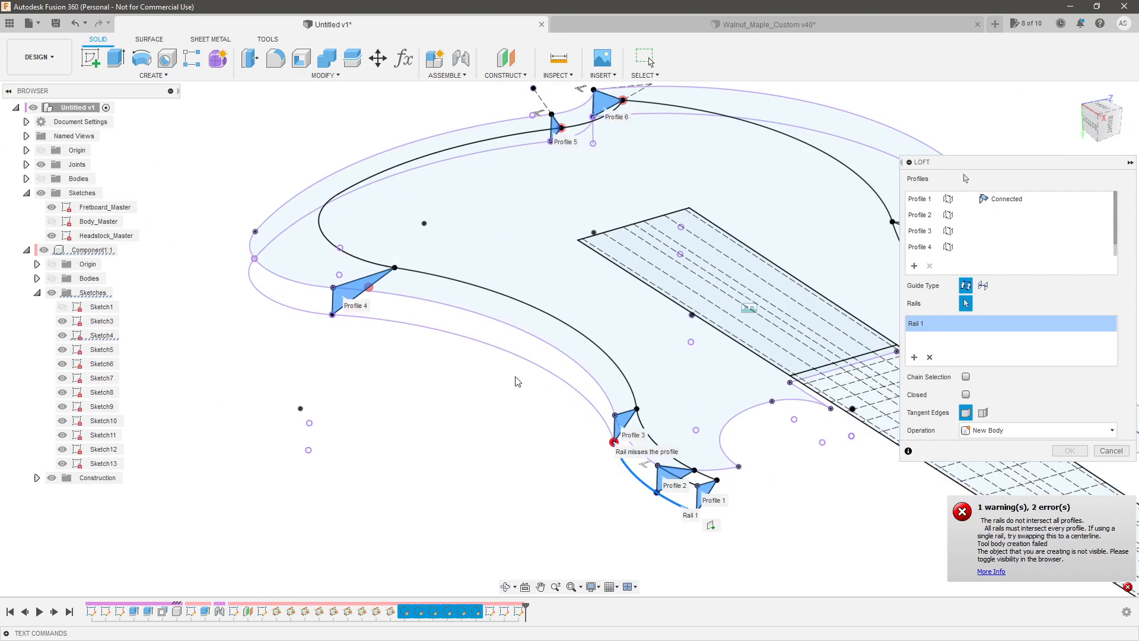
{"action": "scroll", "coordinate": [403, 407], "scroll_direction": "up", "scroll_amount": 5}
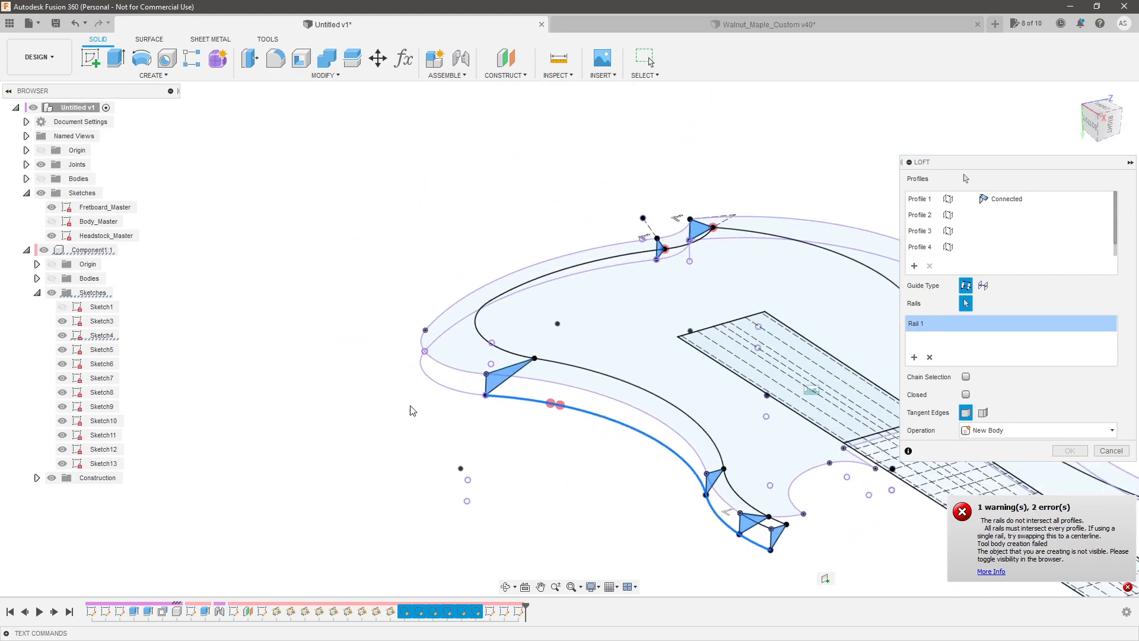
{"action": "left_click", "coordinate": [463, 372]}
{"action": "mouse_move", "coordinate": [464, 419]}
{"action": "middle_mouse_down", "text": "shift"}
{"action": "mouse_move", "coordinate": [521, 415]}
{"action": "mouse_move", "coordinate": [462, 407]}
{"action": "middle_mouse_up", "text": "shift"}
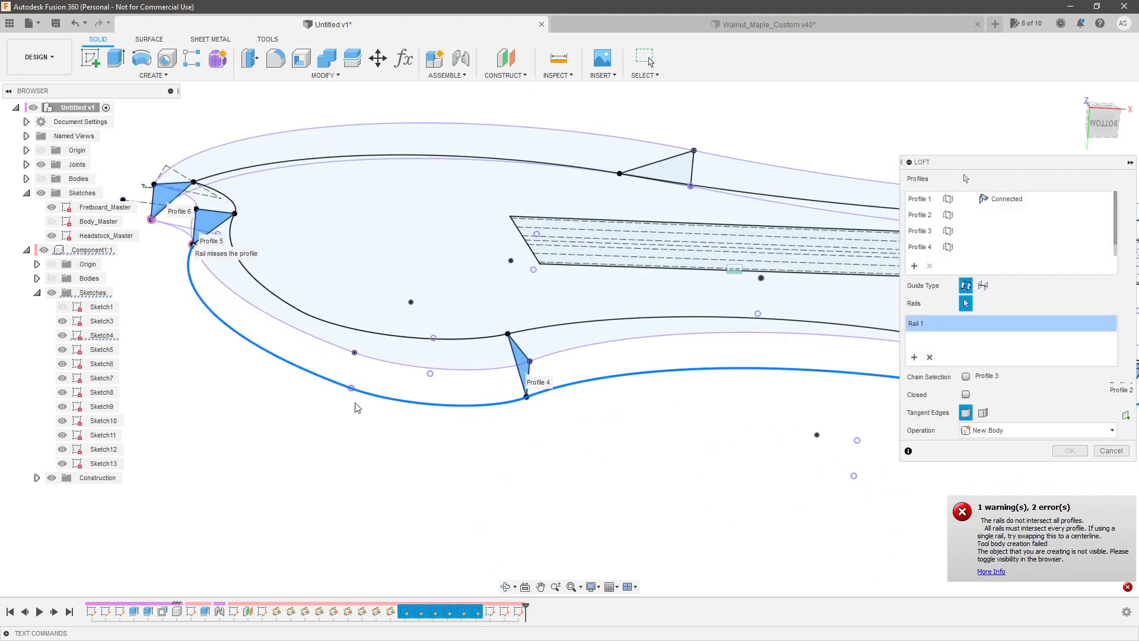
{"action": "scroll", "coordinate": [325, 389], "scroll_direction": "down", "scroll_amount": 2}
{"action": "scroll", "coordinate": [320, 362], "scroll_direction": "up", "scroll_amount": 6}
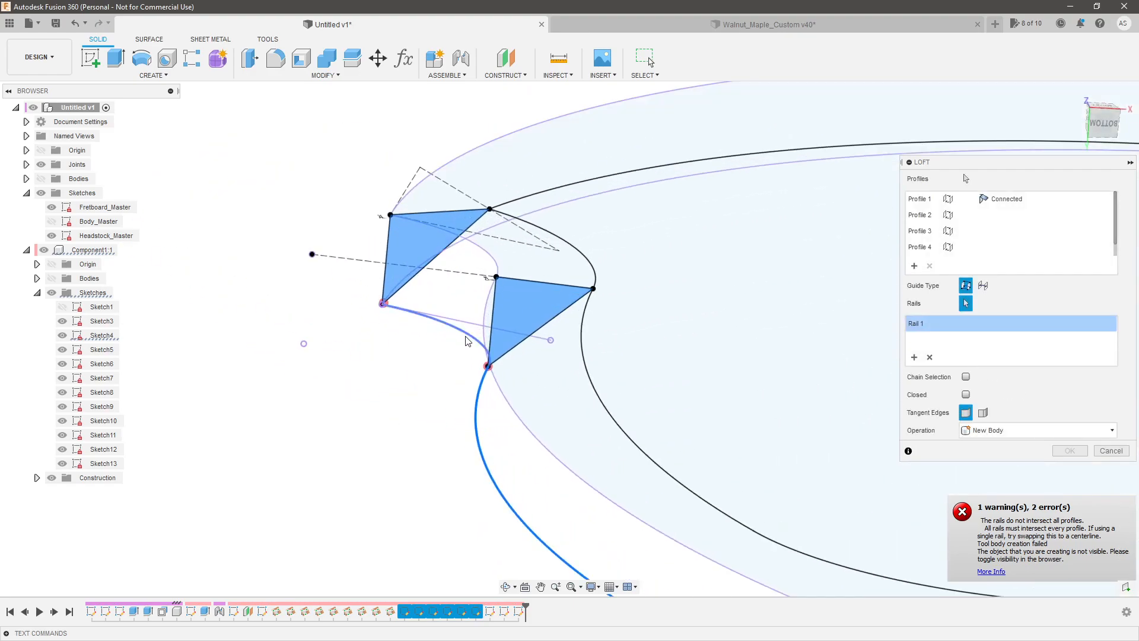
{"action": "left_click", "coordinate": [466, 338]}
Define the second rail along the upper outer body outline from the short-horn tip around the lower bout to the tail notch.
{"action": "scroll", "coordinate": [341, 324], "scroll_direction": "down", "scroll_amount": 7}
{"action": "mouse_move", "coordinate": [549, 455]}
{"action": "middle_mouse_down", "text": "shift"}
{"action": "mouse_move", "coordinate": [555, 434]}
{"action": "mouse_move", "coordinate": [533, 465]}
{"action": "middle_mouse_up", "text": "shift"}
{"action": "scroll", "coordinate": [579, 465], "scroll_direction": "down", "scroll_amount": 2}
{"action": "scroll", "coordinate": [685, 471], "scroll_direction": "up", "scroll_amount": 5}
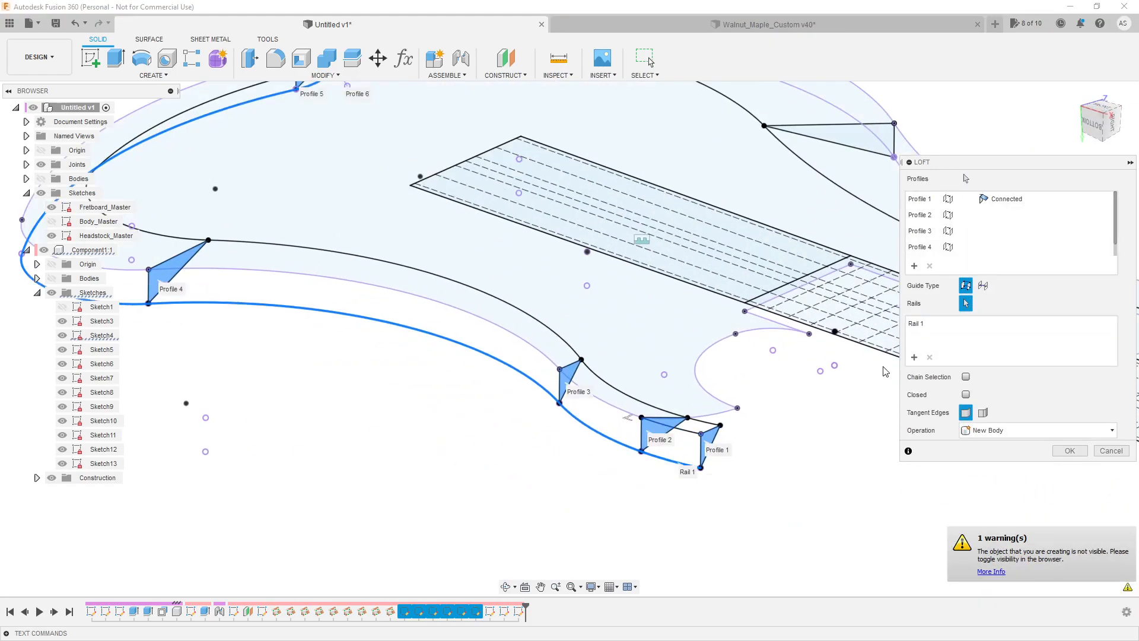
{"action": "left_click", "coordinate": [617, 408]}
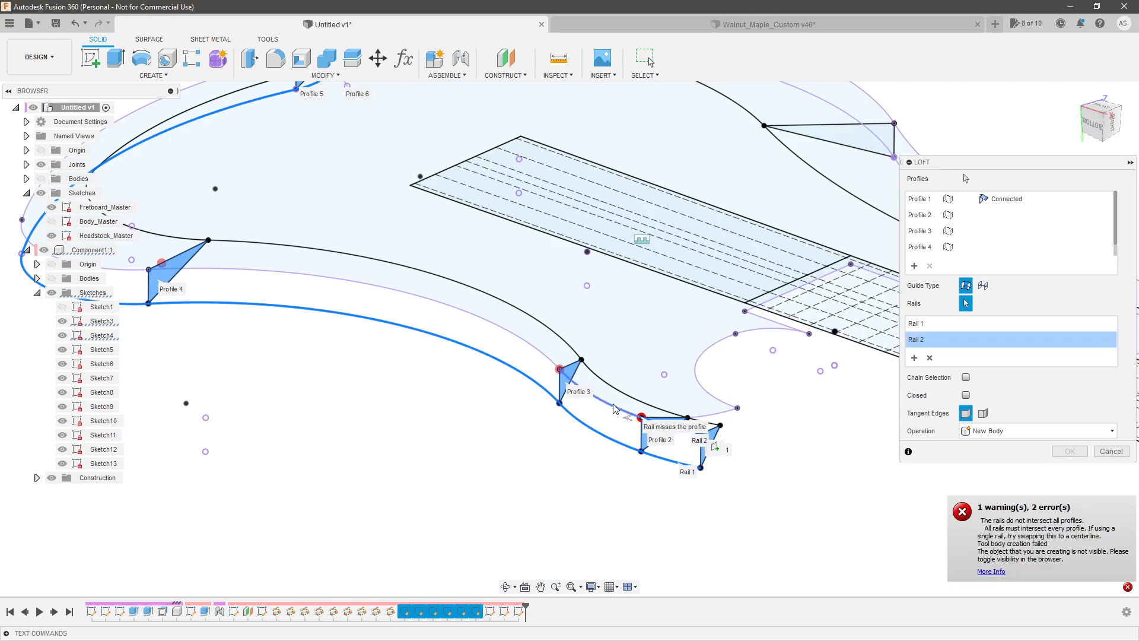
{"action": "scroll", "coordinate": [688, 475], "scroll_direction": "down", "scroll_amount": 5}
{"action": "scroll", "coordinate": [386, 364], "scroll_direction": "up", "scroll_amount": 5}
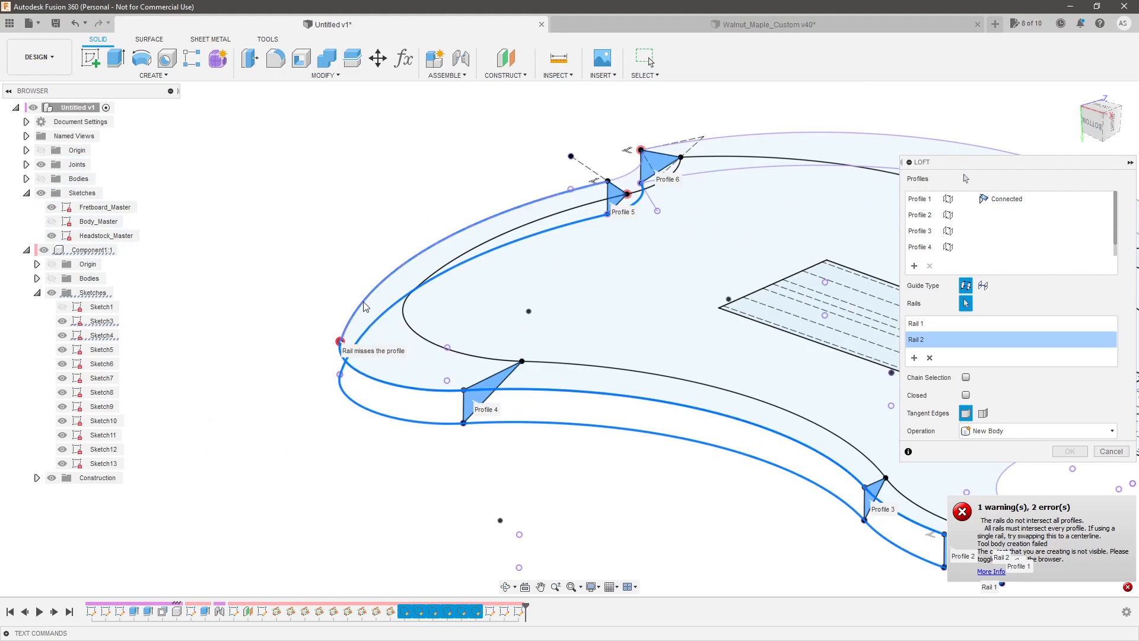
{"action": "left_click", "coordinate": [364, 306]}
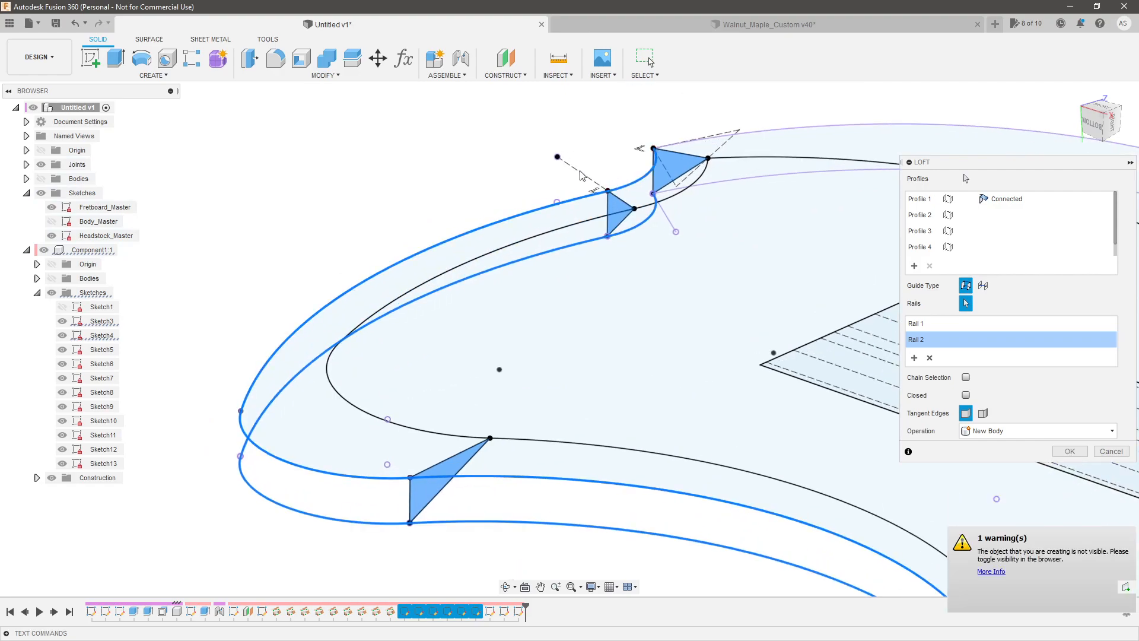
Add a third rail along the inner contour line from the short-horn tip around the lower bout to the last tail profile.
{"action": "scroll", "coordinate": [308, 220], "scroll_direction": "down", "scroll_amount": 2}
{"action": "scroll", "coordinate": [308, 219], "scroll_direction": "down", "scroll_amount": 2}
{"action": "left_click", "coordinate": [914, 357]}
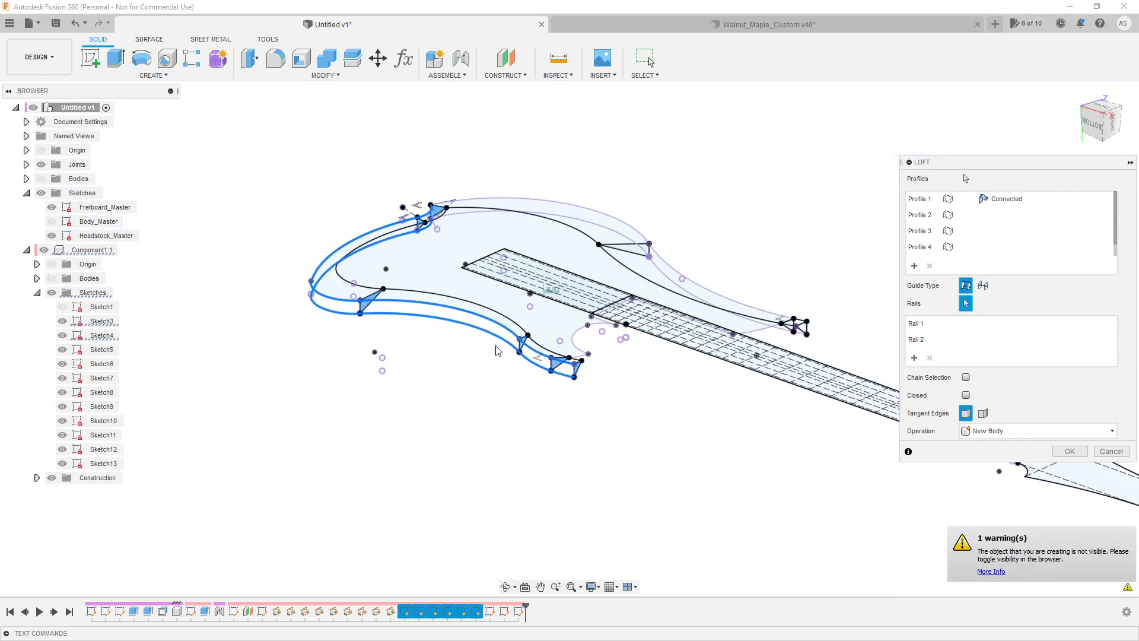
{"action": "scroll", "coordinate": [660, 367], "scroll_direction": "up", "scroll_amount": 4}
{"action": "left_click", "coordinate": [632, 377]}
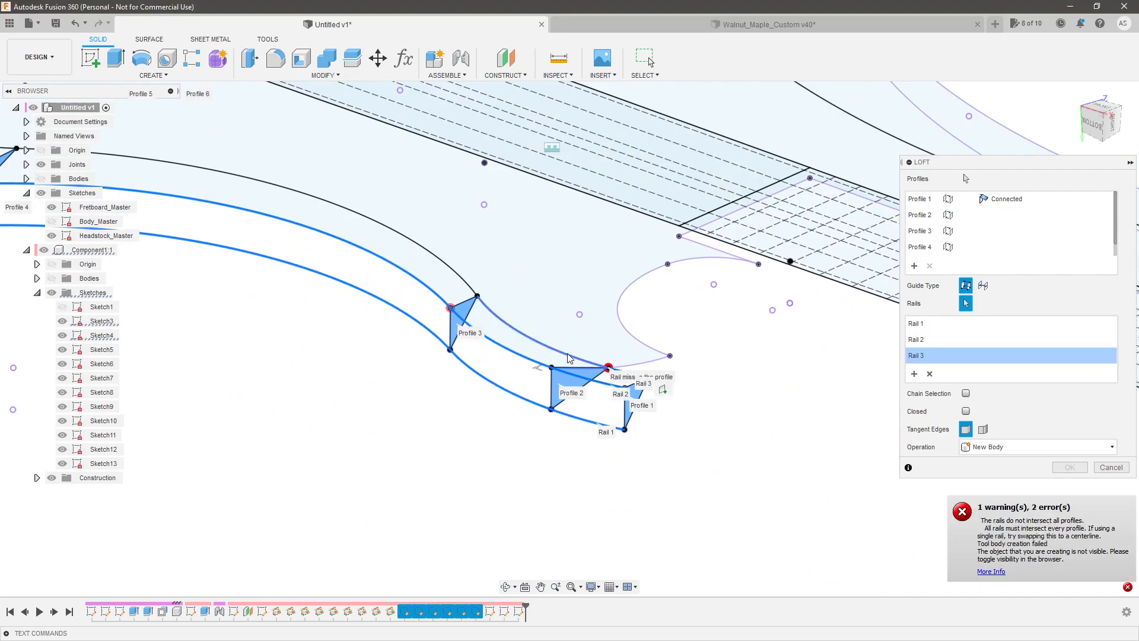
{"action": "scroll", "coordinate": [568, 357], "scroll_direction": "down", "scroll_amount": 5}
{"action": "scroll", "coordinate": [490, 345], "scroll_direction": "up", "scroll_amount": 4}
{"action": "scroll", "coordinate": [597, 468], "scroll_direction": "down", "scroll_amount": 3}
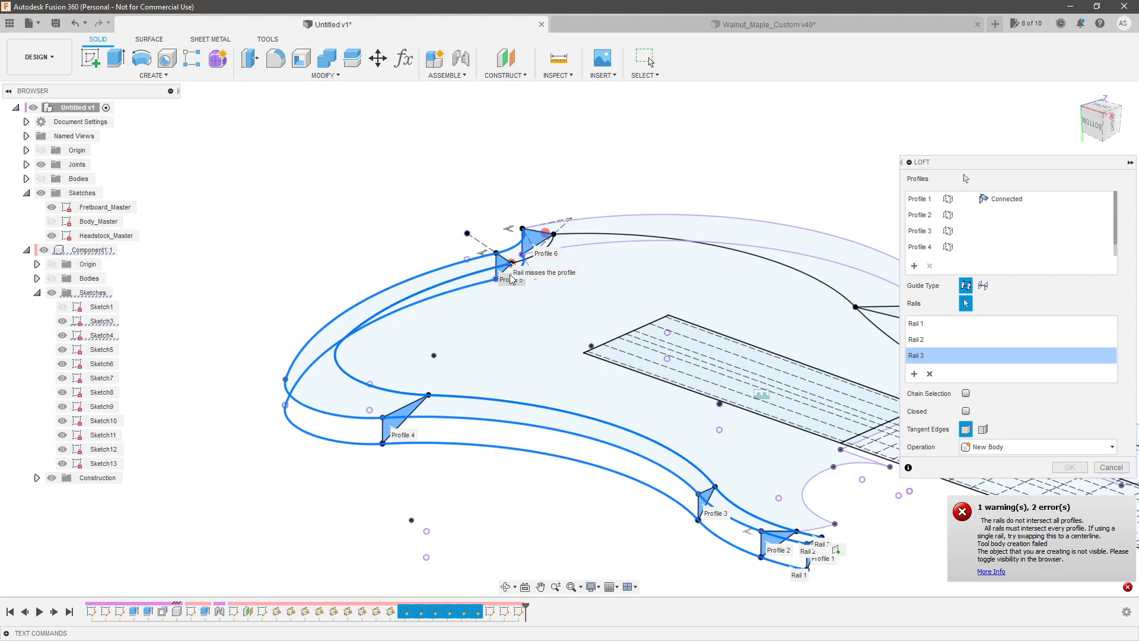
{"action": "scroll", "coordinate": [527, 262], "scroll_direction": "up", "scroll_amount": 3}
{"action": "scroll", "coordinate": [525, 274], "scroll_direction": "down", "scroll_amount": 5}
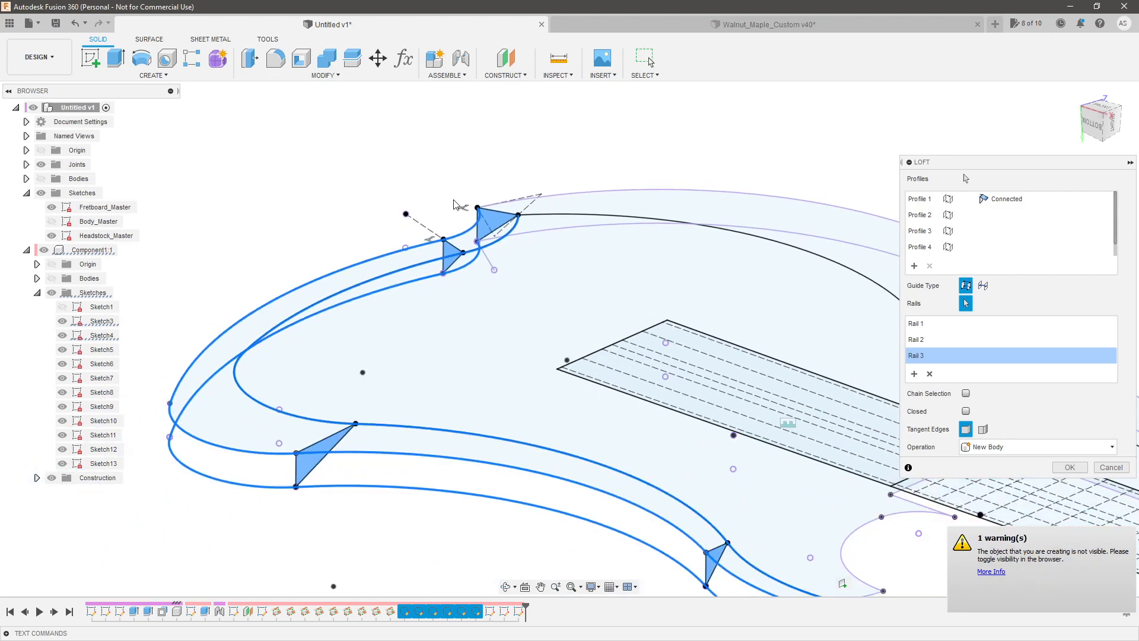
Show the bodies of the root component and Component1, and apply the railed loft to them as a Cut.
{"action": "left_click", "coordinate": [51, 278]}
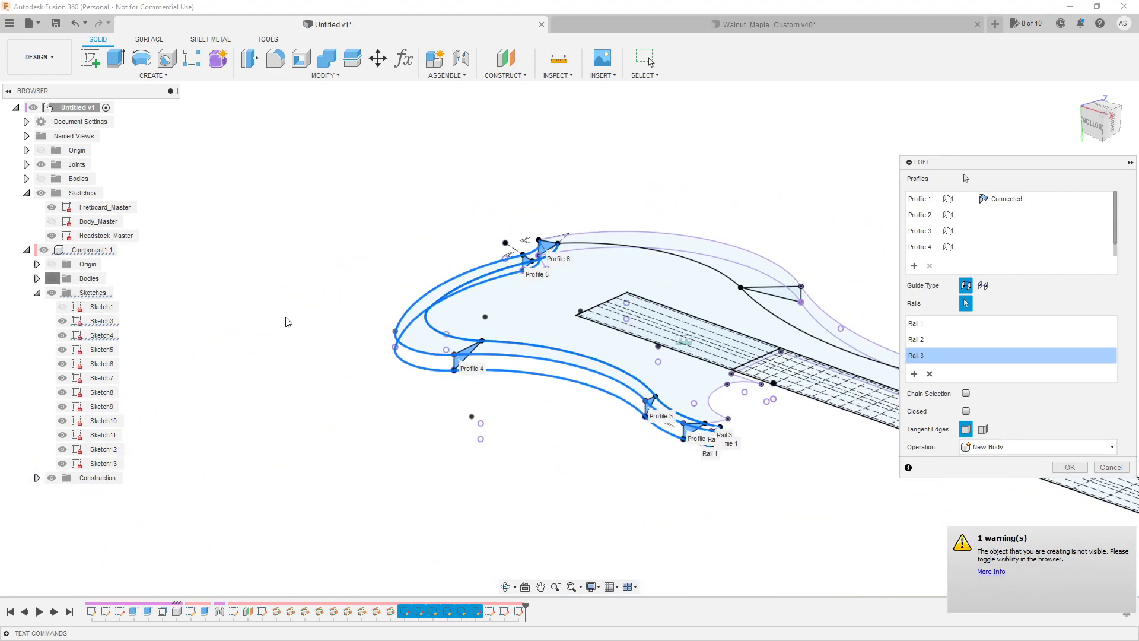
{"action": "scroll", "coordinate": [222, 273], "scroll_direction": "up", "scroll_amount": 3}
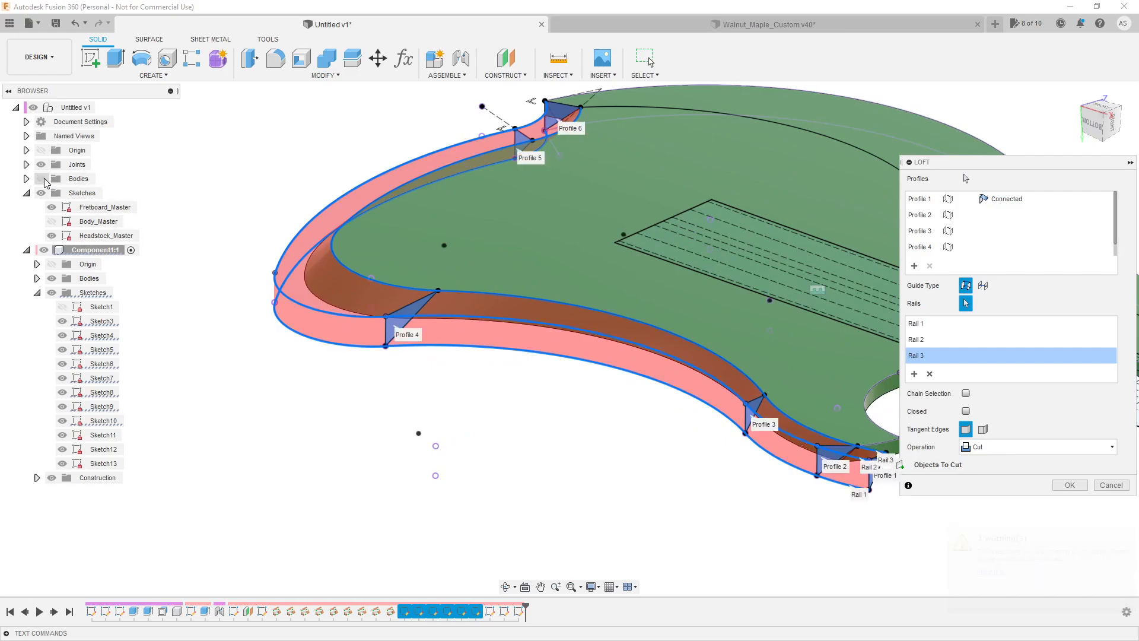
{"action": "scroll", "coordinate": [414, 400], "scroll_direction": "down", "scroll_amount": 3}
{"action": "middle_click_drag", "start_coordinate": [364, 404], "coordinate": [486, 457], "text": "shift"}
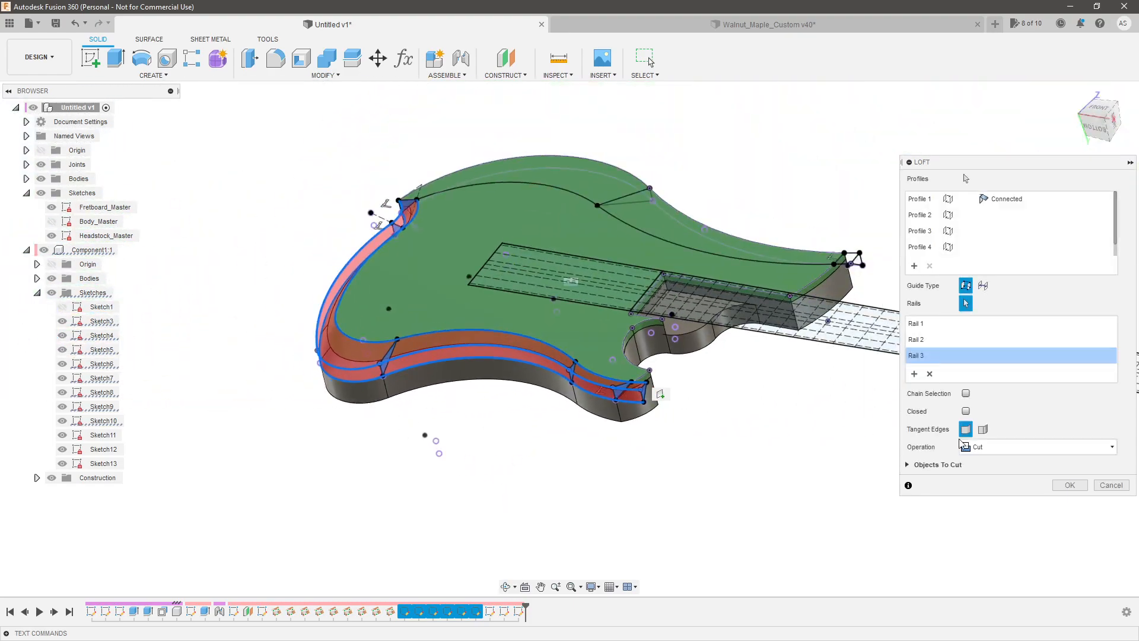
{"action": "left_click", "coordinate": [1067, 486]}
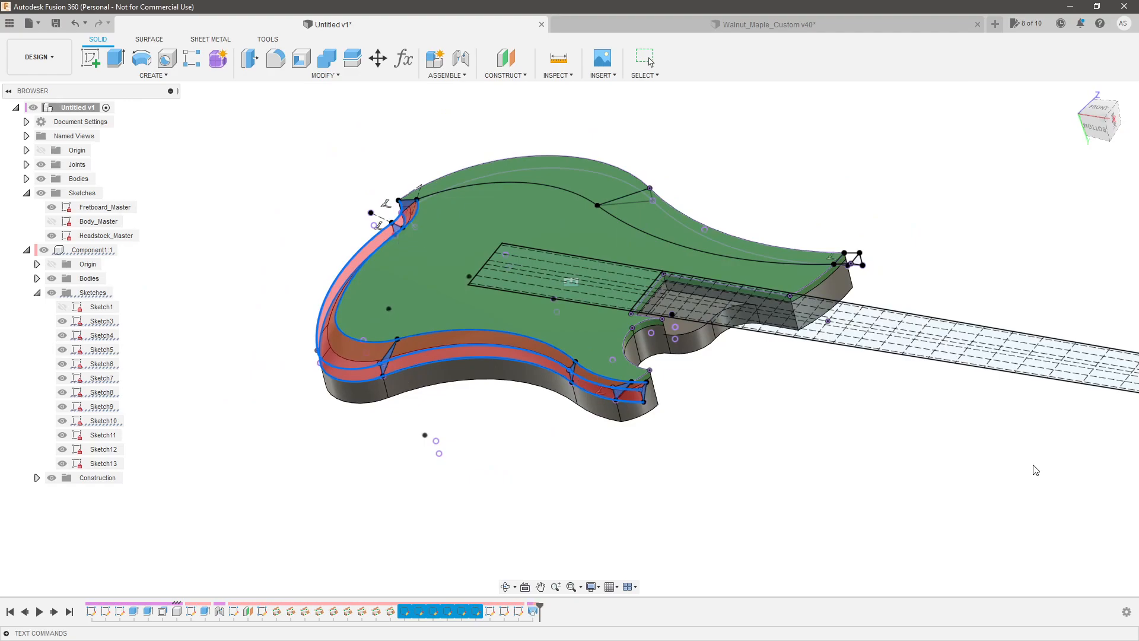
Inspect the cut bevel around the lower bout and where it ends at the tail notch.
{"action": "middle_click_drag", "start_coordinate": [511, 389], "coordinate": [889, 257], "text": "shift"}
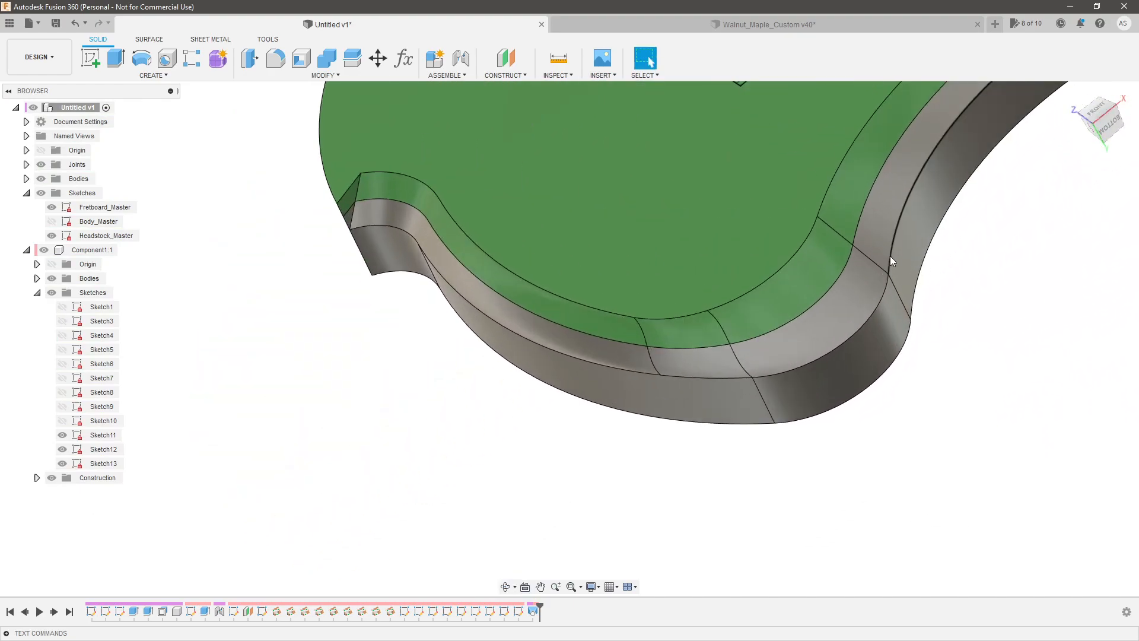
{"action": "scroll", "coordinate": [884, 275], "scroll_direction": "up", "scroll_amount": 3}
{"action": "mouse_move", "coordinate": [685, 425]}
{"action": "middle_mouse_down", "text": "shift"}
{"action": "mouse_move", "coordinate": [267, 279]}
{"action": "mouse_move", "coordinate": [663, 393]}
{"action": "mouse_move", "coordinate": [682, 429]}
{"action": "middle_mouse_up", "text": "shift"}
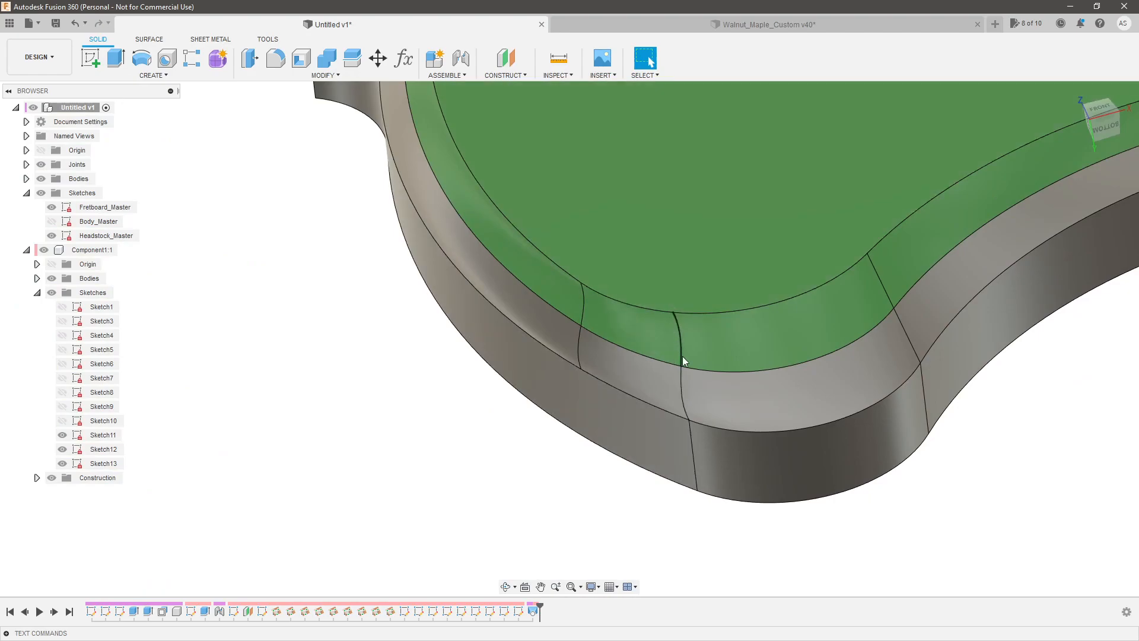
{"action": "middle_click_drag", "start_coordinate": [613, 385], "coordinate": [496, 224], "text": "shift"}
{"action": "left_click", "coordinate": [646, 58]}
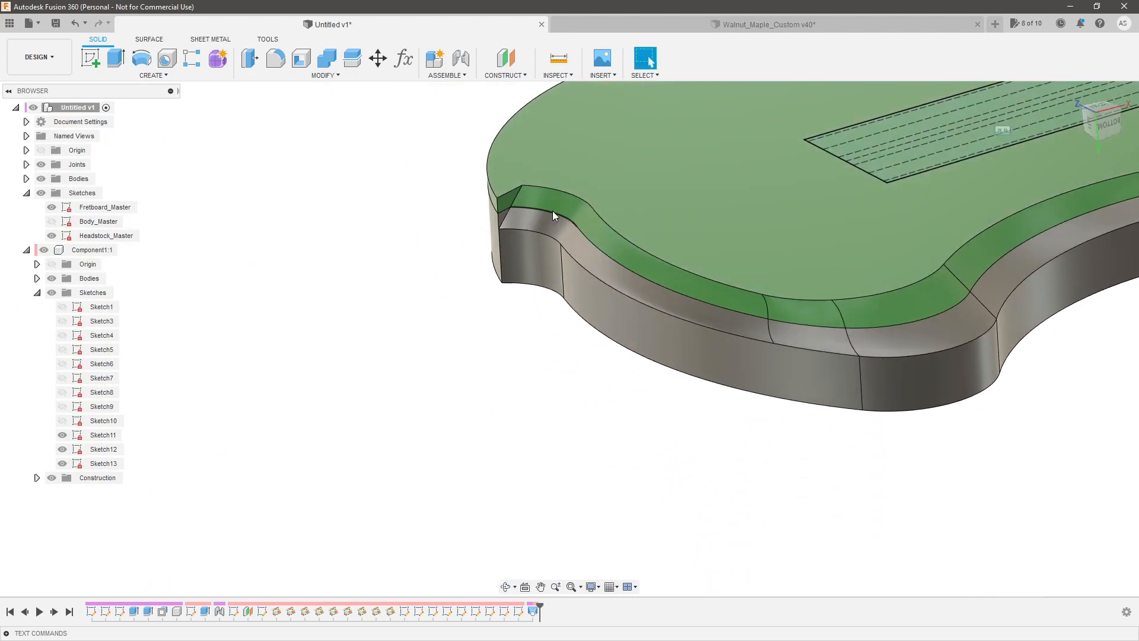
{"action": "scroll", "coordinate": [526, 217], "scroll_direction": "up", "scroll_amount": 3}
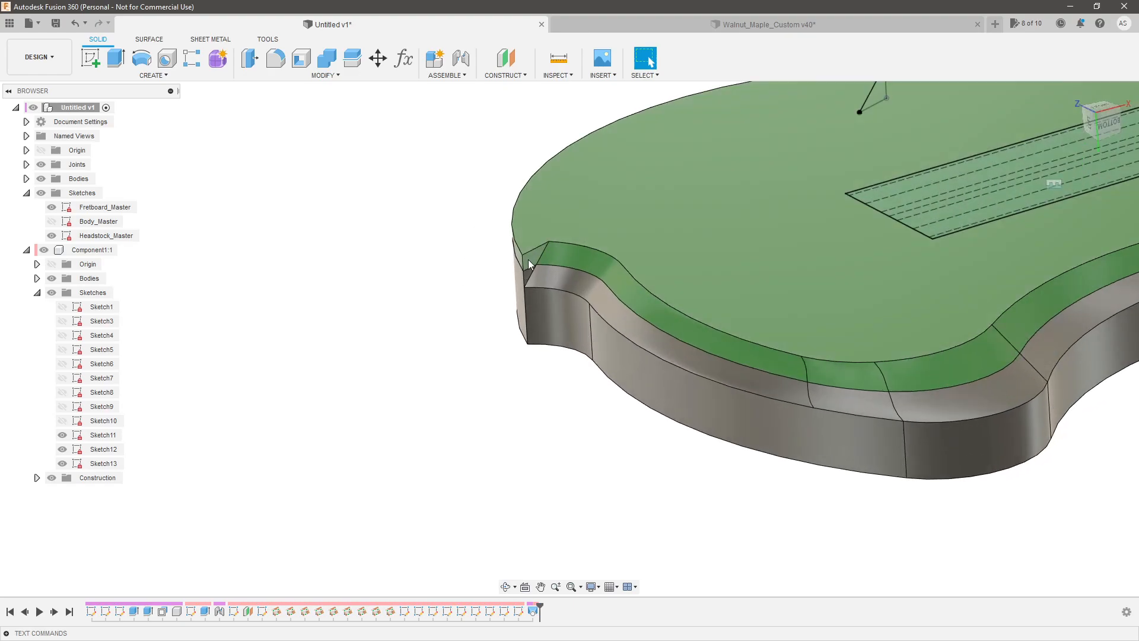
Hide the bodies of the root component and Component1, and show Sketch3 through Sketch10 again.
{"action": "left_click", "coordinate": [41, 180]}
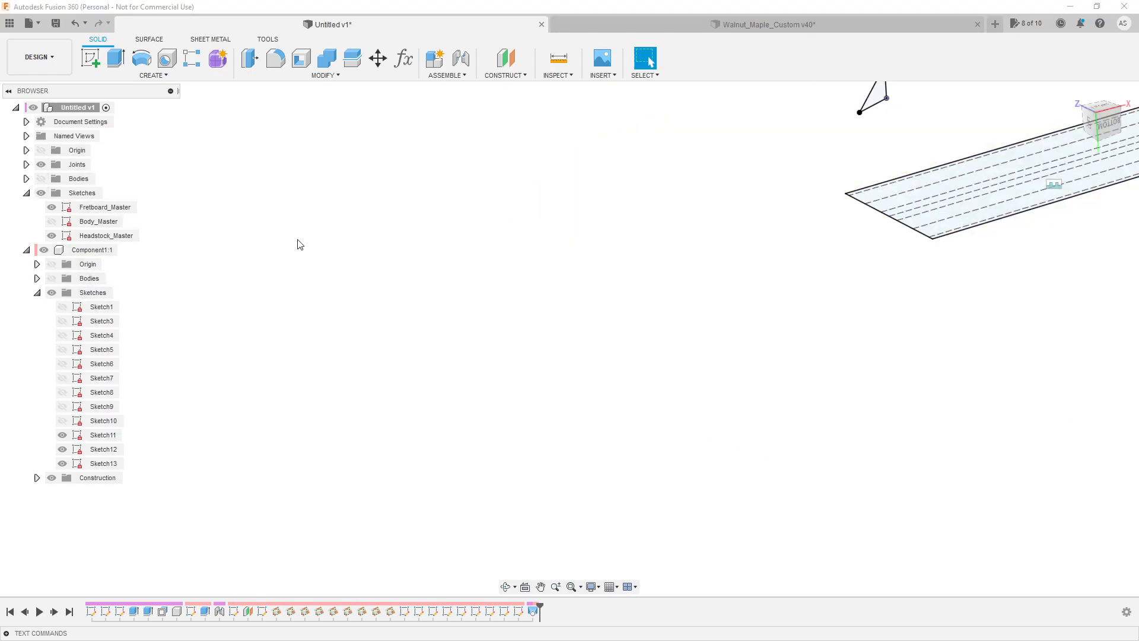
{"action": "scroll", "coordinate": [431, 384], "scroll_direction": "down", "scroll_amount": 6}
{"action": "scroll", "coordinate": [498, 391], "scroll_direction": "down", "scroll_amount": 5}
{"action": "scroll", "coordinate": [454, 339], "scroll_direction": "up", "scroll_amount": 1}
{"action": "left_click", "coordinate": [64, 421]}
{"action": "left_click", "coordinate": [63, 406]}
{"action": "left_click", "coordinate": [63, 364]}
{"action": "left_click", "coordinate": [63, 349]}
{"action": "left_click", "coordinate": [63, 335]}
{"action": "left_click", "coordinate": [62, 321]}
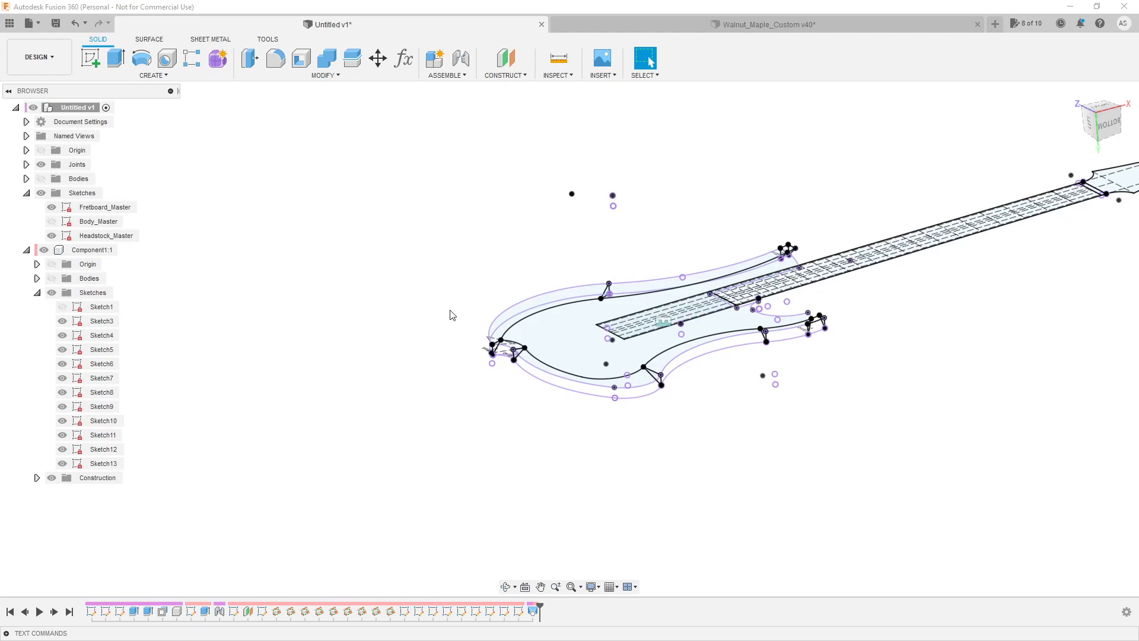
Start a new Loft from the long-horn side tail notch triangle to the triangle on the long-horn side bout.
{"action": "scroll", "coordinate": [461, 350], "scroll_direction": "up", "scroll_amount": 5}
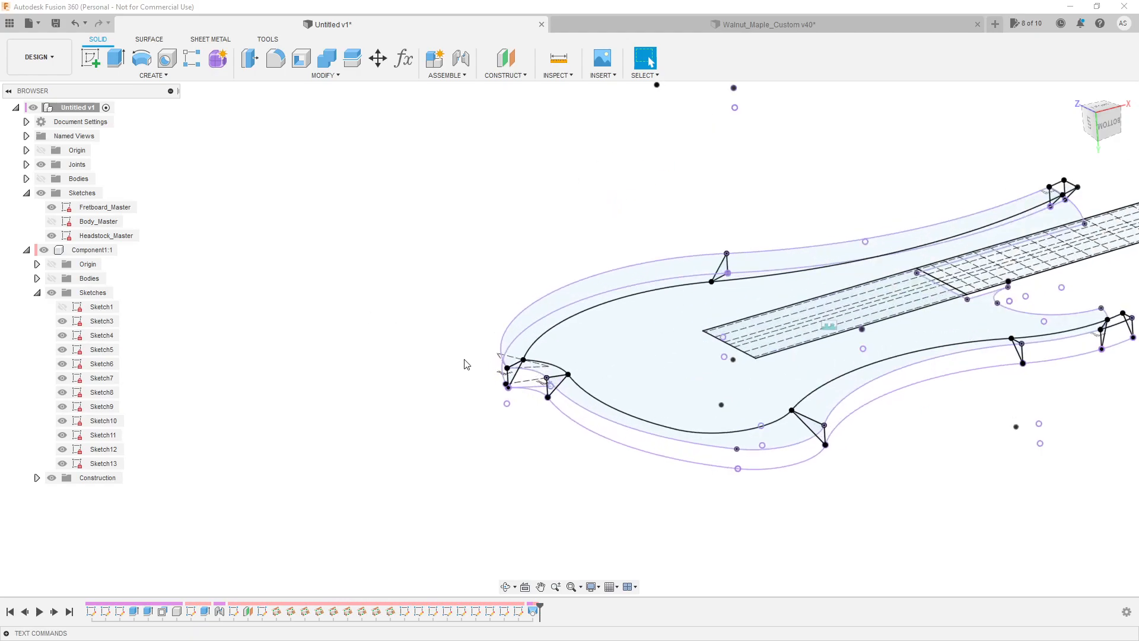
{"action": "left_click", "coordinate": [134, 75]}
{"action": "left_click", "coordinate": [110, 181]}
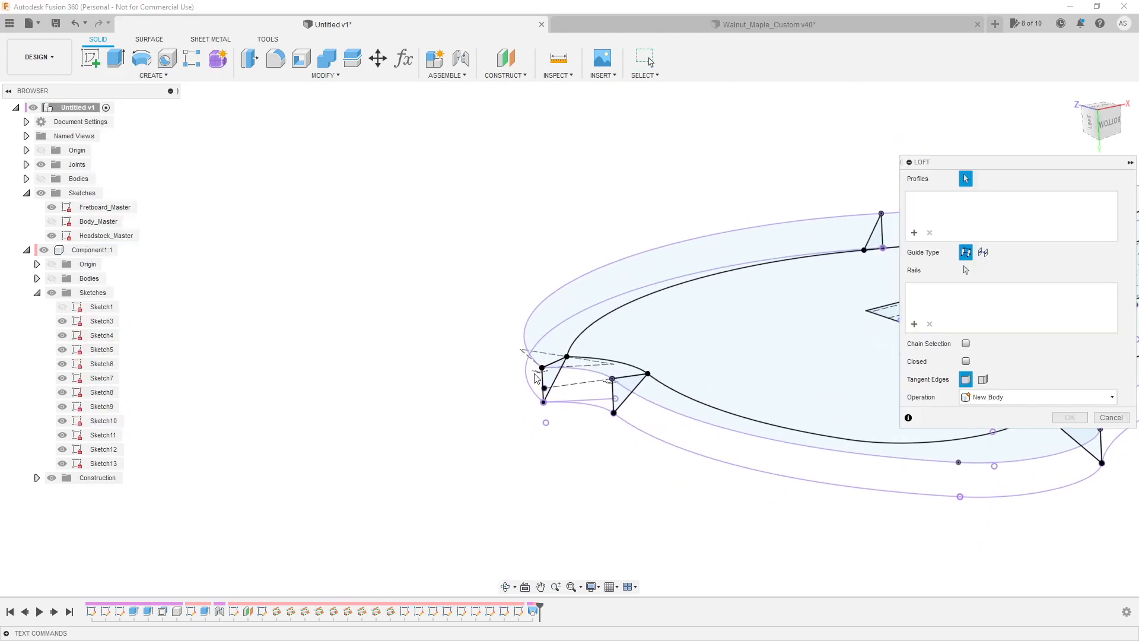
{"action": "left_click", "coordinate": [550, 377]}
{"action": "scroll", "coordinate": [427, 358], "scroll_direction": "down", "scroll_amount": 4}
{"action": "mouse_move", "coordinate": [428, 359]}
{"action": "middle_mouse_down", "text": "shift"}
{"action": "mouse_move", "coordinate": [438, 387]}
{"action": "mouse_move", "coordinate": [507, 396]}
{"action": "mouse_move", "coordinate": [504, 377]}
{"action": "middle_mouse_up", "text": "shift"}
{"action": "scroll", "coordinate": [460, 374], "scroll_direction": "down", "scroll_amount": 3}
{"action": "scroll", "coordinate": [417, 359], "scroll_direction": "up", "scroll_amount": 4}
{"action": "middle_click_drag", "start_coordinate": [417, 359], "coordinate": [419, 397], "text": "shift"}
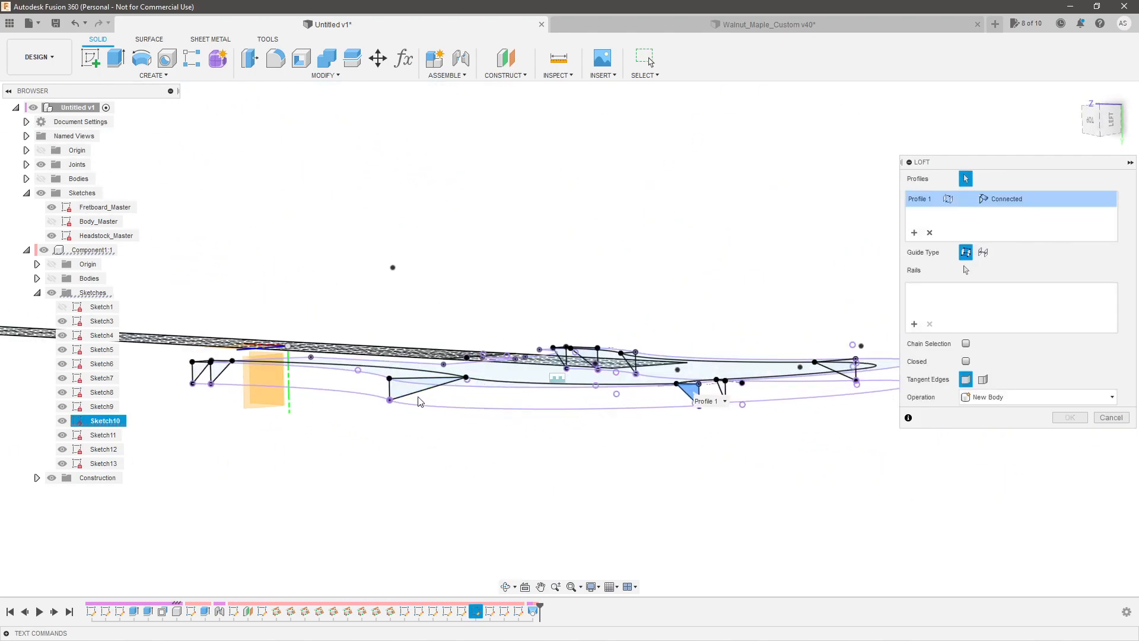
{"action": "left_click", "coordinate": [414, 396]}
Add the two long-horn tip triangles to the loft as the third and fourth profiles.
{"action": "scroll", "coordinate": [249, 368], "scroll_direction": "up", "scroll_amount": 5}
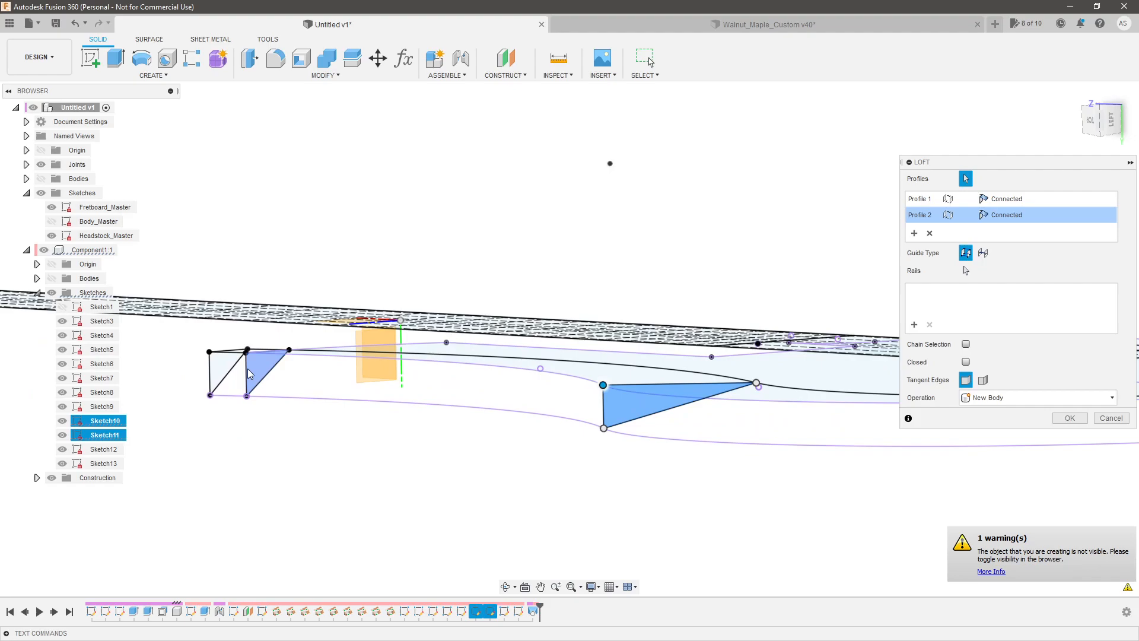
{"action": "left_click", "coordinate": [221, 365]}
{"action": "left_click", "coordinate": [221, 364]}
{"action": "scroll", "coordinate": [157, 349], "scroll_direction": "down", "scroll_amount": 6}
{"action": "middle_click_drag", "start_coordinate": [478, 416], "coordinate": [436, 444], "text": "shift"}
{"action": "scroll", "coordinate": [436, 445], "scroll_direction": "down", "scroll_amount": 2}
{"action": "scroll", "coordinate": [402, 373], "scroll_direction": "up", "scroll_amount": 3}
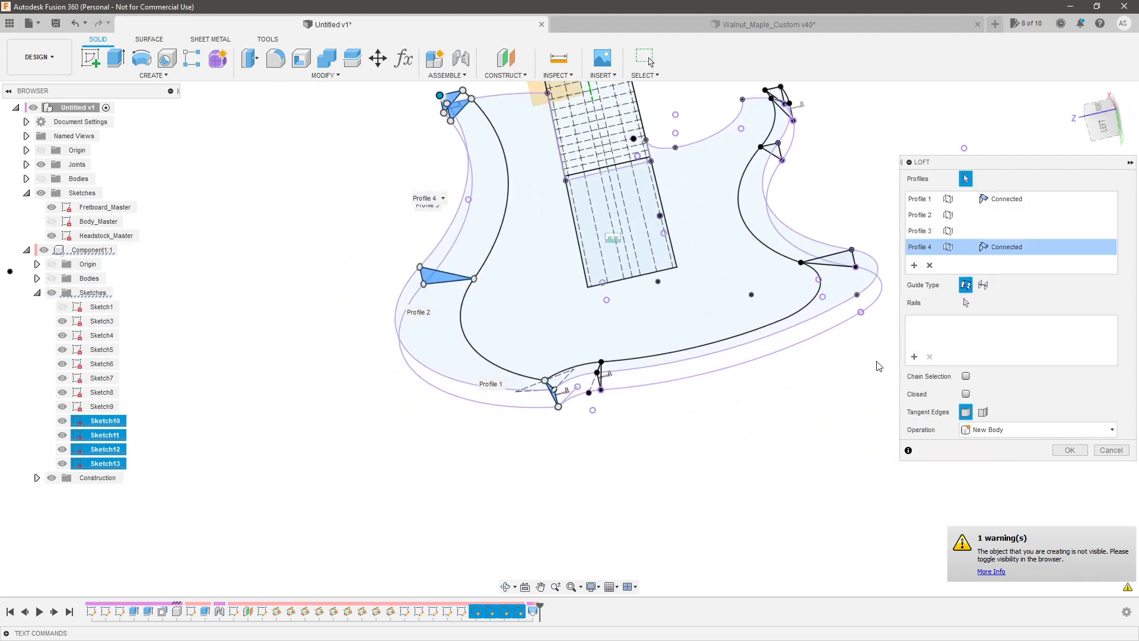
Add the lower outer edge curve along the long-horn side, including its short tip segment, as the loft's first rail.
{"action": "left_click", "coordinate": [914, 356]}
{"action": "left_click", "coordinate": [534, 407]}
{"action": "middle_click_drag", "start_coordinate": [537, 410], "coordinate": [623, 424], "text": "shift"}
{"action": "scroll", "coordinate": [667, 433], "scroll_direction": "down", "scroll_amount": 3}
{"action": "scroll", "coordinate": [450, 405], "scroll_direction": "up", "scroll_amount": 2}
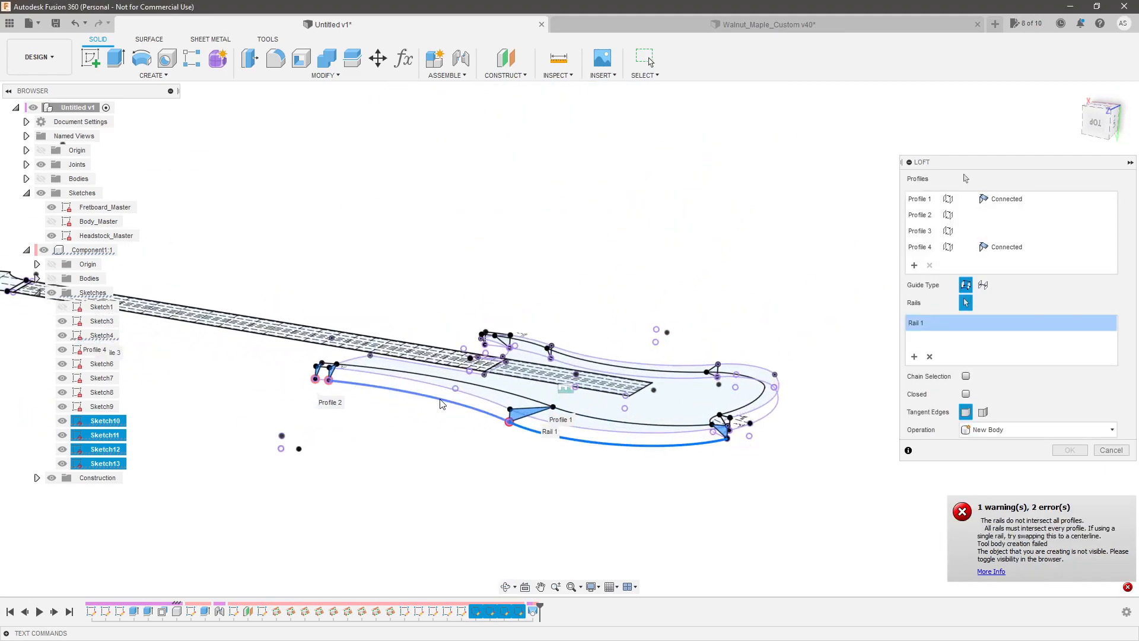
{"action": "scroll", "coordinate": [324, 380], "scroll_direction": "up", "scroll_amount": 4}
{"action": "left_click", "coordinate": [318, 384]}
{"action": "scroll", "coordinate": [235, 369], "scroll_direction": "down", "scroll_amount": 5}
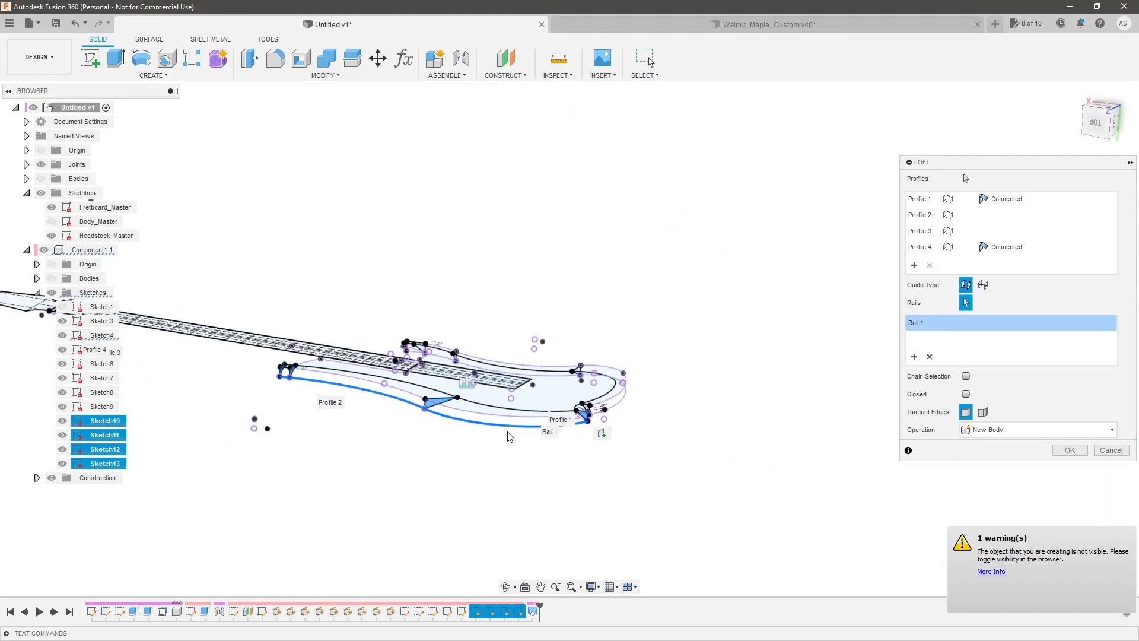
{"action": "scroll", "coordinate": [532, 428], "scroll_direction": "up", "scroll_amount": 4}
Add the upper outer edge curve from the tail notch through the long-horn tip segment as the second rail.
{"action": "left_click", "coordinate": [914, 357]}
{"action": "scroll", "coordinate": [553, 426], "scroll_direction": "up", "scroll_amount": 1}
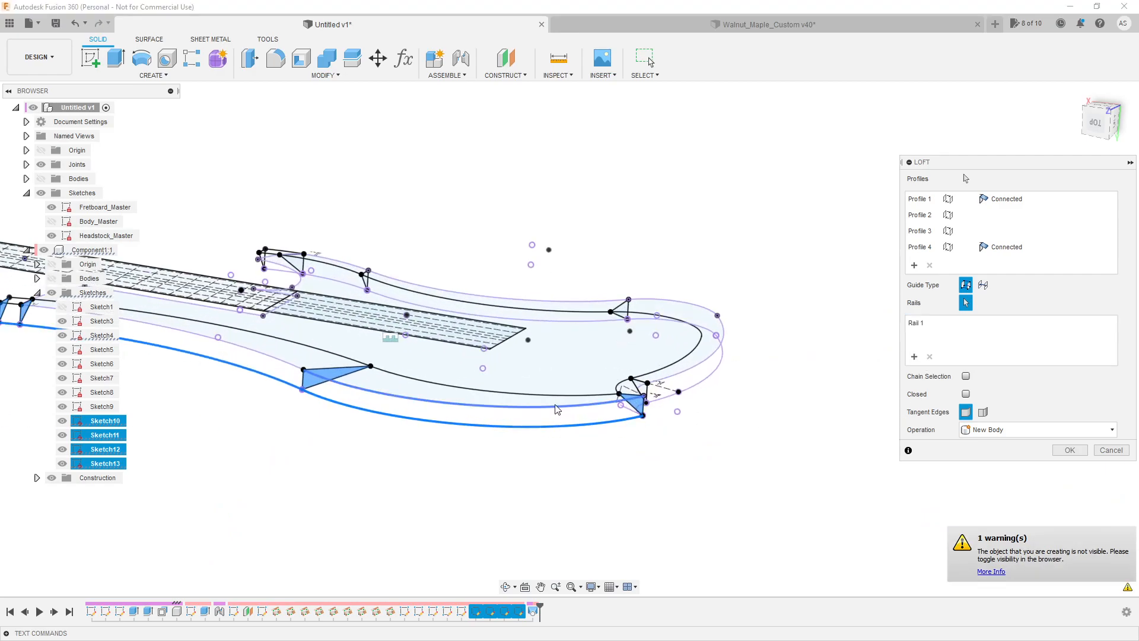
{"action": "left_click", "coordinate": [557, 410]}
{"action": "scroll", "coordinate": [630, 528], "scroll_direction": "down", "scroll_amount": 4}
{"action": "scroll", "coordinate": [361, 427], "scroll_direction": "up", "scroll_amount": 3}
{"action": "scroll", "coordinate": [285, 400], "scroll_direction": "up", "scroll_amount": 4}
{"action": "left_click", "coordinate": [285, 400]}
{"action": "scroll", "coordinate": [189, 393], "scroll_direction": "down", "scroll_amount": 4}
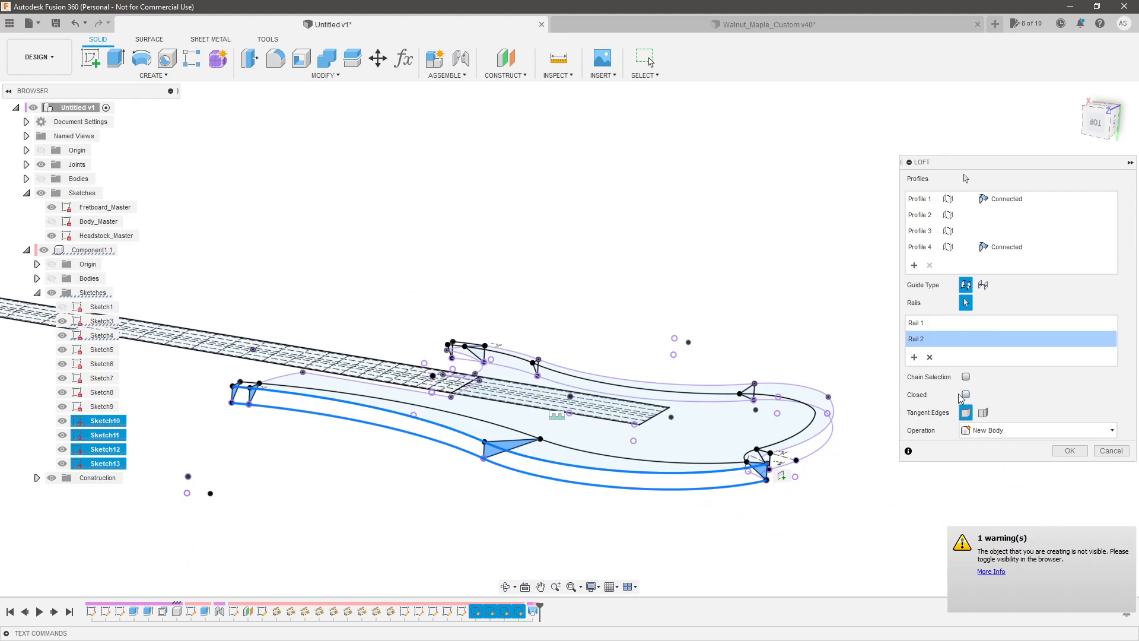
Add the inner contour curve on the body's top, with both of its continuing segments to the long-horn tip, as the third rail.
{"action": "left_click", "coordinate": [915, 358]}
{"action": "middle_click_drag", "start_coordinate": [551, 473], "coordinate": [636, 481], "text": "shift"}
{"action": "left_click", "coordinate": [674, 462]}
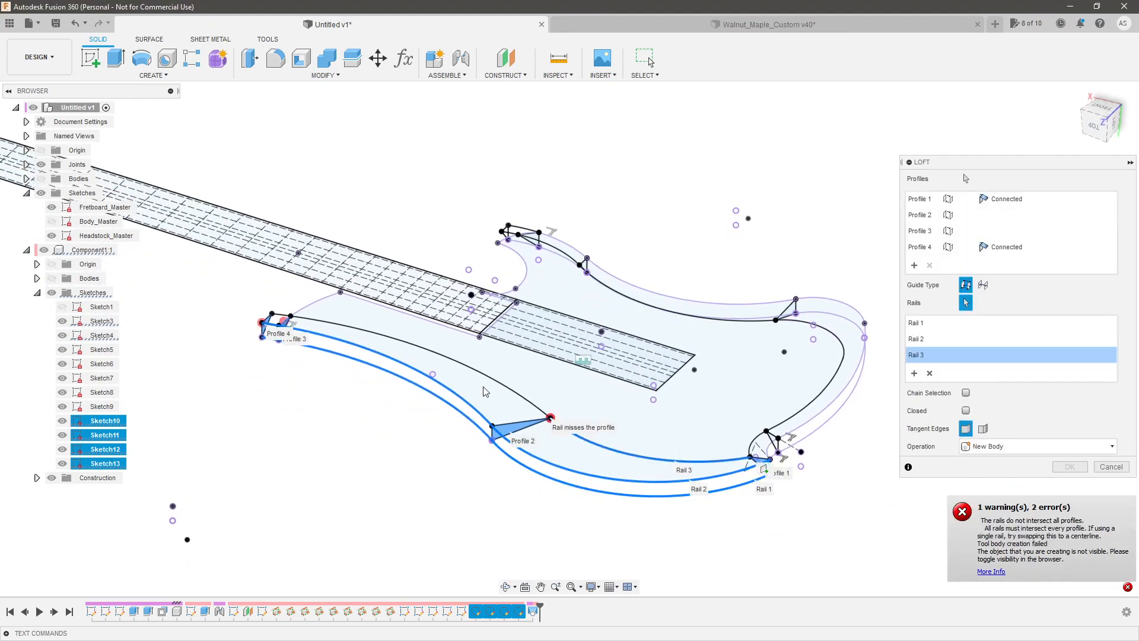
{"action": "left_click", "coordinate": [491, 380]}
{"action": "scroll", "coordinate": [458, 426], "scroll_direction": "down", "scroll_amount": 2}
{"action": "scroll", "coordinate": [350, 347], "scroll_direction": "up", "scroll_amount": 7}
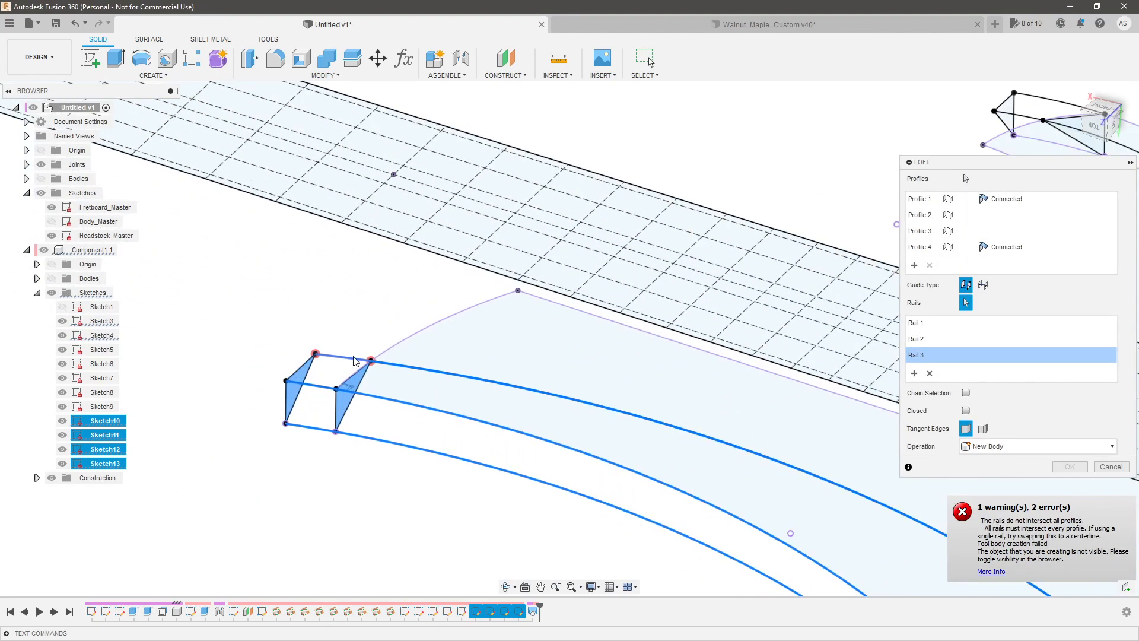
{"action": "left_click", "coordinate": [341, 358]}
{"action": "scroll", "coordinate": [312, 351], "scroll_direction": "down", "scroll_amount": 4}
{"action": "scroll", "coordinate": [313, 354], "scroll_direction": "down", "scroll_amount": 4}
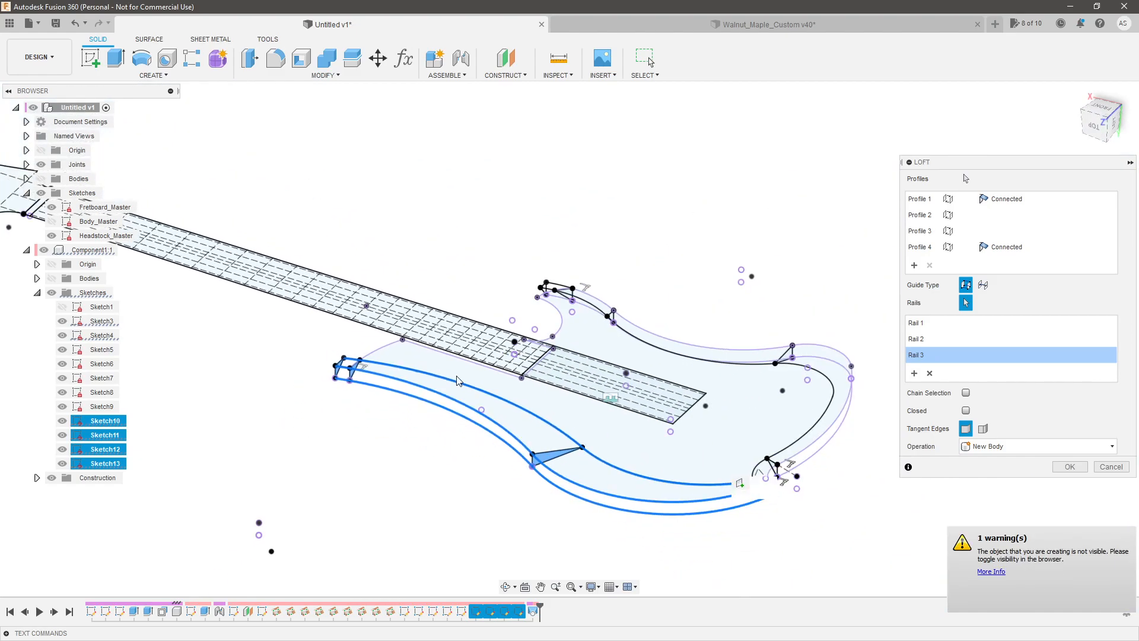
Show the bodies of the root component and Component1 again and check the loft's cut preview from tail notch to horn tip.
{"action": "left_click", "coordinate": [41, 178]}
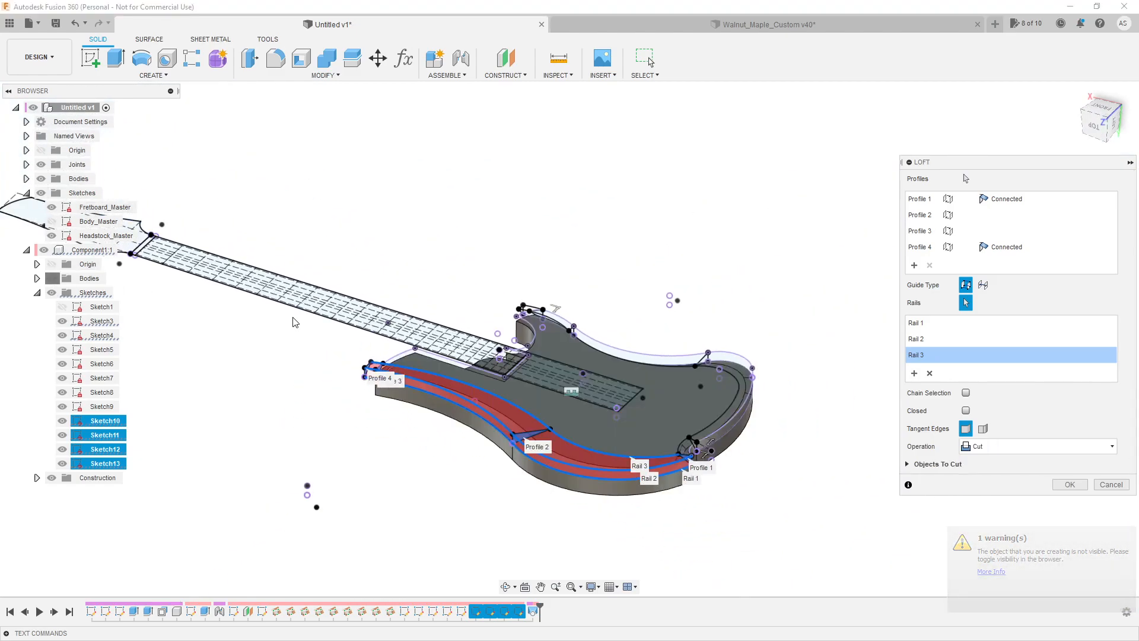
{"action": "scroll", "coordinate": [620, 472], "scroll_direction": "up", "scroll_amount": 4}
{"action": "scroll", "coordinate": [620, 472], "scroll_direction": "up", "scroll_amount": 5}
{"action": "middle_click_drag", "start_coordinate": [653, 487], "coordinate": [610, 484], "text": "shift"}
{"action": "scroll", "coordinate": [610, 484], "scroll_direction": "down", "scroll_amount": 3}
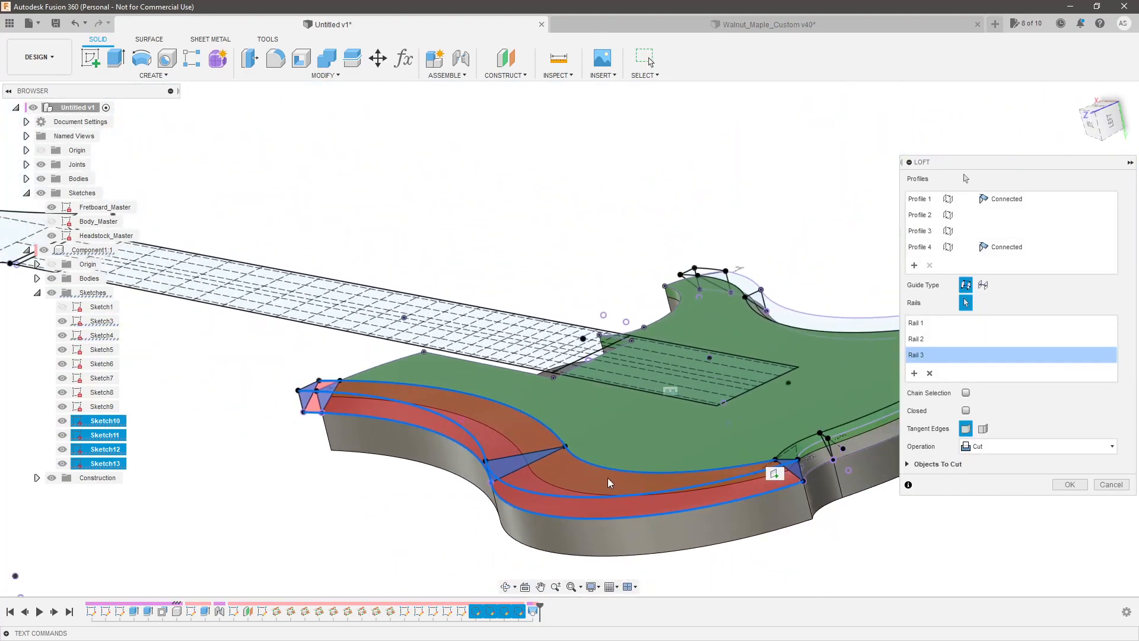
{"action": "scroll", "coordinate": [386, 371], "scroll_direction": "up", "scroll_amount": 5}
{"action": "scroll", "coordinate": [328, 391], "scroll_direction": "up", "scroll_amount": 3}
{"action": "mouse_move", "coordinate": [328, 391]}
{"action": "middle_mouse_down", "text": "shift"}
{"action": "mouse_move", "coordinate": [430, 386]}
{"action": "mouse_move", "coordinate": [324, 376]}
{"action": "middle_mouse_up", "text": "shift"}
{"action": "scroll", "coordinate": [323, 377], "scroll_direction": "down", "scroll_amount": 3}
{"action": "scroll", "coordinate": [355, 150], "scroll_direction": "down", "scroll_amount": 3}
Complete the long-horn side loft as a cut and hide Component1's sketches.
{"action": "left_click", "coordinate": [1084, 487]}
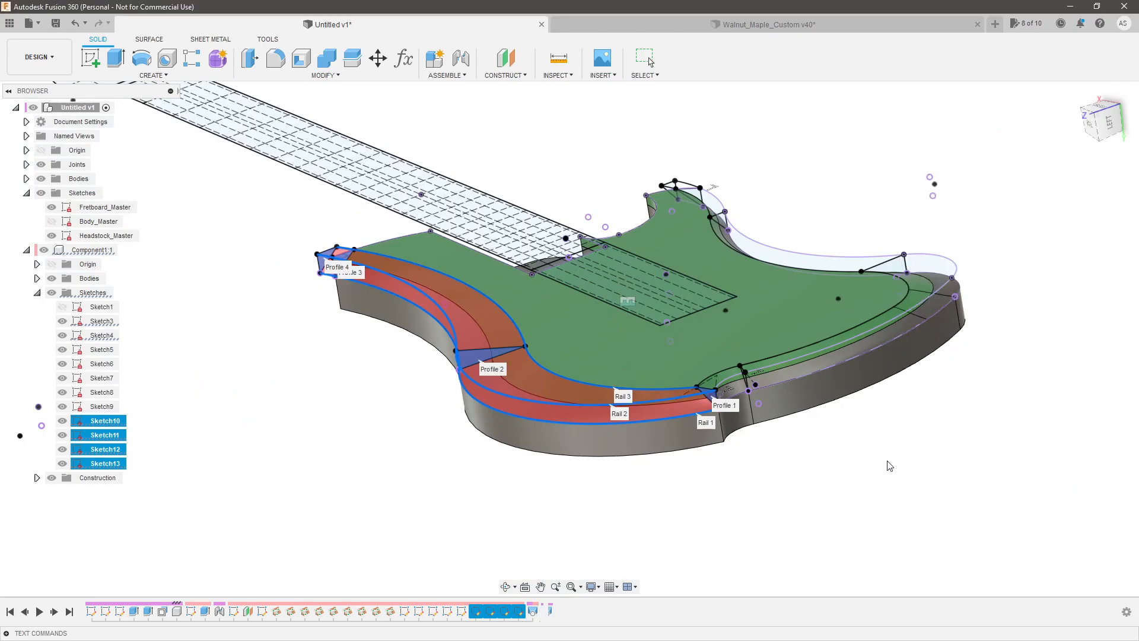
{"action": "scroll", "coordinate": [489, 356], "scroll_direction": "down", "scroll_amount": 2}
{"action": "left_click", "coordinate": [56, 295]}
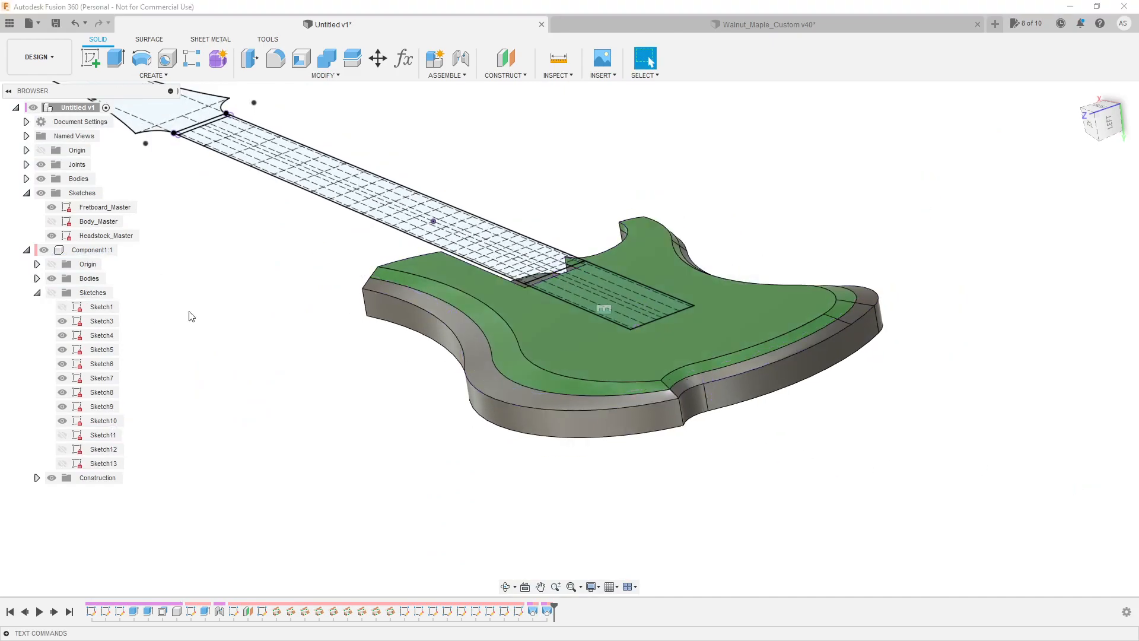
Examine the finished bevel around the whole body, including the short-horn bout, the tail notch and the long-horn side.
{"action": "mouse_move", "coordinate": [648, 423]}
{"action": "middle_mouse_down", "text": "shift"}
{"action": "mouse_move", "coordinate": [524, 379]}
{"action": "mouse_move", "coordinate": [649, 445]}
{"action": "middle_mouse_up", "text": "shift"}
{"action": "scroll", "coordinate": [759, 460], "scroll_direction": "down", "scroll_amount": 3}
{"action": "scroll", "coordinate": [250, 315], "scroll_direction": "up", "scroll_amount": 3}
{"action": "middle_click_drag", "start_coordinate": [405, 357], "coordinate": [402, 334], "text": "shift"}
{"action": "scroll", "coordinate": [486, 487], "scroll_direction": "down", "scroll_amount": 2}
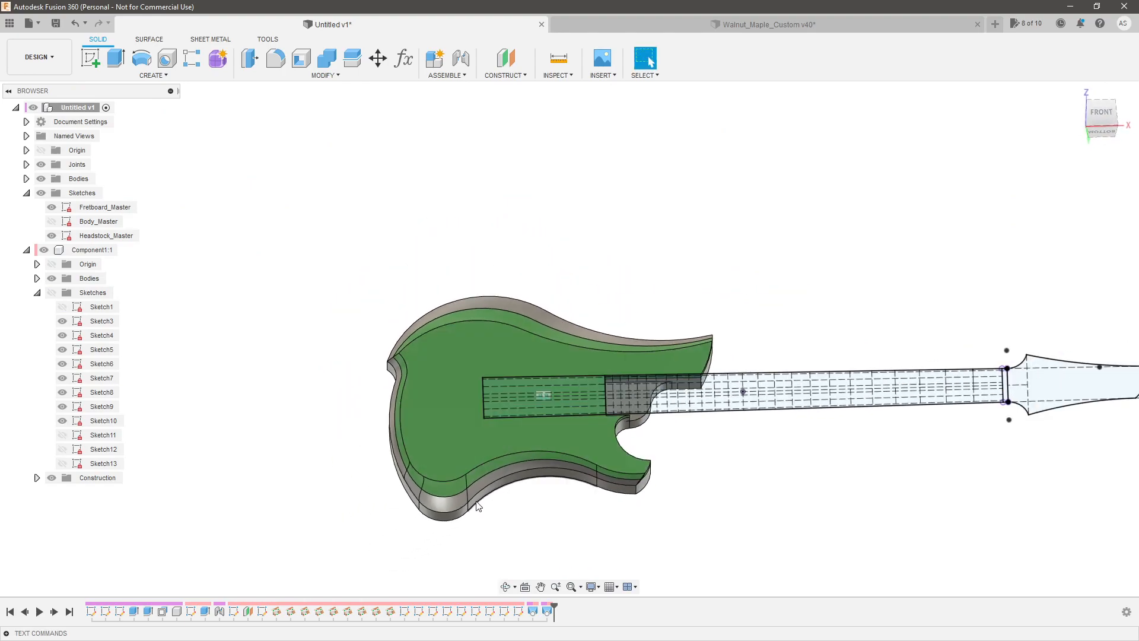
{"action": "scroll", "coordinate": [452, 482], "scroll_direction": "up", "scroll_amount": 5}
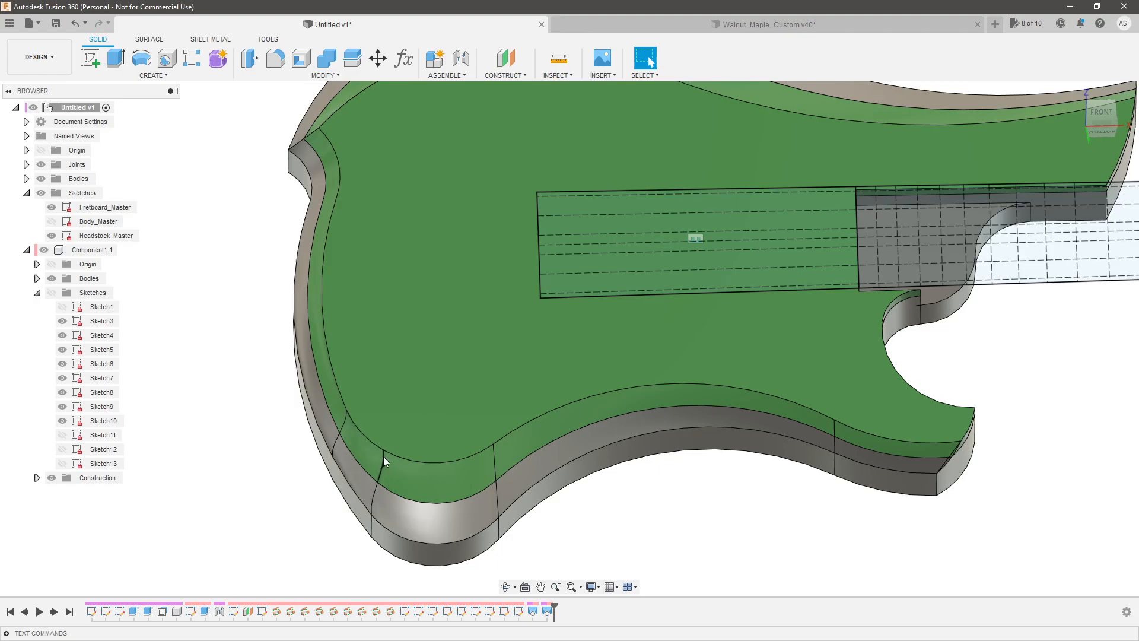
{"action": "scroll", "coordinate": [403, 468], "scroll_direction": "down", "scroll_amount": 2}
{"action": "scroll", "coordinate": [382, 504], "scroll_direction": "up", "scroll_amount": 4}
{"action": "middle_click_drag", "start_coordinate": [377, 493], "coordinate": [312, 420], "text": "shift"}
{"action": "scroll", "coordinate": [351, 478], "scroll_direction": "up", "scroll_amount": 4}
{"action": "middle_click_drag", "start_coordinate": [392, 421], "coordinate": [620, 403], "text": "shift"}
{"action": "middle_click_drag", "start_coordinate": [331, 350], "coordinate": [552, 308], "text": "shift"}
{"action": "scroll", "coordinate": [552, 309], "scroll_direction": "down", "scroll_amount": 1}
{"action": "scroll", "coordinate": [481, 392], "scroll_direction": "up", "scroll_amount": 5}
{"action": "middle_click_drag", "start_coordinate": [488, 418], "coordinate": [440, 283], "text": "shift"}
{"action": "scroll", "coordinate": [440, 283], "scroll_direction": "down", "scroll_amount": 4}
{"action": "scroll", "coordinate": [558, 563], "scroll_direction": "up", "scroll_amount": 1}
Highlight the long-horn loft alone and together with the short-horn loft to see which bevel faces each one cut.
{"action": "left_click", "coordinate": [548, 611]}
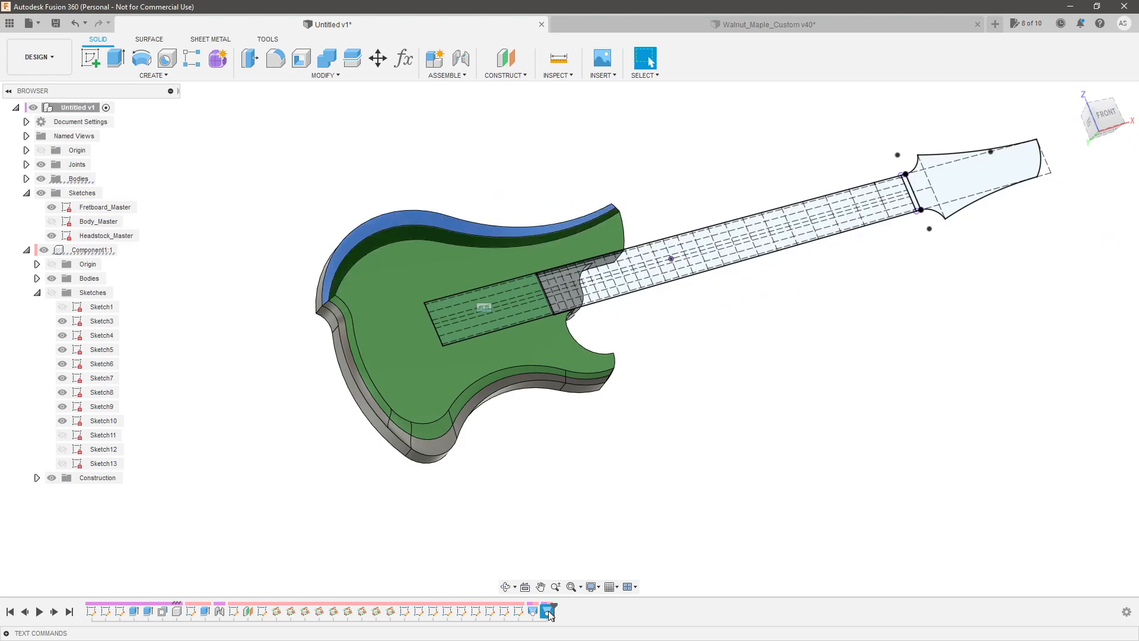
{"action": "scroll", "coordinate": [481, 510], "scroll_direction": "down", "scroll_amount": 1}
{"action": "left_click", "coordinate": [478, 501]}
{"action": "scroll", "coordinate": [390, 427], "scroll_direction": "down", "scroll_amount": 4}
{"action": "scroll", "coordinate": [390, 427], "scroll_direction": "up", "scroll_amount": 5}
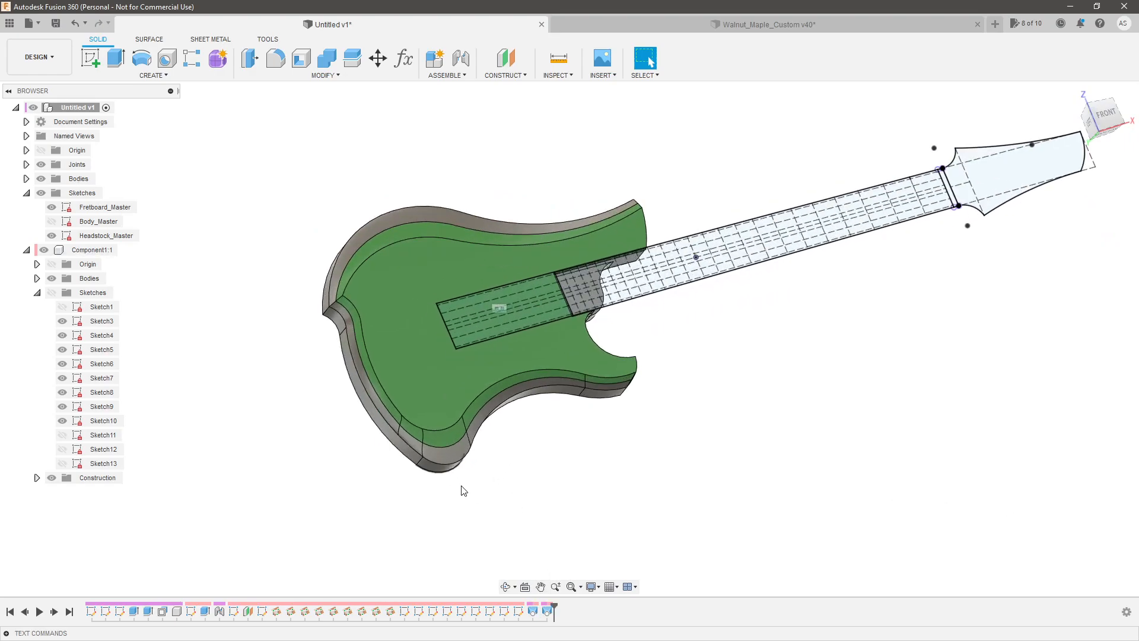
{"action": "left_click", "coordinate": [548, 612]}
{"action": "left_click", "coordinate": [534, 614], "text": "ctrl"}
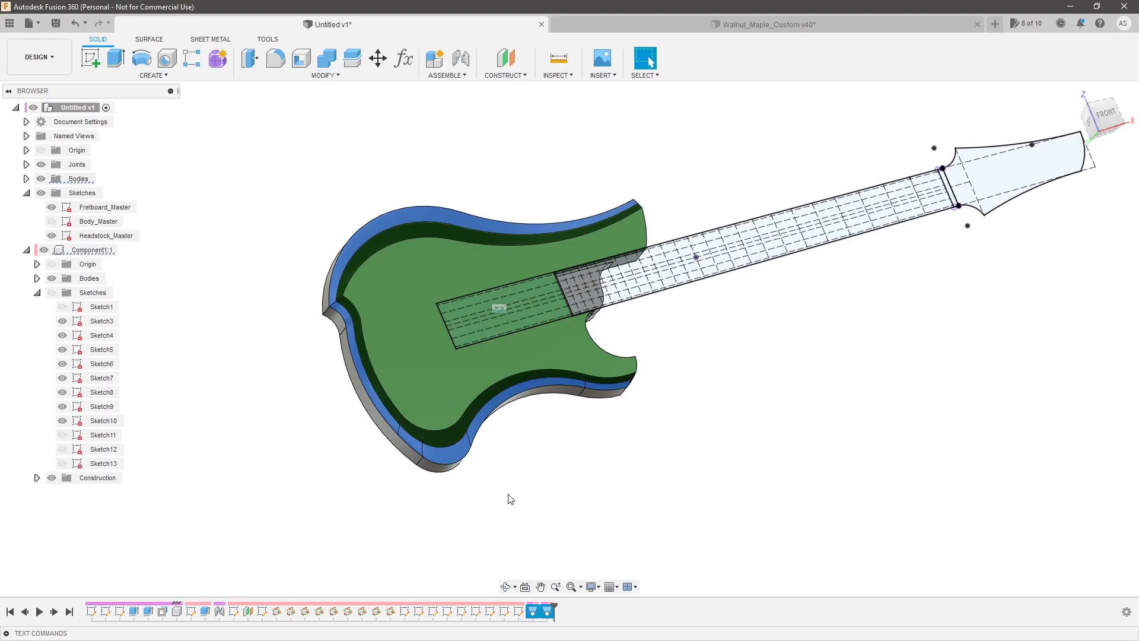
{"action": "left_click", "coordinate": [561, 447]}
Examine the edges on the back of the guitar body and compare them with the beveled front.
{"action": "middle_click_drag", "start_coordinate": [562, 447], "coordinate": [675, 455], "text": "shift"}
{"action": "scroll", "coordinate": [676, 455], "scroll_direction": "down", "scroll_amount": 3}
{"action": "scroll", "coordinate": [780, 342], "scroll_direction": "up", "scroll_amount": 4}
{"action": "middle_click_drag", "start_coordinate": [765, 340], "coordinate": [745, 320], "text": "shift"}
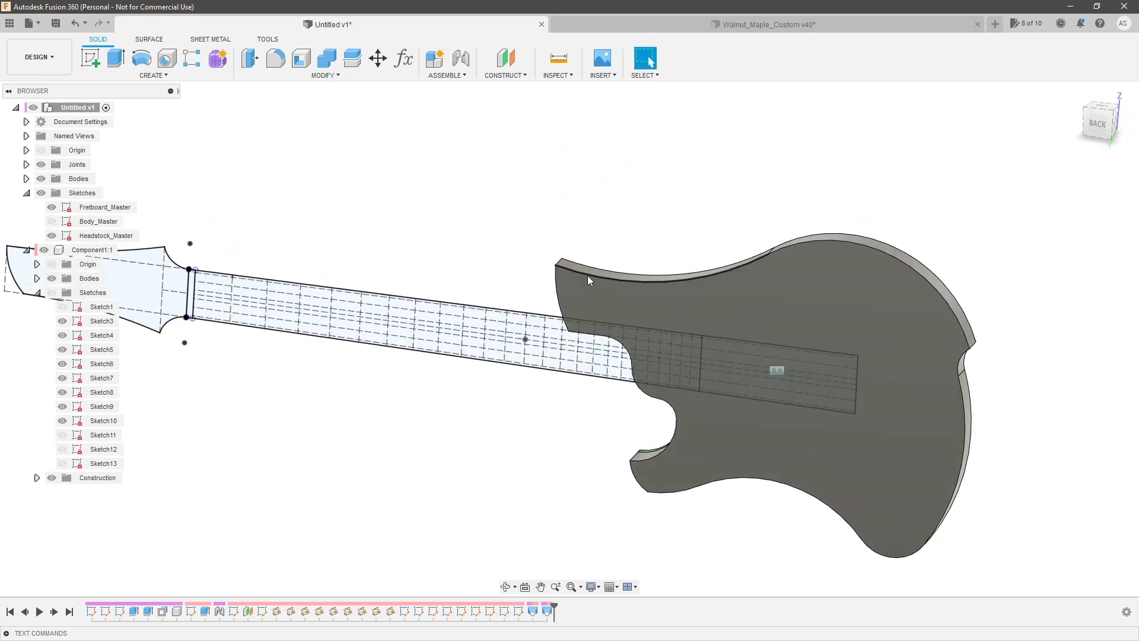
{"action": "middle_click_drag", "start_coordinate": [806, 453], "coordinate": [608, 435], "text": "shift"}
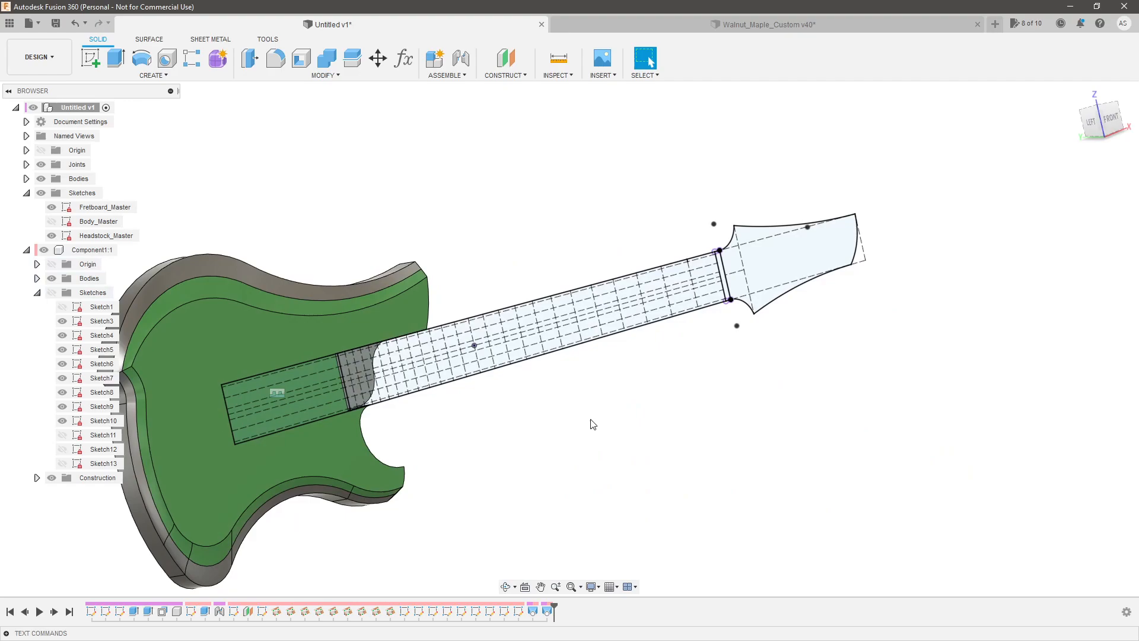
{"action": "scroll", "coordinate": [588, 419], "scroll_direction": "down", "scroll_amount": 4}
{"action": "scroll", "coordinate": [357, 429], "scroll_direction": "up", "scroll_amount": 2}
{"action": "scroll", "coordinate": [360, 434], "scroll_direction": "up", "scroll_amount": 2}
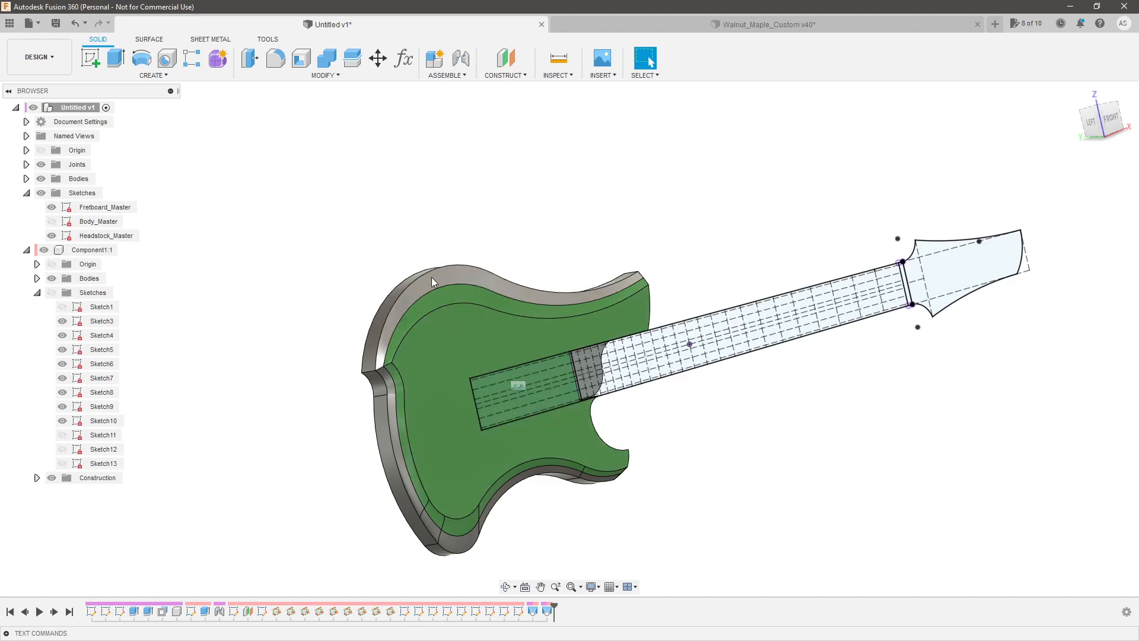
{"action": "middle_click_drag", "start_coordinate": [445, 173], "coordinate": [573, 282], "text": "shift"}
{"action": "scroll", "coordinate": [572, 283], "scroll_direction": "up", "scroll_amount": 3}
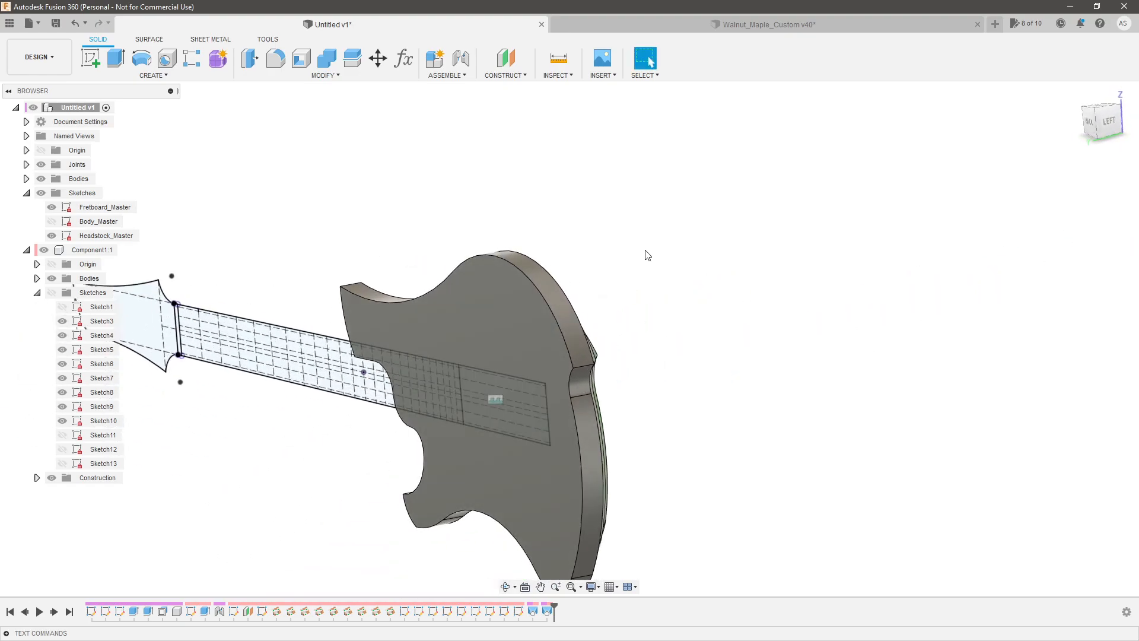
{"action": "middle_click_drag", "start_coordinate": [669, 252], "coordinate": [324, 312], "text": "shift"}
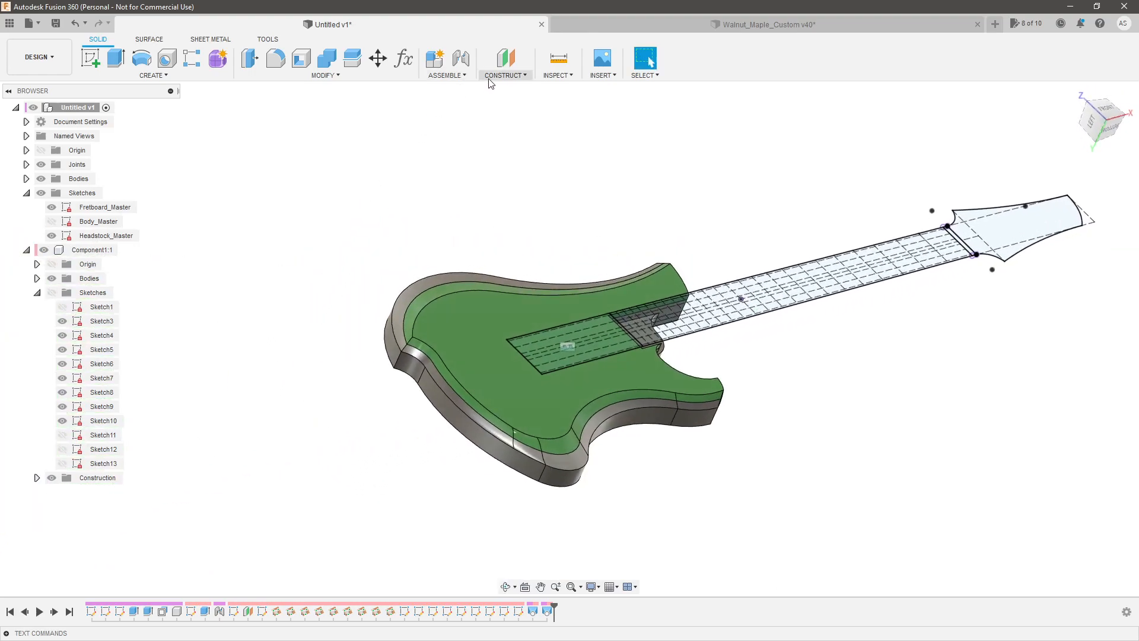
Construct a midplane between the front and back faces of the guitar body.
{"action": "left_click", "coordinate": [503, 75]}
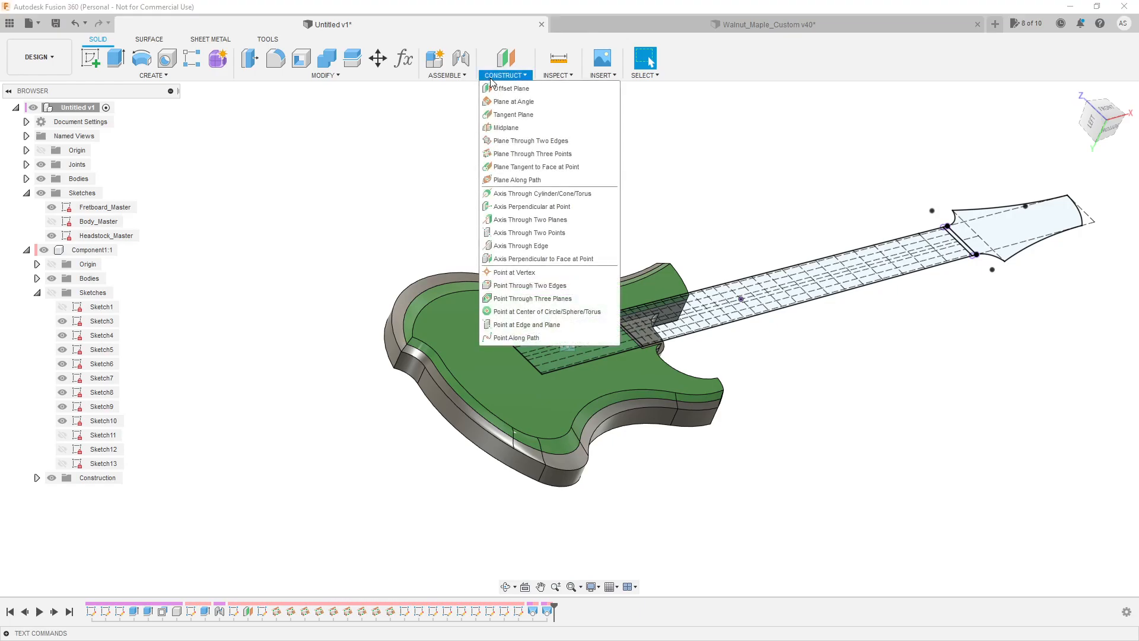
{"action": "left_click", "coordinate": [506, 127]}
{"action": "scroll", "coordinate": [433, 304], "scroll_direction": "up", "scroll_amount": 4}
{"action": "left_click", "coordinate": [468, 321]}
{"action": "middle_click_drag", "start_coordinate": [435, 330], "coordinate": [453, 389], "text": "shift"}
{"action": "left_click", "coordinate": [453, 389]}
{"action": "middle_click_drag", "start_coordinate": [379, 240], "coordinate": [397, 250], "text": "shift"}
{"action": "scroll", "coordinate": [396, 249], "scroll_direction": "up", "scroll_amount": 5}
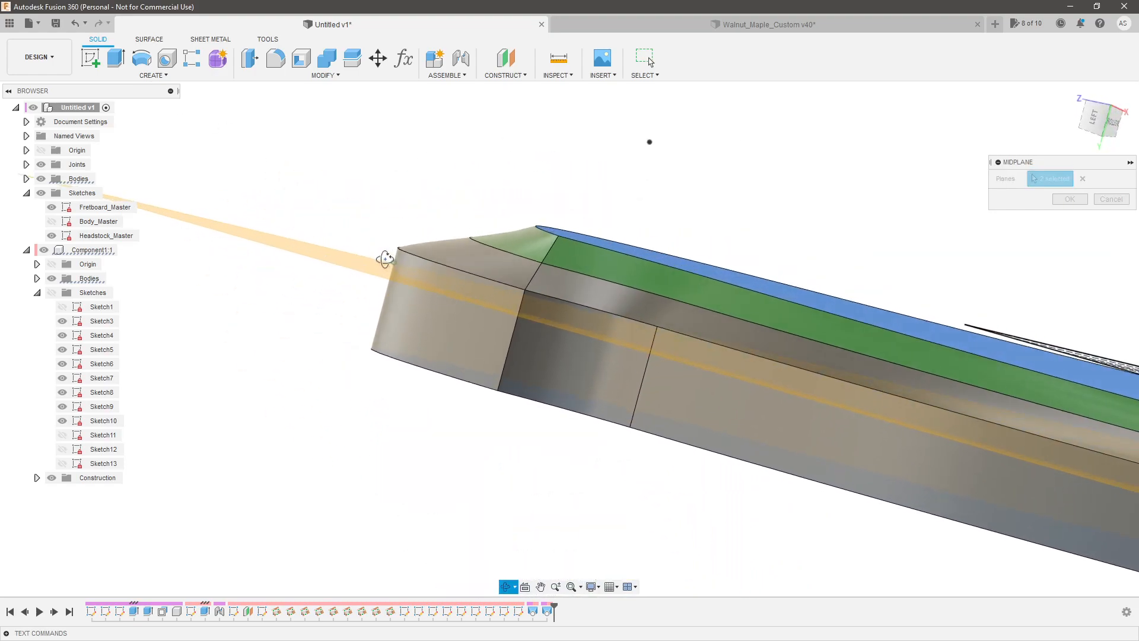
{"action": "middle_click_drag", "start_coordinate": [437, 273], "coordinate": [778, 266], "text": "shift"}
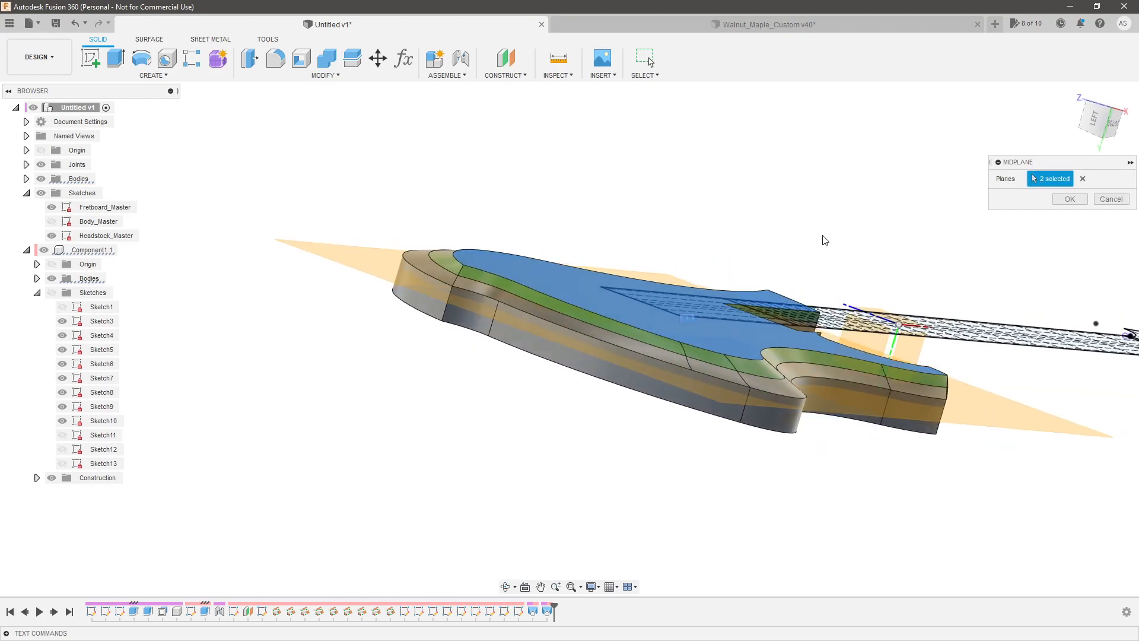
{"action": "left_click", "coordinate": [1055, 205]}
{"action": "key", "text": "F6"}
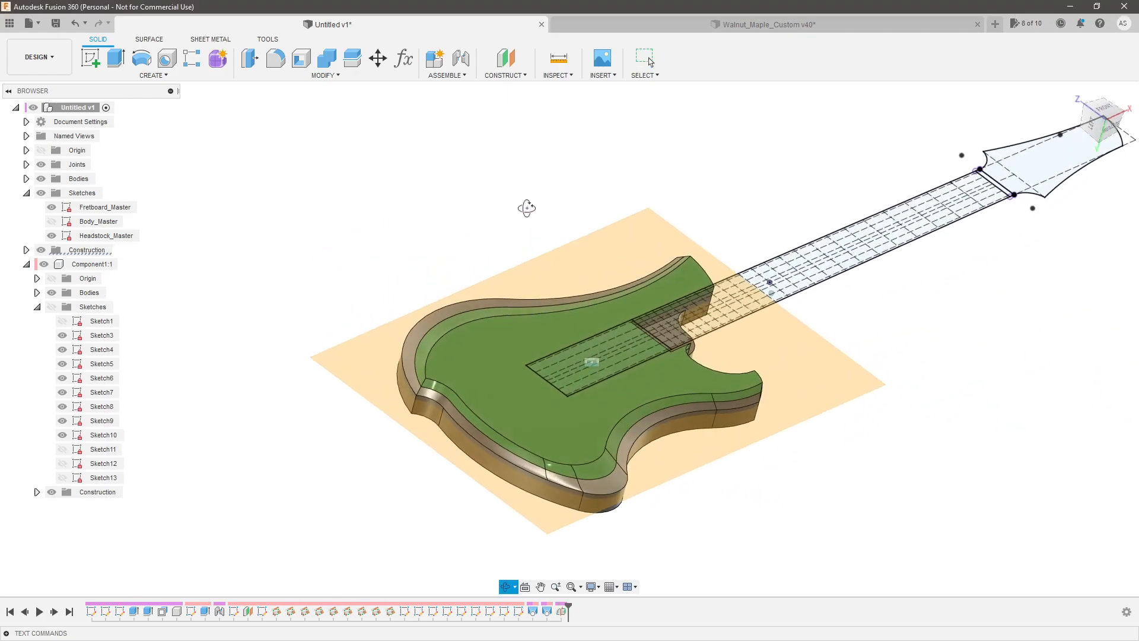
Set up a Mirror of both loft cut features with the new midplane as the mirror plane.
{"action": "left_click", "coordinate": [546, 611]}
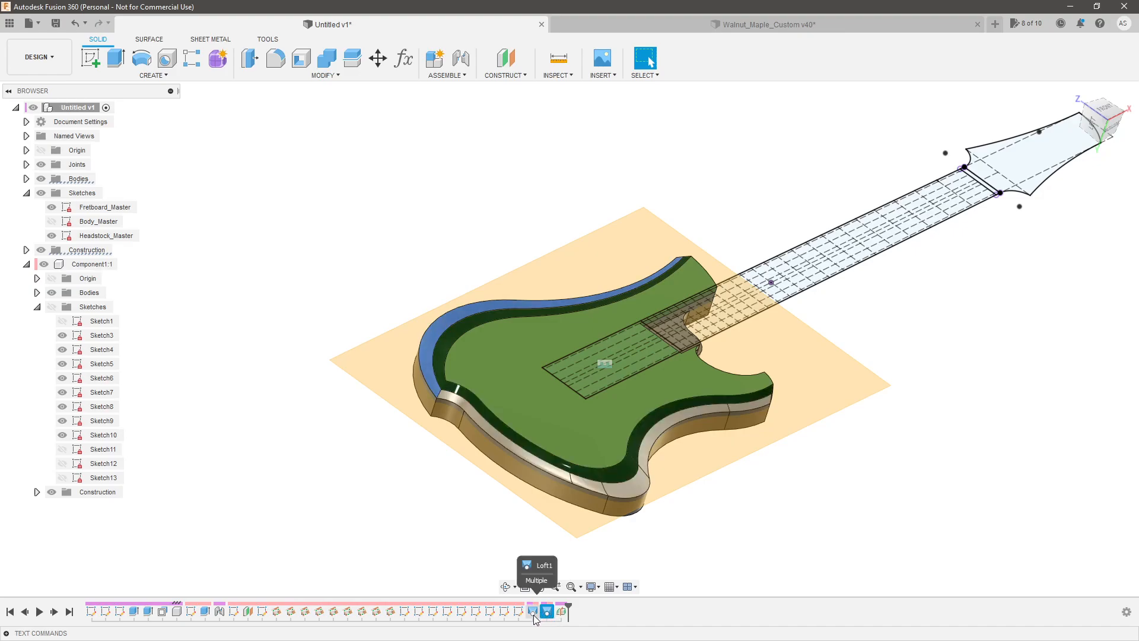
{"action": "left_click", "coordinate": [532, 611], "text": "ctrl"}
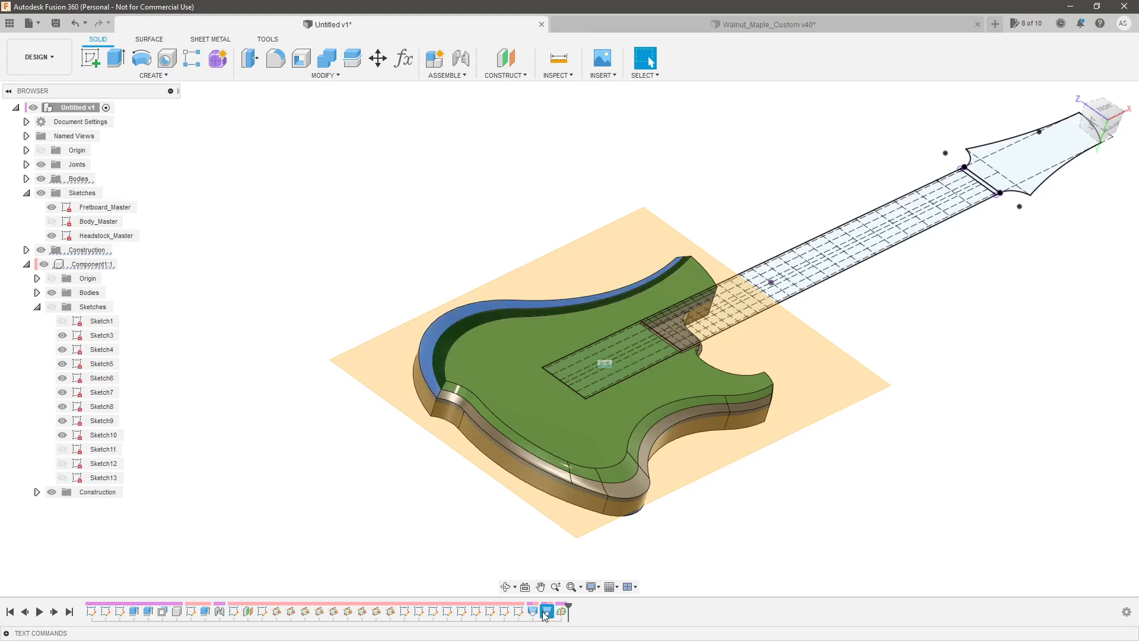
{"action": "left_click", "coordinate": [167, 75]}
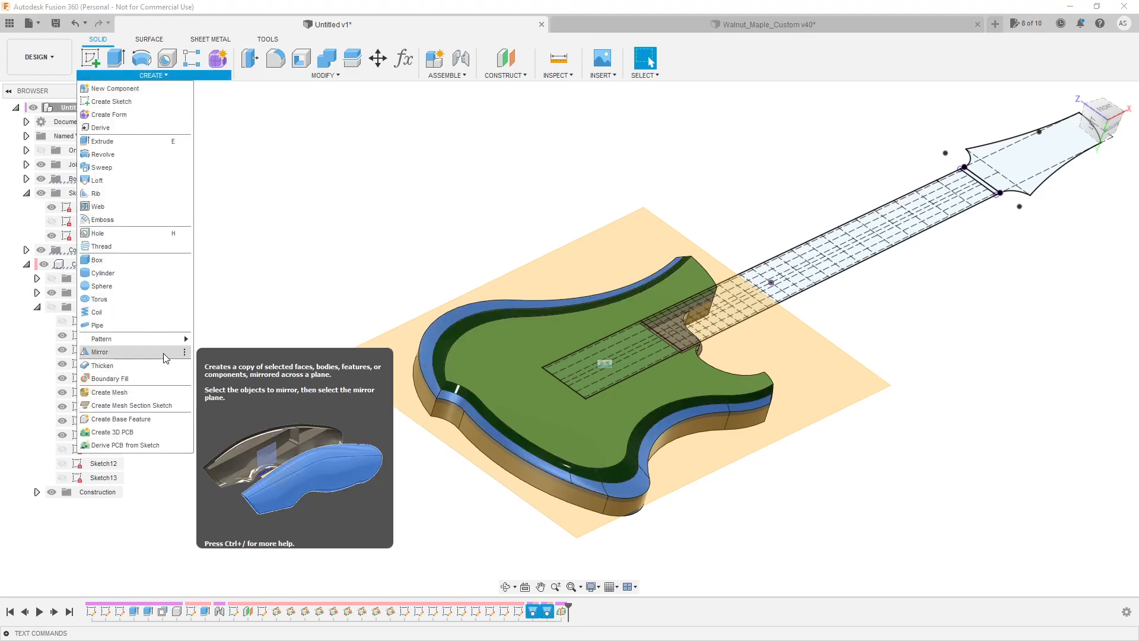
{"action": "left_click", "coordinate": [163, 355]}
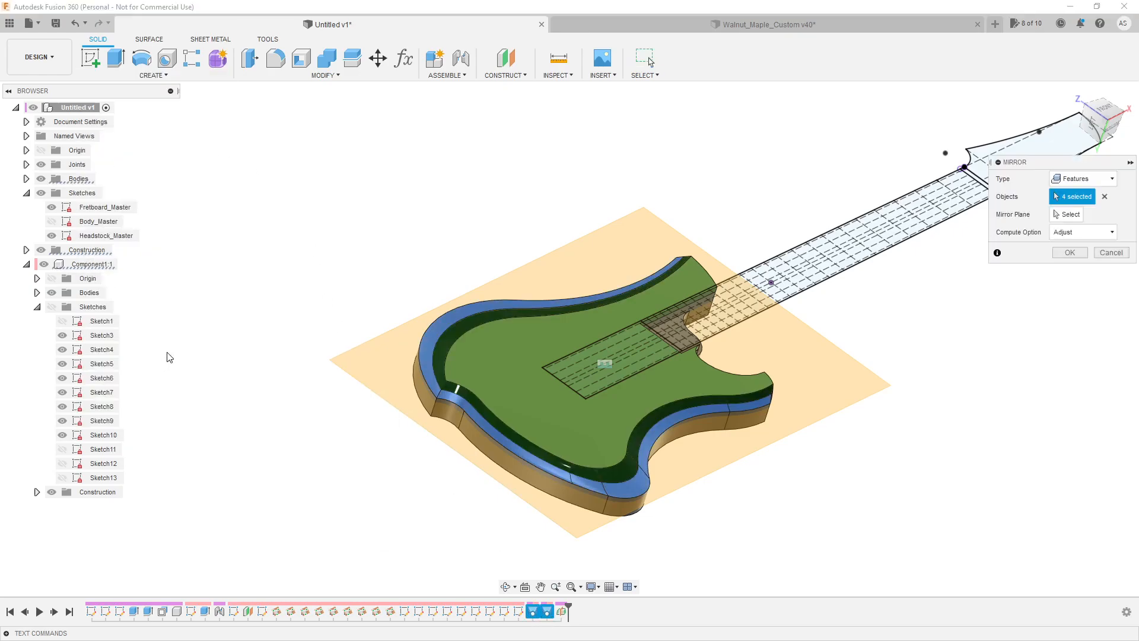
{"action": "left_click", "coordinate": [1072, 216]}
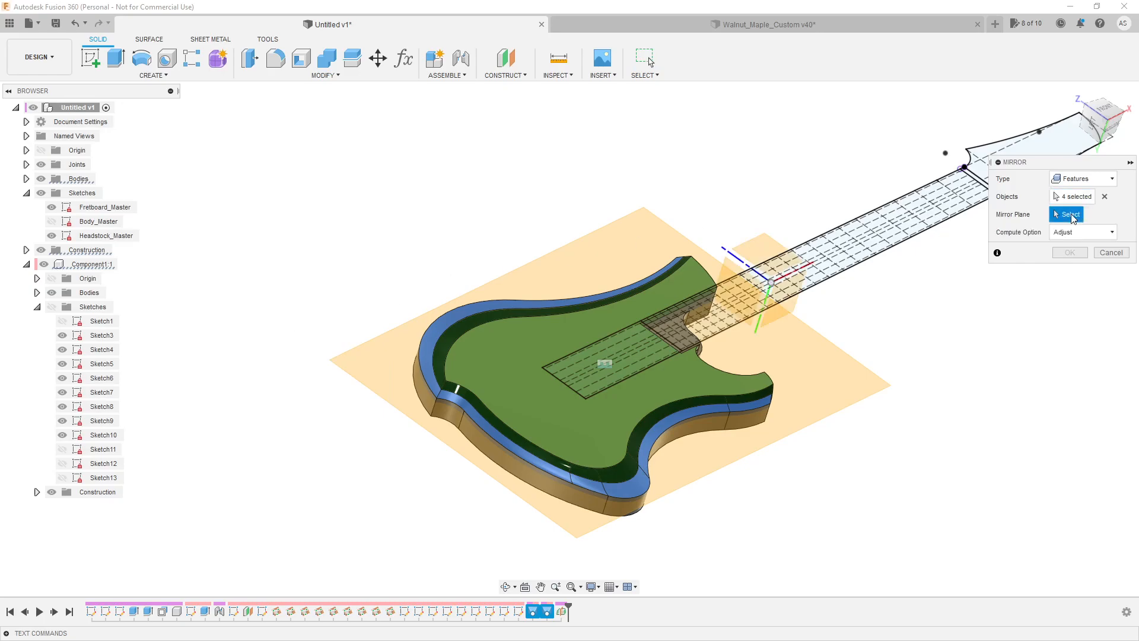
{"action": "left_click", "coordinate": [600, 257]}
{"action": "scroll", "coordinate": [413, 447], "scroll_direction": "up", "scroll_amount": 3}
{"action": "middle_click_drag", "start_coordinate": [413, 447], "coordinate": [666, 331], "text": "shift"}
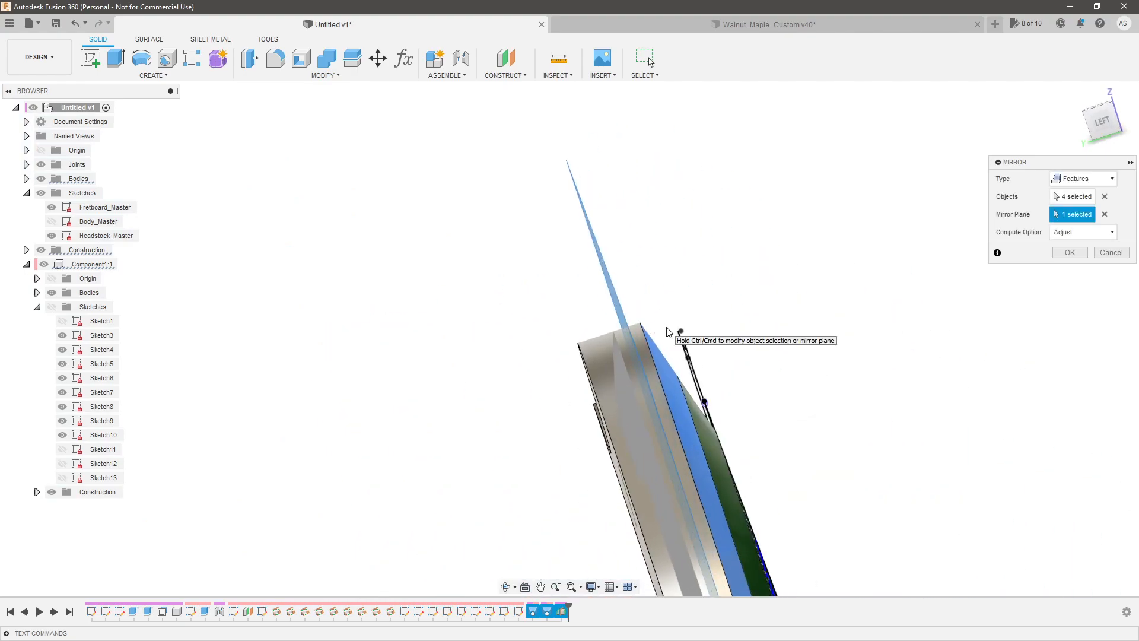
Set the mirror's compute option to Optimized and complete the mirrored bevel on the back.
{"action": "left_click", "coordinate": [1081, 232]}
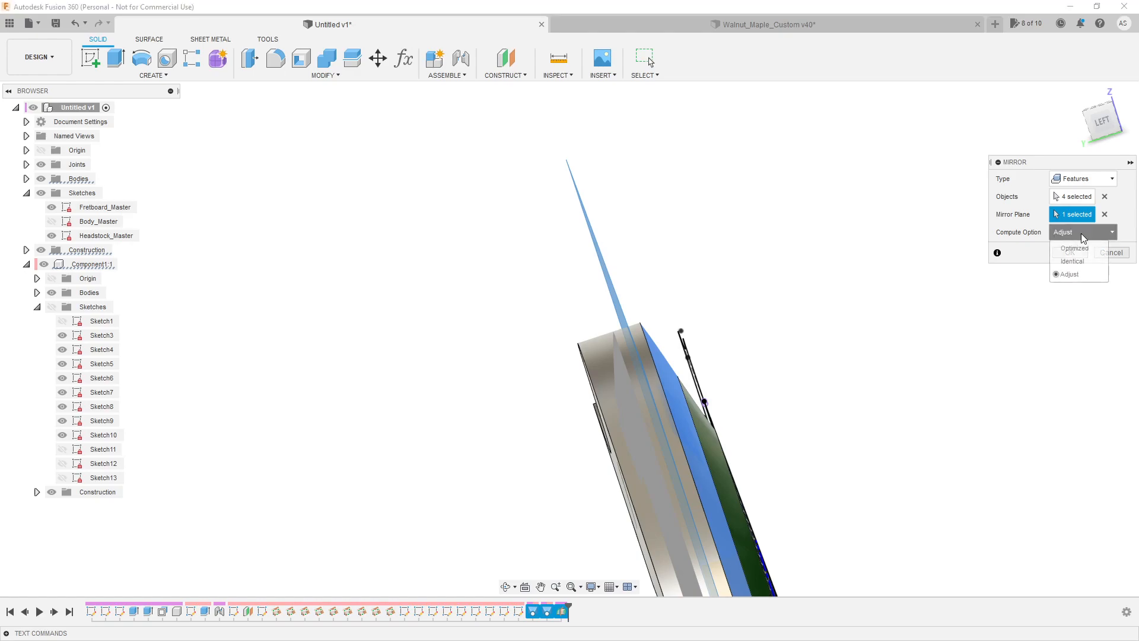
{"action": "left_click", "coordinate": [1080, 249]}
{"action": "middle_click_drag", "start_coordinate": [819, 303], "coordinate": [955, 299], "text": "shift"}
{"action": "left_click", "coordinate": [1068, 252]}
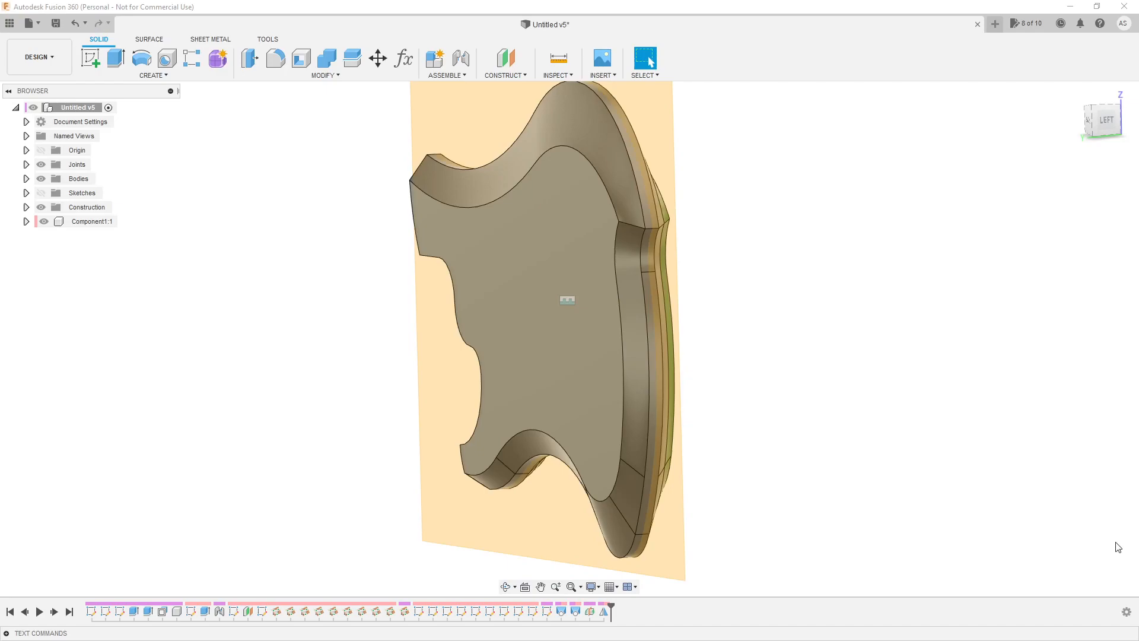
Reopen the bevel's mirror feature to check its compute option, and close it without changes.
{"action": "left_click", "coordinate": [760, 518]}
{"action": "double_click", "coordinate": [607, 611]}
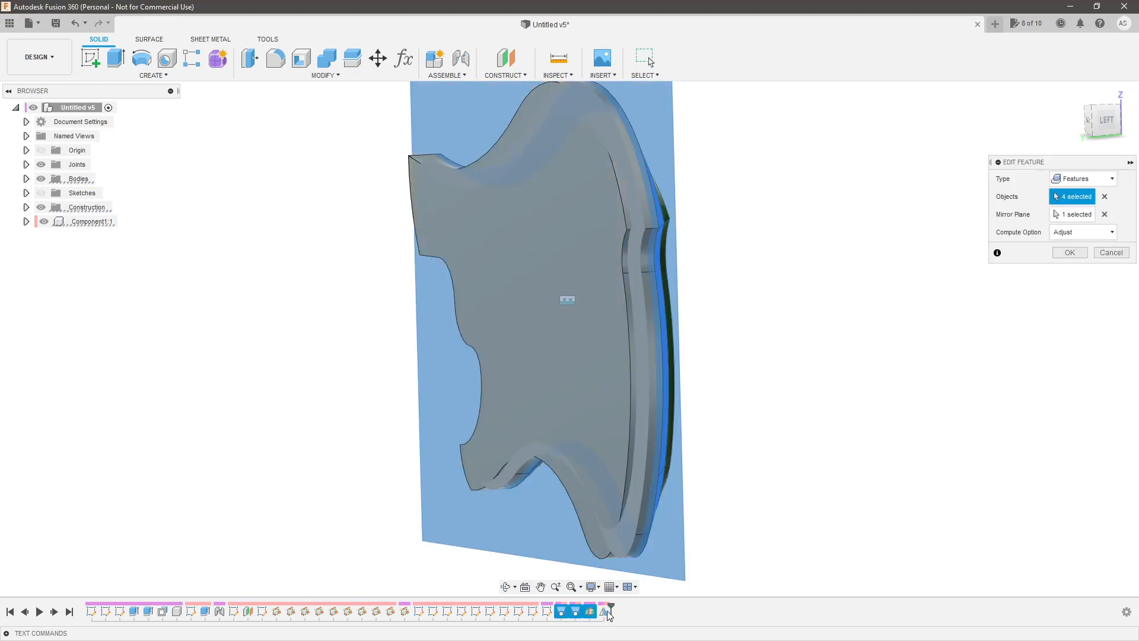
{"action": "left_click", "coordinate": [1059, 233]}
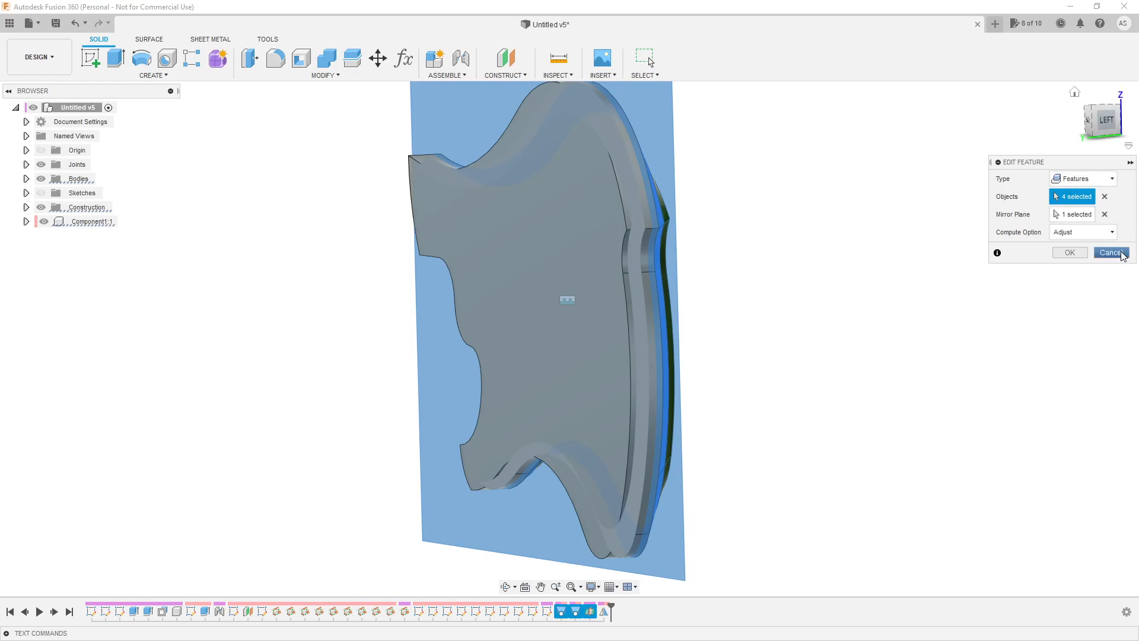
{"action": "left_click", "coordinate": [1109, 252]}
Hide the construction planes so that only the guitar body is displayed.
{"action": "middle_click_drag", "start_coordinate": [780, 310], "coordinate": [413, 276], "text": "shift"}
{"action": "left_click", "coordinate": [41, 193]}
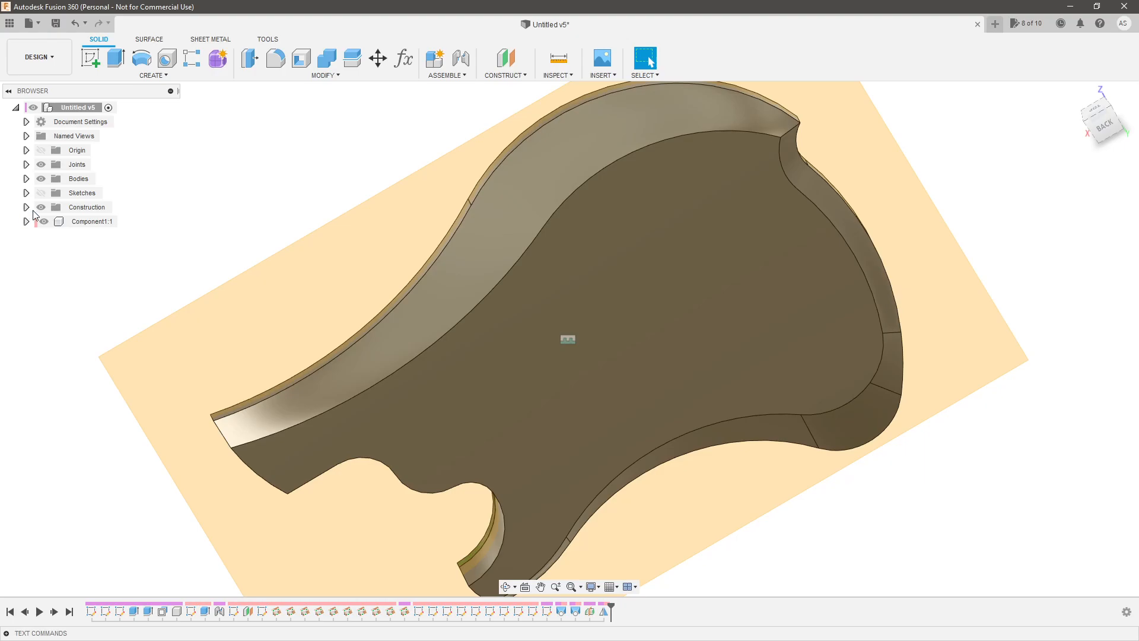
{"action": "left_click", "coordinate": [41, 207]}
{"action": "scroll", "coordinate": [697, 294], "scroll_direction": "down", "scroll_amount": 4}
{"action": "left_click", "coordinate": [1104, 125]}
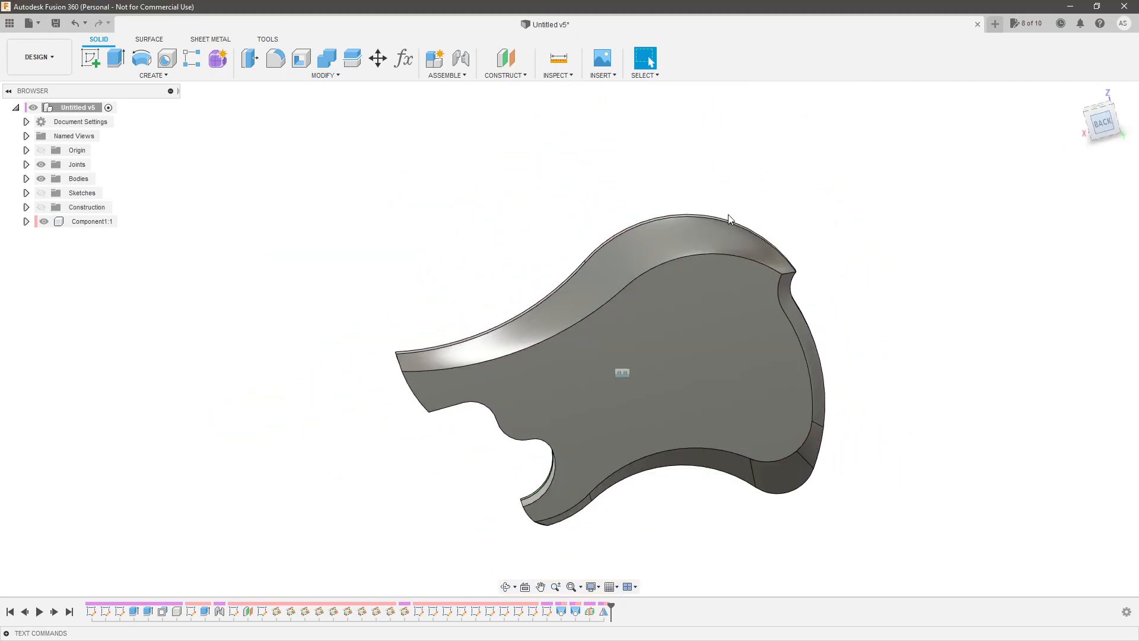
Examine the beveled edges all around the guitar body from the front, the sides and the back.
{"action": "middle_click_drag", "start_coordinate": [992, 450], "coordinate": [846, 455], "text": "shift"}
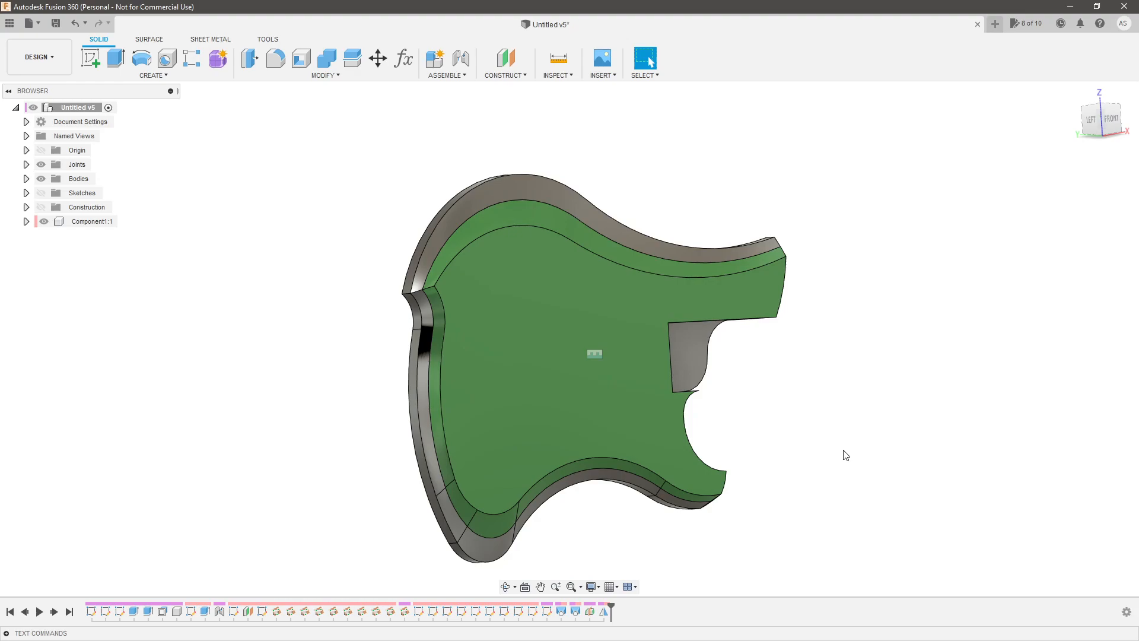
{"action": "scroll", "coordinate": [465, 522], "scroll_direction": "up", "scroll_amount": 6}
{"action": "middle_click_drag", "start_coordinate": [440, 470], "coordinate": [523, 454], "text": "shift"}
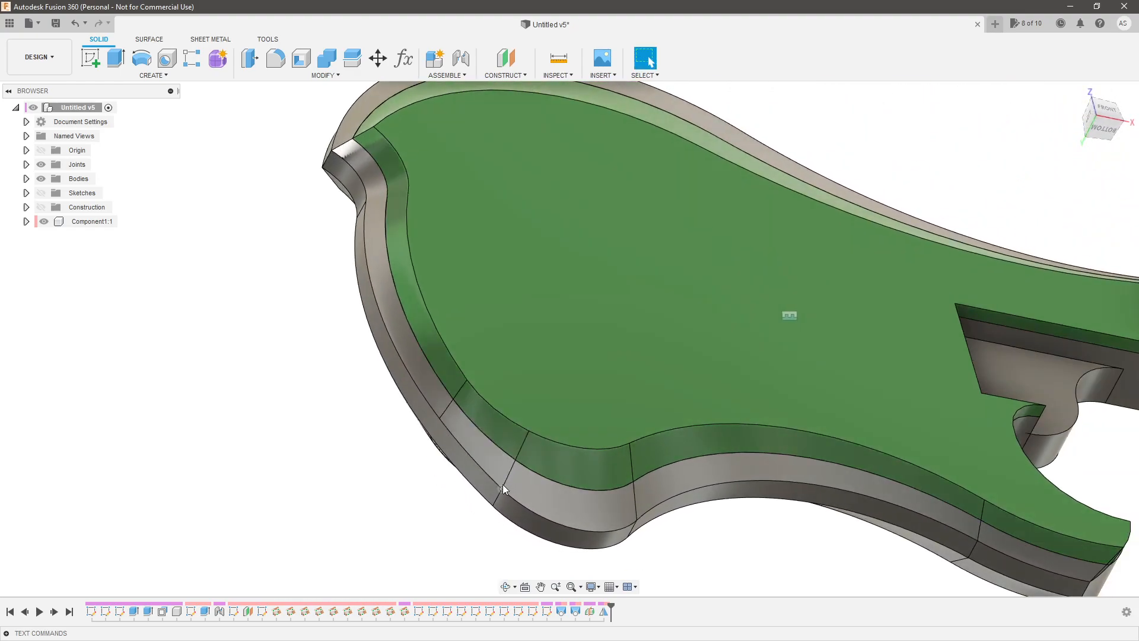
{"action": "scroll", "coordinate": [501, 423], "scroll_direction": "down", "scroll_amount": 3}
{"action": "middle_click_drag", "start_coordinate": [582, 421], "coordinate": [842, 443], "text": "shift"}
{"action": "middle_click_drag", "start_coordinate": [559, 353], "coordinate": [706, 373], "text": "shift"}
{"action": "middle_click_drag", "start_coordinate": [658, 521], "coordinate": [707, 257], "text": "shift"}
{"action": "left_click", "coordinate": [1098, 125]}
{"action": "scroll", "coordinate": [670, 173], "scroll_direction": "up", "scroll_amount": 3}
{"action": "scroll", "coordinate": [670, 296], "scroll_direction": "down", "scroll_amount": 3}
{"action": "middle_click_drag", "start_coordinate": [727, 310], "coordinate": [703, 327], "text": "shift"}
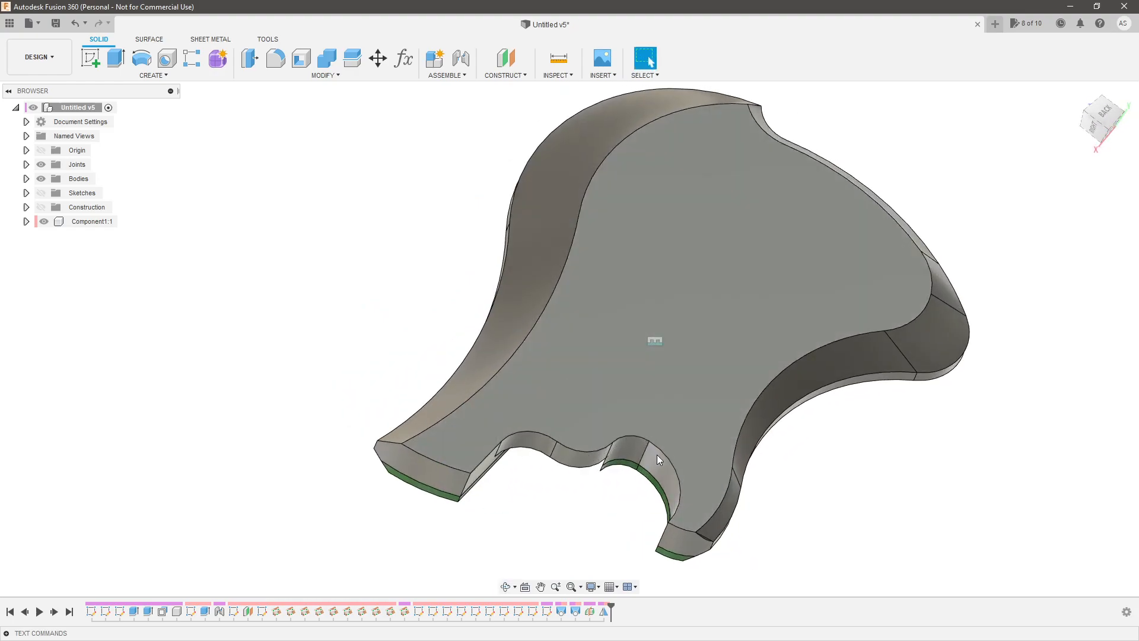
{"action": "scroll", "coordinate": [541, 378], "scroll_direction": "down", "scroll_amount": 3}
{"action": "middle_click_drag", "start_coordinate": [441, 316], "coordinate": [663, 302], "text": "shift"}
Examine the neck end of the body from the back, together with the fretboard sketch.
{"action": "key", "text": "Escape"}
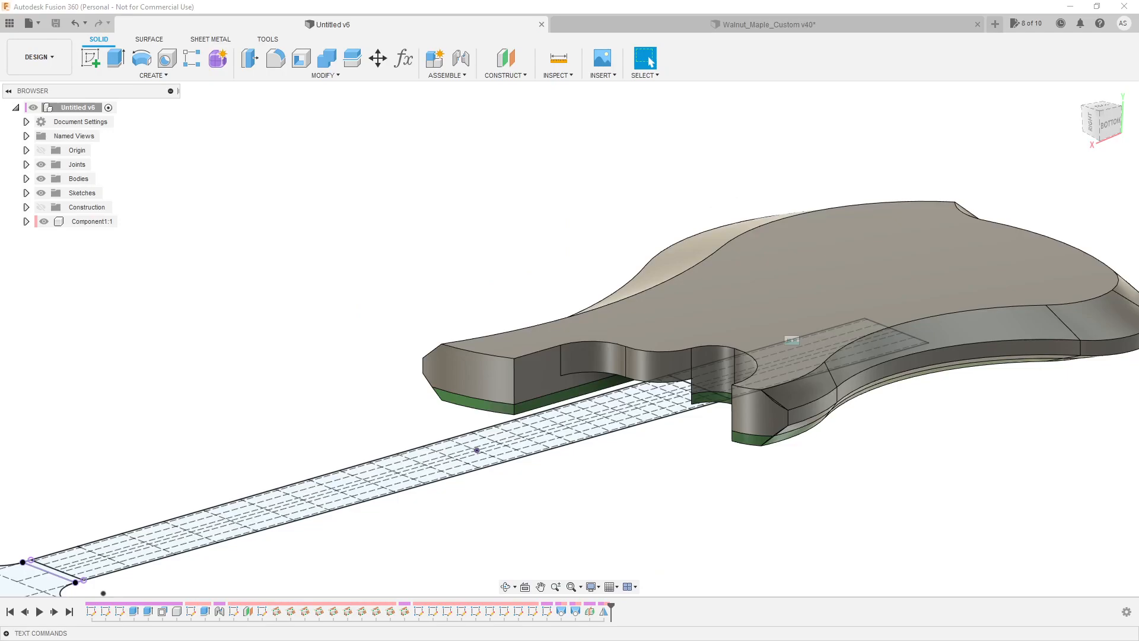
{"action": "middle_click_drag", "start_coordinate": [982, 442], "coordinate": [1009, 439], "text": "shift"}
{"action": "key", "text": "Escape"}
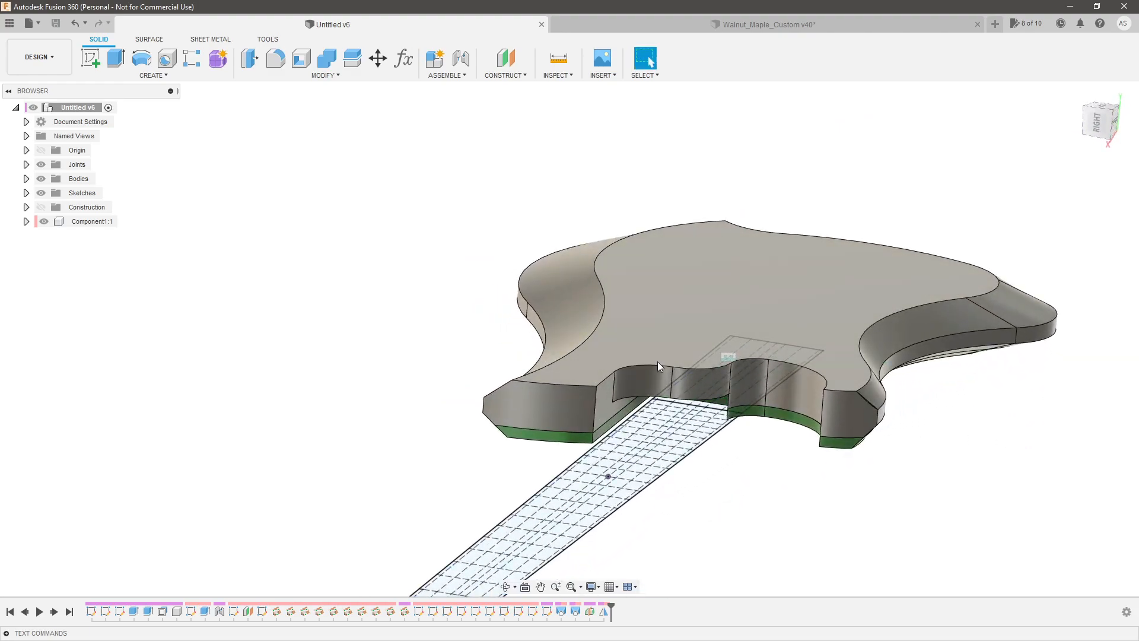
{"action": "scroll", "coordinate": [792, 375], "scroll_direction": "up", "scroll_amount": 4}
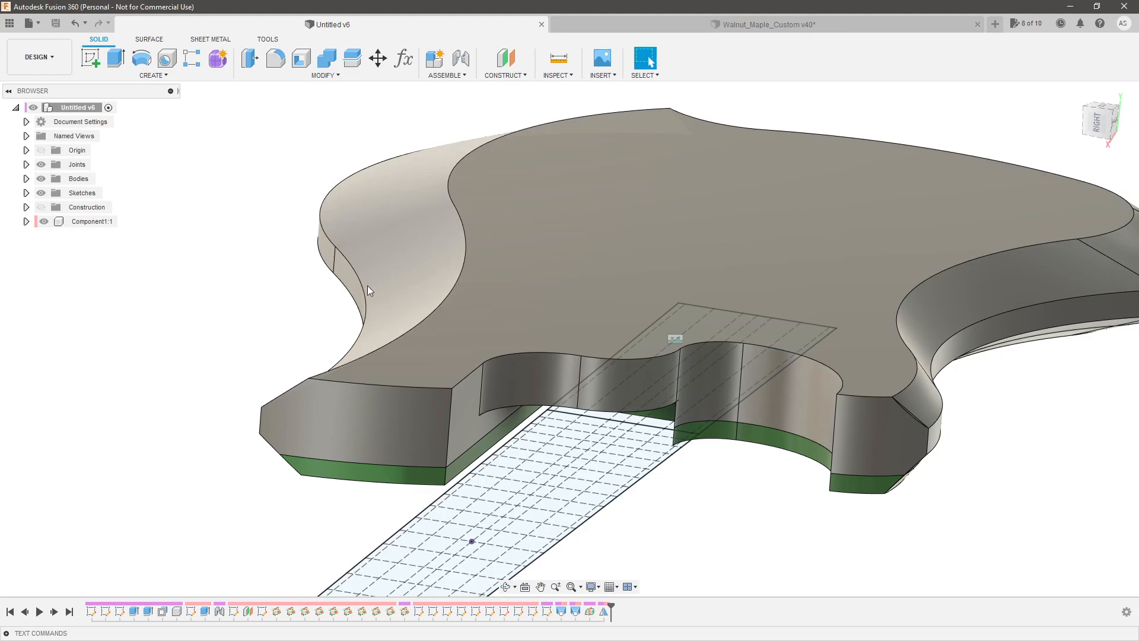
{"action": "scroll", "coordinate": [560, 351], "scroll_direction": "down", "scroll_amount": 4}
{"action": "middle_click_drag", "start_coordinate": [570, 357], "coordinate": [591, 329], "text": "shift"}
{"action": "scroll", "coordinate": [574, 367], "scroll_direction": "up", "scroll_amount": 4}
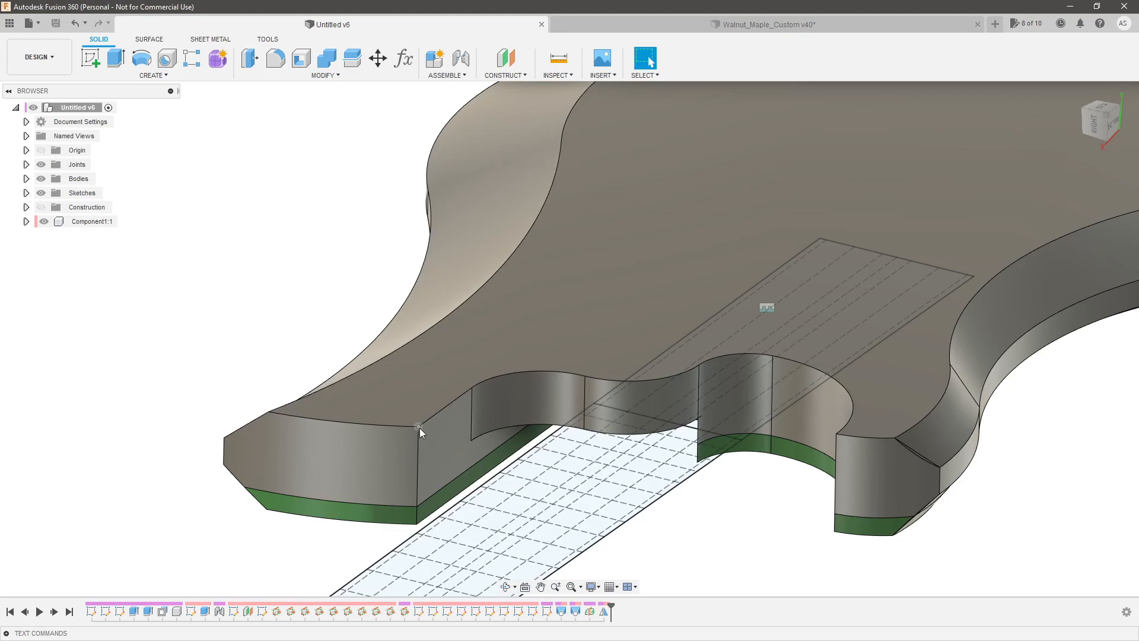
Try a 0.25 in fillet on the back edge chain at the neck end and both adjoining vertical corners, and undo it.
{"action": "key", "text": "f"}
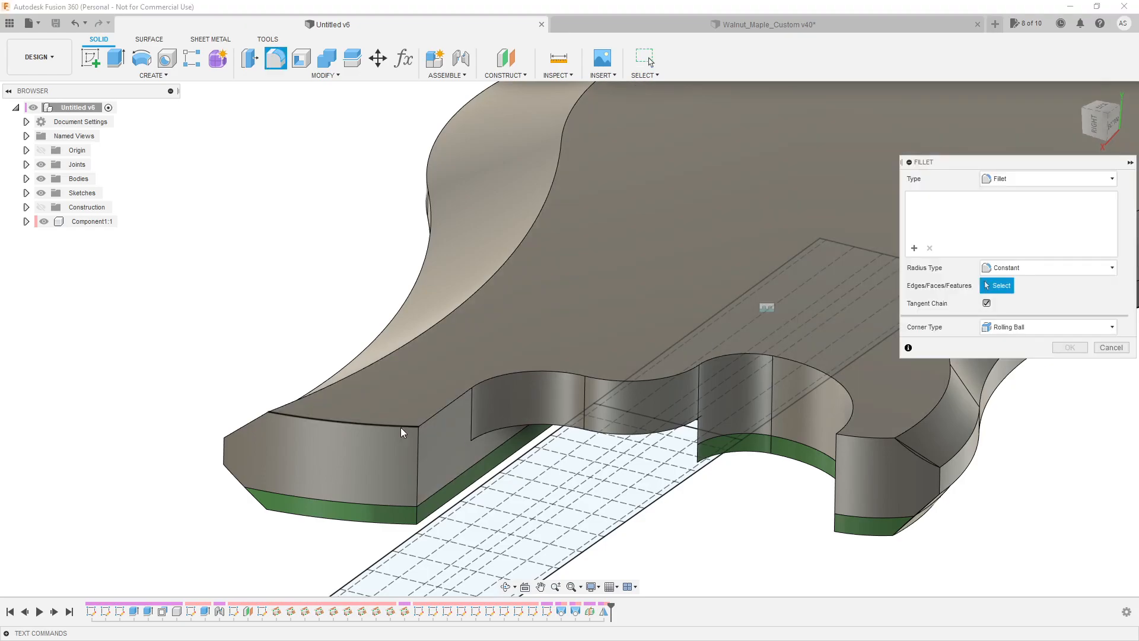
{"action": "left_click", "coordinate": [403, 426]}
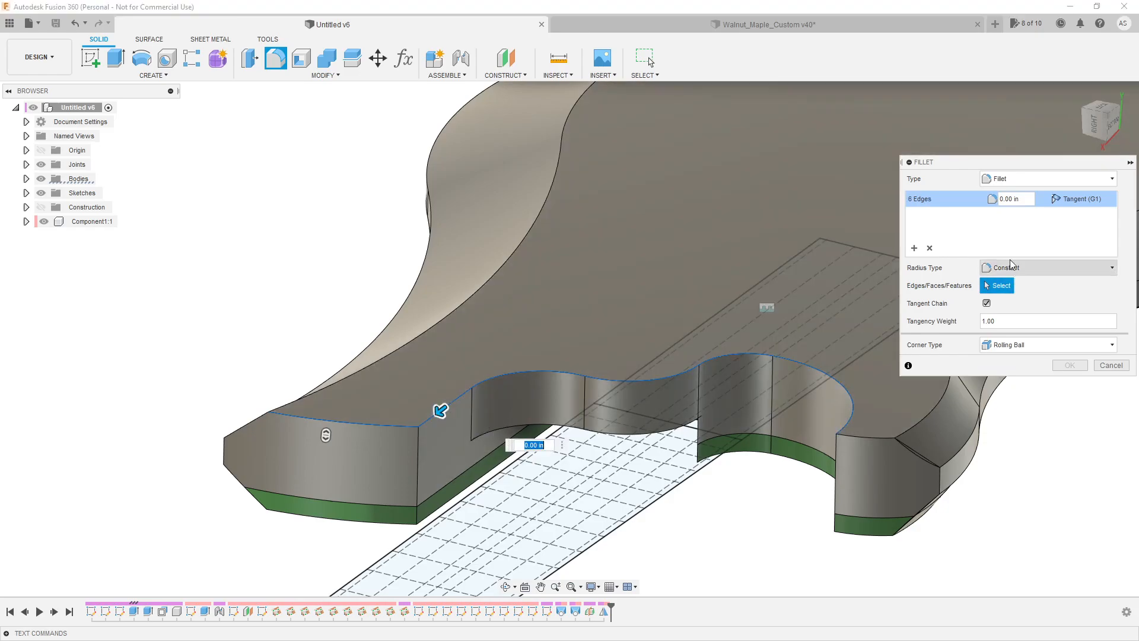
{"action": "left_click", "coordinate": [419, 452]}
{"action": "left_click", "coordinate": [834, 464]}
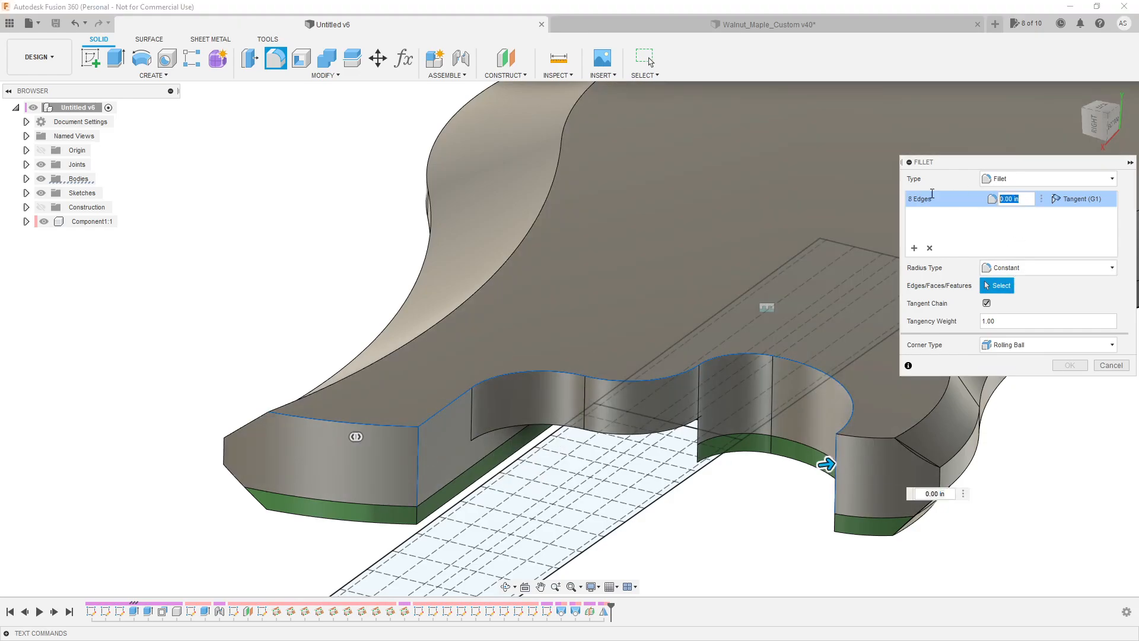
{"action": "type", "text": ".25"}
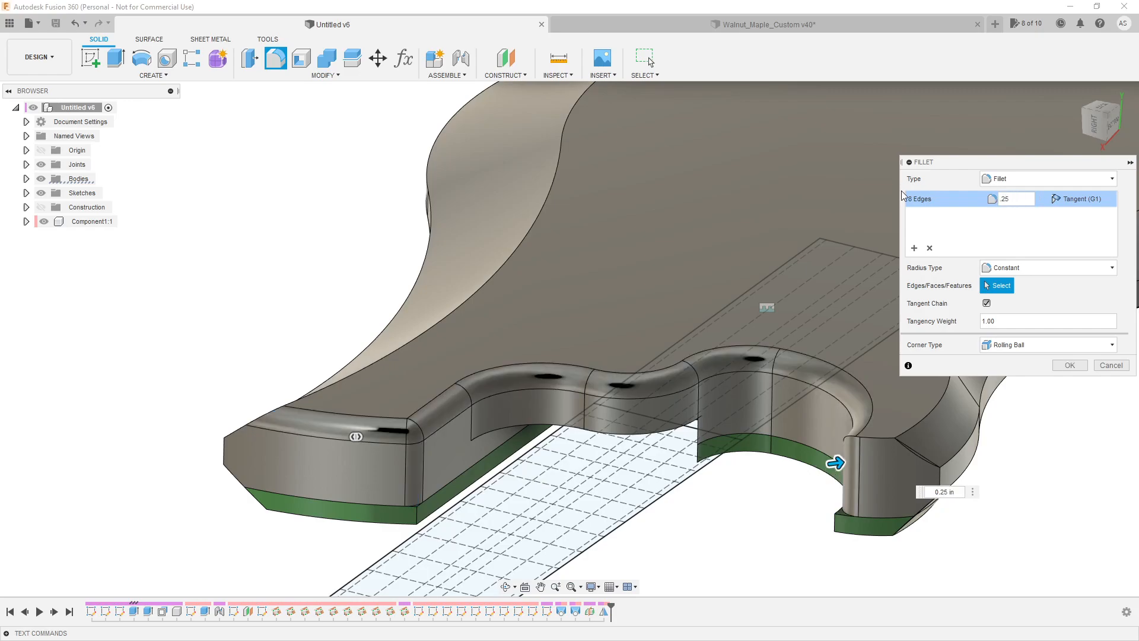
{"action": "key", "text": "Return"}
{"action": "scroll", "coordinate": [368, 515], "scroll_direction": "up", "scroll_amount": 5}
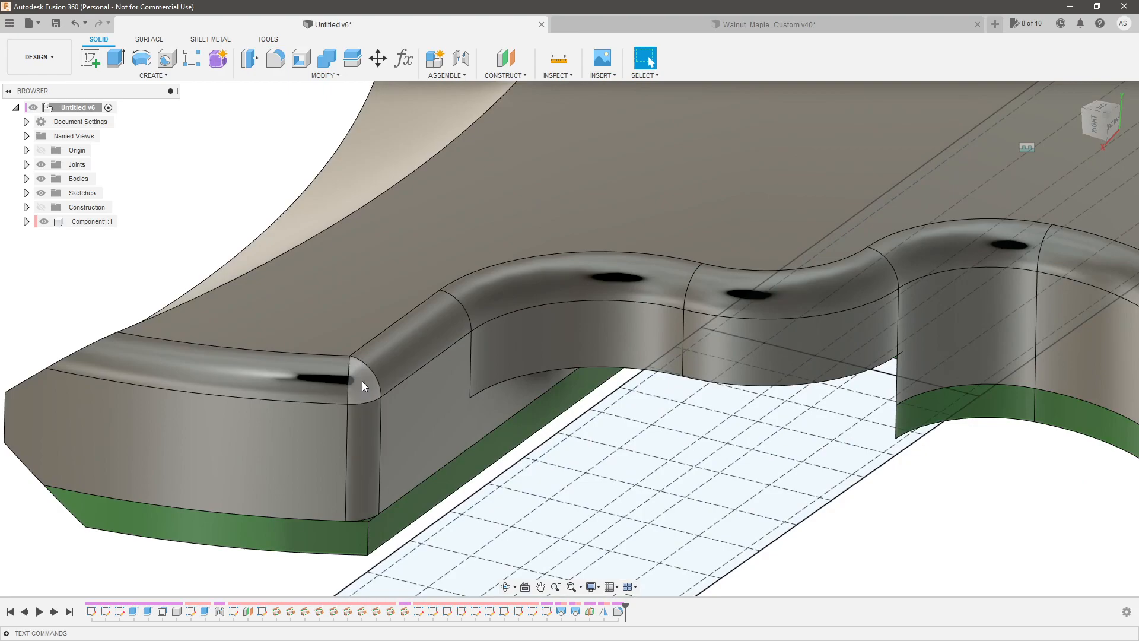
{"action": "scroll", "coordinate": [362, 381], "scroll_direction": "down", "scroll_amount": 5}
{"action": "scroll", "coordinate": [696, 460], "scroll_direction": "down", "scroll_amount": 2}
{"action": "scroll", "coordinate": [750, 473], "scroll_direction": "up", "scroll_amount": 2}
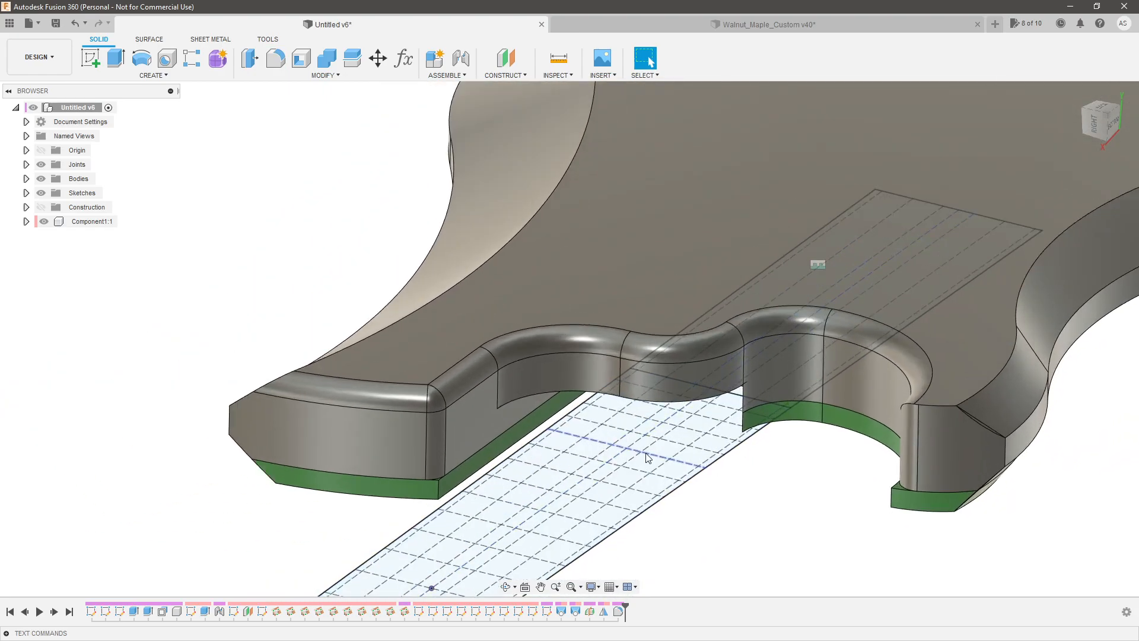
{"action": "key", "text": "ctrl+z"}
Inspect the curved cutout walls and corner edges where the neck meets the body.
{"action": "scroll", "coordinate": [682, 442], "scroll_direction": "up", "scroll_amount": 1}
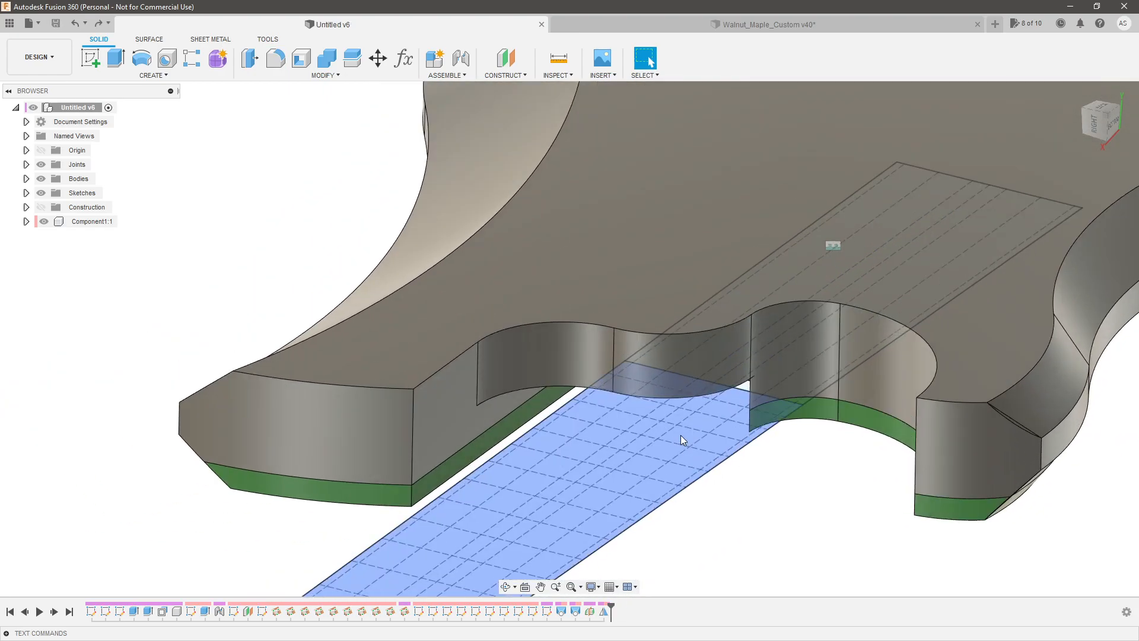
{"action": "middle_click_drag", "start_coordinate": [813, 490], "coordinate": [811, 480], "text": "shift"}
{"action": "scroll", "coordinate": [764, 405], "scroll_direction": "up", "scroll_amount": 4}
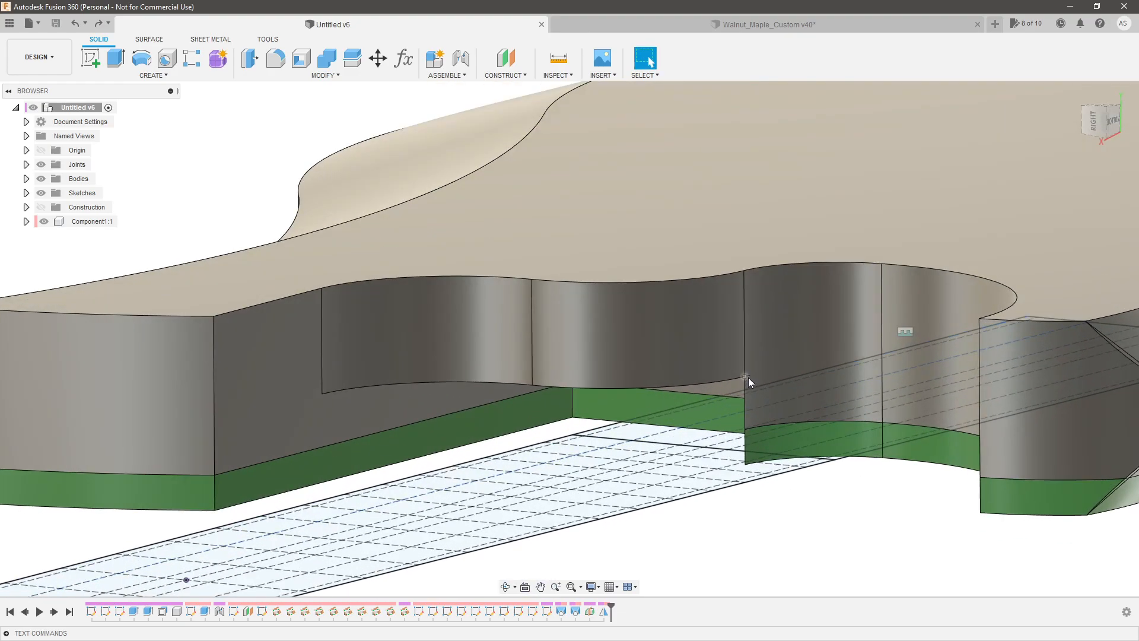
{"action": "scroll", "coordinate": [746, 379], "scroll_direction": "up", "scroll_amount": 2}
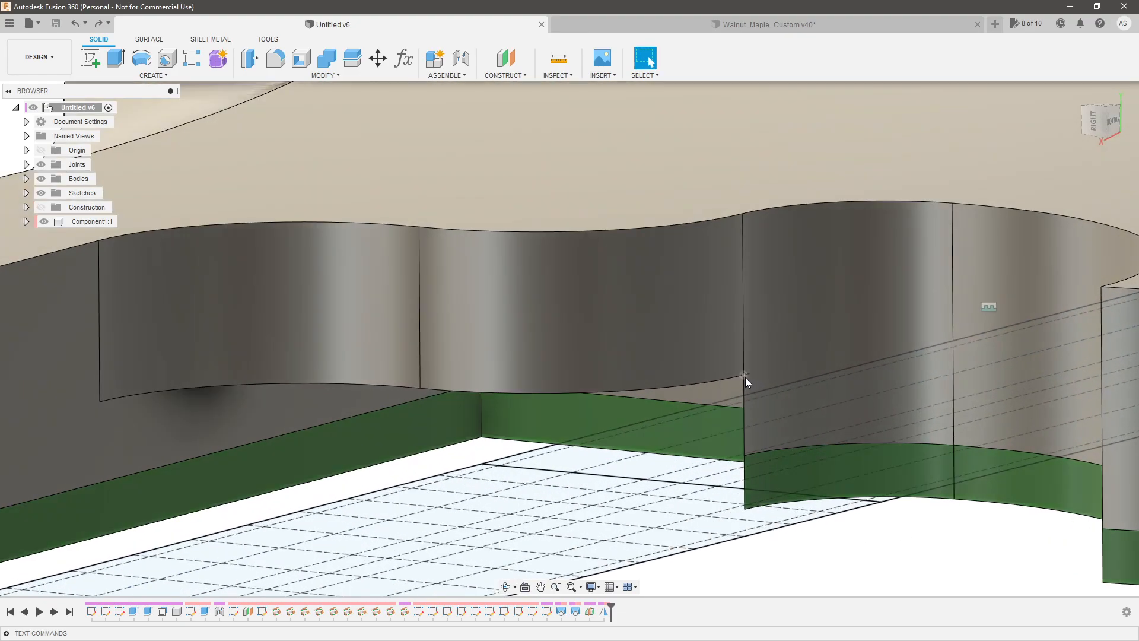
{"action": "scroll", "coordinate": [750, 381], "scroll_direction": "down", "scroll_amount": 3}
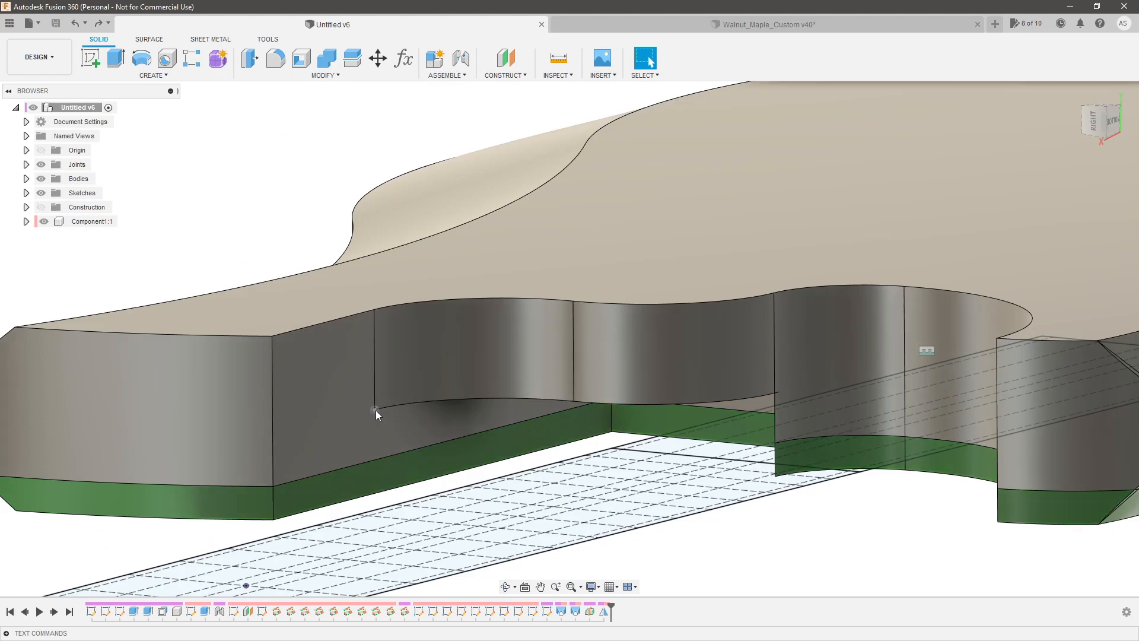
{"action": "scroll", "coordinate": [601, 419], "scroll_direction": "down", "scroll_amount": 3}
{"action": "middle_click_drag", "start_coordinate": [602, 419], "coordinate": [584, 507], "text": "shift"}
{"action": "scroll", "coordinate": [583, 507], "scroll_direction": "down", "scroll_amount": 2}
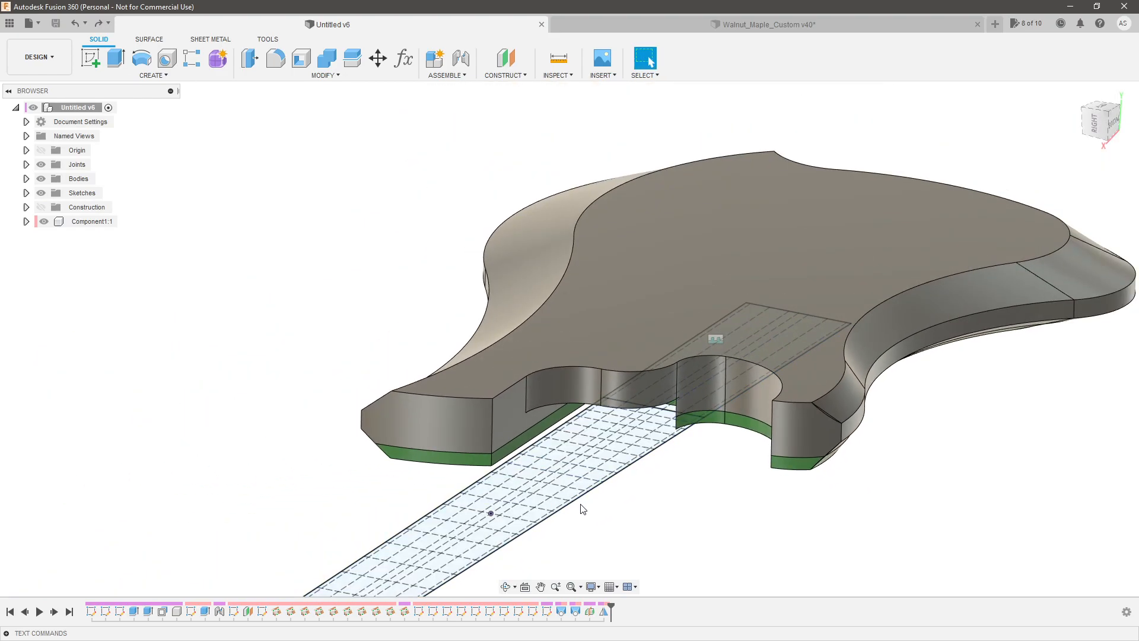
{"action": "scroll", "coordinate": [585, 457], "scroll_direction": "up", "scroll_amount": 4}
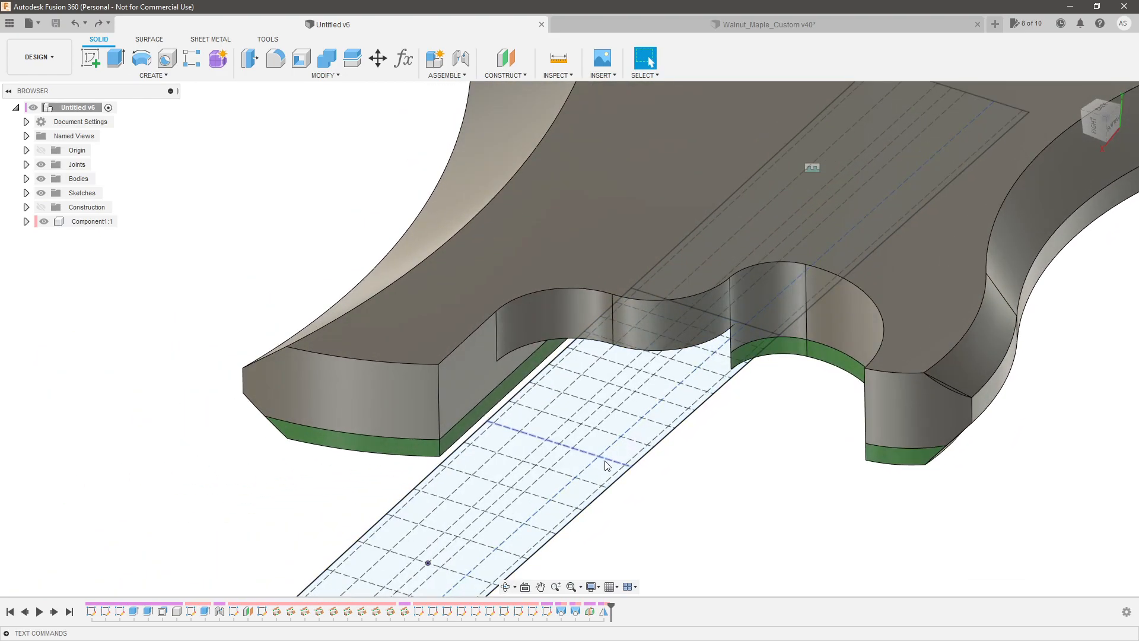
{"action": "scroll", "coordinate": [650, 476], "scroll_direction": "up", "scroll_amount": 1}
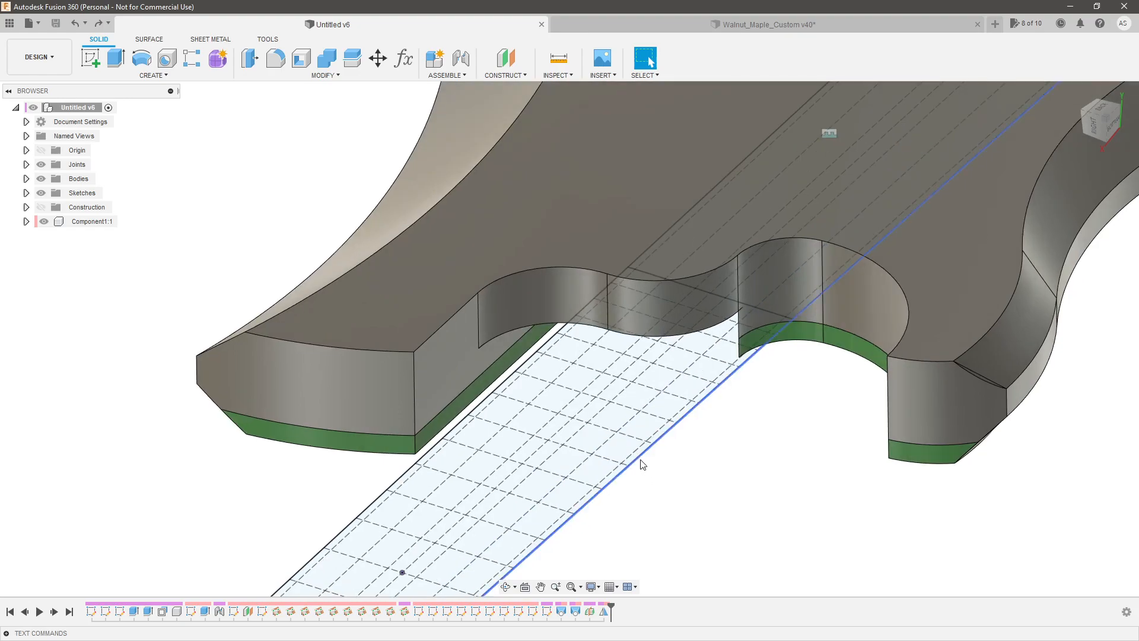
Inspect the horn's end face and vertical corner edge beside the neck opening from several angles.
{"action": "middle_click_drag", "start_coordinate": [757, 470], "coordinate": [375, 414], "text": "shift"}
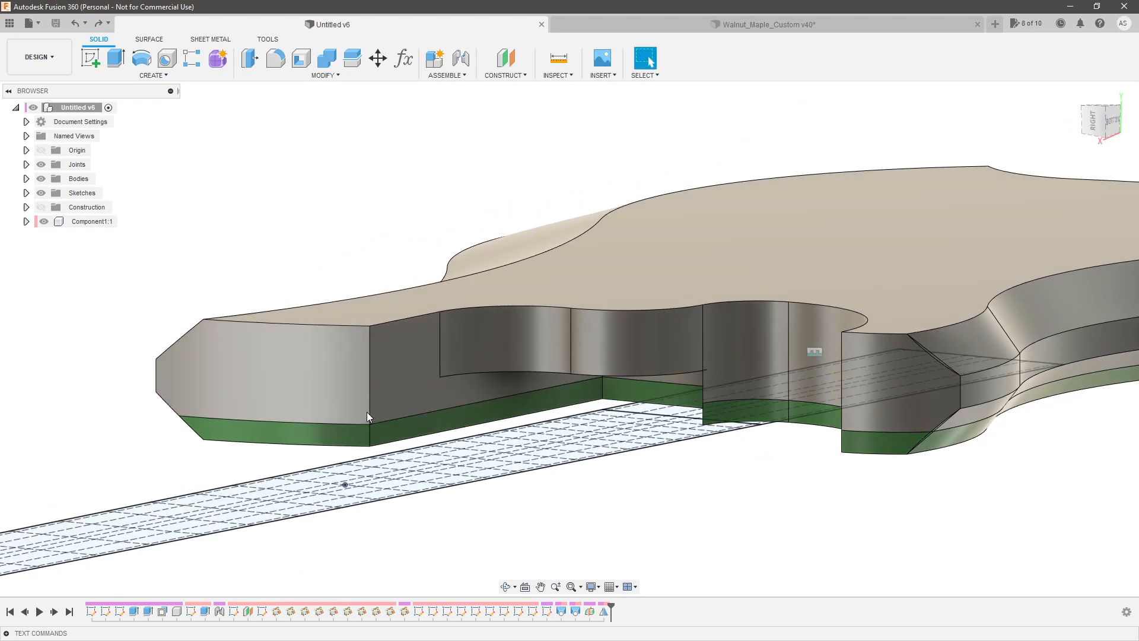
{"action": "middle_click_drag", "start_coordinate": [367, 415], "coordinate": [593, 439], "text": "shift"}
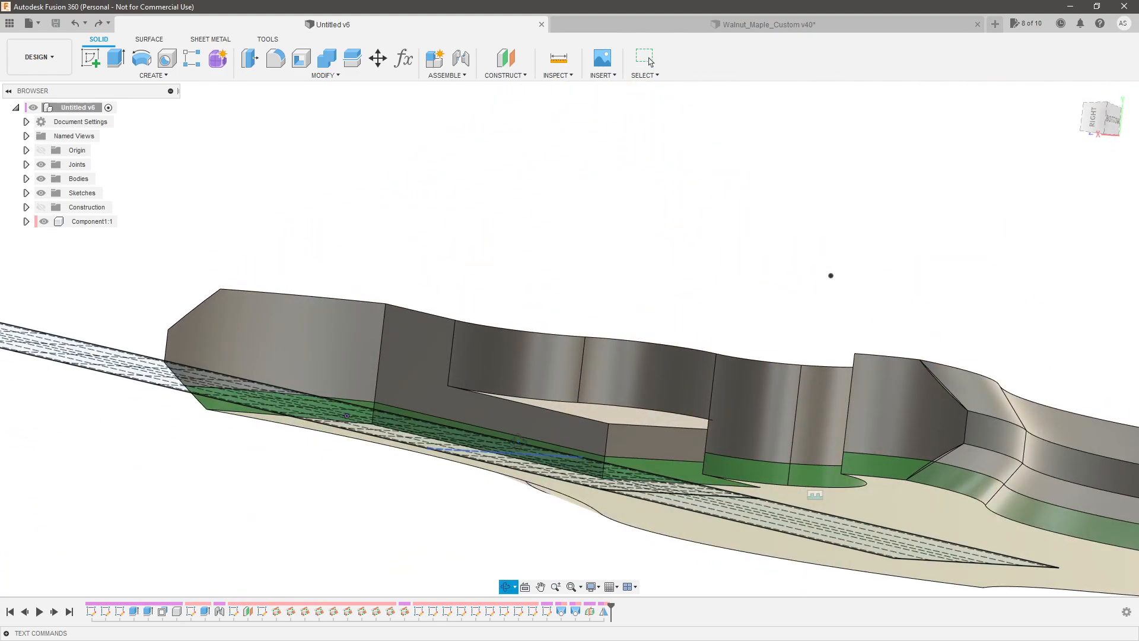
{"action": "middle_click_drag", "start_coordinate": [674, 448], "coordinate": [647, 478], "text": "shift"}
{"action": "scroll", "coordinate": [617, 309], "scroll_direction": "down", "scroll_amount": 3}
{"action": "scroll", "coordinate": [421, 458], "scroll_direction": "up", "scroll_amount": 3}
{"action": "middle_click_drag", "start_coordinate": [421, 460], "coordinate": [510, 427], "text": "shift"}
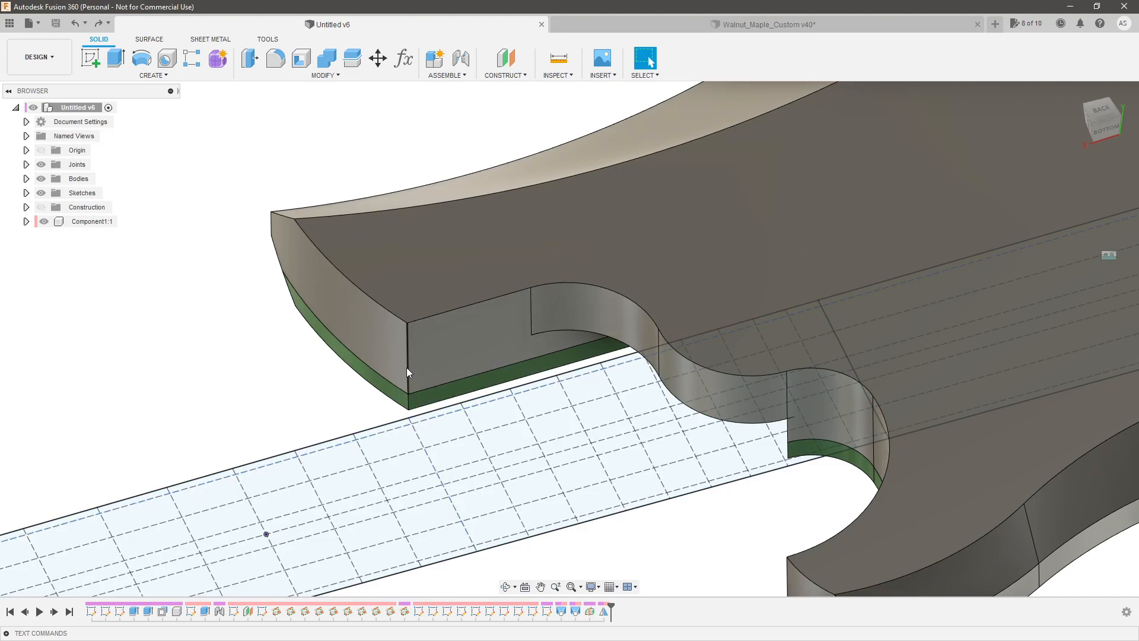
{"action": "middle_click_drag", "start_coordinate": [385, 416], "coordinate": [418, 388], "text": "shift"}
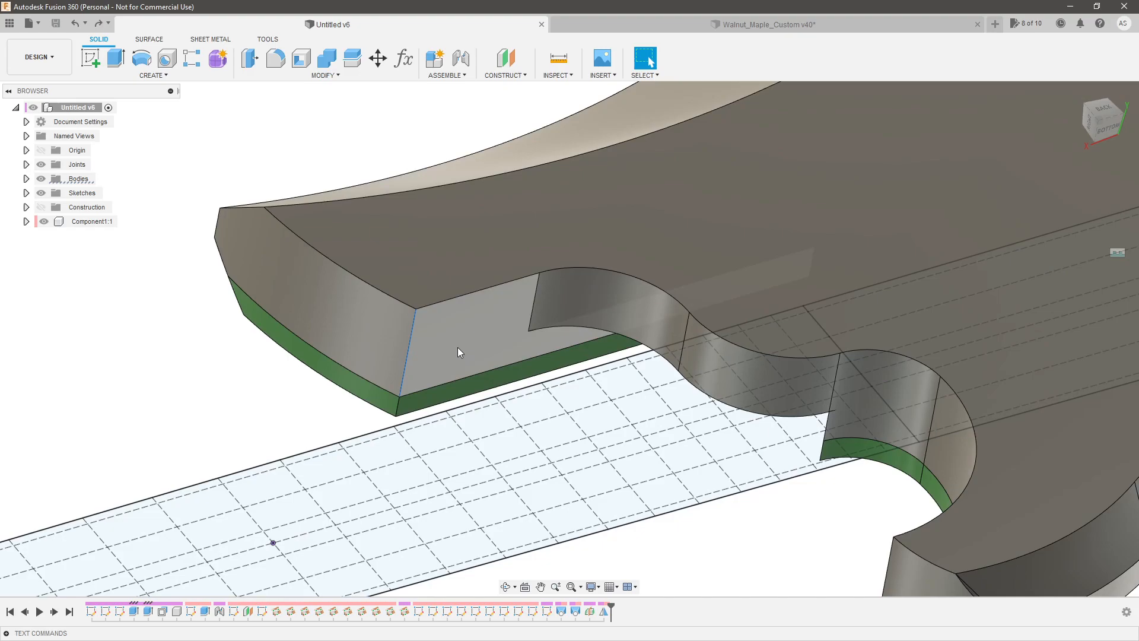
{"action": "scroll", "coordinate": [402, 343], "scroll_direction": "down", "scroll_amount": 4}
{"action": "left_click", "coordinate": [1107, 117]}
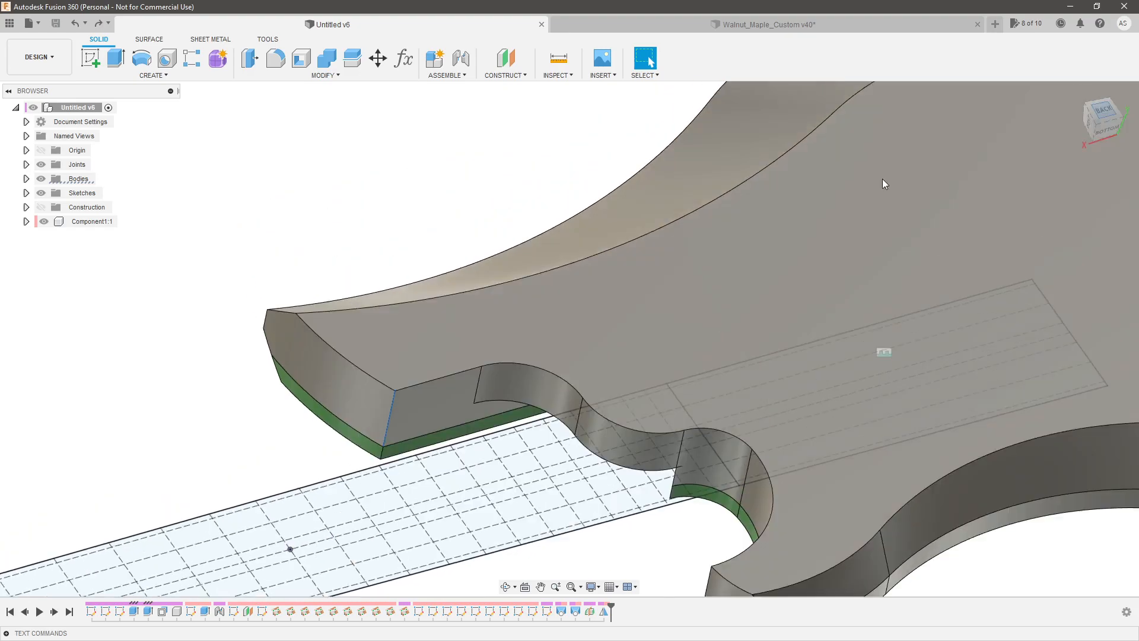
{"action": "scroll", "coordinate": [478, 384], "scroll_direction": "up", "scroll_amount": 3}
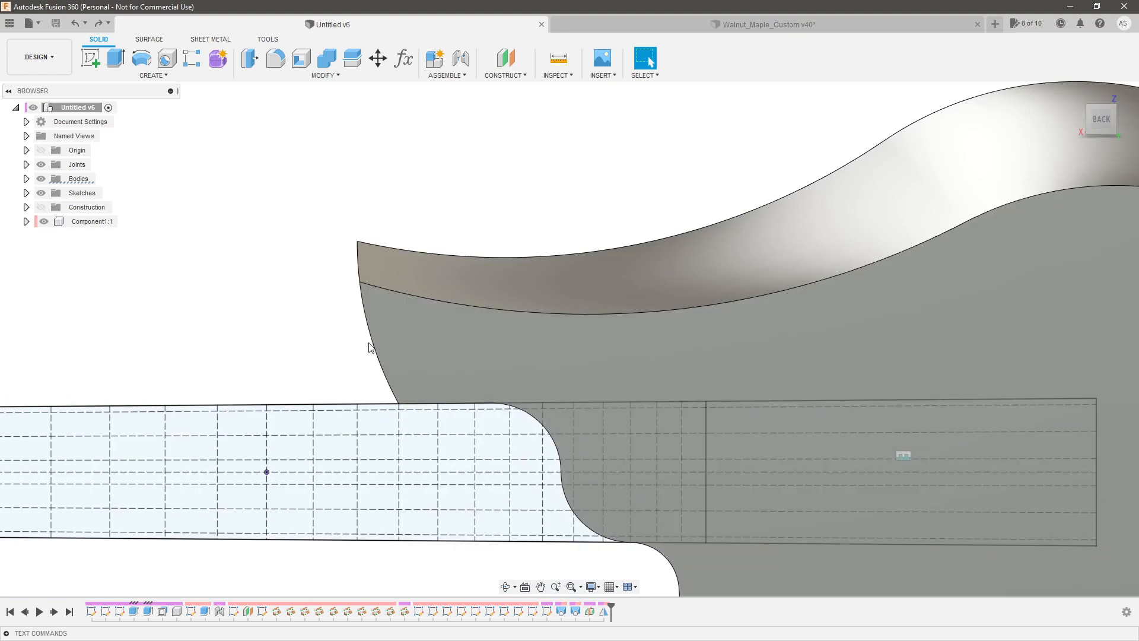
{"action": "middle_click_drag", "start_coordinate": [436, 371], "coordinate": [508, 442], "text": "shift"}
{"action": "scroll", "coordinate": [508, 443], "scroll_direction": "up", "scroll_amount": 1}
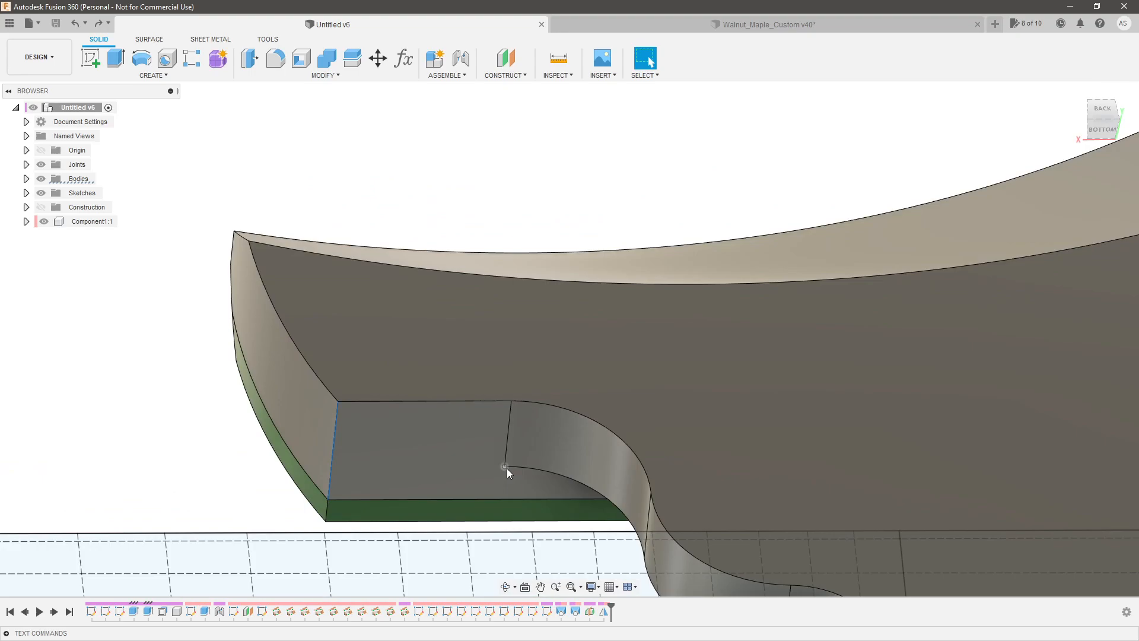
{"action": "scroll", "coordinate": [373, 383], "scroll_direction": "down", "scroll_amount": 5}
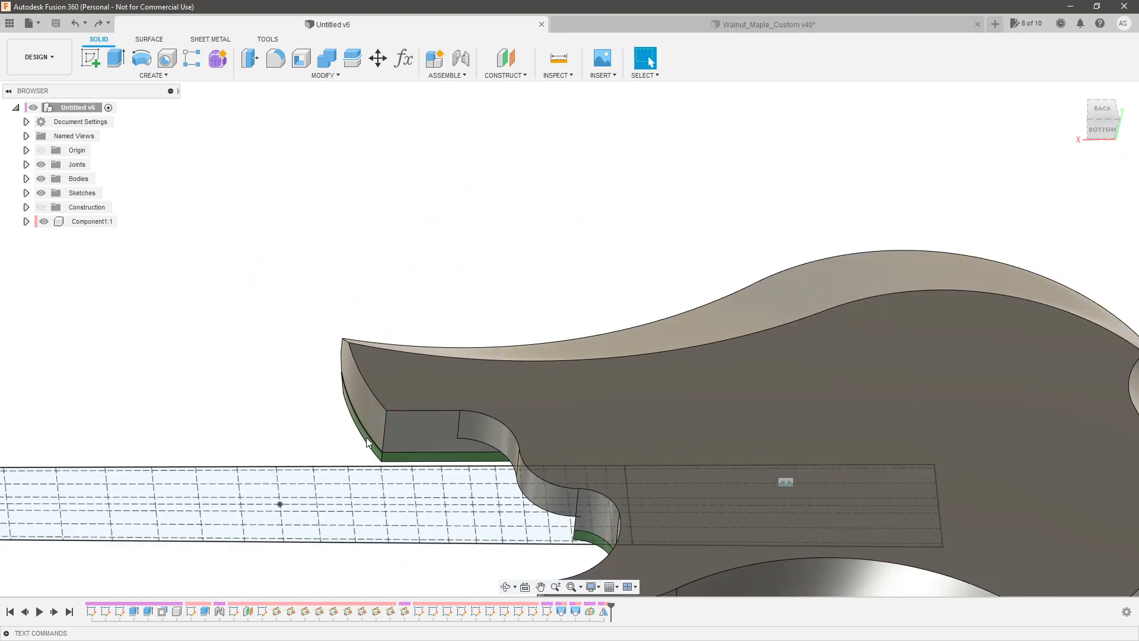
{"action": "scroll", "coordinate": [358, 449], "scroll_direction": "up", "scroll_amount": 3}
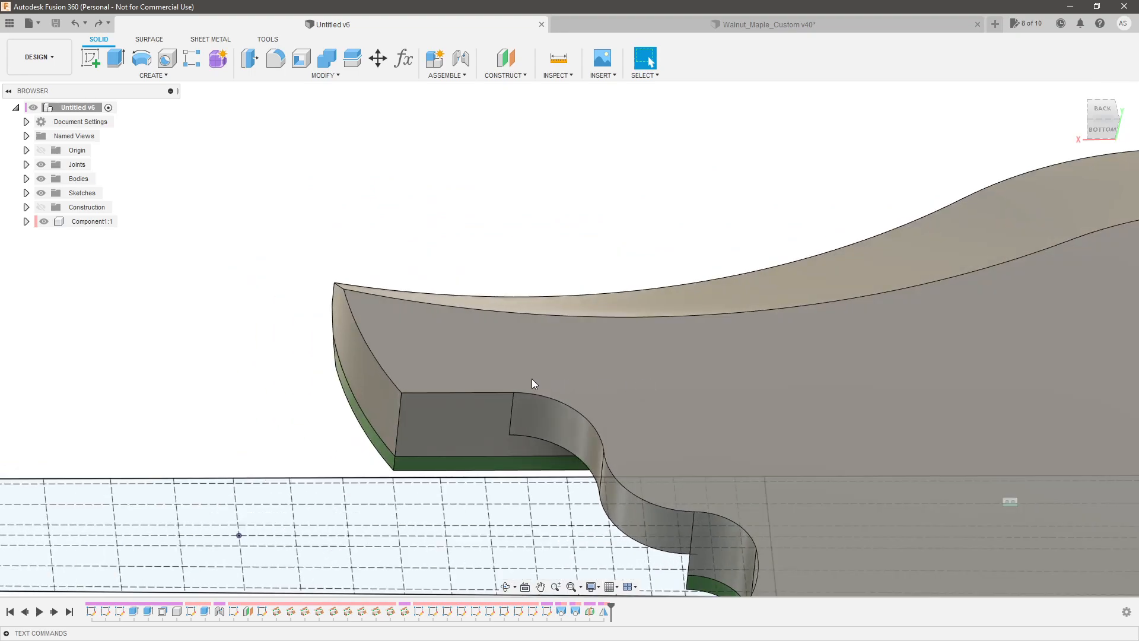
Expand the sketch list and check from the back which fret line meets the inner corner of the upper horn.
{"action": "mouse_move", "coordinate": [388, 401]}
{"action": "middle_mouse_down", "text": "shift"}
{"action": "mouse_move", "coordinate": [399, 482]}
{"action": "mouse_move", "coordinate": [420, 336]}
{"action": "mouse_move", "coordinate": [434, 482]}
{"action": "mouse_move", "coordinate": [454, 451]}
{"action": "mouse_move", "coordinate": [403, 439]}
{"action": "middle_mouse_up", "text": "shift"}
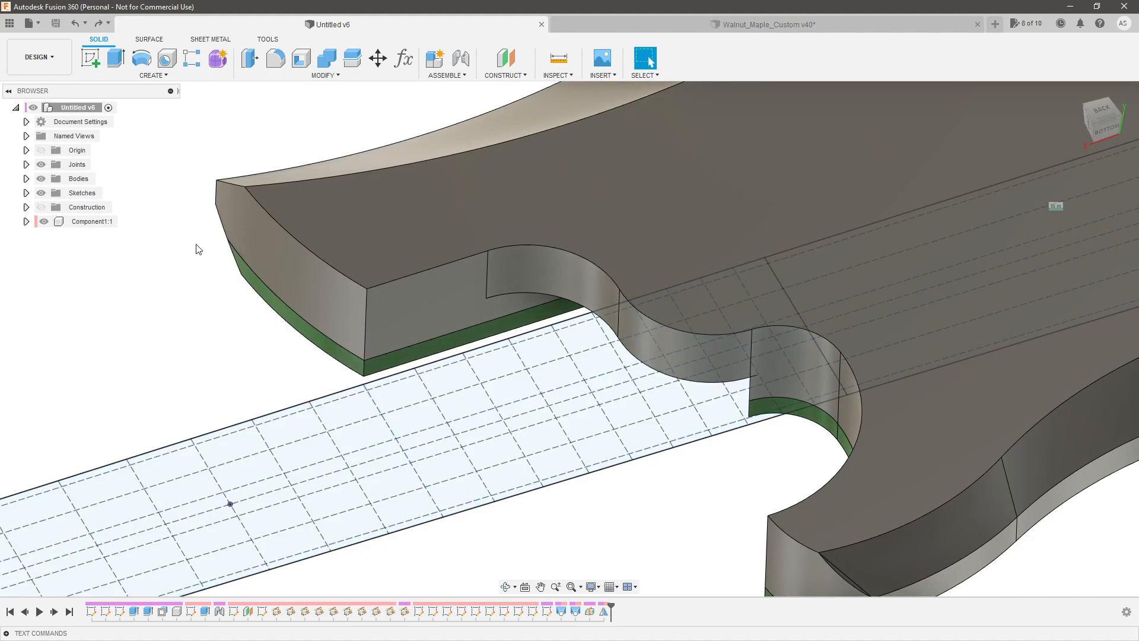
{"action": "left_click", "coordinate": [25, 193]}
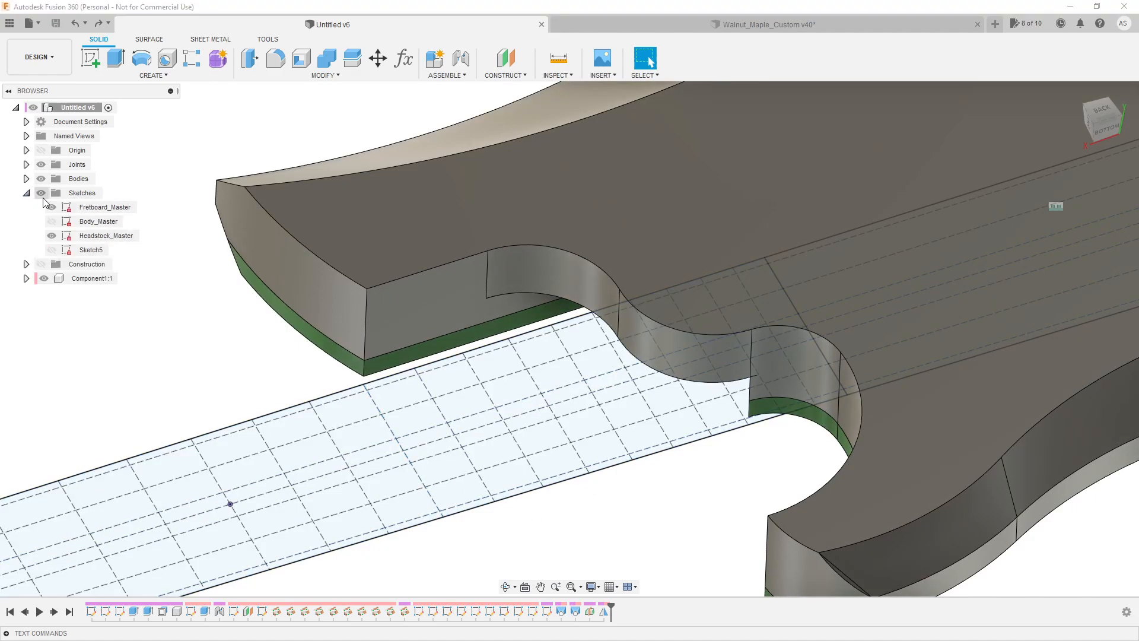
{"action": "double_click", "coordinate": [88, 210]}
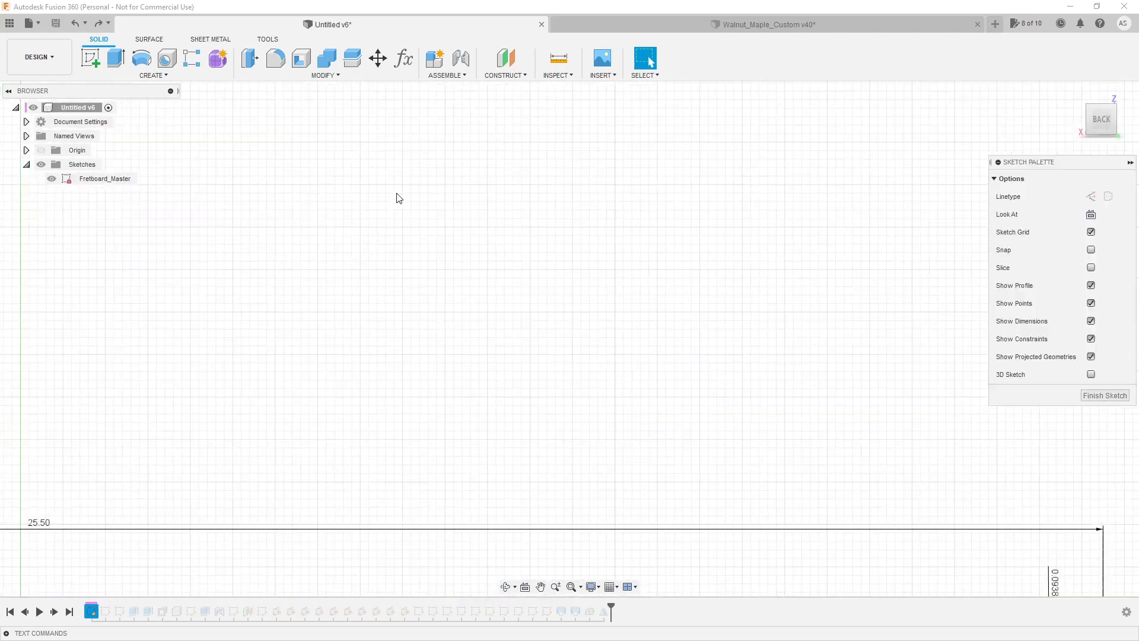
{"action": "left_click", "coordinate": [1104, 395]}
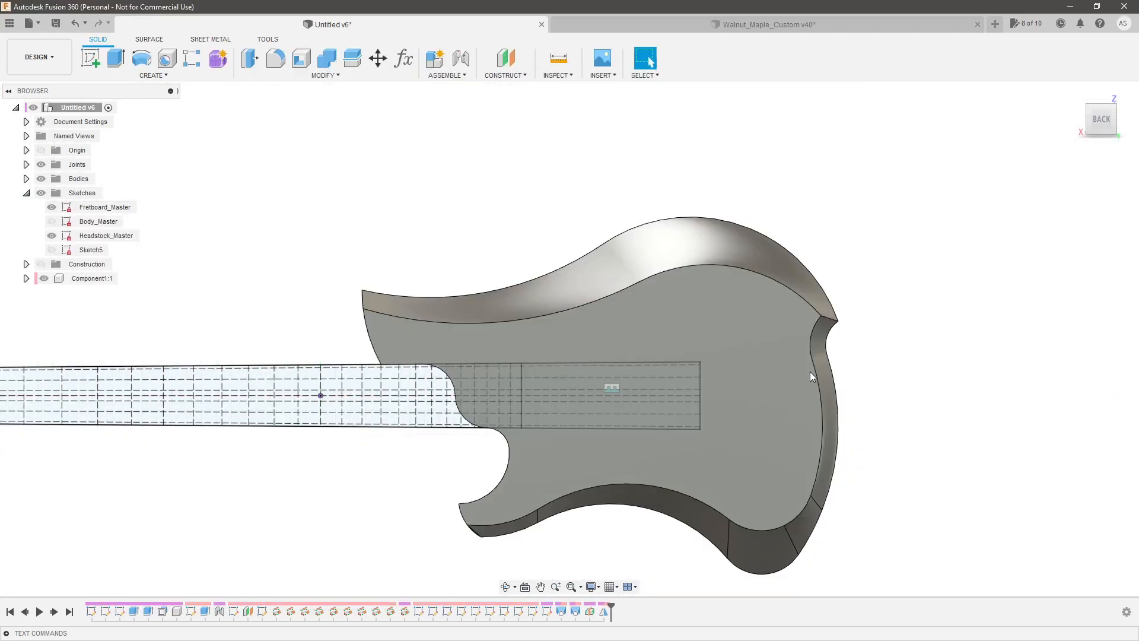
{"action": "scroll", "coordinate": [411, 369], "scroll_direction": "up", "scroll_amount": 4}
{"action": "middle_click_drag", "start_coordinate": [410, 370], "coordinate": [407, 369], "text": "shift"}
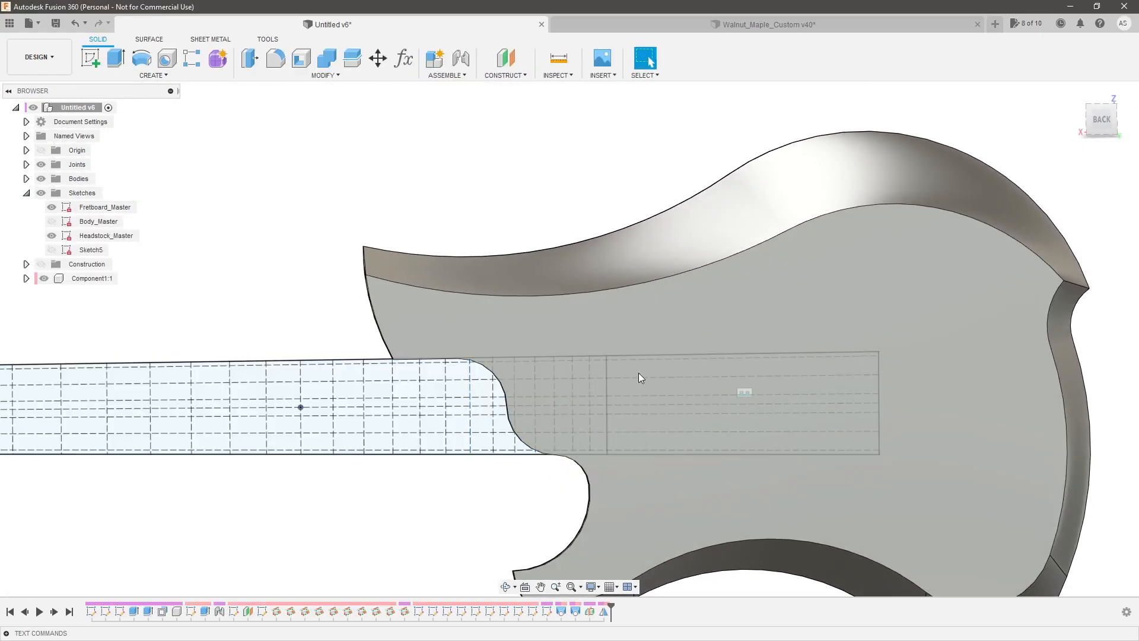
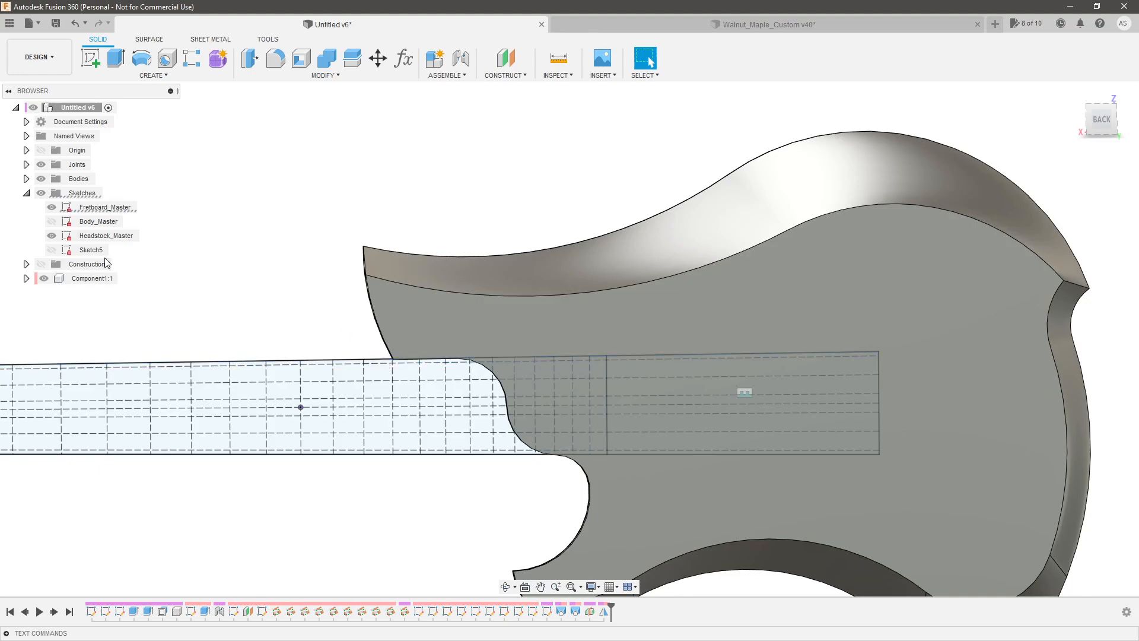
Convert the fret line at the horn's inner corner in the Fretboard_Master sketch from construction to a regular line.
{"action": "double_click", "coordinate": [102, 211]}
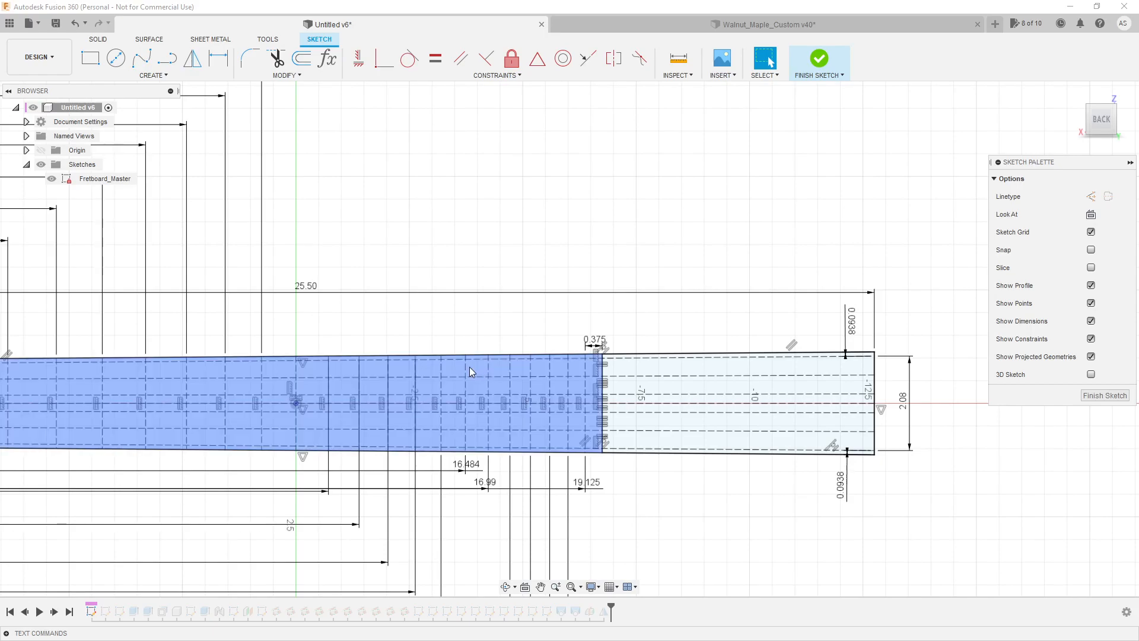
{"action": "left_click", "coordinate": [388, 380]}
{"action": "scroll", "coordinate": [351, 404], "scroll_direction": "up", "scroll_amount": 2}
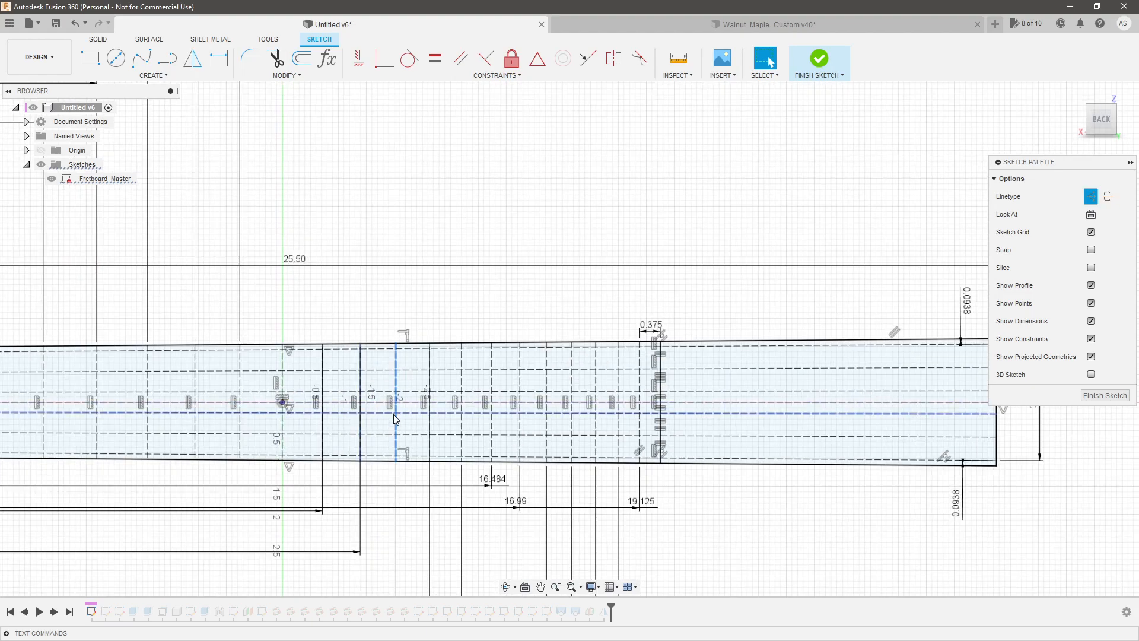
{"action": "scroll", "coordinate": [385, 417], "scroll_direction": "up", "scroll_amount": 1}
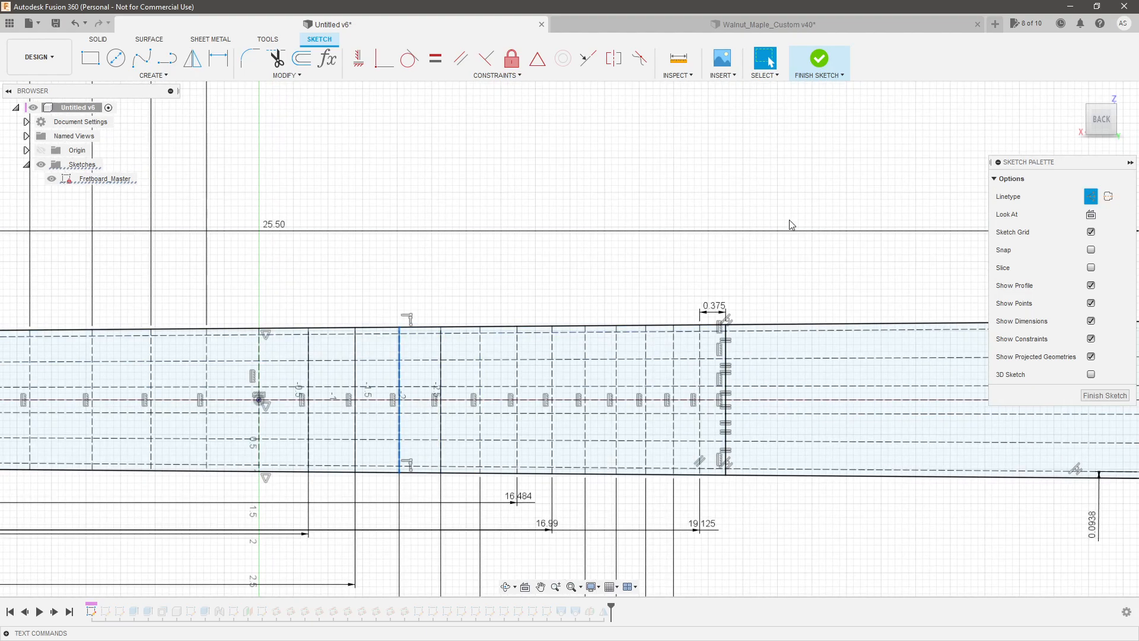
{"action": "left_click", "coordinate": [1092, 196]}
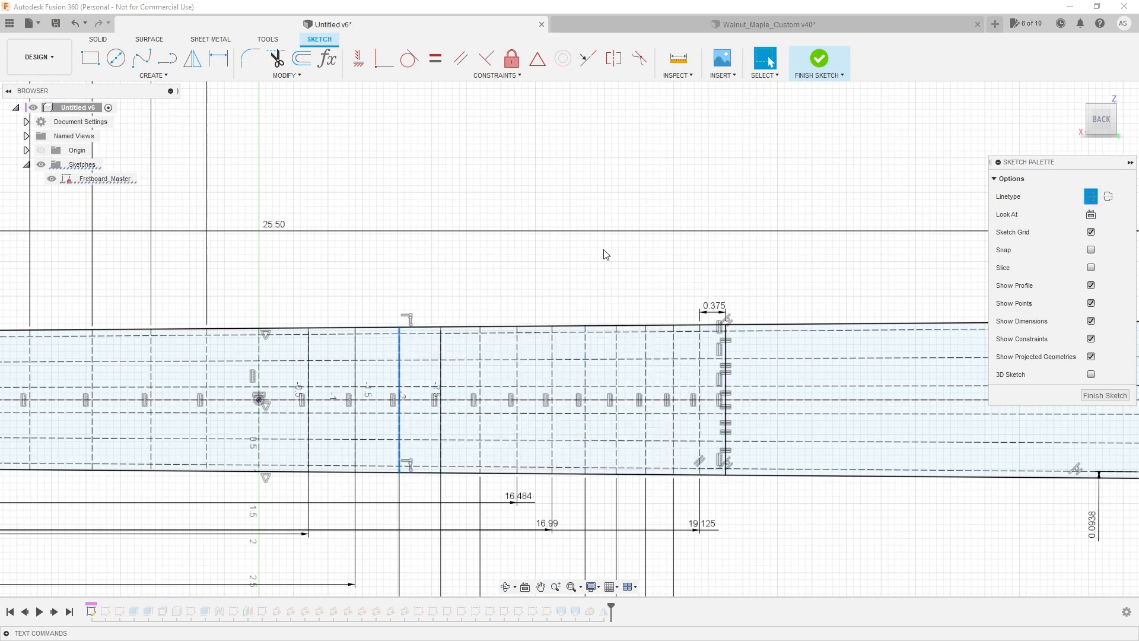
{"action": "scroll", "coordinate": [546, 348], "scroll_direction": "down", "scroll_amount": 5}
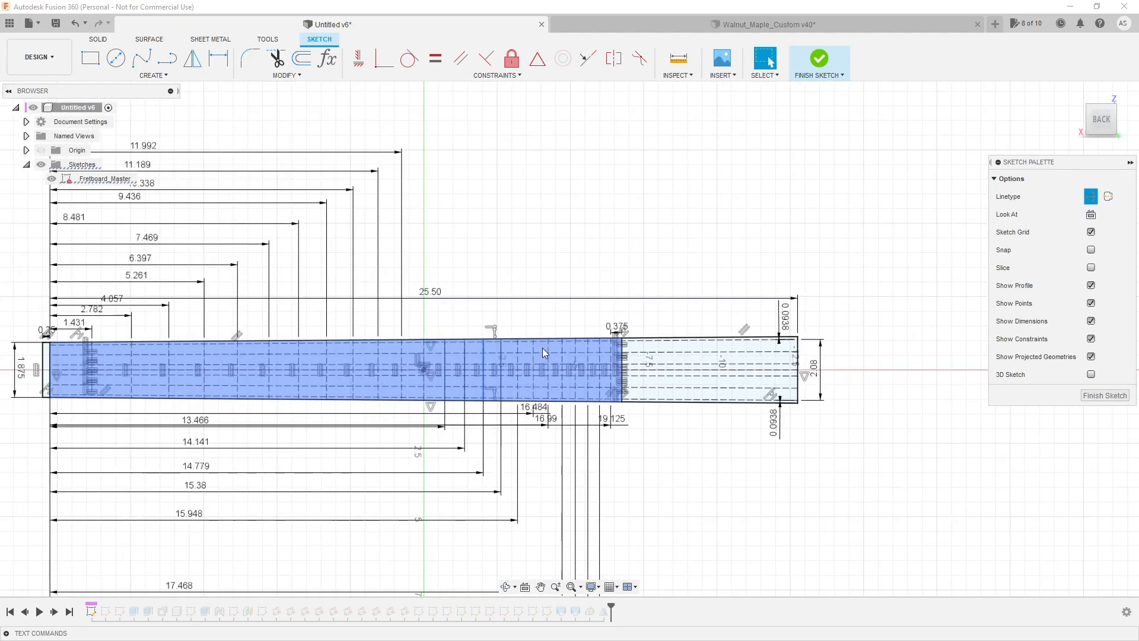
{"action": "scroll", "coordinate": [542, 349], "scroll_direction": "up", "scroll_amount": 2}
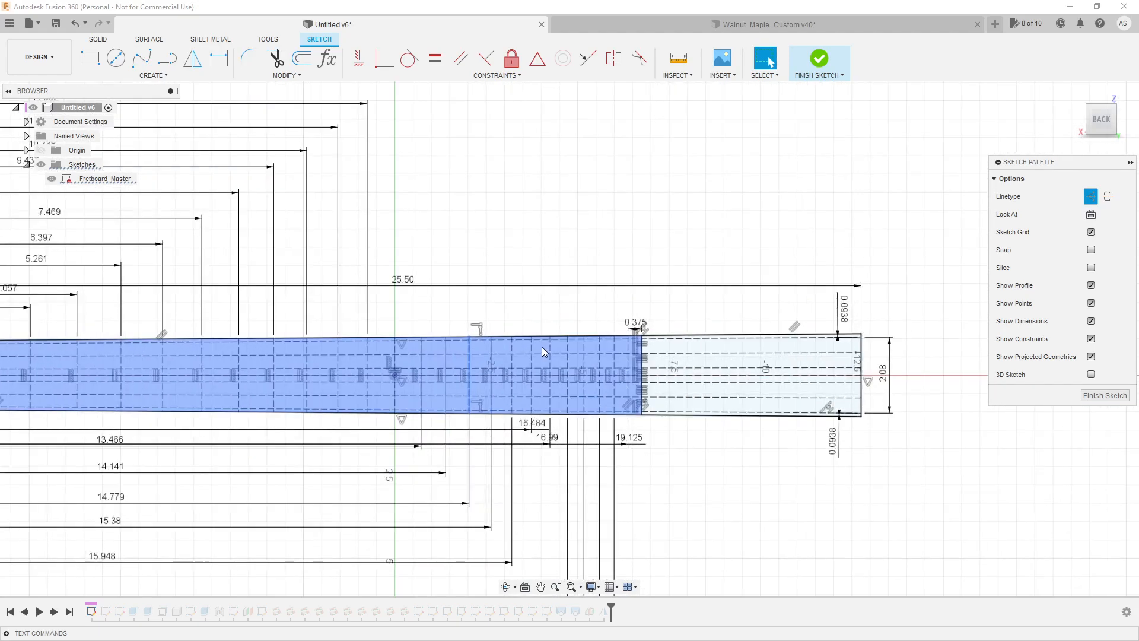
{"action": "scroll", "coordinate": [542, 346], "scroll_direction": "up", "scroll_amount": 3}
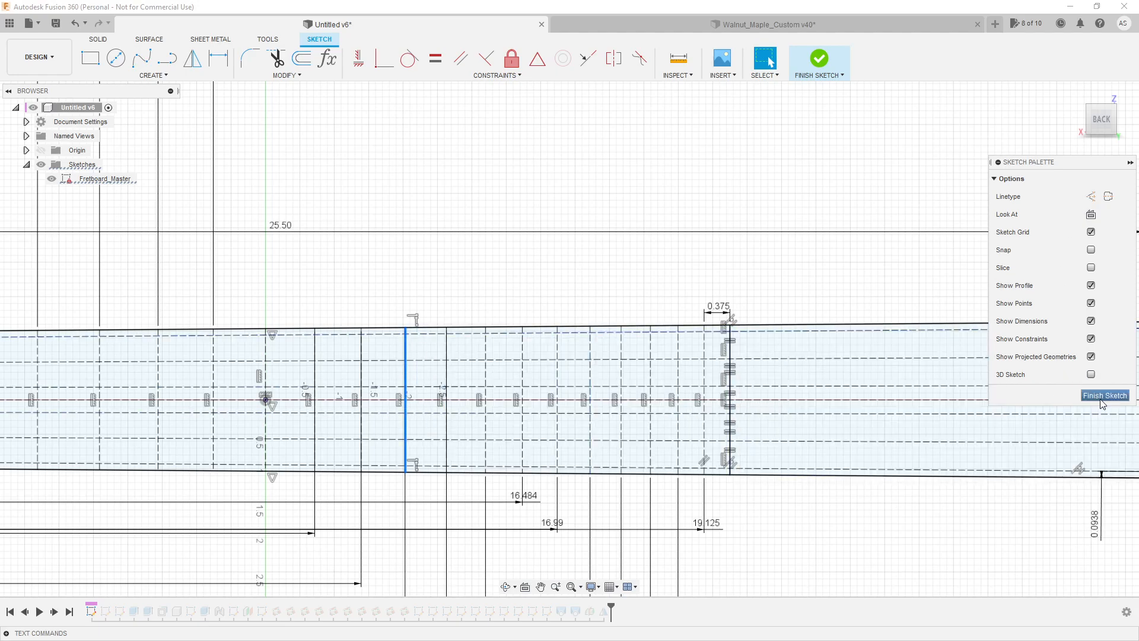
{"action": "left_click", "coordinate": [1102, 398]}
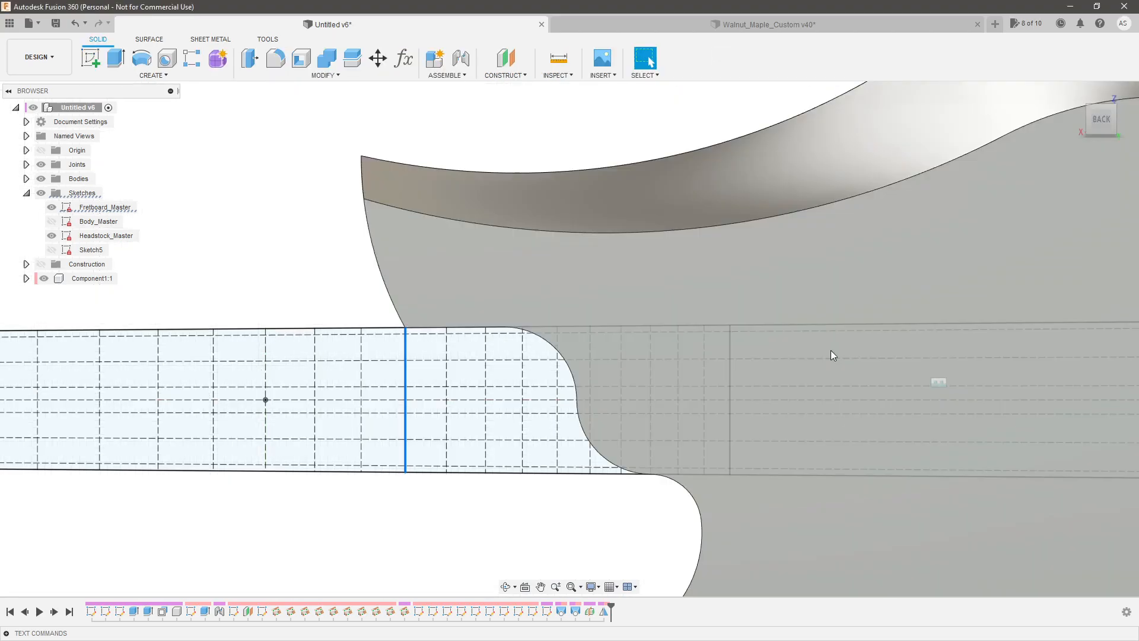
Try to extrude the fretboard profile between the solid fret line and the fretboard end as a Join up to the neck pocket face, and undo it.
{"action": "scroll", "coordinate": [669, 308], "scroll_direction": "down", "scroll_amount": 3}
{"action": "scroll", "coordinate": [598, 415], "scroll_direction": "up", "scroll_amount": 3}
{"action": "mouse_move", "coordinate": [599, 416]}
{"action": "middle_mouse_down", "text": "shift"}
{"action": "mouse_move", "coordinate": [646, 379]}
{"action": "mouse_move", "coordinate": [610, 369]}
{"action": "mouse_move", "coordinate": [620, 461]}
{"action": "middle_mouse_up", "text": "shift"}
{"action": "left_click", "coordinate": [525, 402]}
{"action": "mouse_move", "coordinate": [568, 420]}
{"action": "middle_mouse_down", "text": "shift"}
{"action": "mouse_move", "coordinate": [679, 401]}
{"action": "mouse_move", "coordinate": [686, 420]}
{"action": "mouse_move", "coordinate": [642, 379]}
{"action": "mouse_move", "coordinate": [644, 313]}
{"action": "mouse_move", "coordinate": [655, 305]}
{"action": "mouse_move", "coordinate": [702, 351]}
{"action": "mouse_move", "coordinate": [706, 317]}
{"action": "mouse_move", "coordinate": [781, 356]}
{"action": "mouse_move", "coordinate": [758, 330]}
{"action": "mouse_move", "coordinate": [781, 341]}
{"action": "mouse_move", "coordinate": [659, 287]}
{"action": "mouse_move", "coordinate": [625, 294]}
{"action": "mouse_move", "coordinate": [630, 251]}
{"action": "mouse_move", "coordinate": [572, 366]}
{"action": "middle_mouse_up", "text": "shift"}
{"action": "scroll", "coordinate": [659, 363], "scroll_direction": "up", "scroll_amount": 3}
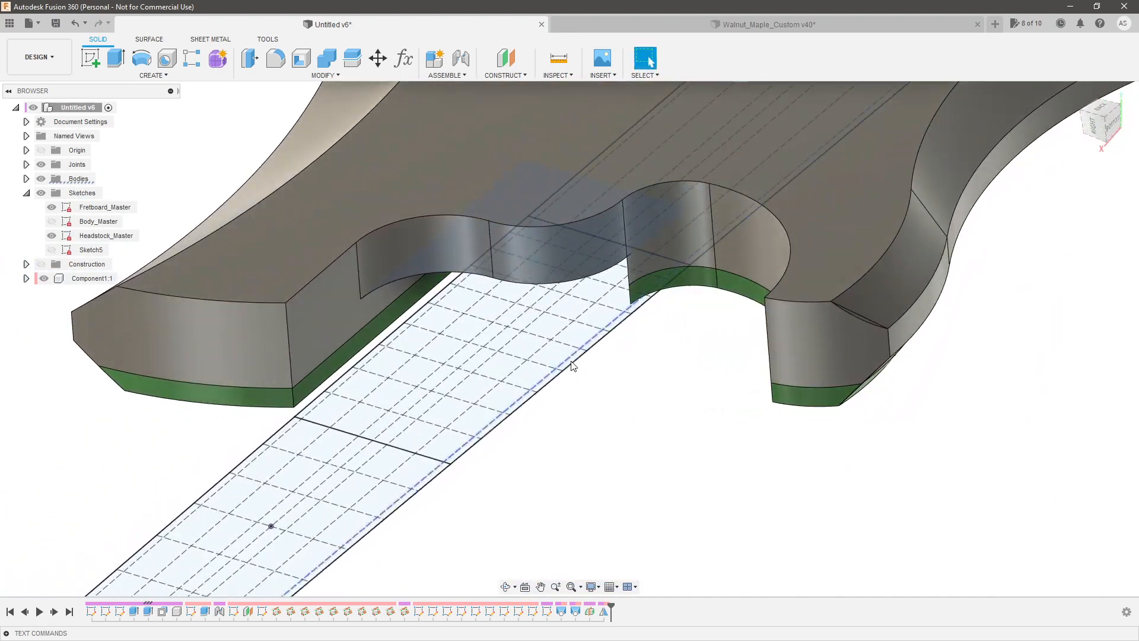
{"action": "left_click", "coordinate": [525, 376]}
{"action": "key", "text": "e"}
{"action": "left_click_drag", "start_coordinate": [492, 327], "coordinate": [489, 316]}
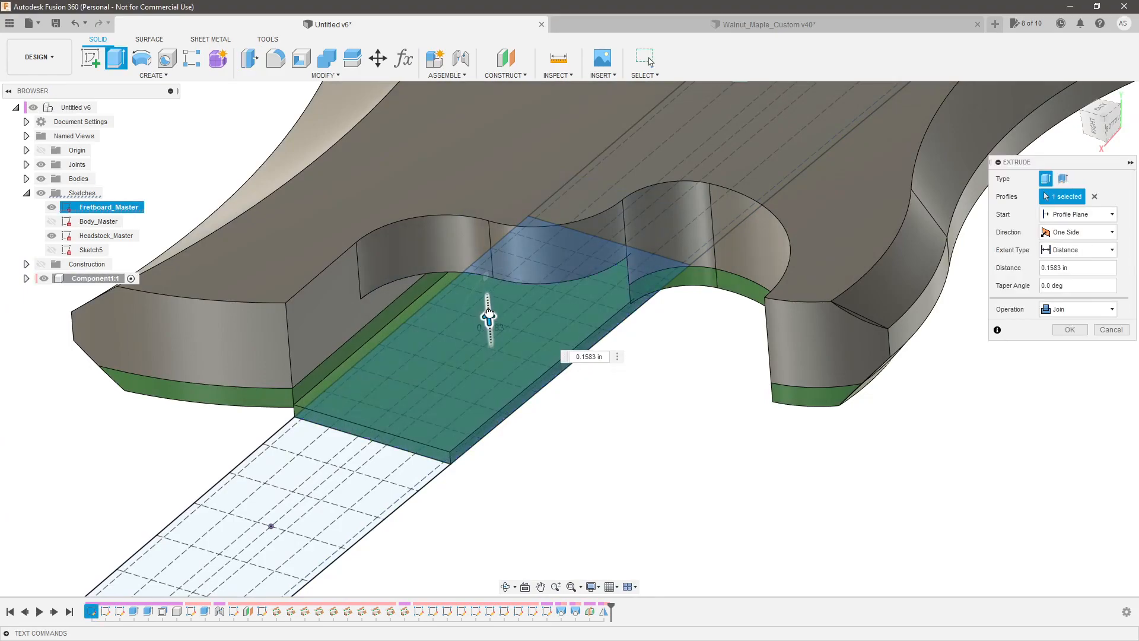
{"action": "left_click", "coordinate": [1068, 279]}
{"action": "middle_click_drag", "start_coordinate": [582, 332], "coordinate": [651, 467], "text": "shift"}
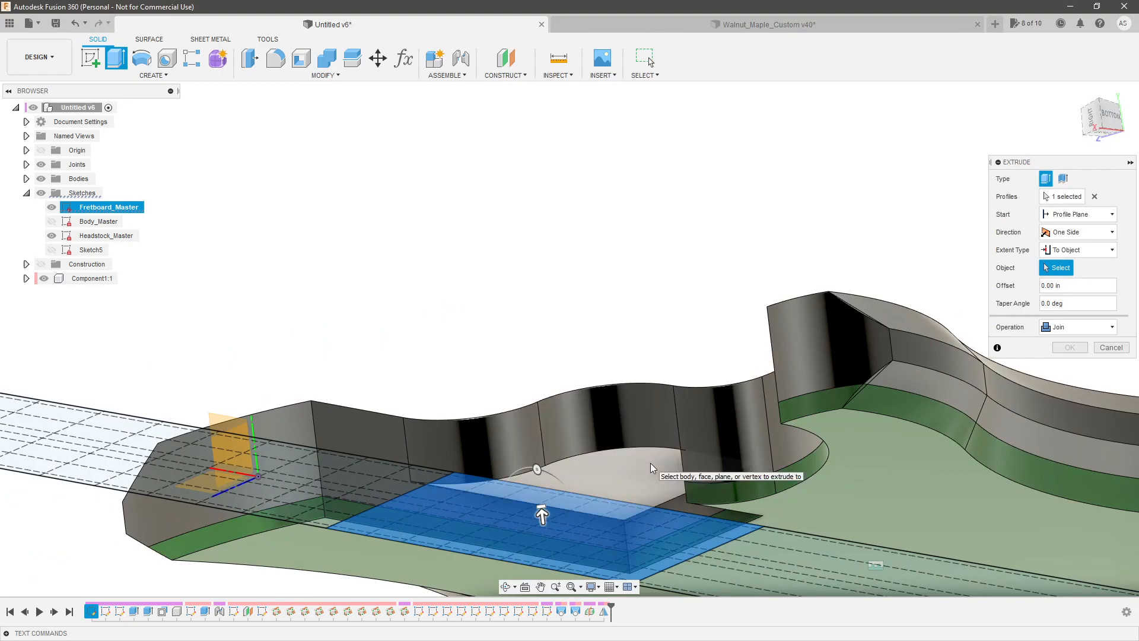
{"action": "left_click", "coordinate": [651, 467]}
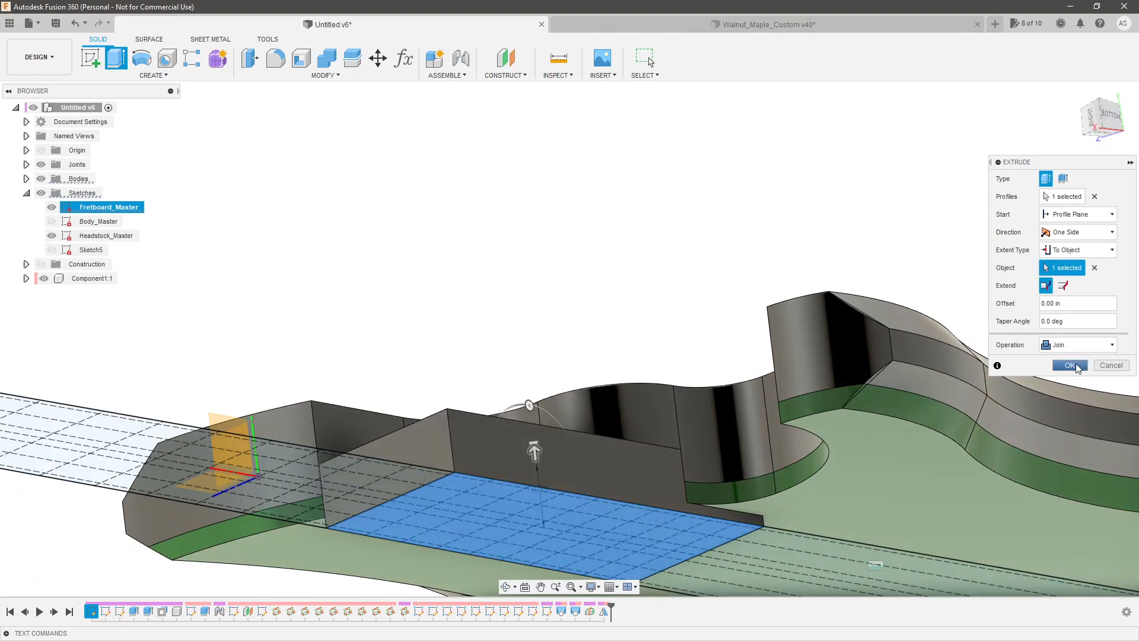
{"action": "left_click", "coordinate": [1077, 366]}
{"action": "middle_click_drag", "start_coordinate": [891, 325], "coordinate": [551, 354], "text": "shift"}
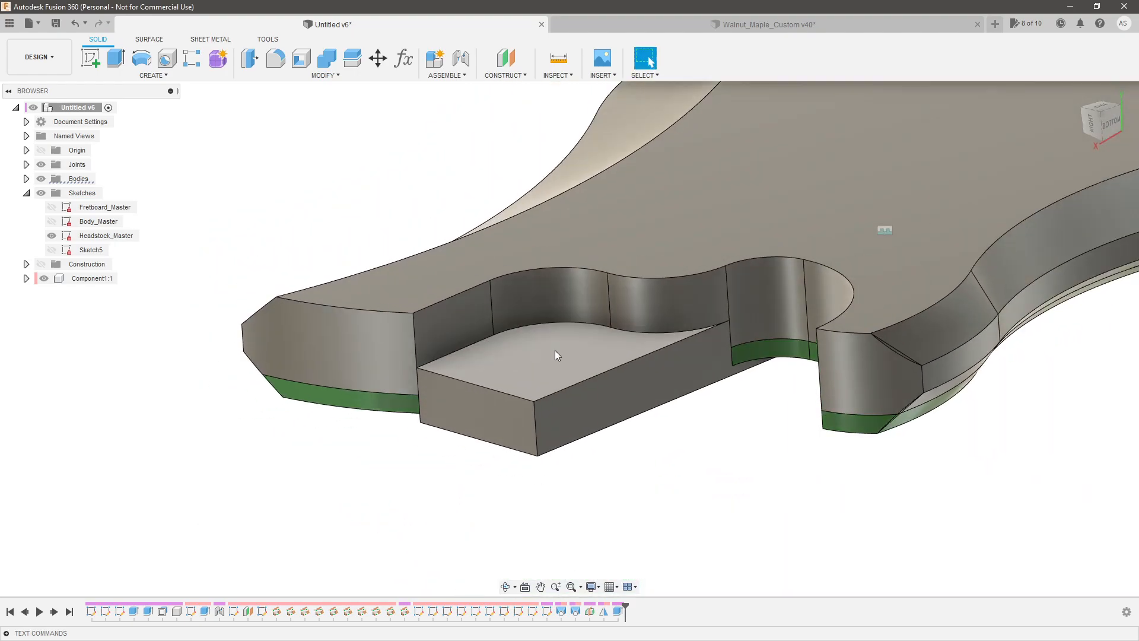
{"action": "key", "text": "ctrl+z"}
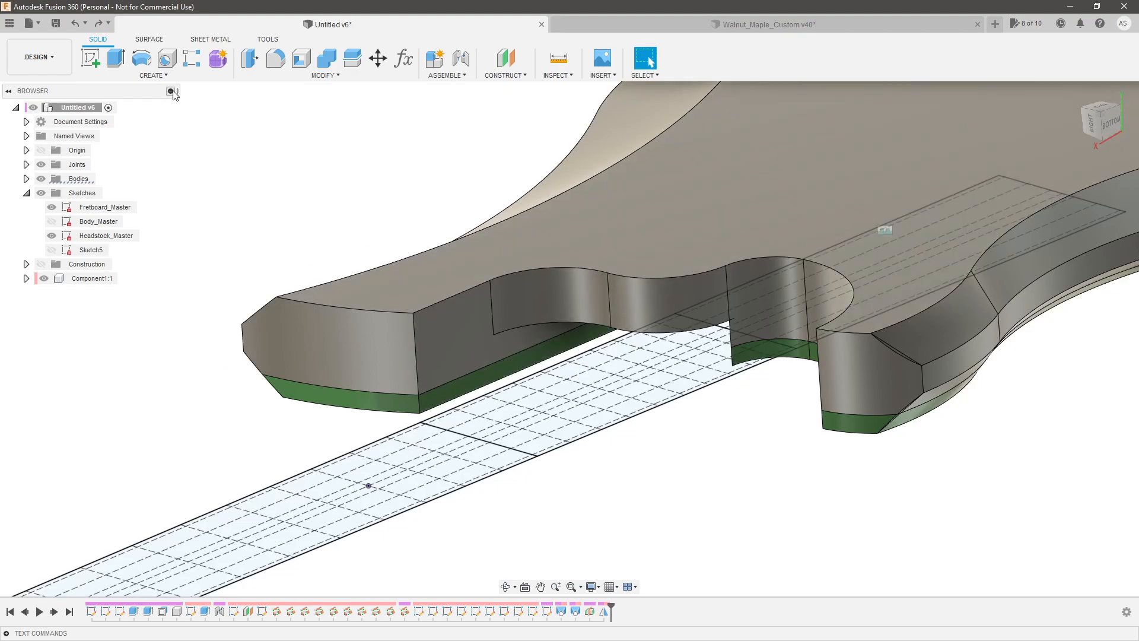
Create and activate a new internal standard component named Neck.
{"action": "left_click", "coordinate": [673, 243]}
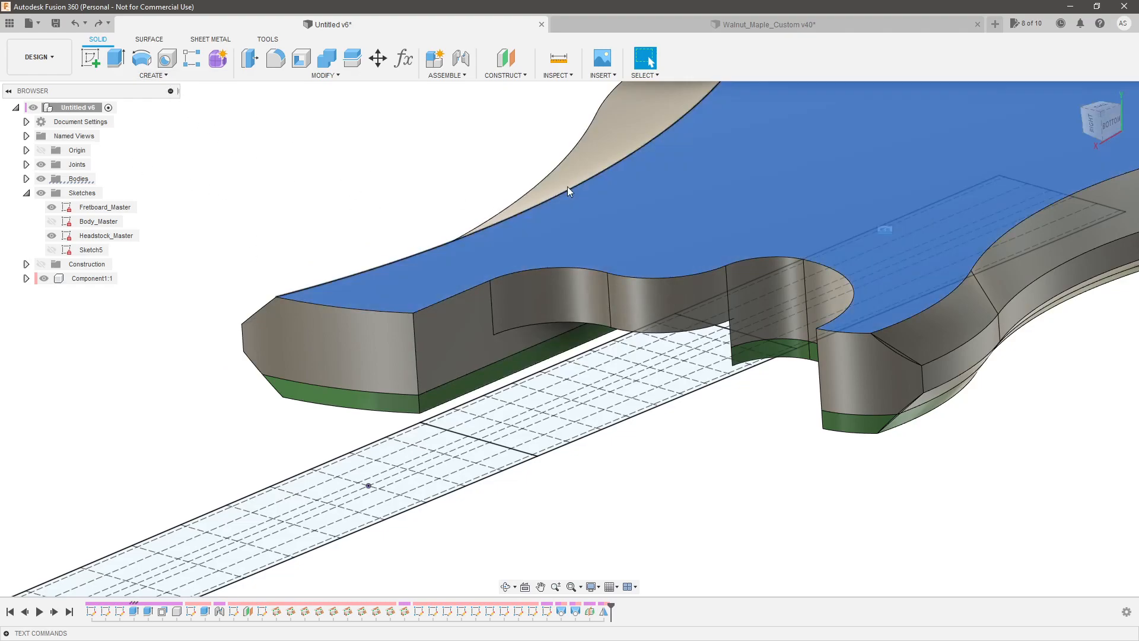
{"action": "left_click", "coordinate": [271, 149]}
{"action": "left_click", "coordinate": [155, 73]}
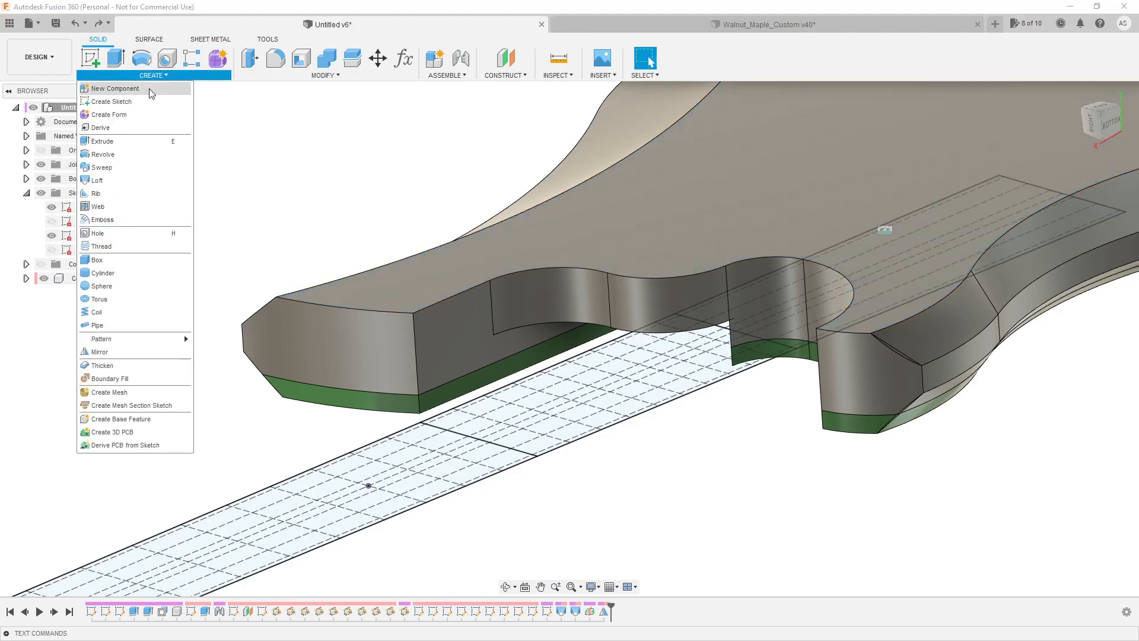
{"action": "left_click", "coordinate": [153, 89]}
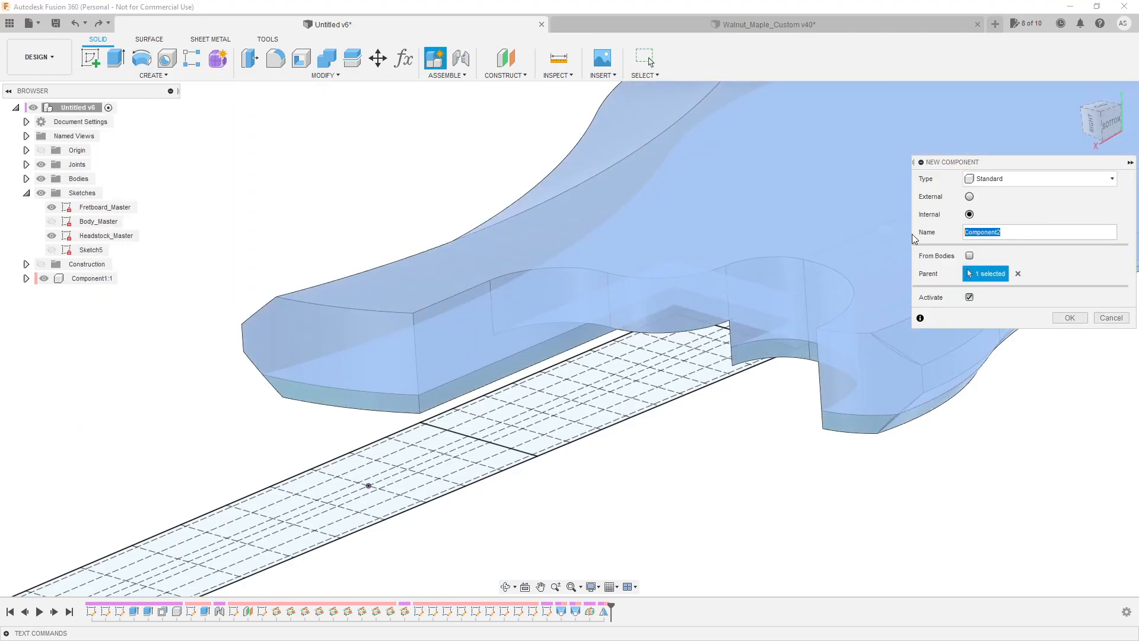
{"action": "key", "text": "Return"}
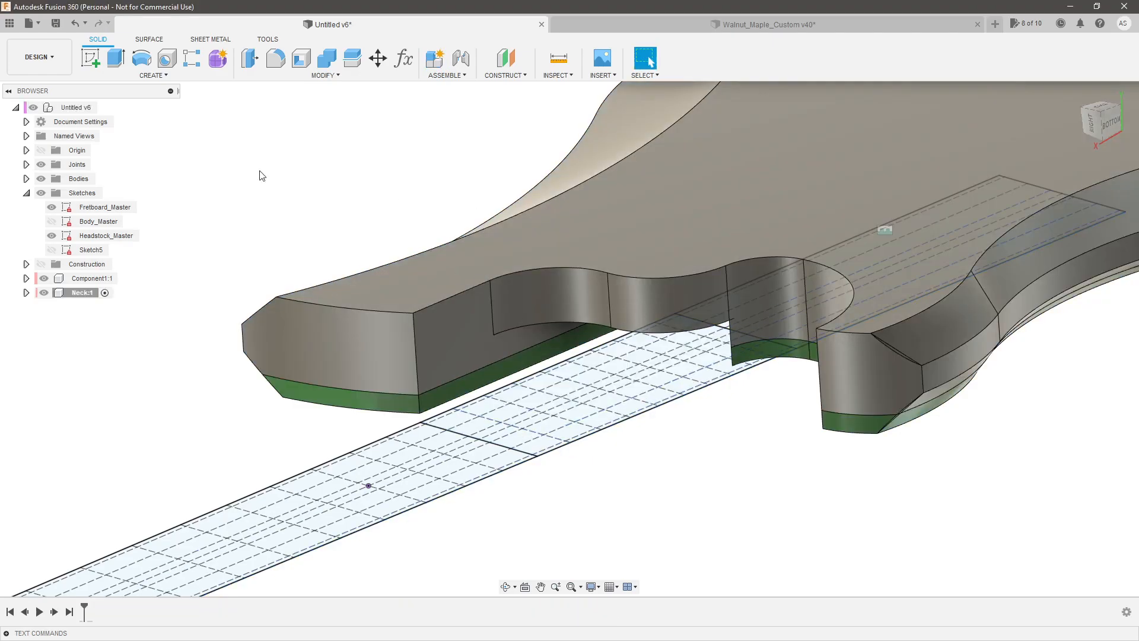
{"action": "left_click", "coordinate": [539, 443]}
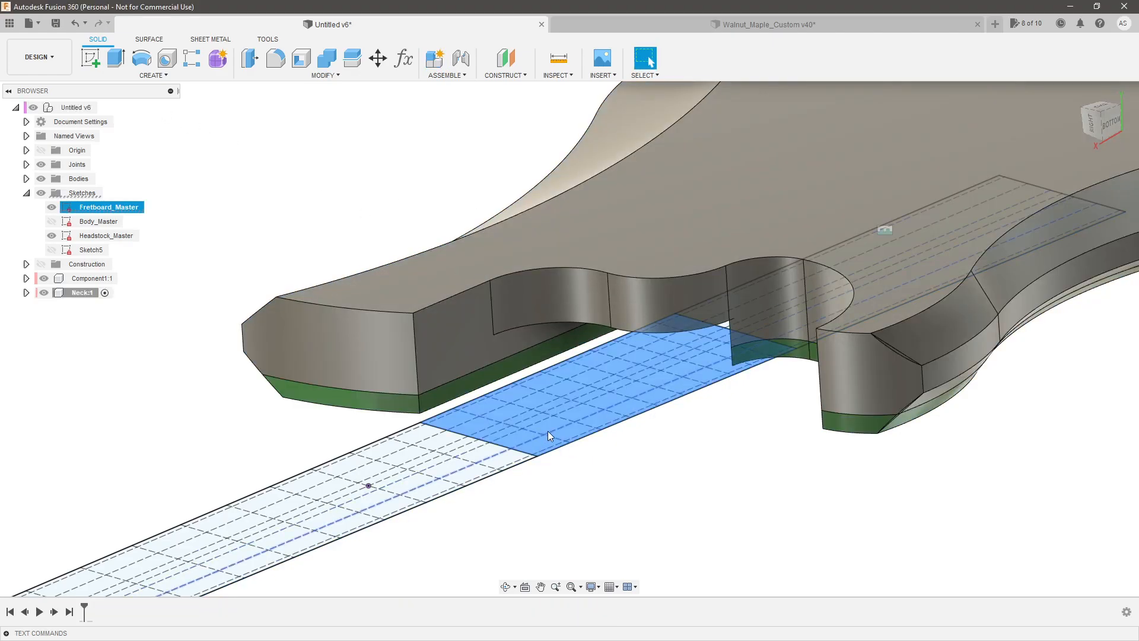
{"action": "key", "text": "e"}
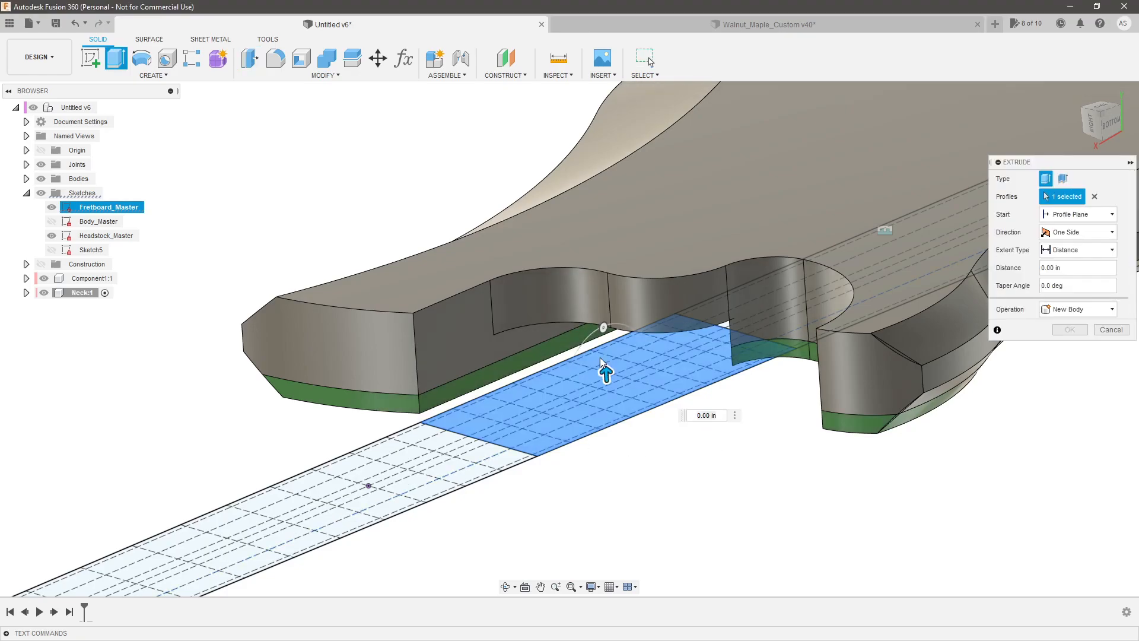
{"action": "left_click", "coordinate": [610, 382]}
{"action": "key", "text": "Escape"}
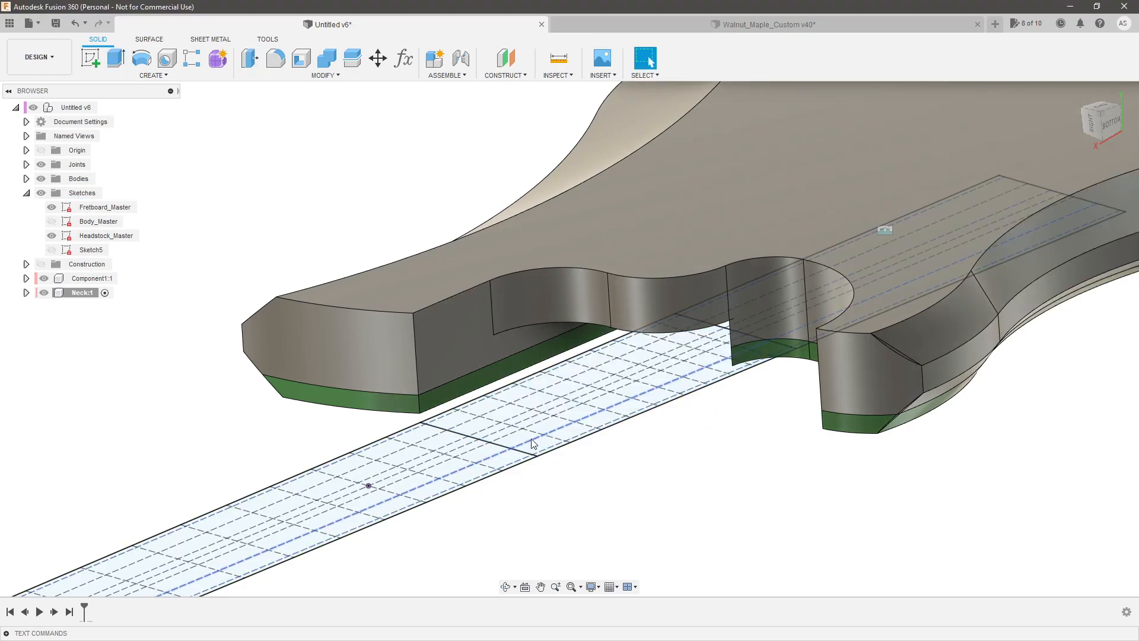
Extrude the fretboard profile between the solid fret line and the fretboard end as a new body in Neck, up to the neck pocket face.
{"action": "key", "text": "q"}
{"action": "left_click", "coordinate": [521, 438]}
{"action": "left_click_drag", "start_coordinate": [608, 374], "coordinate": [605, 355]}
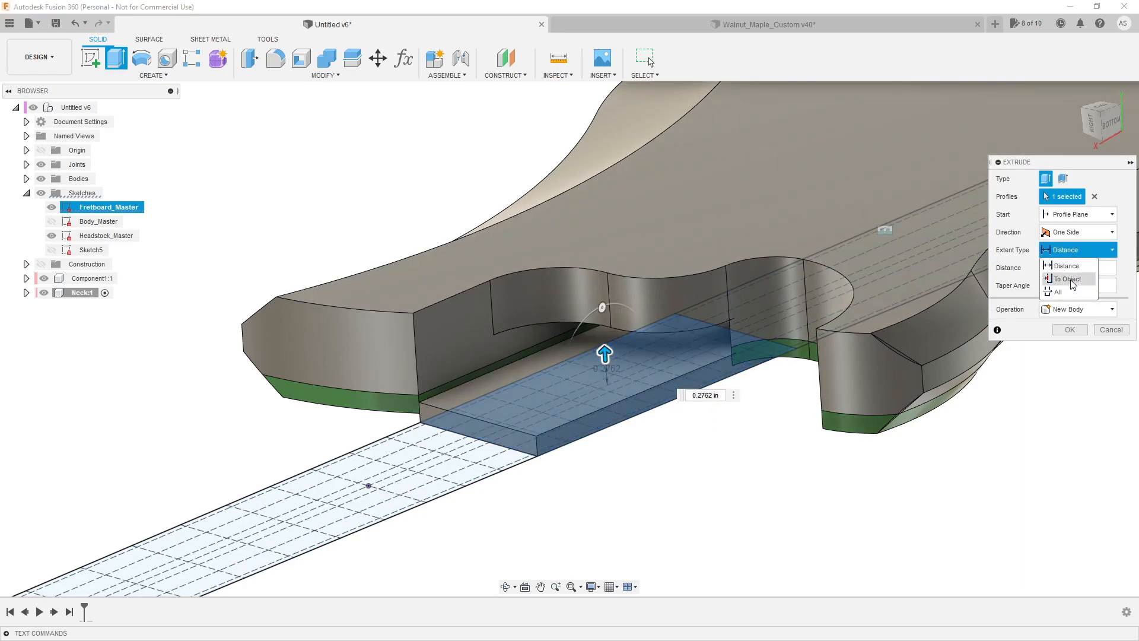
{"action": "left_click", "coordinate": [1071, 285]}
{"action": "middle_click_drag", "start_coordinate": [474, 261], "coordinate": [475, 119], "text": "shift"}
{"action": "scroll", "coordinate": [688, 345], "scroll_direction": "up", "scroll_amount": 2}
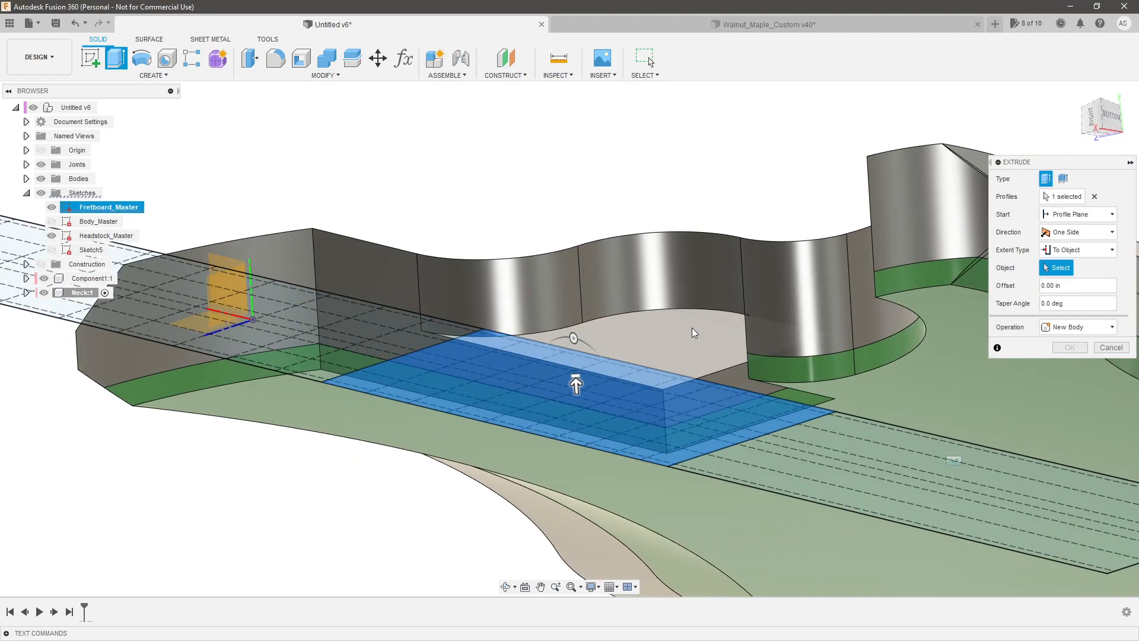
{"action": "left_click", "coordinate": [692, 332]}
{"action": "middle_click_drag", "start_coordinate": [763, 326], "coordinate": [982, 330], "text": "shift"}
{"action": "left_click", "coordinate": [1069, 365]}
{"action": "scroll", "coordinate": [795, 490], "scroll_direction": "down", "scroll_amount": 3}
{"action": "scroll", "coordinate": [667, 353], "scroll_direction": "up", "scroll_amount": 5}
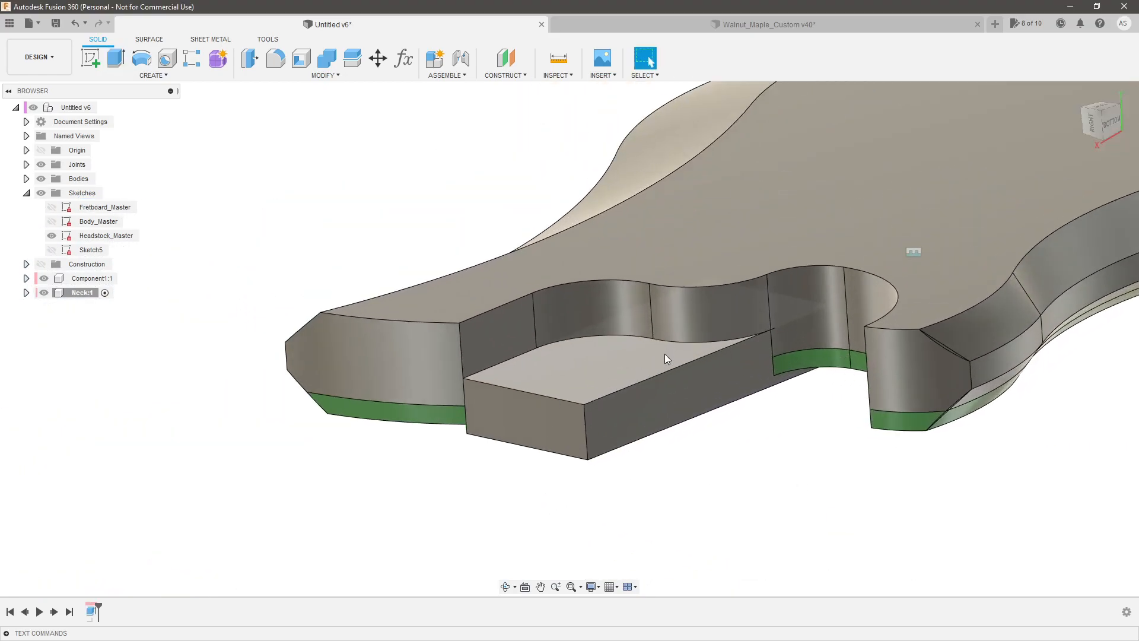
{"action": "mouse_move", "coordinate": [705, 411]}
{"action": "middle_mouse_down", "text": "shift"}
{"action": "mouse_move", "coordinate": [730, 412]}
{"action": "mouse_move", "coordinate": [720, 394]}
{"action": "mouse_move", "coordinate": [695, 412]}
{"action": "middle_mouse_up", "text": "shift"}
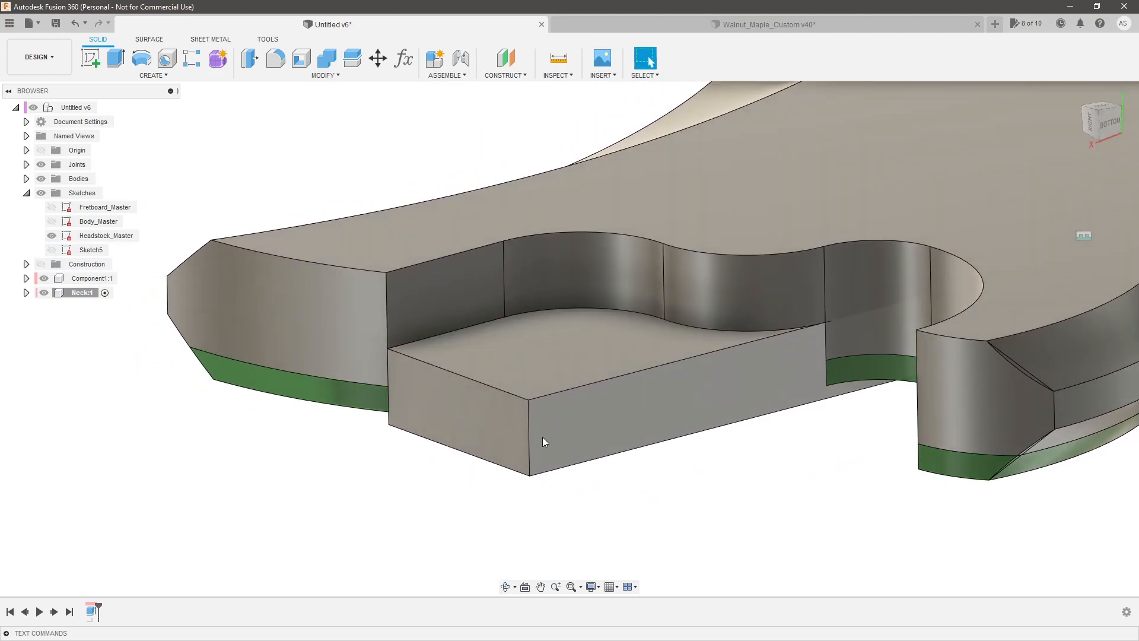
{"action": "scroll", "coordinate": [546, 423], "scroll_direction": "up", "scroll_amount": 1}
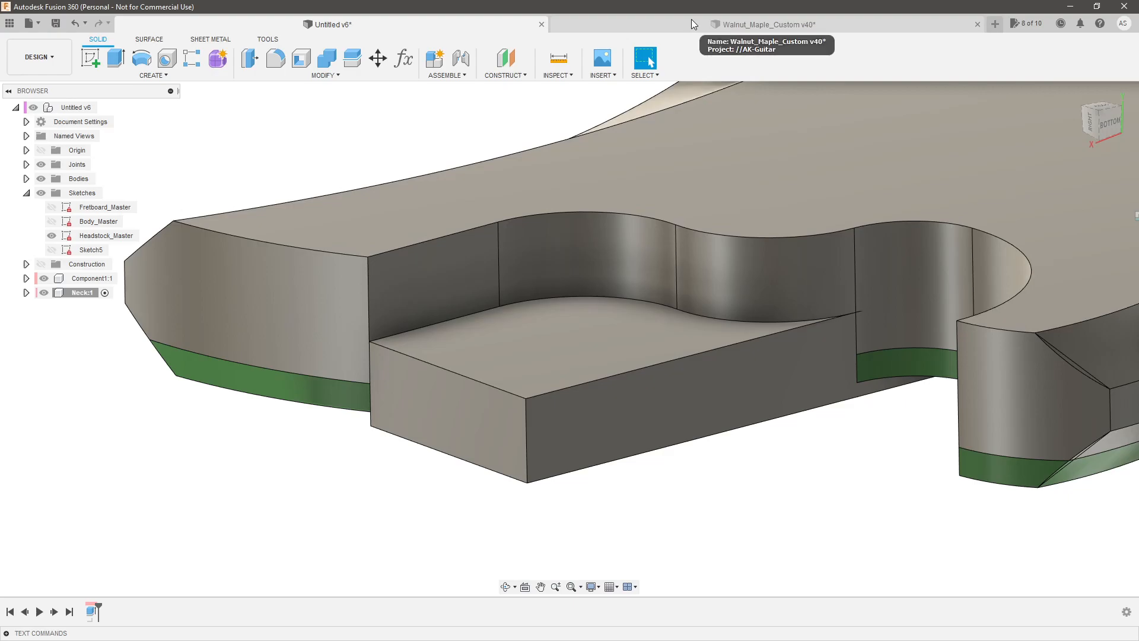
Examine the carved neck heel and its joint with the body in the Walnut_Maple_Custom document, and return to the Untitled design.
{"action": "left_click", "coordinate": [688, 28]}
{"action": "scroll", "coordinate": [681, 380], "scroll_direction": "down", "scroll_amount": 3}
{"action": "scroll", "coordinate": [578, 545], "scroll_direction": "up", "scroll_amount": 3}
{"action": "scroll", "coordinate": [808, 297], "scroll_direction": "up", "scroll_amount": 2}
{"action": "middle_click_drag", "start_coordinate": [875, 394], "coordinate": [862, 367], "text": "shift"}
{"action": "scroll", "coordinate": [827, 326], "scroll_direction": "up", "scroll_amount": 2}
{"action": "middle_click_drag", "start_coordinate": [828, 326], "coordinate": [799, 304], "text": "shift"}
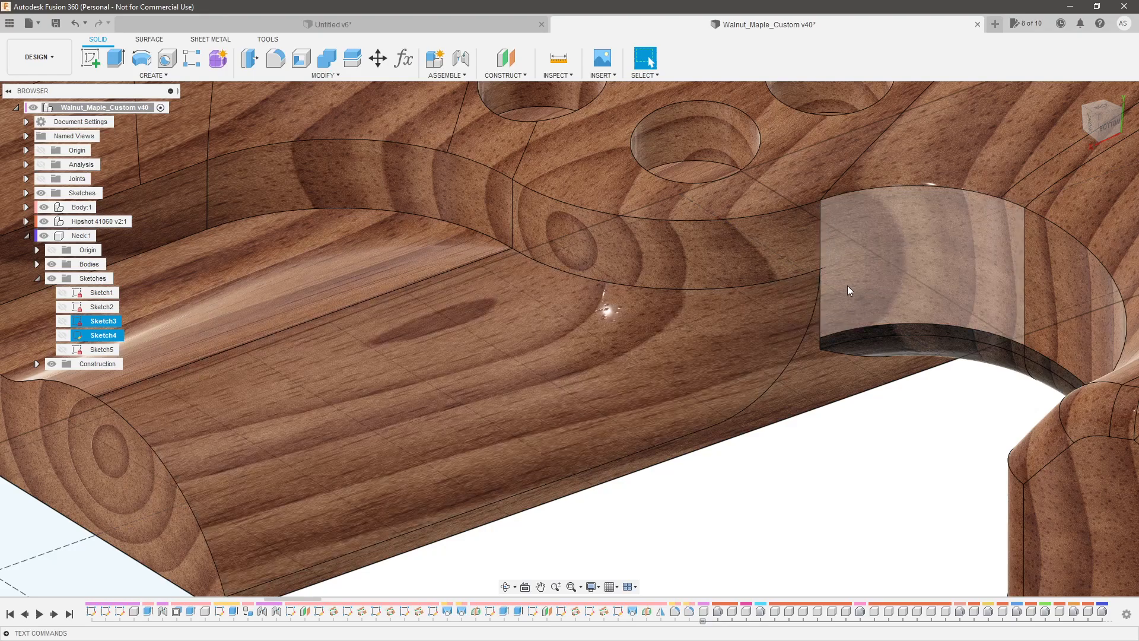
{"action": "scroll", "coordinate": [822, 324], "scroll_direction": "down", "scroll_amount": 2}
{"action": "middle_click_drag", "start_coordinate": [829, 322], "coordinate": [696, 404], "text": "shift"}
{"action": "middle_click_drag", "start_coordinate": [806, 341], "coordinate": [782, 305], "text": "shift"}
{"action": "scroll", "coordinate": [782, 305], "scroll_direction": "up", "scroll_amount": 3}
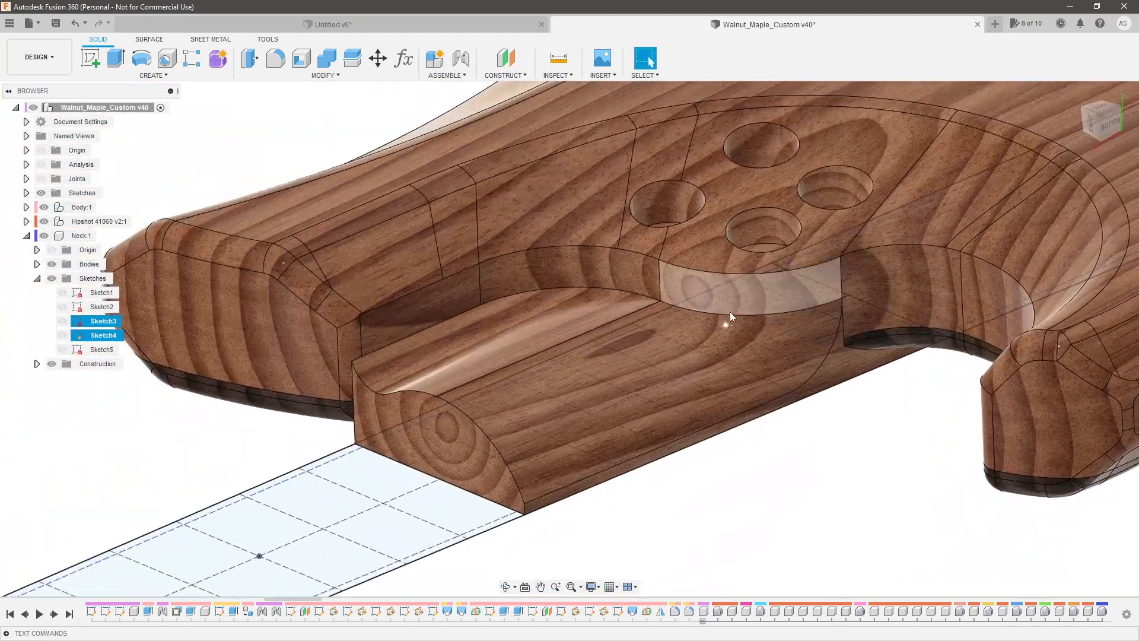
{"action": "left_click", "coordinate": [489, 30]}
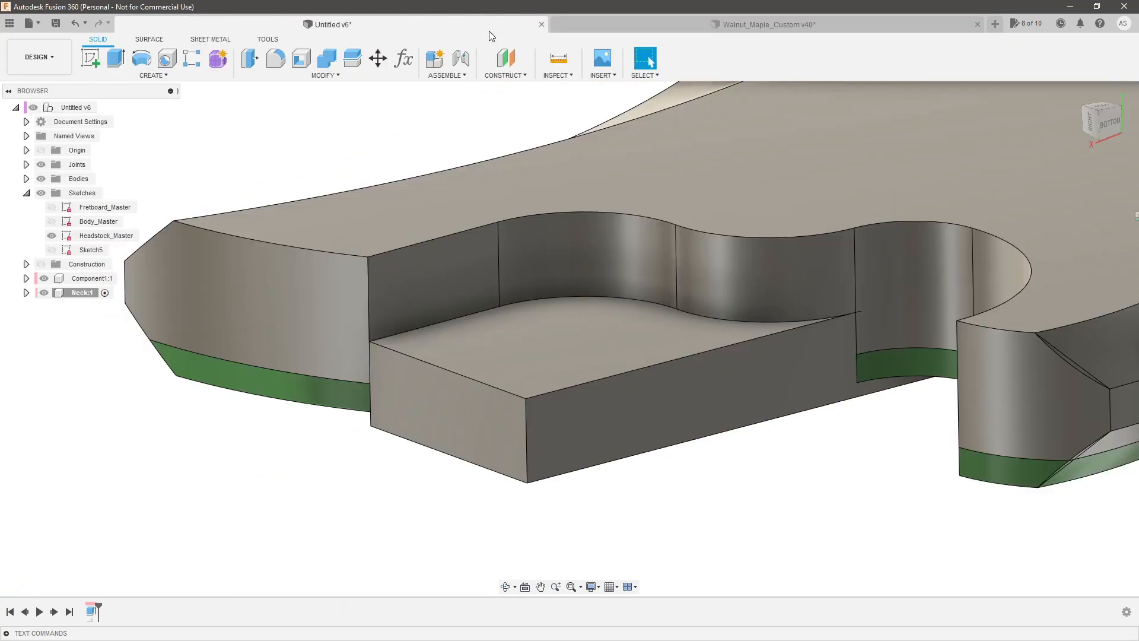
Show the Fretboard_Master sketch together with the neck heel block.
{"action": "middle_click_drag", "start_coordinate": [714, 472], "coordinate": [719, 469], "text": "shift"}
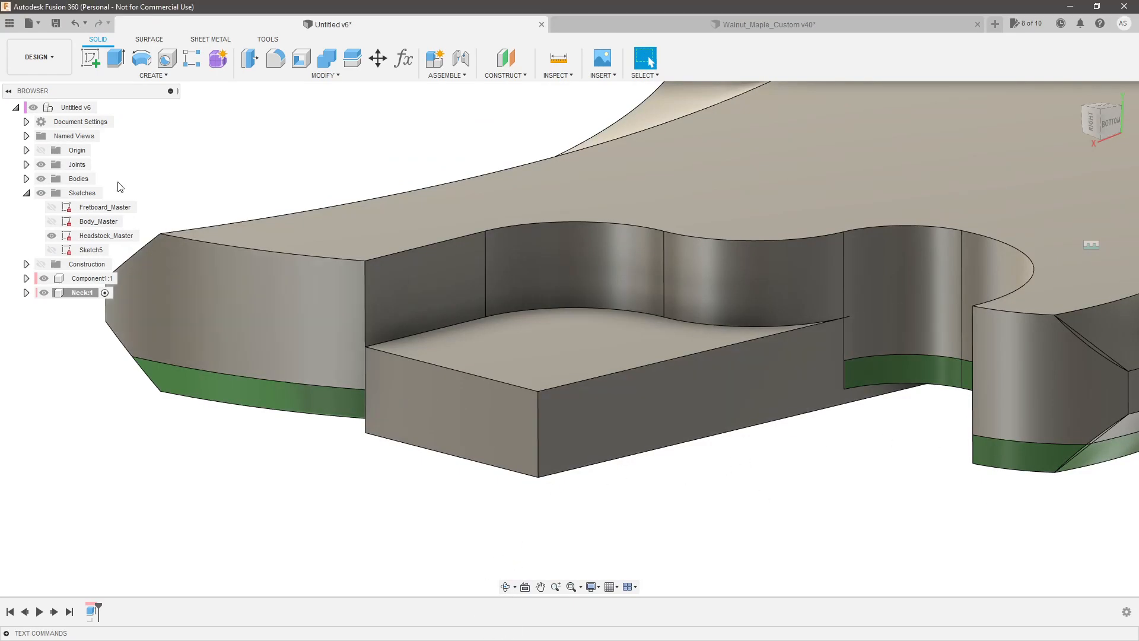
{"action": "middle_click_drag", "start_coordinate": [470, 387], "coordinate": [483, 398], "text": "shift"}
{"action": "scroll", "coordinate": [483, 399], "scroll_direction": "down", "scroll_amount": 3}
{"action": "left_click", "coordinate": [52, 207]}
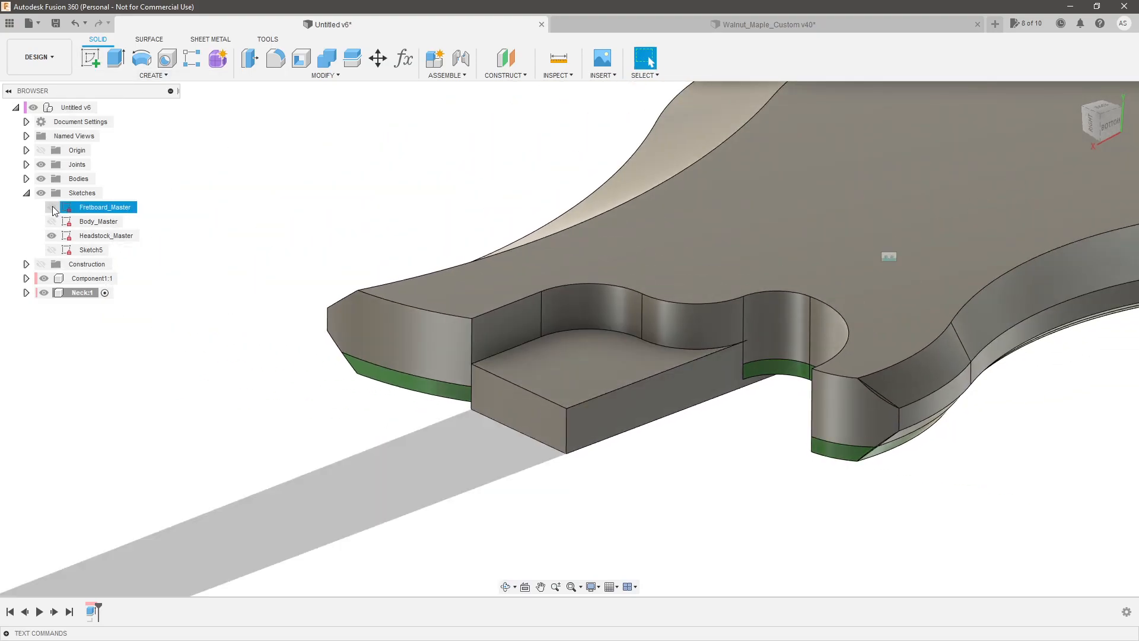
{"action": "scroll", "coordinate": [409, 408], "scroll_direction": "up", "scroll_amount": 3}
{"action": "middle_click_drag", "start_coordinate": [415, 407], "coordinate": [458, 405], "text": "shift"}
{"action": "scroll", "coordinate": [542, 414], "scroll_direction": "down", "scroll_amount": 3}
{"action": "scroll", "coordinate": [615, 389], "scroll_direction": "up", "scroll_amount": 4}
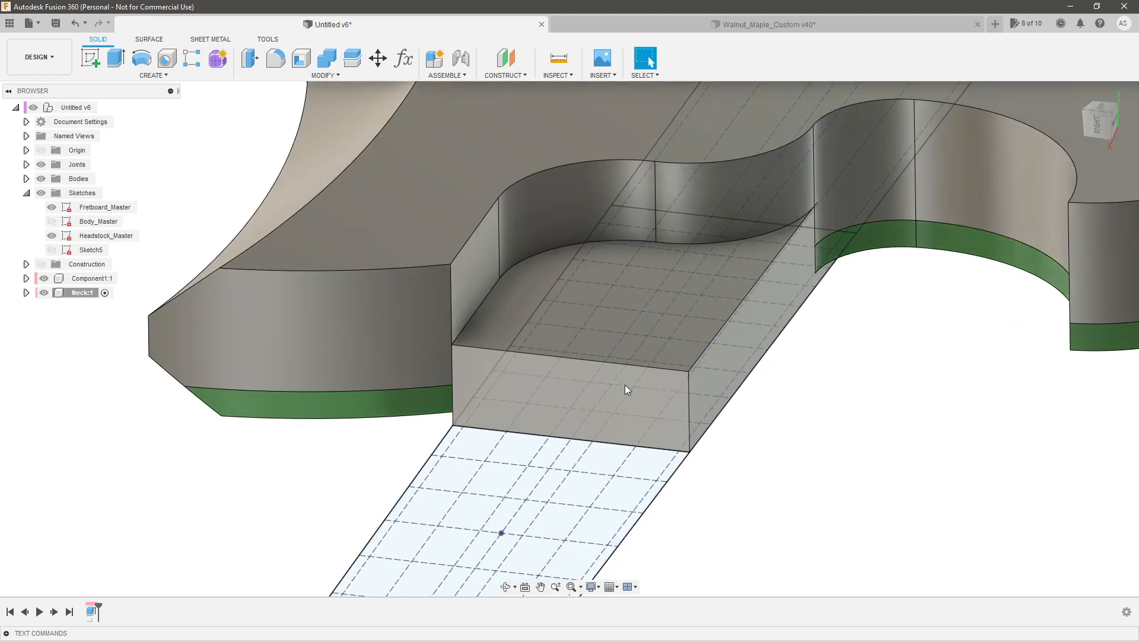
Start a new sketch on the end face of the neck heel block.
{"action": "left_click", "coordinate": [659, 376]}
{"action": "left_click", "coordinate": [95, 57]}
{"action": "mouse_move", "coordinate": [374, 260]}
{"action": "middle_mouse_down", "text": "shift"}
{"action": "mouse_move", "coordinate": [449, 295]}
{"action": "mouse_move", "coordinate": [358, 322]}
{"action": "middle_mouse_up", "text": "shift"}
{"action": "left_click", "coordinate": [1103, 122]}
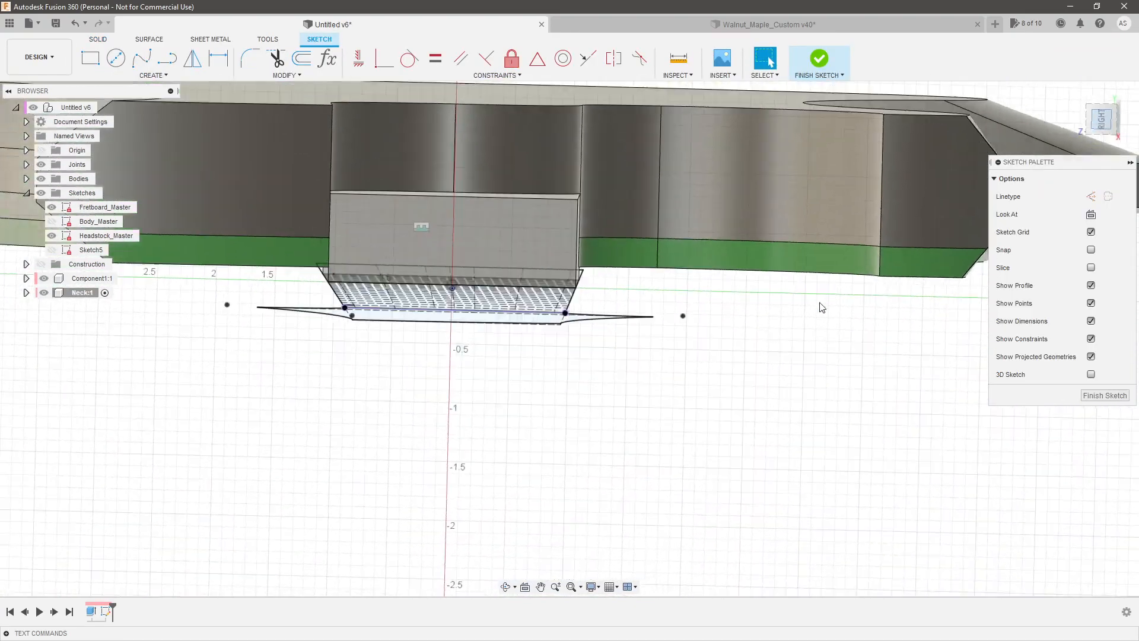
{"action": "scroll", "coordinate": [515, 315], "scroll_direction": "up", "scroll_amount": 5}
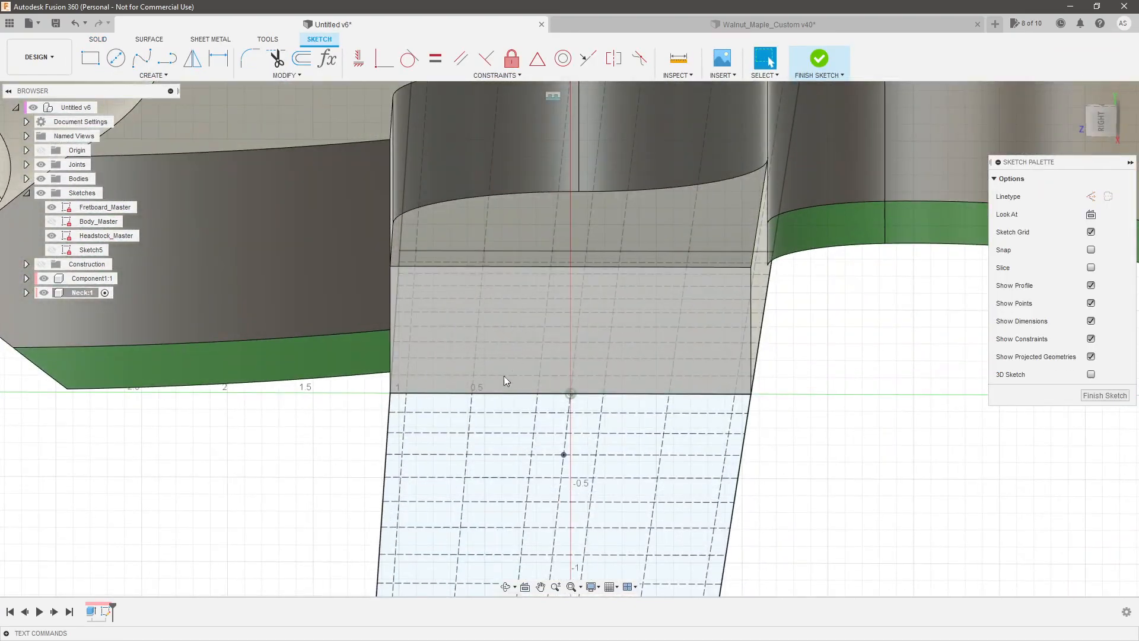
{"action": "left_click", "coordinate": [131, 76]}
{"action": "left_click", "coordinate": [216, 127]}
{"action": "middle_click_drag", "start_coordinate": [414, 351], "coordinate": [402, 361], "text": "shift"}
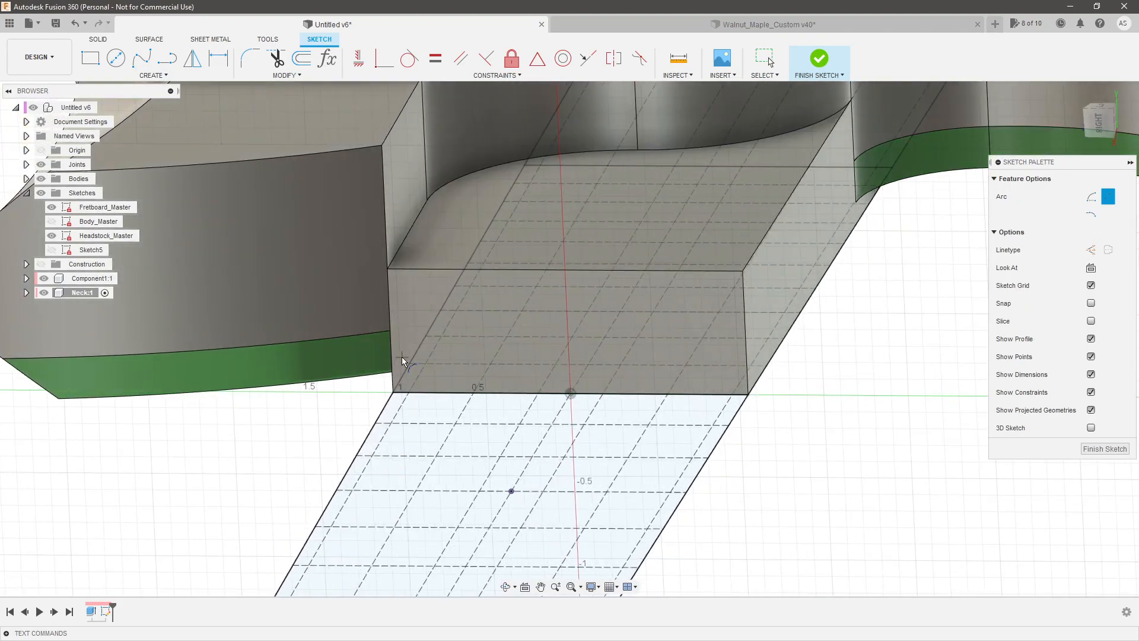
{"action": "key", "text": "Escape"}
Project the outline of the heel block's end face and draw a three-point arc across it between the two side edges.
{"action": "left_click", "coordinate": [408, 318]}
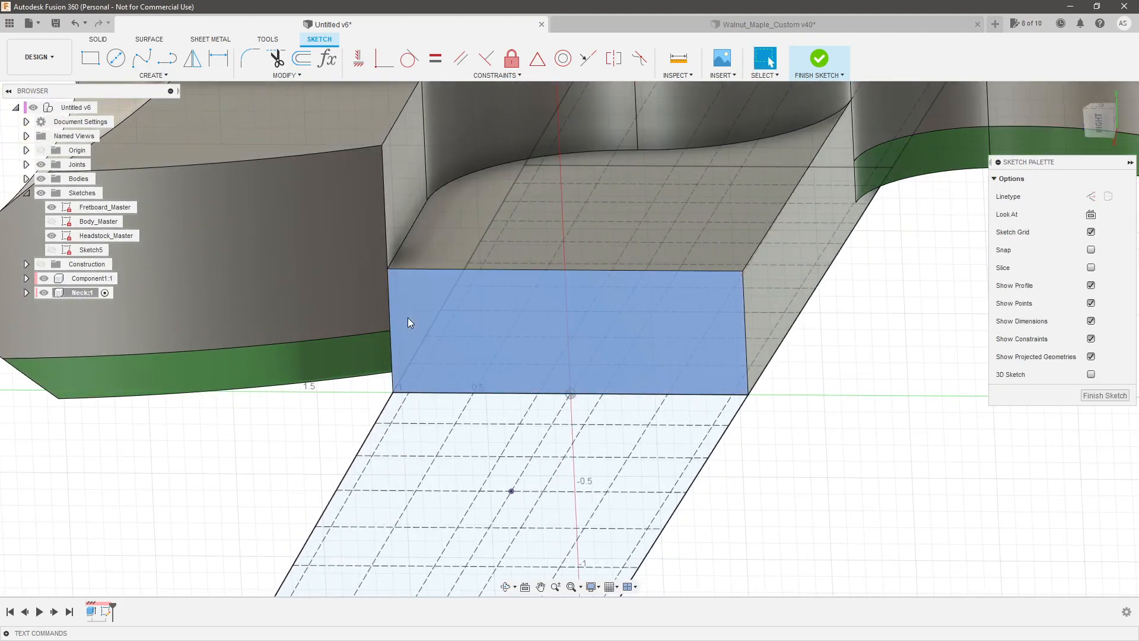
{"action": "left_click", "coordinate": [167, 77]}
{"action": "left_click", "coordinate": [207, 129]}
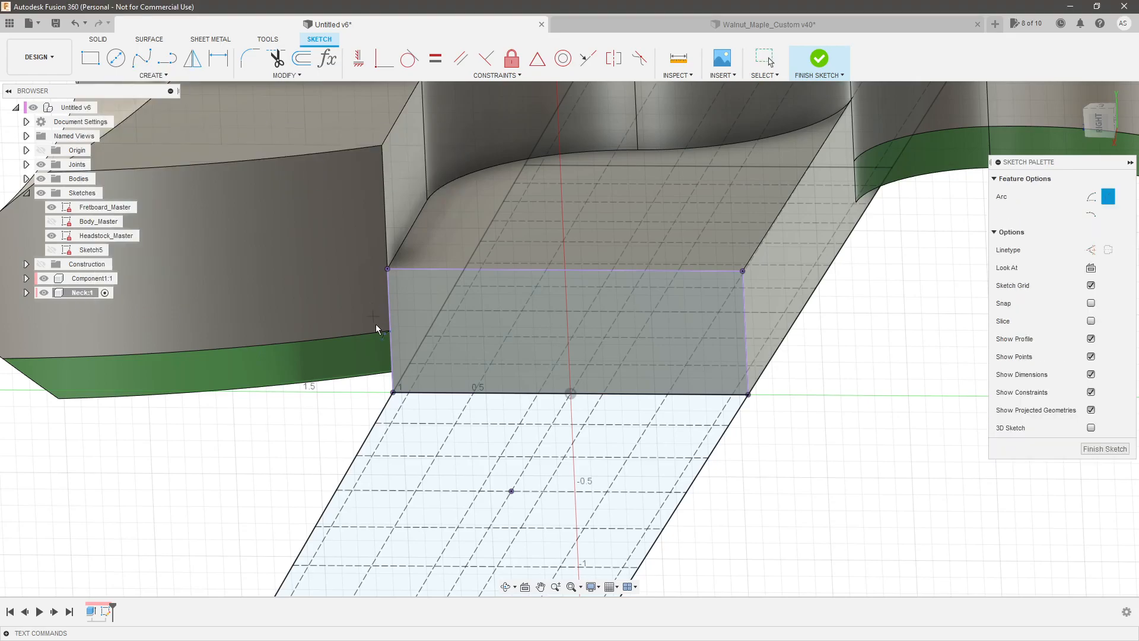
{"action": "left_click", "coordinate": [391, 358]}
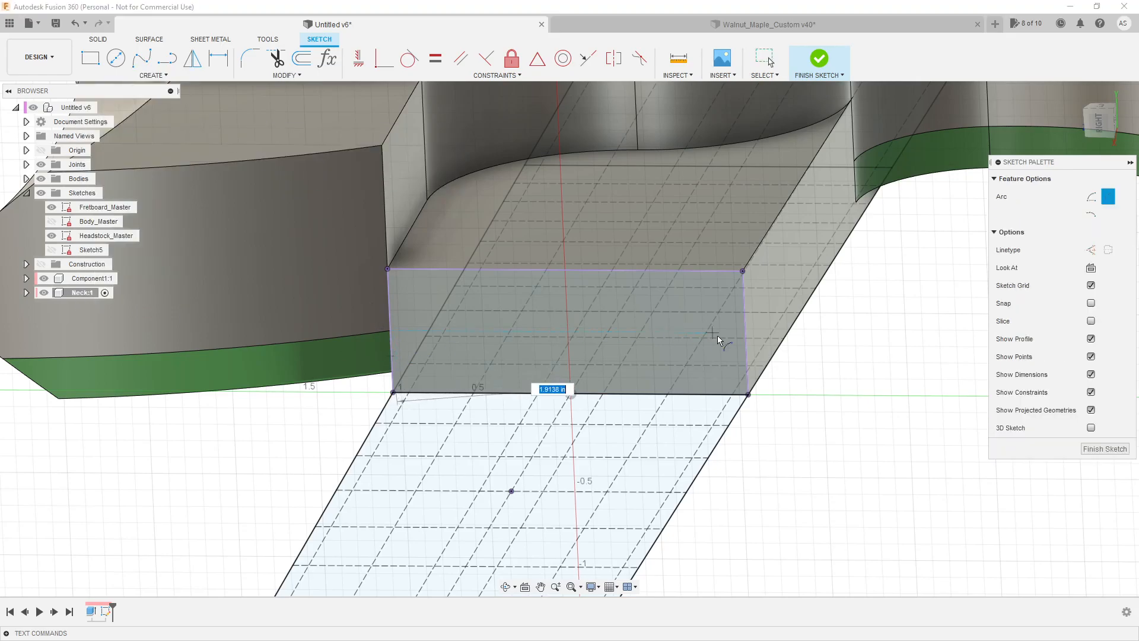
{"action": "left_click", "coordinate": [747, 360]}
{"action": "key", "text": "Escape"}
Apply a Midpoint constraint between the arc and the upper edge of the end face.
{"action": "left_click", "coordinate": [611, 291]}
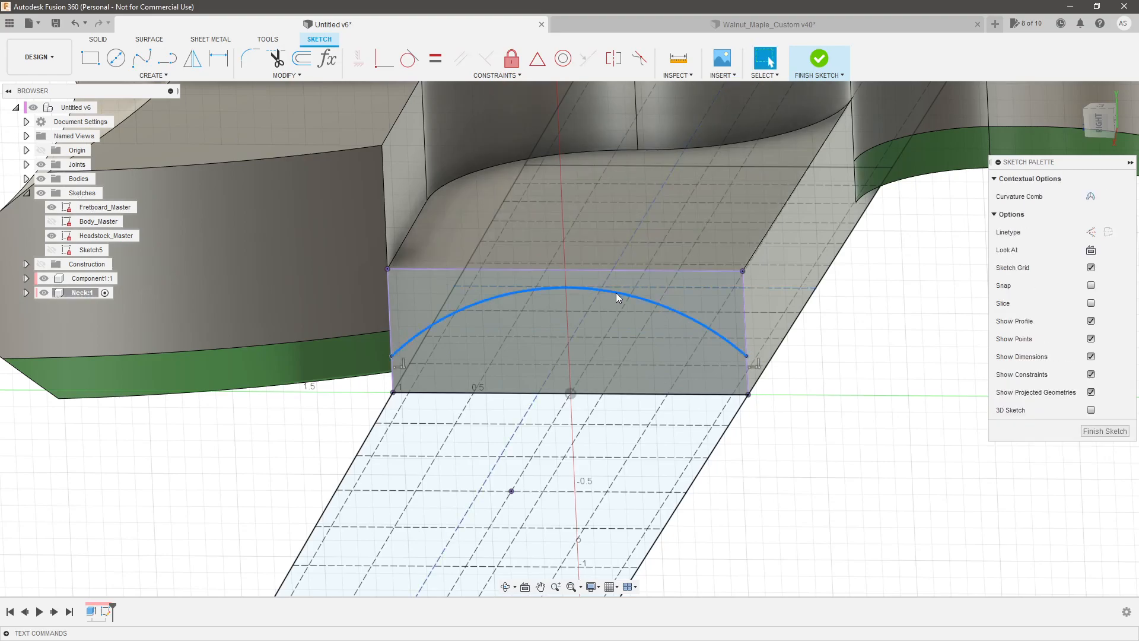
{"action": "left_click", "coordinate": [622, 271]}
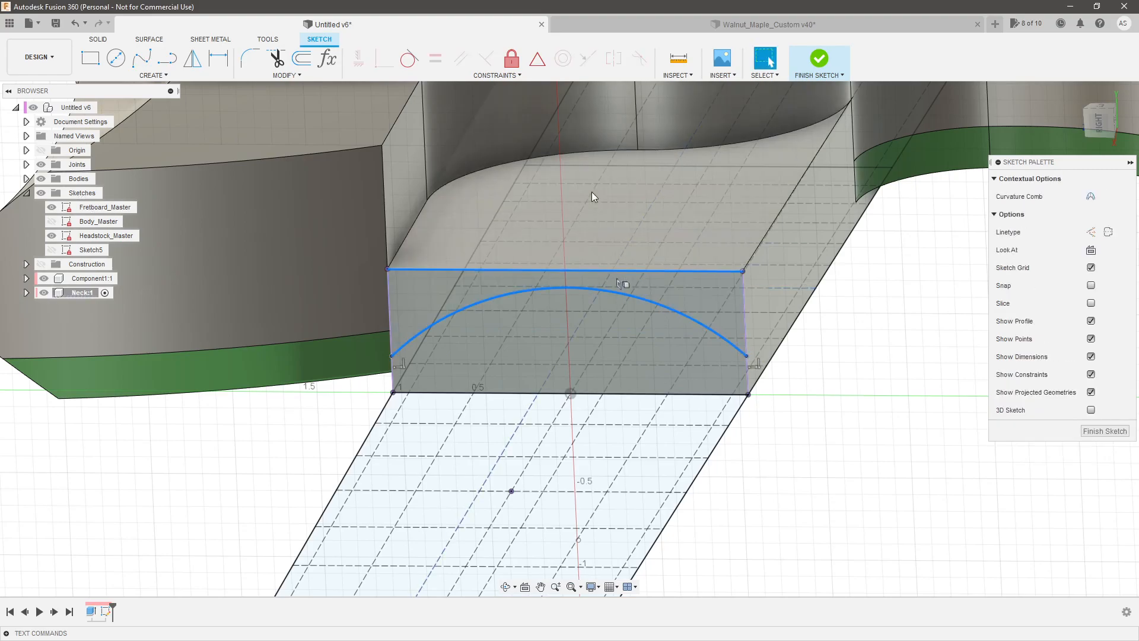
{"action": "left_click", "coordinate": [537, 59]}
Examine the arc profile on the heel block's end face and how it relates to the neck and body pocket.
{"action": "scroll", "coordinate": [581, 275], "scroll_direction": "up", "scroll_amount": 3}
{"action": "middle_click_drag", "start_coordinate": [601, 280], "coordinate": [509, 274], "text": "shift"}
{"action": "scroll", "coordinate": [509, 274], "scroll_direction": "down", "scroll_amount": 3}
{"action": "scroll", "coordinate": [634, 254], "scroll_direction": "up", "scroll_amount": 3}
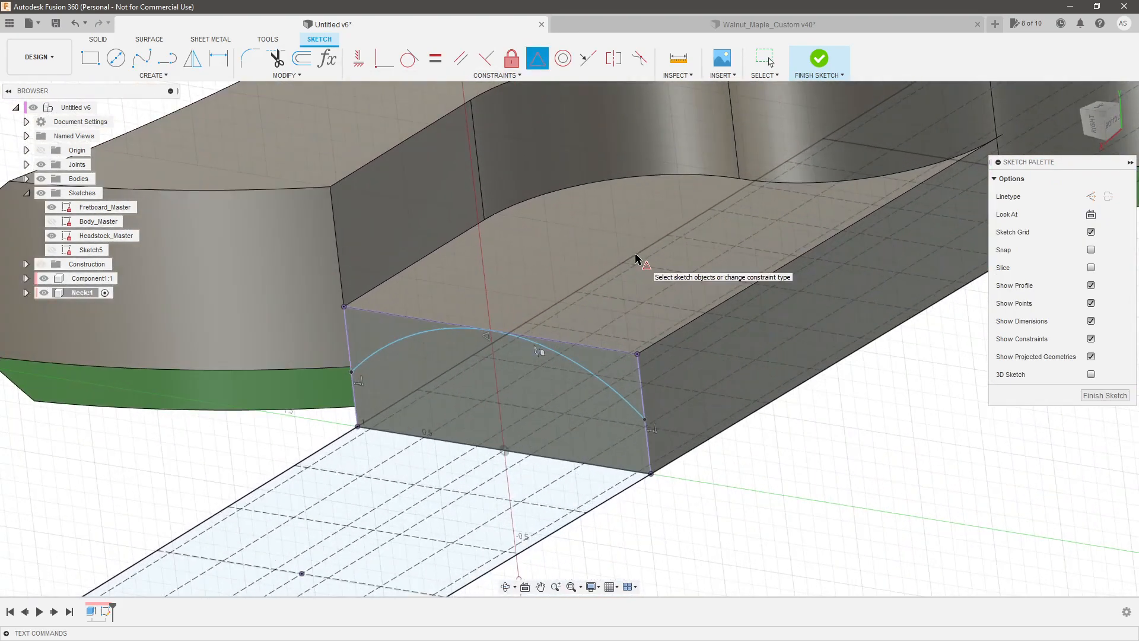
{"action": "scroll", "coordinate": [628, 267], "scroll_direction": "down", "scroll_amount": 2}
{"action": "scroll", "coordinate": [600, 332], "scroll_direction": "up", "scroll_amount": 2}
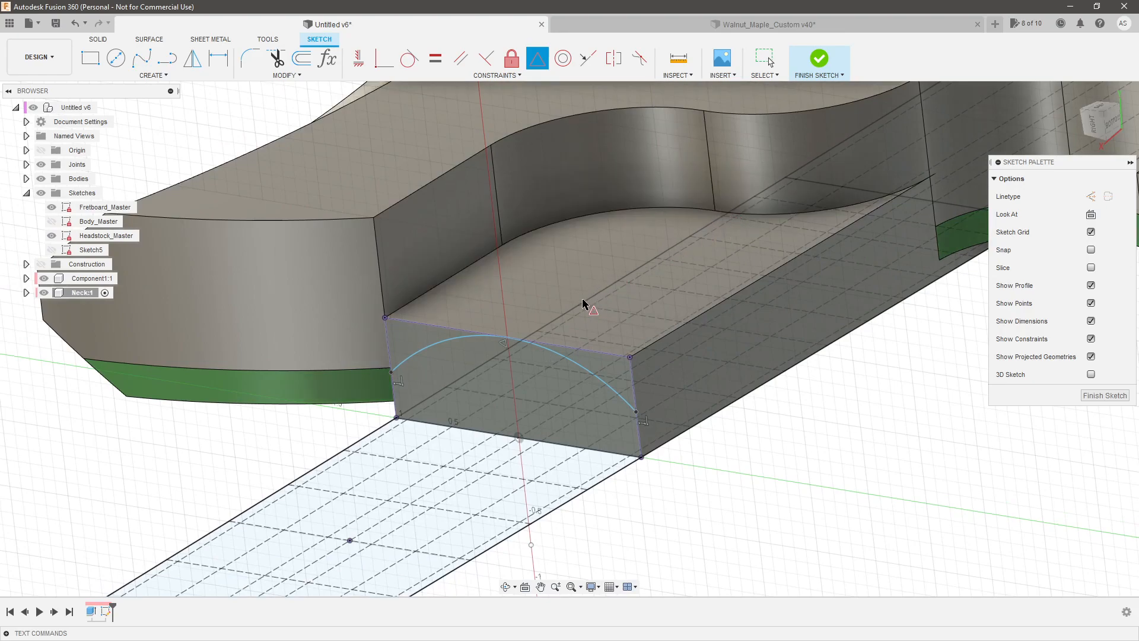
{"action": "scroll", "coordinate": [605, 282], "scroll_direction": "down", "scroll_amount": 3}
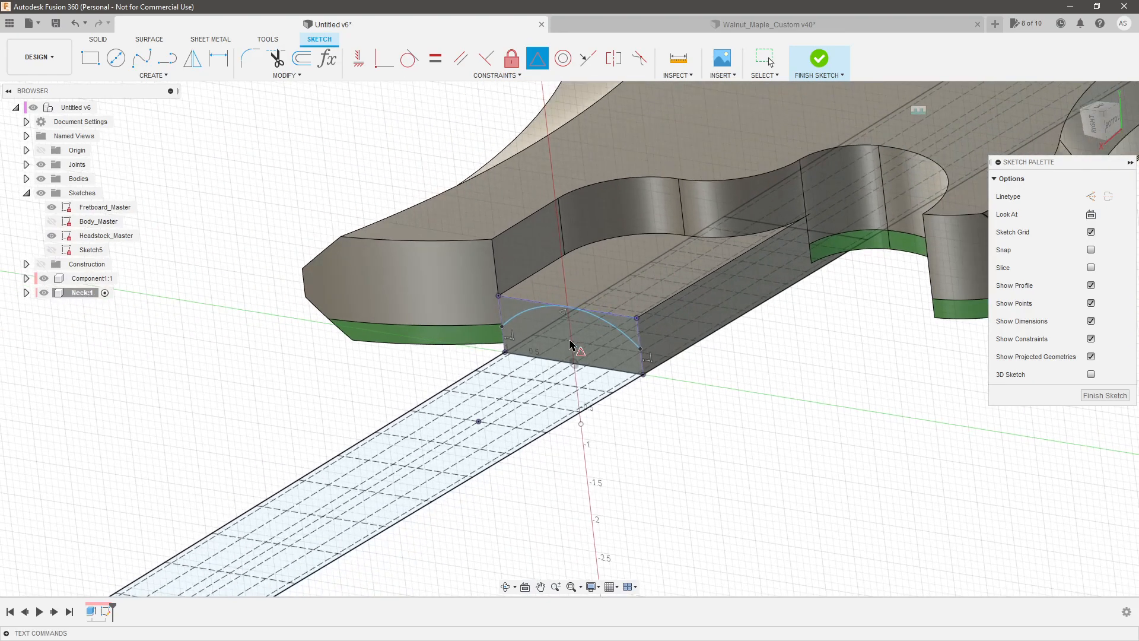
{"action": "scroll", "coordinate": [760, 256], "scroll_direction": "down", "scroll_amount": 3}
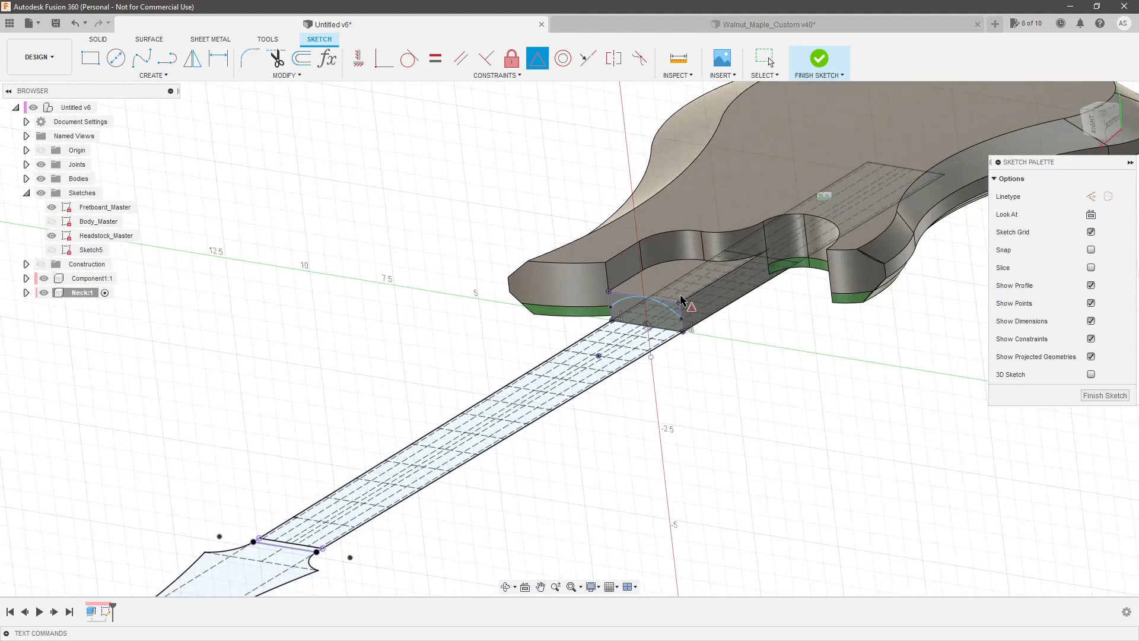
{"action": "scroll", "coordinate": [681, 301], "scroll_direction": "up", "scroll_amount": 5}
{"action": "scroll", "coordinate": [629, 306], "scroll_direction": "down", "scroll_amount": 2}
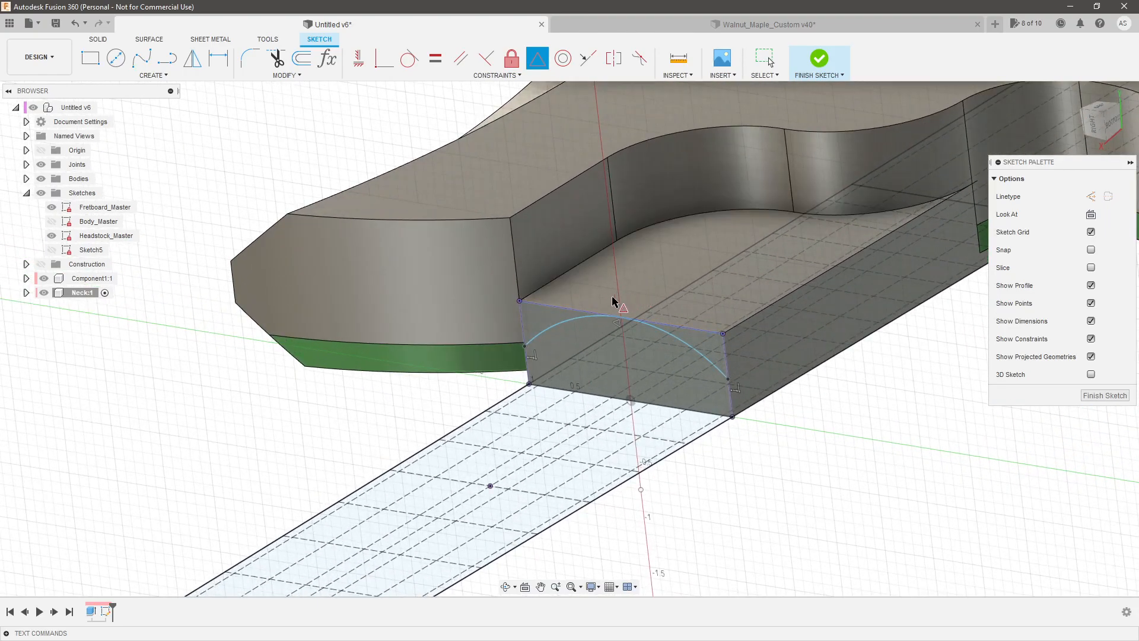
{"action": "scroll", "coordinate": [637, 323], "scroll_direction": "up", "scroll_amount": 3}
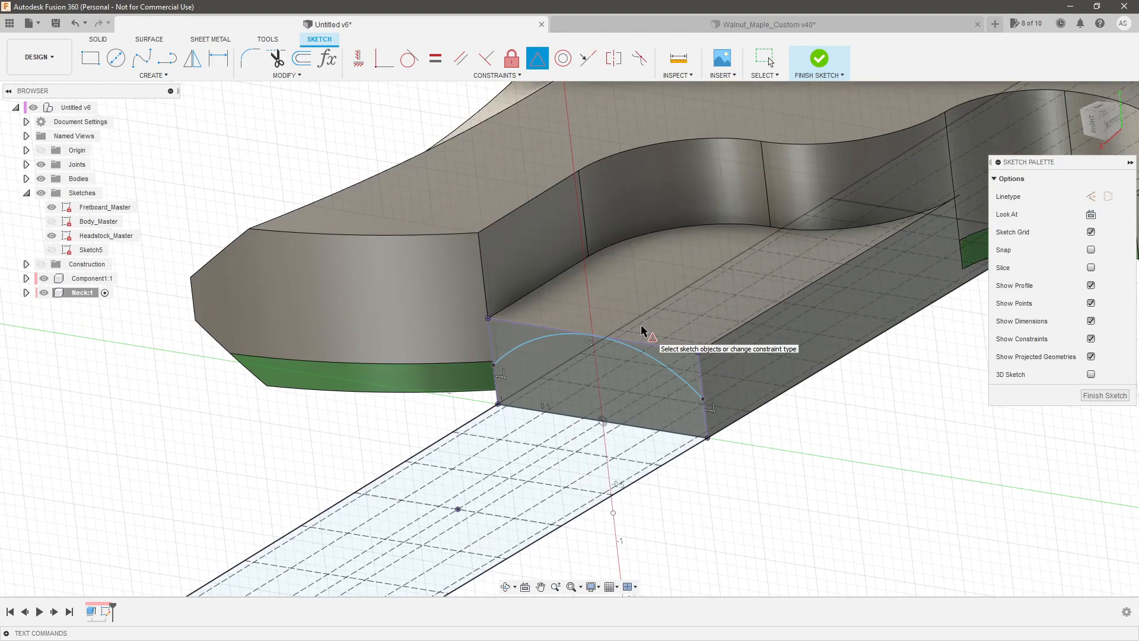
{"action": "scroll", "coordinate": [639, 326], "scroll_direction": "up", "scroll_amount": 1}
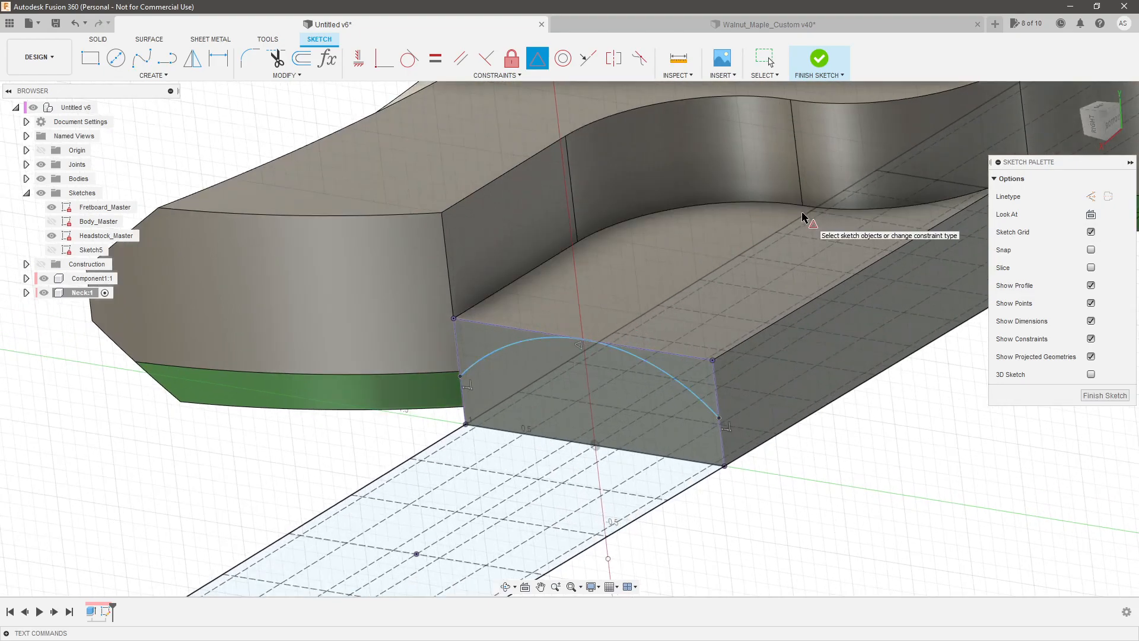
{"action": "scroll", "coordinate": [734, 273], "scroll_direction": "up", "scroll_amount": 1}
{"action": "middle_click_drag", "start_coordinate": [733, 273], "coordinate": [752, 280], "text": "shift"}
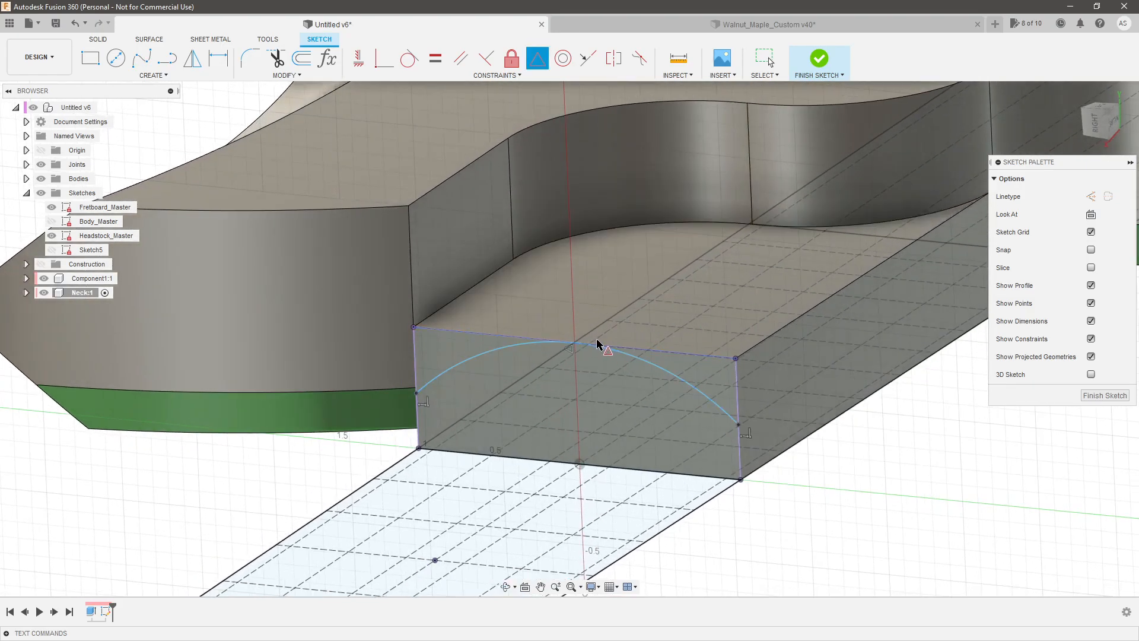
Align the arc's two end points with a Horizontal/Vertical constraint and lower them towards the fretboard plane.
{"action": "key", "text": "Escape"}
{"action": "left_click", "coordinate": [417, 393], "text": "shift"}
{"action": "left_click", "coordinate": [359, 59]}
{"action": "key", "text": "Escape"}
{"action": "left_click_drag", "start_coordinate": [741, 428], "coordinate": [746, 459]}
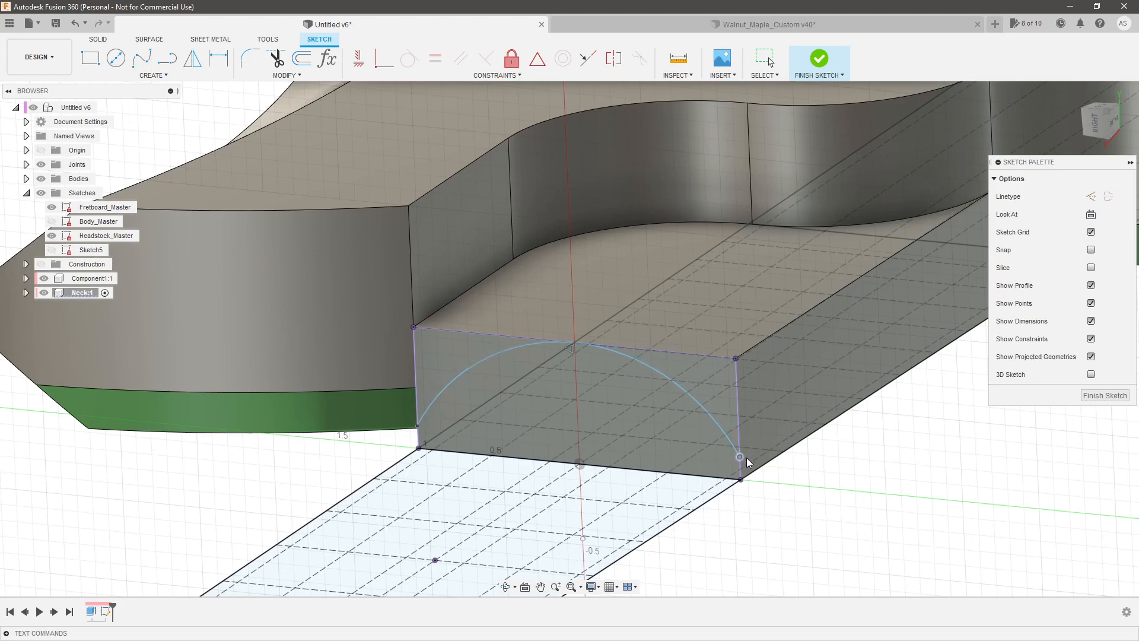
Project the corner of the body's green layer beside the heel block into the sketch, near the arc's end point.
{"action": "scroll", "coordinate": [412, 440], "scroll_direction": "up", "scroll_amount": 3}
{"action": "mouse_move", "coordinate": [411, 440]}
{"action": "middle_mouse_down", "text": "shift"}
{"action": "mouse_move", "coordinate": [430, 431]}
{"action": "mouse_move", "coordinate": [450, 356]}
{"action": "mouse_move", "coordinate": [567, 211]}
{"action": "middle_mouse_up", "text": "shift"}
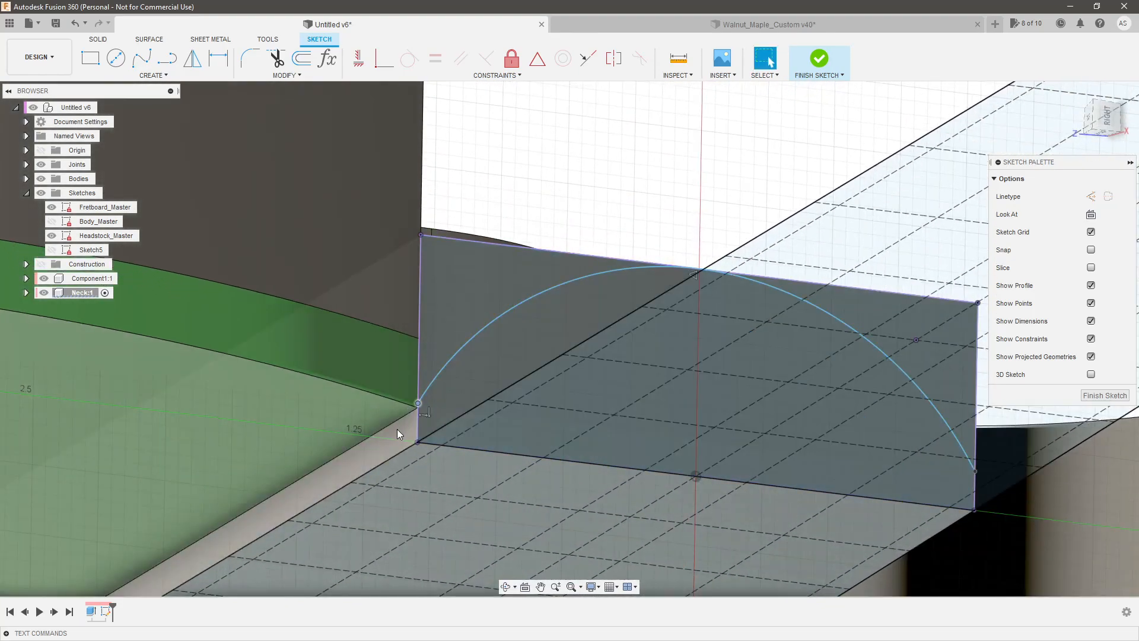
{"action": "scroll", "coordinate": [418, 409], "scroll_direction": "up", "scroll_amount": 3}
{"action": "scroll", "coordinate": [423, 401], "scroll_direction": "up", "scroll_amount": 1}
{"action": "scroll", "coordinate": [421, 401], "scroll_direction": "up", "scroll_amount": 1}
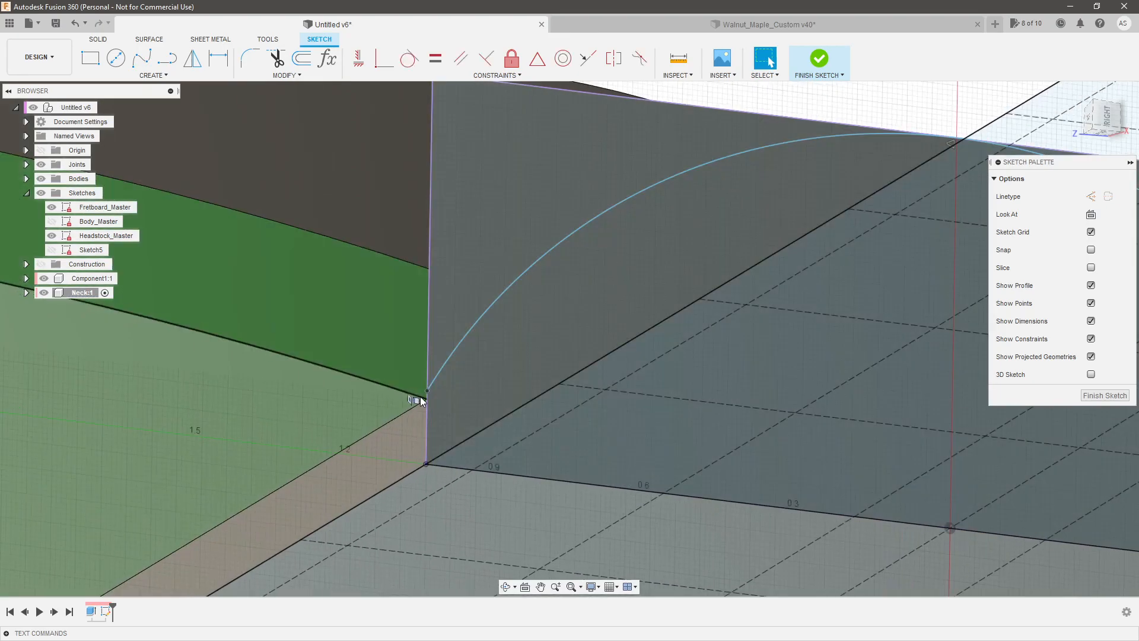
{"action": "key", "text": "p"}
{"action": "key", "text": "Escape"}
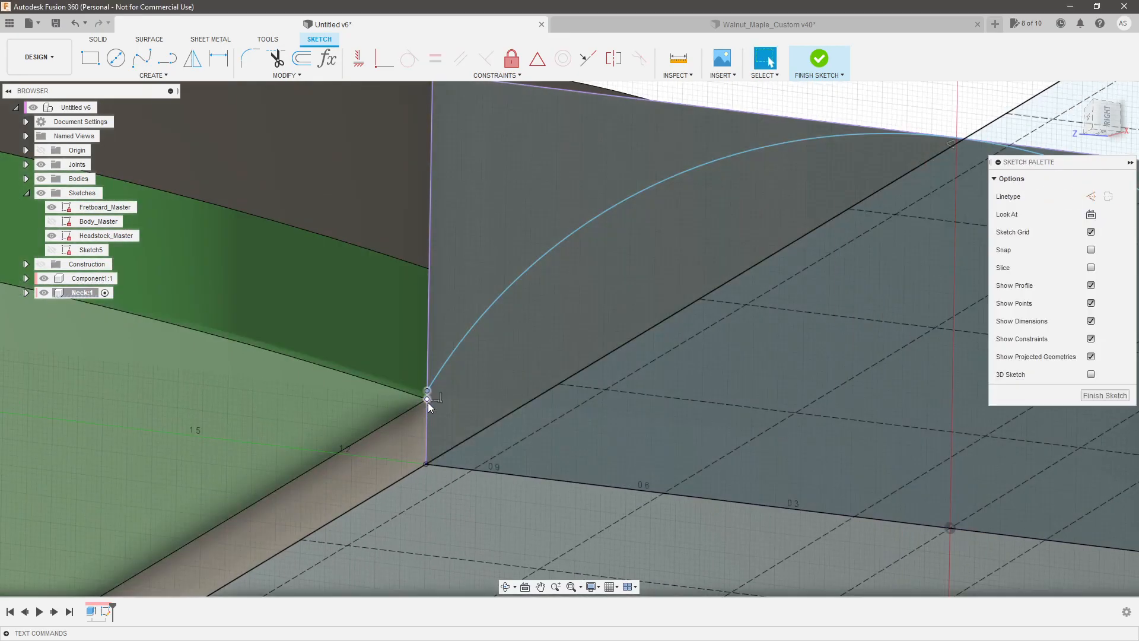
Make the arc's end point coincident with the projected corner of the green layer.
{"action": "scroll", "coordinate": [522, 417], "scroll_direction": "down", "scroll_amount": 4}
{"action": "scroll", "coordinate": [522, 417], "scroll_direction": "down", "scroll_amount": 2}
{"action": "mouse_move", "coordinate": [522, 417]}
{"action": "middle_mouse_down", "text": "shift"}
{"action": "mouse_move", "coordinate": [509, 396]}
{"action": "mouse_move", "coordinate": [529, 422]}
{"action": "middle_mouse_up", "text": "shift"}
{"action": "scroll", "coordinate": [529, 422], "scroll_direction": "down", "scroll_amount": 3}
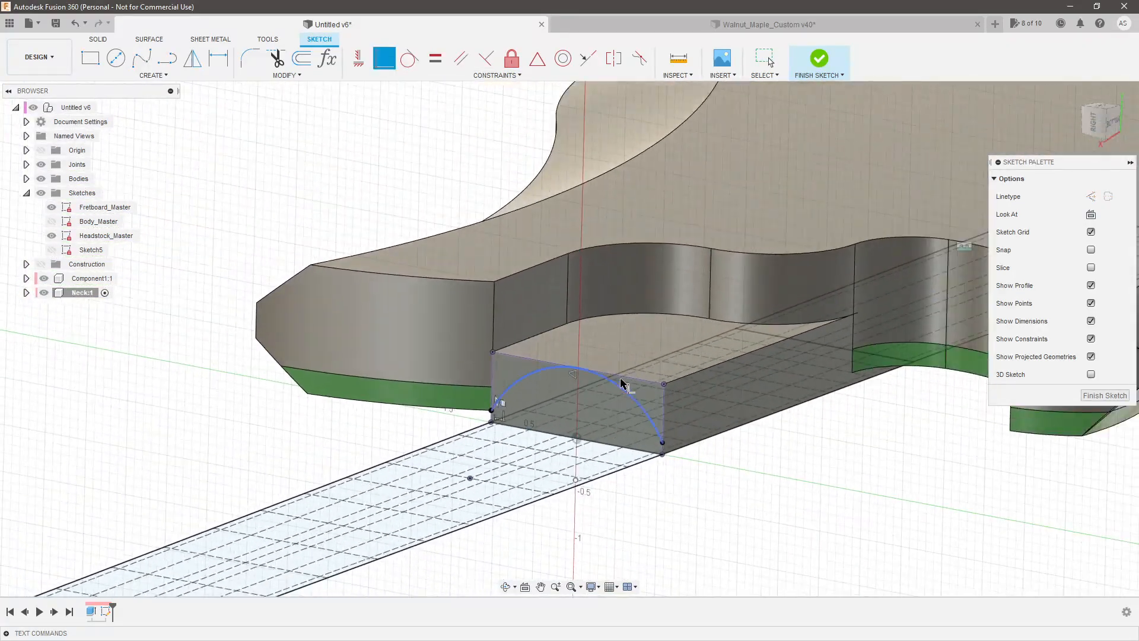
{"action": "scroll", "coordinate": [619, 386], "scroll_direction": "up", "scroll_amount": 2}
{"action": "key", "text": "Escape"}
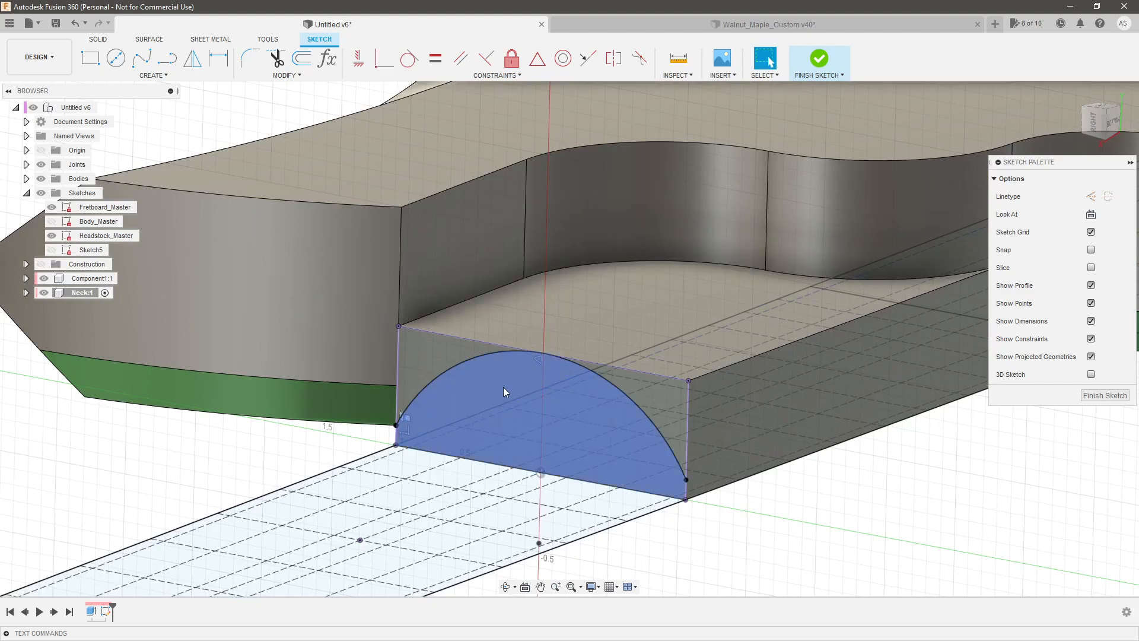
Try to extrude the area under the arc towards the headstock as a new body.
{"action": "left_click", "coordinate": [496, 384]}
{"action": "scroll", "coordinate": [574, 389], "scroll_direction": "down", "scroll_amount": 2}
{"action": "key", "text": "e"}
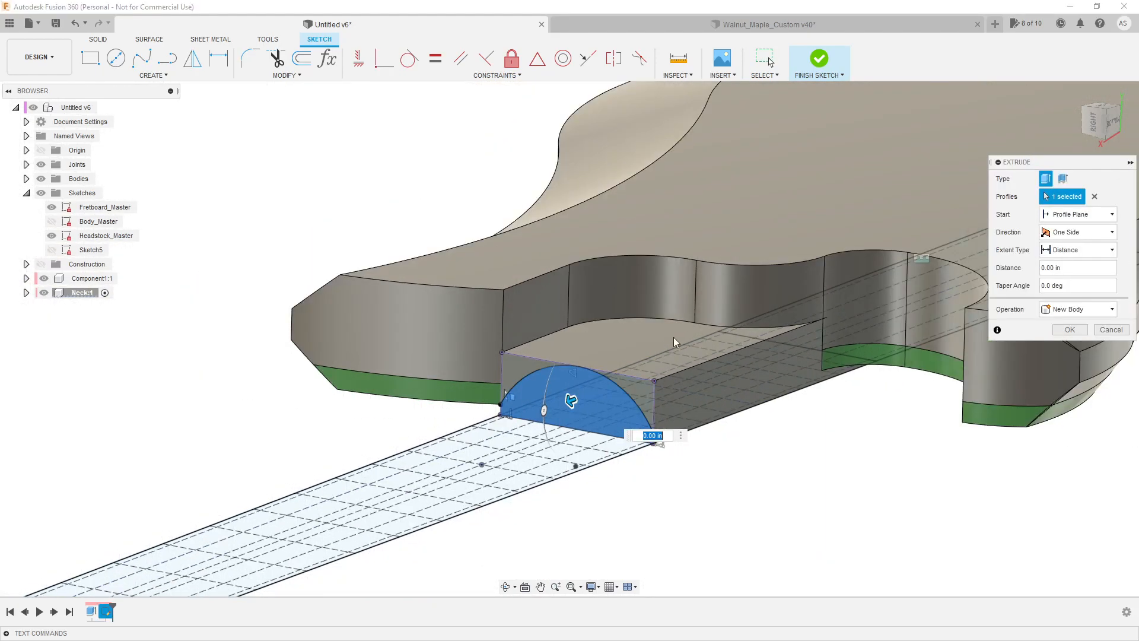
{"action": "left_click_drag", "start_coordinate": [673, 337], "coordinate": [160, 468]}
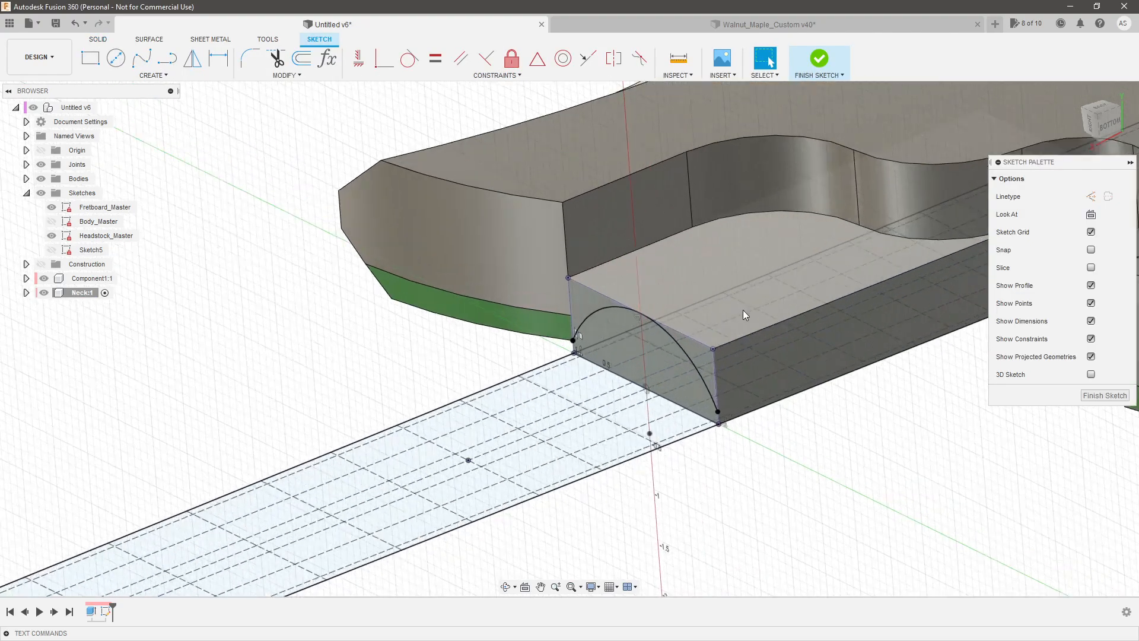
Extrude the corner profile outside the arc -3.7147 in as a cut along the heel block.
{"action": "scroll", "coordinate": [545, 349], "scroll_direction": "down", "scroll_amount": 4}
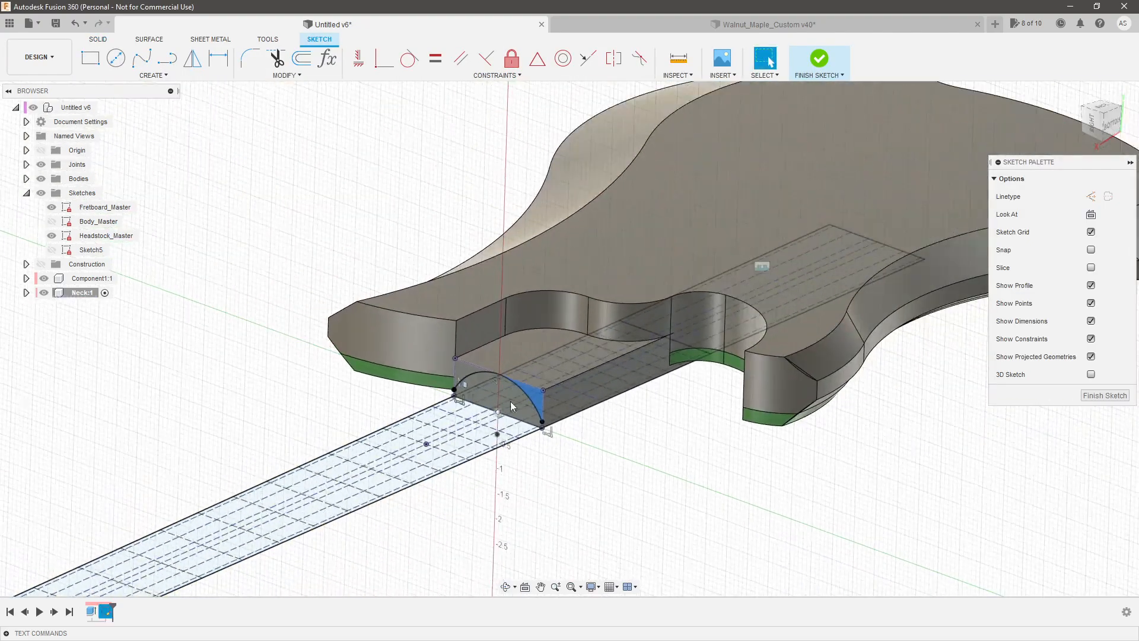
{"action": "scroll", "coordinate": [531, 414], "scroll_direction": "up", "scroll_amount": 3}
{"action": "scroll", "coordinate": [535, 415], "scroll_direction": "up", "scroll_amount": 2}
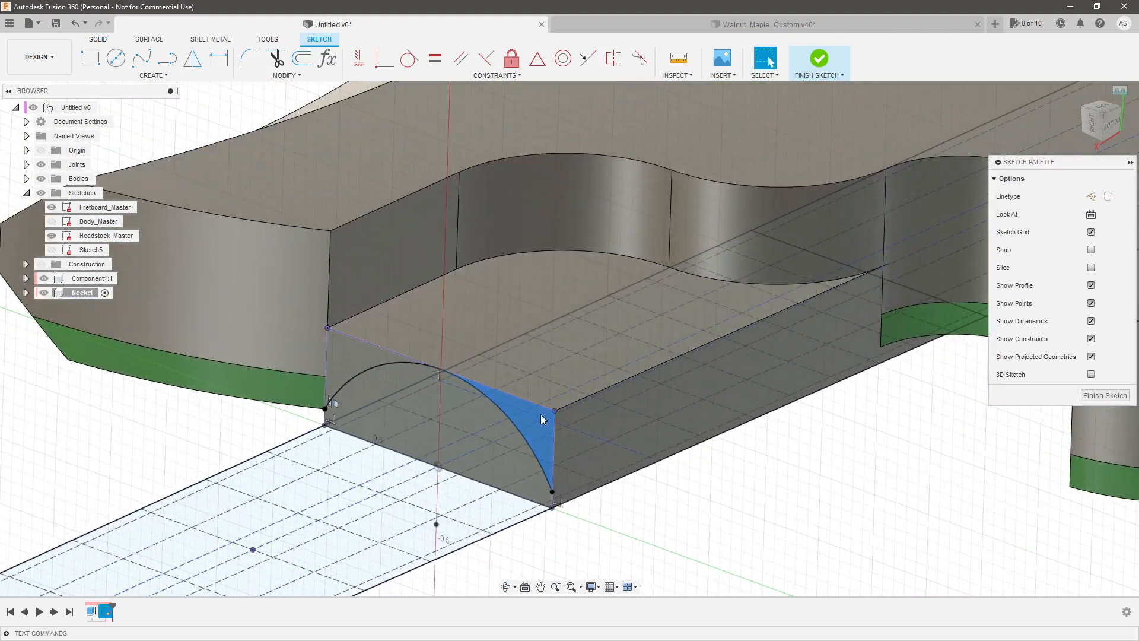
{"action": "key", "text": "e"}
{"action": "left_click_drag", "start_coordinate": [501, 418], "coordinate": [838, 269]}
{"action": "key", "text": "Return"}
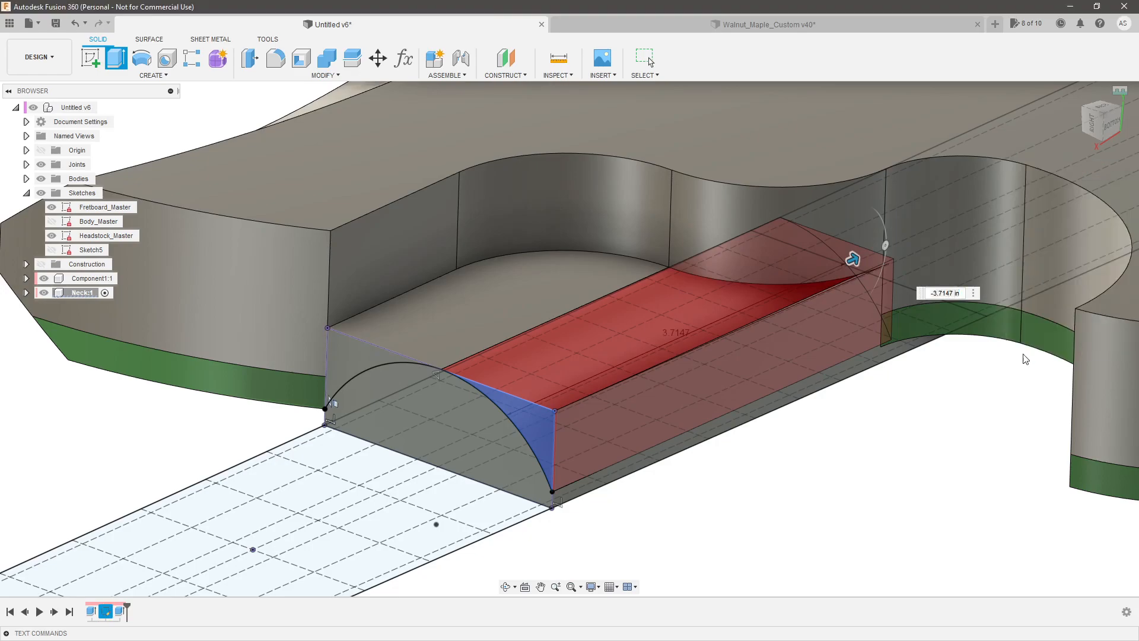
Inspect the rounded edge of the heel block where it meets the pocket, and undo the corner cut.
{"action": "middle_click_drag", "start_coordinate": [796, 333], "coordinate": [696, 329], "text": "shift"}
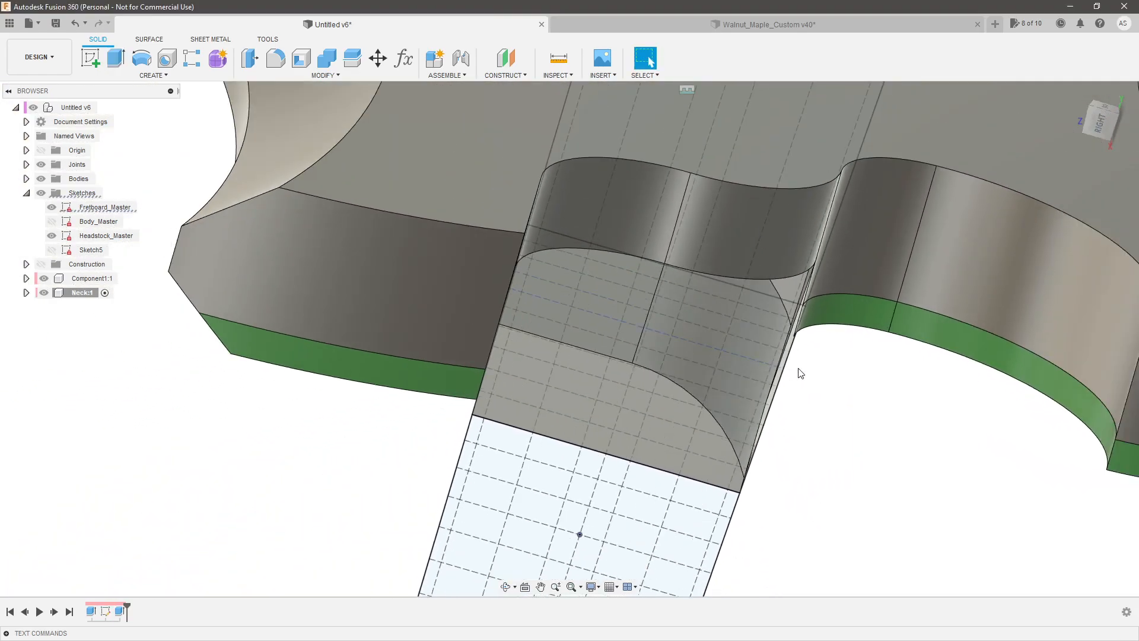
{"action": "scroll", "coordinate": [800, 372], "scroll_direction": "up", "scroll_amount": 1}
{"action": "mouse_move", "coordinate": [811, 360]}
{"action": "middle_mouse_down", "text": "shift"}
{"action": "mouse_move", "coordinate": [828, 333]}
{"action": "mouse_move", "coordinate": [872, 372]}
{"action": "mouse_move", "coordinate": [866, 350]}
{"action": "mouse_move", "coordinate": [827, 354]}
{"action": "middle_mouse_up", "text": "shift"}
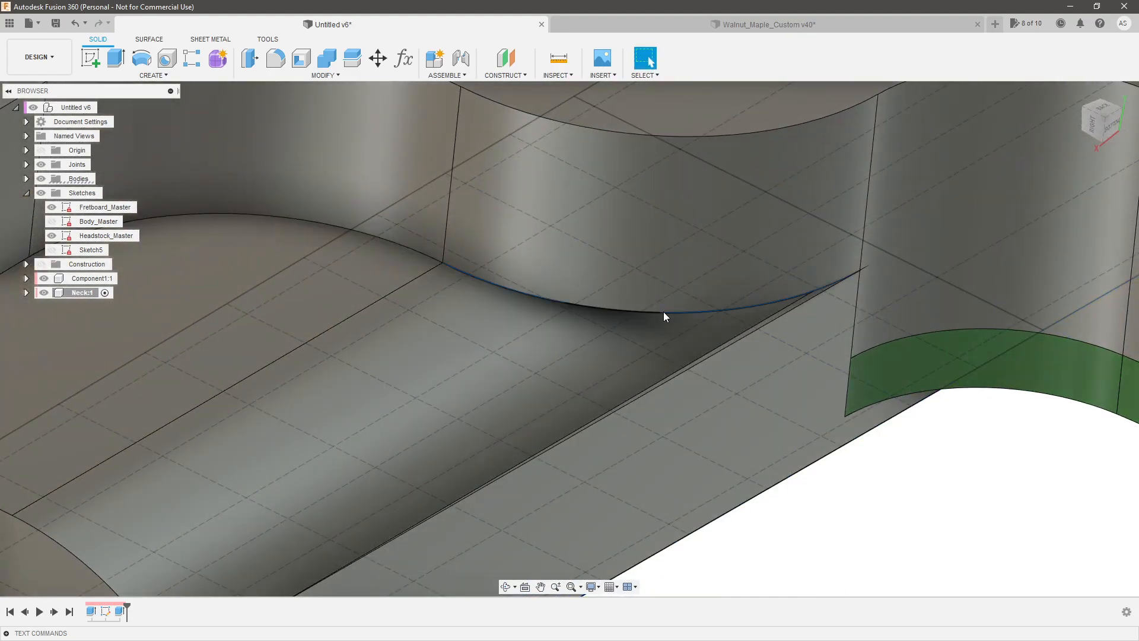
{"action": "scroll", "coordinate": [664, 312], "scroll_direction": "down", "scroll_amount": 5}
{"action": "key", "text": "ctrl+z"}
{"action": "key", "text": "ctrl+z"}
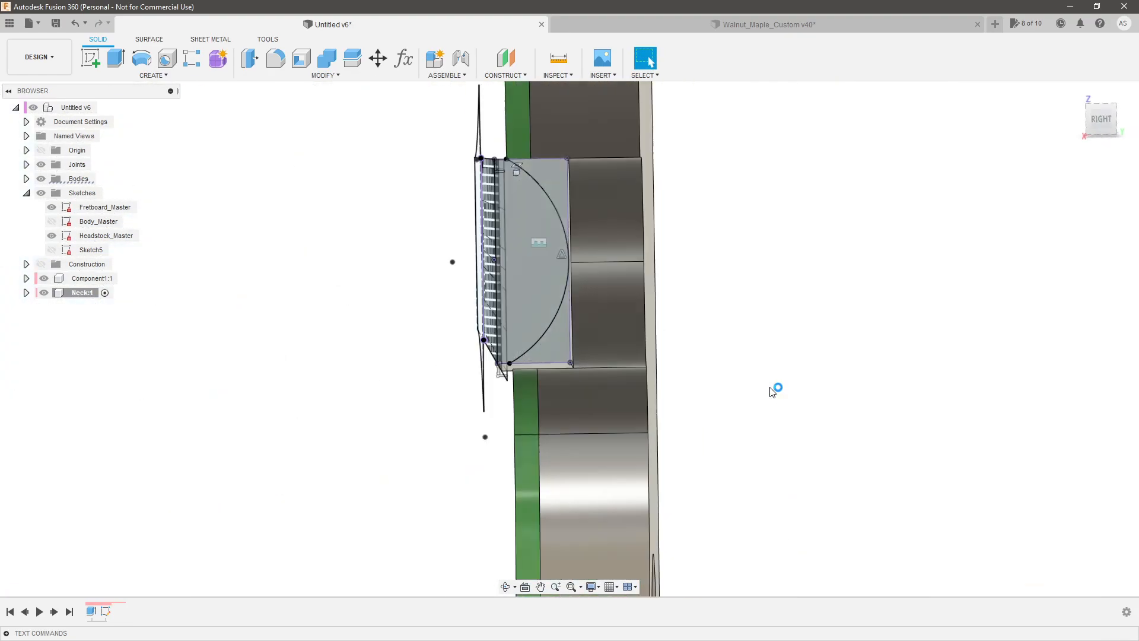
Finish the arc sketch on the heel block's end face.
{"action": "mouse_move", "coordinate": [736, 422]}
{"action": "middle_mouse_down", "text": "shift"}
{"action": "mouse_move", "coordinate": [722, 426]}
{"action": "mouse_move", "coordinate": [667, 334]}
{"action": "mouse_move", "coordinate": [691, 376]}
{"action": "mouse_move", "coordinate": [685, 262]}
{"action": "mouse_move", "coordinate": [592, 369]}
{"action": "mouse_move", "coordinate": [630, 368]}
{"action": "mouse_move", "coordinate": [567, 364]}
{"action": "middle_mouse_up", "text": "shift"}
{"action": "scroll", "coordinate": [567, 365], "scroll_direction": "up", "scroll_amount": 3}
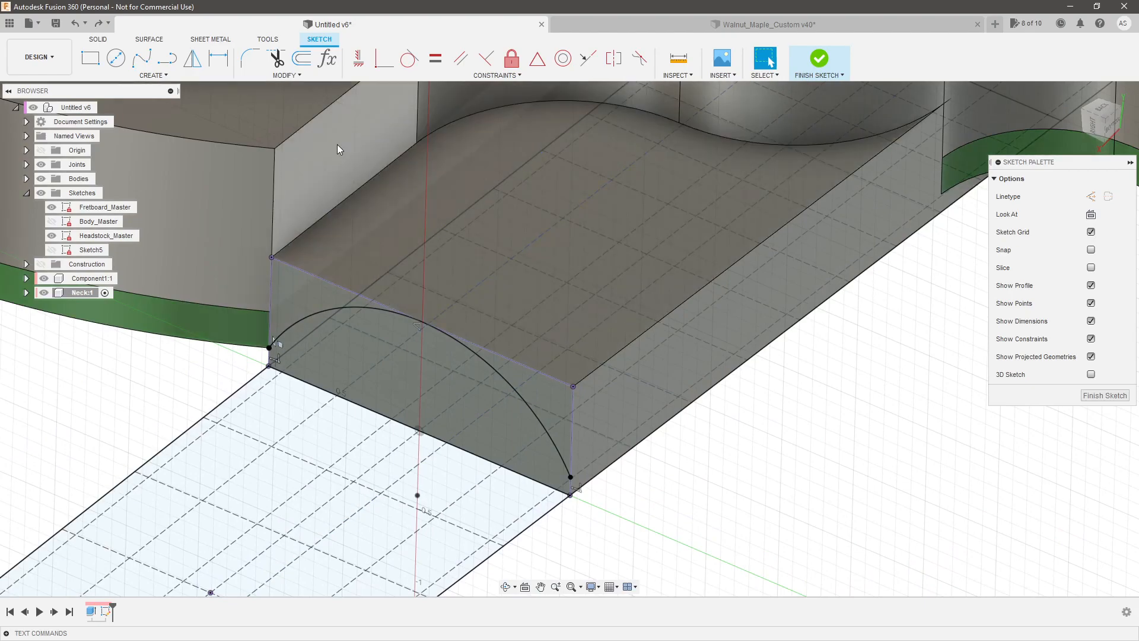
{"action": "left_click", "coordinate": [1109, 400]}
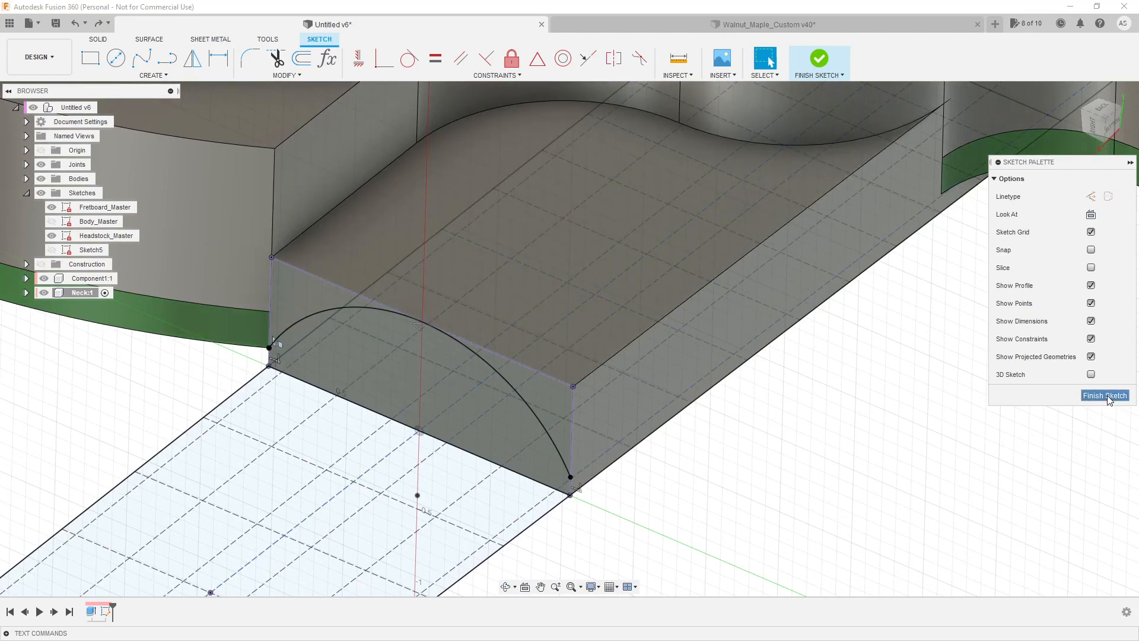
Draw short vertical lines from both arc ends to the heel block's adjacent bottom corners and finish the end-face sketch.
{"action": "left_click", "coordinate": [166, 57]}
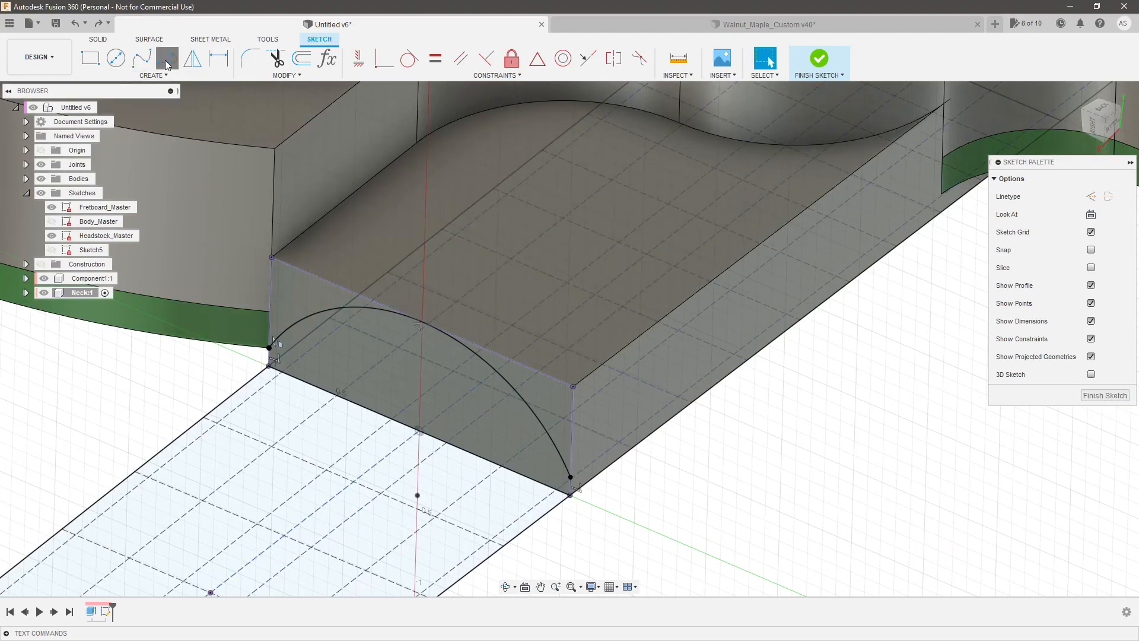
{"action": "scroll", "coordinate": [579, 473], "scroll_direction": "up", "scroll_amount": 3}
{"action": "left_click", "coordinate": [574, 477]}
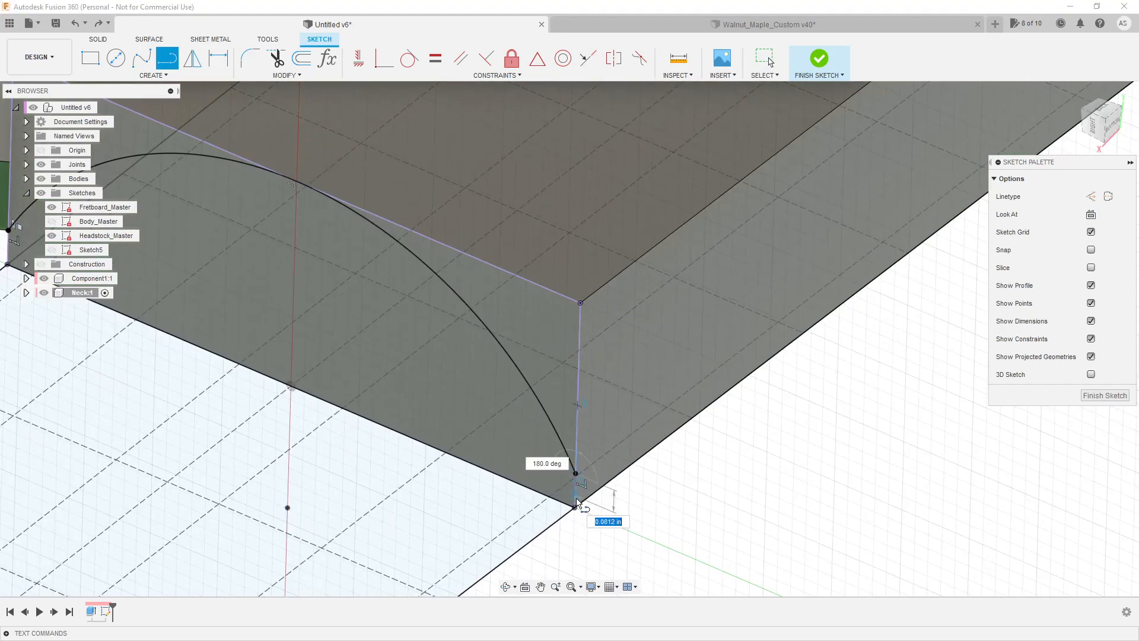
{"action": "left_click", "coordinate": [575, 508]}
{"action": "scroll", "coordinate": [736, 538], "scroll_direction": "down", "scroll_amount": 3}
{"action": "scroll", "coordinate": [359, 387], "scroll_direction": "up", "scroll_amount": 3}
{"action": "left_click", "coordinate": [386, 382]}
{"action": "left_click", "coordinate": [385, 415]}
{"action": "key", "text": "Escape"}
{"action": "scroll", "coordinate": [327, 388], "scroll_direction": "down", "scroll_amount": 3}
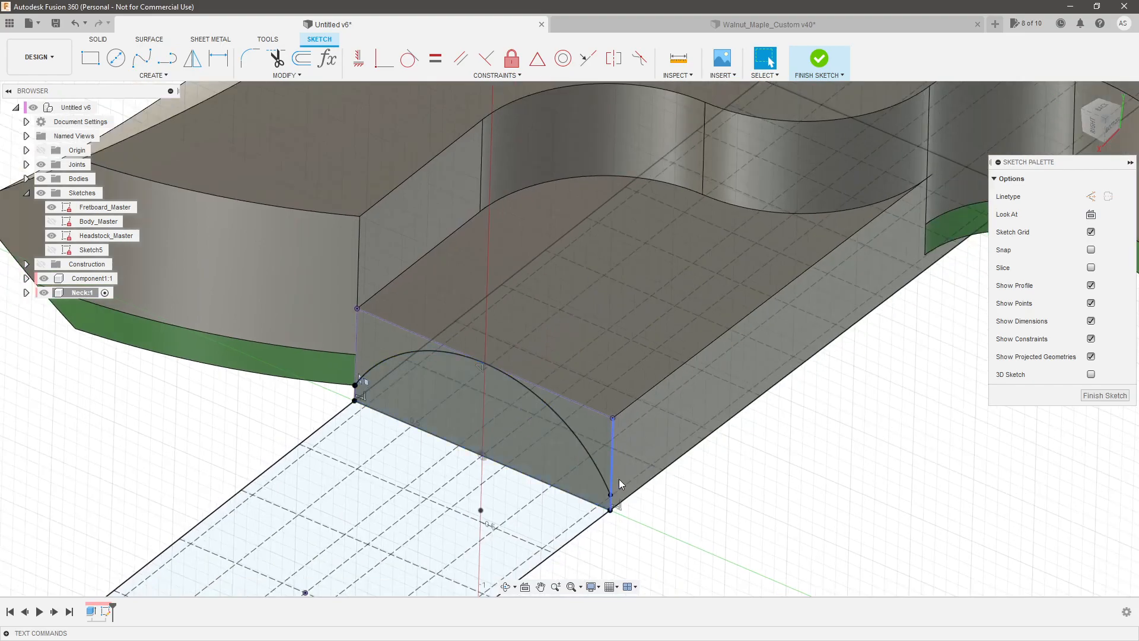
{"action": "scroll", "coordinate": [612, 477], "scroll_direction": "down", "scroll_amount": 3}
{"action": "left_click", "coordinate": [1115, 396]}
Check that the area under the arc and the two corner areas outside it can be selected as separate profiles.
{"action": "mouse_move", "coordinate": [773, 493]}
{"action": "middle_mouse_down", "text": "shift"}
{"action": "mouse_move", "coordinate": [783, 473]}
{"action": "mouse_move", "coordinate": [730, 475]}
{"action": "mouse_move", "coordinate": [739, 481]}
{"action": "middle_mouse_up", "text": "shift"}
{"action": "left_click", "coordinate": [528, 426]}
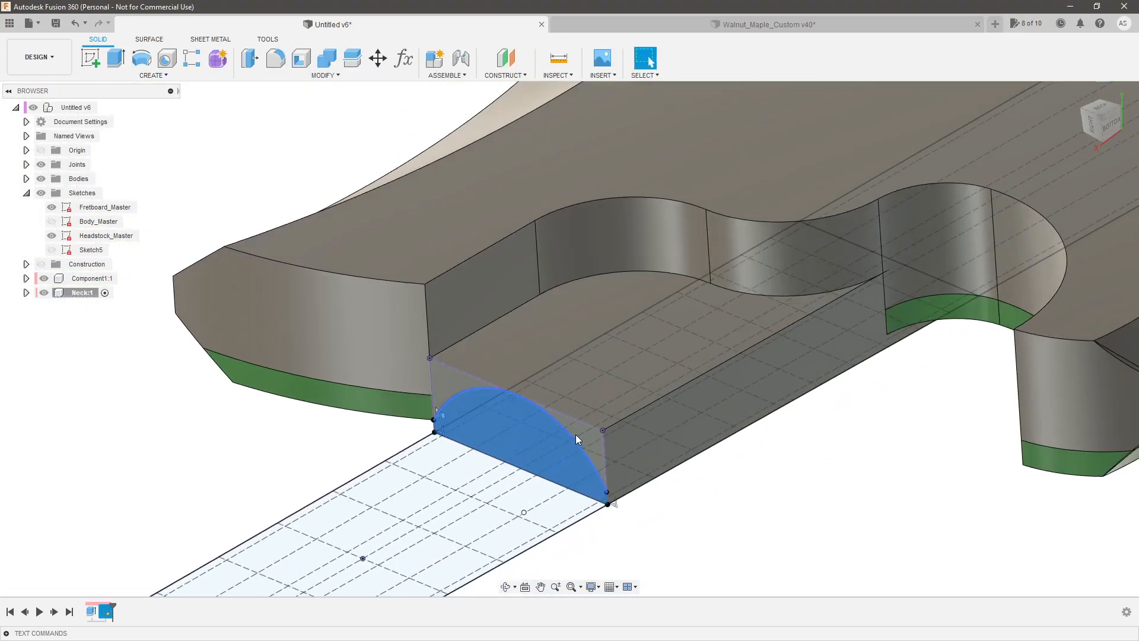
{"action": "scroll", "coordinate": [587, 439], "scroll_direction": "up", "scroll_amount": 2}
{"action": "left_click", "coordinate": [598, 437]}
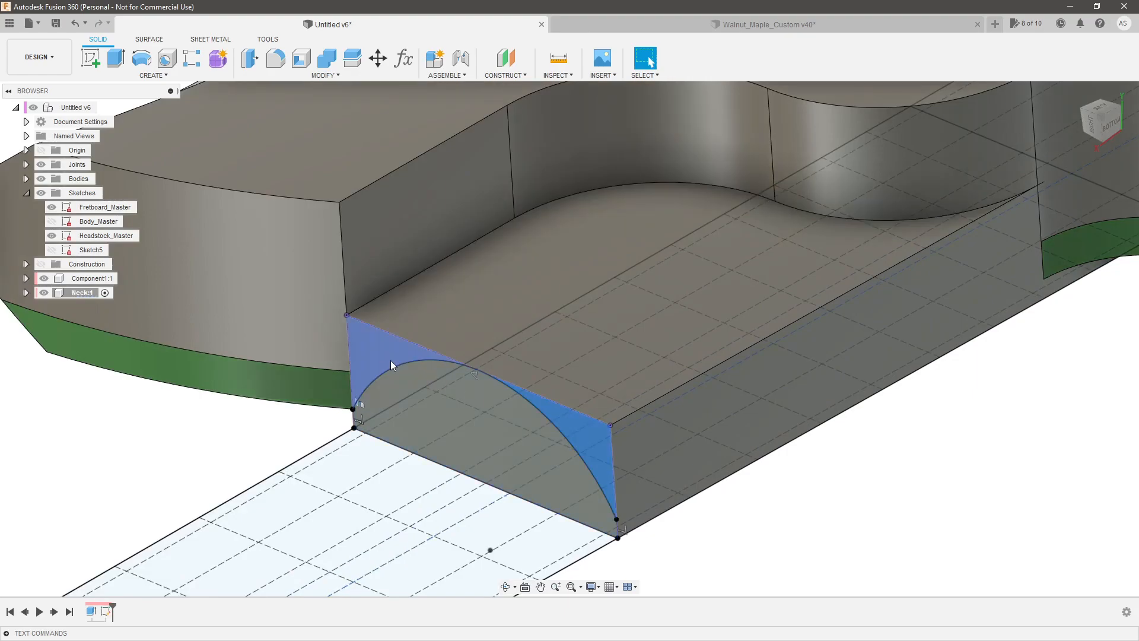
{"action": "left_click", "coordinate": [386, 352]}
{"action": "left_click", "coordinate": [766, 459]}
{"action": "scroll", "coordinate": [571, 451], "scroll_direction": "down", "scroll_amount": 3}
{"action": "scroll", "coordinate": [578, 424], "scroll_direction": "up", "scroll_amount": 2}
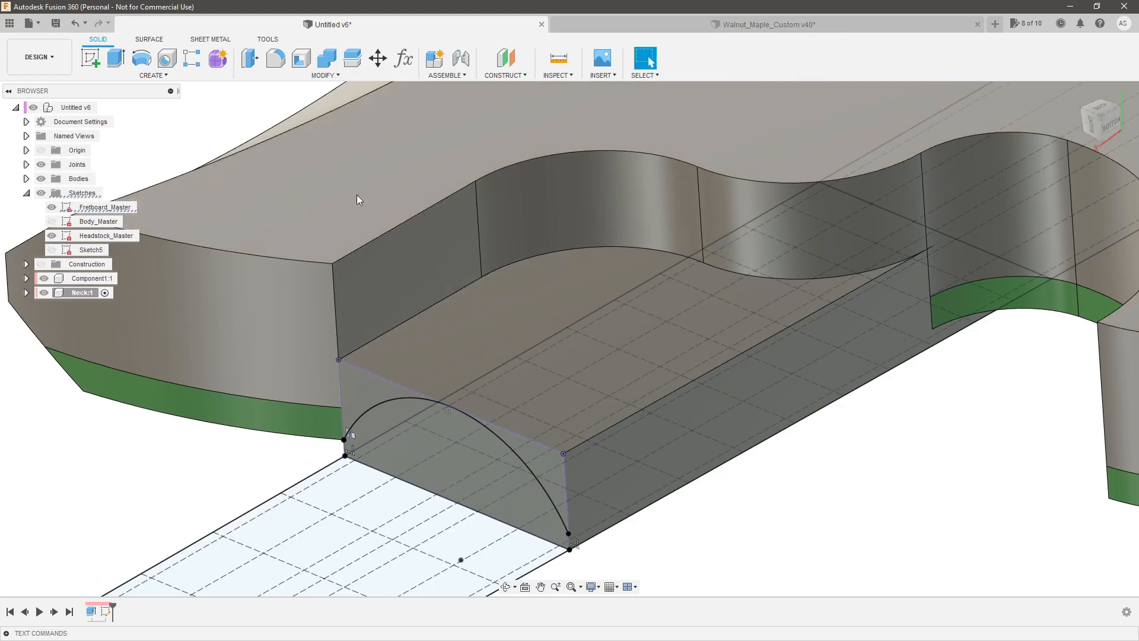
Start a sketch on the heel block's large back face and draw a centre line from its front edge's midpoint towards the pocket.
{"action": "left_click", "coordinate": [90, 58]}
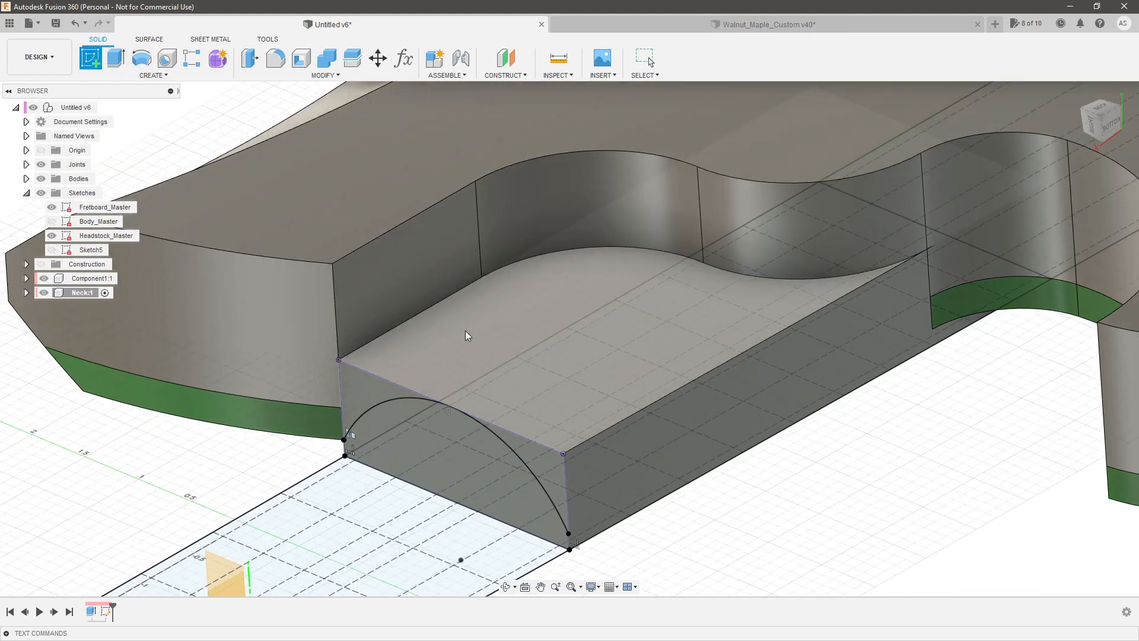
{"action": "left_click", "coordinate": [466, 331]}
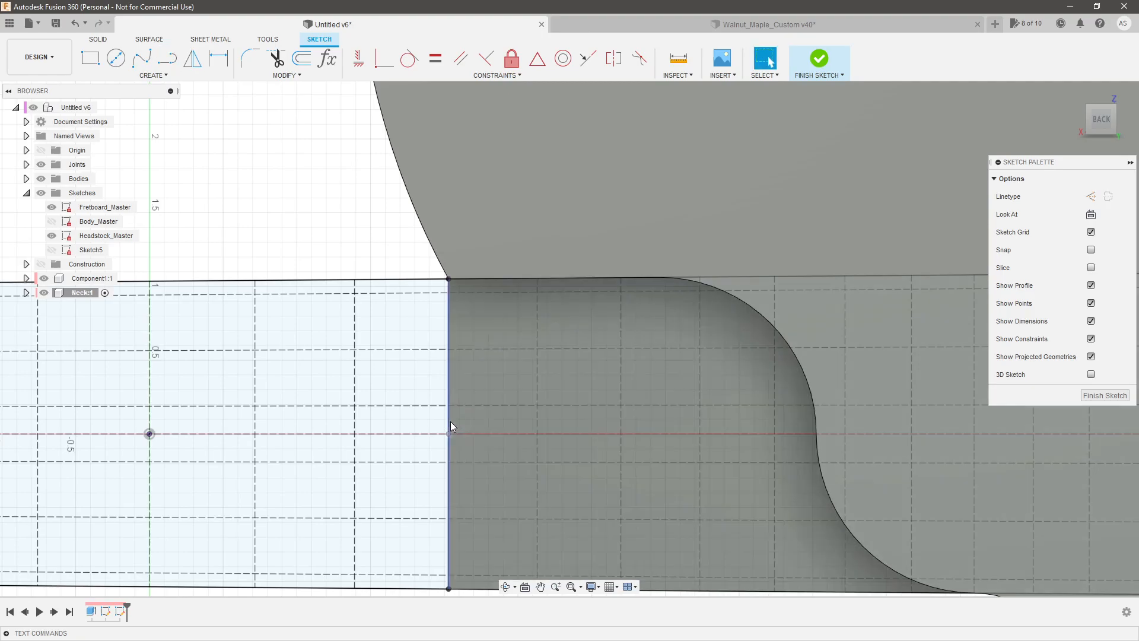
{"action": "middle_click_drag", "start_coordinate": [450, 426], "coordinate": [542, 334], "text": "shift"}
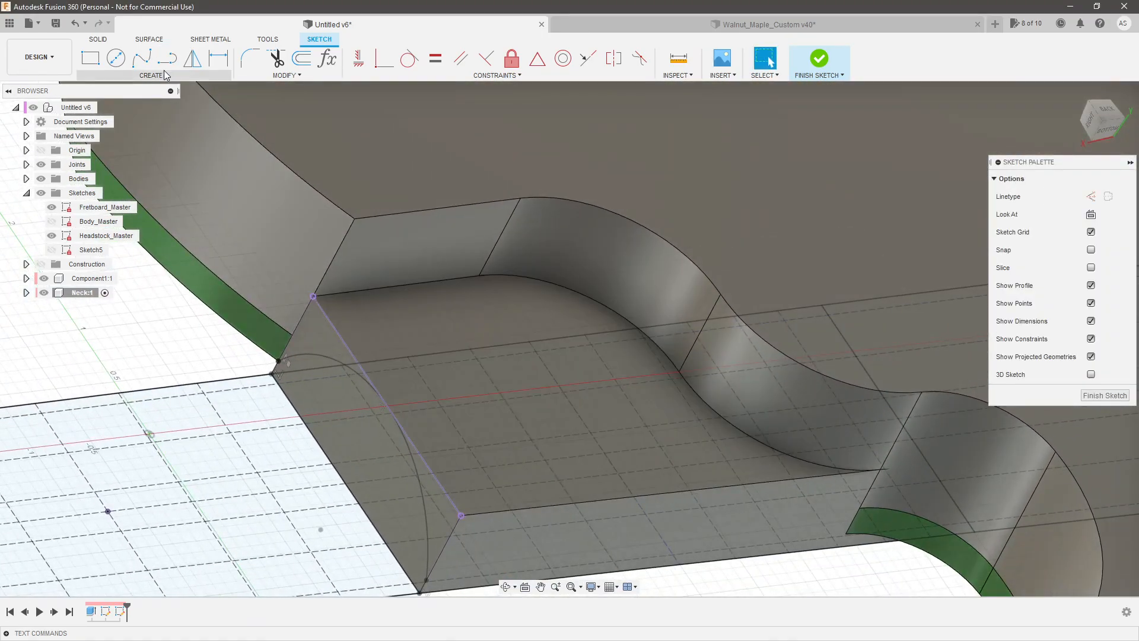
{"action": "left_click", "coordinate": [392, 409]}
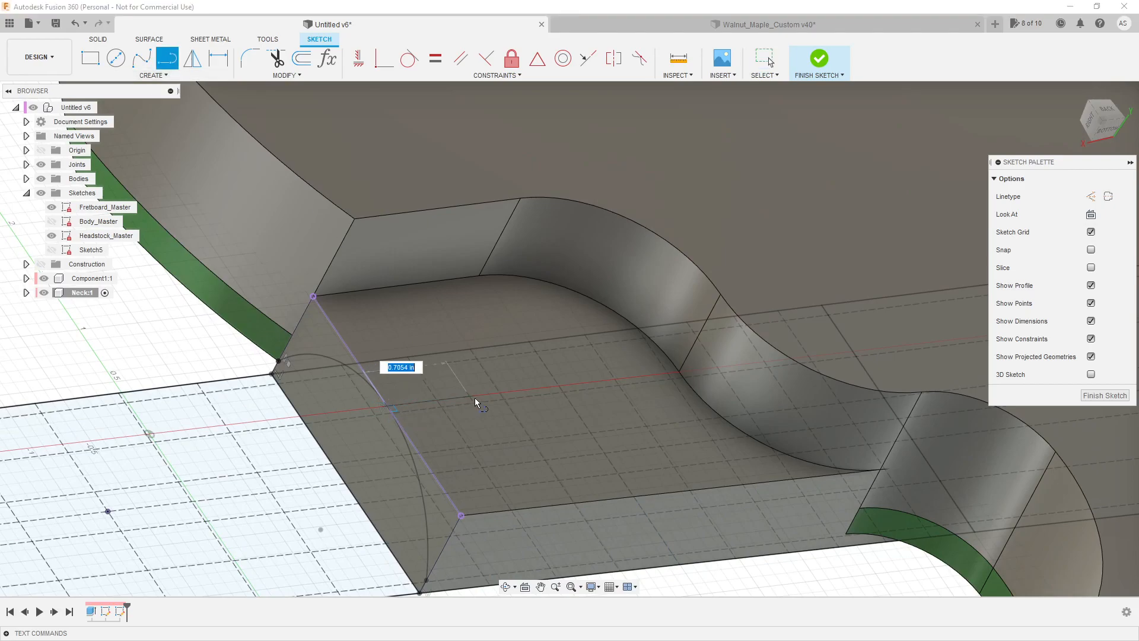
{"action": "left_click", "coordinate": [617, 375]}
{"action": "key", "text": "Escape"}
Project the point where the two pocket curves meet and make the centre line's free end coincident with it.
{"action": "scroll", "coordinate": [662, 368], "scroll_direction": "up", "scroll_amount": 5}
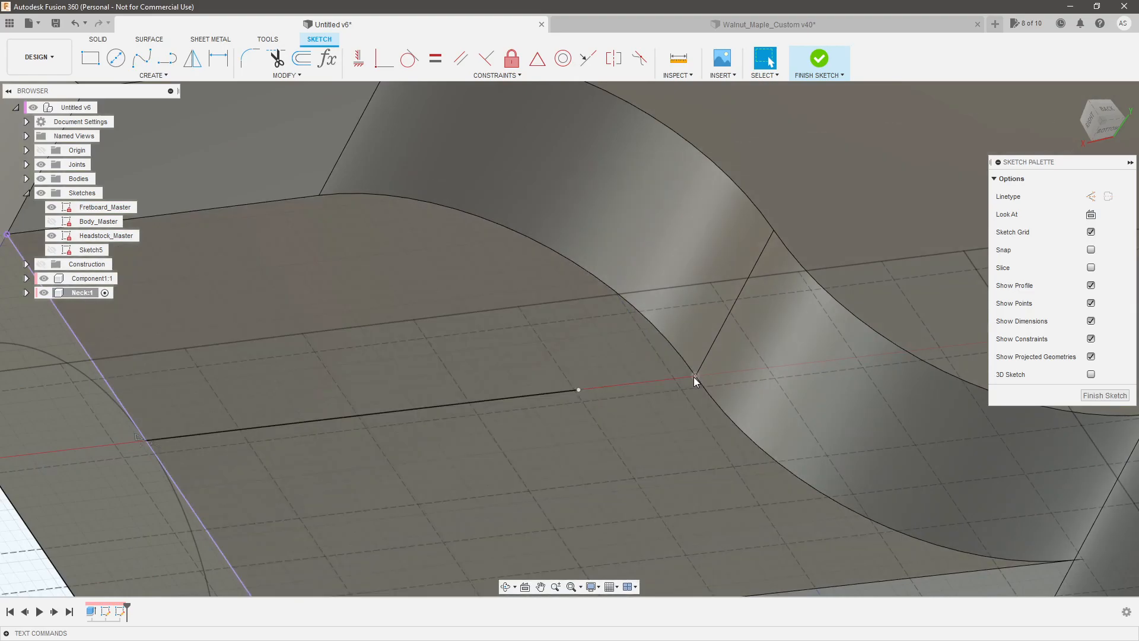
{"action": "scroll", "coordinate": [693, 376], "scroll_direction": "down", "scroll_amount": 3}
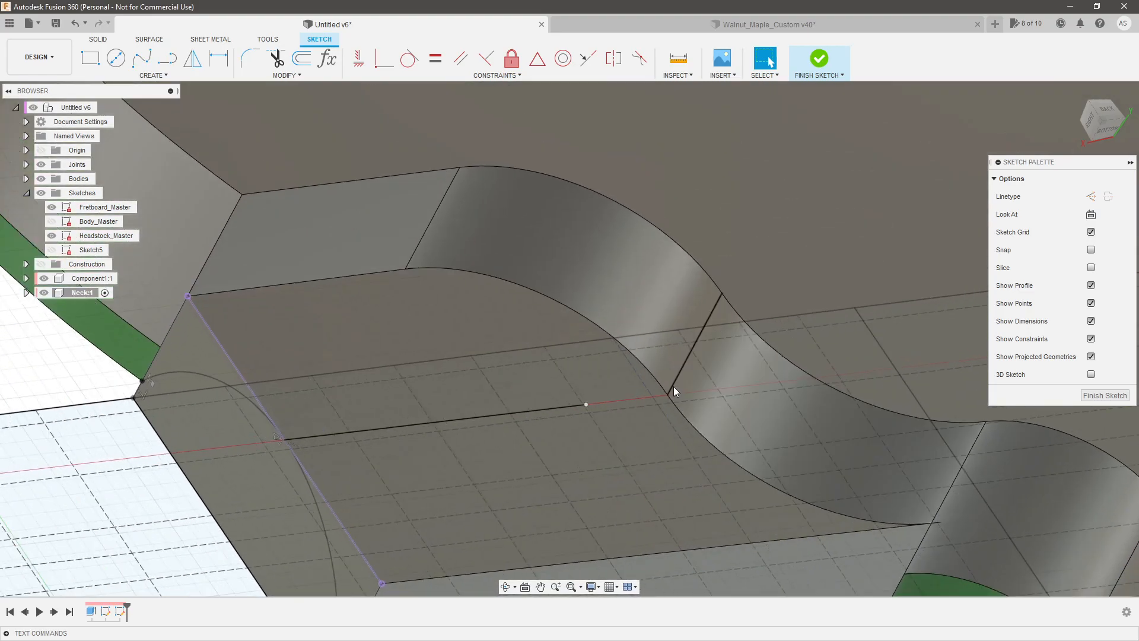
{"action": "scroll", "coordinate": [669, 394], "scroll_direction": "down", "scroll_amount": 4}
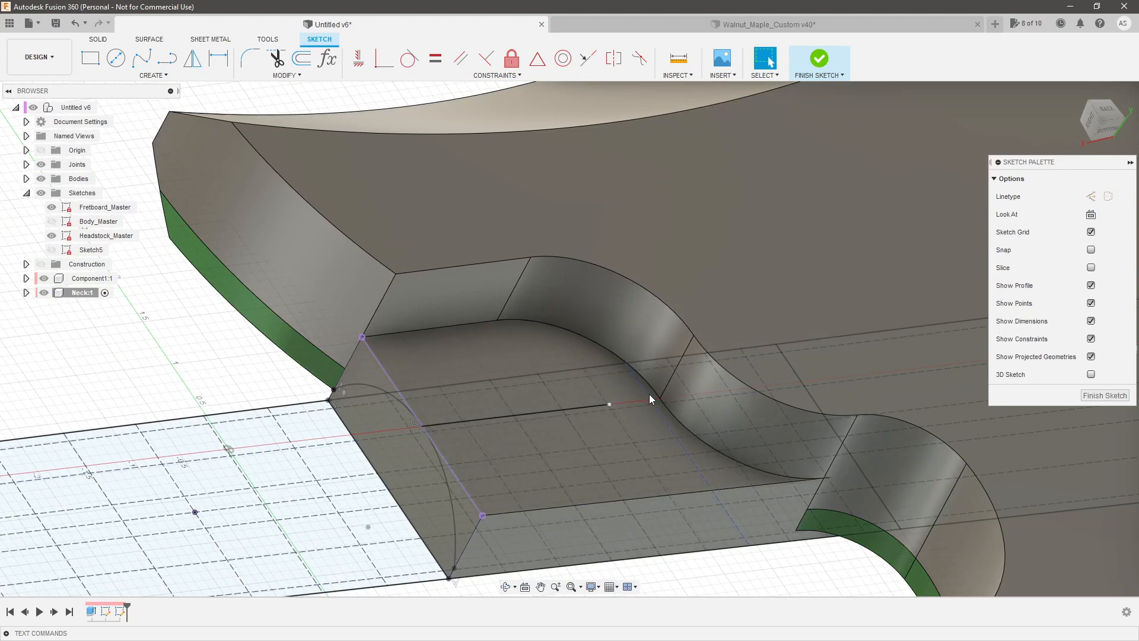
{"action": "scroll", "coordinate": [649, 396], "scroll_direction": "up", "scroll_amount": 4}
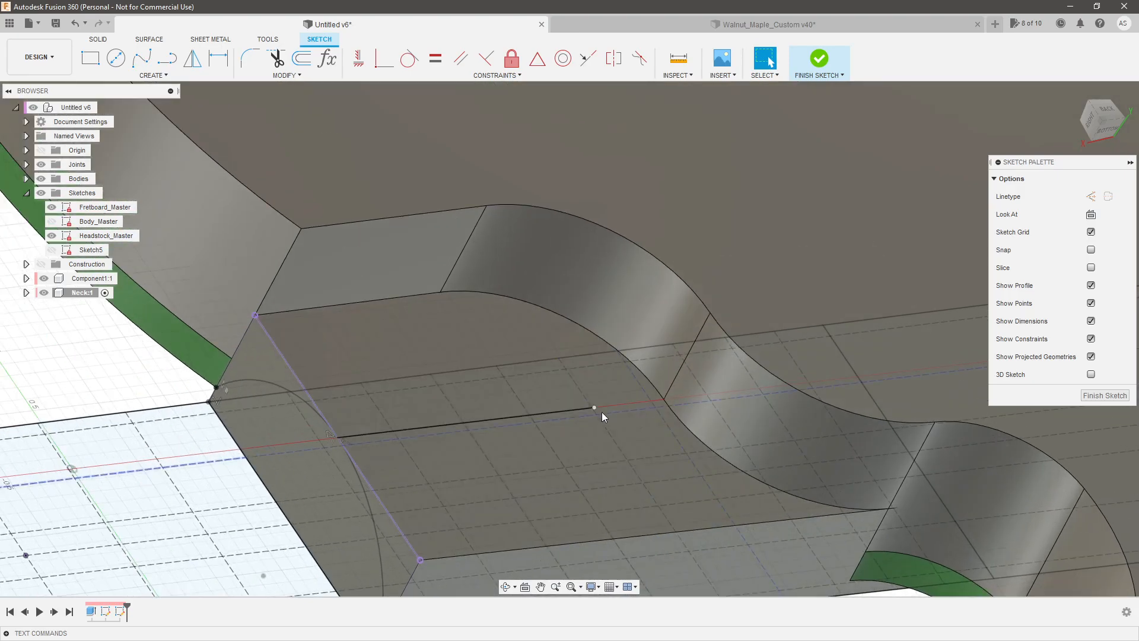
{"action": "key", "text": "p"}
{"action": "left_click", "coordinate": [663, 399]}
{"action": "key", "text": "Return"}
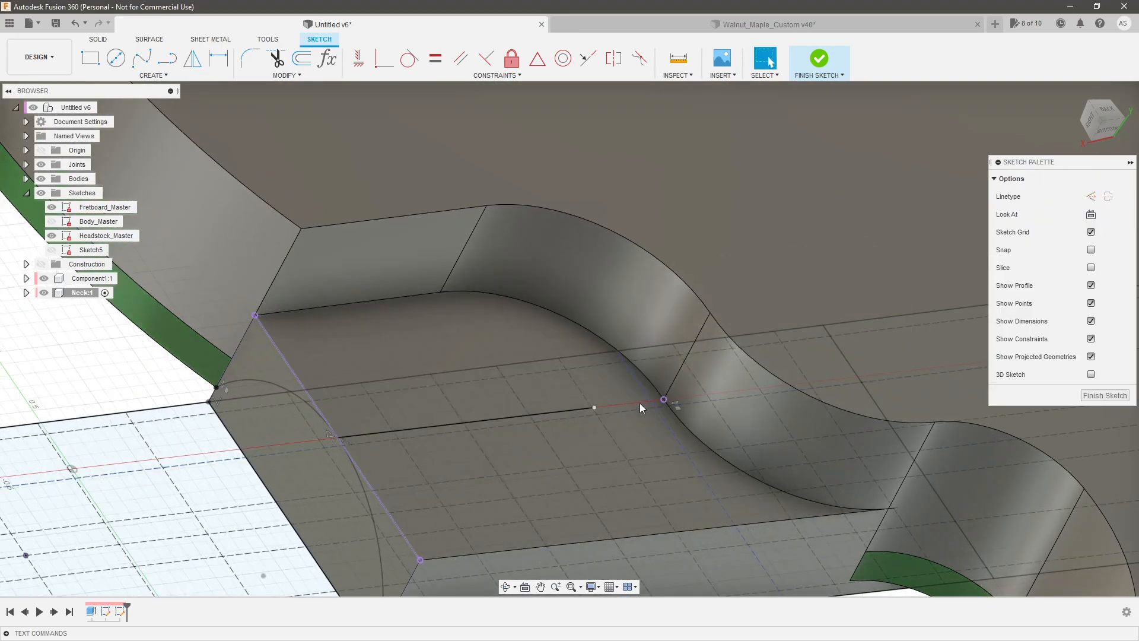
{"action": "left_click", "coordinate": [594, 407]}
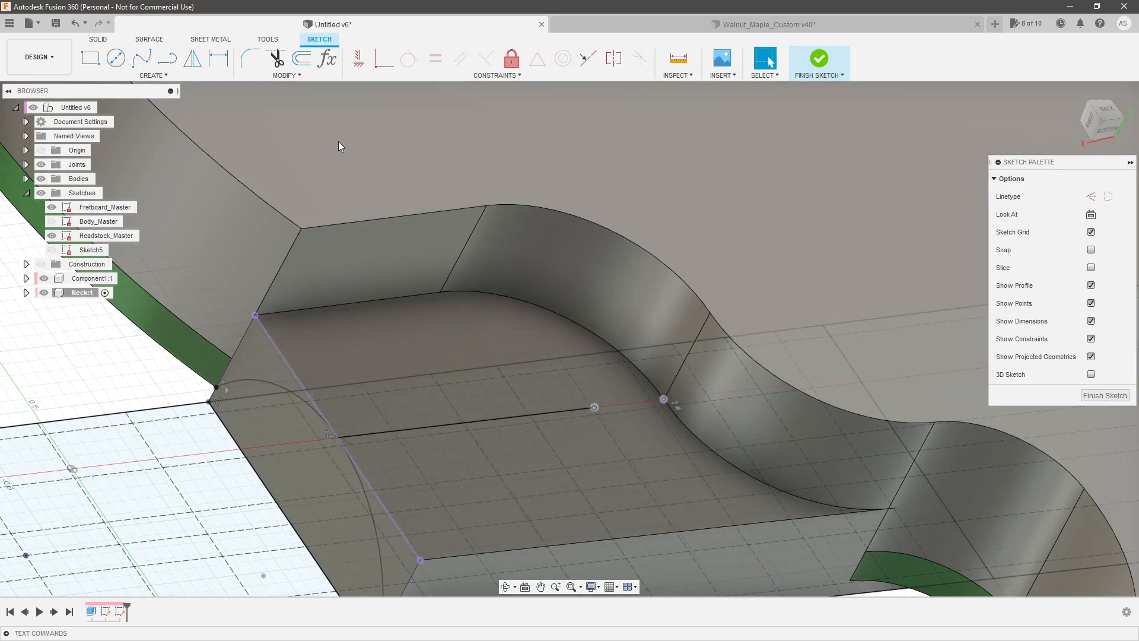
{"action": "left_click", "coordinate": [384, 63]}
{"action": "scroll", "coordinate": [546, 411], "scroll_direction": "down", "scroll_amount": 4}
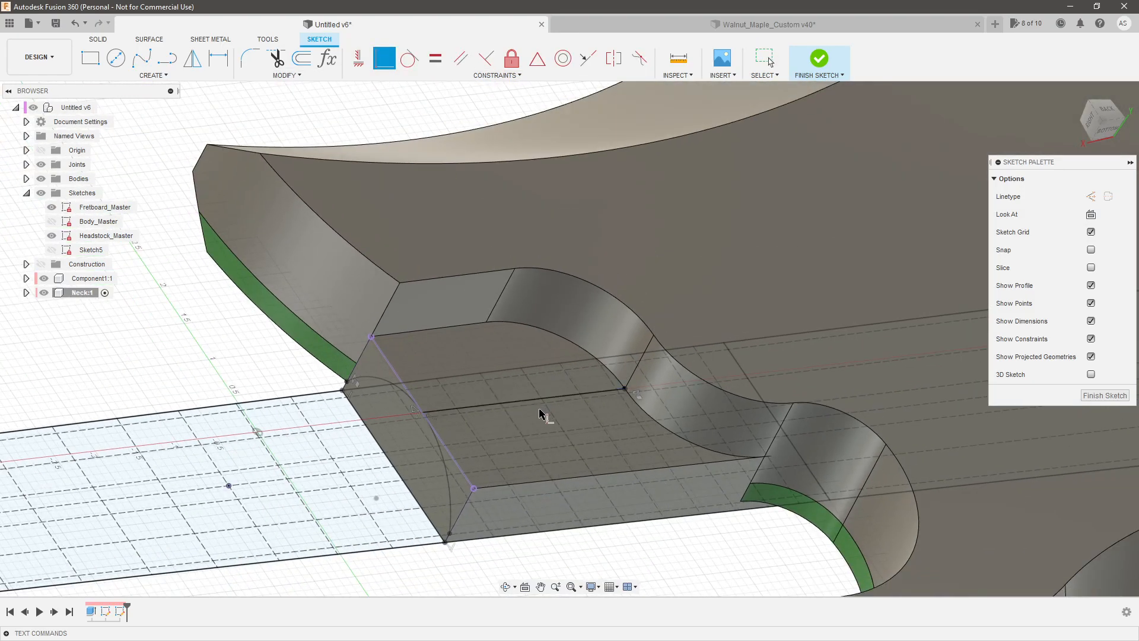
Finish the centre line sketch on the heel block's back face.
{"action": "scroll", "coordinate": [503, 492], "scroll_direction": "up", "scroll_amount": 5}
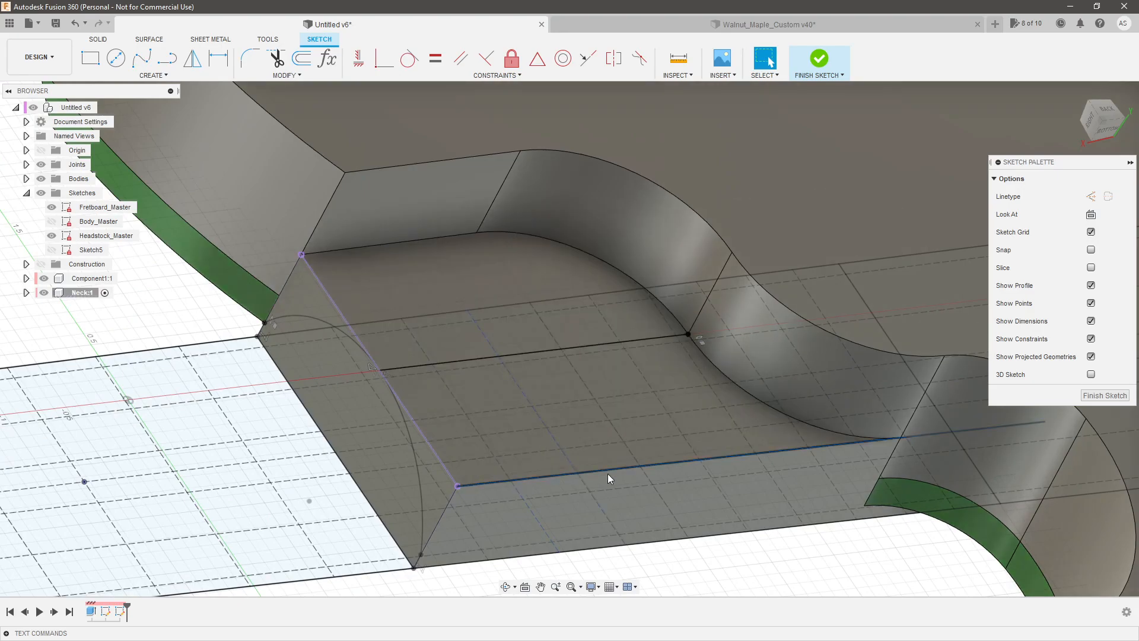
{"action": "middle_click_drag", "start_coordinate": [600, 219], "coordinate": [765, 349], "text": "shift"}
{"action": "scroll", "coordinate": [765, 348], "scroll_direction": "up", "scroll_amount": 5}
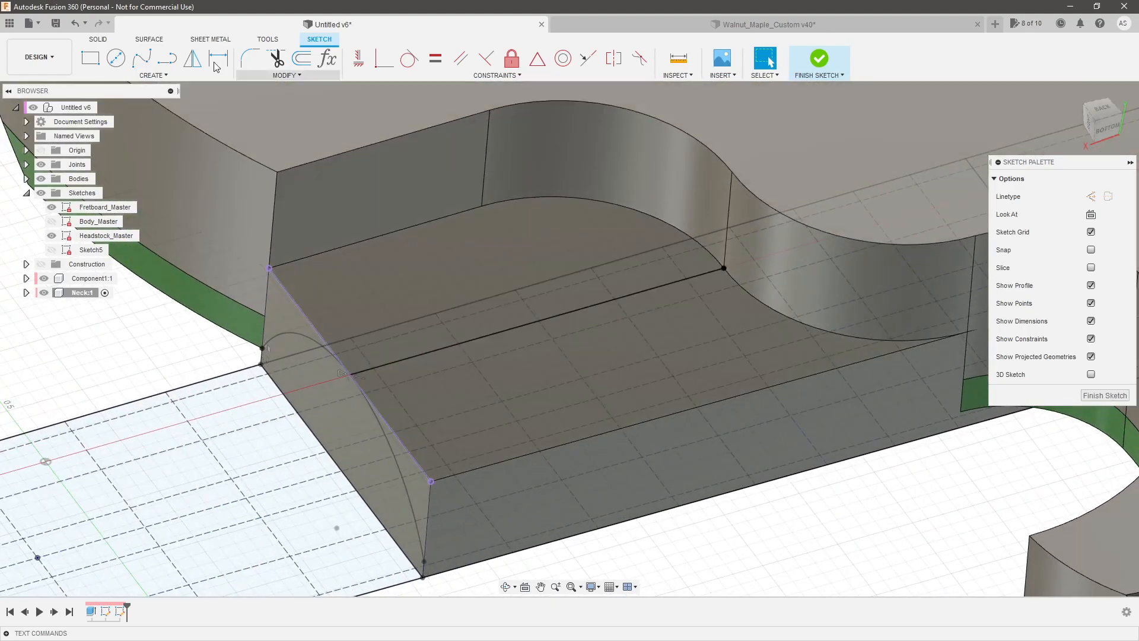
{"action": "left_click", "coordinate": [168, 62]}
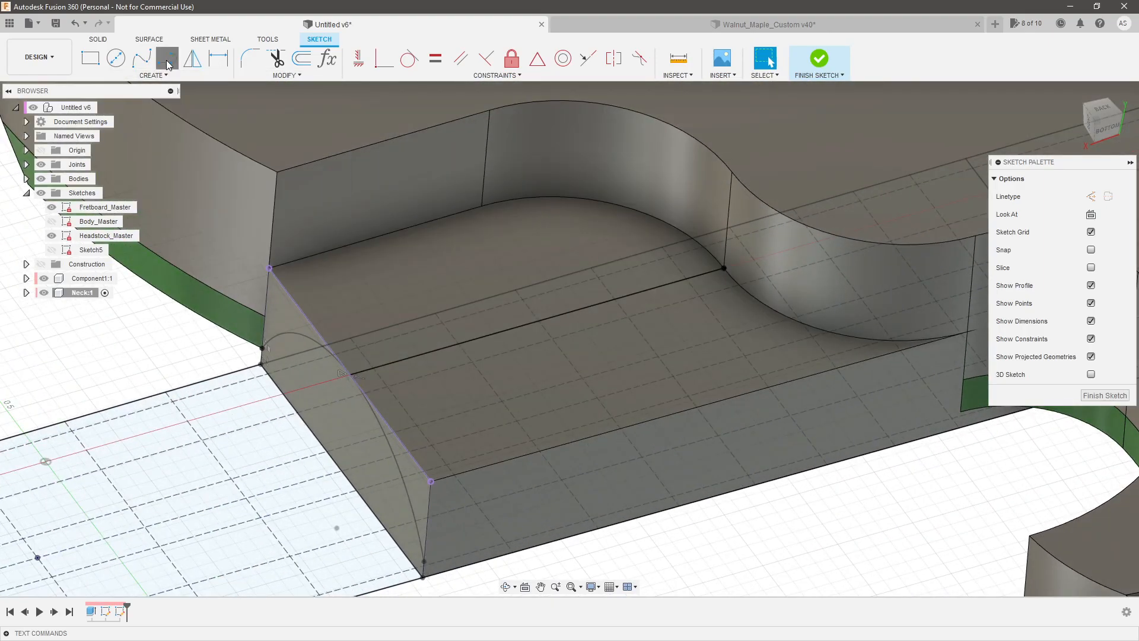
{"action": "key", "text": "Escape"}
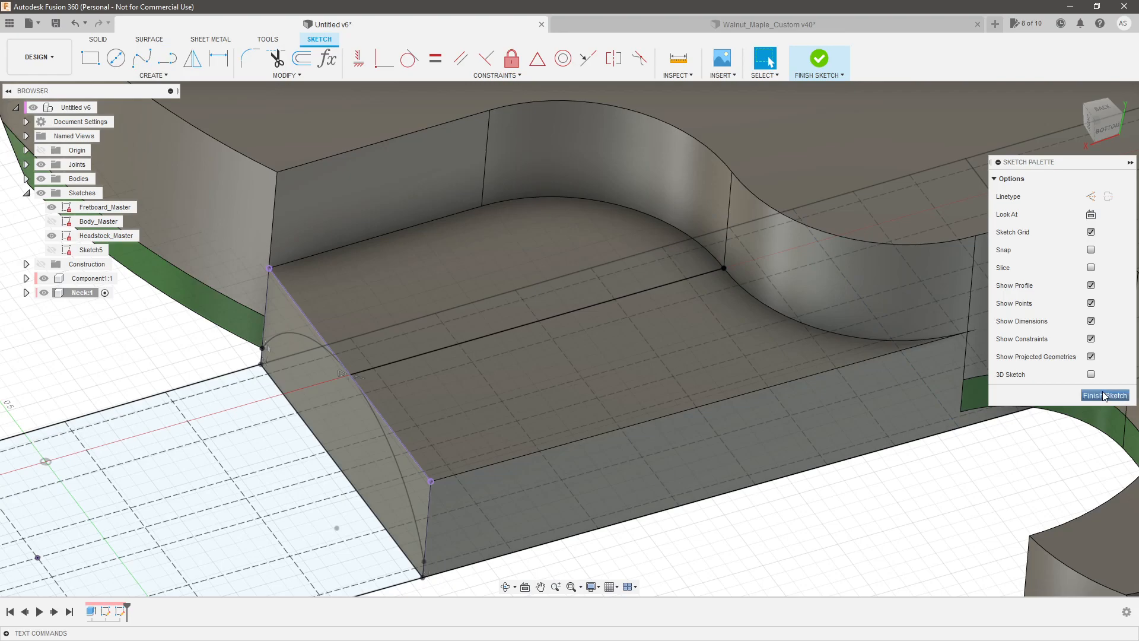
{"action": "left_click", "coordinate": [1102, 394]}
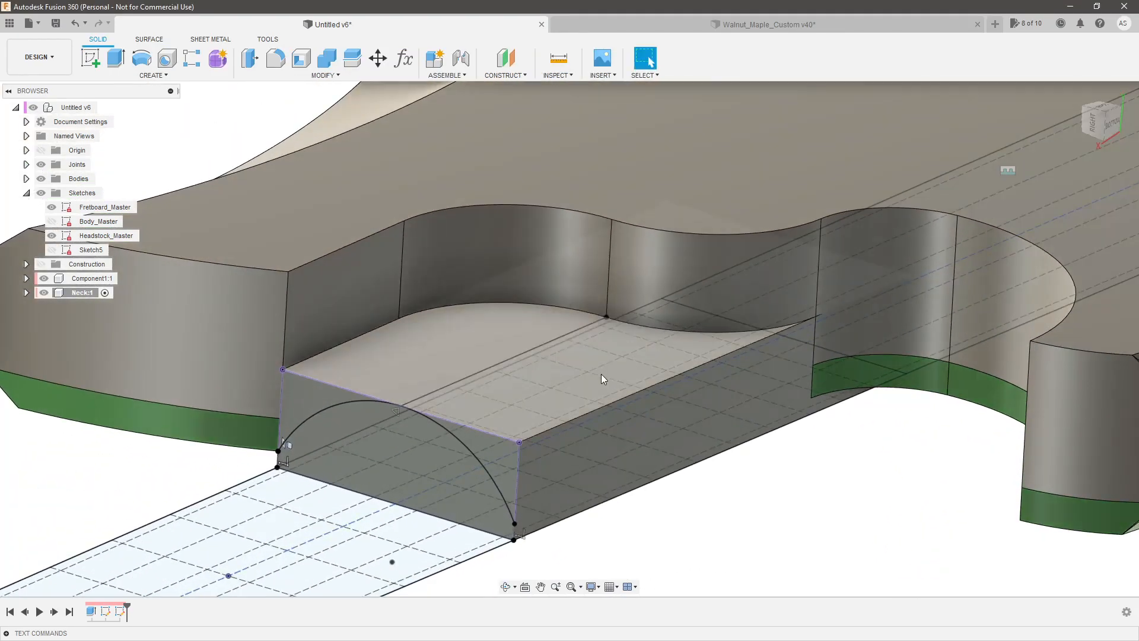
{"action": "scroll", "coordinate": [459, 398], "scroll_direction": "up", "scroll_amount": 3}
{"action": "left_click", "coordinate": [494, 457]}
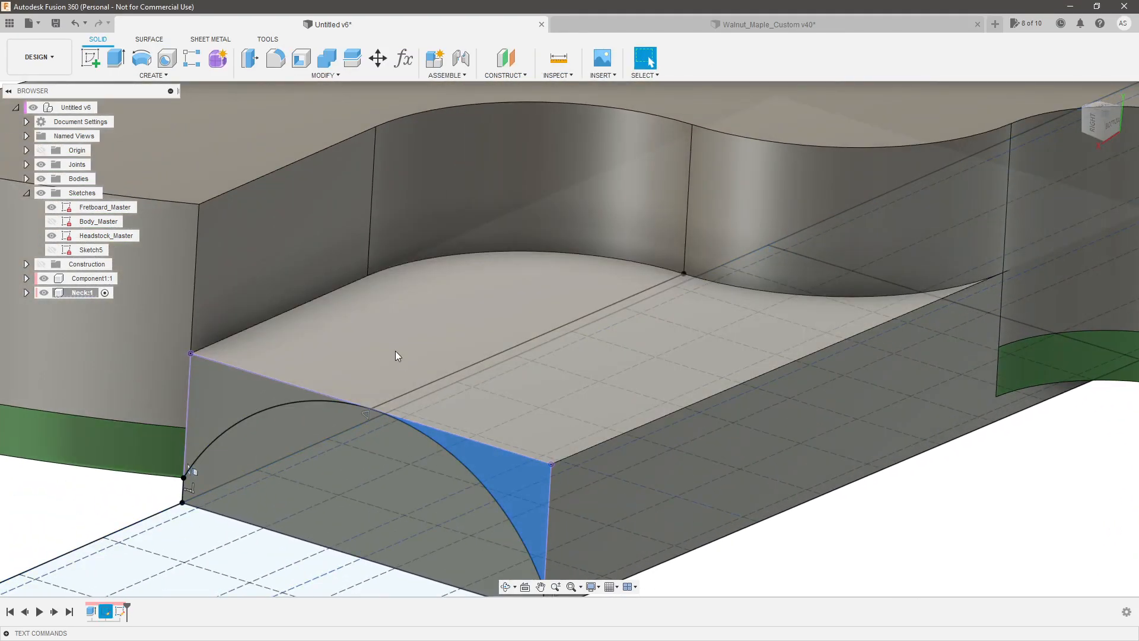
{"action": "scroll", "coordinate": [403, 365], "scroll_direction": "down", "scroll_amount": 1}
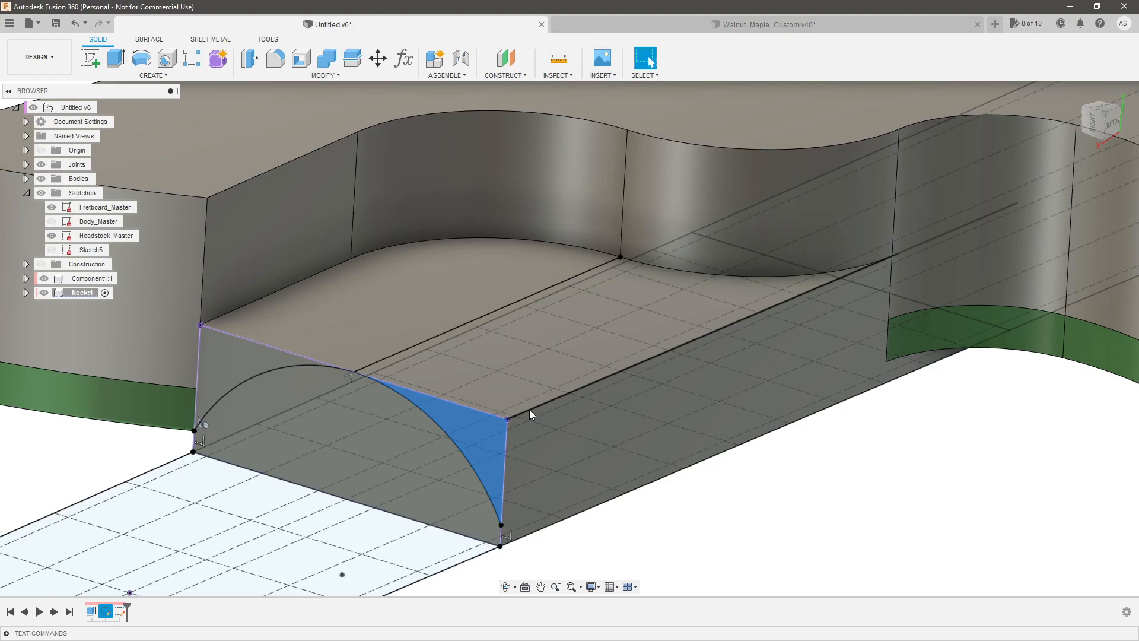
{"action": "scroll", "coordinate": [529, 410], "scroll_direction": "down", "scroll_amount": 1}
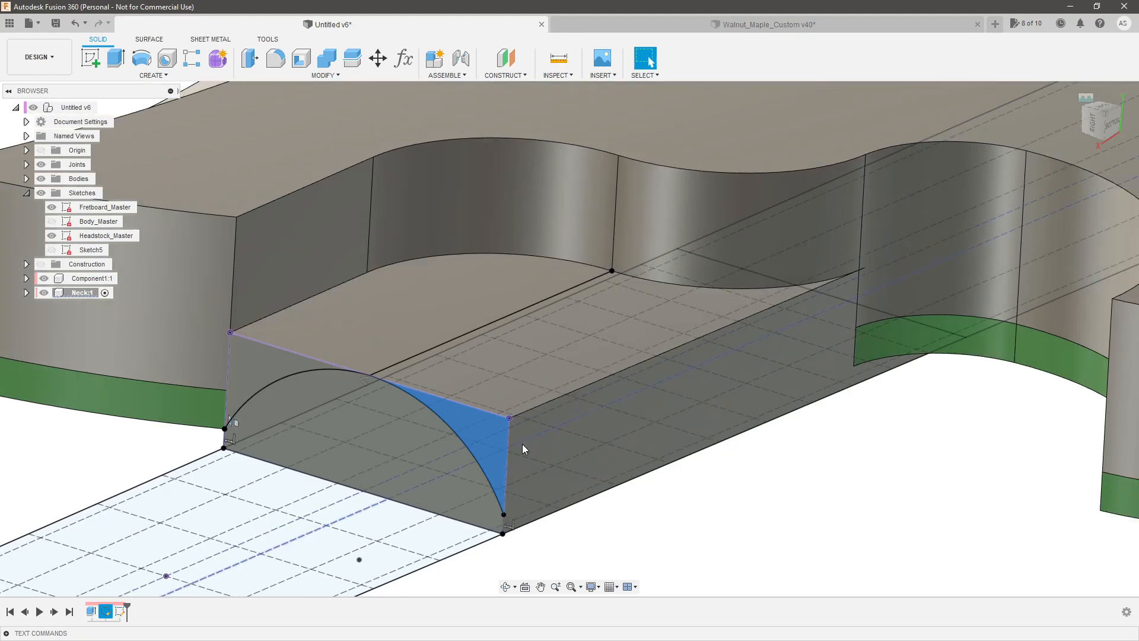
{"action": "middle_click_drag", "start_coordinate": [686, 483], "coordinate": [732, 503], "text": "shift"}
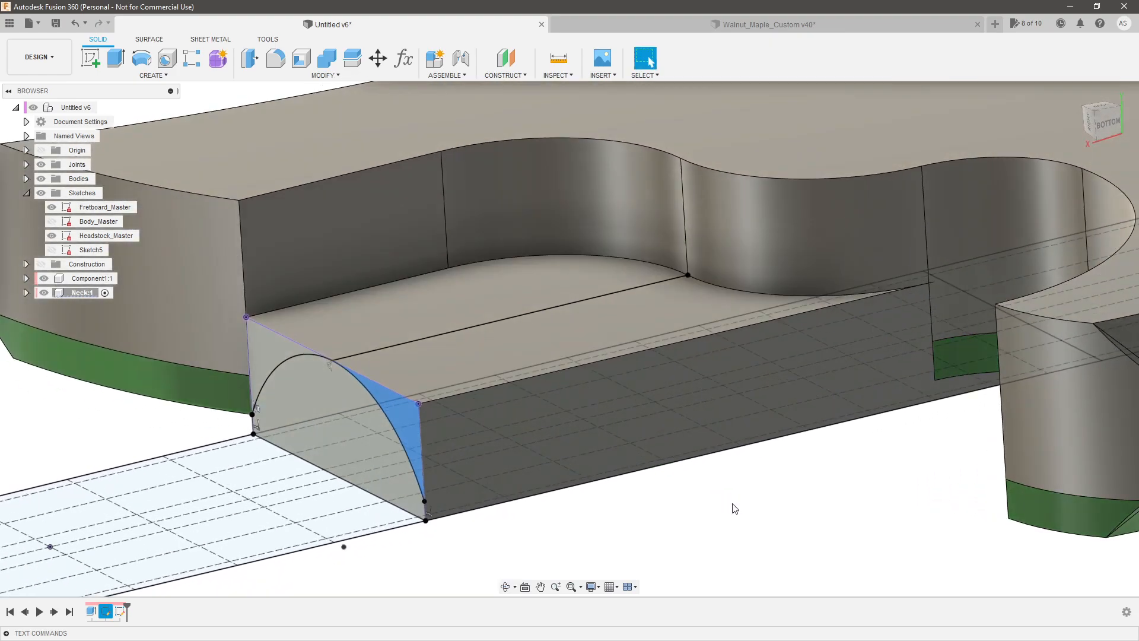
{"action": "left_click", "coordinate": [94, 61]}
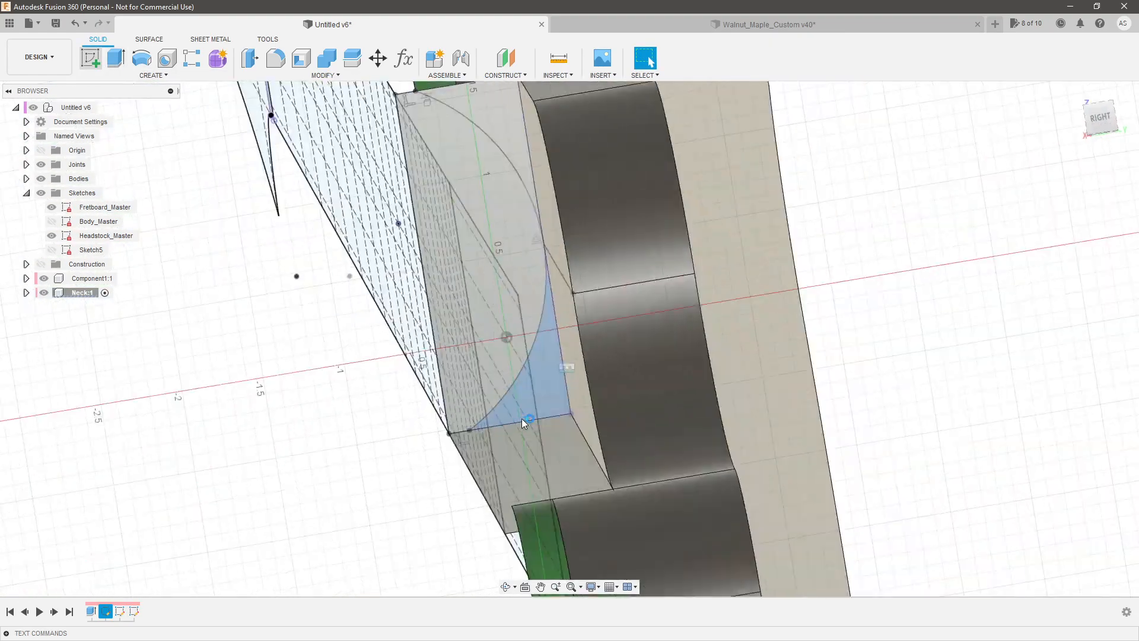
{"action": "middle_click_drag", "start_coordinate": [625, 360], "coordinate": [546, 333], "text": "shift"}
{"action": "key", "text": "ctrl+z"}
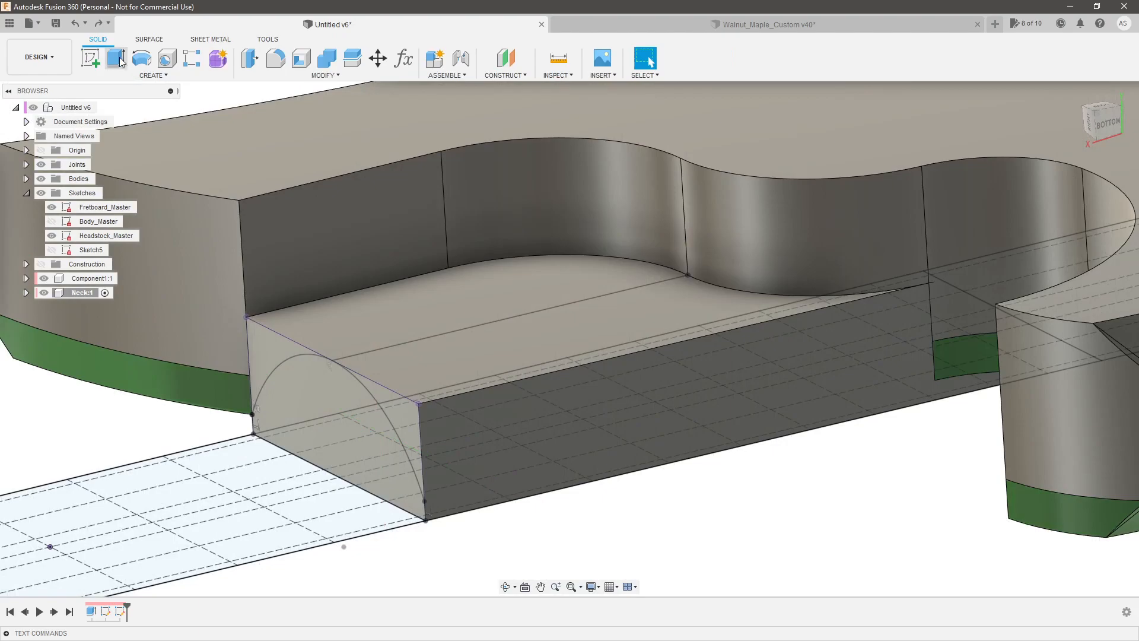
Start a sketch on the heel block's long side face and draw a line from the arc's lower end towards the body, parallel to the bottom edge.
{"action": "left_click", "coordinate": [90, 58]}
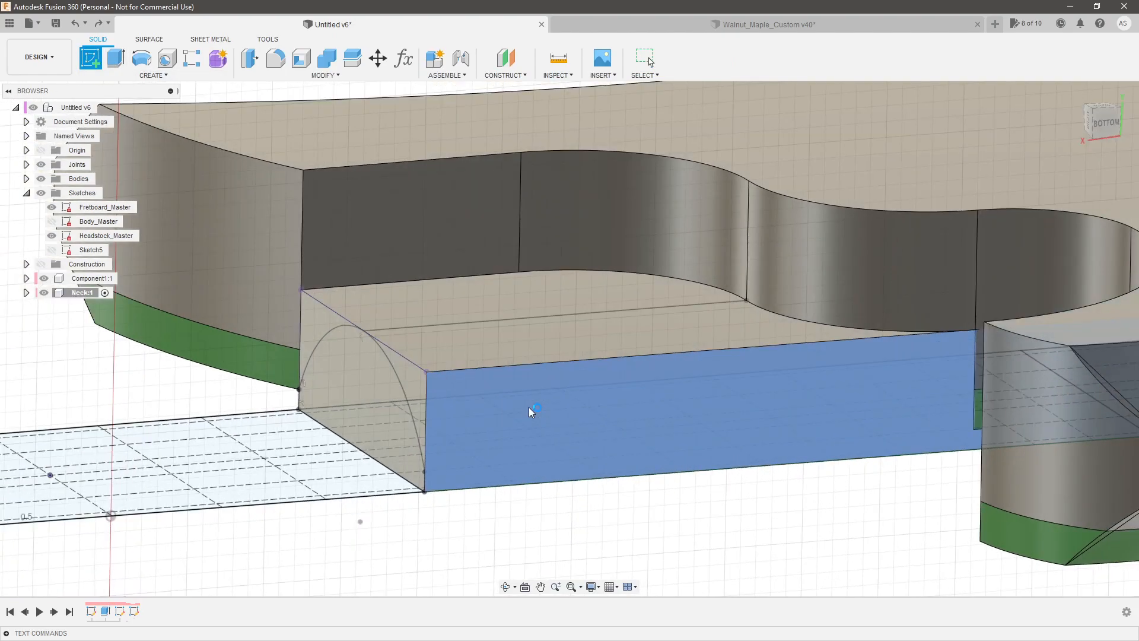
{"action": "left_click", "coordinate": [528, 407]}
{"action": "mouse_move", "coordinate": [494, 407]}
{"action": "middle_mouse_down", "text": "shift"}
{"action": "mouse_move", "coordinate": [511, 381]}
{"action": "mouse_move", "coordinate": [457, 409]}
{"action": "mouse_move", "coordinate": [427, 453]}
{"action": "mouse_move", "coordinate": [410, 439]}
{"action": "middle_mouse_up", "text": "shift"}
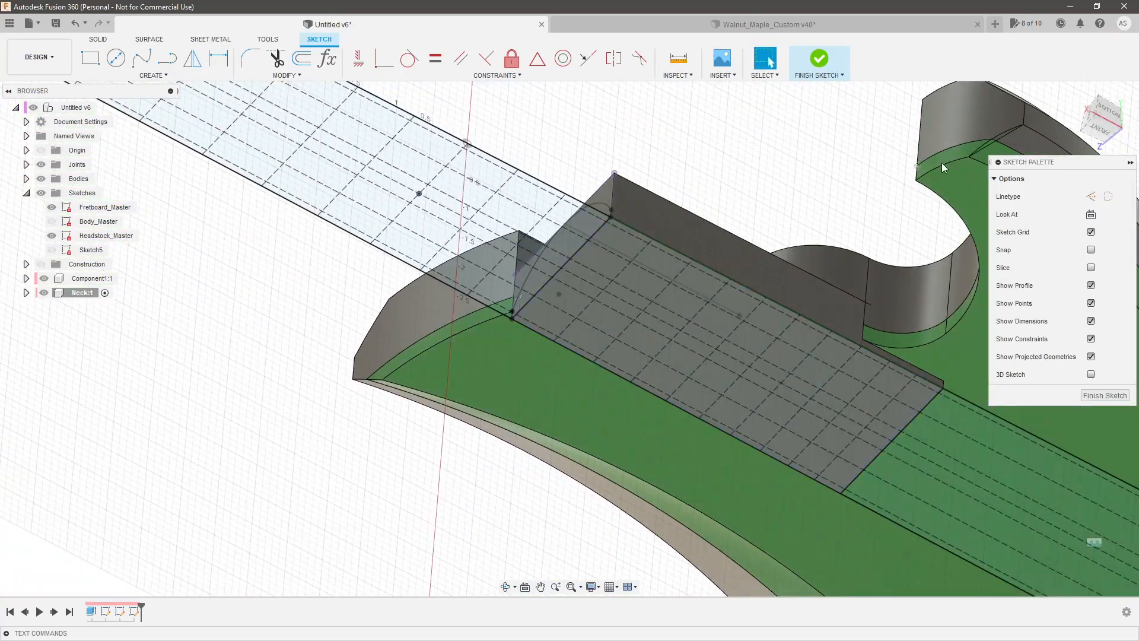
{"action": "left_click", "coordinate": [1106, 116]}
{"action": "middle_click_drag", "start_coordinate": [792, 276], "coordinate": [740, 187], "text": "shift"}
{"action": "scroll", "coordinate": [703, 248], "scroll_direction": "up", "scroll_amount": 3}
{"action": "scroll", "coordinate": [469, 283], "scroll_direction": "down", "scroll_amount": 3}
{"action": "scroll", "coordinate": [614, 255], "scroll_direction": "up", "scroll_amount": 3}
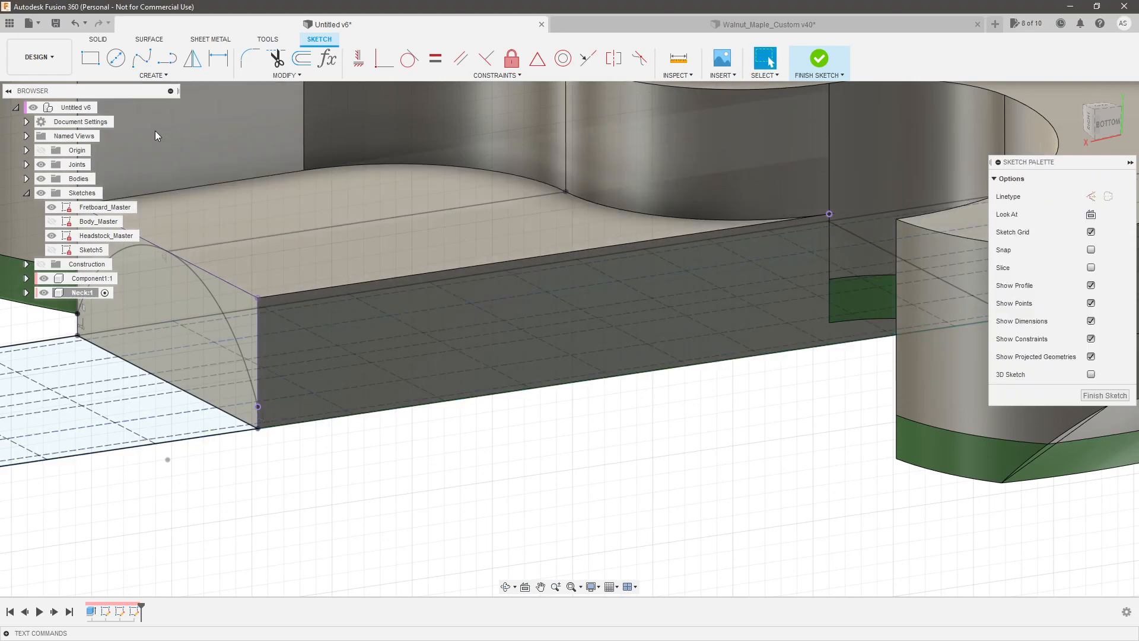
{"action": "left_click", "coordinate": [167, 57]}
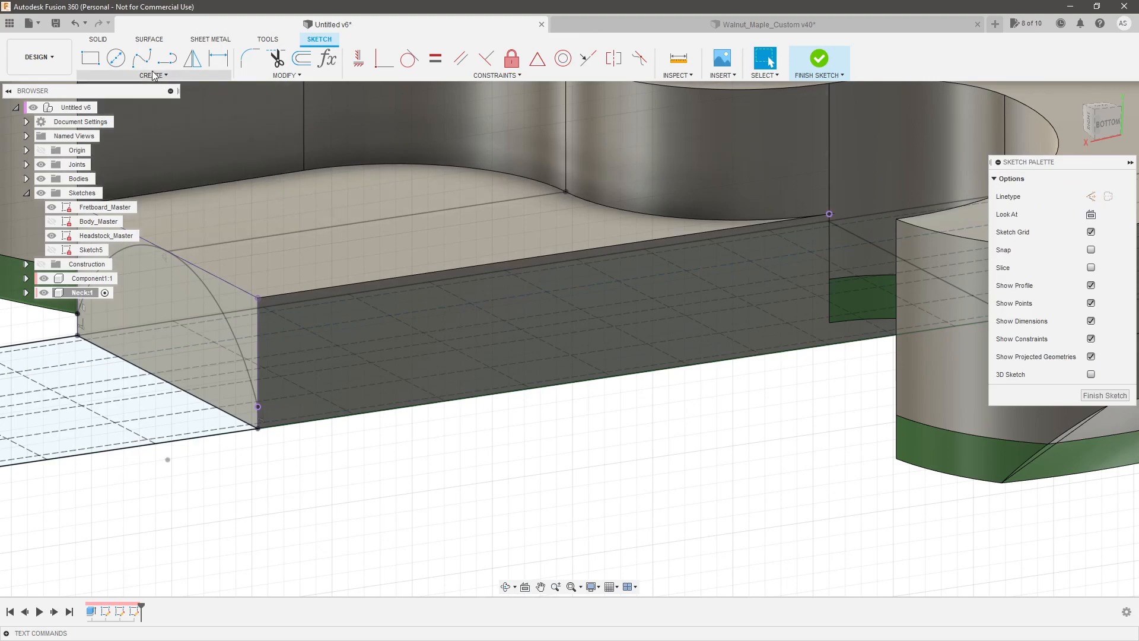
{"action": "left_click", "coordinate": [261, 407]}
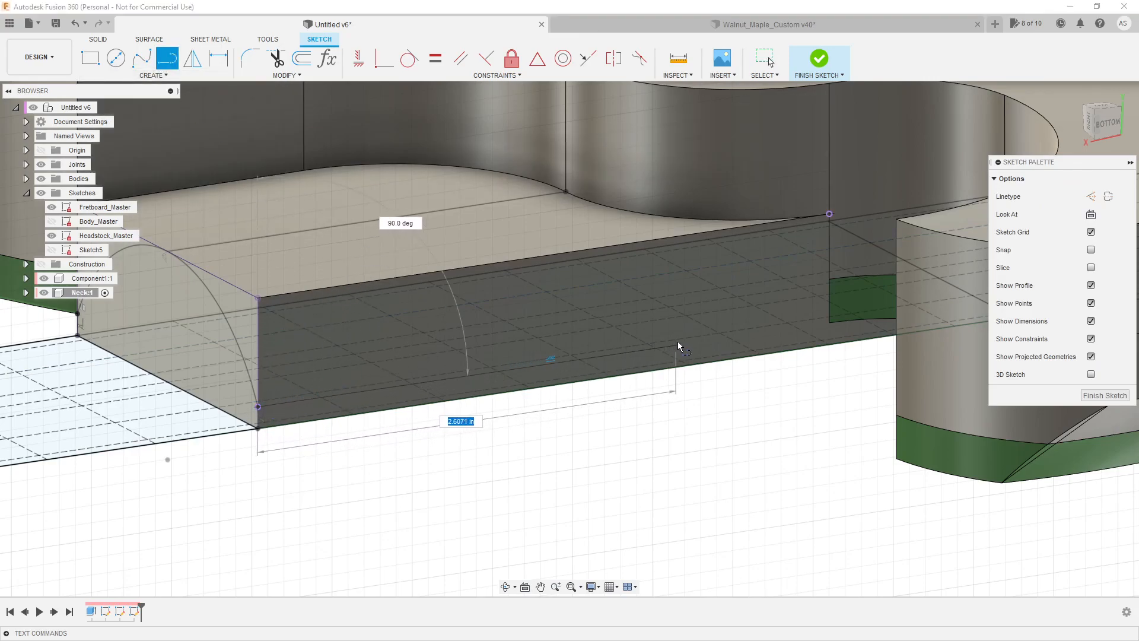
{"action": "left_click", "coordinate": [709, 341]}
{"action": "key", "text": "Escape"}
Draw a three-point arc from the side guide line's free end up to the projected pocket corner point.
{"action": "left_click", "coordinate": [153, 75]}
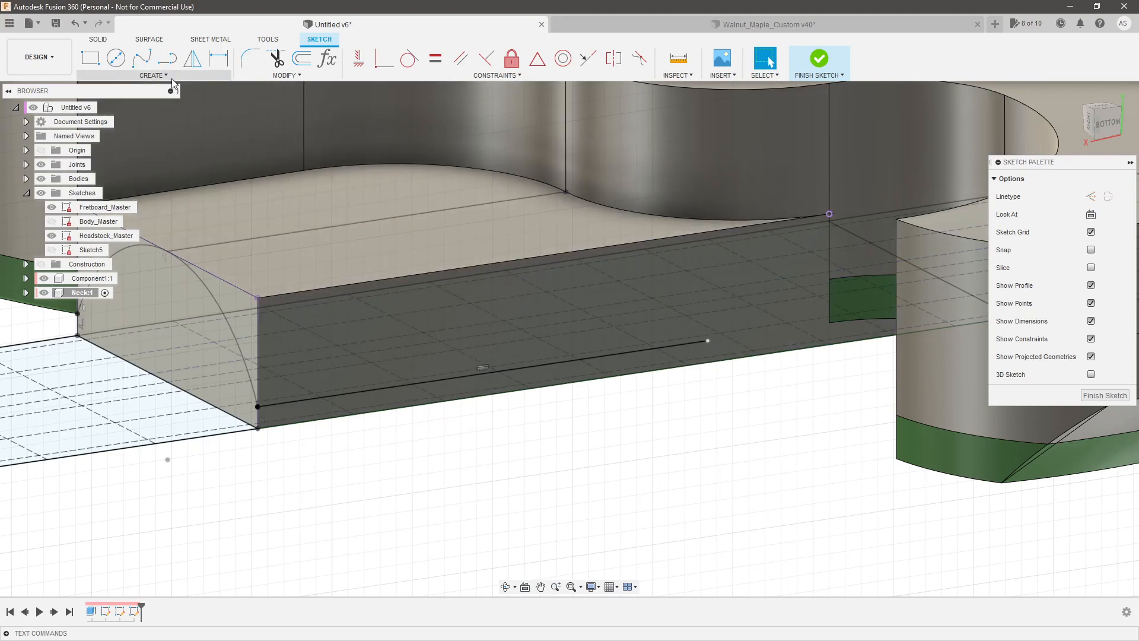
{"action": "left_click", "coordinate": [214, 128]}
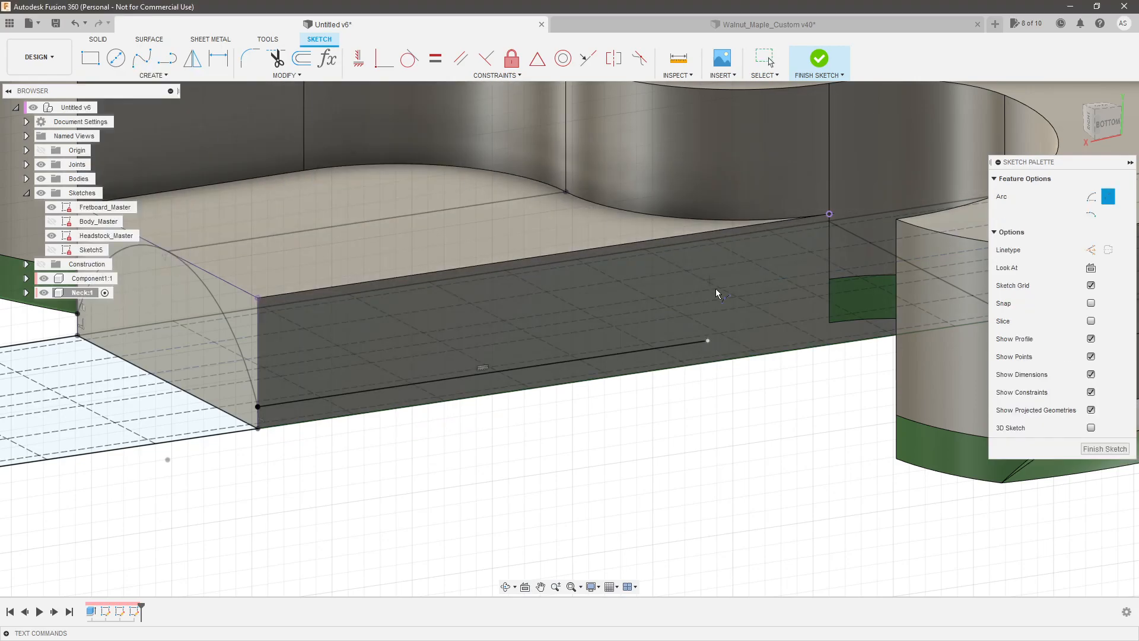
{"action": "left_click", "coordinate": [709, 342]}
{"action": "left_click", "coordinate": [829, 220]}
{"action": "left_click", "coordinate": [817, 244]}
{"action": "key", "text": "Escape"}
{"action": "scroll", "coordinate": [828, 227], "scroll_direction": "up", "scroll_amount": 3}
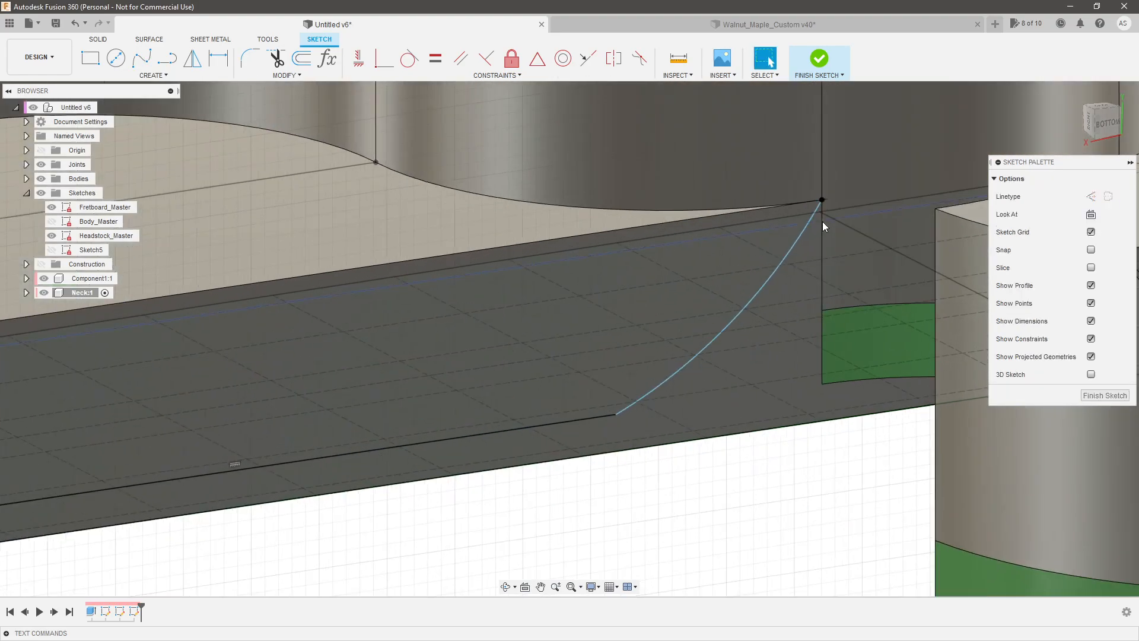
Make the arc tangent to the vertical edge below the pocket corner and move its lower end closer to that edge.
{"action": "left_click", "coordinate": [823, 236]}
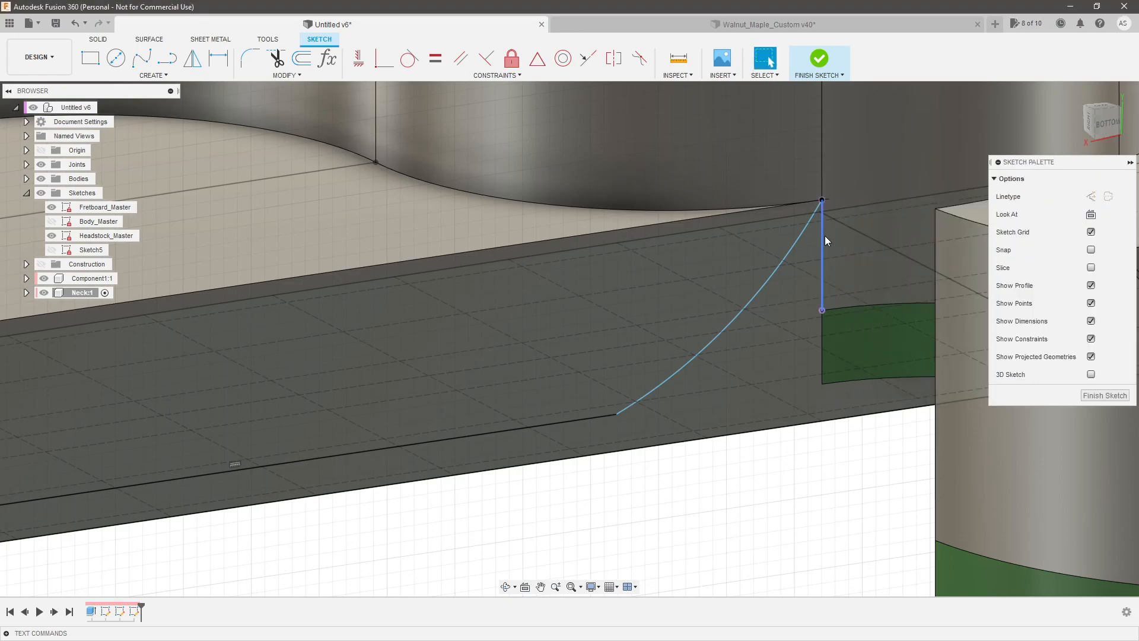
{"action": "left_click", "coordinate": [806, 232]}
{"action": "left_click", "coordinate": [823, 235], "text": "shift"}
{"action": "left_click", "coordinate": [409, 58]}
{"action": "key", "text": "Escape"}
{"action": "left_click_drag", "start_coordinate": [791, 389], "coordinate": [702, 403]}
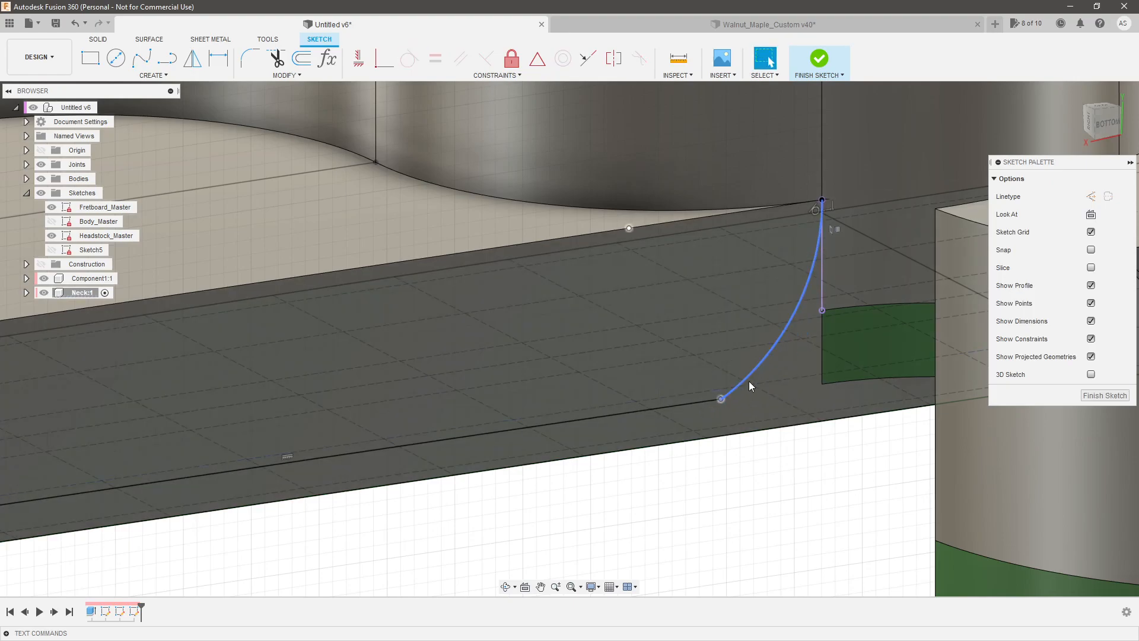
Make the arc's lower end tangent to the straight guide line on the heel block's side face.
{"action": "left_click", "coordinate": [735, 388]}
{"action": "left_click", "coordinate": [699, 402], "text": "shift"}
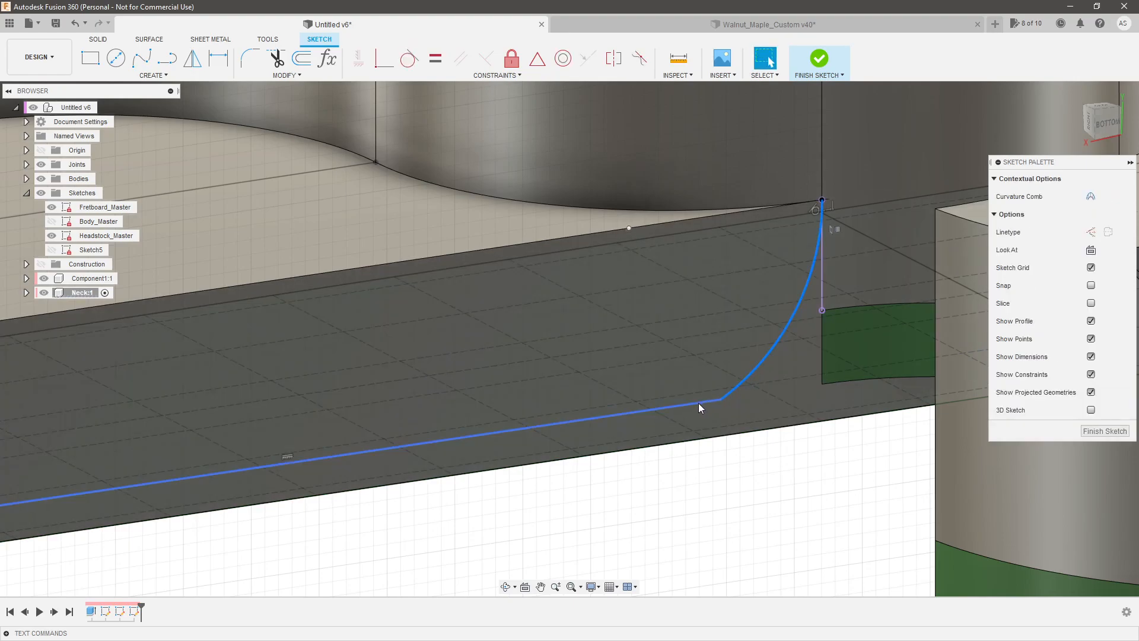
{"action": "left_click", "coordinate": [434, 56]}
{"action": "scroll", "coordinate": [691, 414], "scroll_direction": "down", "scroll_amount": 4}
{"action": "scroll", "coordinate": [735, 283], "scroll_direction": "up", "scroll_amount": 2}
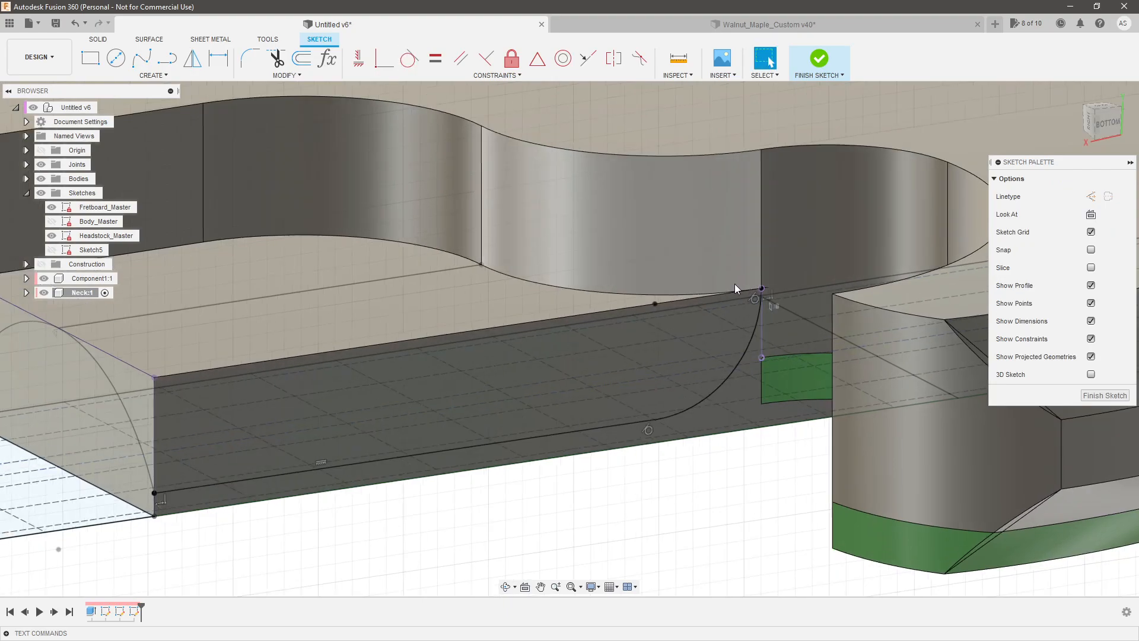
Examine how the side guide curve runs from the end-face arc to the pocket corner on the heel block.
{"action": "scroll", "coordinate": [611, 356], "scroll_direction": "down", "scroll_amount": 1}
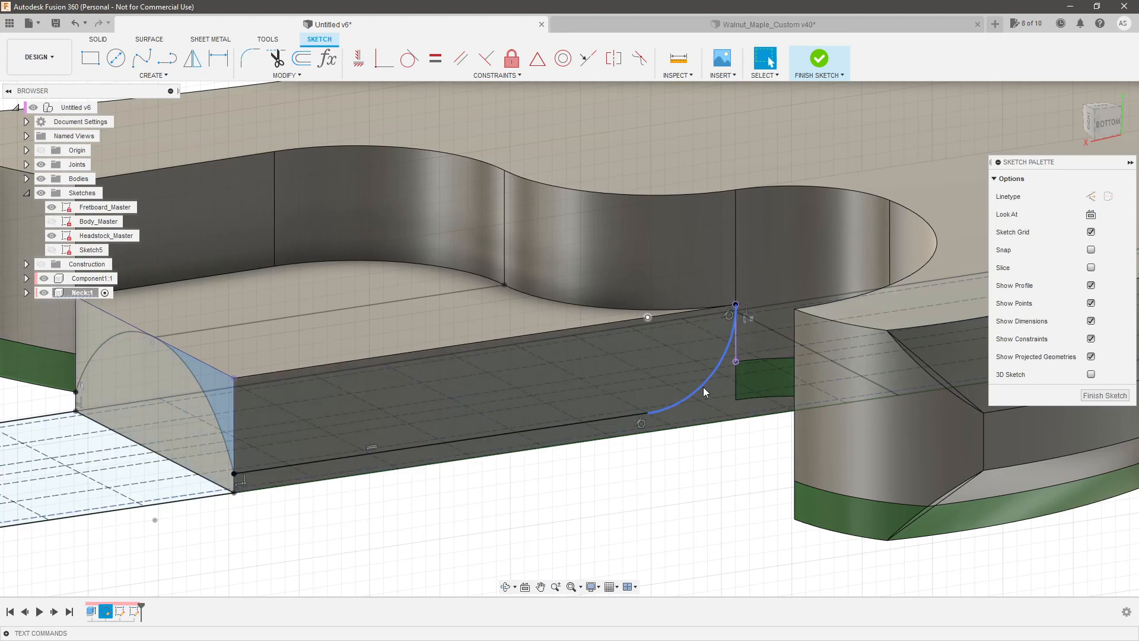
{"action": "scroll", "coordinate": [747, 412], "scroll_direction": "down", "scroll_amount": 2}
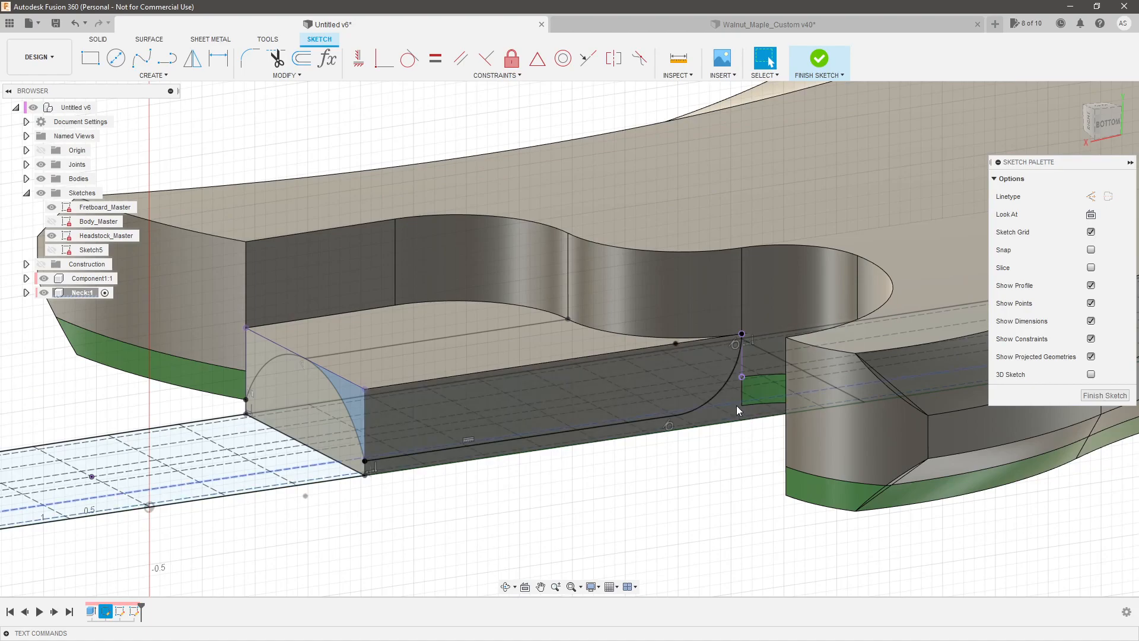
{"action": "scroll", "coordinate": [730, 441], "scroll_direction": "up", "scroll_amount": 2}
{"action": "mouse_move", "coordinate": [730, 440]}
{"action": "middle_mouse_down", "text": "shift"}
{"action": "mouse_move", "coordinate": [734, 424]}
{"action": "mouse_move", "coordinate": [739, 437]}
{"action": "middle_mouse_up", "text": "shift"}
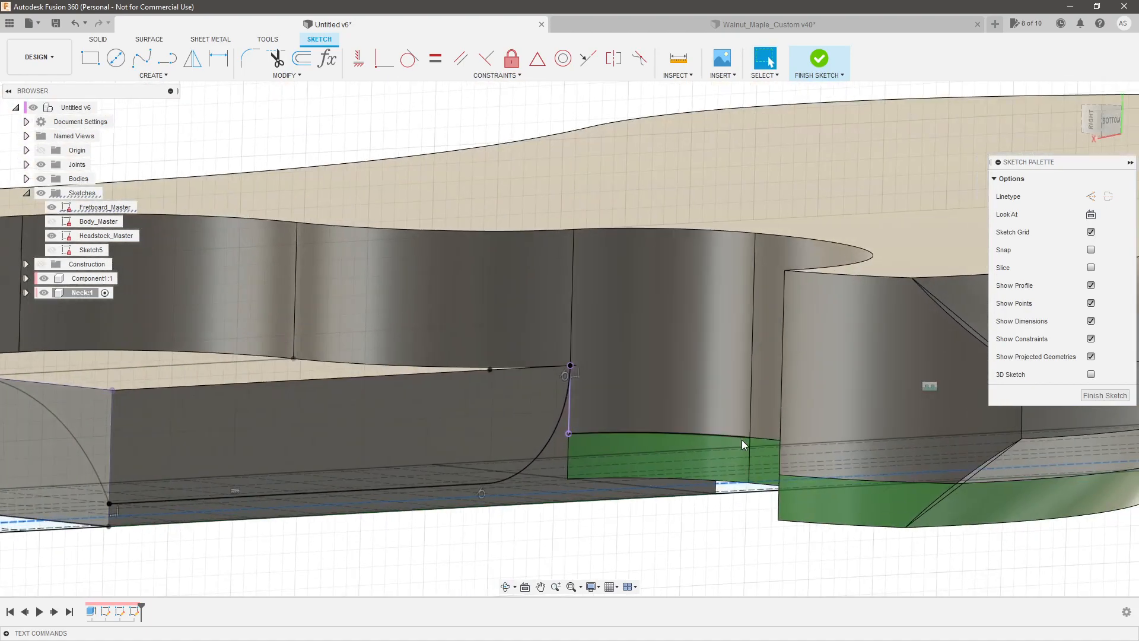
{"action": "scroll", "coordinate": [739, 438], "scroll_direction": "down", "scroll_amount": 2}
{"action": "scroll", "coordinate": [425, 498], "scroll_direction": "up", "scroll_amount": 1}
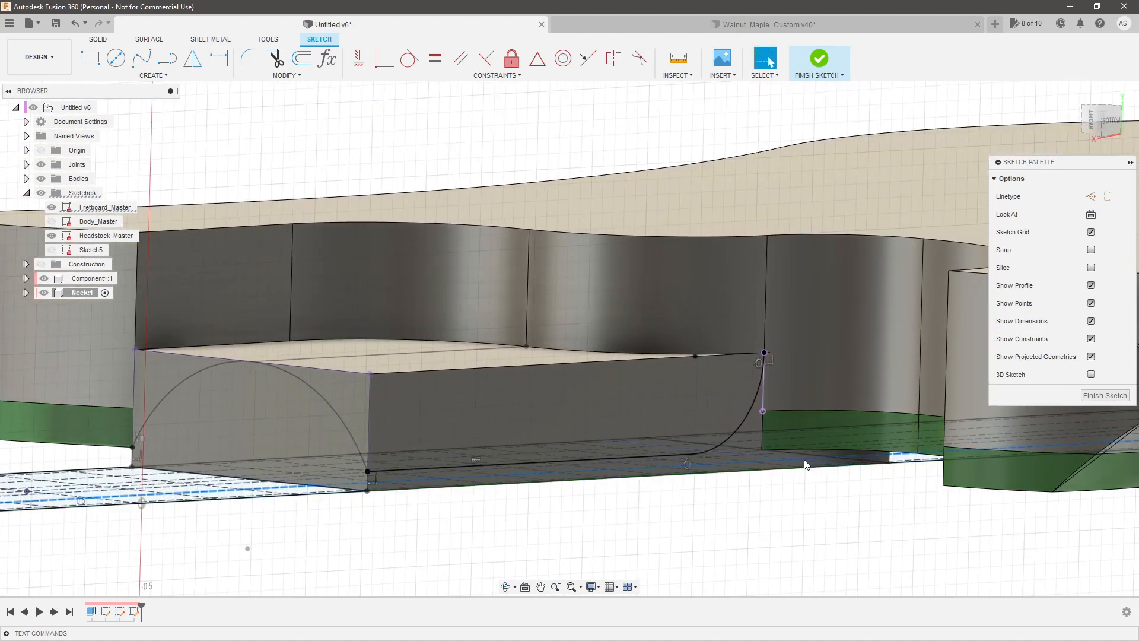
{"action": "mouse_move", "coordinate": [828, 468]}
{"action": "middle_mouse_down", "text": "shift"}
{"action": "mouse_move", "coordinate": [742, 469]}
{"action": "mouse_move", "coordinate": [571, 433]}
{"action": "mouse_move", "coordinate": [597, 450]}
{"action": "mouse_move", "coordinate": [569, 472]}
{"action": "mouse_move", "coordinate": [557, 367]}
{"action": "middle_mouse_up", "text": "shift"}
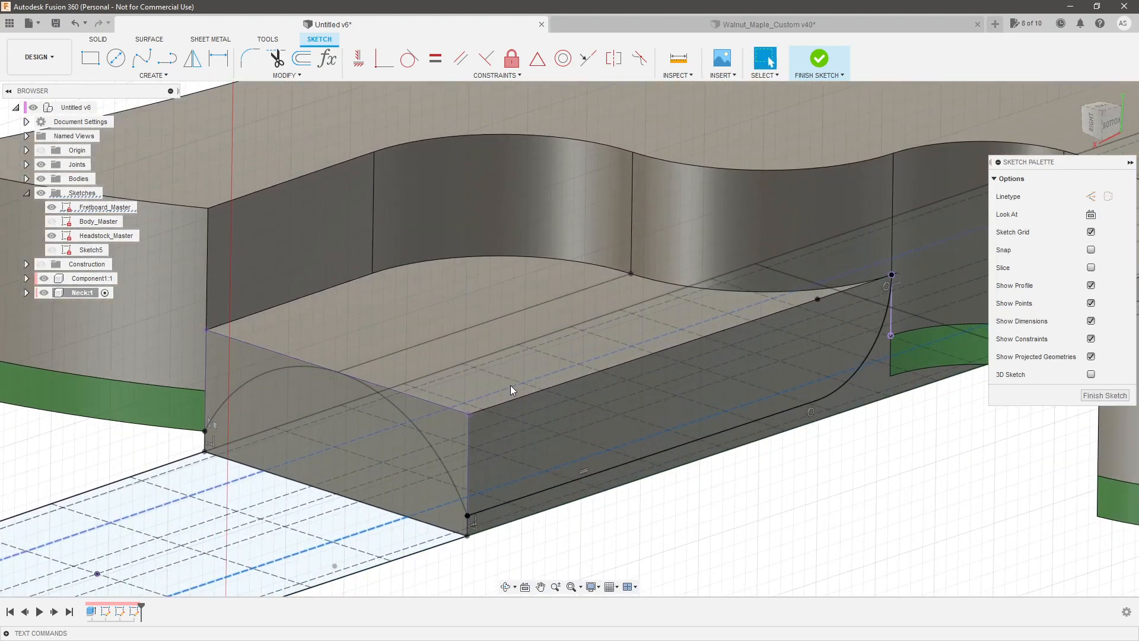
{"action": "middle_click_drag", "start_coordinate": [686, 420], "coordinate": [725, 412], "text": "shift"}
{"action": "scroll", "coordinate": [727, 406], "scroll_direction": "down", "scroll_amount": 3}
{"action": "scroll", "coordinate": [749, 339], "scroll_direction": "up", "scroll_amount": 3}
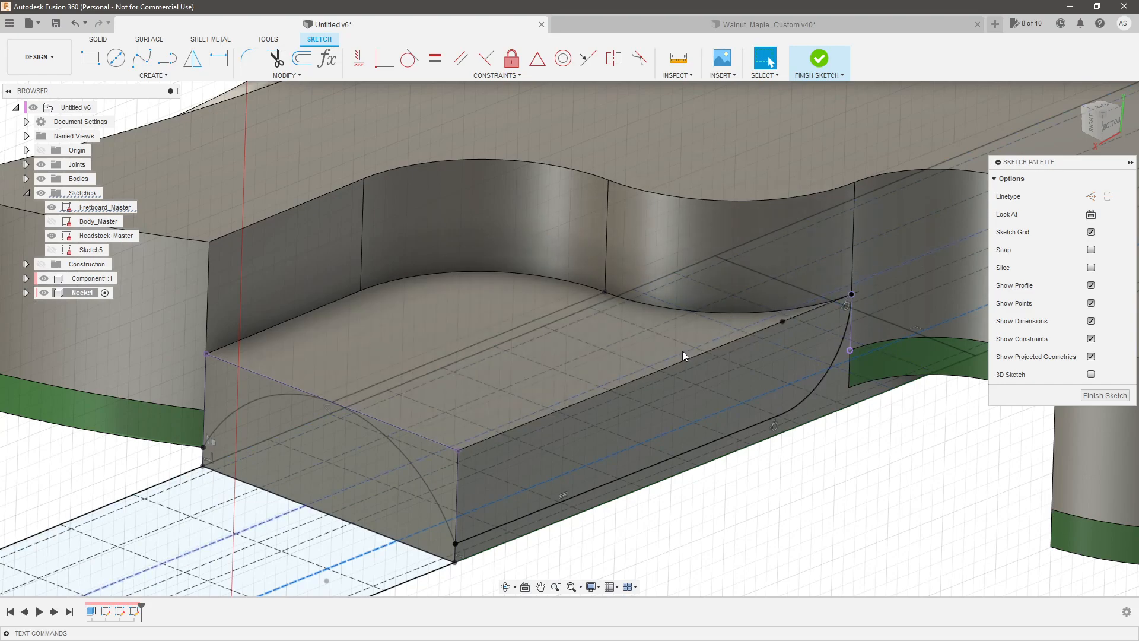
Finish the guide curve sketch on the heel block's long side face.
{"action": "mouse_move", "coordinate": [801, 510]}
{"action": "middle_mouse_down", "text": "shift"}
{"action": "mouse_move", "coordinate": [798, 524]}
{"action": "mouse_move", "coordinate": [790, 510]}
{"action": "mouse_move", "coordinate": [826, 359]}
{"action": "middle_mouse_up", "text": "shift"}
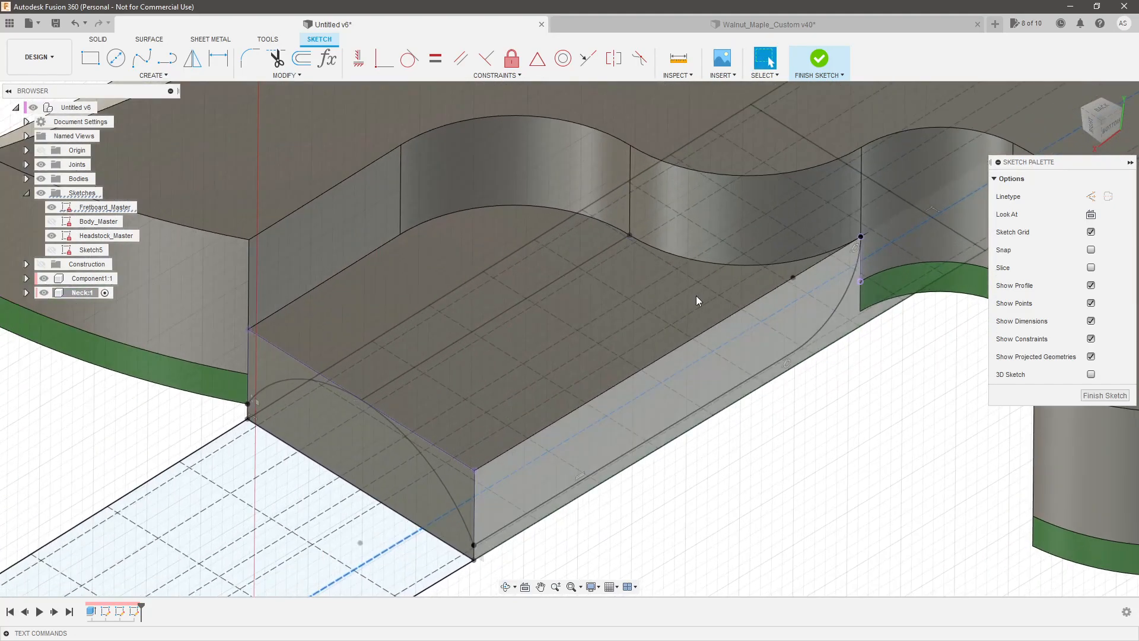
{"action": "left_click", "coordinate": [1106, 395]}
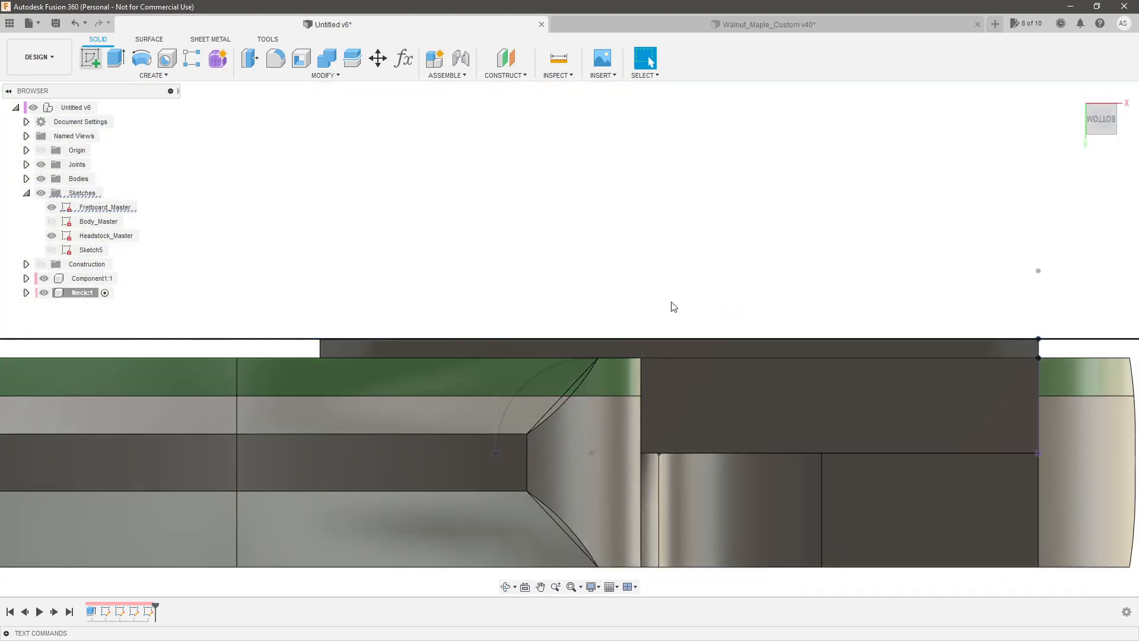
Undo the most recently added sketch.
{"action": "scroll", "coordinate": [681, 308], "scroll_direction": "down", "scroll_amount": 3}
{"action": "key", "text": "ctrl+z"}
{"action": "scroll", "coordinate": [702, 277], "scroll_direction": "down", "scroll_amount": 1}
{"action": "mouse_move", "coordinate": [702, 285]}
{"action": "middle_mouse_down", "text": "shift"}
{"action": "mouse_move", "coordinate": [709, 329]}
{"action": "mouse_move", "coordinate": [680, 267]}
{"action": "mouse_move", "coordinate": [582, 148]}
{"action": "mouse_move", "coordinate": [770, 138]}
{"action": "mouse_move", "coordinate": [700, 296]}
{"action": "mouse_move", "coordinate": [682, 390]}
{"action": "middle_mouse_up", "text": "shift"}
{"action": "scroll", "coordinate": [593, 308], "scroll_direction": "up", "scroll_amount": 5}
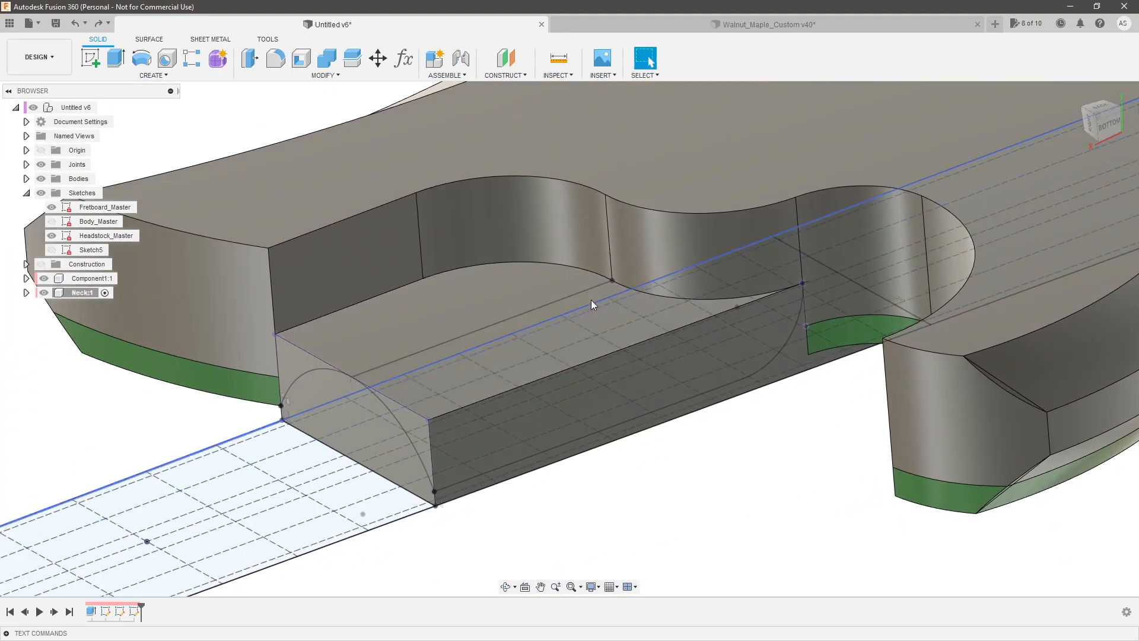
Start a sketch on the neck heel's flat back face and project the concave curved edge into it.
{"action": "left_click", "coordinate": [540, 286]}
{"action": "left_click", "coordinate": [90, 58]}
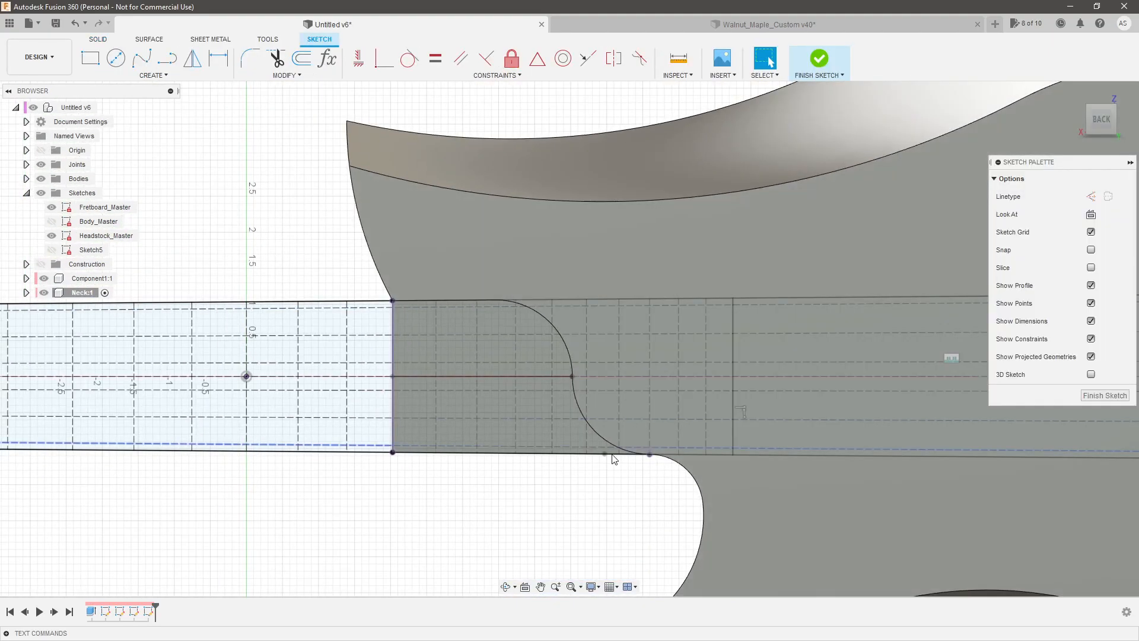
{"action": "mouse_move", "coordinate": [614, 458]}
{"action": "middle_mouse_down", "text": "shift"}
{"action": "mouse_move", "coordinate": [619, 377]}
{"action": "mouse_move", "coordinate": [586, 345]}
{"action": "middle_mouse_up", "text": "shift"}
{"action": "key", "text": "p"}
{"action": "left_click", "coordinate": [586, 346]}
{"action": "key", "text": "Return"}
Draw two connected lines joining the projected curve's endpoints through a corner point near the heel's side edge.
{"action": "left_click", "coordinate": [168, 57]}
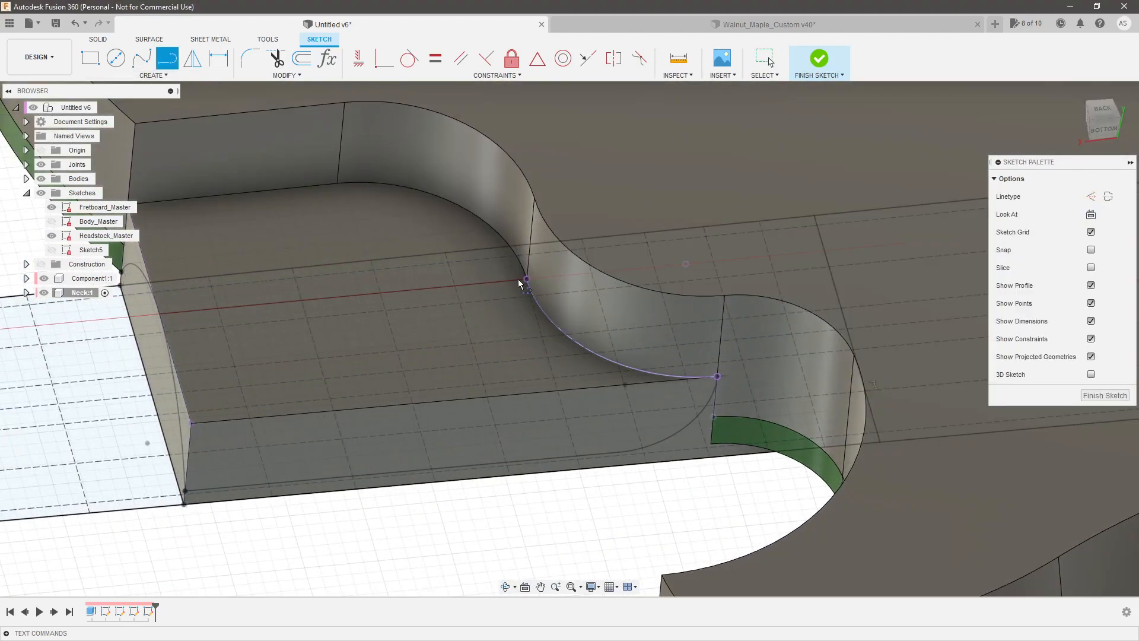
{"action": "scroll", "coordinate": [528, 279], "scroll_direction": "up", "scroll_amount": 2}
{"action": "left_click", "coordinate": [531, 277]}
{"action": "left_click", "coordinate": [551, 419]}
{"action": "left_click", "coordinate": [792, 409]}
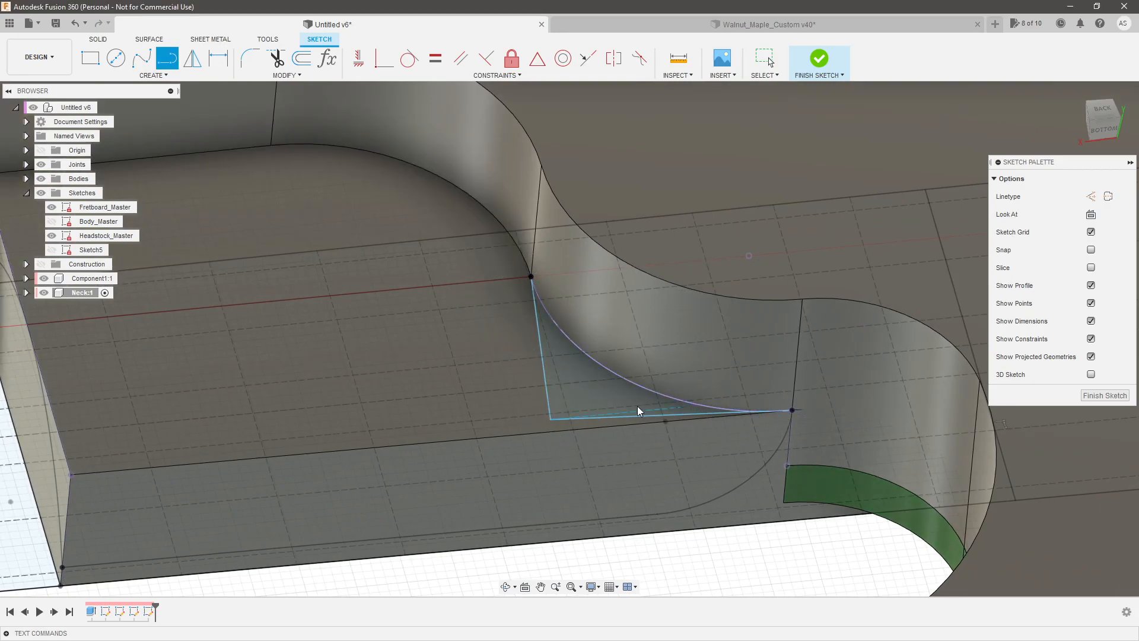
{"action": "key", "text": "Escape"}
Bring in the heel's long side edge and constrain the corner point of the two lines coincident with it.
{"action": "key", "text": "p"}
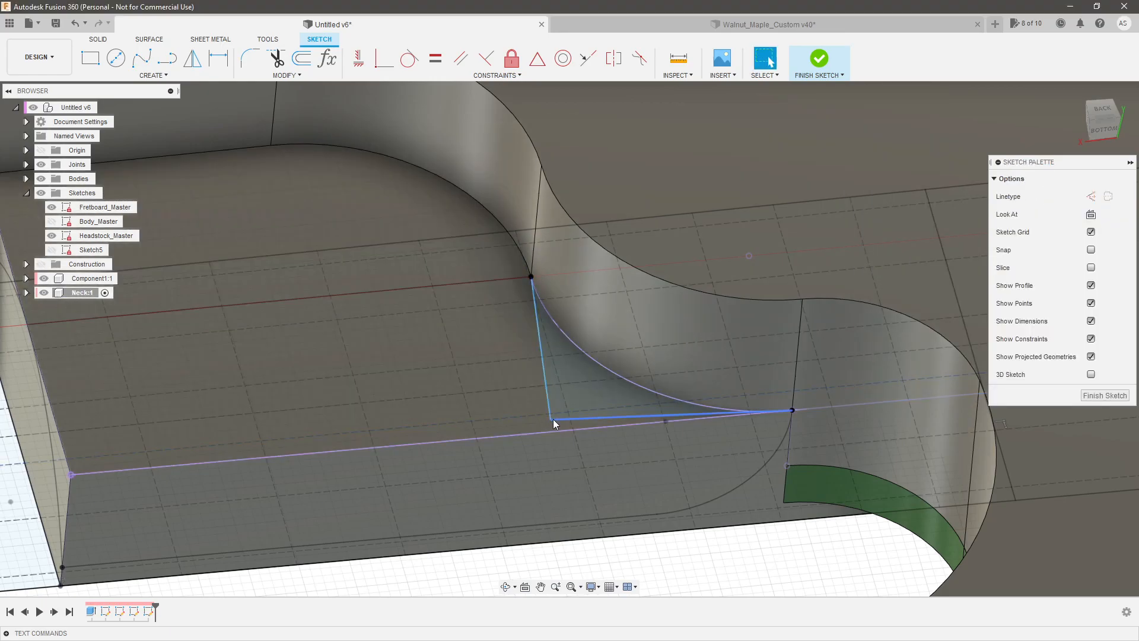
{"action": "left_click", "coordinate": [559, 433]}
{"action": "left_click", "coordinate": [384, 58]}
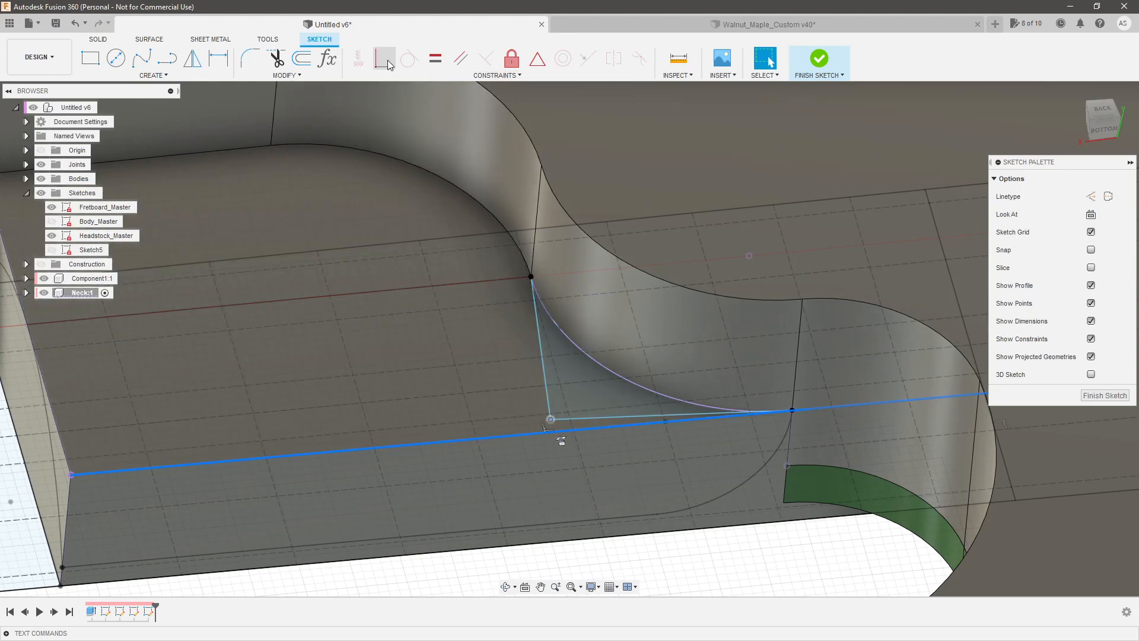
{"action": "left_click", "coordinate": [551, 419]}
{"action": "key", "text": "Escape"}
Apply a Horizontal/Vertical constraint to the short line between the curve's inner endpoint and the side edge.
{"action": "left_click", "coordinate": [548, 399]}
{"action": "left_click", "coordinate": [359, 58]}
{"action": "left_click", "coordinate": [560, 356]}
{"action": "key", "text": "Escape"}
Try to draw a line from the constrained corner point along the side edge to the heel's end corner, and finish the sketch.
{"action": "middle_click_drag", "start_coordinate": [537, 378], "coordinate": [328, 316], "text": "shift"}
{"action": "scroll", "coordinate": [326, 313], "scroll_direction": "up", "scroll_amount": 3}
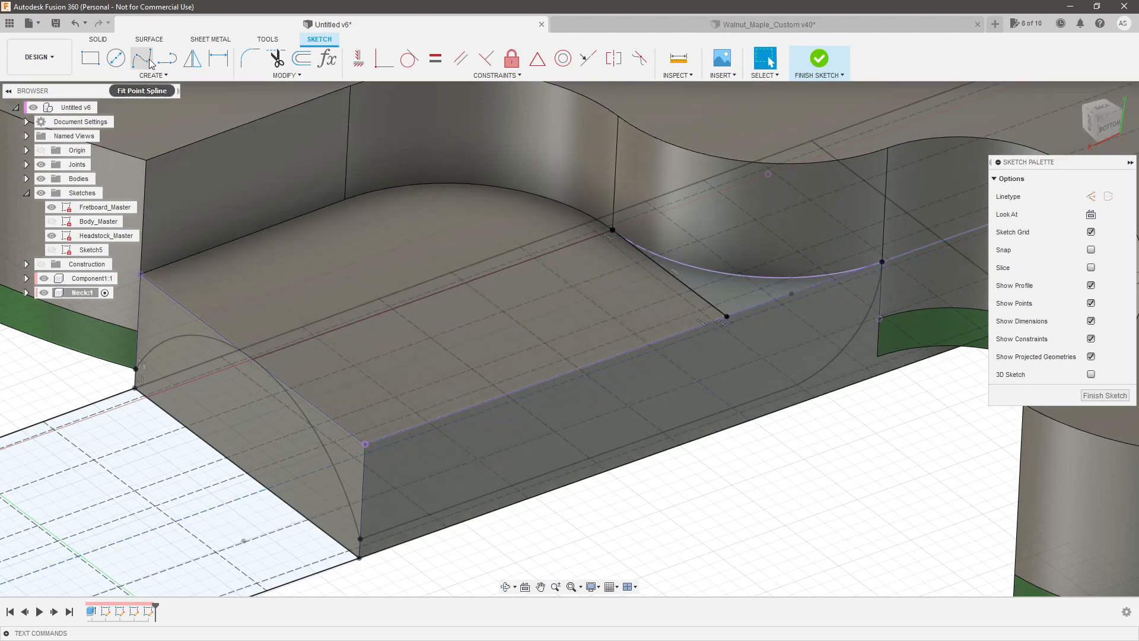
{"action": "left_click", "coordinate": [167, 57]}
{"action": "left_click", "coordinate": [726, 319]}
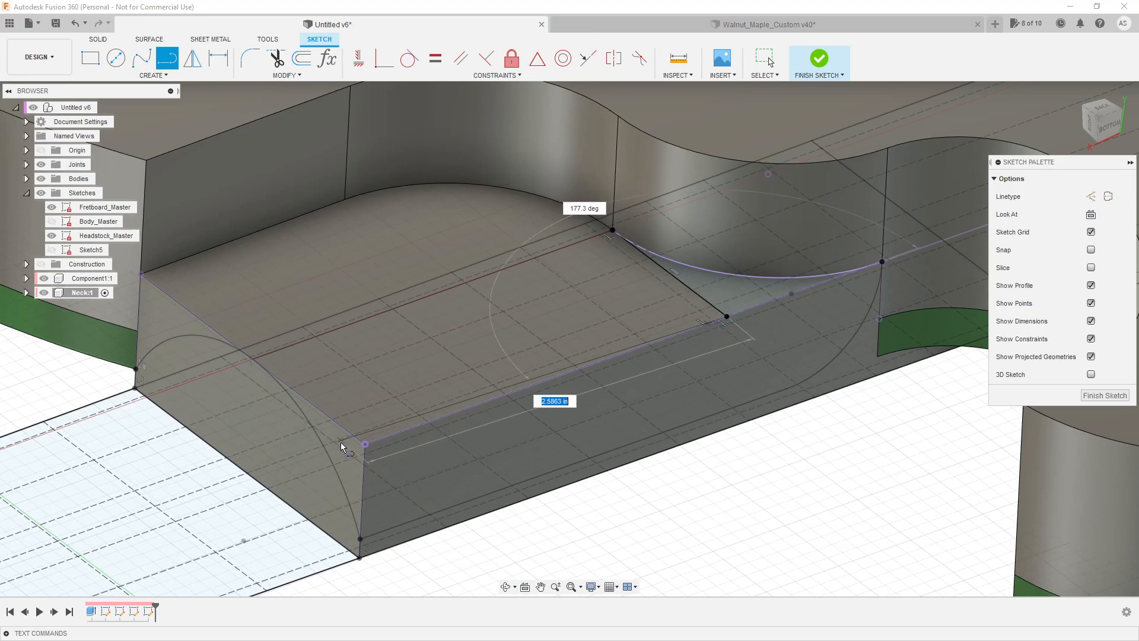
{"action": "left_click", "coordinate": [366, 446]}
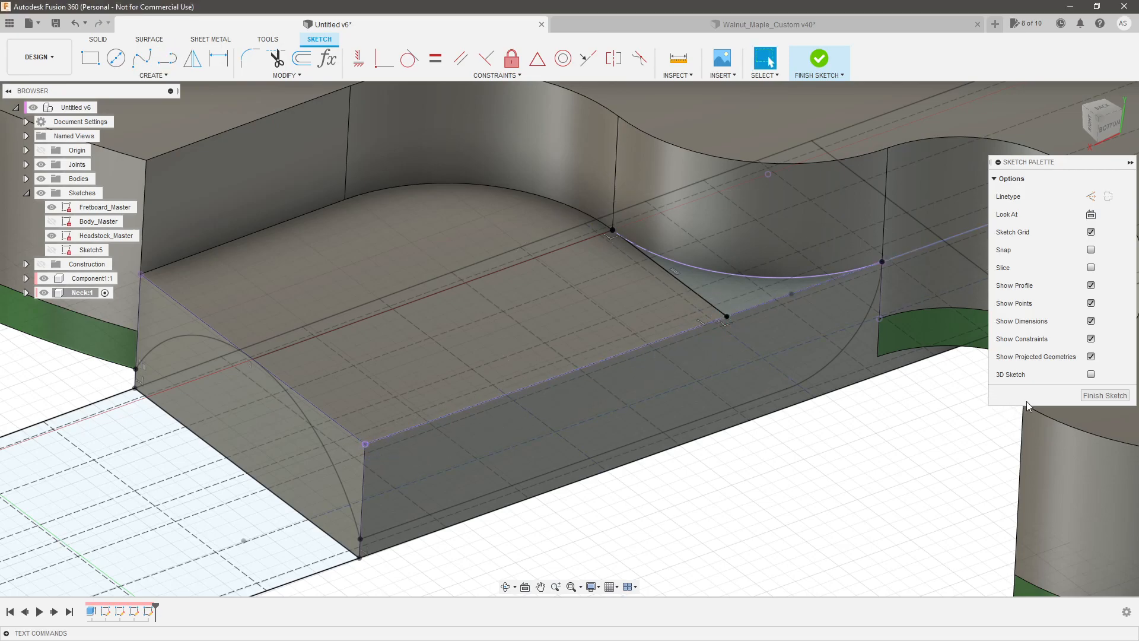
{"action": "left_click", "coordinate": [1104, 396]}
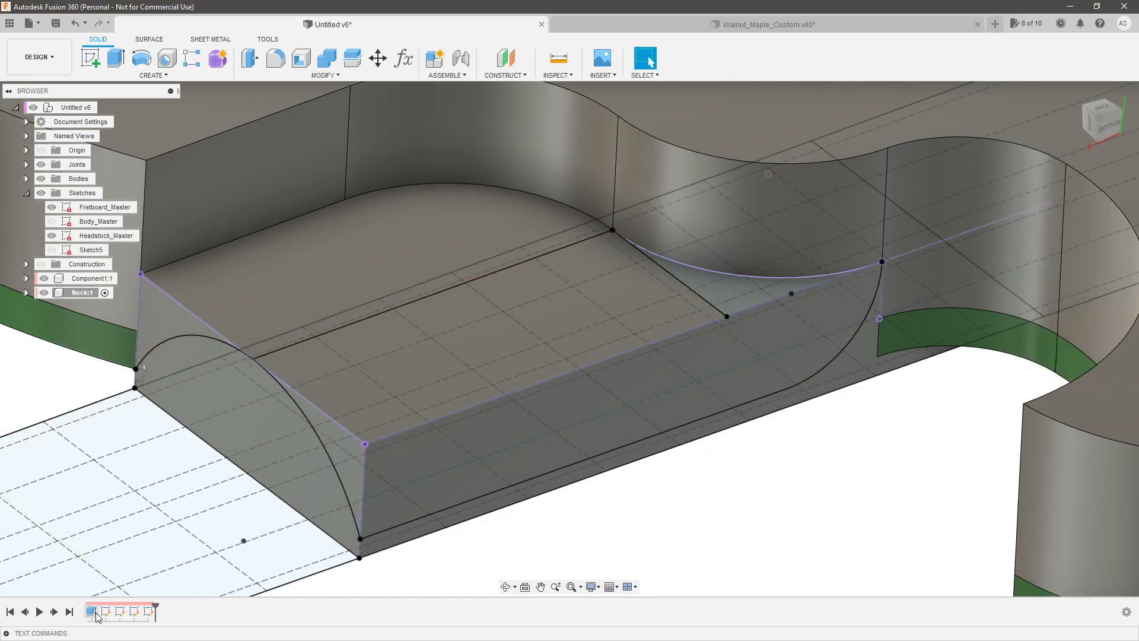
{"action": "left_click", "coordinate": [122, 611]}
{"action": "double_click", "coordinate": [120, 611]}
{"action": "mouse_move", "coordinate": [478, 501]}
{"action": "middle_mouse_down", "text": "shift"}
{"action": "mouse_move", "coordinate": [504, 429]}
{"action": "mouse_move", "coordinate": [550, 430]}
{"action": "mouse_move", "coordinate": [552, 447]}
{"action": "mouse_move", "coordinate": [629, 286]}
{"action": "mouse_move", "coordinate": [724, 309]}
{"action": "middle_mouse_up", "text": "shift"}
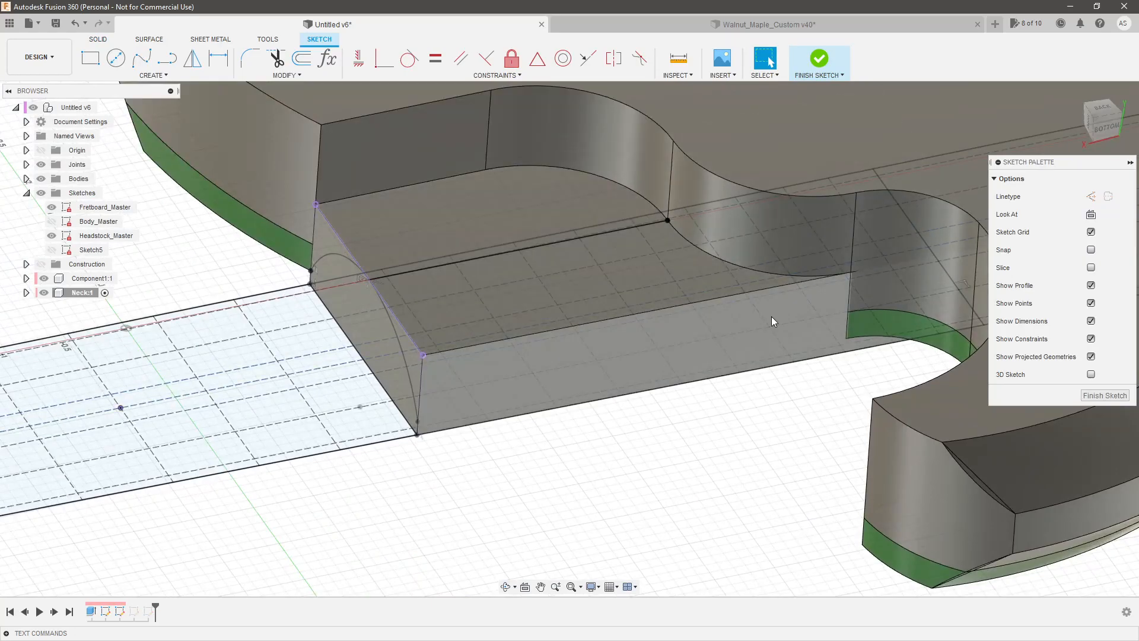
{"action": "left_click", "coordinate": [1101, 395]}
Reopen the heel face's latest sketch, draw a line from the heel's end corner along the side edge to the corner point, and finish it.
{"action": "double_click", "coordinate": [149, 611]}
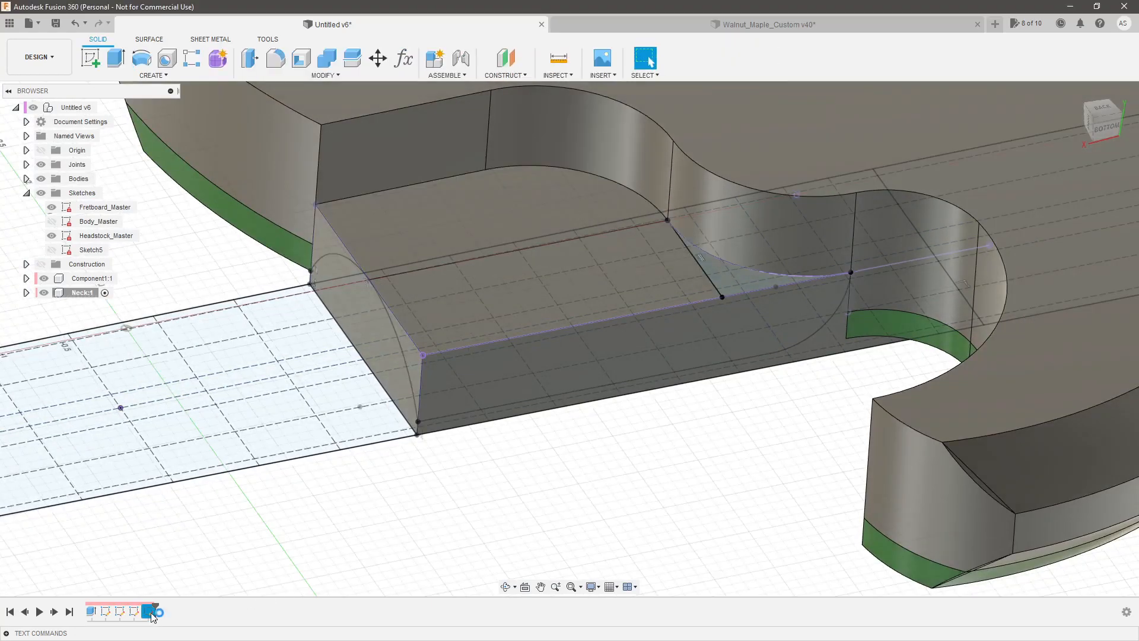
{"action": "mouse_move", "coordinate": [546, 478]}
{"action": "middle_mouse_down", "text": "shift"}
{"action": "mouse_move", "coordinate": [585, 381]}
{"action": "mouse_move", "coordinate": [642, 348]}
{"action": "mouse_move", "coordinate": [663, 388]}
{"action": "middle_mouse_up", "text": "shift"}
{"action": "scroll", "coordinate": [663, 389], "scroll_direction": "down", "scroll_amount": 4}
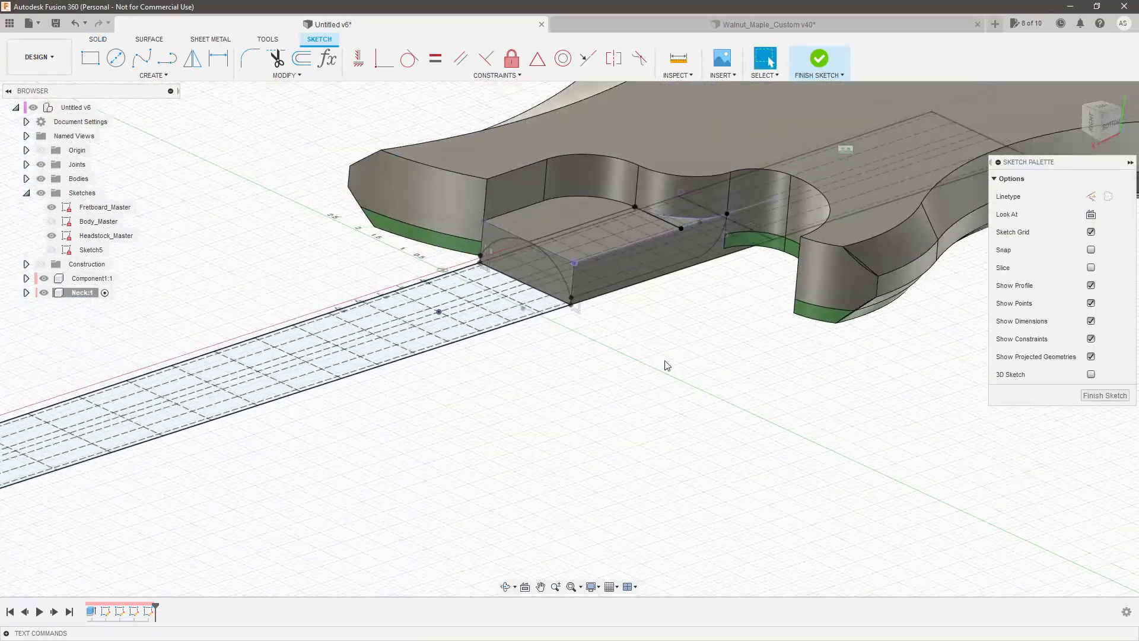
{"action": "scroll", "coordinate": [638, 190], "scroll_direction": "up", "scroll_amount": 4}
{"action": "left_click", "coordinate": [173, 61]}
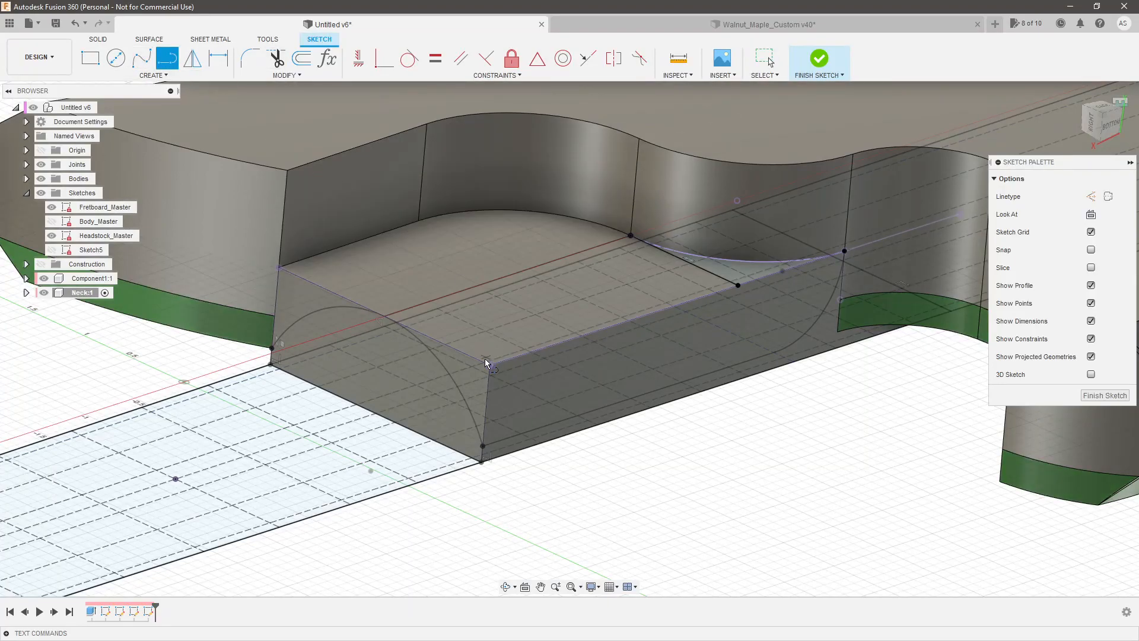
{"action": "left_click", "coordinate": [489, 365]}
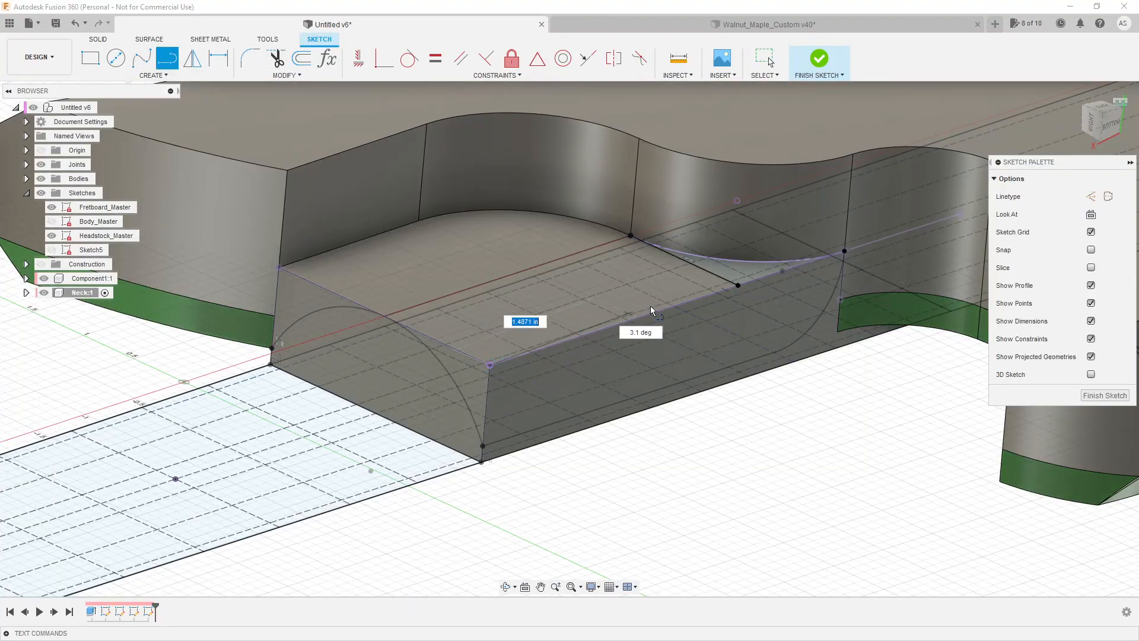
{"action": "left_click", "coordinate": [738, 286]}
{"action": "key", "text": "Escape"}
{"action": "scroll", "coordinate": [628, 279], "scroll_direction": "up", "scroll_amount": 2}
{"action": "middle_click_drag", "start_coordinate": [635, 317], "coordinate": [630, 333], "text": "shift"}
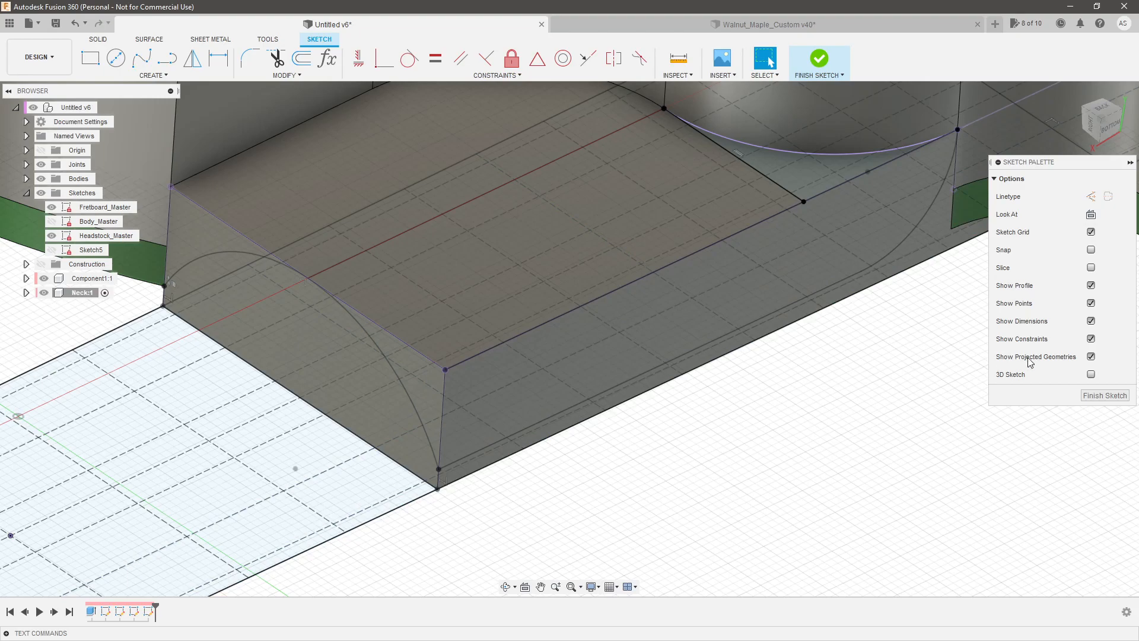
{"action": "left_click", "coordinate": [1089, 399]}
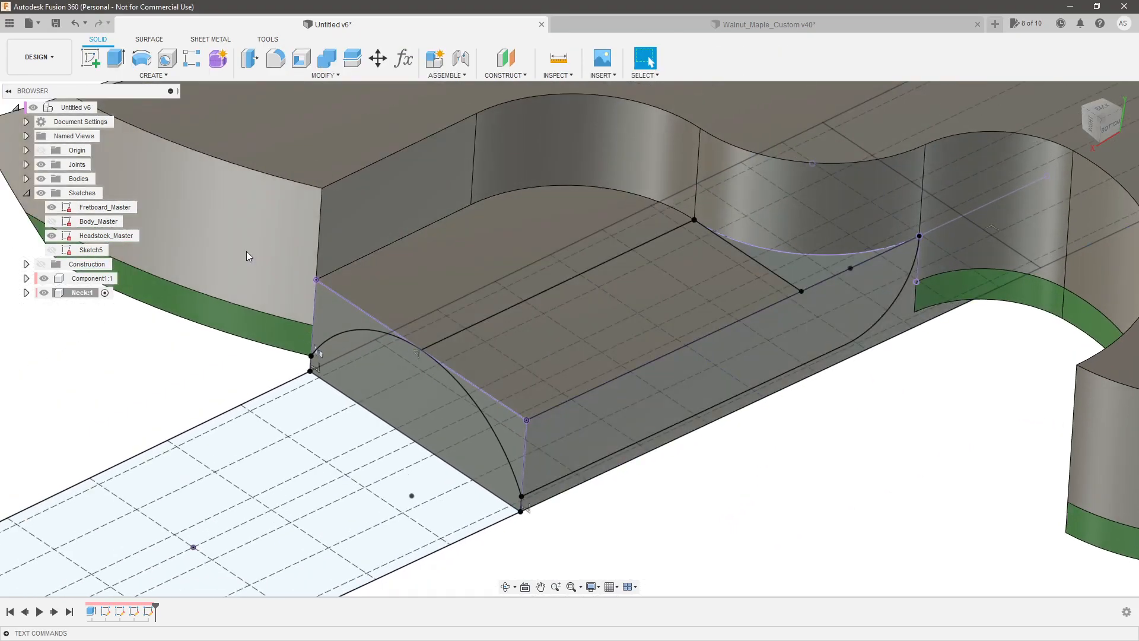
Hide the Neck component's bodies and the Fretboard_Master sketch.
{"action": "left_click", "coordinate": [26, 292]}
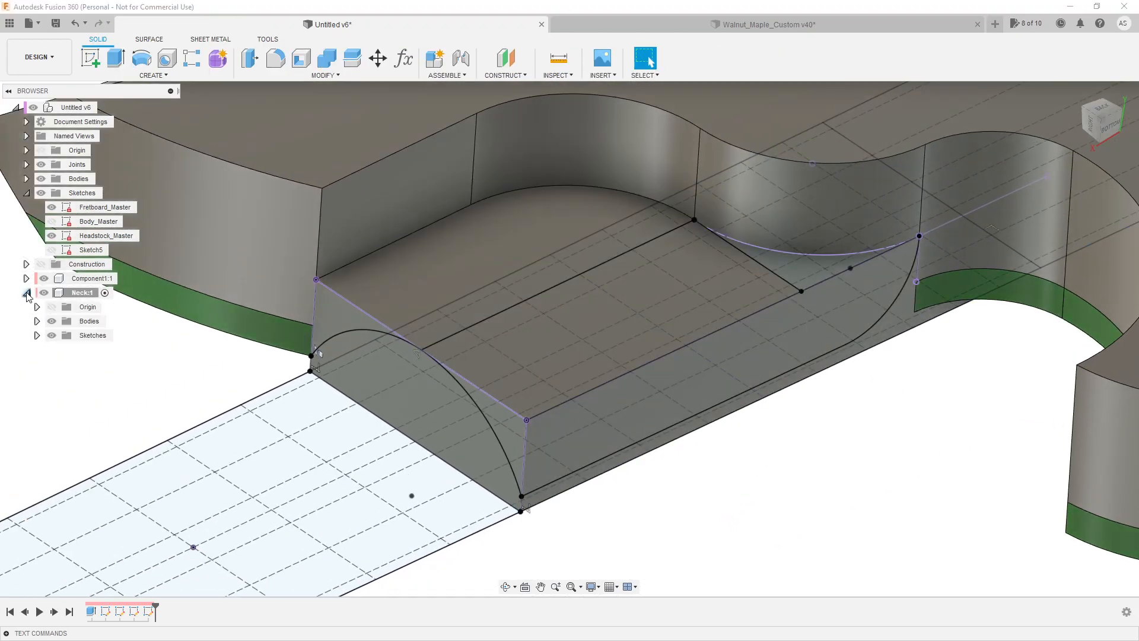
{"action": "left_click", "coordinate": [51, 322]}
{"action": "scroll", "coordinate": [710, 460], "scroll_direction": "up", "scroll_amount": 2}
{"action": "left_click", "coordinate": [52, 214]}
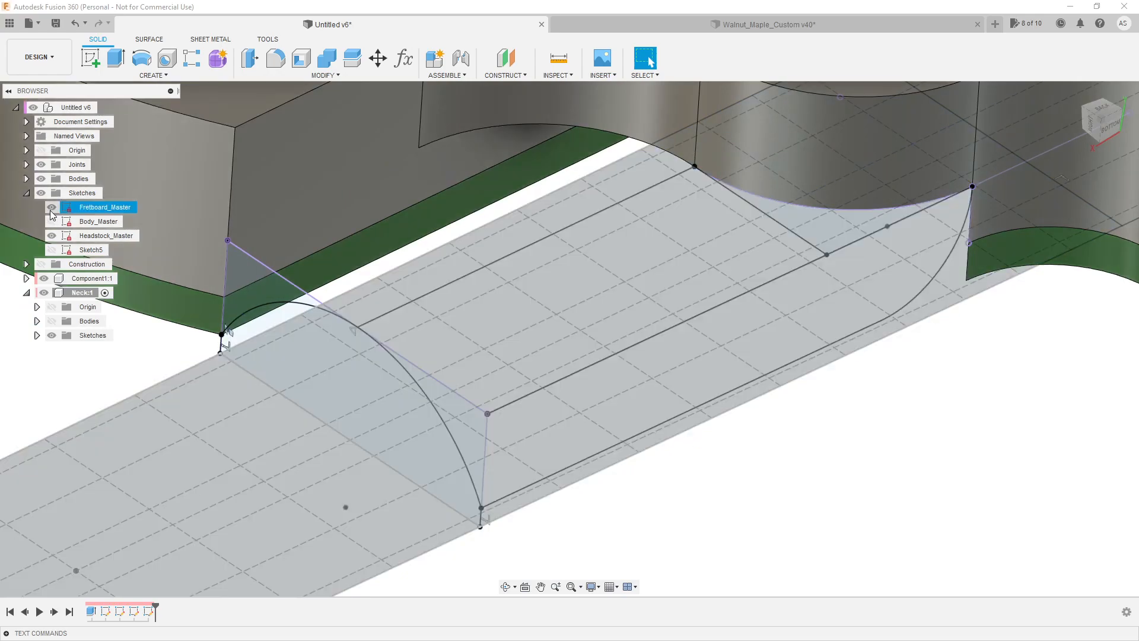
{"action": "left_click", "coordinate": [50, 210]}
{"action": "scroll", "coordinate": [673, 494], "scroll_direction": "down", "scroll_amount": 2}
{"action": "mouse_move", "coordinate": [673, 497]}
{"action": "middle_mouse_down", "text": "shift"}
{"action": "mouse_move", "coordinate": [683, 455]}
{"action": "mouse_move", "coordinate": [694, 481]}
{"action": "middle_mouse_up", "text": "shift"}
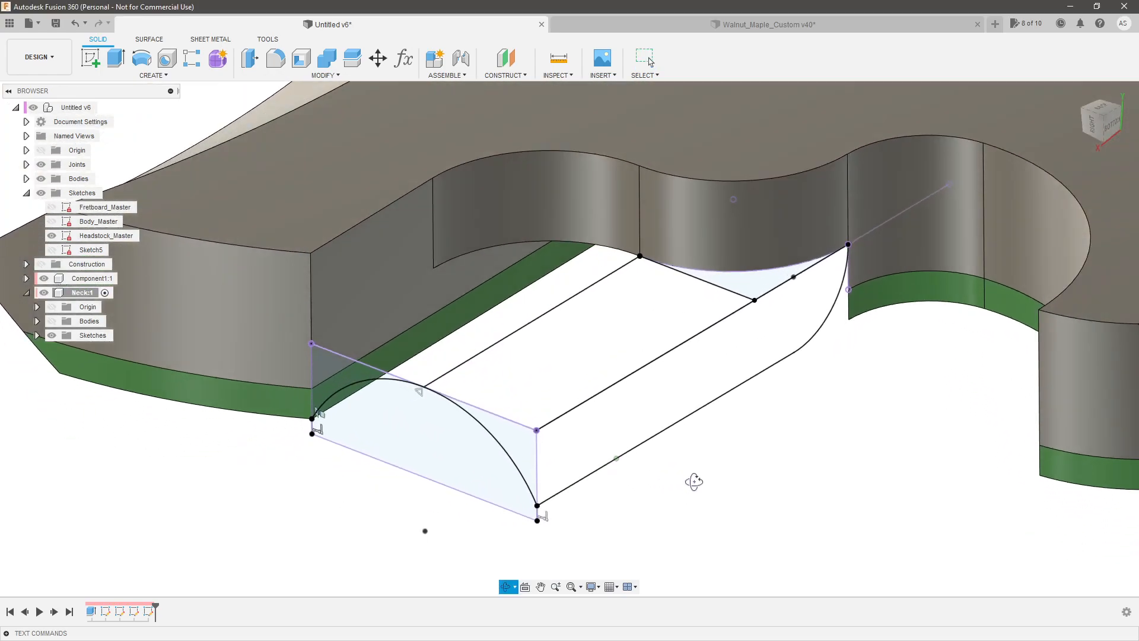
Start a Loft from the corner profile beside the arc at the heel's end to the curved triangular profile on the back face.
{"action": "left_click", "coordinate": [531, 437]}
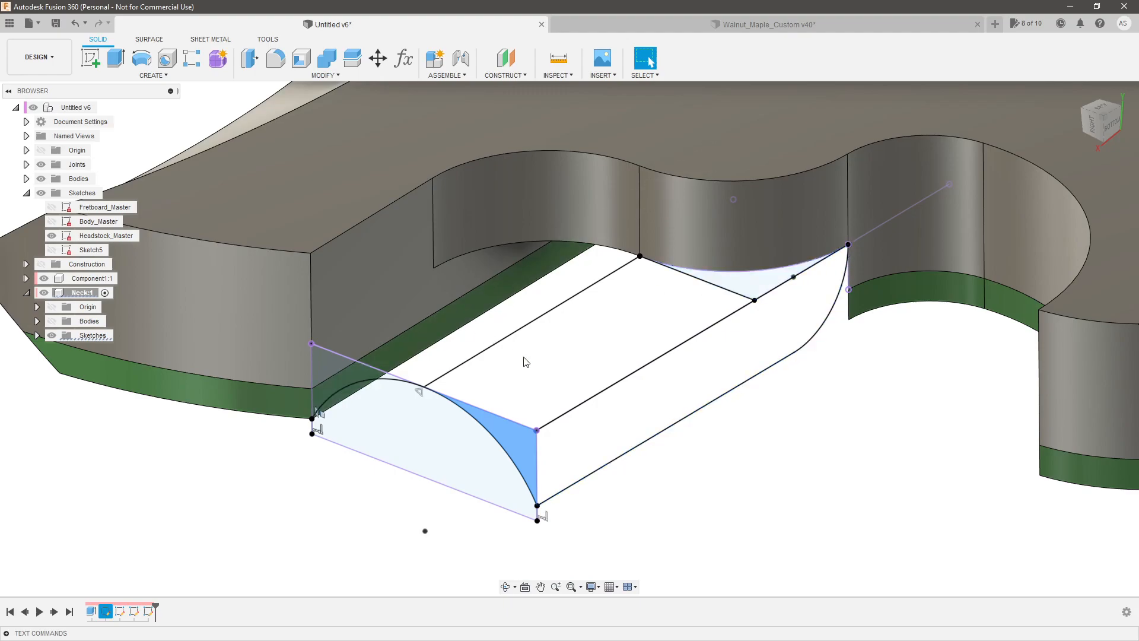
{"action": "scroll", "coordinate": [525, 396], "scroll_direction": "up", "scroll_amount": 2}
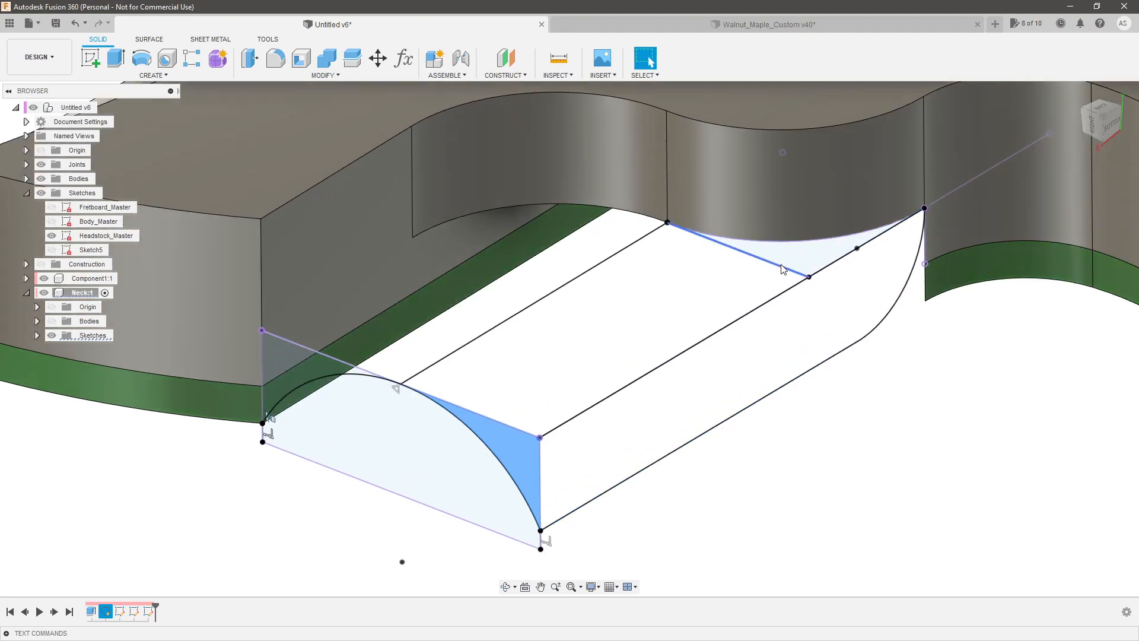
{"action": "left_click", "coordinate": [153, 75]}
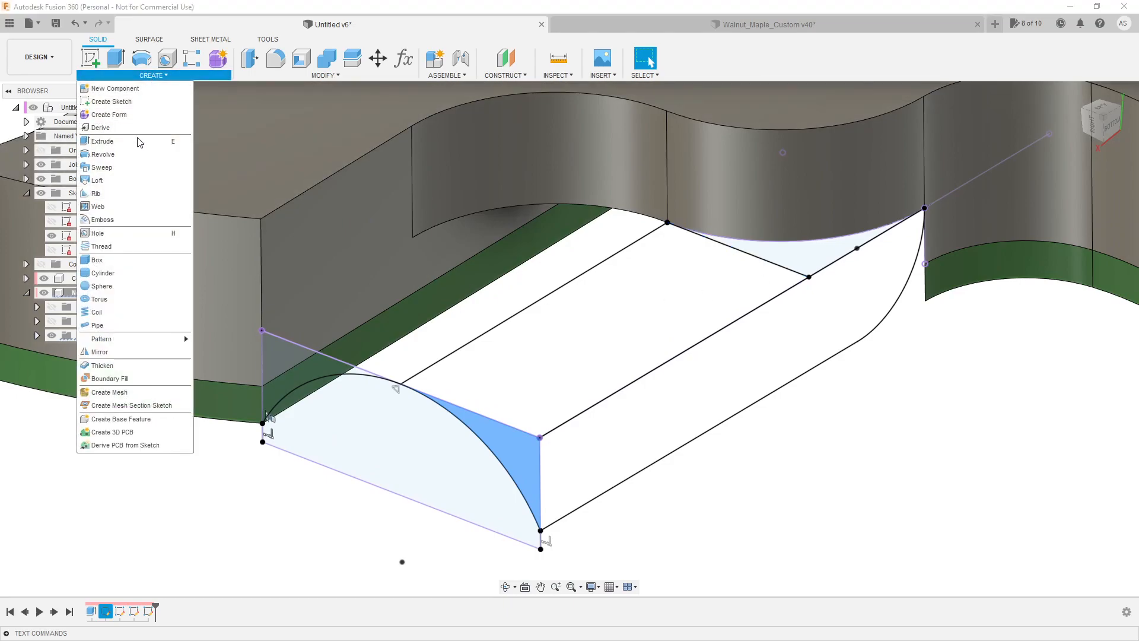
{"action": "left_click", "coordinate": [132, 182]}
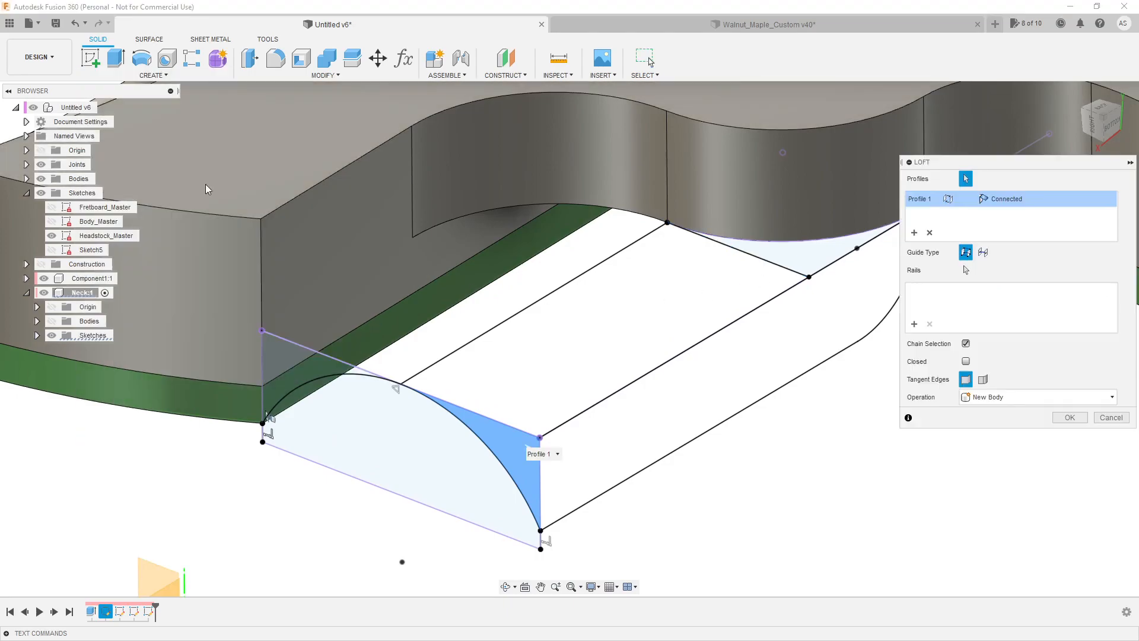
{"action": "left_click", "coordinate": [806, 254]}
{"action": "scroll", "coordinate": [468, 401], "scroll_direction": "down", "scroll_amount": 3}
{"action": "scroll", "coordinate": [608, 370], "scroll_direction": "up", "scroll_amount": 2}
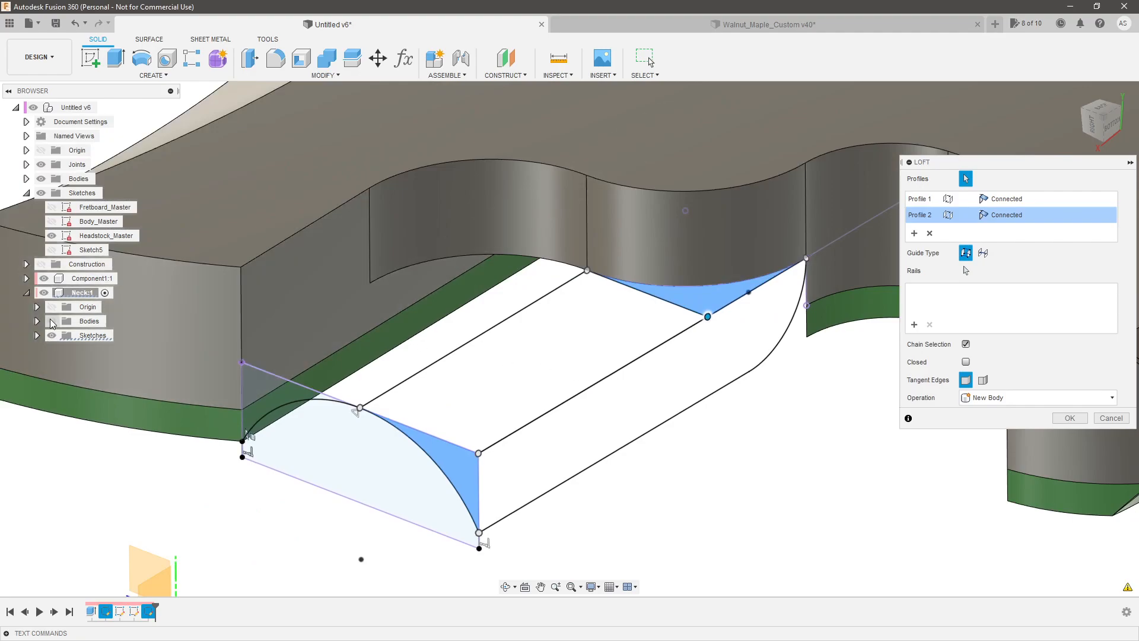
Show the Neck component's bodies again so the loft operates as a Cut.
{"action": "left_click", "coordinate": [52, 322]}
{"action": "scroll", "coordinate": [645, 448], "scroll_direction": "up", "scroll_amount": 2}
{"action": "middle_click_drag", "start_coordinate": [645, 448], "coordinate": [712, 416], "text": "shift"}
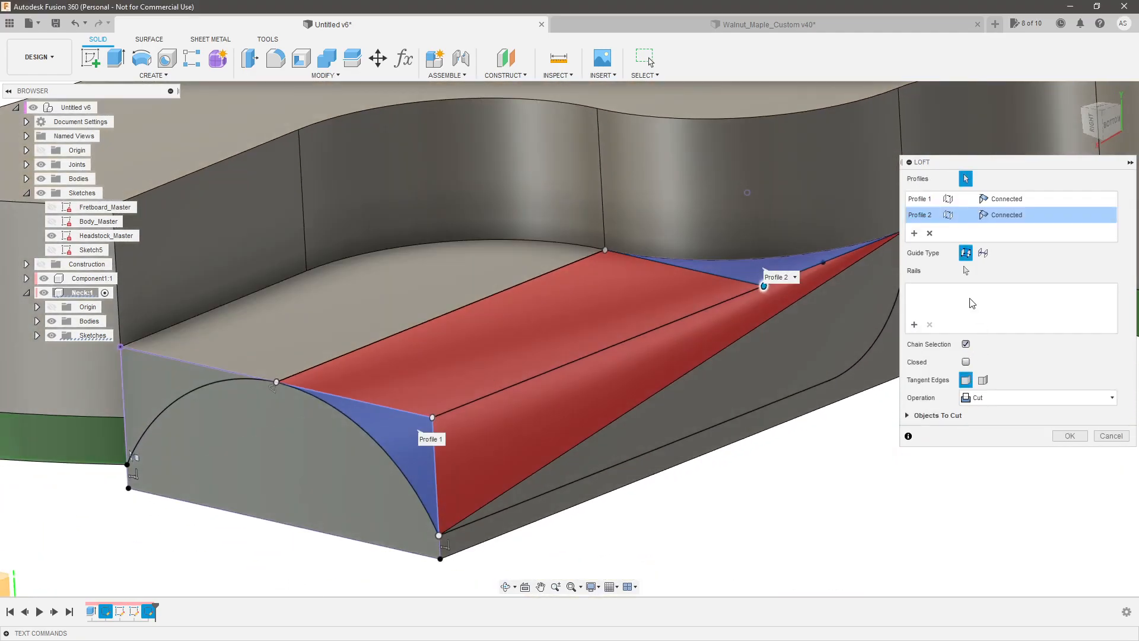
Add the inner line, the side-edge line and the lower curved line as loft rails and complete the loft cut.
{"action": "left_click", "coordinate": [914, 325]}
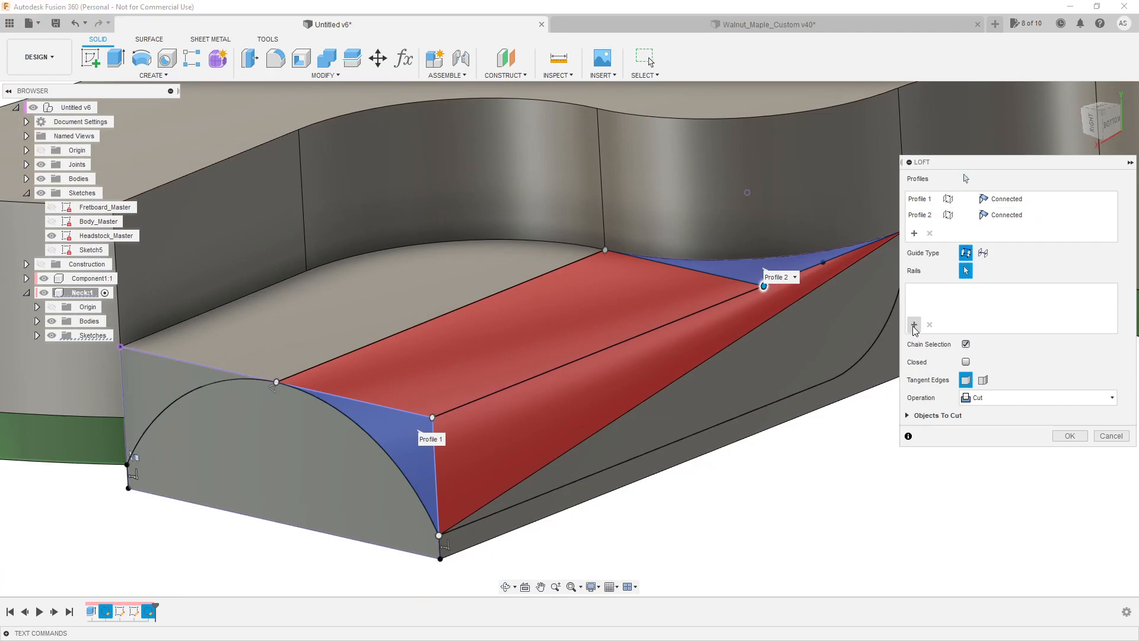
{"action": "left_click", "coordinate": [439, 325]}
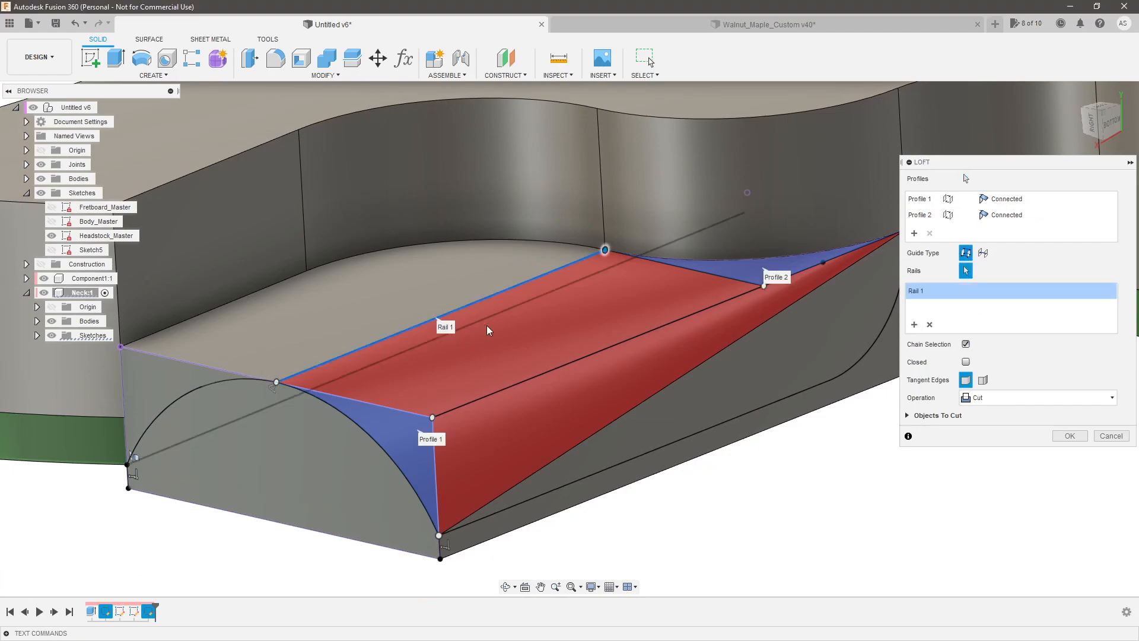
{"action": "left_click", "coordinate": [727, 308]}
{"action": "left_click", "coordinate": [913, 328]}
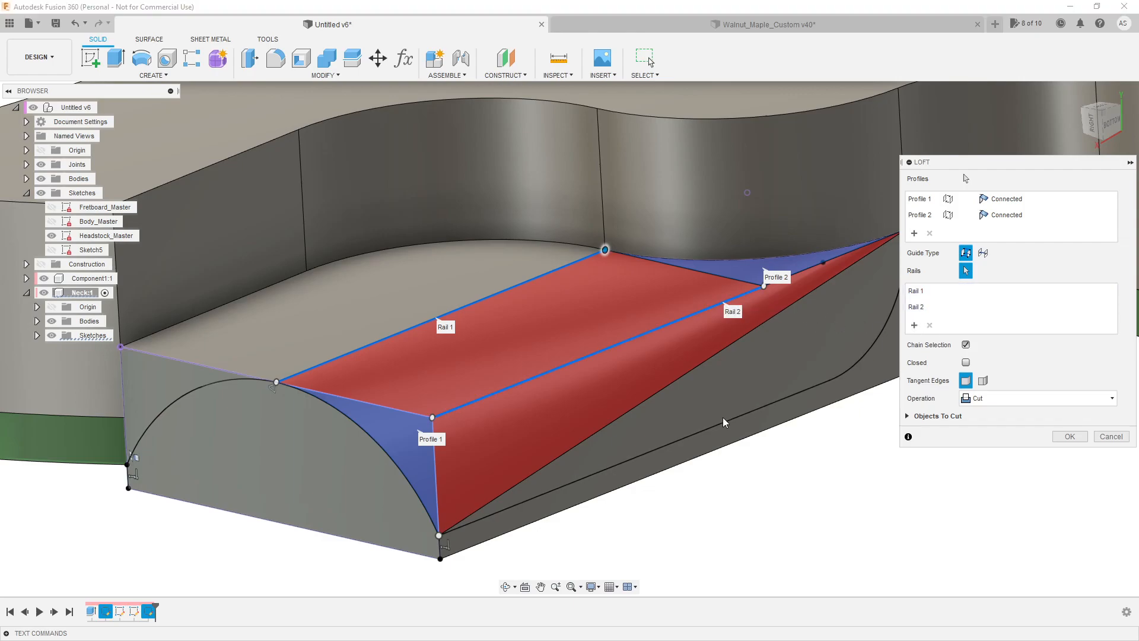
{"action": "left_click", "coordinate": [724, 430]}
{"action": "scroll", "coordinate": [716, 467], "scroll_direction": "down", "scroll_amount": 3}
{"action": "scroll", "coordinate": [762, 459], "scroll_direction": "up", "scroll_amount": 3}
{"action": "middle_click_drag", "start_coordinate": [763, 458], "coordinate": [735, 446], "text": "shift"}
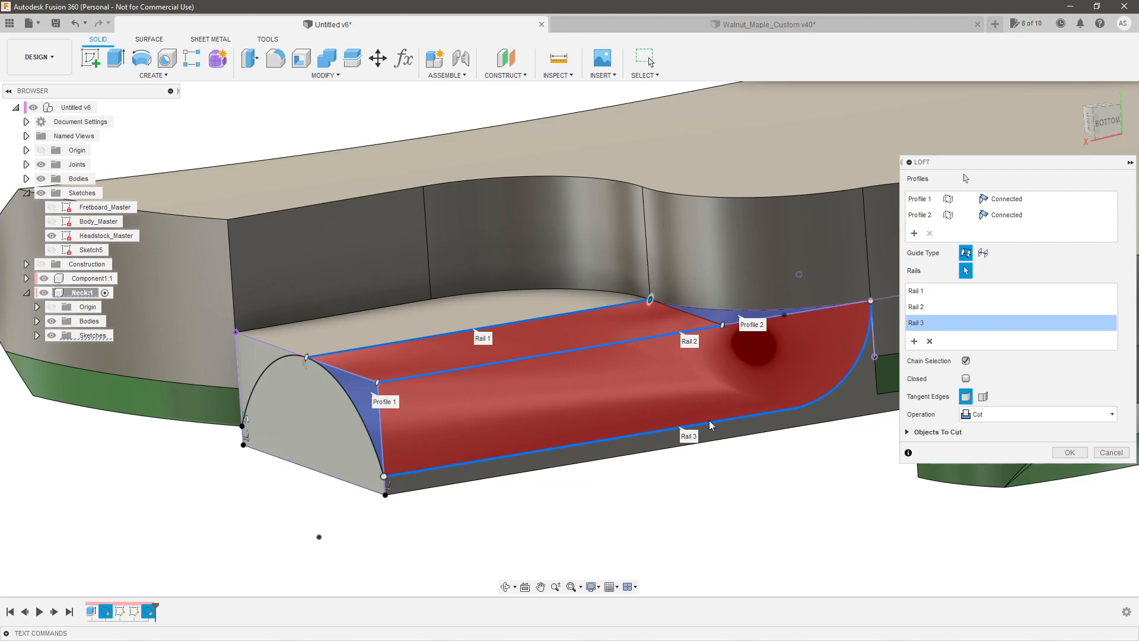
{"action": "left_click", "coordinate": [1070, 452]}
Examine the lofted cut on the neck heel from several angles, including the Right view.
{"action": "mouse_move", "coordinate": [796, 474]}
{"action": "middle_mouse_down", "text": "shift"}
{"action": "mouse_move", "coordinate": [829, 515]}
{"action": "mouse_move", "coordinate": [817, 479]}
{"action": "middle_mouse_up", "text": "shift"}
{"action": "scroll", "coordinate": [811, 389], "scroll_direction": "up", "scroll_amount": 3}
{"action": "middle_click_drag", "start_coordinate": [812, 393], "coordinate": [563, 337], "text": "shift"}
{"action": "scroll", "coordinate": [621, 344], "scroll_direction": "down", "scroll_amount": 5}
{"action": "scroll", "coordinate": [583, 379], "scroll_direction": "up", "scroll_amount": 3}
{"action": "scroll", "coordinate": [771, 347], "scroll_direction": "down", "scroll_amount": 1}
{"action": "scroll", "coordinate": [902, 347], "scroll_direction": "up", "scroll_amount": 4}
{"action": "middle_click_drag", "start_coordinate": [902, 347], "coordinate": [839, 242], "text": "shift"}
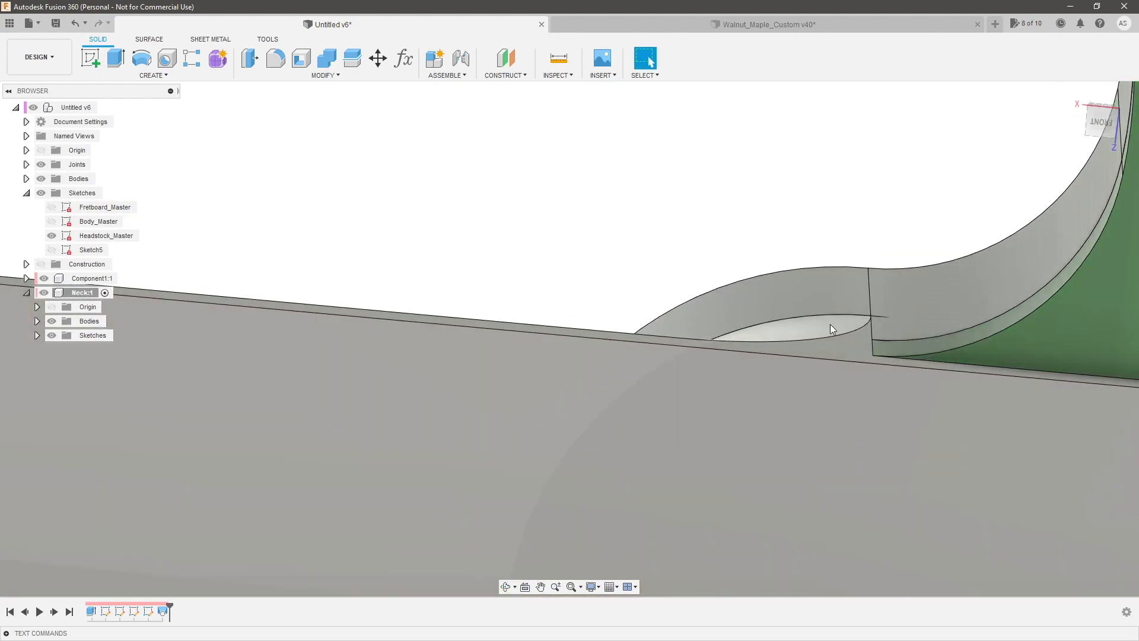
{"action": "middle_click_drag", "start_coordinate": [768, 304], "coordinate": [890, 415], "text": "shift"}
{"action": "middle_click_drag", "start_coordinate": [846, 363], "coordinate": [773, 425], "text": "shift"}
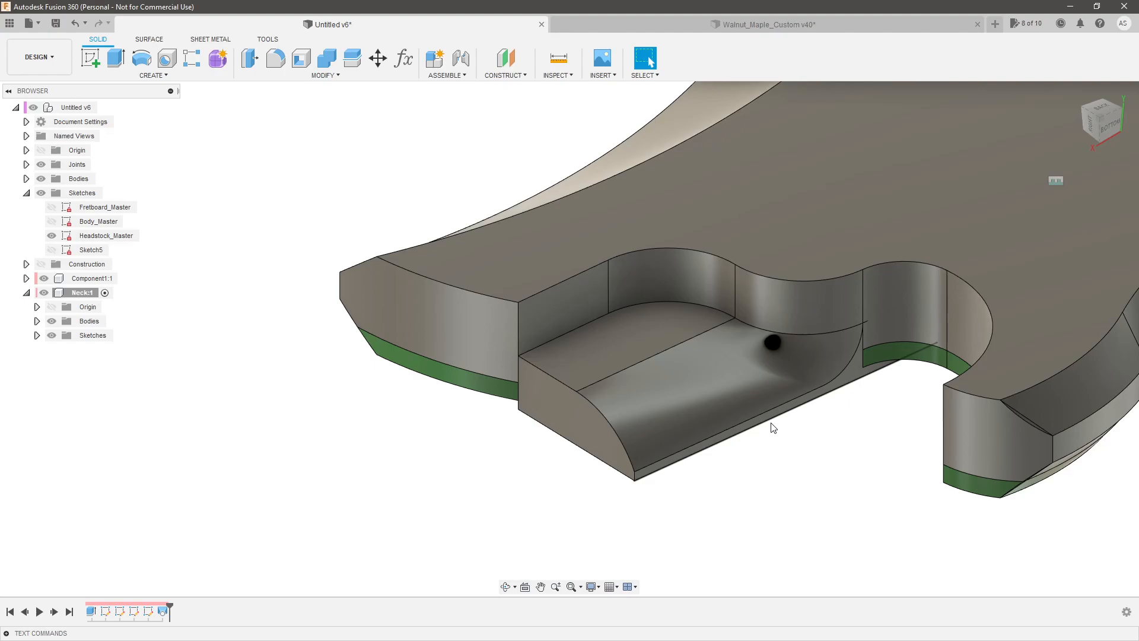
{"action": "scroll", "coordinate": [773, 427], "scroll_direction": "down", "scroll_amount": 1}
{"action": "scroll", "coordinate": [788, 325], "scroll_direction": "up", "scroll_amount": 5}
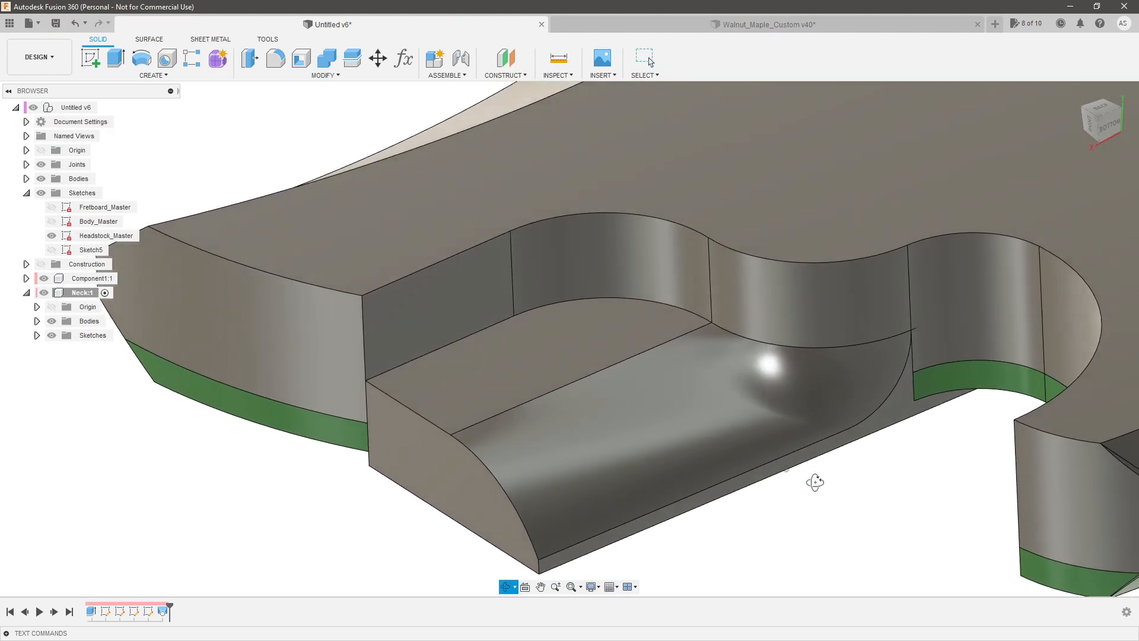
{"action": "left_click", "coordinate": [726, 406]}
{"action": "middle_click_drag", "start_coordinate": [859, 473], "coordinate": [898, 491], "text": "shift"}
{"action": "left_click", "coordinate": [928, 508]}
{"action": "middle_click_drag", "start_coordinate": [798, 484], "coordinate": [610, 423], "text": "shift"}
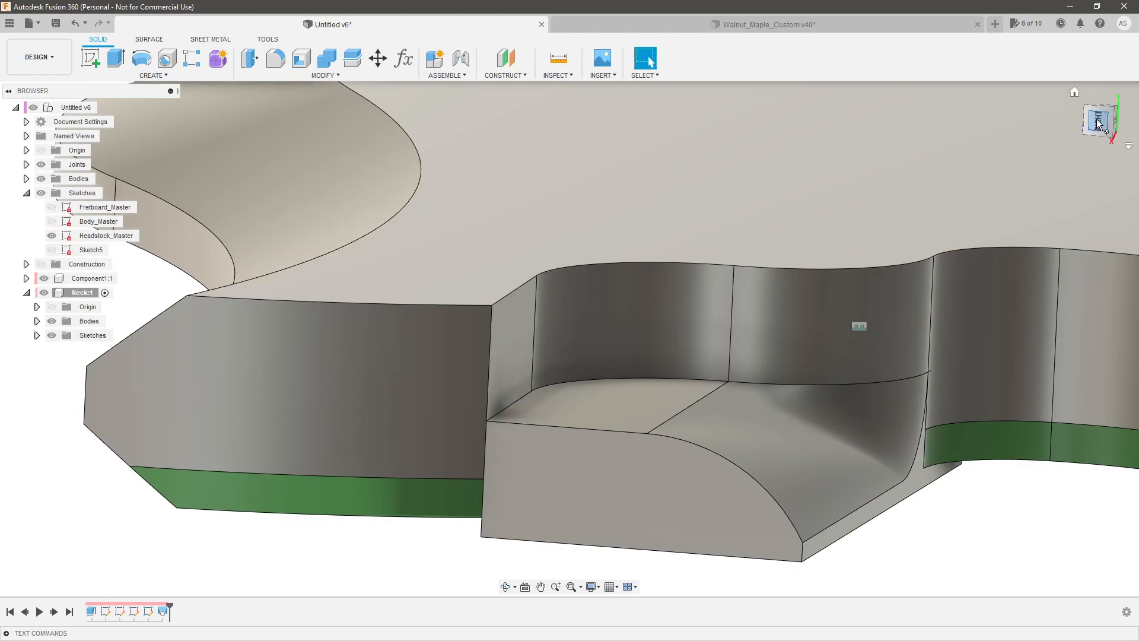
{"action": "left_click", "coordinate": [1098, 123]}
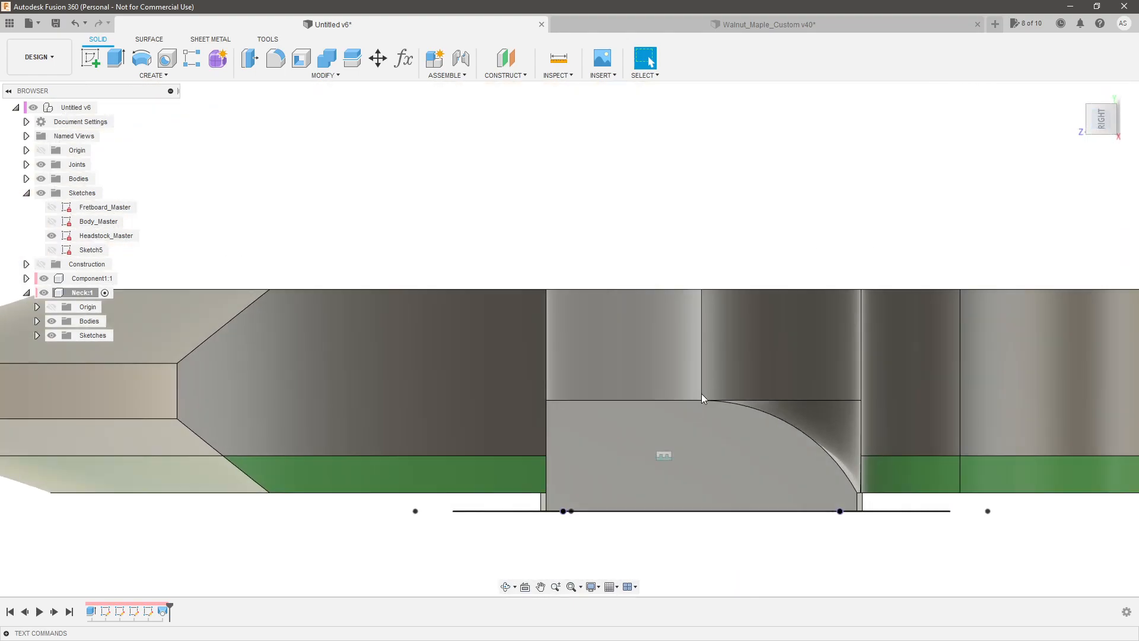
Switch to the Walnut_Maple_Custom design and examine the curved recess on its neck heel up close.
{"action": "scroll", "coordinate": [700, 398], "scroll_direction": "up", "scroll_amount": 2}
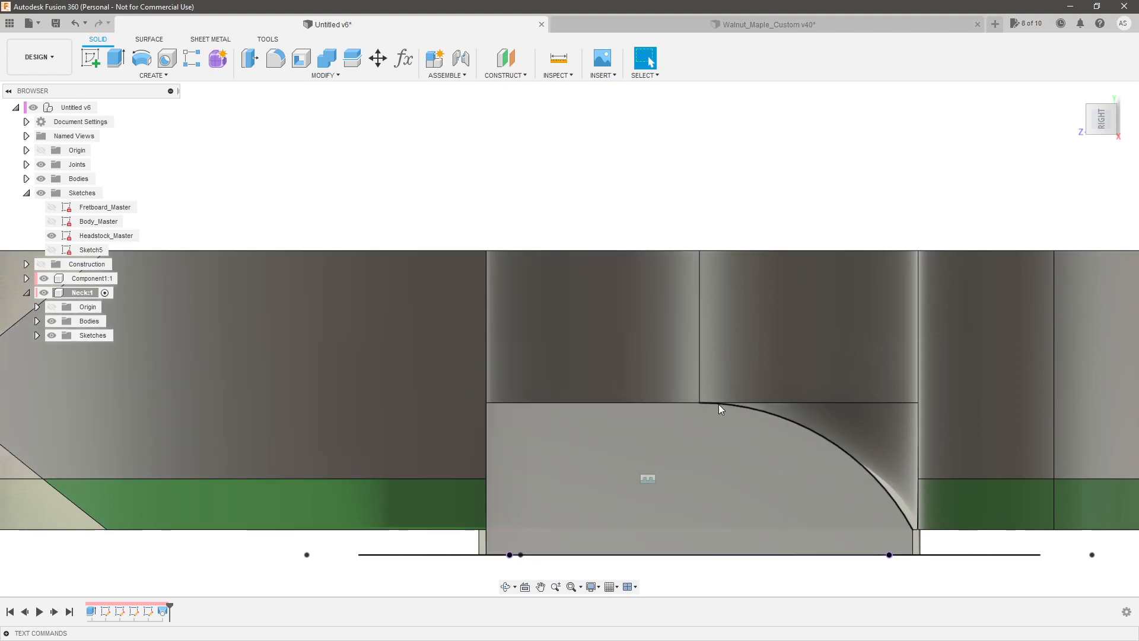
{"action": "left_click", "coordinate": [647, 25]}
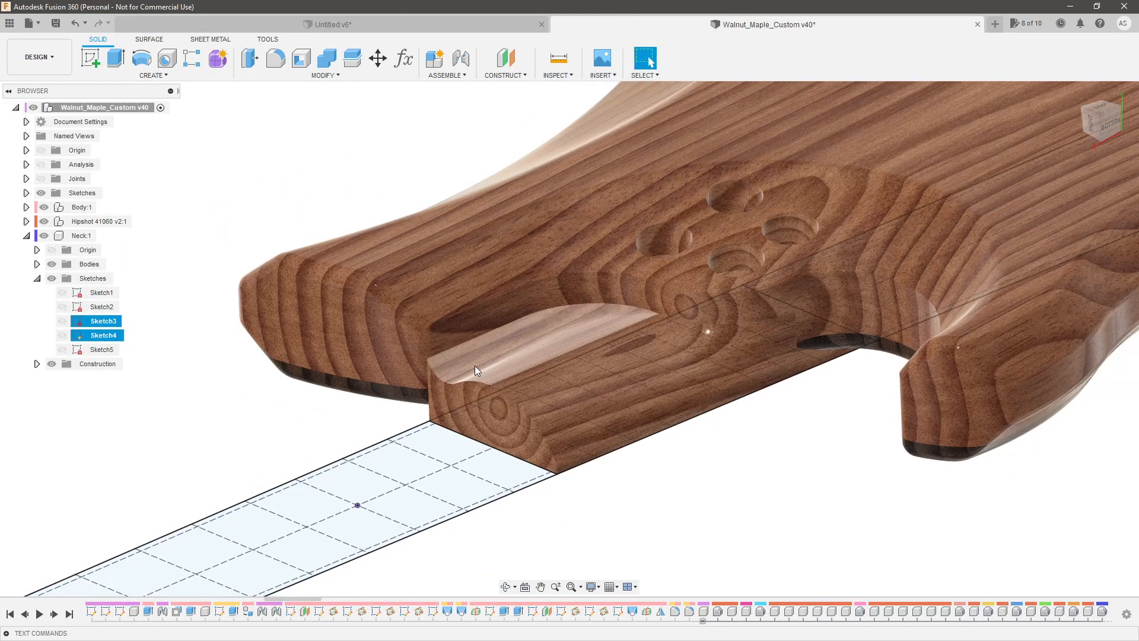
{"action": "middle_click_drag", "start_coordinate": [474, 365], "coordinate": [537, 326], "text": "shift"}
{"action": "left_click", "coordinate": [446, 283]}
{"action": "scroll", "coordinate": [569, 332], "scroll_direction": "up", "scroll_amount": 1}
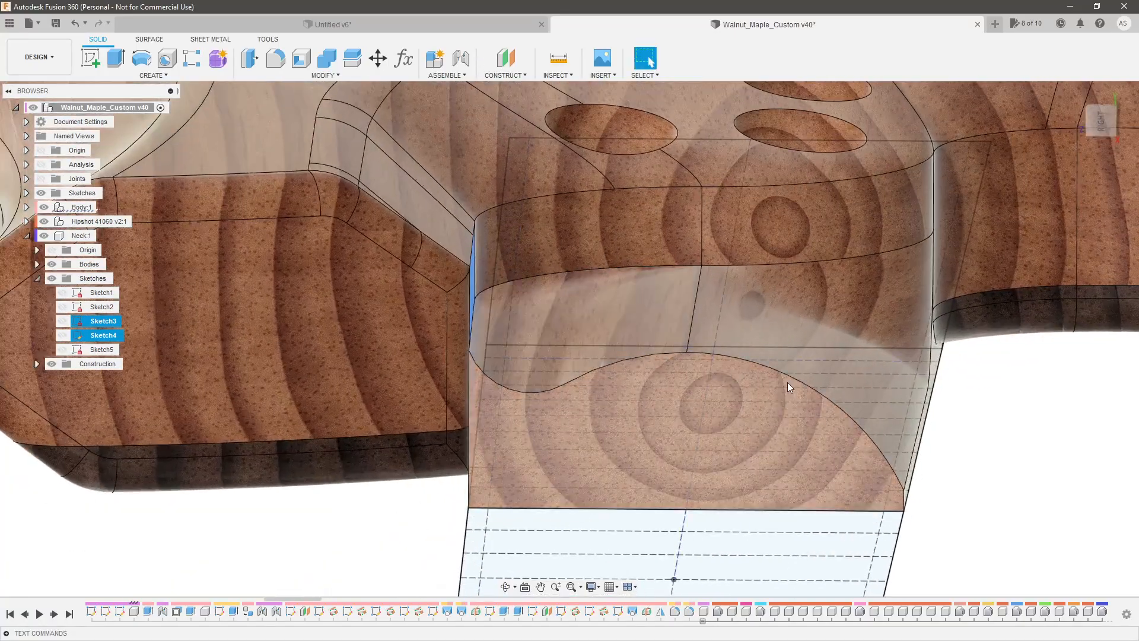
{"action": "scroll", "coordinate": [1045, 614], "scroll_direction": "up", "scroll_amount": 3}
{"action": "scroll", "coordinate": [1046, 615], "scroll_direction": "down", "scroll_amount": 5}
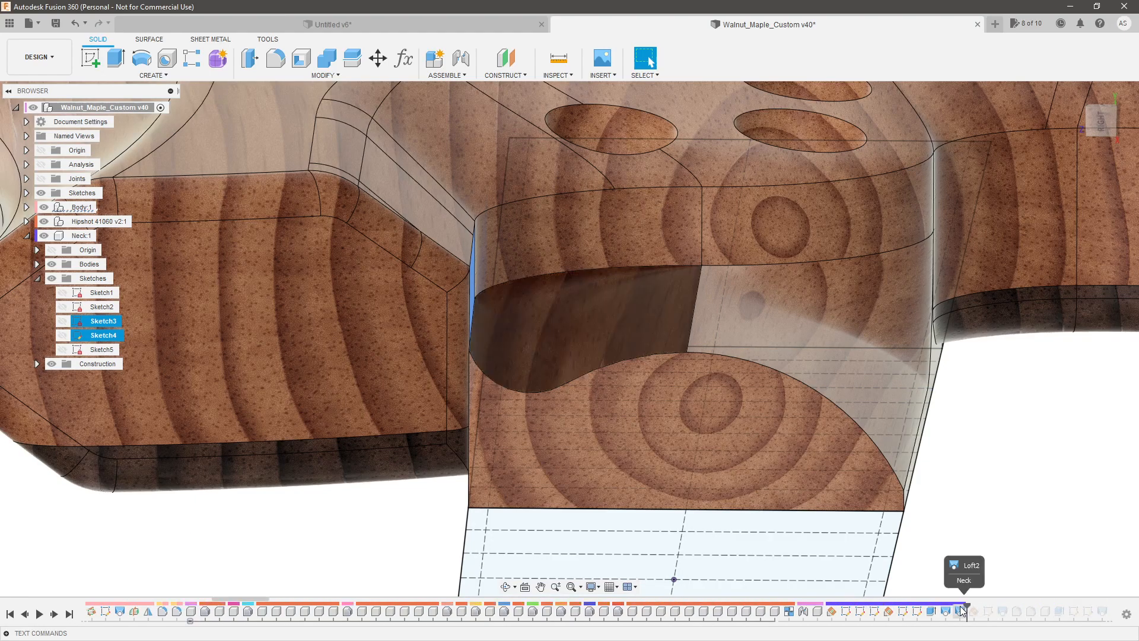
Open the Neck's Loft2 feature, examine how its profiles and rails define the cut, and close it.
{"action": "double_click", "coordinate": [961, 611]}
{"action": "middle_click_drag", "start_coordinate": [658, 339], "coordinate": [564, 370], "text": "shift"}
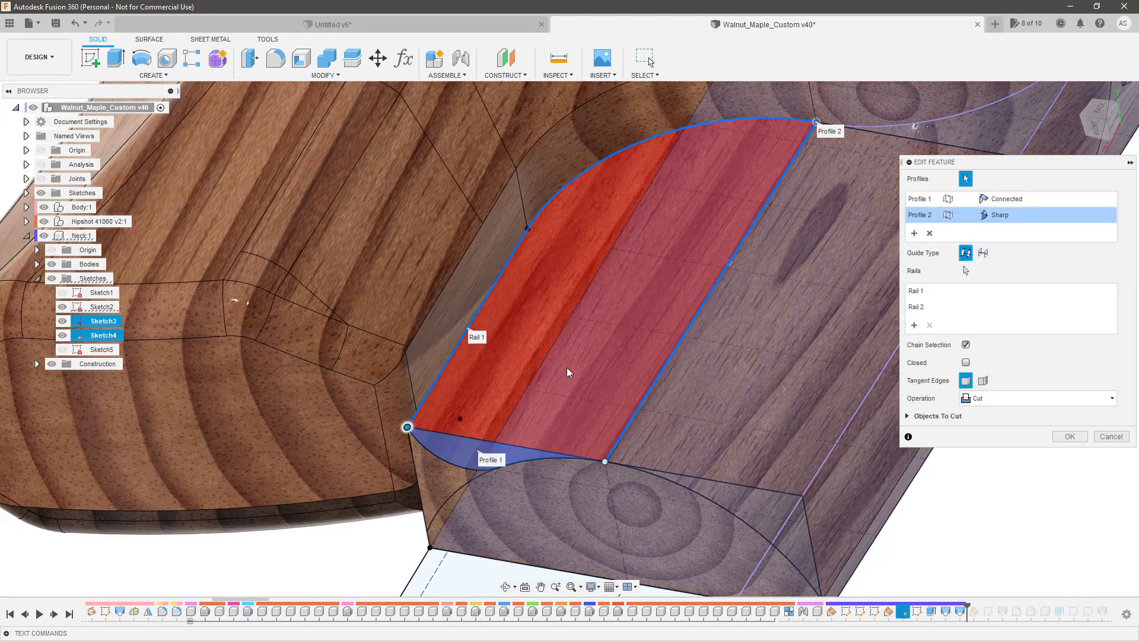
{"action": "scroll", "coordinate": [562, 369], "scroll_direction": "down", "scroll_amount": 4}
{"action": "scroll", "coordinate": [550, 328], "scroll_direction": "up", "scroll_amount": 4}
{"action": "middle_click_drag", "start_coordinate": [550, 328], "coordinate": [578, 374], "text": "shift"}
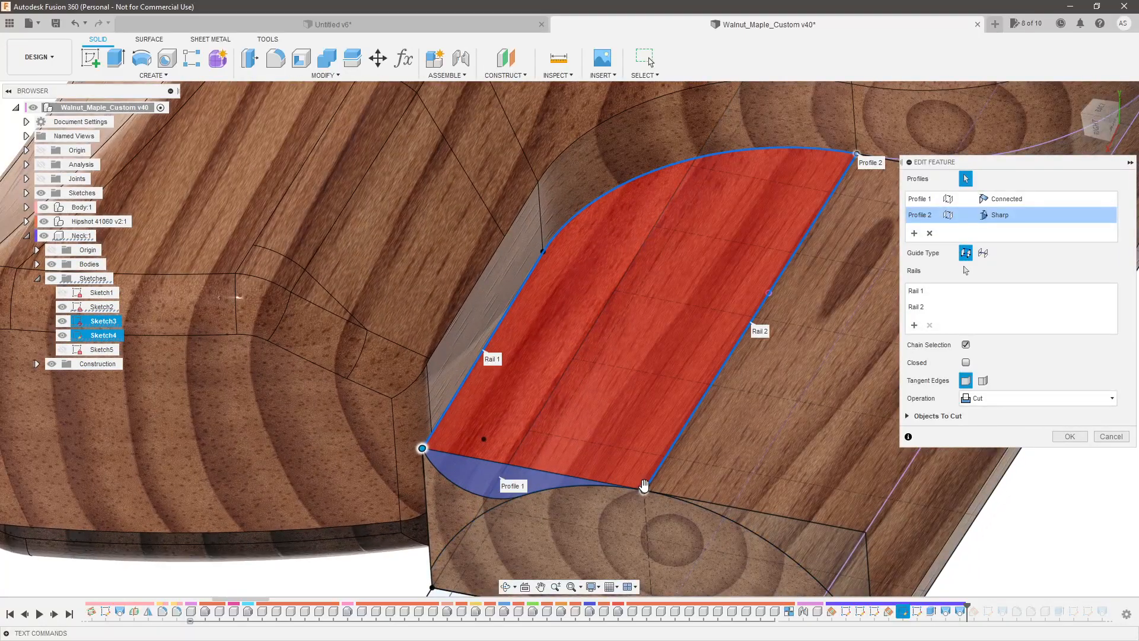
{"action": "middle_click_drag", "start_coordinate": [430, 451], "coordinate": [590, 352], "text": "shift"}
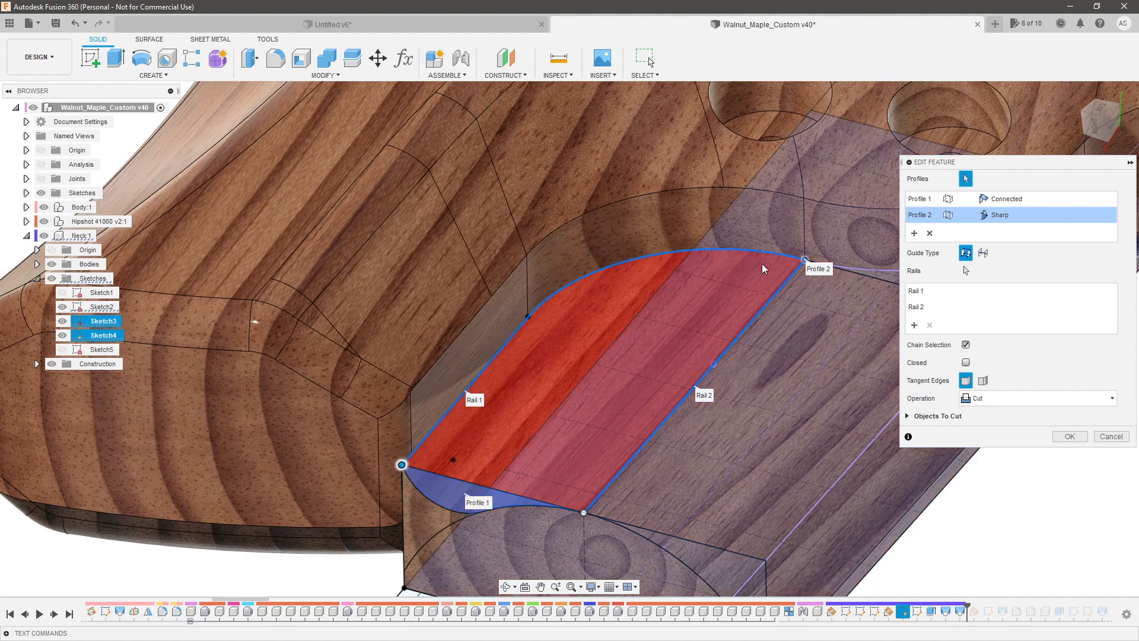
{"action": "left_click", "coordinate": [804, 257]}
{"action": "left_click", "coordinate": [804, 259]}
{"action": "middle_click_drag", "start_coordinate": [747, 276], "coordinate": [657, 372], "text": "shift"}
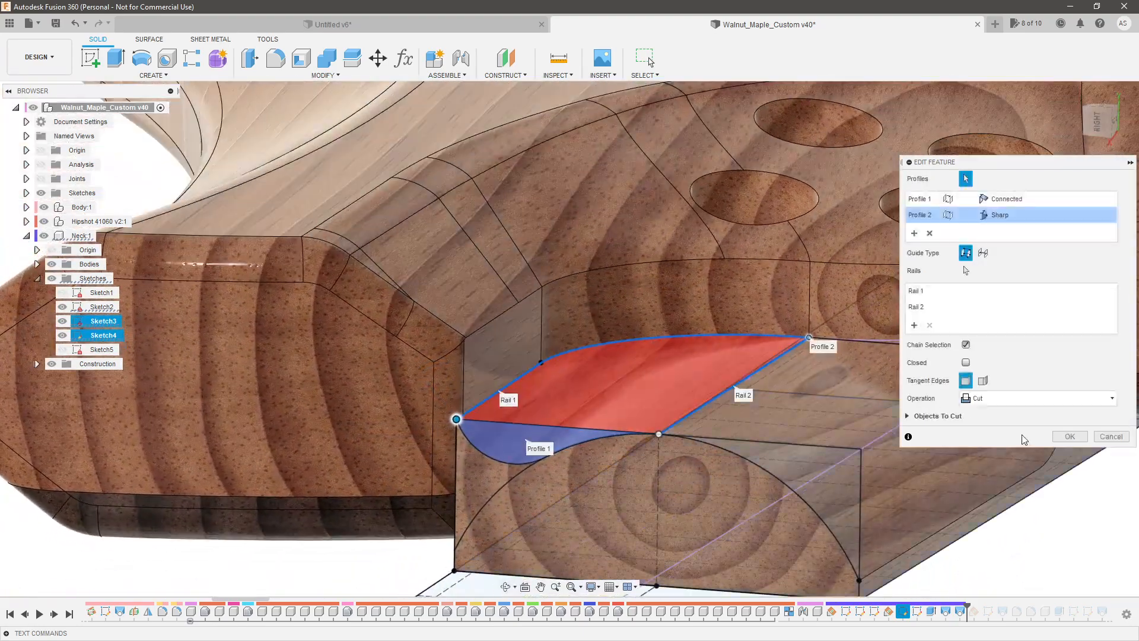
{"action": "left_click", "coordinate": [1066, 436]}
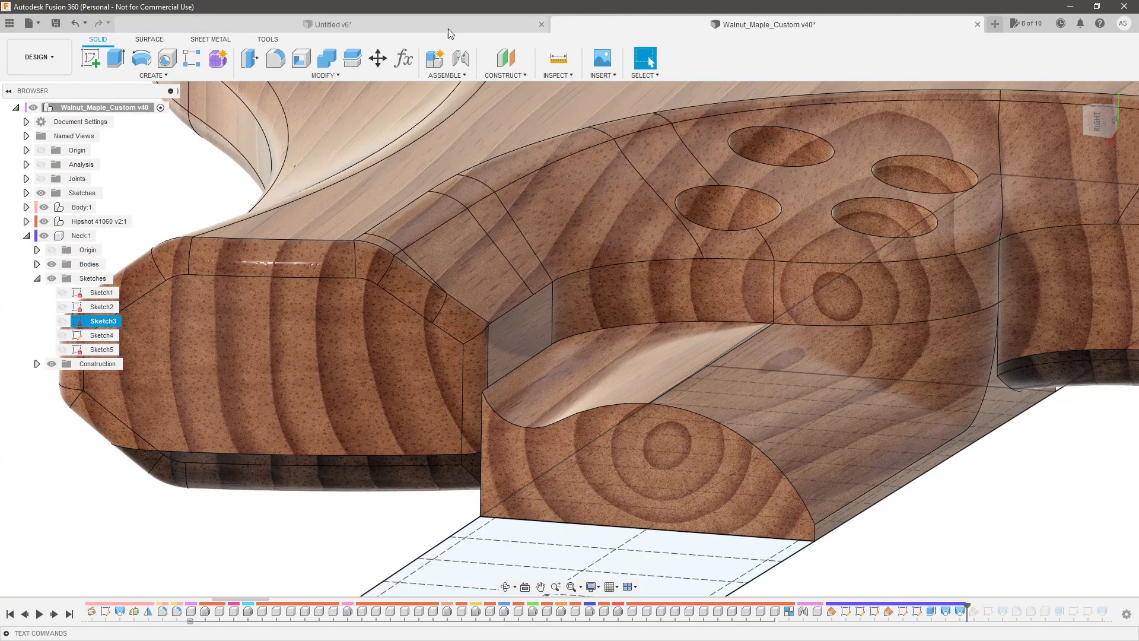
Return to the Untitled v6 design and start a sketch on the flat heel face beside the lofted cut.
{"action": "left_click", "coordinate": [447, 29]}
{"action": "middle_click_drag", "start_coordinate": [622, 365], "coordinate": [605, 392], "text": "shift"}
{"action": "scroll", "coordinate": [601, 361], "scroll_direction": "down", "scroll_amount": 2}
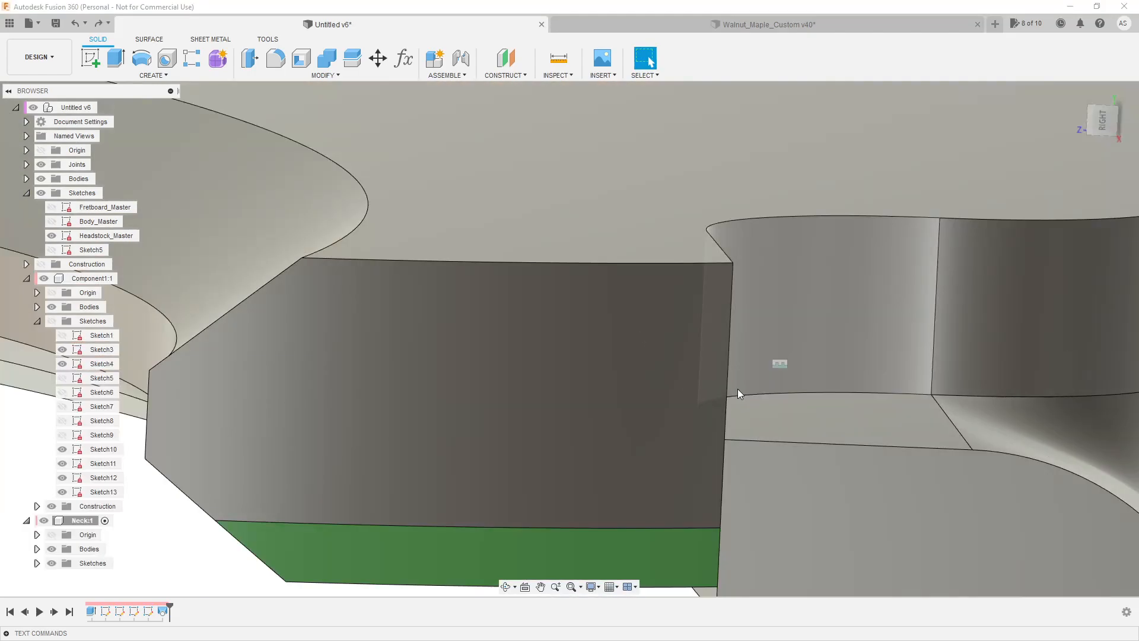
{"action": "scroll", "coordinate": [738, 389], "scroll_direction": "up", "scroll_amount": 2}
{"action": "middle_click_drag", "start_coordinate": [787, 379], "coordinate": [806, 337], "text": "shift"}
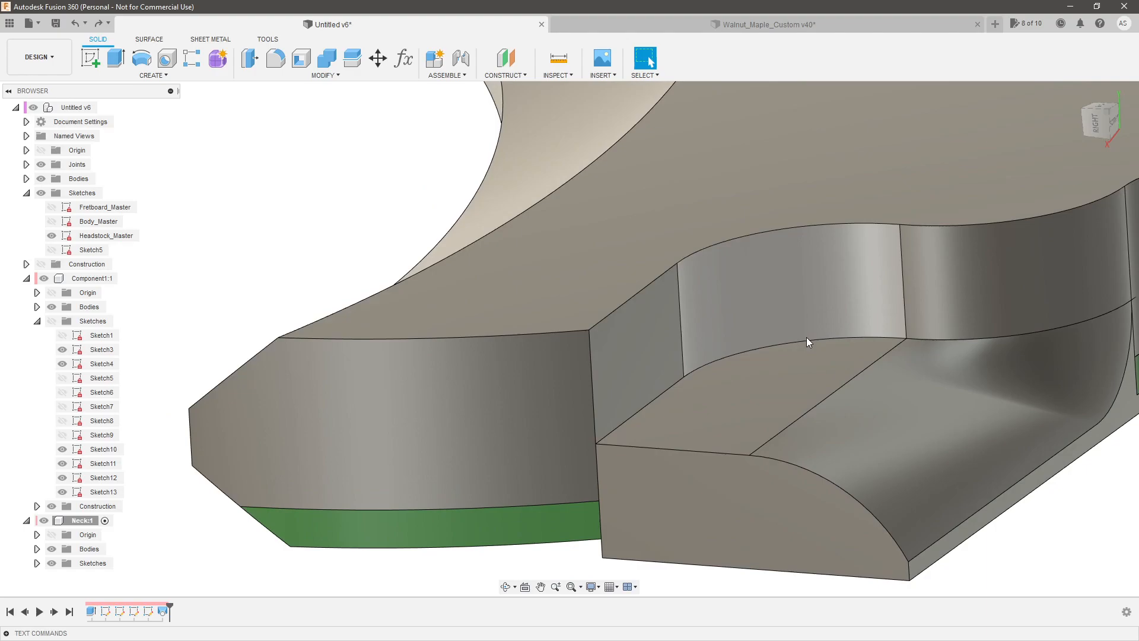
{"action": "left_click", "coordinate": [772, 377]}
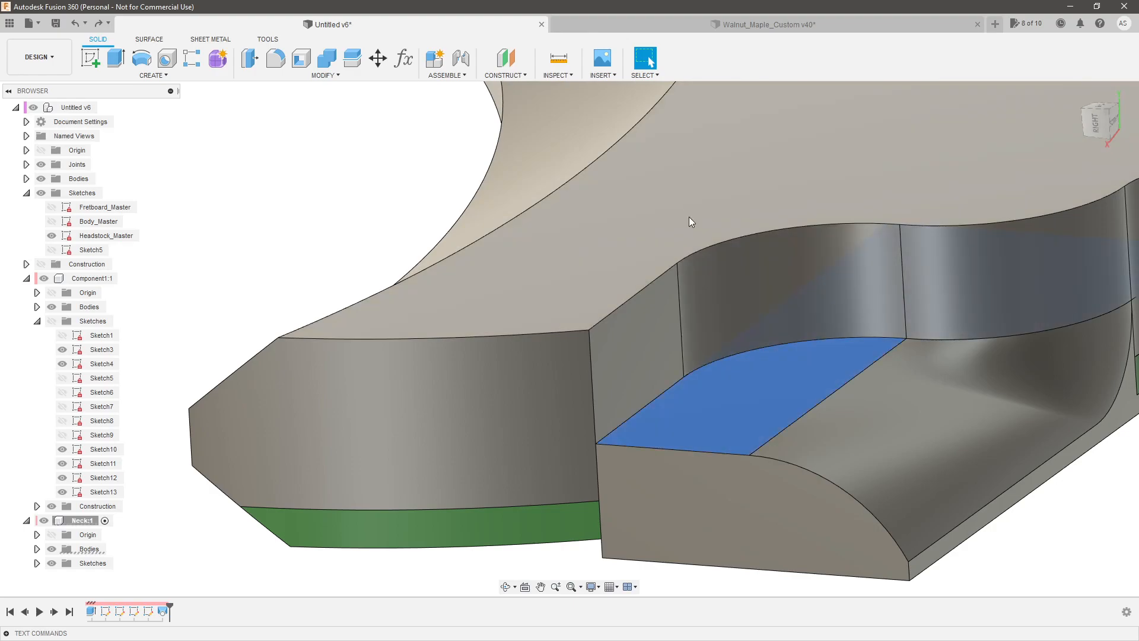
{"action": "scroll", "coordinate": [652, 441], "scroll_direction": "down", "scroll_amount": 2}
{"action": "middle_click_drag", "start_coordinate": [666, 487], "coordinate": [685, 517], "text": "shift"}
{"action": "key", "text": "Escape"}
{"action": "left_click", "coordinate": [710, 403]}
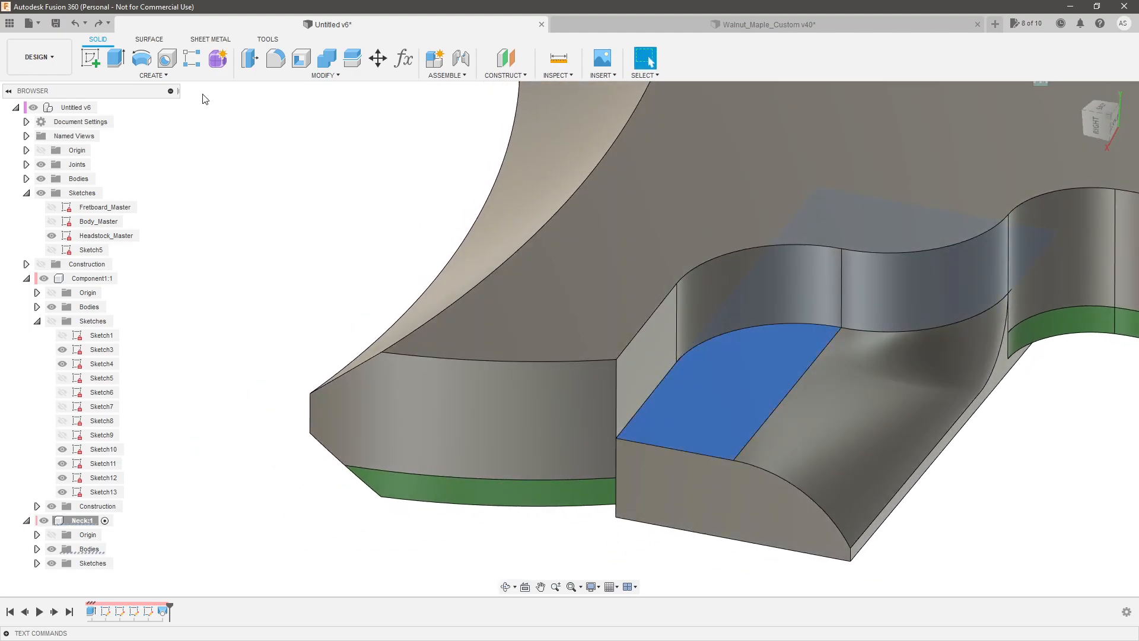
{"action": "left_click", "coordinate": [89, 59]}
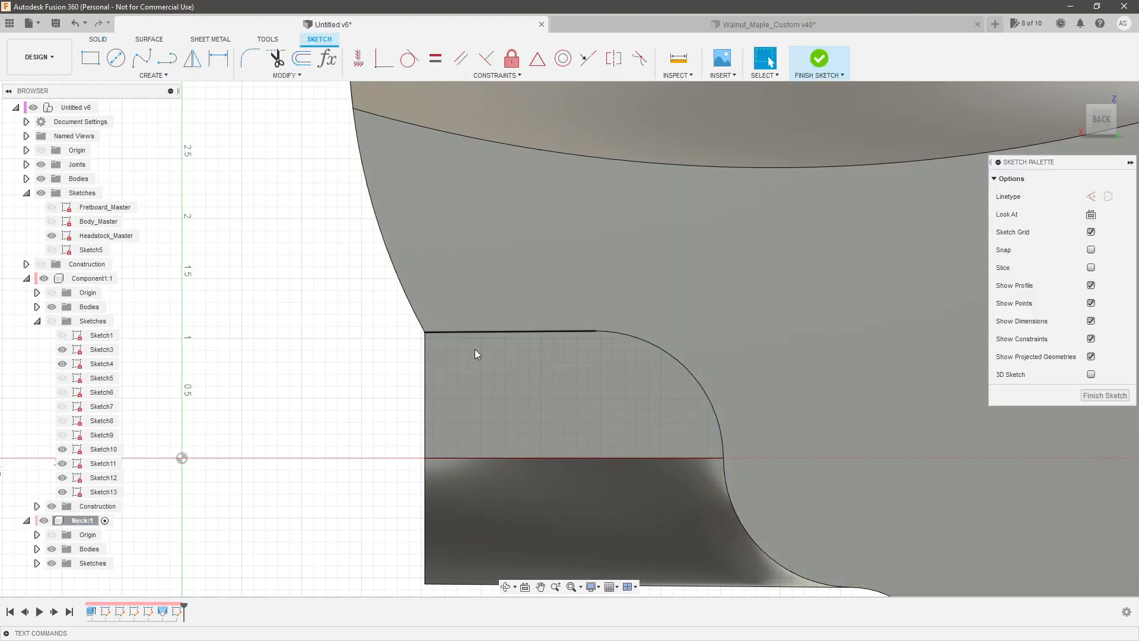
Project the outline of the flat heel face into the sketch.
{"action": "left_click", "coordinate": [573, 396]}
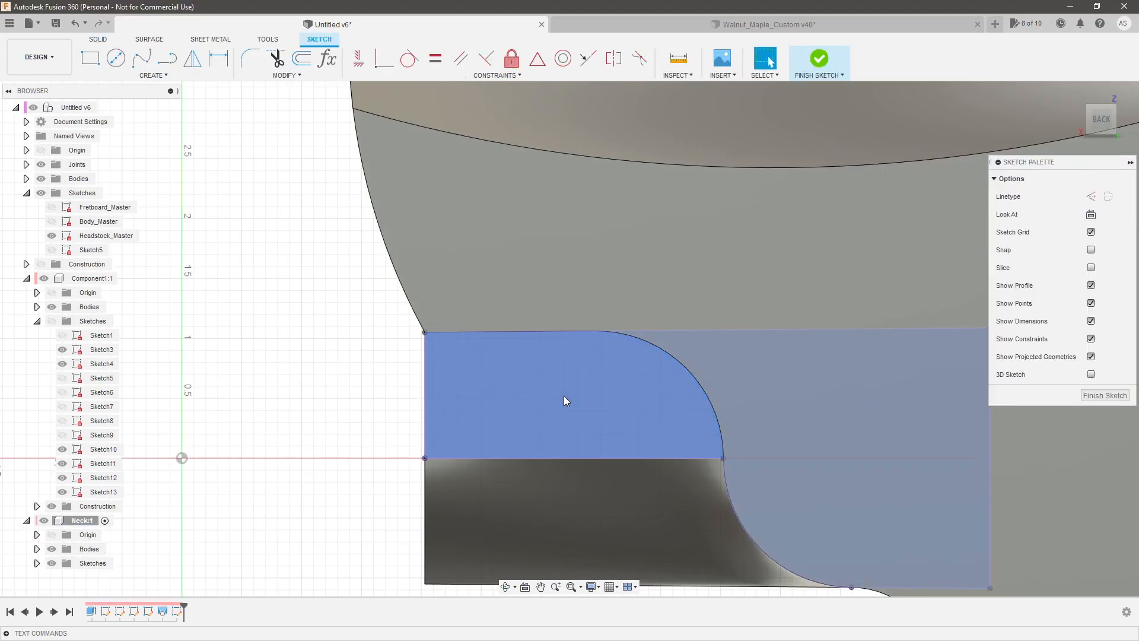
{"action": "mouse_move", "coordinate": [641, 437]}
{"action": "middle_mouse_down", "text": "shift"}
{"action": "mouse_move", "coordinate": [643, 356]}
{"action": "mouse_move", "coordinate": [661, 344]}
{"action": "middle_mouse_up", "text": "shift"}
{"action": "left_click", "coordinate": [657, 368]}
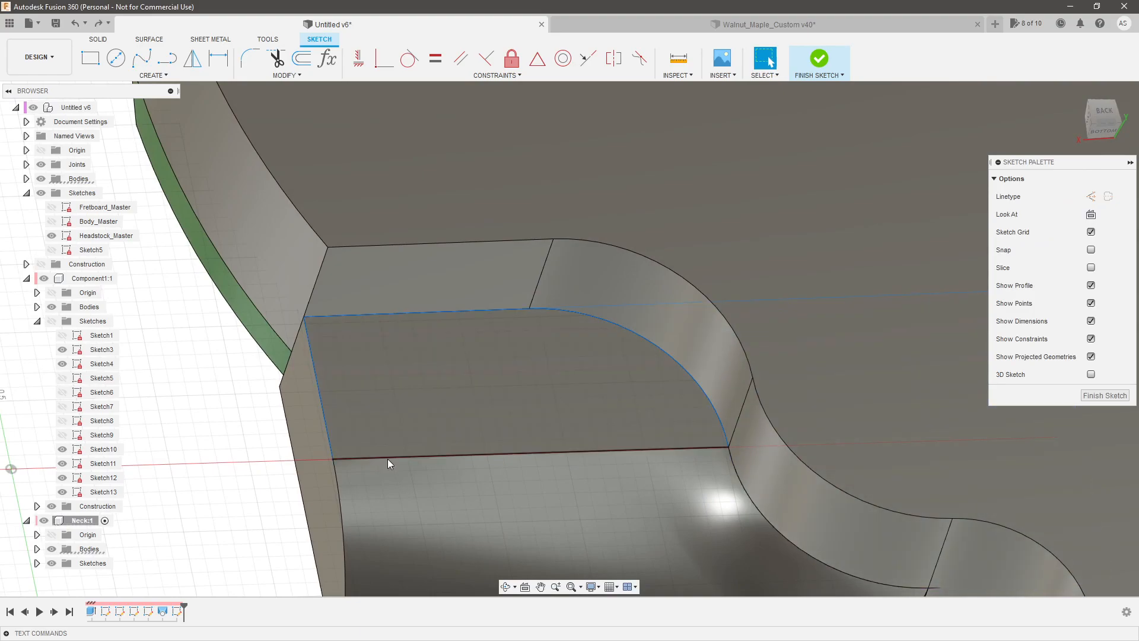
{"action": "key", "text": "p"}
{"action": "key", "text": "Escape"}
Extrude the projected heel profile up to the level of the guitar body's back face.
{"action": "left_click", "coordinate": [516, 429]}
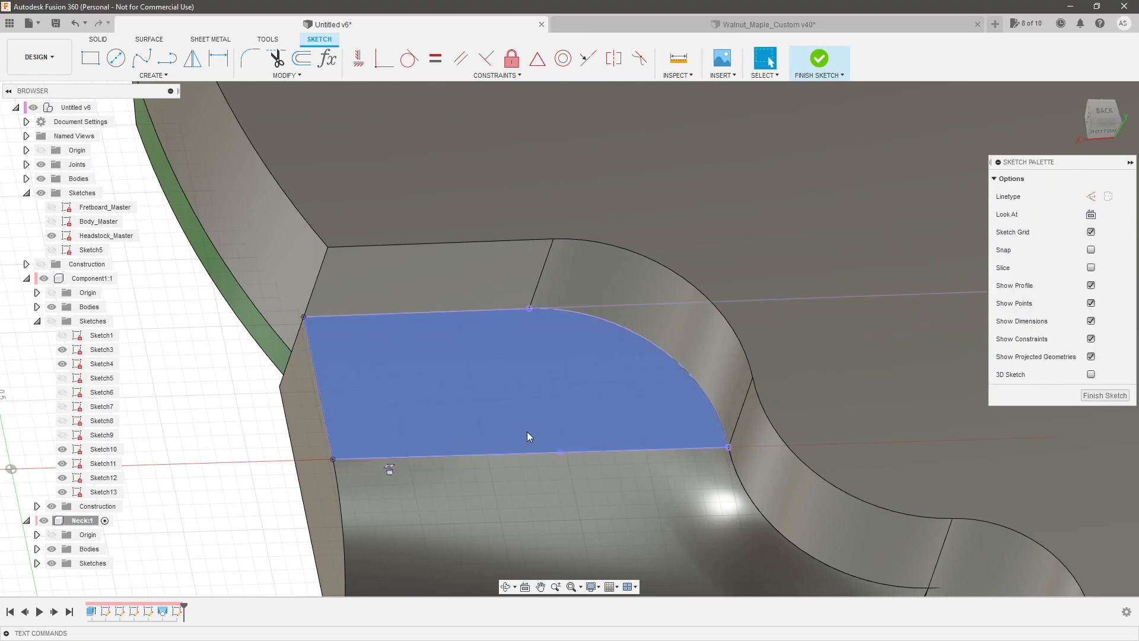
{"action": "scroll", "coordinate": [534, 422], "scroll_direction": "down", "scroll_amount": 2}
{"action": "key", "text": "e"}
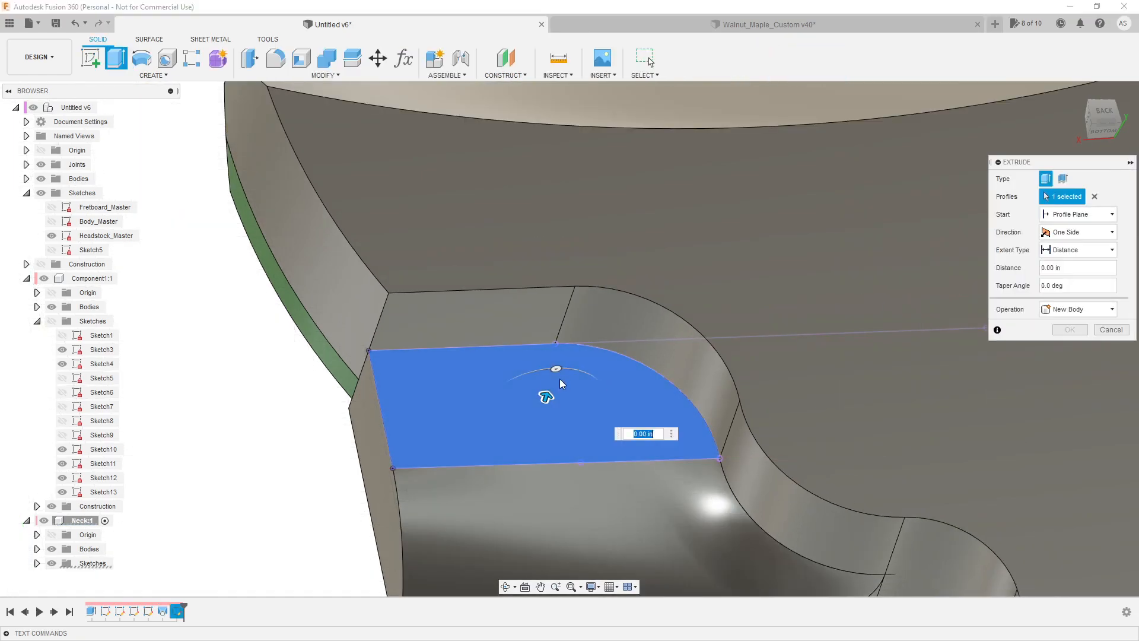
{"action": "left_click_drag", "start_coordinate": [549, 391], "coordinate": [549, 355]}
{"action": "left_click", "coordinate": [1078, 250]}
{"action": "left_click", "coordinate": [1068, 282]}
{"action": "left_click", "coordinate": [678, 259]}
{"action": "middle_click_drag", "start_coordinate": [682, 439], "coordinate": [720, 371], "text": "shift"}
{"action": "left_click", "coordinate": [1069, 365]}
Examine the extruded block and the lofted cut beside it from several angles.
{"action": "middle_click_drag", "start_coordinate": [516, 295], "coordinate": [623, 399], "text": "shift"}
{"action": "scroll", "coordinate": [486, 371], "scroll_direction": "up", "scroll_amount": 2}
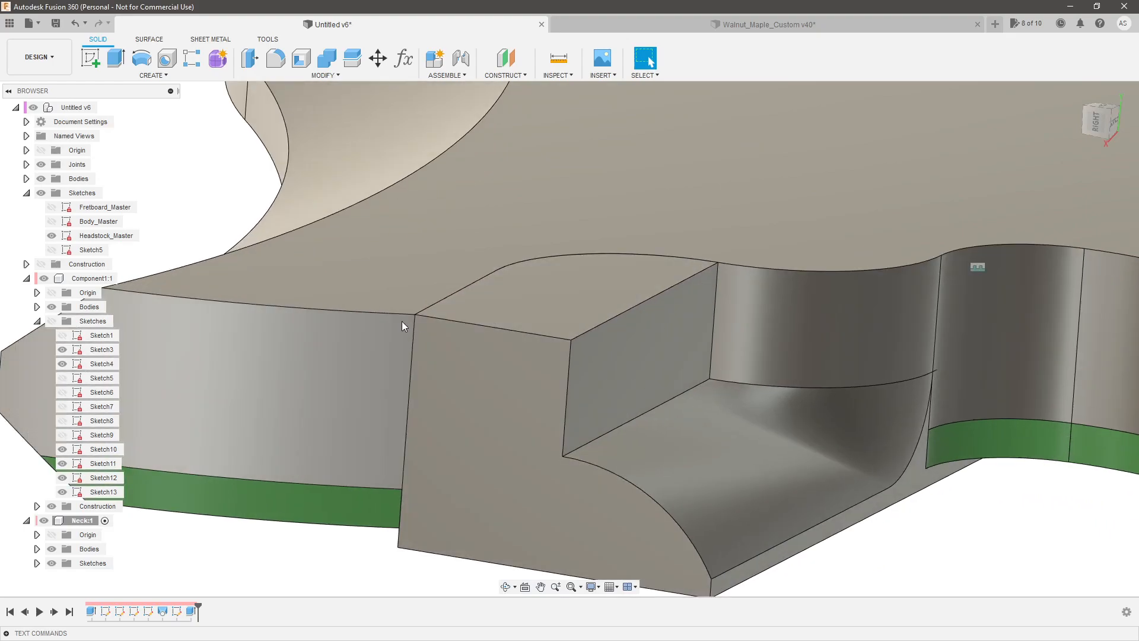
{"action": "scroll", "coordinate": [571, 398], "scroll_direction": "down", "scroll_amount": 3}
{"action": "scroll", "coordinate": [571, 399], "scroll_direction": "up", "scroll_amount": 2}
{"action": "middle_click_drag", "start_coordinate": [571, 399], "coordinate": [562, 412], "text": "shift"}
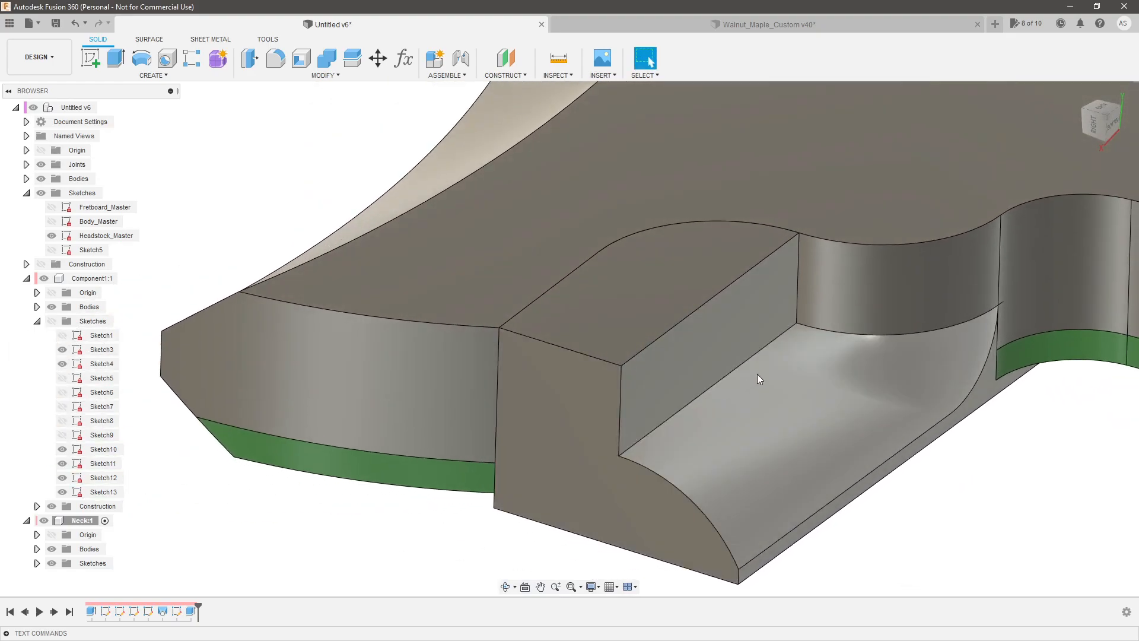
{"action": "scroll", "coordinate": [678, 445], "scroll_direction": "down", "scroll_amount": 3}
{"action": "scroll", "coordinate": [654, 383], "scroll_direction": "up", "scroll_amount": 2}
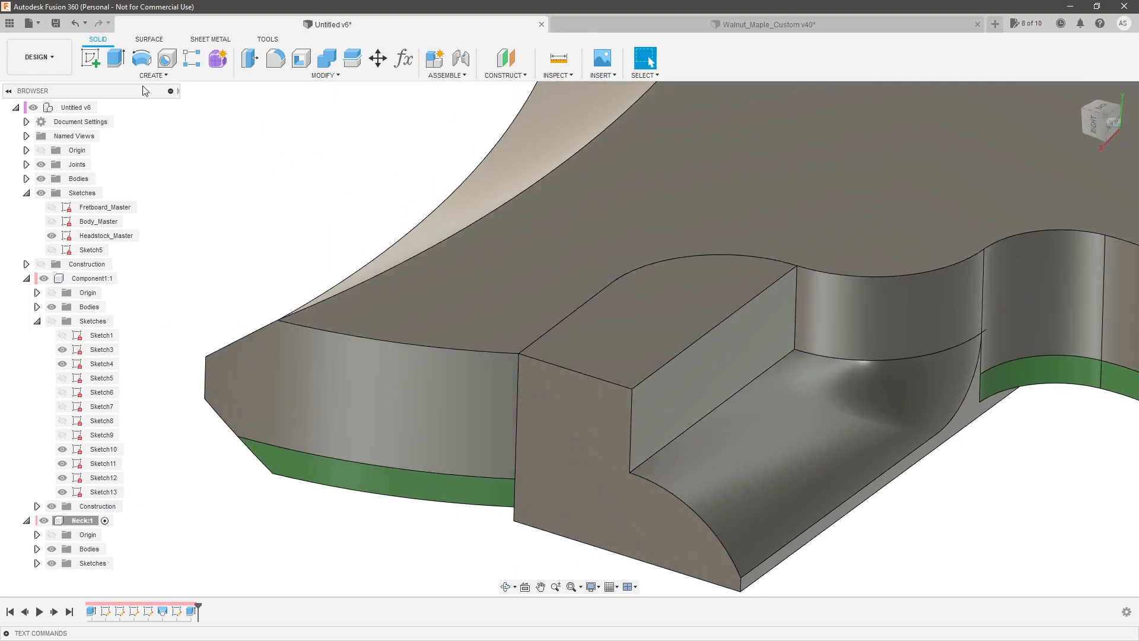
{"action": "left_click", "coordinate": [93, 60]}
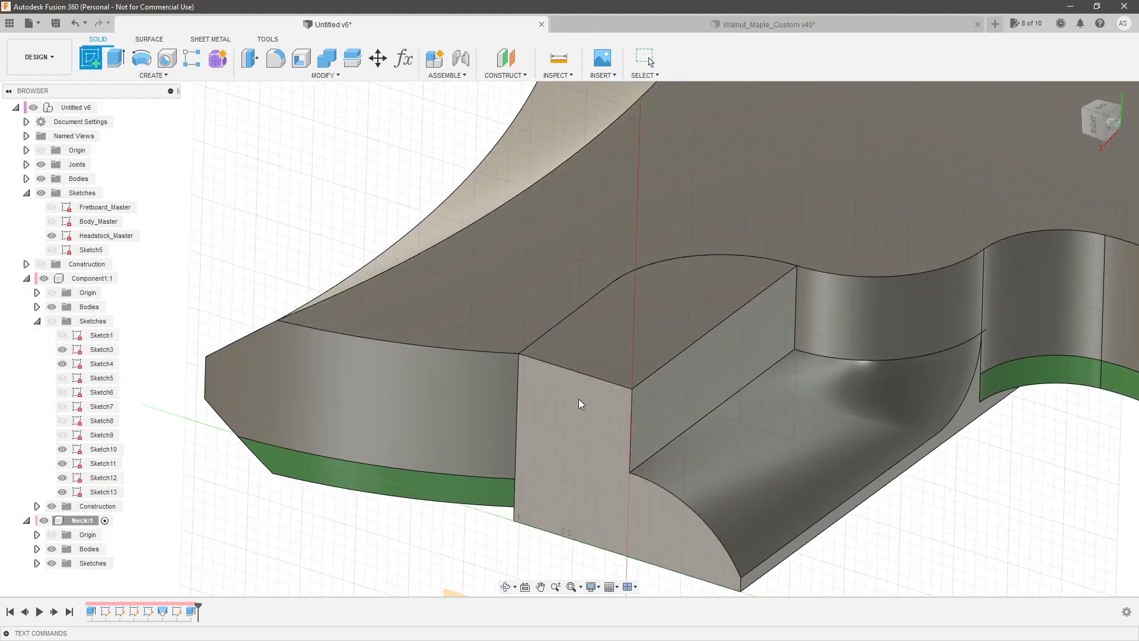
{"action": "mouse_move", "coordinate": [578, 398]}
{"action": "middle_mouse_down", "text": "shift"}
{"action": "mouse_move", "coordinate": [560, 455]}
{"action": "mouse_move", "coordinate": [549, 453]}
{"action": "mouse_move", "coordinate": [568, 305]}
{"action": "mouse_move", "coordinate": [536, 434]}
{"action": "mouse_move", "coordinate": [564, 432]}
{"action": "middle_mouse_up", "text": "shift"}
{"action": "scroll", "coordinate": [577, 481], "scroll_direction": "down", "scroll_amount": 3}
{"action": "scroll", "coordinate": [492, 437], "scroll_direction": "up", "scroll_amount": 1}
{"action": "scroll", "coordinate": [549, 464], "scroll_direction": "up", "scroll_amount": 2}
{"action": "left_click", "coordinate": [679, 439]}
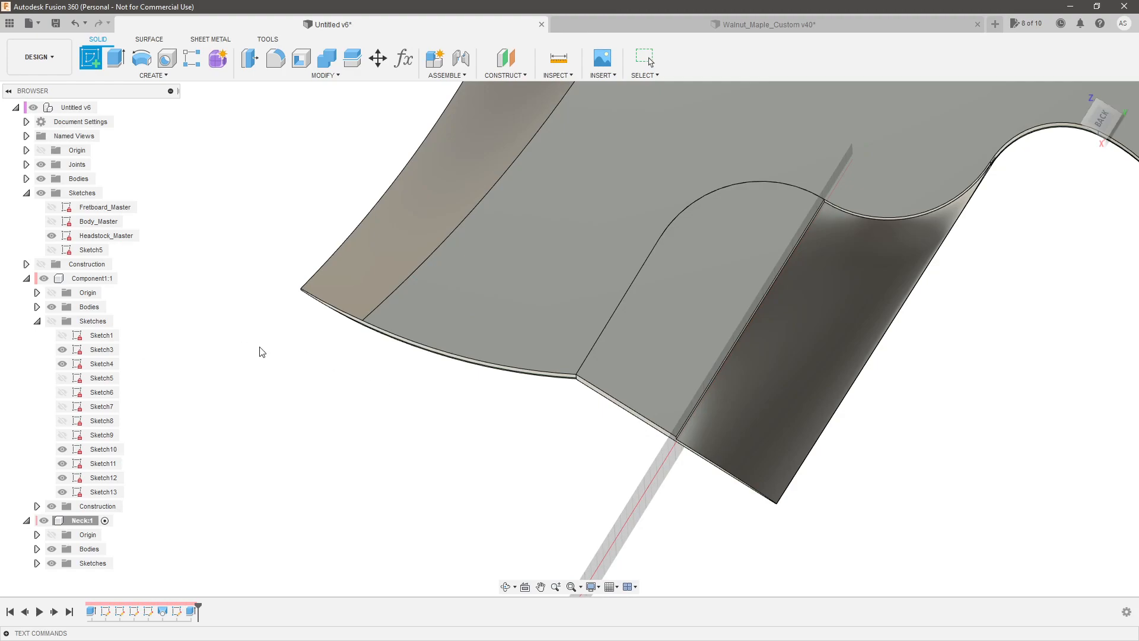
{"action": "left_click", "coordinate": [64, 436]}
Show Component1's sketches, examine the profiles at the body's horn tip beside the heel, and hide the sketches again.
{"action": "left_click", "coordinate": [53, 321]}
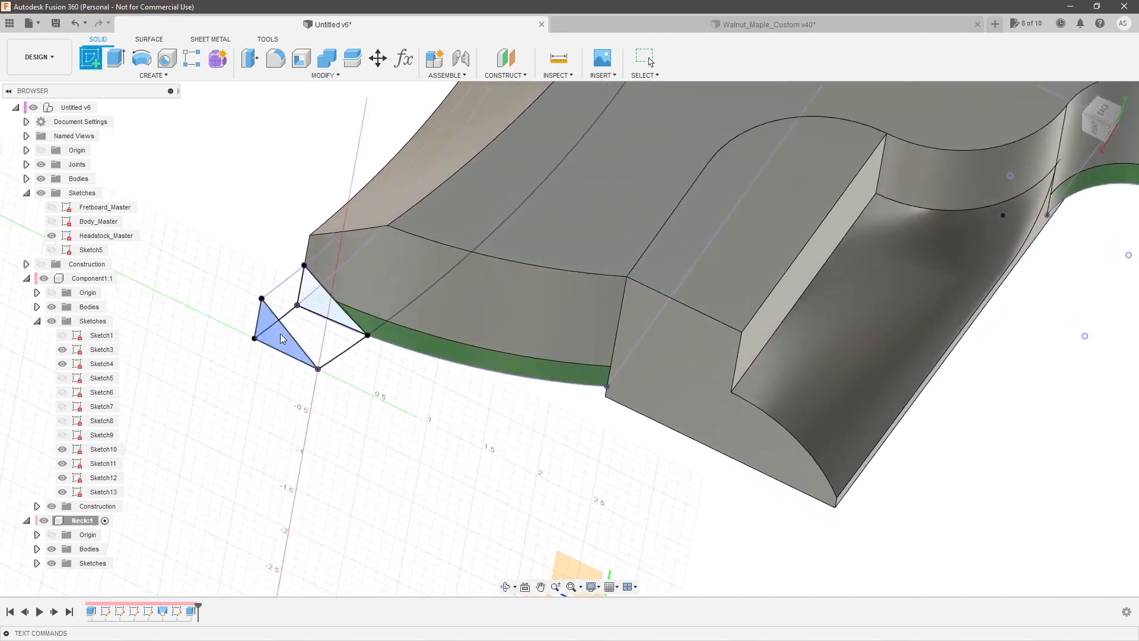
{"action": "left_click", "coordinate": [267, 307]}
{"action": "mouse_move", "coordinate": [722, 312]}
{"action": "middle_mouse_down", "text": "shift"}
{"action": "mouse_move", "coordinate": [712, 242]}
{"action": "mouse_move", "coordinate": [536, 397]}
{"action": "mouse_move", "coordinate": [429, 347]}
{"action": "mouse_move", "coordinate": [481, 368]}
{"action": "mouse_move", "coordinate": [488, 394]}
{"action": "middle_mouse_up", "text": "shift"}
{"action": "scroll", "coordinate": [488, 394], "scroll_direction": "up", "scroll_amount": 5}
{"action": "left_click", "coordinate": [52, 321]}
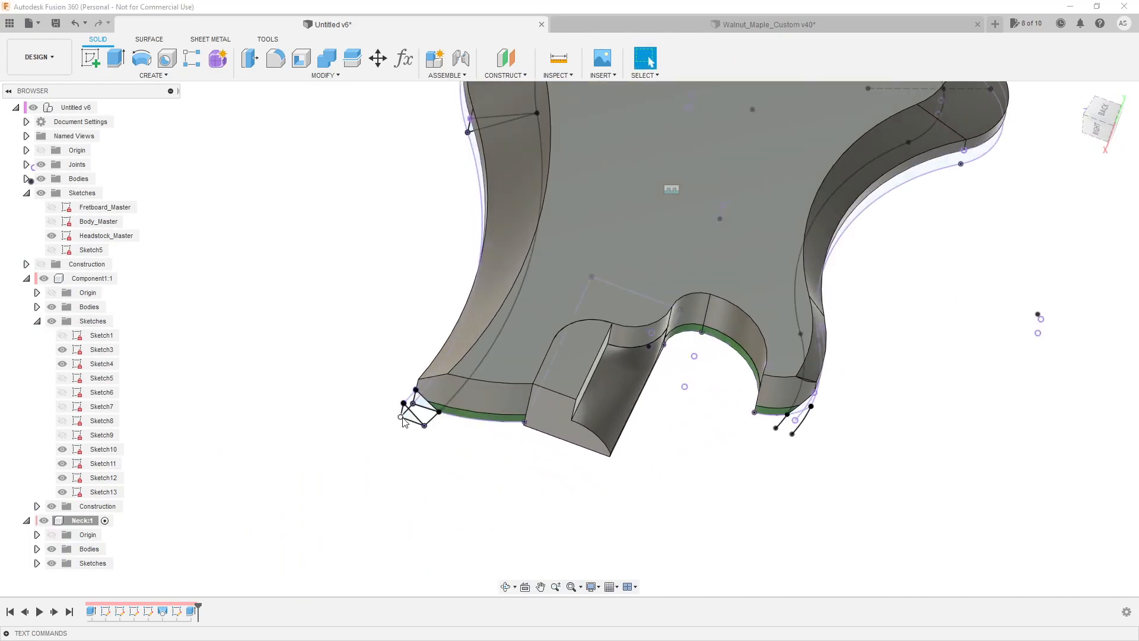
{"action": "scroll", "coordinate": [402, 416], "scroll_direction": "up", "scroll_amount": 4}
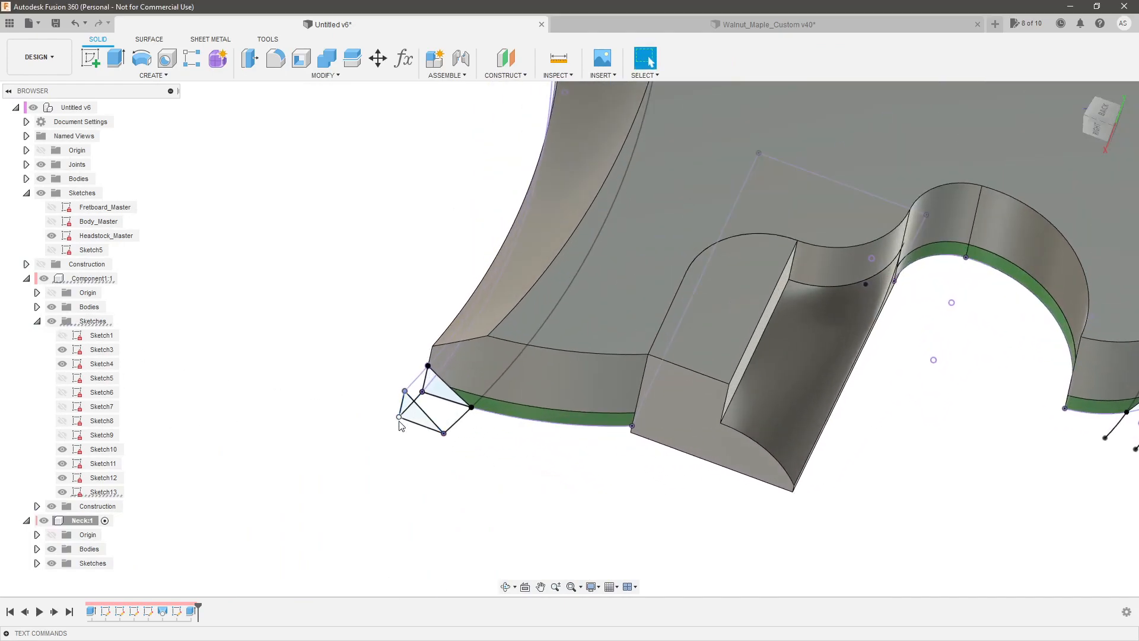
{"action": "mouse_move", "coordinate": [524, 483]}
{"action": "middle_mouse_down", "text": "shift"}
{"action": "mouse_move", "coordinate": [508, 496]}
{"action": "mouse_move", "coordinate": [516, 513]}
{"action": "middle_mouse_up", "text": "shift"}
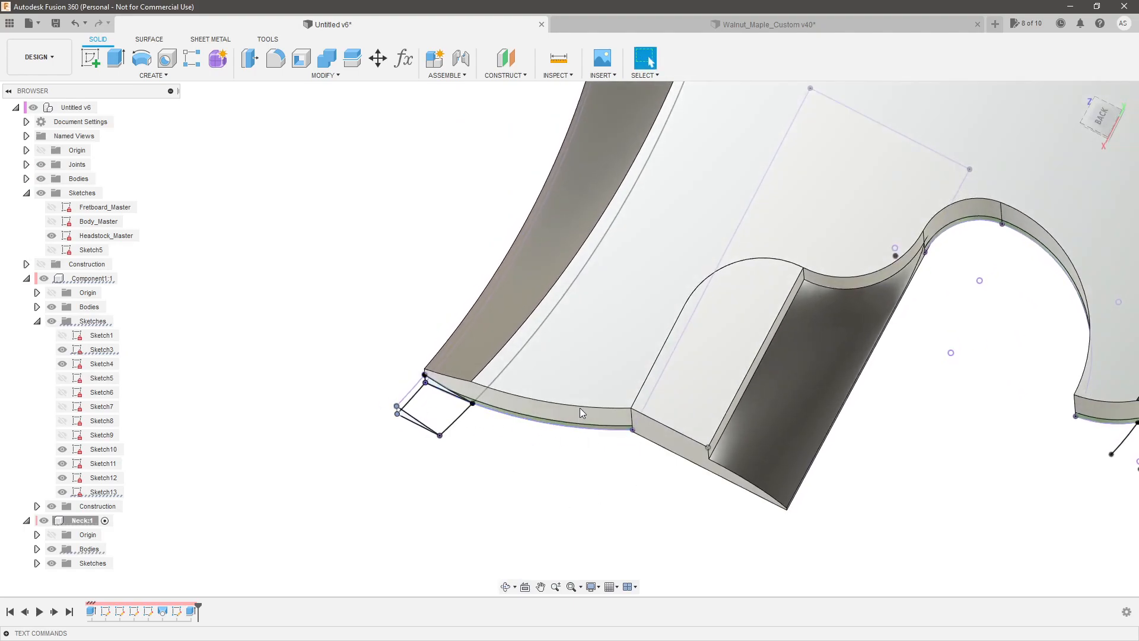
{"action": "scroll", "coordinate": [570, 403], "scroll_direction": "up", "scroll_amount": 3}
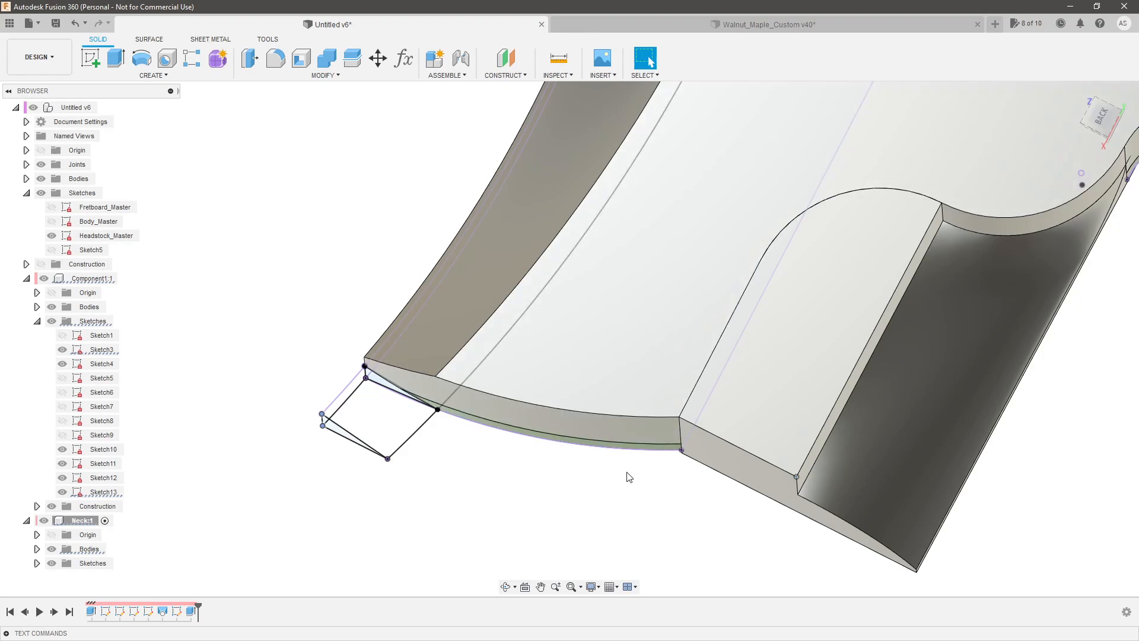
{"action": "scroll", "coordinate": [420, 427], "scroll_direction": "down", "scroll_amount": 2}
{"action": "left_click", "coordinate": [51, 321]}
Start a sketch on the end face of the neck heel, including the extruded block.
{"action": "middle_click_drag", "start_coordinate": [675, 449], "coordinate": [683, 397], "text": "shift"}
{"action": "scroll", "coordinate": [562, 433], "scroll_direction": "down", "scroll_amount": 2}
{"action": "scroll", "coordinate": [562, 434], "scroll_direction": "up", "scroll_amount": 3}
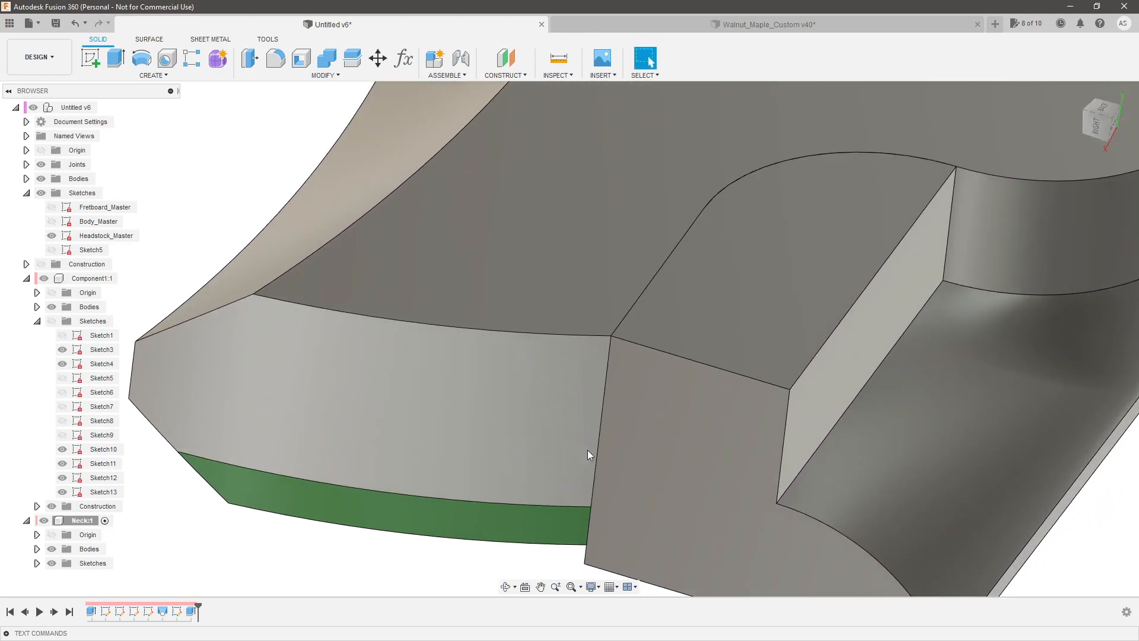
{"action": "left_click", "coordinate": [96, 58]}
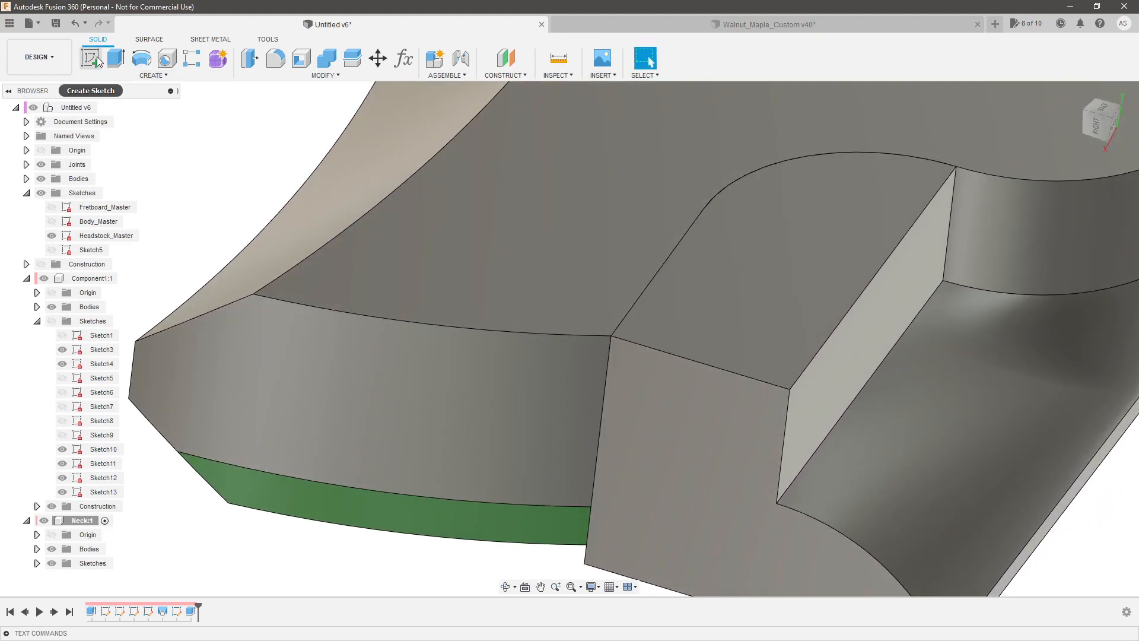
{"action": "left_click", "coordinate": [711, 401]}
{"action": "left_click", "coordinate": [711, 401]}
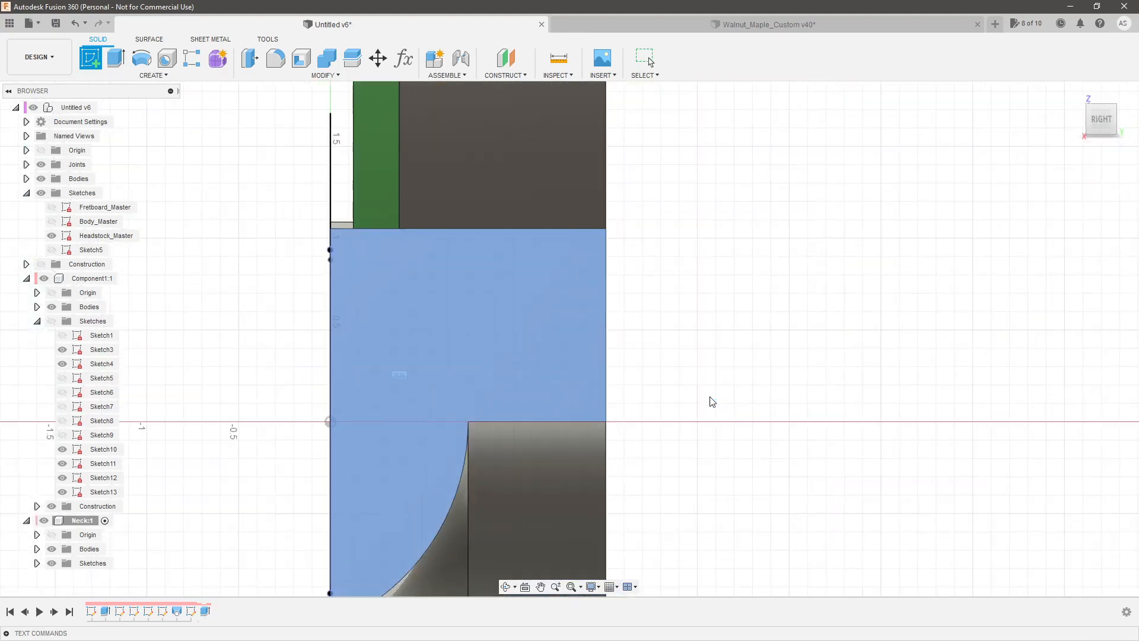
Project the block's back edge and its inner vertical edge into the end-face sketch.
{"action": "mouse_move", "coordinate": [565, 323]}
{"action": "middle_mouse_down", "text": "shift"}
{"action": "mouse_move", "coordinate": [607, 350]}
{"action": "mouse_move", "coordinate": [518, 370]}
{"action": "mouse_move", "coordinate": [519, 322]}
{"action": "mouse_move", "coordinate": [462, 345]}
{"action": "mouse_move", "coordinate": [551, 310]}
{"action": "middle_mouse_up", "text": "shift"}
{"action": "scroll", "coordinate": [454, 349], "scroll_direction": "down", "scroll_amount": 2}
{"action": "scroll", "coordinate": [455, 320], "scroll_direction": "up", "scroll_amount": 4}
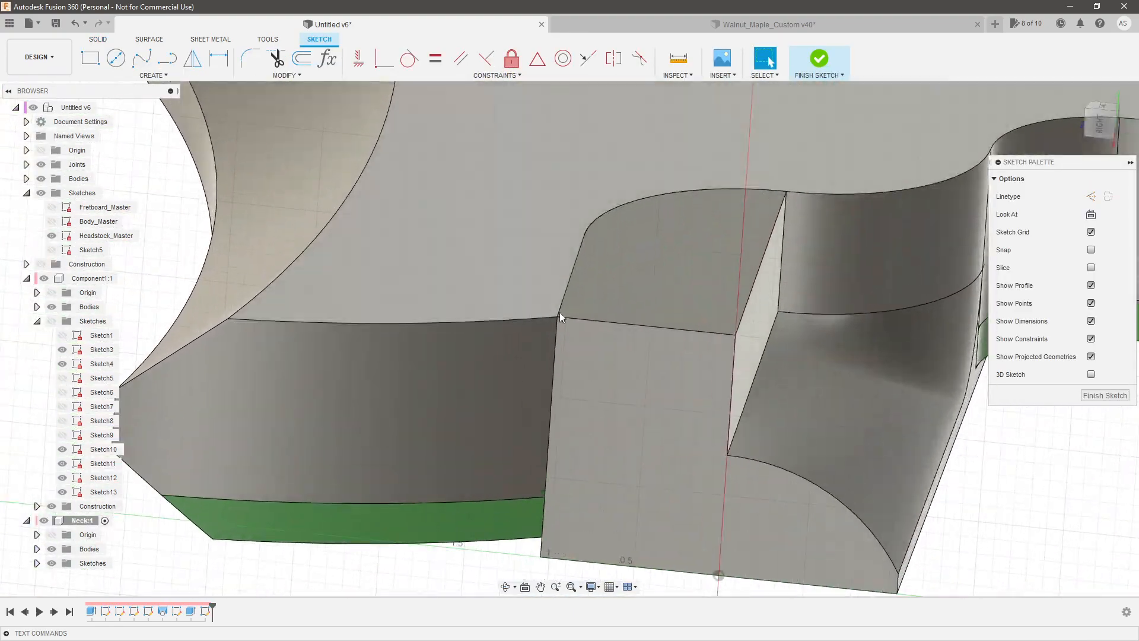
{"action": "left_click", "coordinate": [591, 324]}
{"action": "key", "text": "p"}
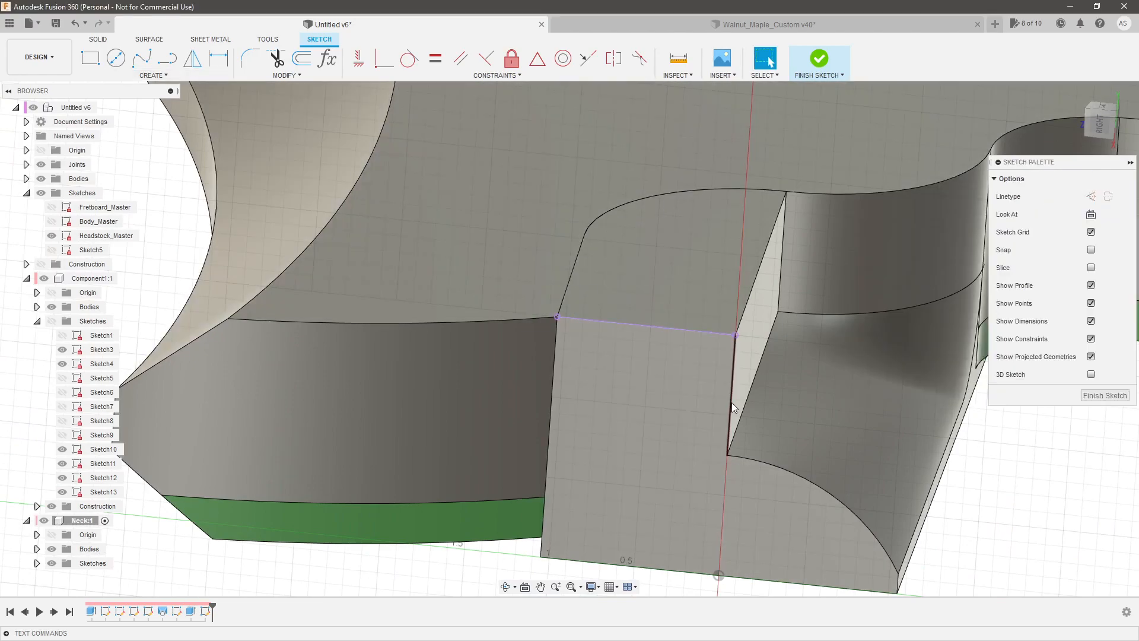
{"action": "left_click", "coordinate": [732, 402]}
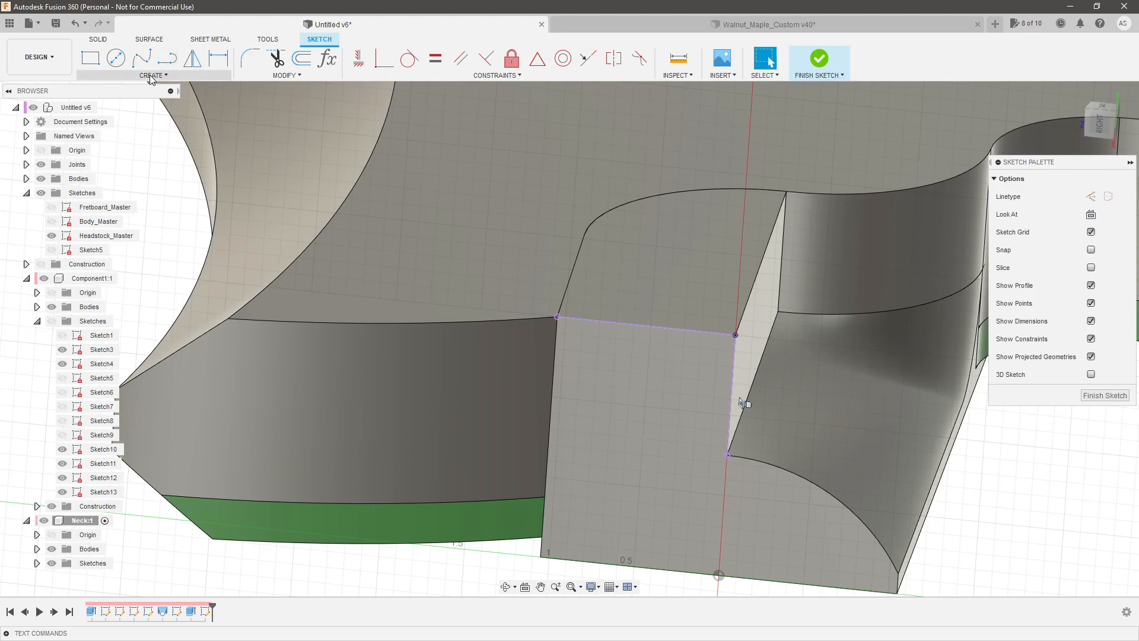
Draw a three-point arc between a point above the body and the block's lower inner corner in the end-face sketch.
{"action": "left_click", "coordinate": [151, 76]}
{"action": "left_click", "coordinate": [204, 127]}
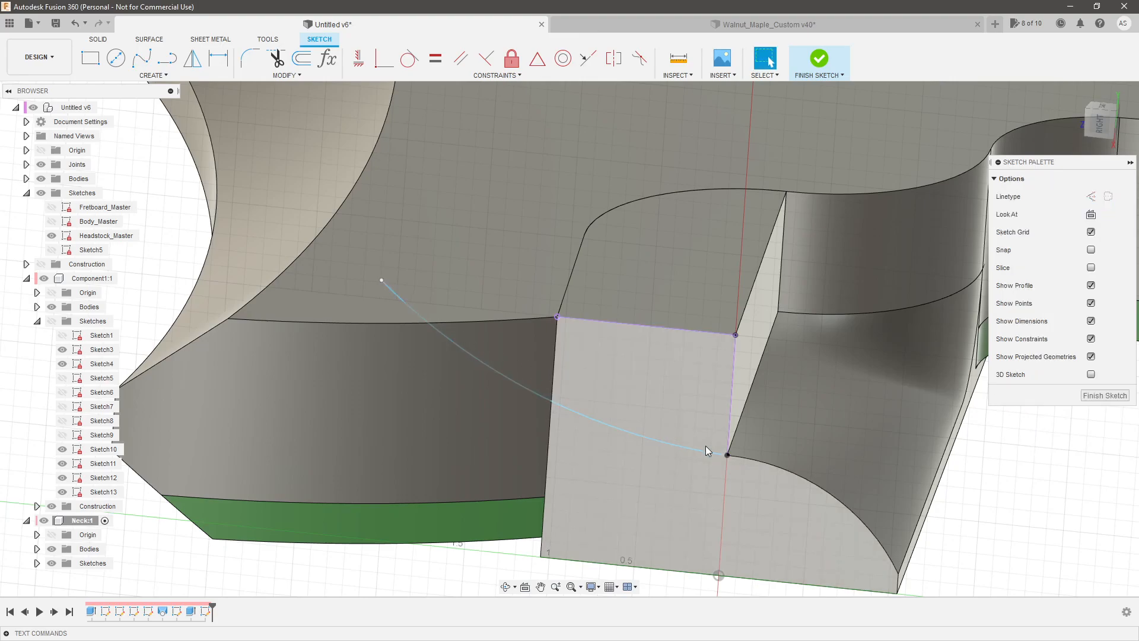
{"action": "left_click", "coordinate": [727, 455]}
{"action": "scroll", "coordinate": [728, 454], "scroll_direction": "up", "scroll_amount": 3}
{"action": "middle_click_drag", "start_coordinate": [877, 287], "coordinate": [854, 310], "text": "shift"}
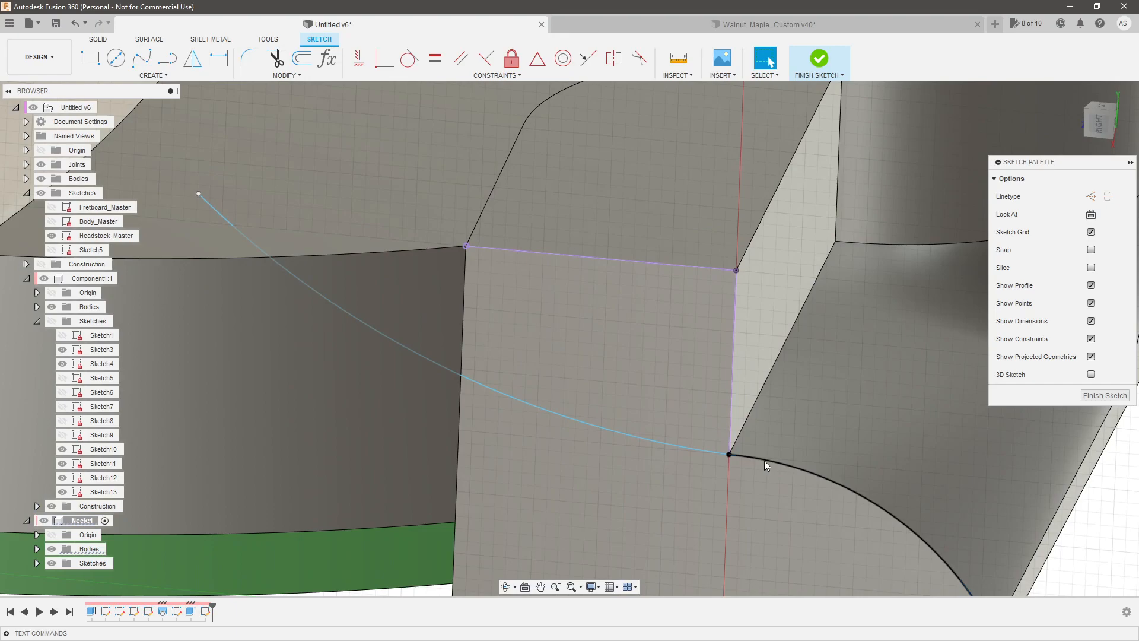
Project the heel's curved end edge into the sketch and make the arc tangent to it.
{"action": "key", "text": "p"}
{"action": "left_click", "coordinate": [764, 460]}
{"action": "key", "text": "Return"}
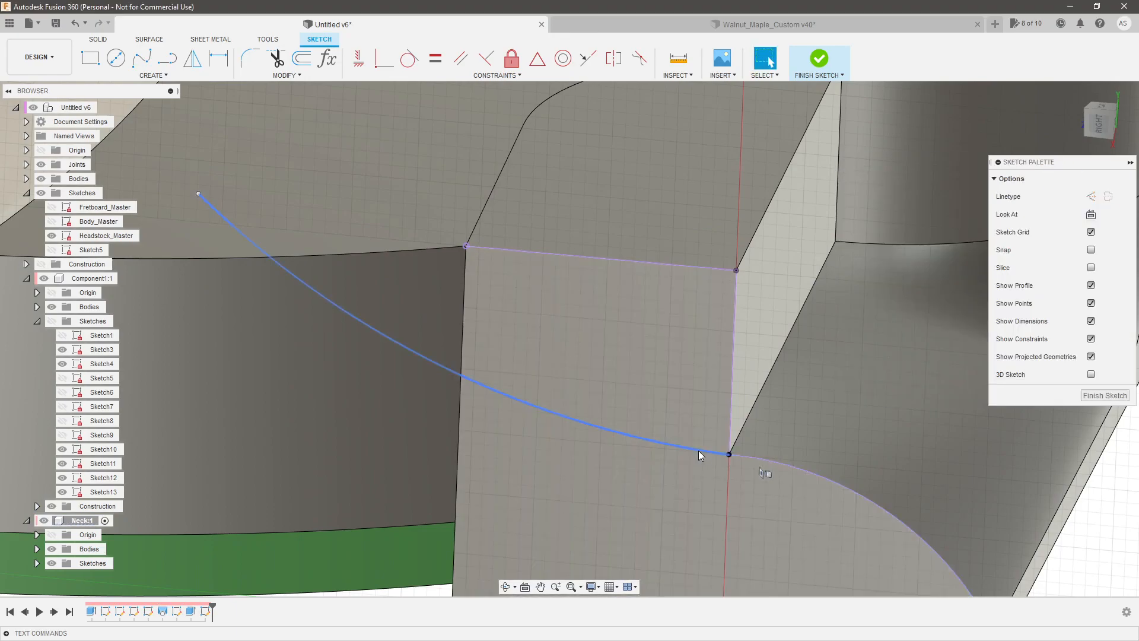
{"action": "left_click", "coordinate": [699, 452]}
{"action": "left_click", "coordinate": [754, 457], "text": "shift"}
{"action": "left_click", "coordinate": [413, 68]}
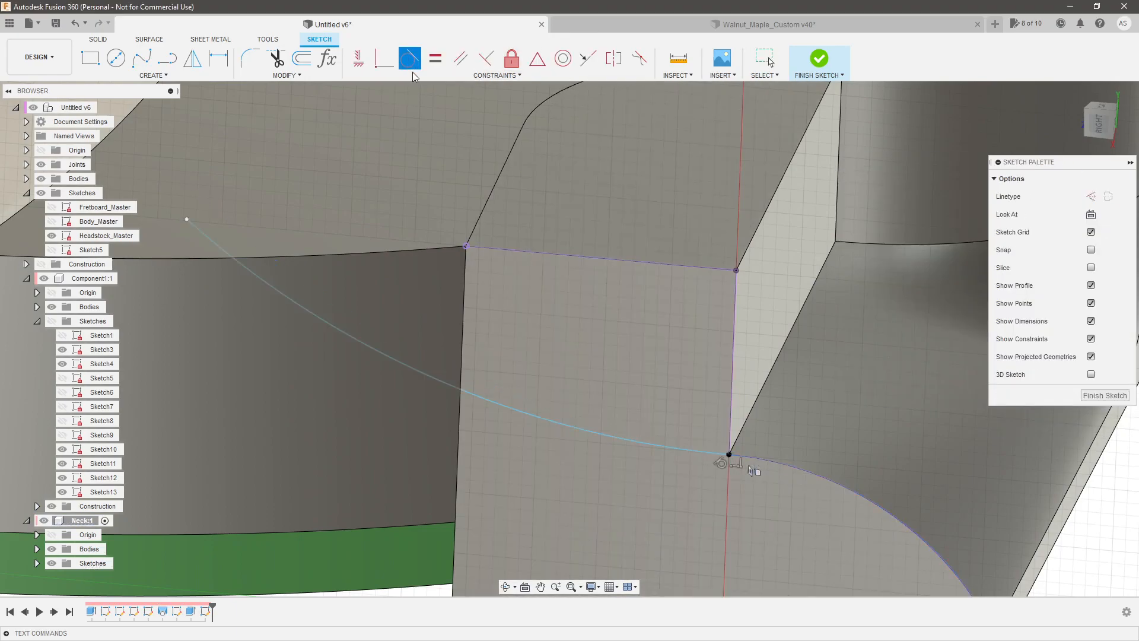
{"action": "middle_click_drag", "start_coordinate": [618, 422], "coordinate": [333, 279], "text": "shift"}
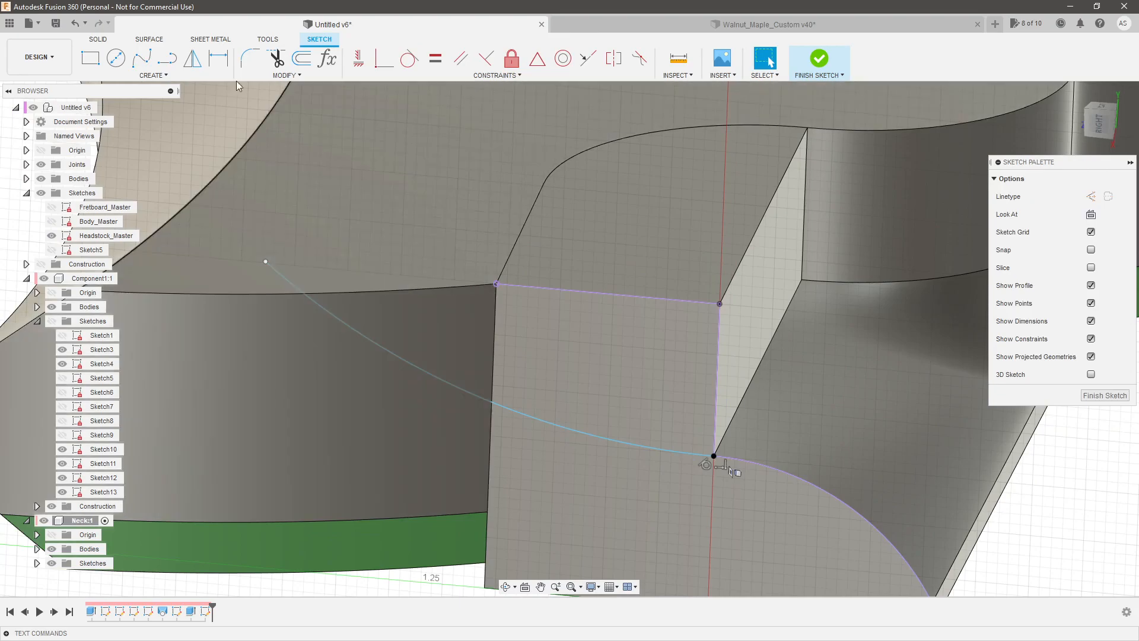
Draw a line about 1.09 in long from the block's outer corner to the arc's free end and apply the Horizontal/Vertical constraint to it.
{"action": "left_click", "coordinate": [168, 62]}
{"action": "left_click", "coordinate": [496, 284]}
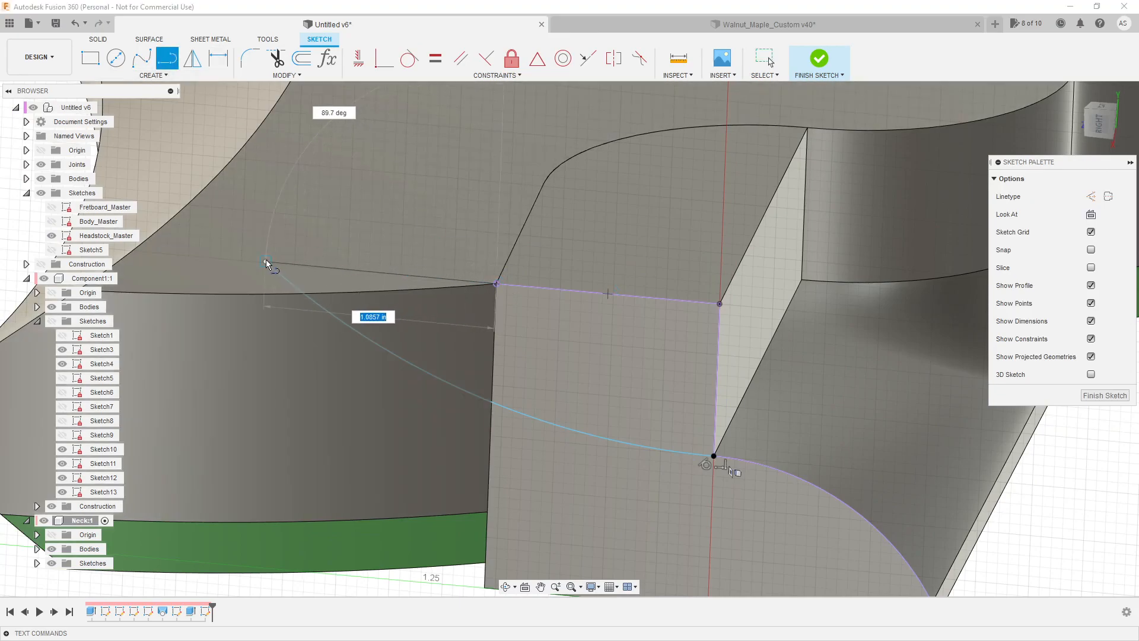
{"action": "left_click", "coordinate": [266, 261]}
{"action": "key", "text": "Escape"}
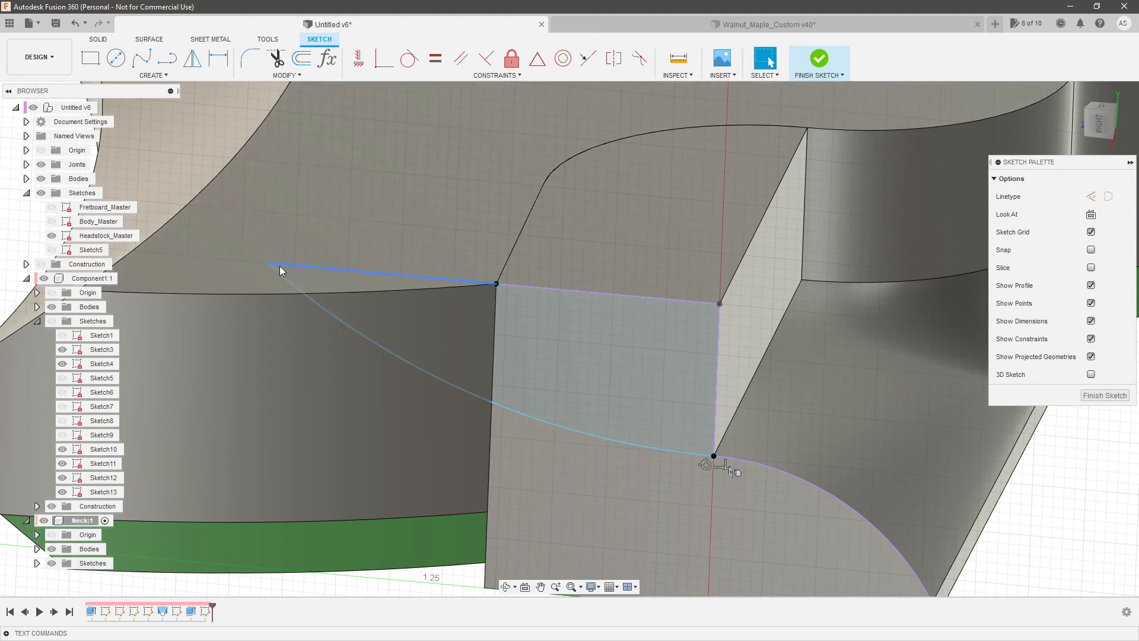
{"action": "left_click", "coordinate": [357, 64]}
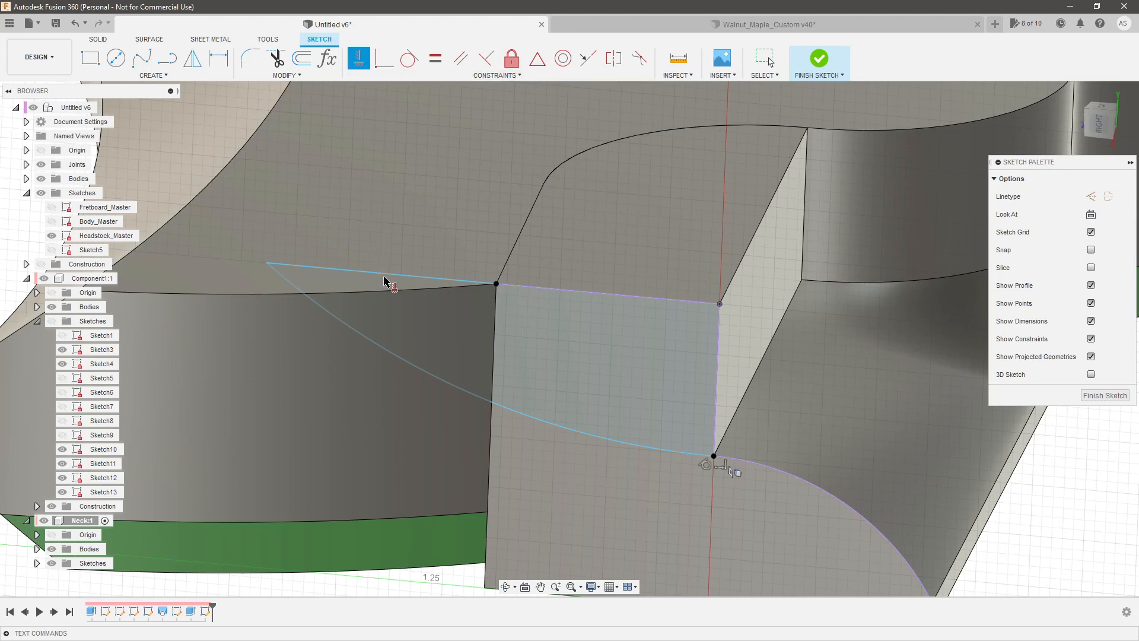
{"action": "key", "text": "Escape"}
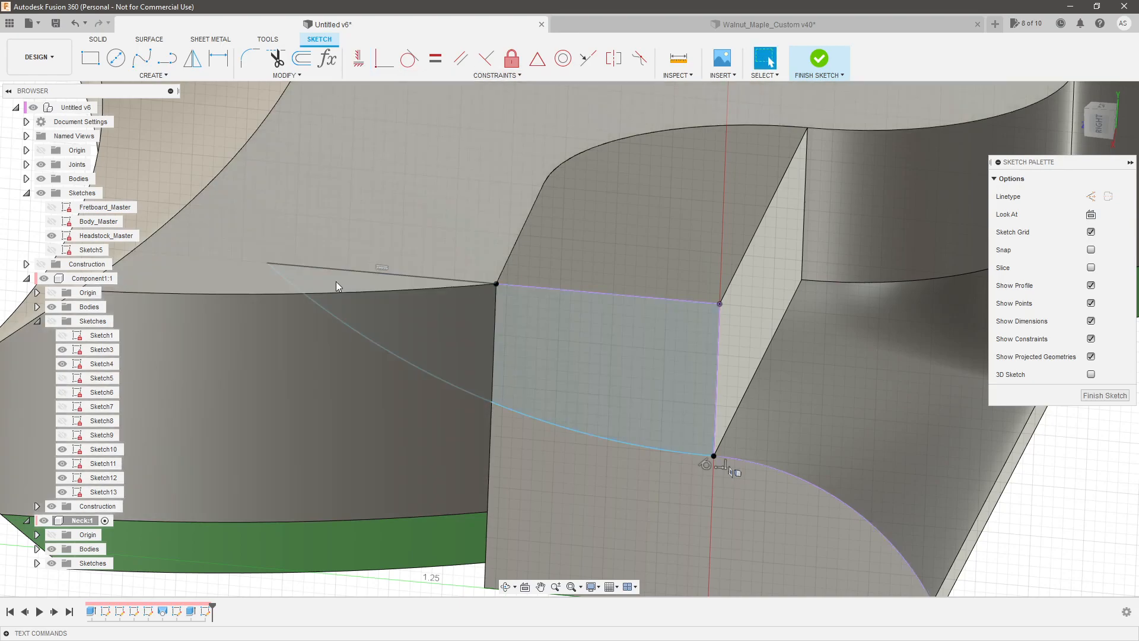
Shift the shared end of the line and arc, and dimension the line to 1 in.
{"action": "left_click", "coordinate": [349, 273]}
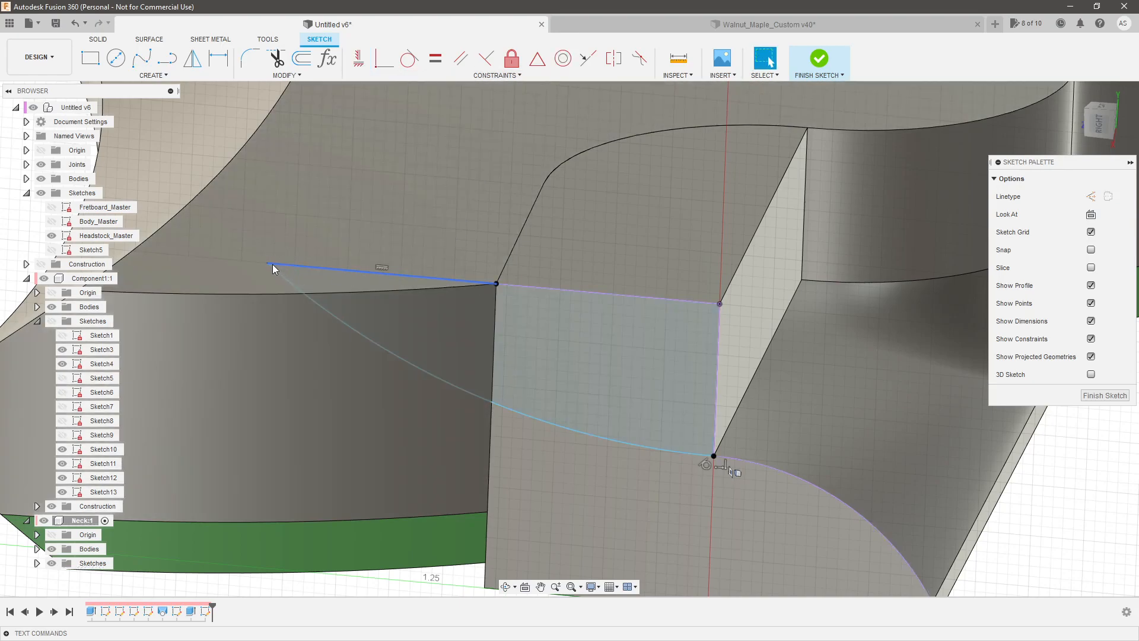
{"action": "left_click_drag", "start_coordinate": [271, 267], "coordinate": [346, 280]}
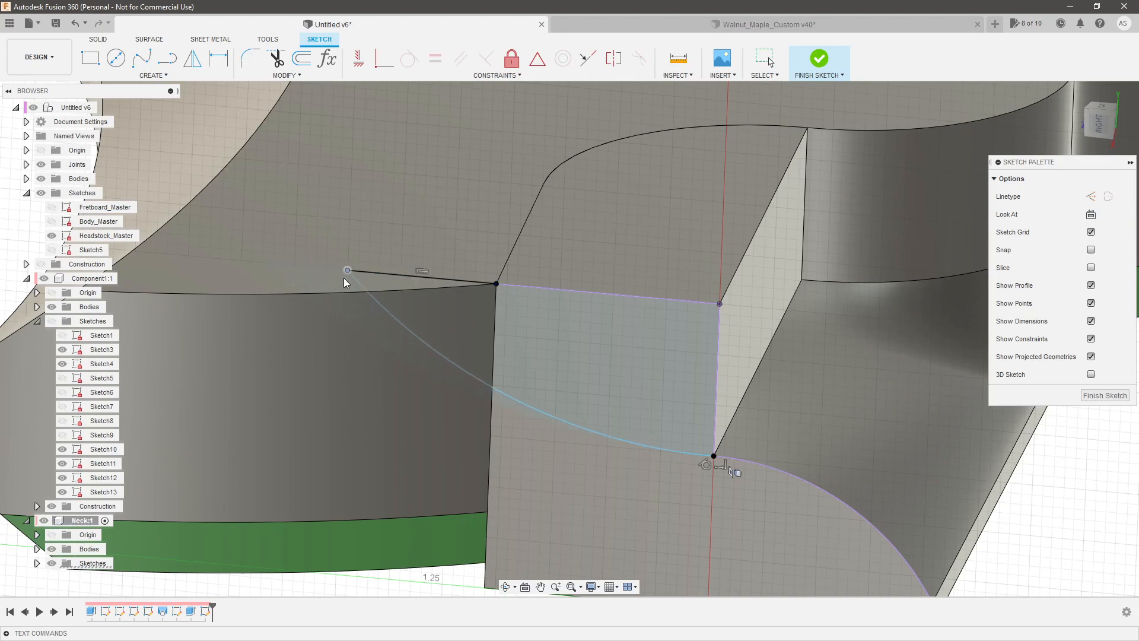
{"action": "key", "text": "d"}
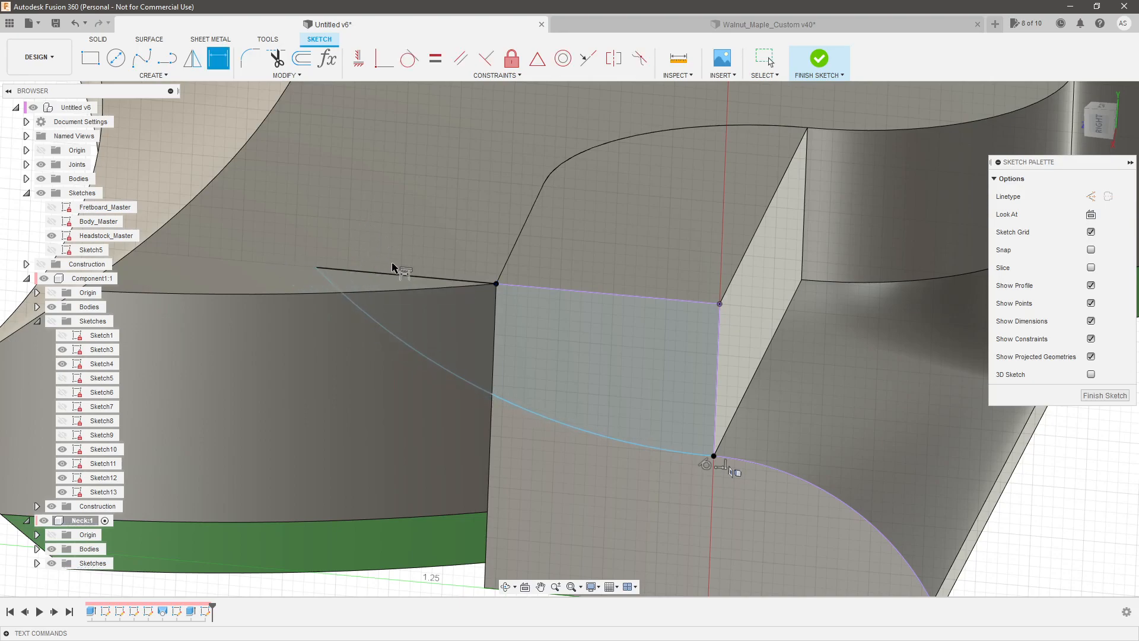
{"action": "left_click", "coordinate": [390, 276]}
{"action": "left_click", "coordinate": [404, 227]}
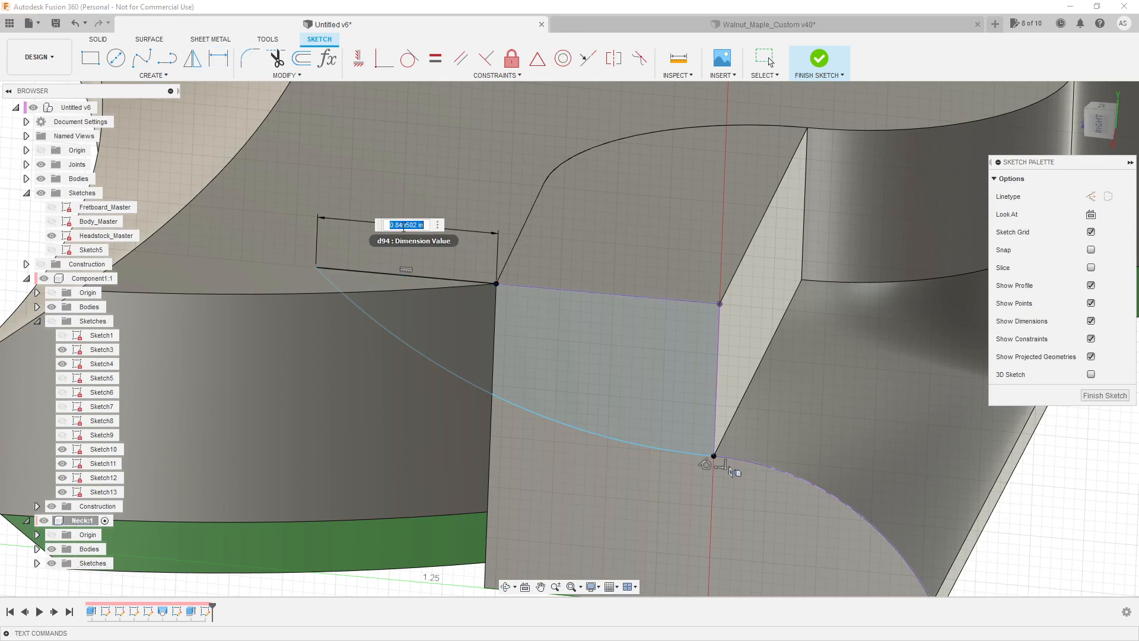
{"action": "type", "text": "1"}
{"action": "key", "text": "Return"}
{"action": "scroll", "coordinate": [409, 296], "scroll_direction": "down", "scroll_amount": 3}
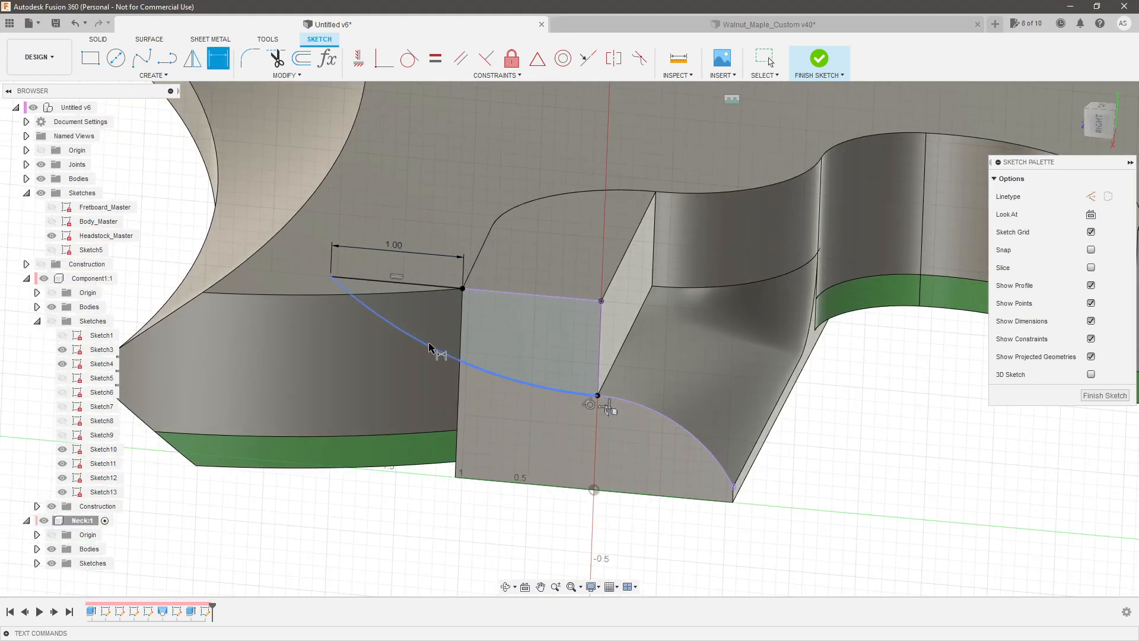
{"action": "key", "text": "Escape"}
Inspect the arc's end points and tangent joint, and finish the end-face sketch.
{"action": "left_click", "coordinate": [435, 351]}
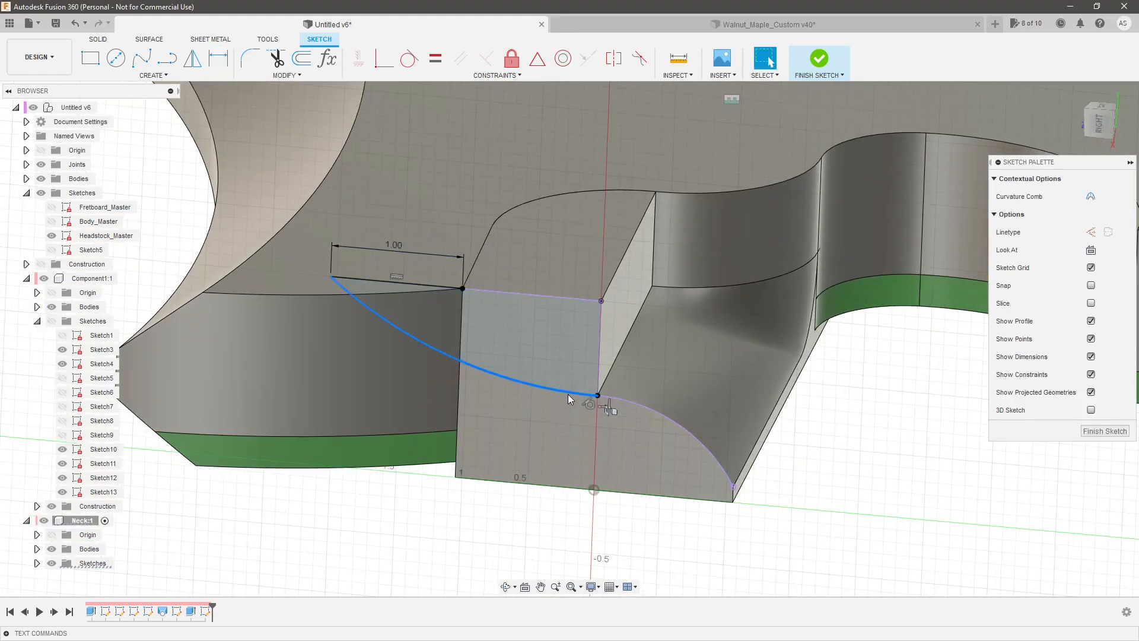
{"action": "scroll", "coordinate": [597, 397], "scroll_direction": "up", "scroll_amount": 3}
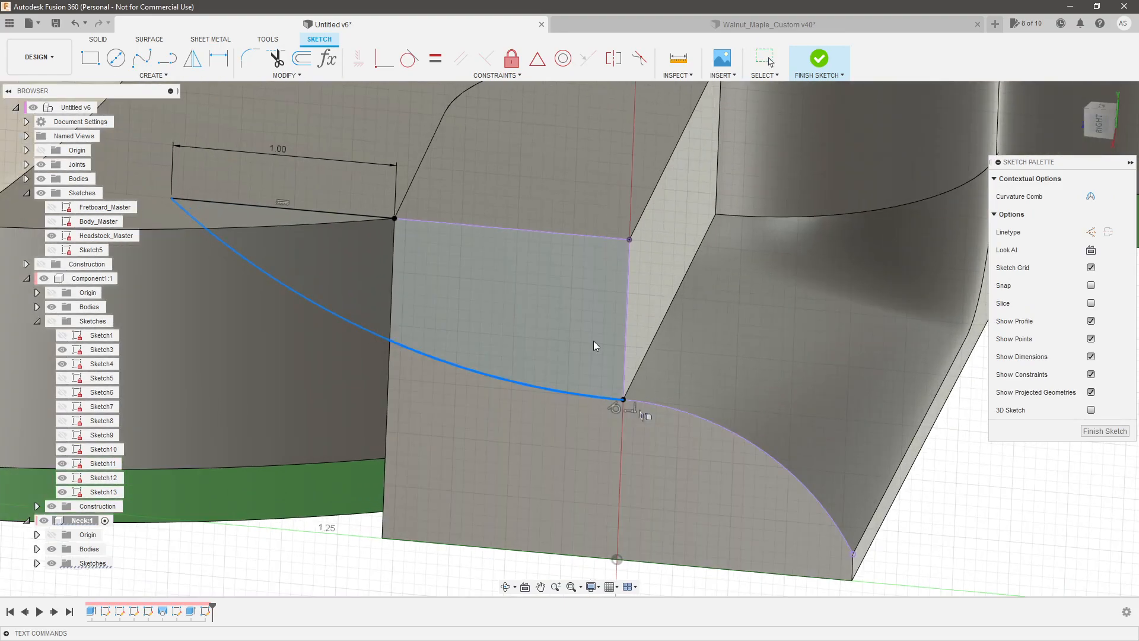
{"action": "left_click", "coordinate": [622, 399]}
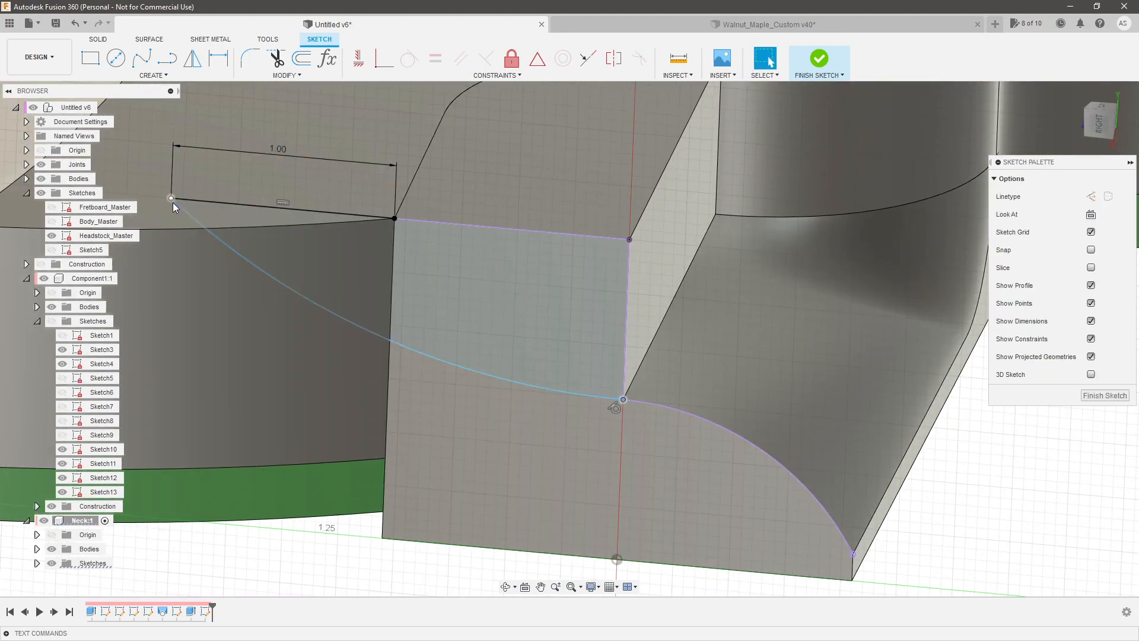
{"action": "key", "text": "Escape"}
{"action": "scroll", "coordinate": [496, 401], "scroll_direction": "down", "scroll_amount": 3}
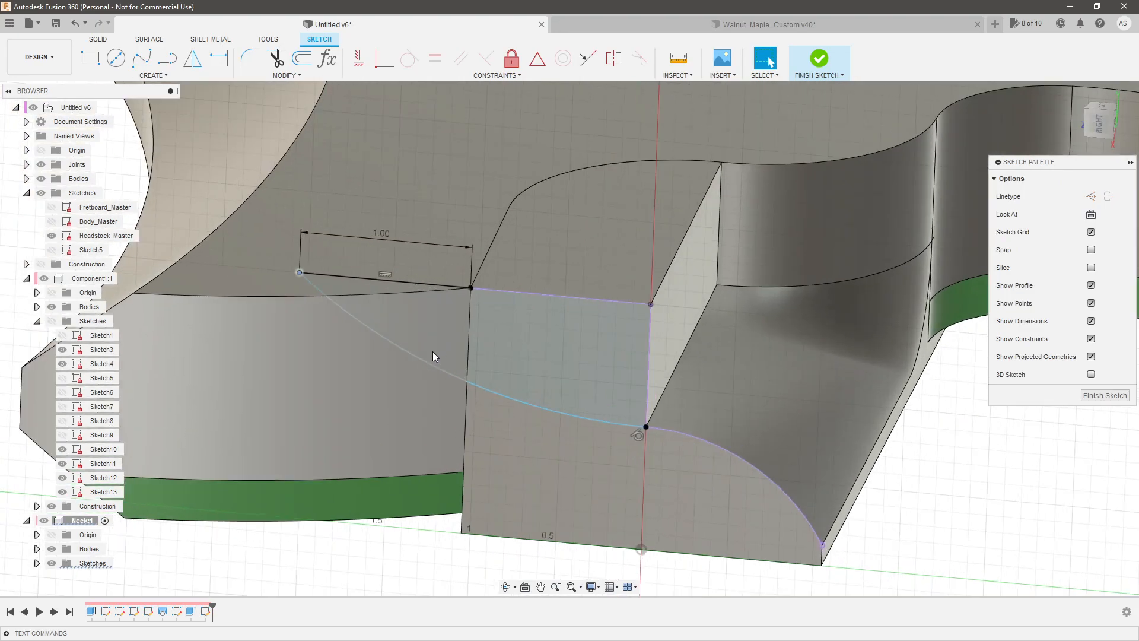
{"action": "scroll", "coordinate": [635, 386], "scroll_direction": "down", "scroll_amount": 2}
{"action": "middle_click_drag", "start_coordinate": [585, 396], "coordinate": [563, 419], "text": "shift"}
{"action": "scroll", "coordinate": [508, 330], "scroll_direction": "up", "scroll_amount": 1}
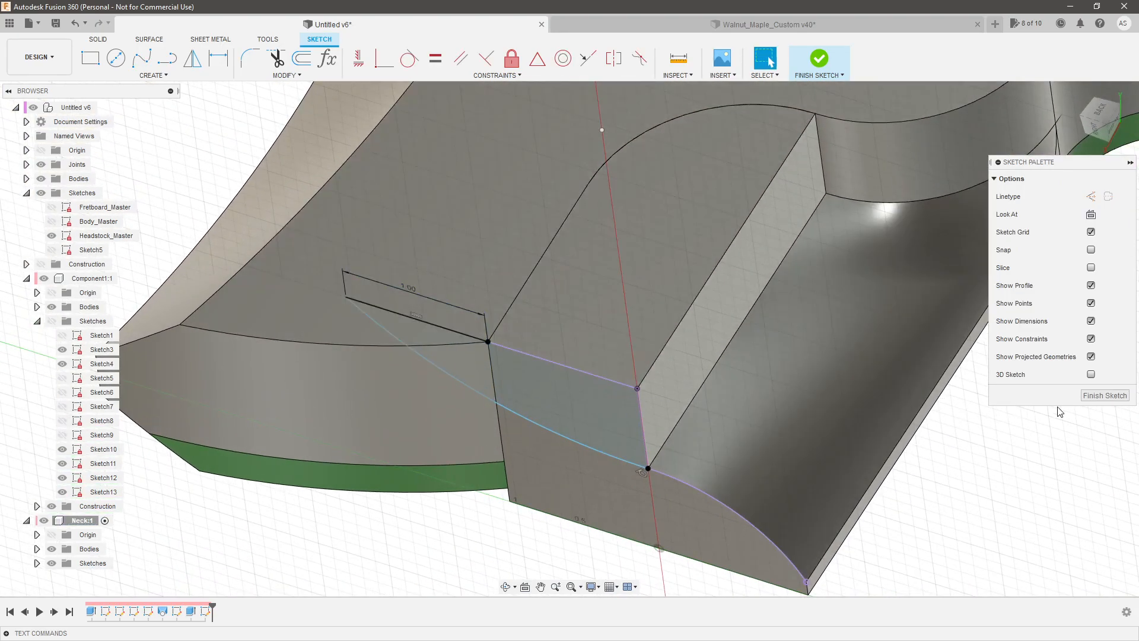
{"action": "left_click", "coordinate": [1105, 396]}
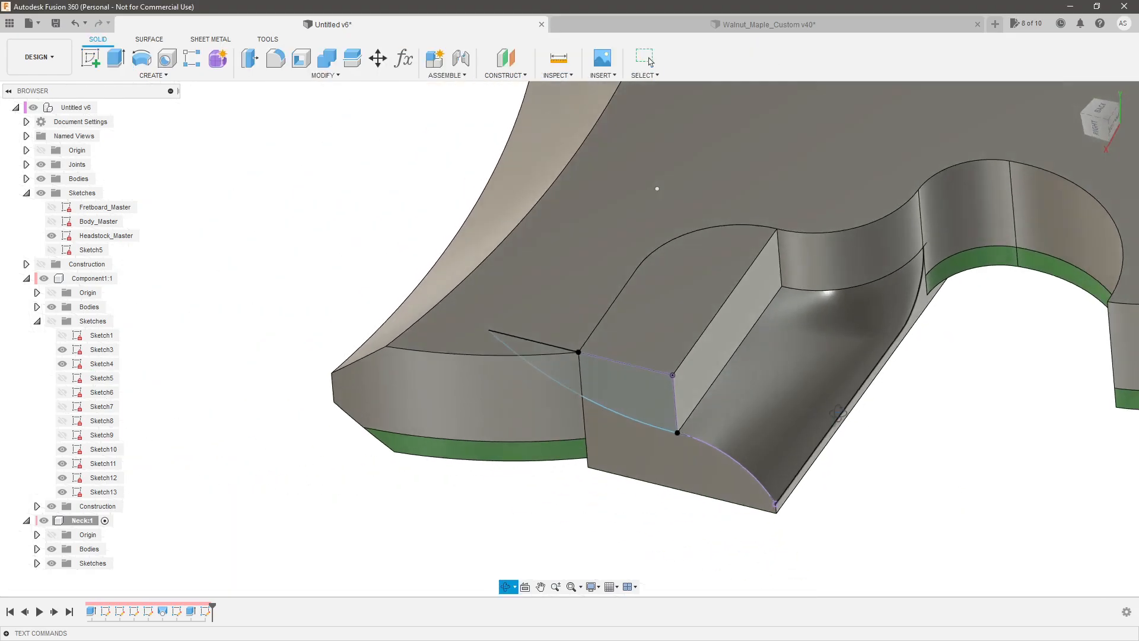
Try to cut the arc profile about 3.85 in through the block and body with Extrude.
{"action": "left_click", "coordinate": [598, 372]}
{"action": "key", "text": "e"}
{"action": "left_click_drag", "start_coordinate": [555, 383], "coordinate": [804, 153]}
{"action": "left_click", "coordinate": [1069, 348]}
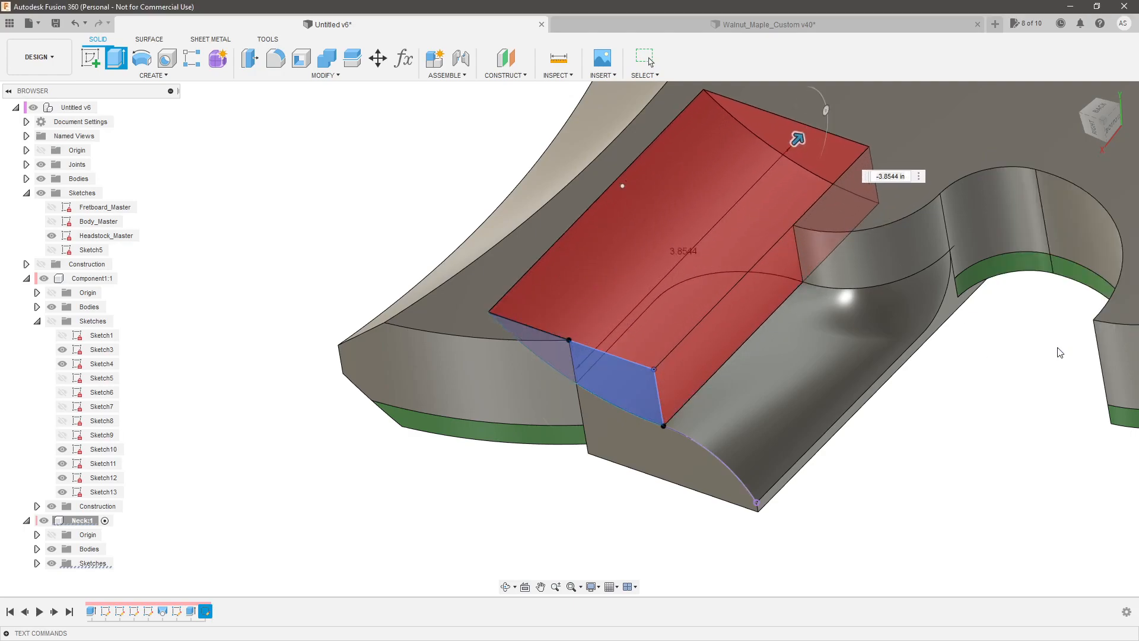
Examine the extruded cut through the block and body from several angles, and undo it.
{"action": "scroll", "coordinate": [689, 363], "scroll_direction": "down", "scroll_amount": 1}
{"action": "scroll", "coordinate": [754, 285], "scroll_direction": "up", "scroll_amount": 4}
{"action": "middle_click_drag", "start_coordinate": [769, 285], "coordinate": [809, 287], "text": "shift"}
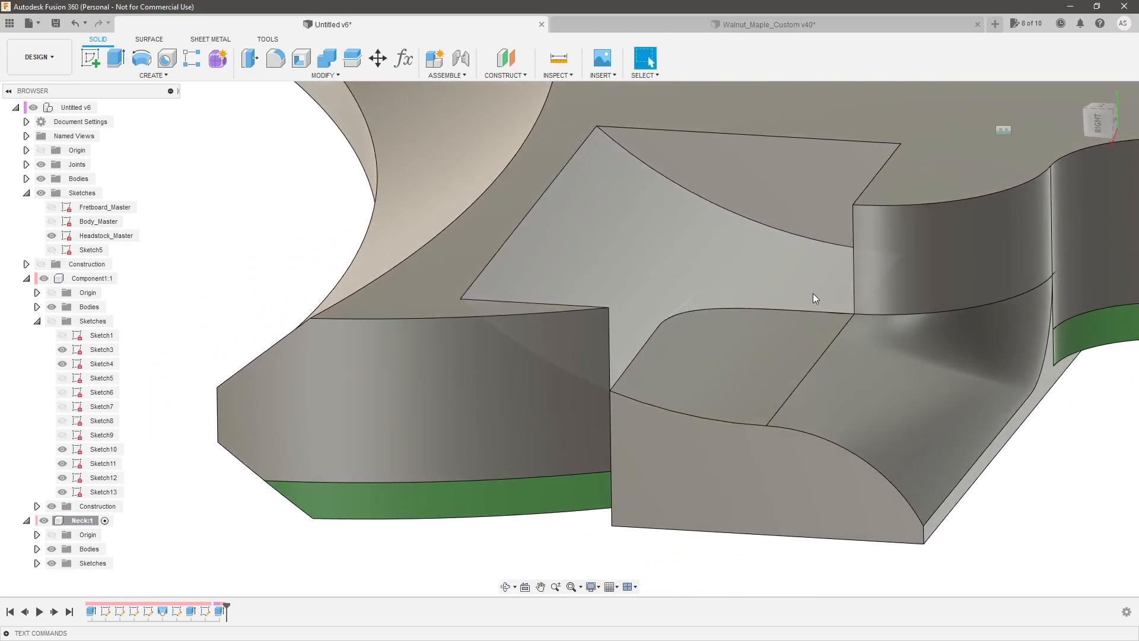
{"action": "middle_click_drag", "start_coordinate": [785, 351], "coordinate": [920, 356], "text": "shift"}
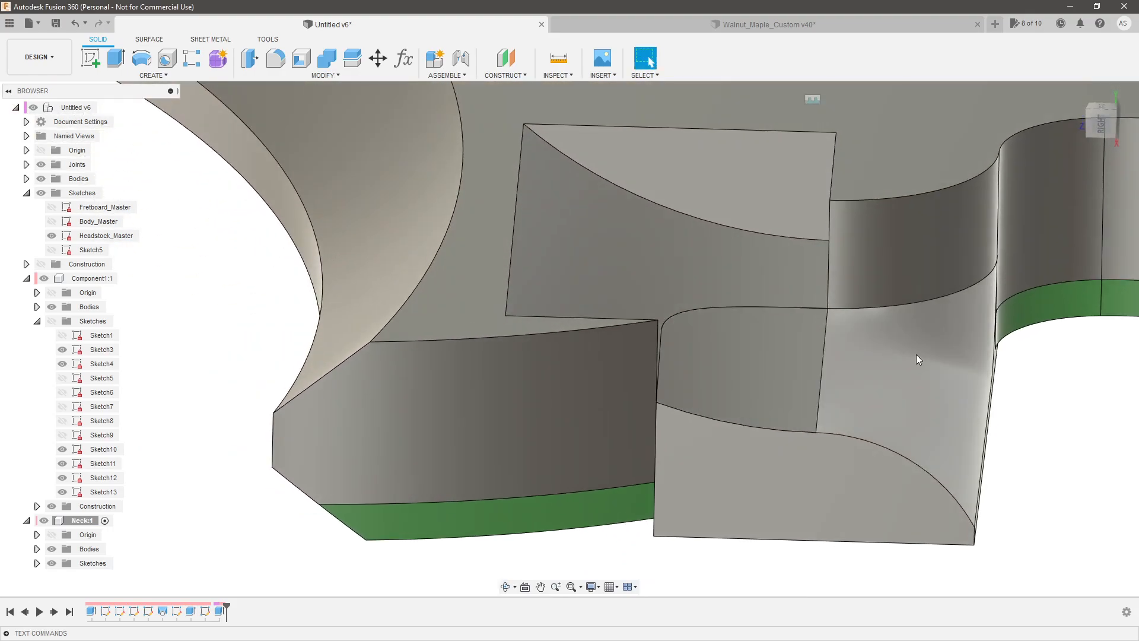
{"action": "middle_click_drag", "start_coordinate": [603, 300], "coordinate": [751, 376], "text": "shift"}
{"action": "scroll", "coordinate": [750, 376], "scroll_direction": "down", "scroll_amount": 3}
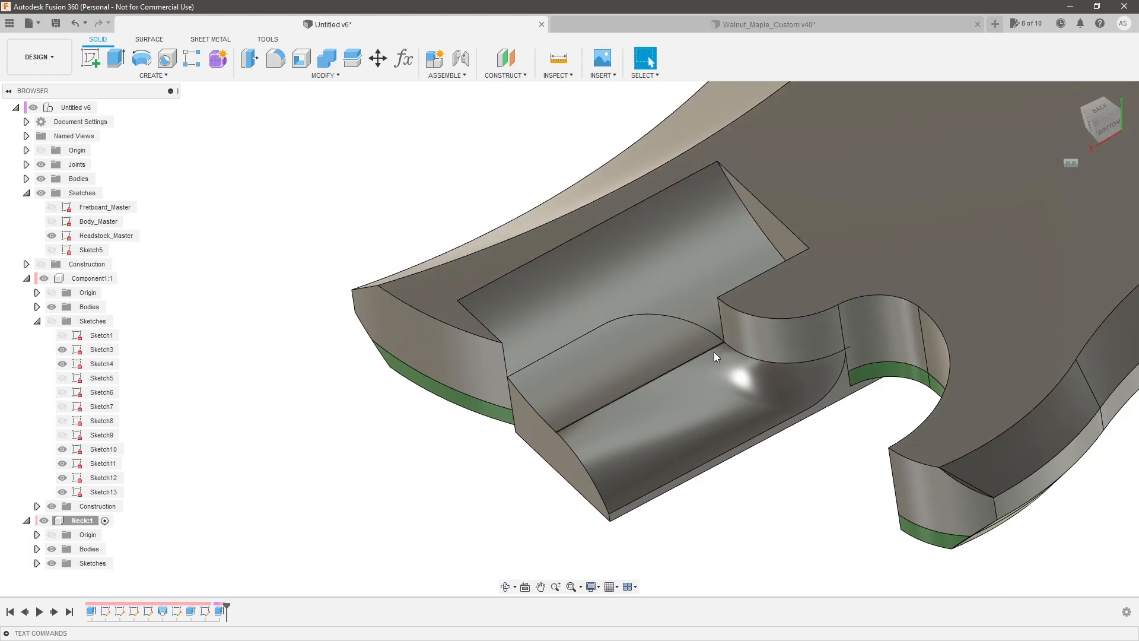
{"action": "key", "text": "ctrl+z"}
Start a sketch on the extruded block's long inner side face.
{"action": "scroll", "coordinate": [729, 345], "scroll_direction": "up", "scroll_amount": 3}
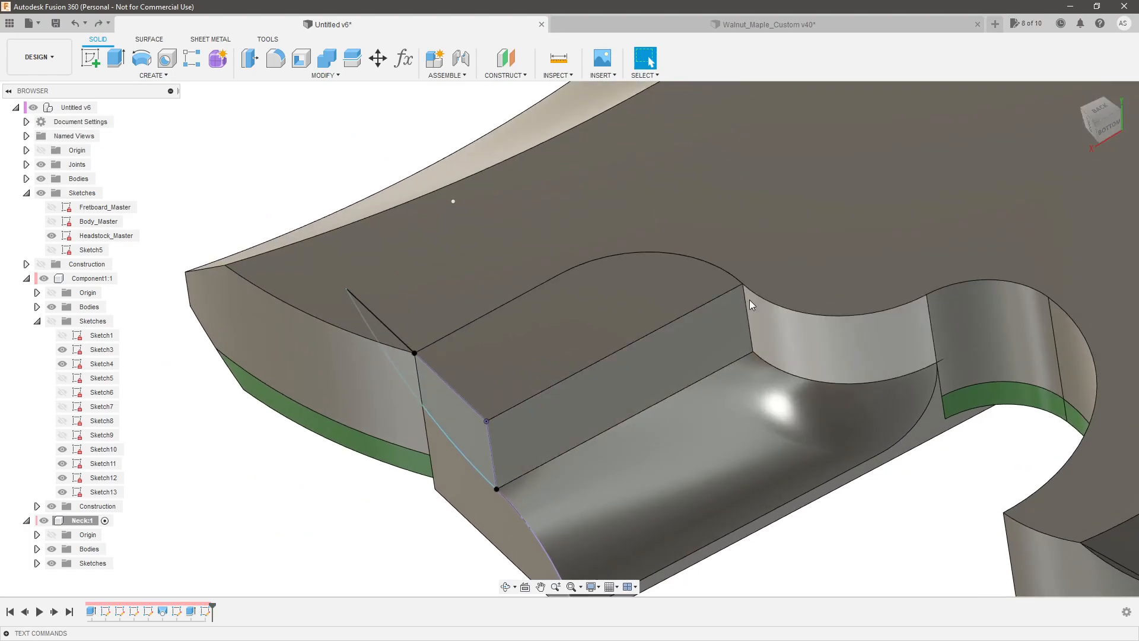
{"action": "left_click", "coordinate": [723, 315]}
{"action": "left_click", "coordinate": [90, 58]}
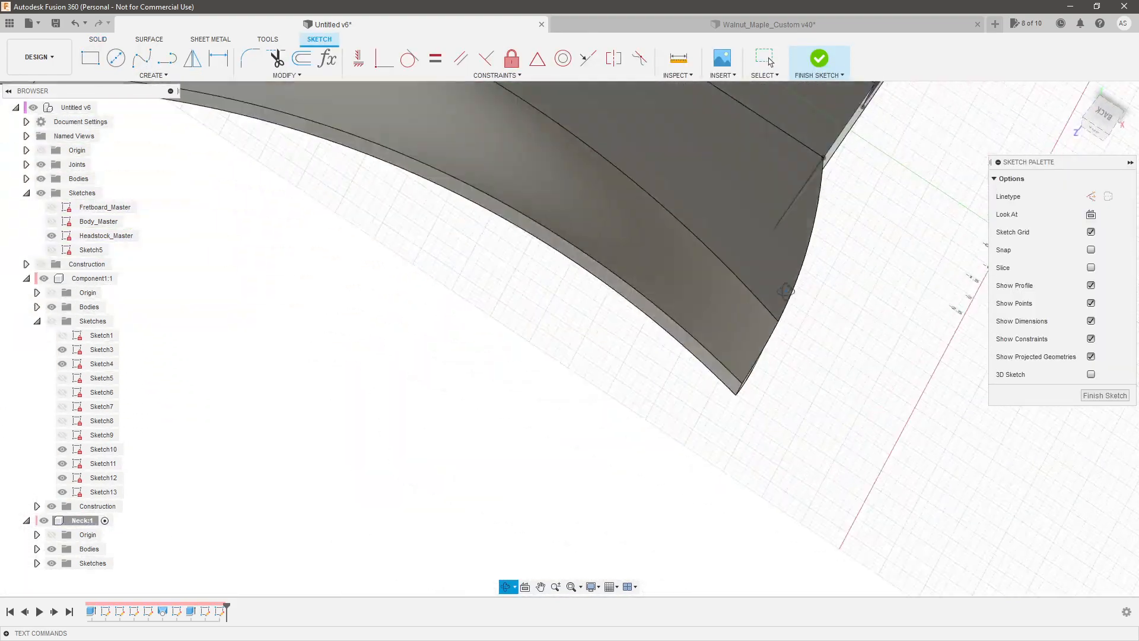
{"action": "middle_click_drag", "start_coordinate": [786, 291], "coordinate": [686, 253], "text": "shift"}
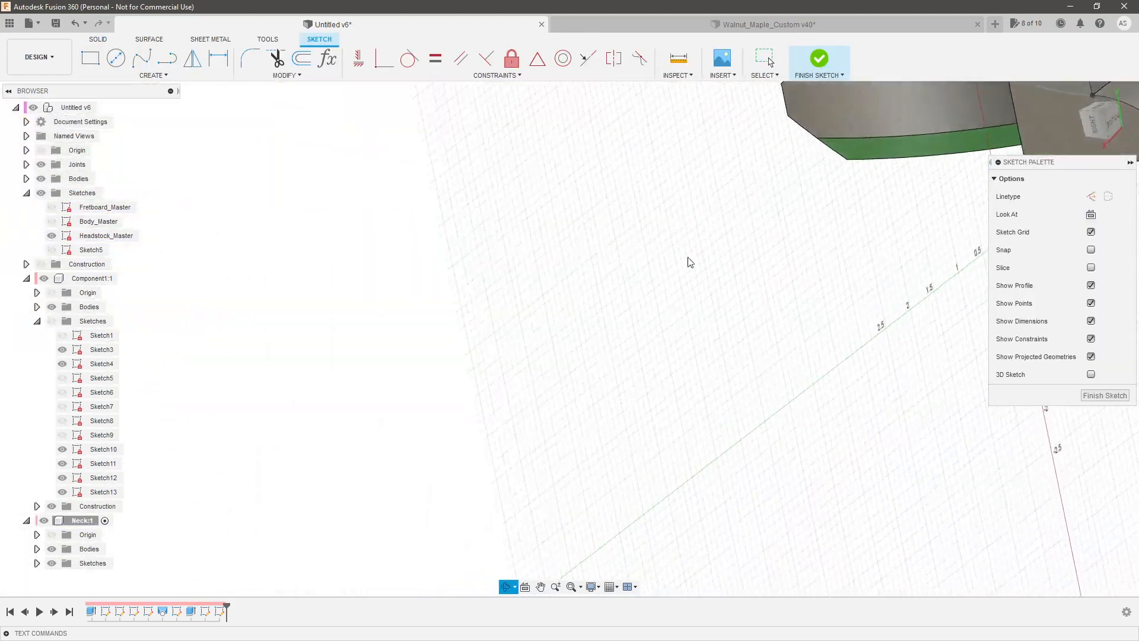
{"action": "scroll", "coordinate": [521, 383], "scroll_direction": "down", "scroll_amount": 5}
{"action": "scroll", "coordinate": [727, 287], "scroll_direction": "up", "scroll_amount": 7}
{"action": "middle_click_drag", "start_coordinate": [690, 332], "coordinate": [671, 392], "text": "shift"}
{"action": "scroll", "coordinate": [671, 392], "scroll_direction": "down", "scroll_amount": 5}
{"action": "scroll", "coordinate": [739, 245], "scroll_direction": "up", "scroll_amount": 6}
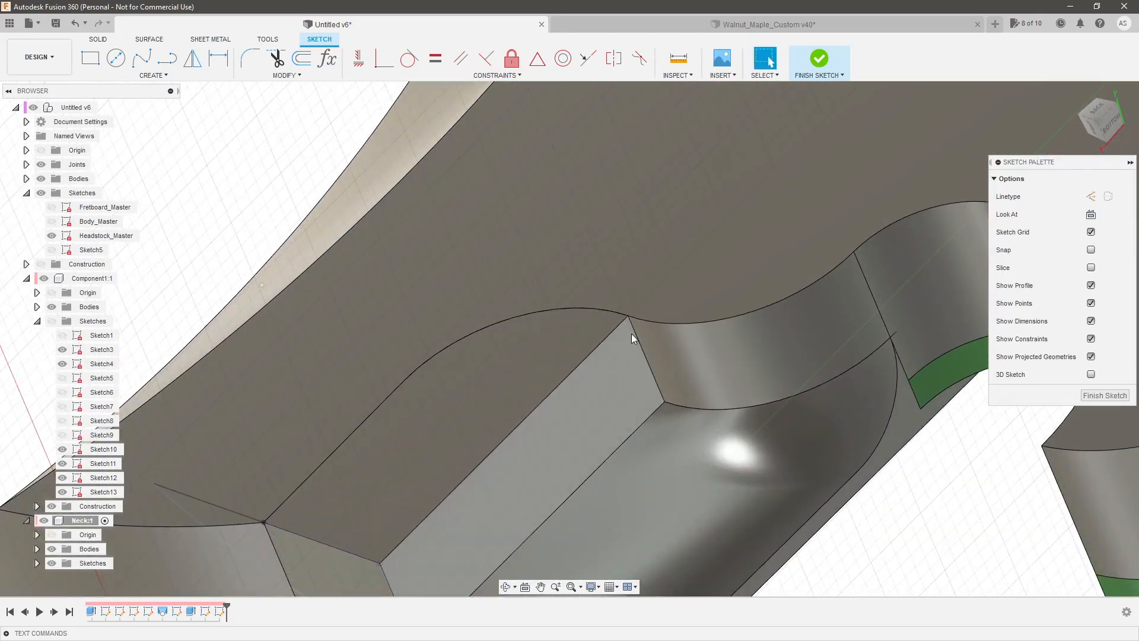
Project the side face's short vertical edge by the cutaway and draw a line about 1.77 in long from its upper corner across the body.
{"action": "left_click", "coordinate": [637, 339]}
{"action": "key", "text": "p"}
{"action": "key", "text": "Return"}
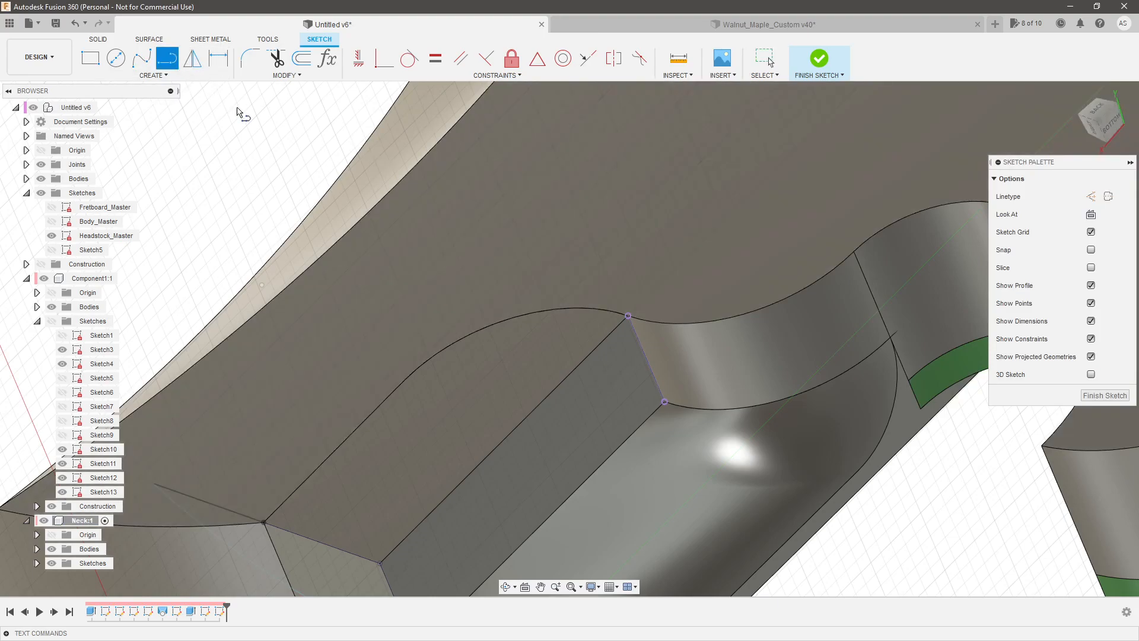
{"action": "left_click", "coordinate": [629, 315]}
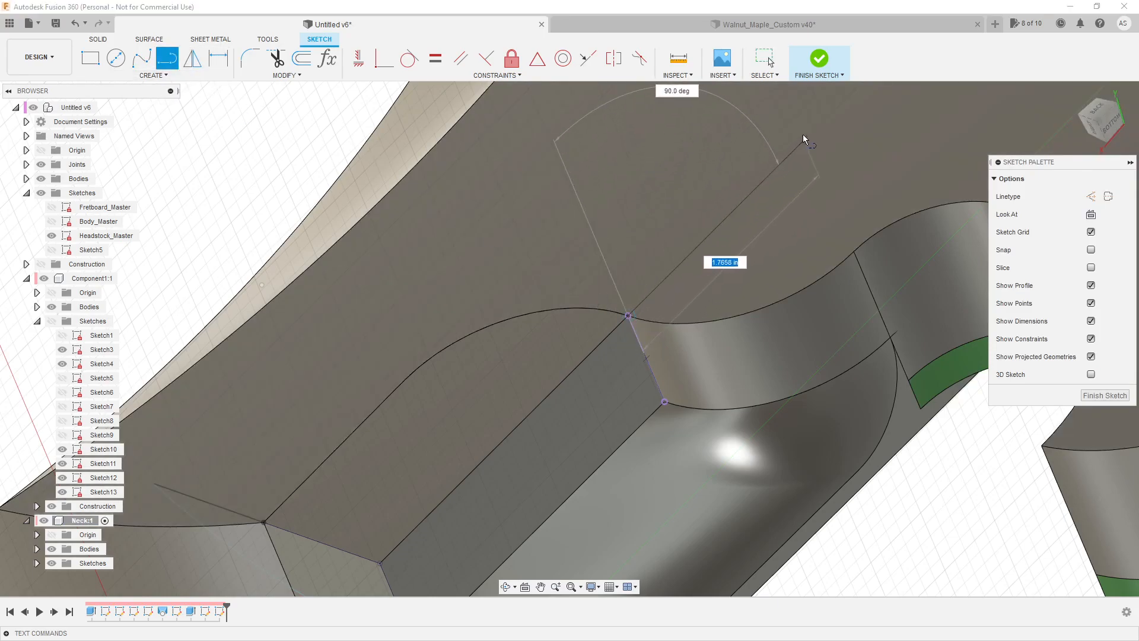
{"action": "left_click", "coordinate": [804, 140]}
{"action": "key", "text": "Escape"}
Draw a three-point arc from the projected short edge's lower corner to the far end of the straight line.
{"action": "left_click", "coordinate": [153, 75]}
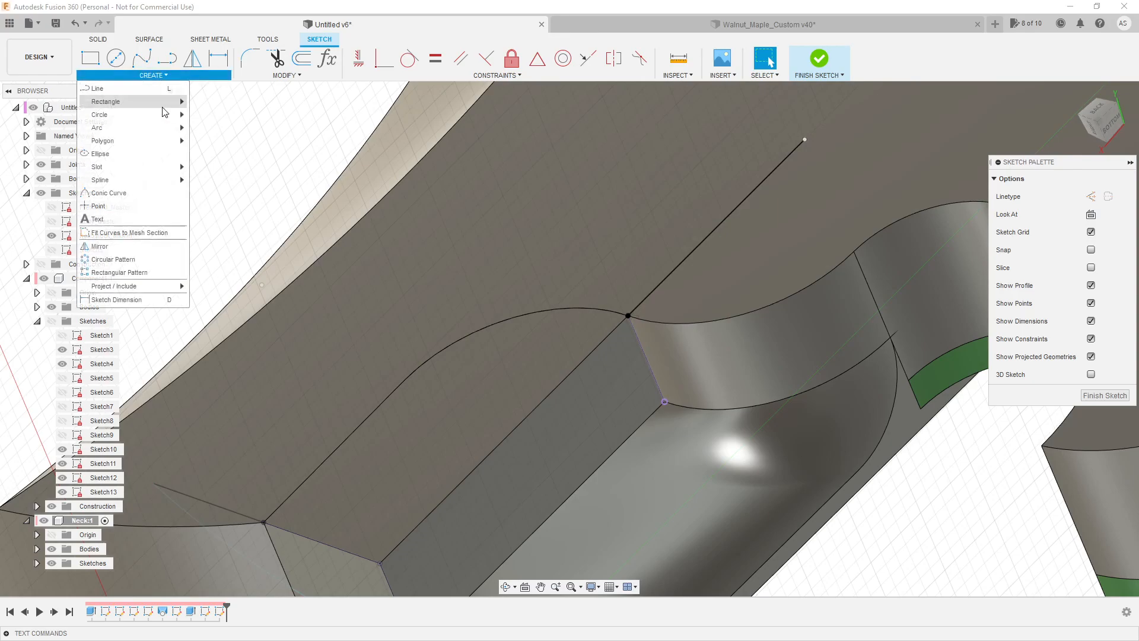
{"action": "mouse_move", "coordinate": [163, 130]}
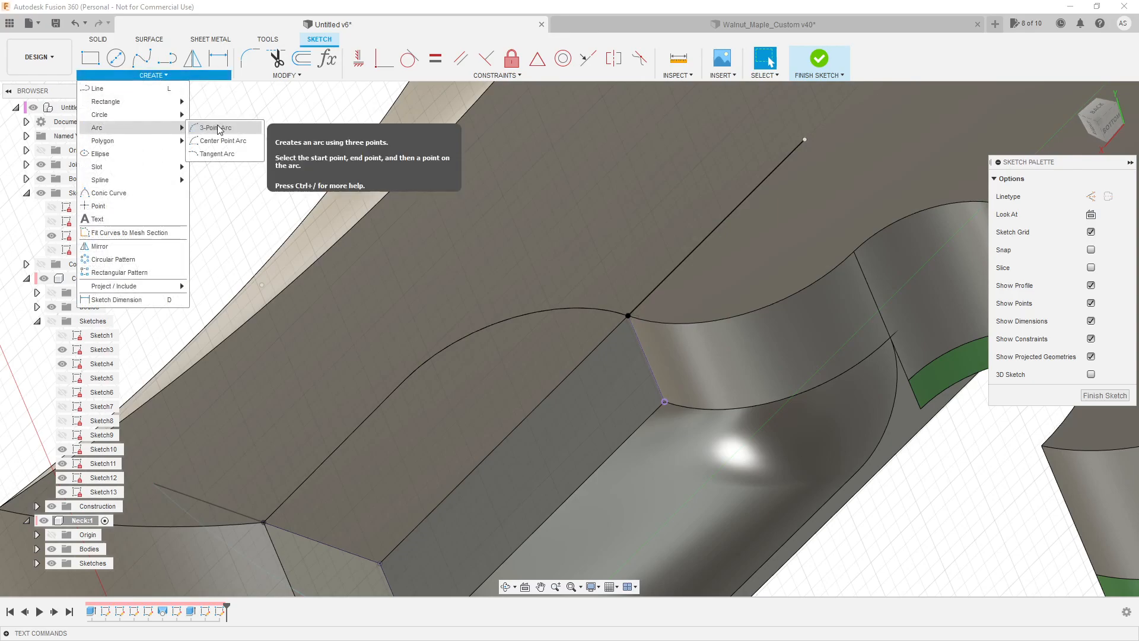
{"action": "left_click", "coordinate": [217, 127]}
{"action": "left_click", "coordinate": [665, 401]}
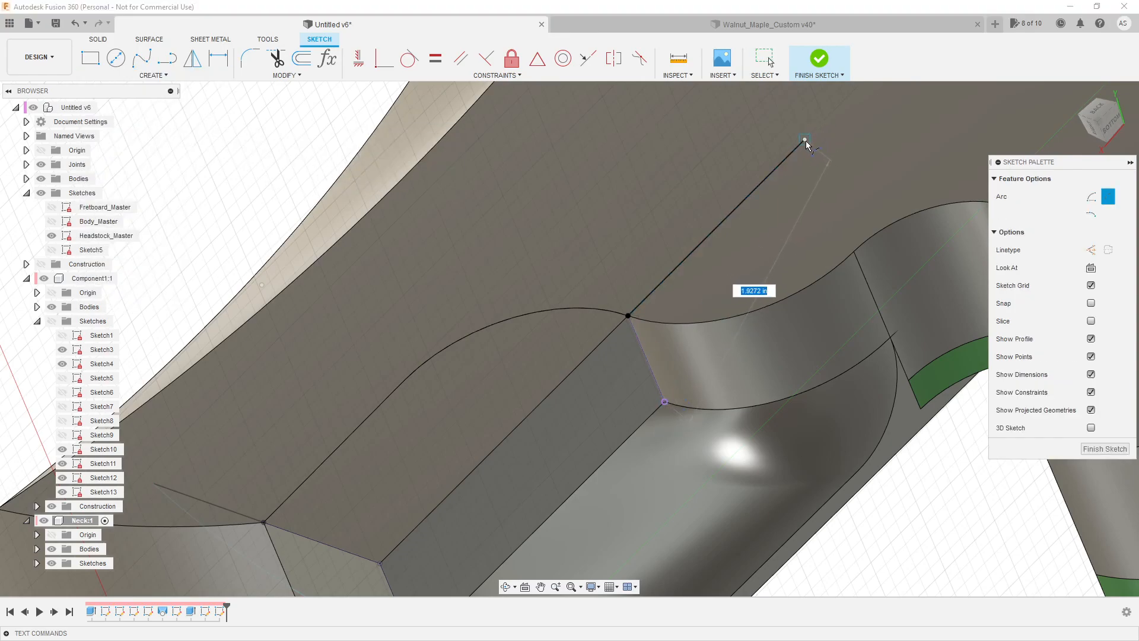
{"action": "left_click", "coordinate": [805, 139]}
{"action": "left_click", "coordinate": [798, 191]}
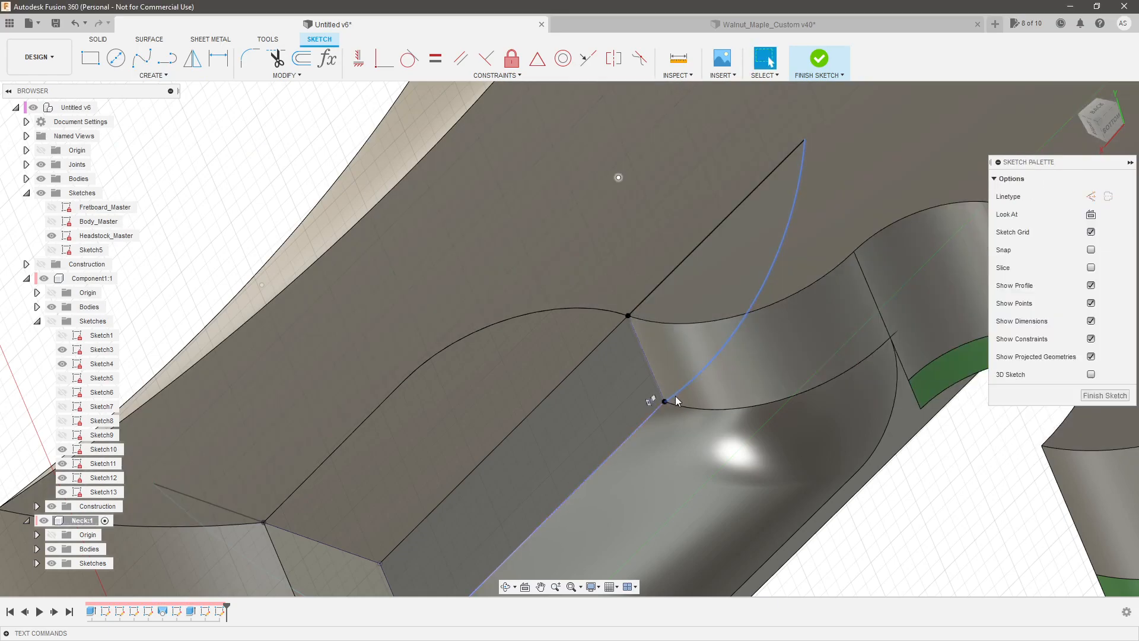
Make the arc tangent to the block's long lower edge, dimension the straight line to 2.00 in, and finish the sketch.
{"action": "left_click", "coordinate": [677, 394]}
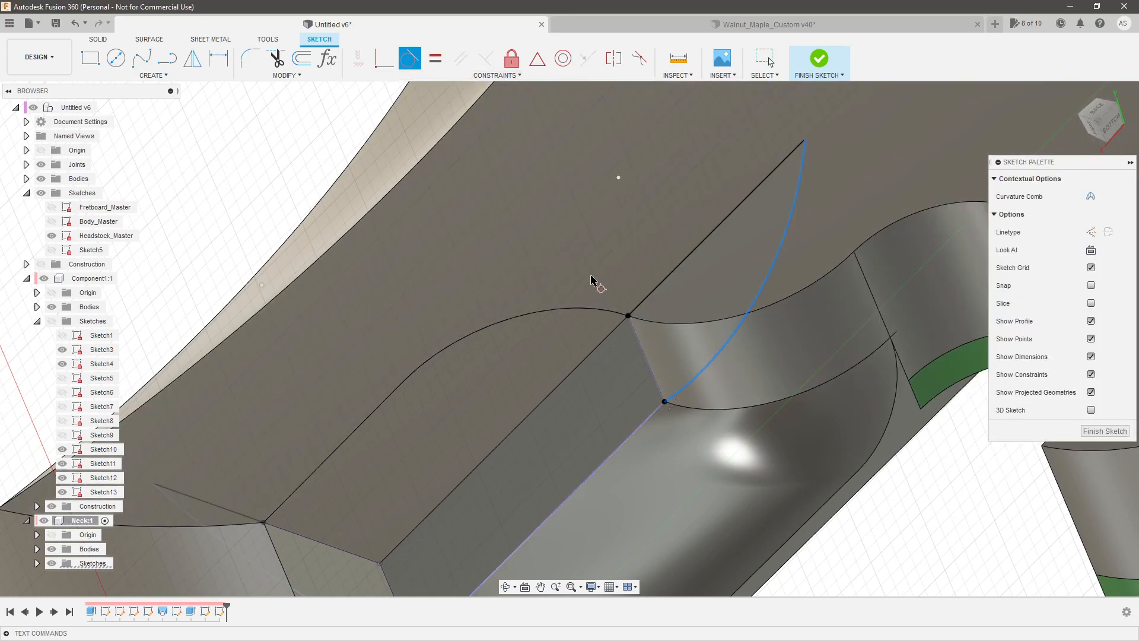
{"action": "left_click", "coordinate": [651, 423]}
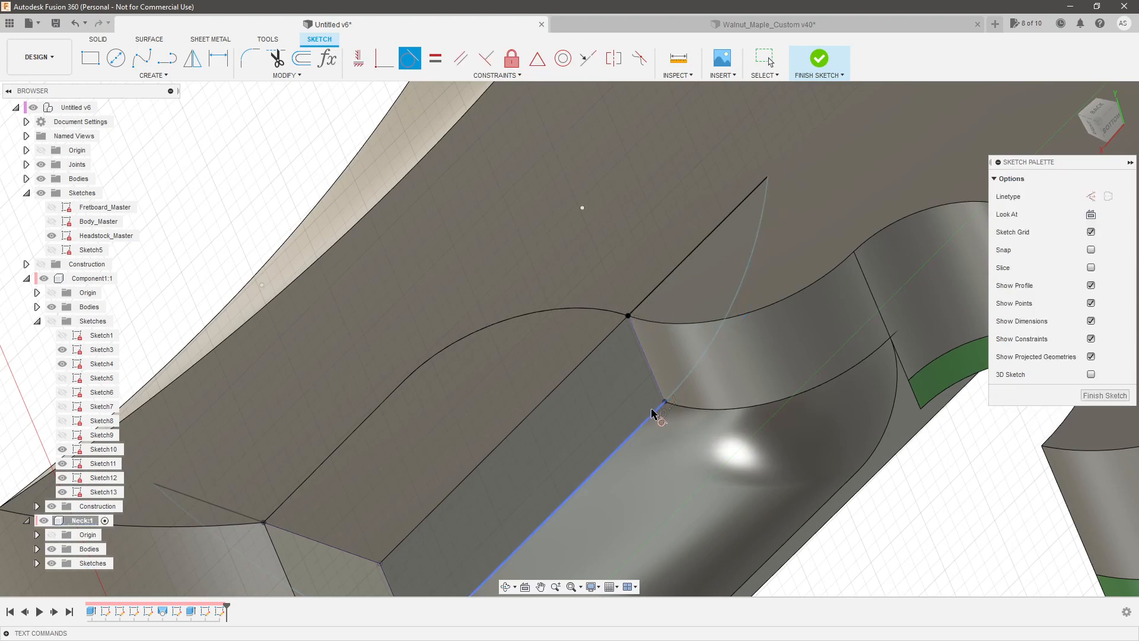
{"action": "key", "text": "d"}
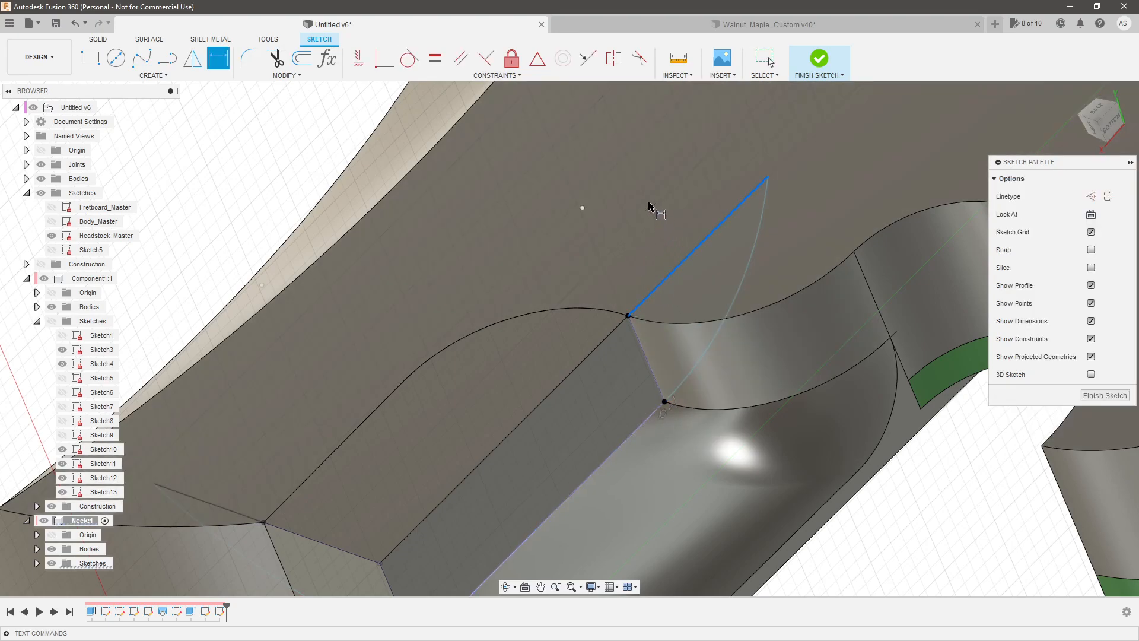
{"action": "left_click", "coordinate": [656, 201]}
{"action": "key", "text": "Return"}
{"action": "mouse_move", "coordinate": [698, 224]}
{"action": "middle_mouse_down", "text": "shift"}
{"action": "mouse_move", "coordinate": [729, 350]}
{"action": "mouse_move", "coordinate": [750, 364]}
{"action": "mouse_move", "coordinate": [682, 378]}
{"action": "middle_mouse_up", "text": "shift"}
{"action": "scroll", "coordinate": [681, 378], "scroll_direction": "down", "scroll_amount": 2}
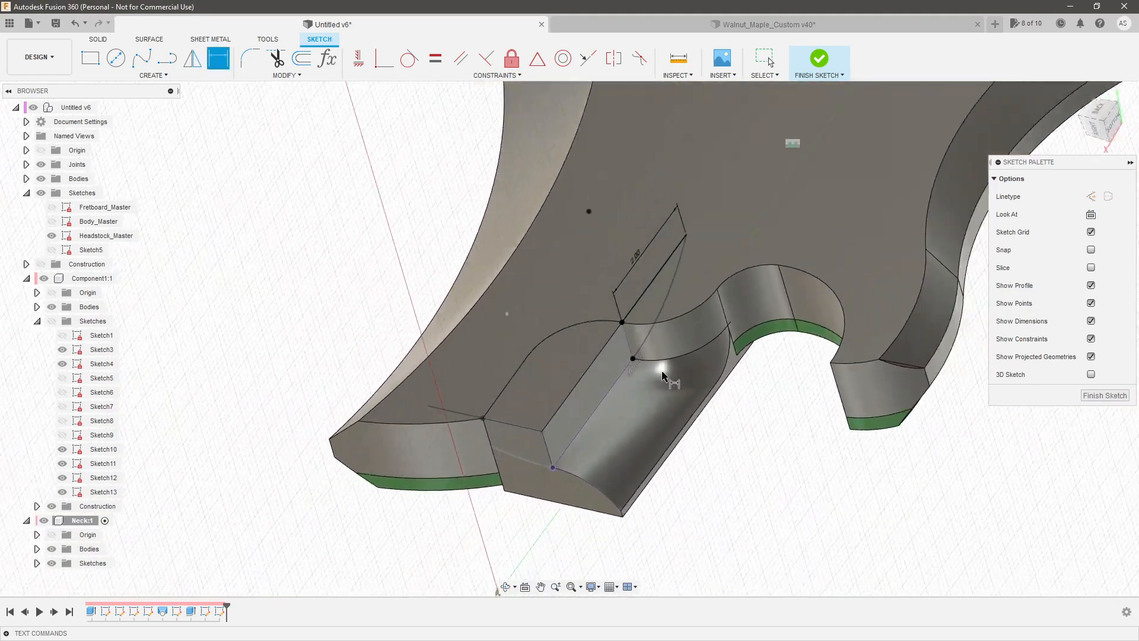
{"action": "scroll", "coordinate": [522, 347], "scroll_direction": "up", "scroll_amount": 3}
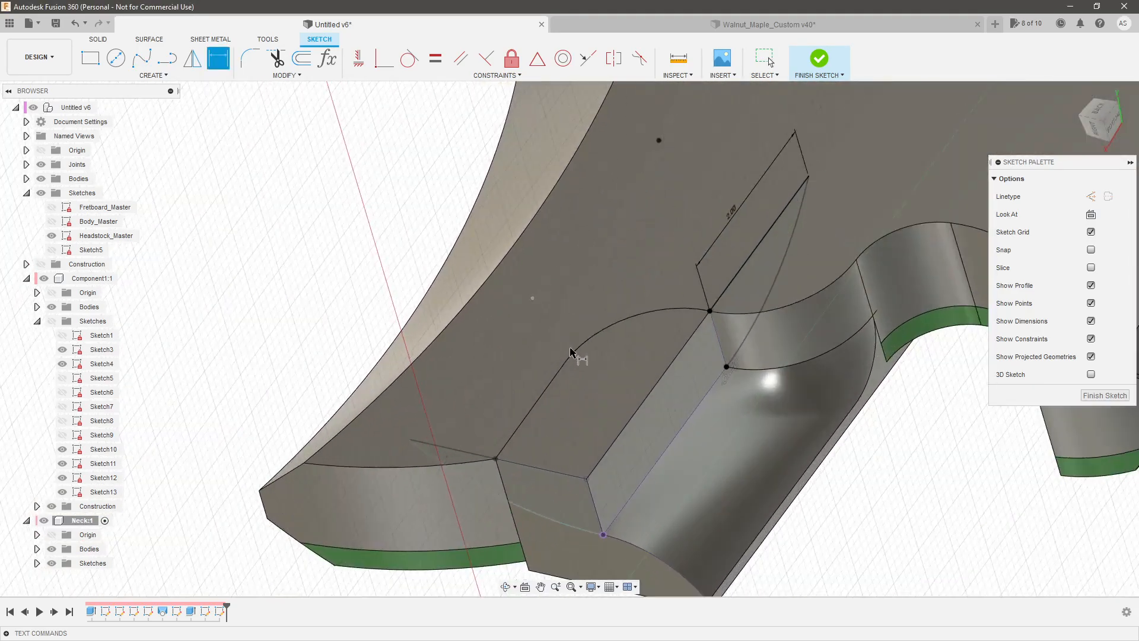
{"action": "left_click", "coordinate": [1104, 395]}
Start a sketch on the large flat back face of the guitar body.
{"action": "scroll", "coordinate": [746, 417], "scroll_direction": "down", "scroll_amount": 1}
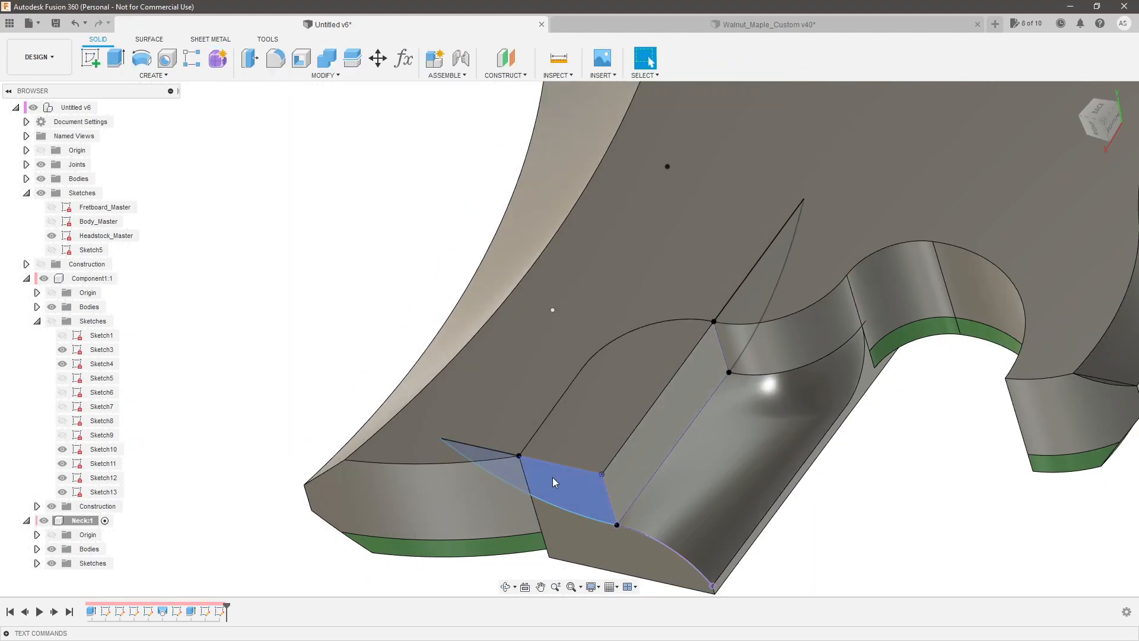
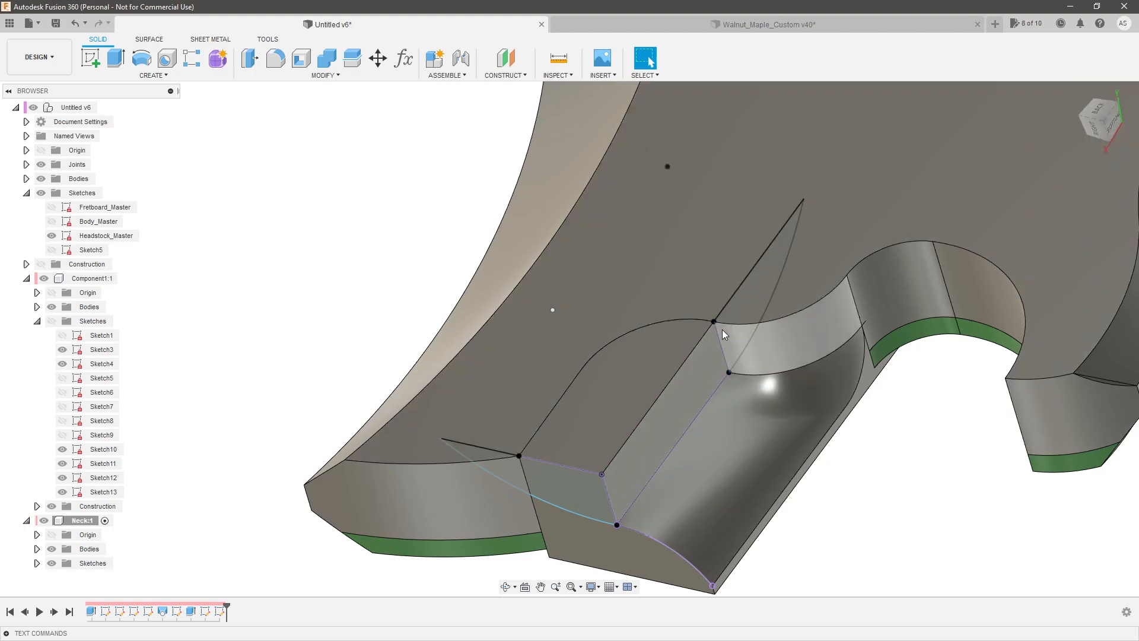
{"action": "scroll", "coordinate": [721, 329], "scroll_direction": "up", "scroll_amount": 2}
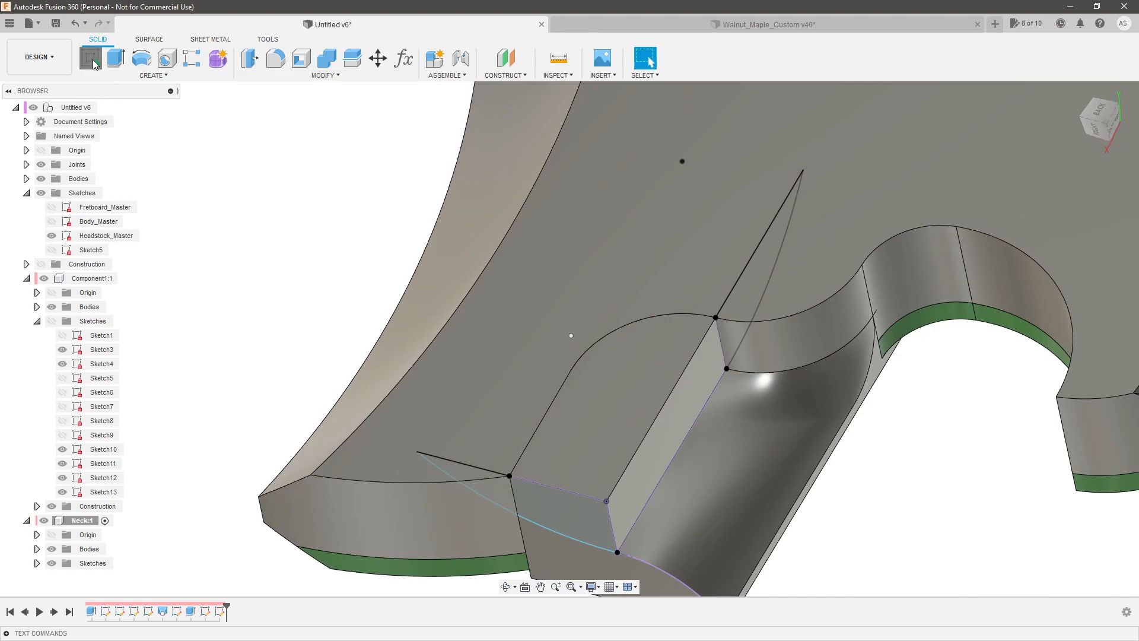
{"action": "left_click", "coordinate": [91, 58]}
{"action": "left_click", "coordinate": [622, 233]}
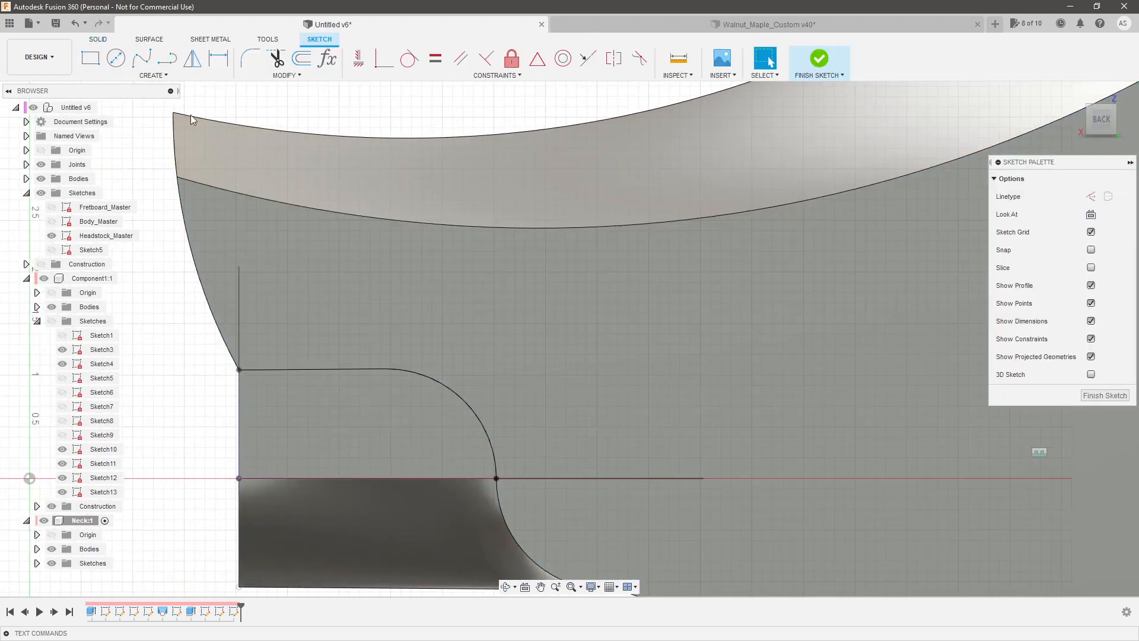
Project the end profile's straight line and draw a line from its outer end across the body, parallel to the block's long edge.
{"action": "left_click", "coordinate": [168, 62]}
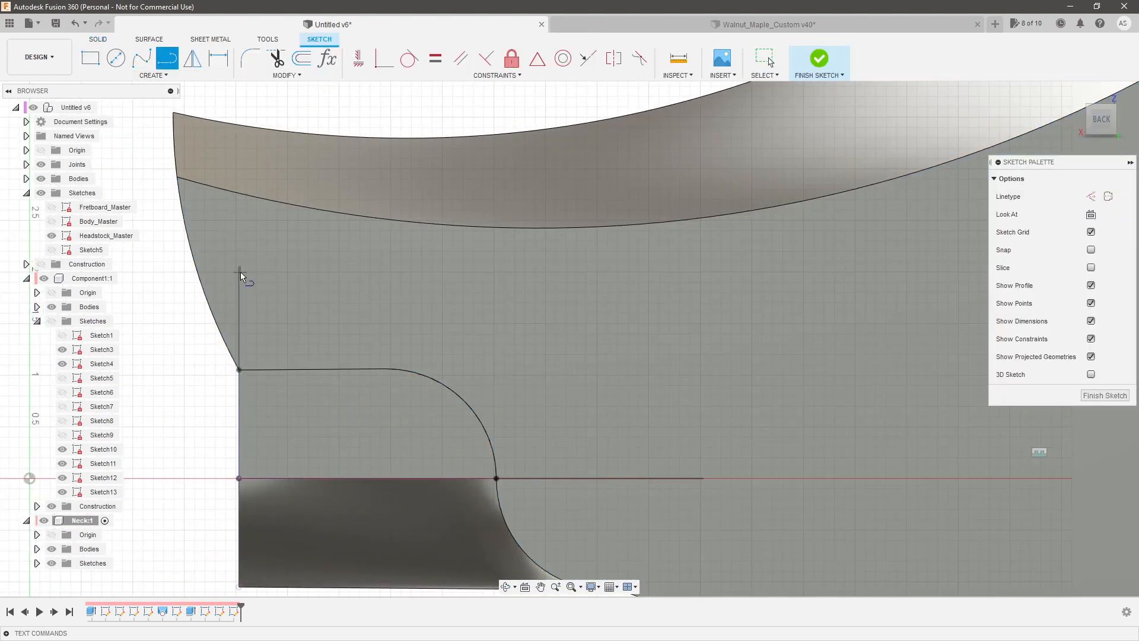
{"action": "key", "text": "Escape"}
{"action": "middle_click_drag", "start_coordinate": [239, 278], "coordinate": [339, 210], "text": "shift"}
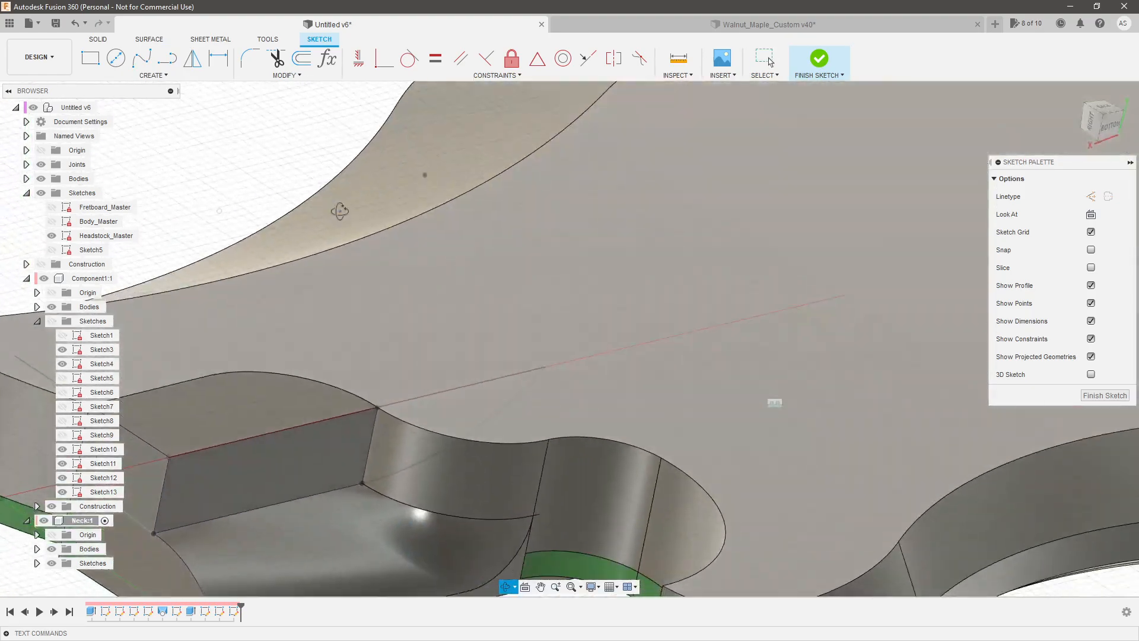
{"action": "scroll", "coordinate": [522, 306], "scroll_direction": "down", "scroll_amount": 5}
{"action": "scroll", "coordinate": [320, 322], "scroll_direction": "up", "scroll_amount": 5}
{"action": "left_click", "coordinate": [305, 338]}
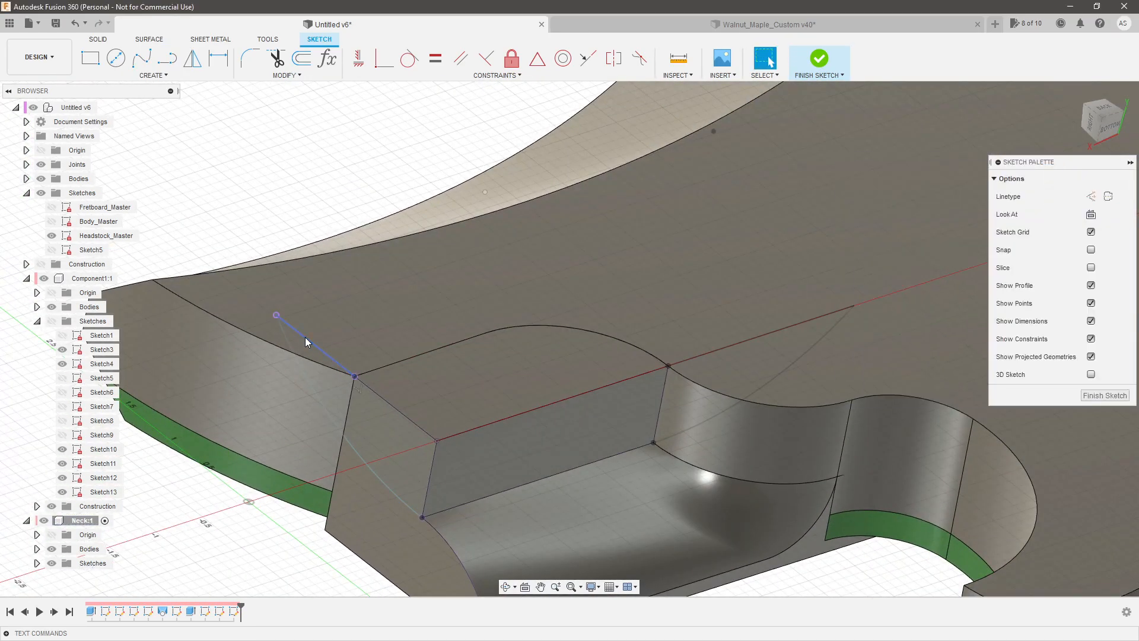
{"action": "left_click", "coordinate": [276, 315]}
{"action": "left_click", "coordinate": [570, 220]}
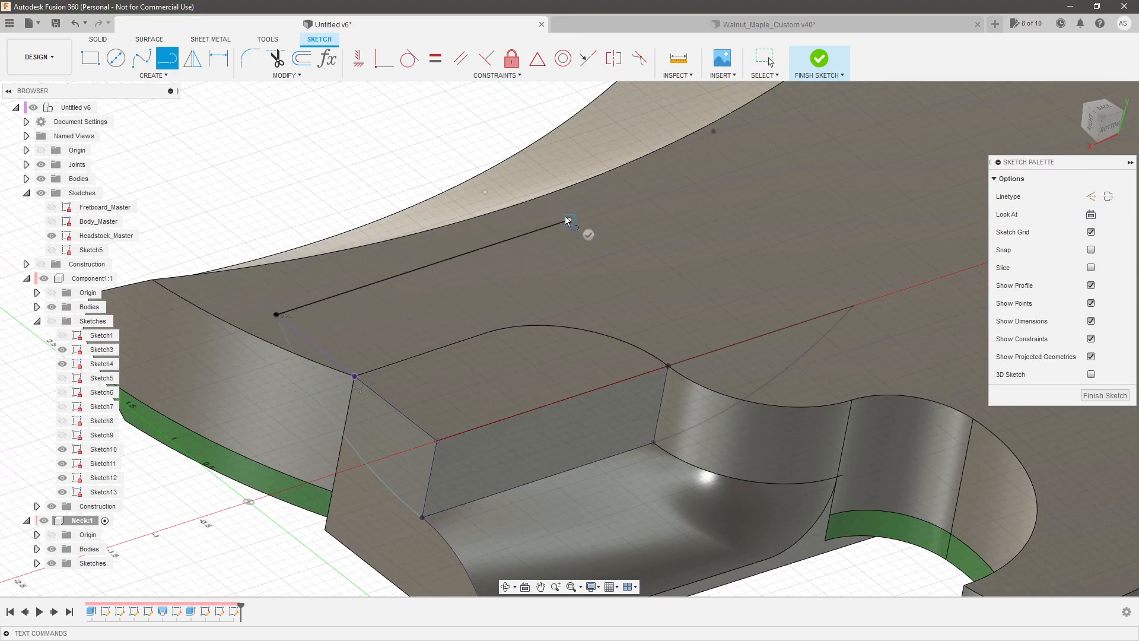
{"action": "key", "text": "Escape"}
{"action": "left_click", "coordinate": [155, 76]}
{"action": "mouse_move", "coordinate": [140, 129]}
{"action": "left_click", "coordinate": [219, 138]}
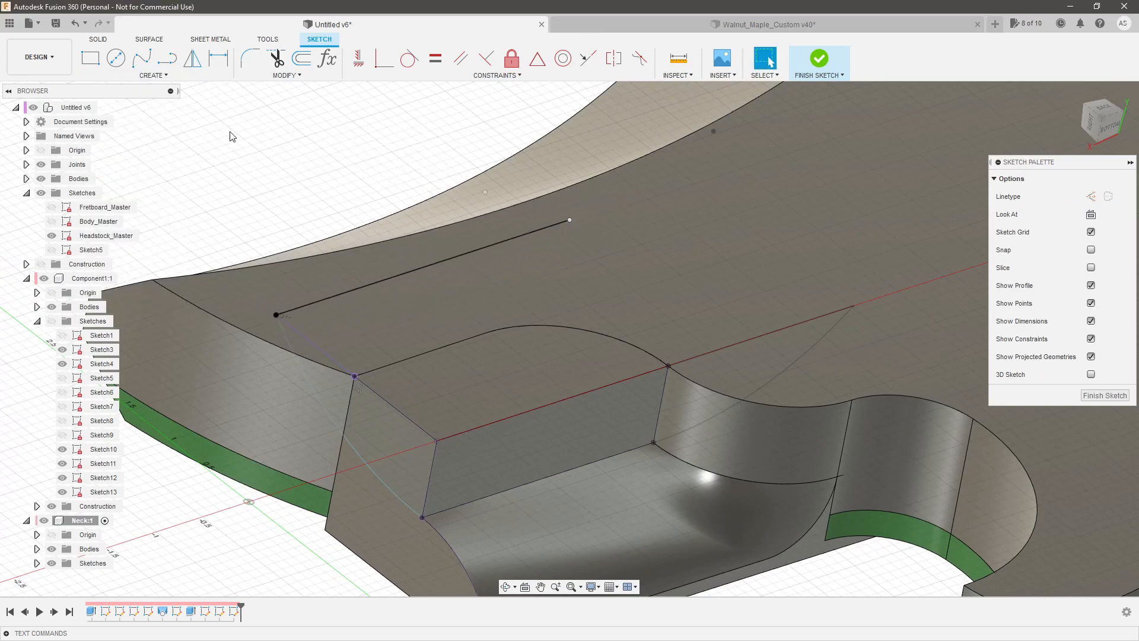
{"action": "left_click", "coordinate": [570, 221]}
{"action": "key", "text": "Escape"}
Project the side profile's far endpoint and draw a three-point arc from the new line's free end to that point.
{"action": "key", "text": "p"}
{"action": "key", "text": "Escape"}
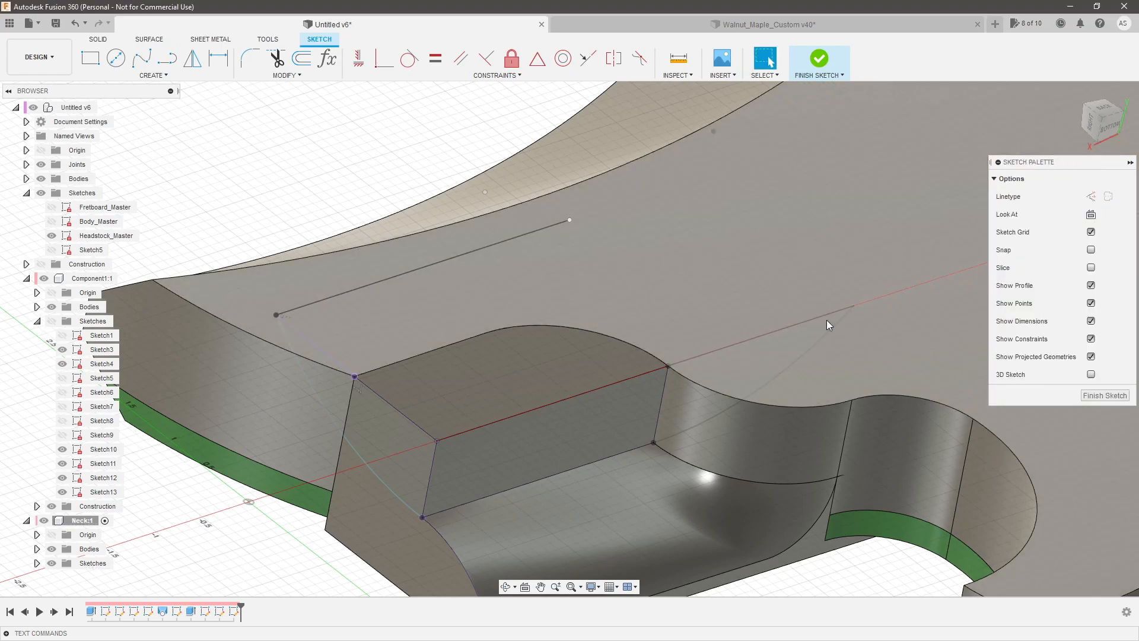
{"action": "key", "text": "p"}
{"action": "key", "text": "Escape"}
{"action": "left_click", "coordinate": [159, 76]}
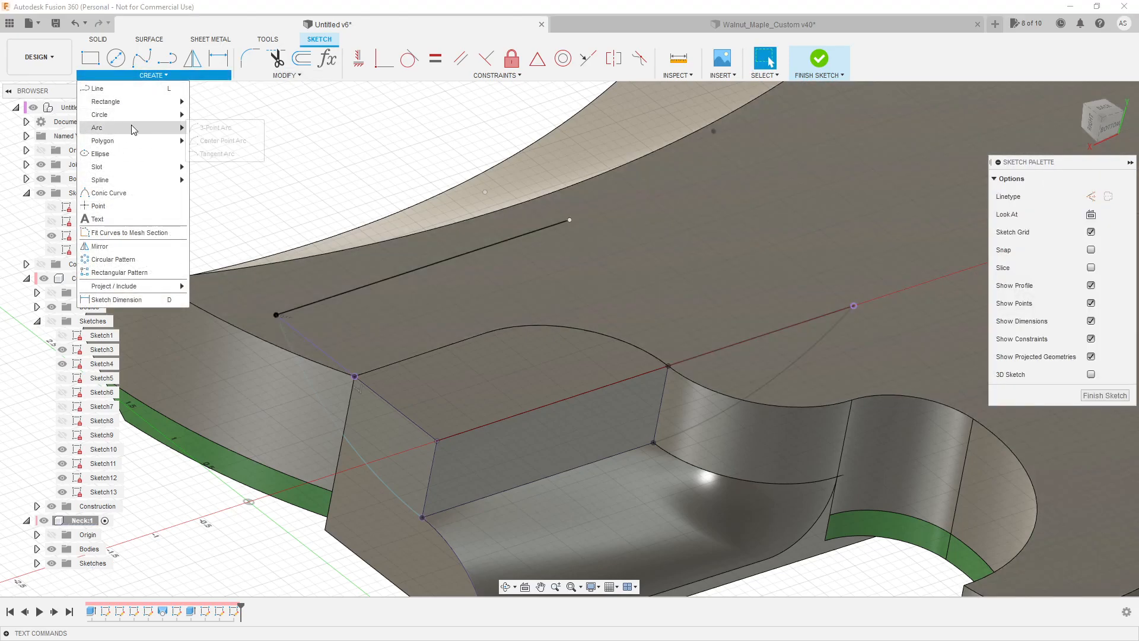
{"action": "mouse_move", "coordinate": [127, 128]}
{"action": "left_click", "coordinate": [206, 128]}
{"action": "left_click", "coordinate": [569, 220]}
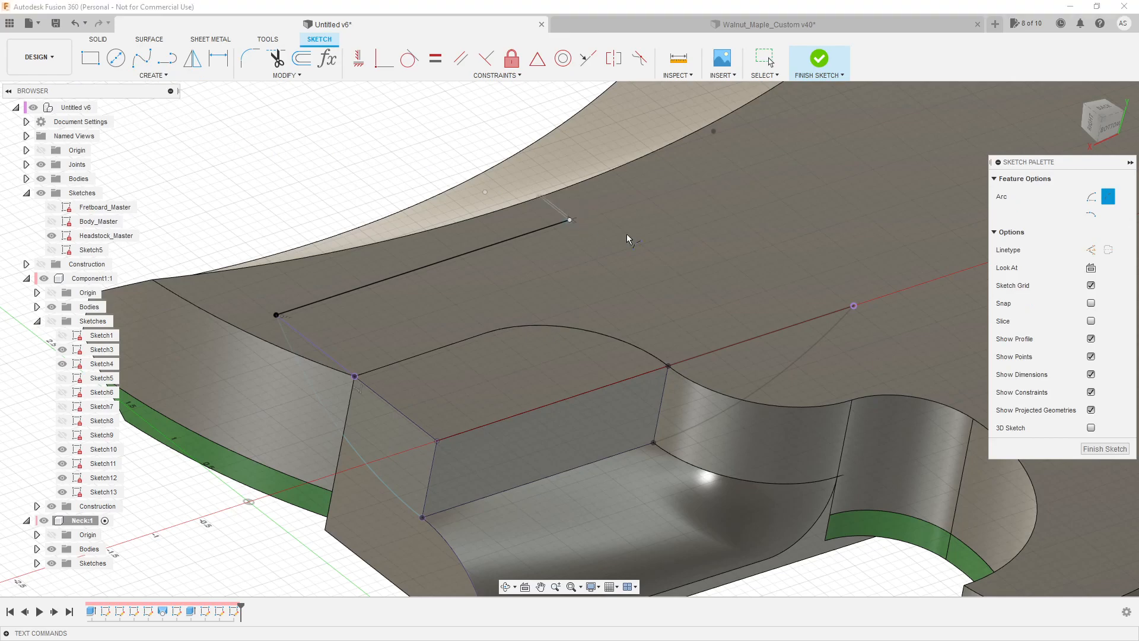
{"action": "left_click", "coordinate": [853, 305]}
{"action": "left_click", "coordinate": [735, 255]}
{"action": "key", "text": "Escape"}
Apply a tangent constraint between the new arc and the straight line.
{"action": "scroll", "coordinate": [624, 388], "scroll_direction": "up", "scroll_amount": 2}
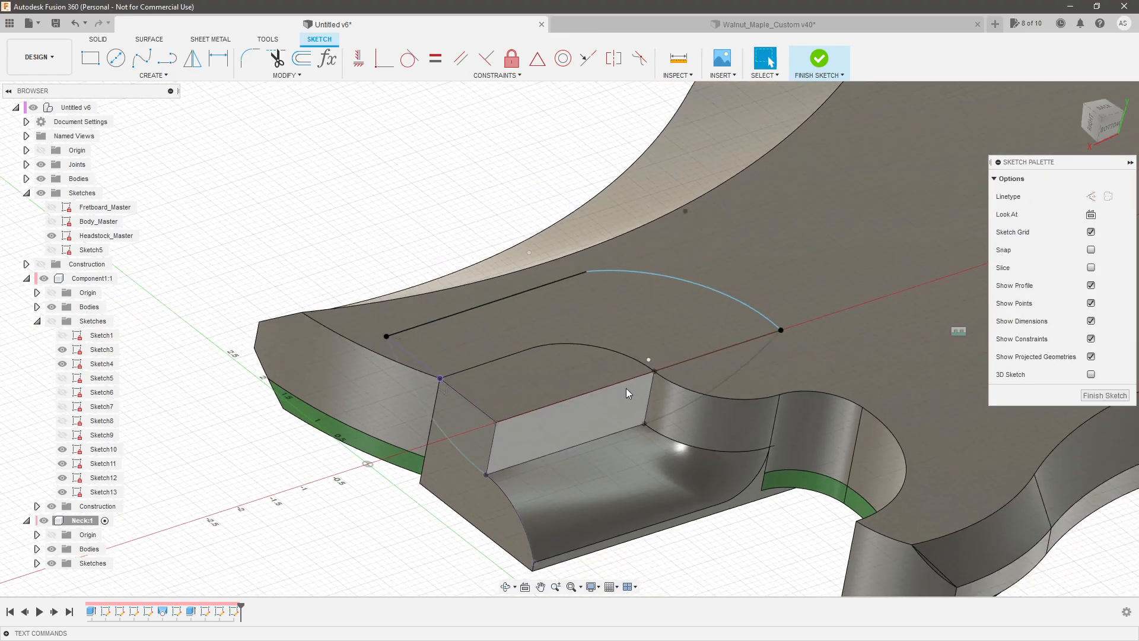
{"action": "left_click", "coordinate": [512, 249]}
{"action": "left_click", "coordinate": [474, 256], "text": "shift"}
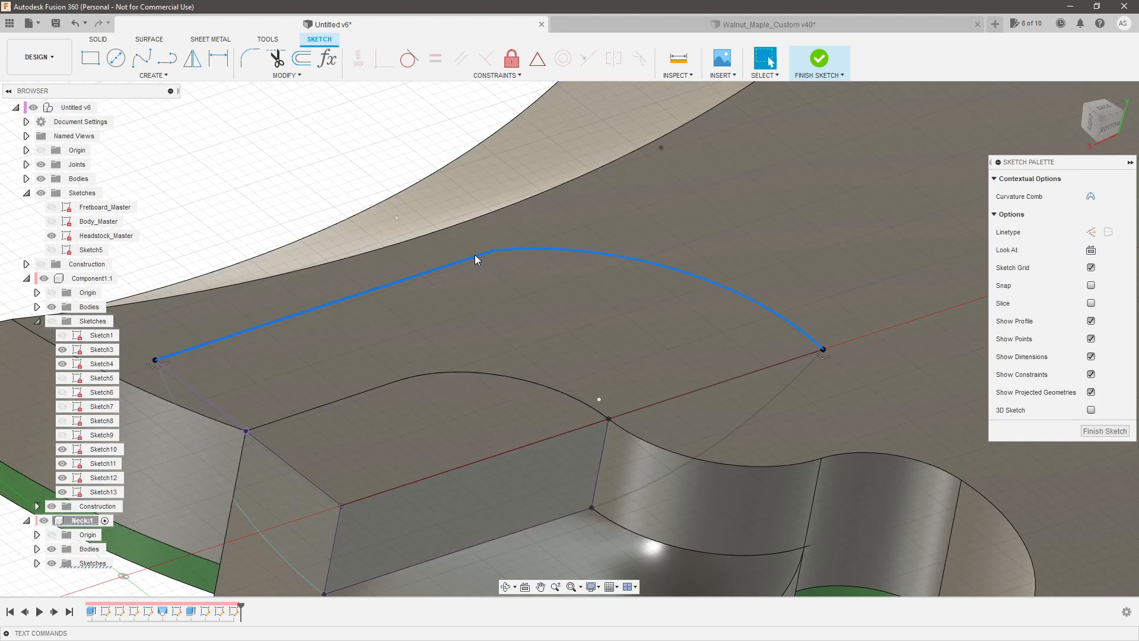
{"action": "left_click", "coordinate": [409, 59]}
{"action": "key", "text": "Escape"}
Draw two lines meeting at a 90-degree corner outside the arc, connecting the arc's two endpoints.
{"action": "middle_click_drag", "start_coordinate": [574, 304], "coordinate": [583, 351], "text": "shift"}
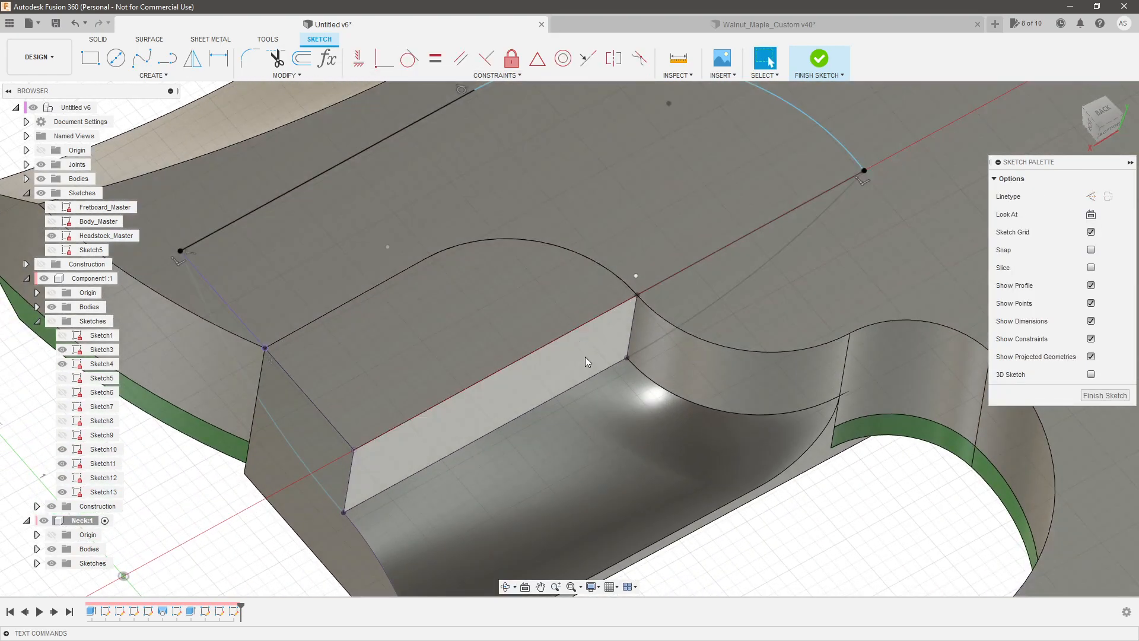
{"action": "scroll", "coordinate": [582, 368], "scroll_direction": "down", "scroll_amount": 3}
{"action": "scroll", "coordinate": [689, 200], "scroll_direction": "up", "scroll_amount": 3}
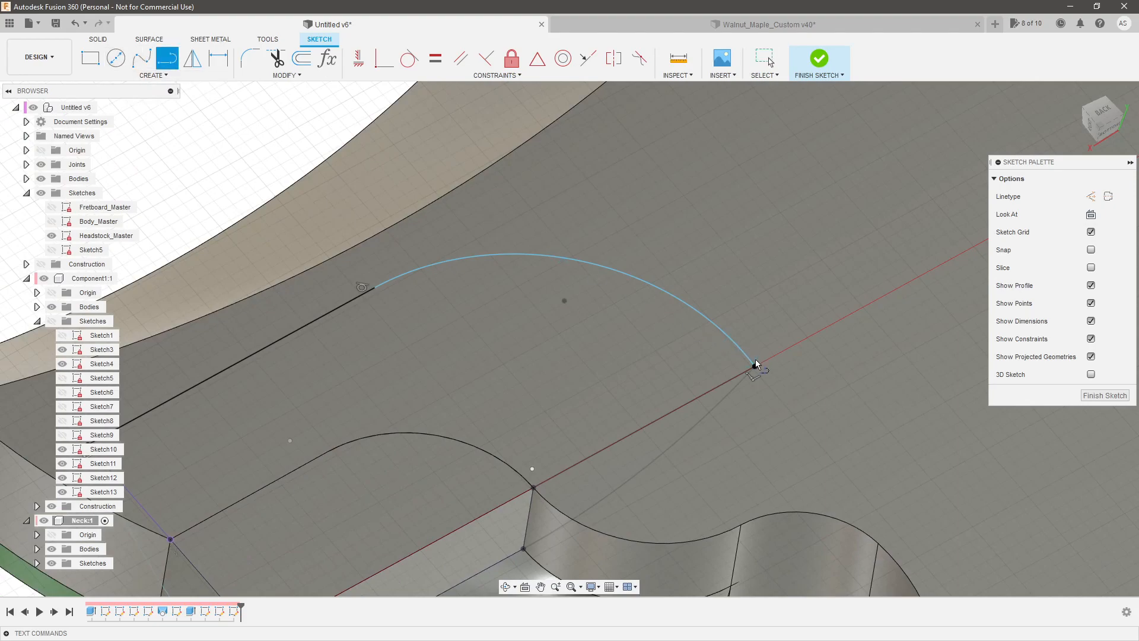
{"action": "left_click", "coordinate": [754, 366]}
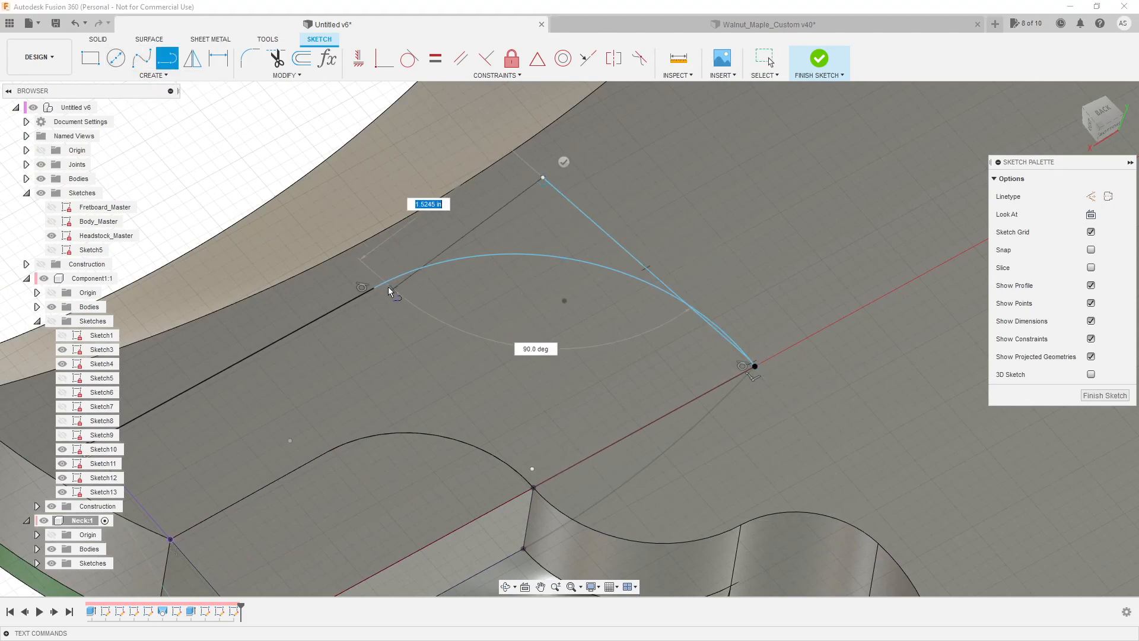
{"action": "left_click", "coordinate": [371, 289]}
{"action": "key", "text": "Escape"}
Convert both corner lines to construction geometry and constrain them with Horizontal/Vertical.
{"action": "left_click", "coordinate": [445, 241]}
{"action": "key", "text": "x"}
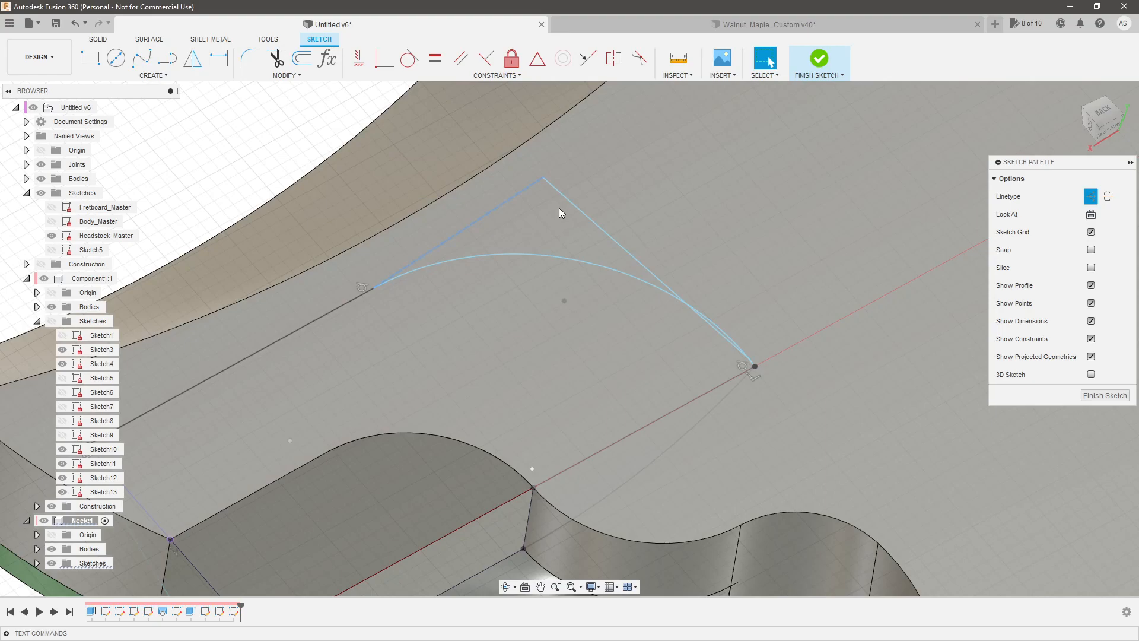
{"action": "left_click", "coordinate": [564, 202]}
{"action": "key", "text": "x"}
{"action": "left_click", "coordinate": [364, 63]}
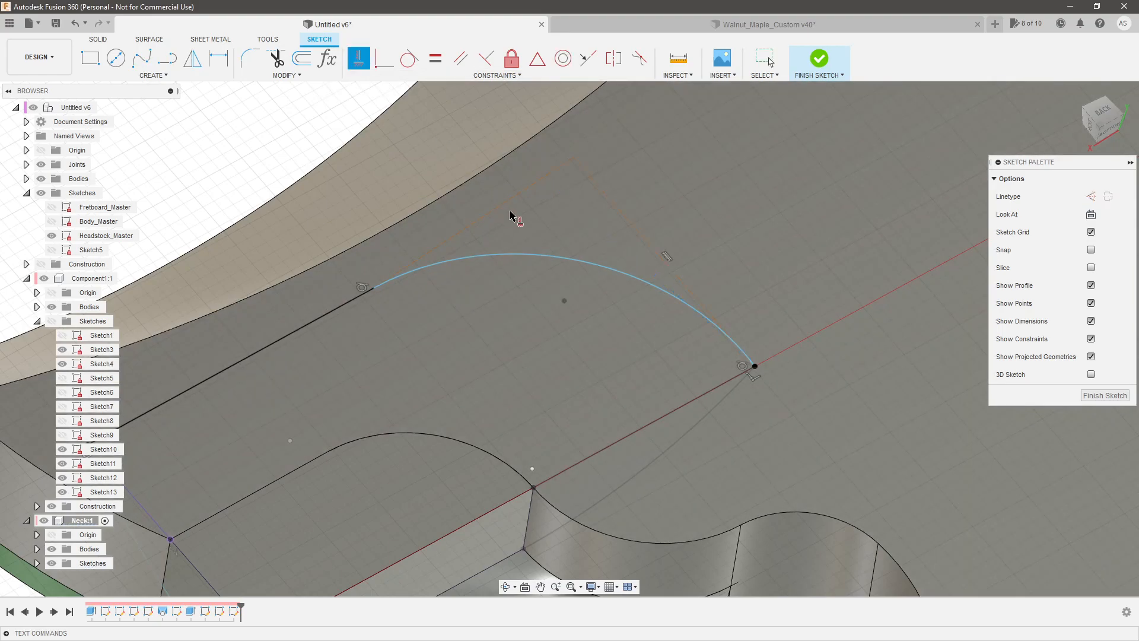
{"action": "left_click", "coordinate": [507, 207]}
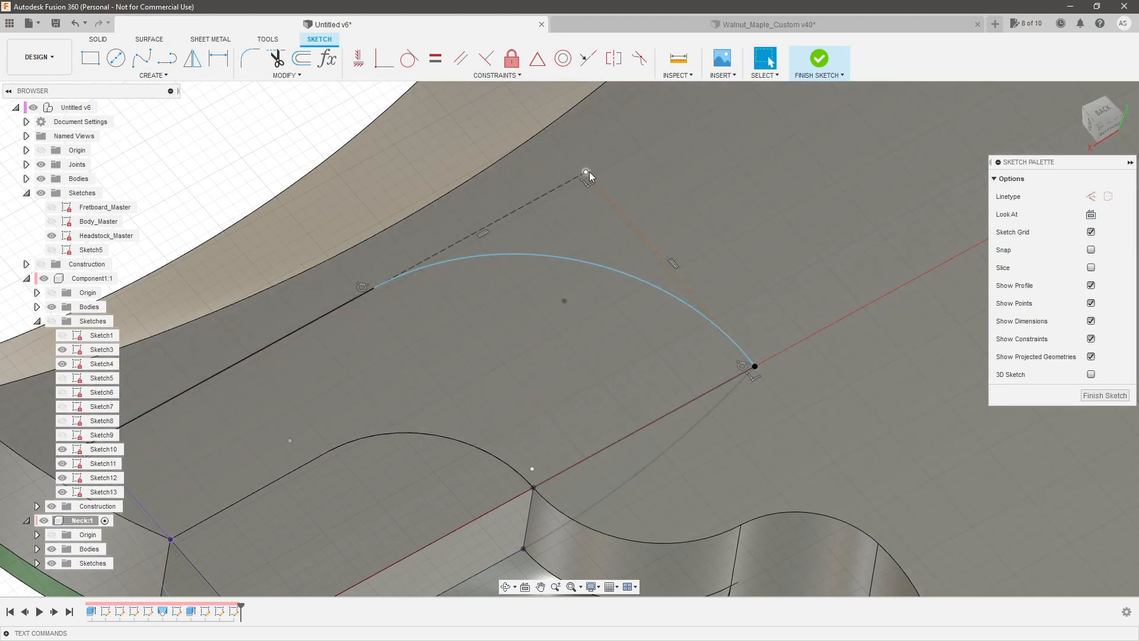
Adjust the construction corner and attach the second construction line's loose end to the arc's endpoint with a Coincident constraint.
{"action": "left_click_drag", "start_coordinate": [588, 172], "coordinate": [581, 192]}
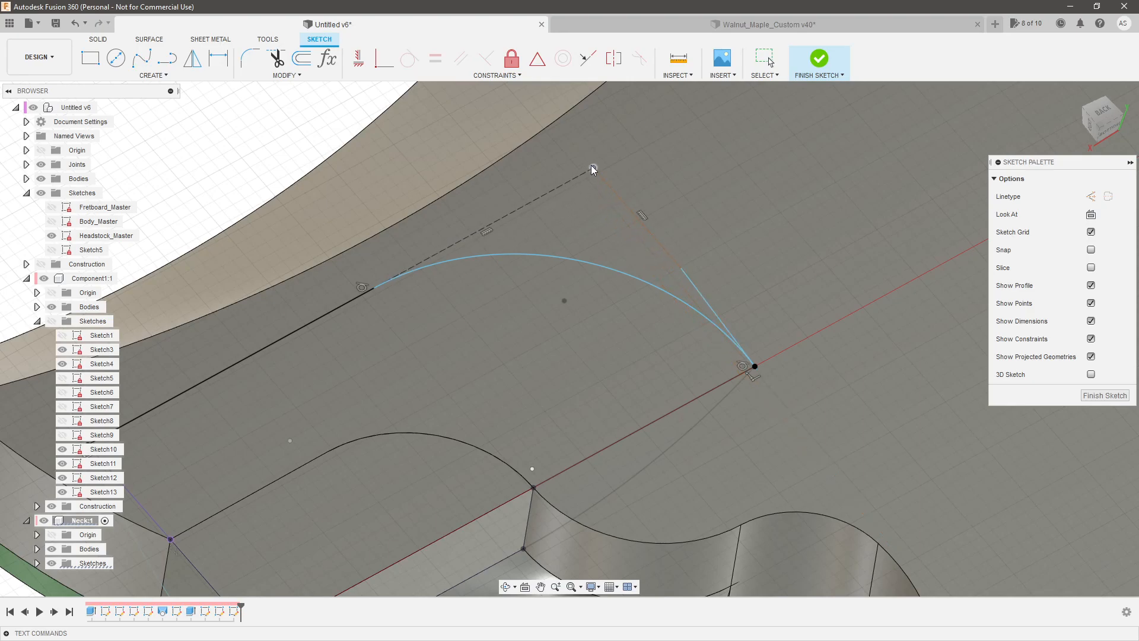
{"action": "left_click", "coordinate": [592, 170]}
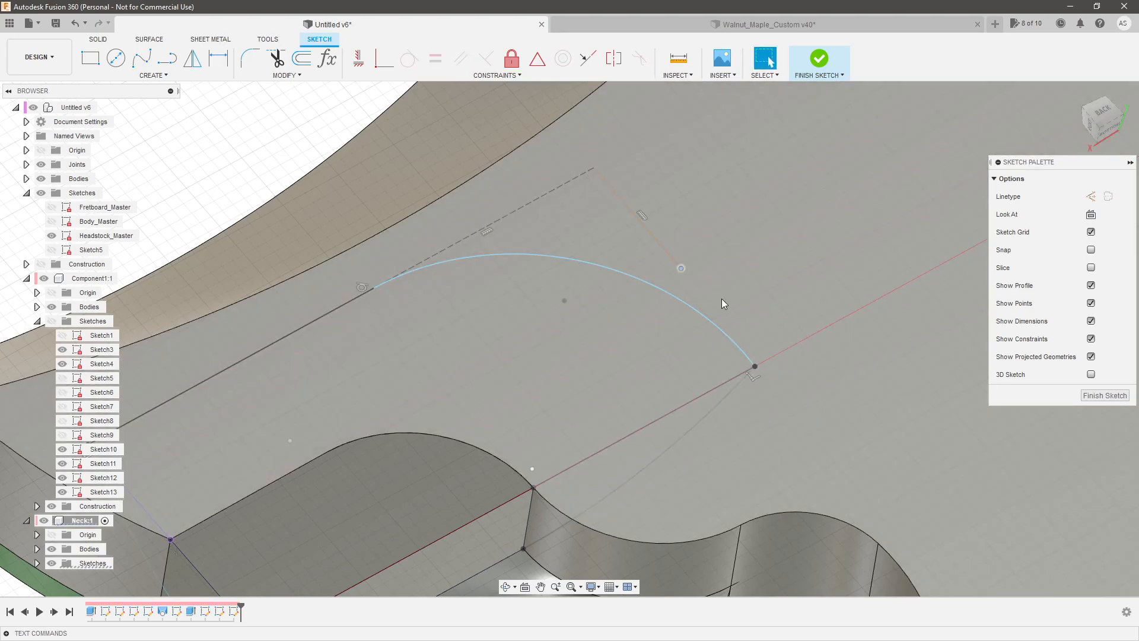
{"action": "left_click", "coordinate": [383, 60]}
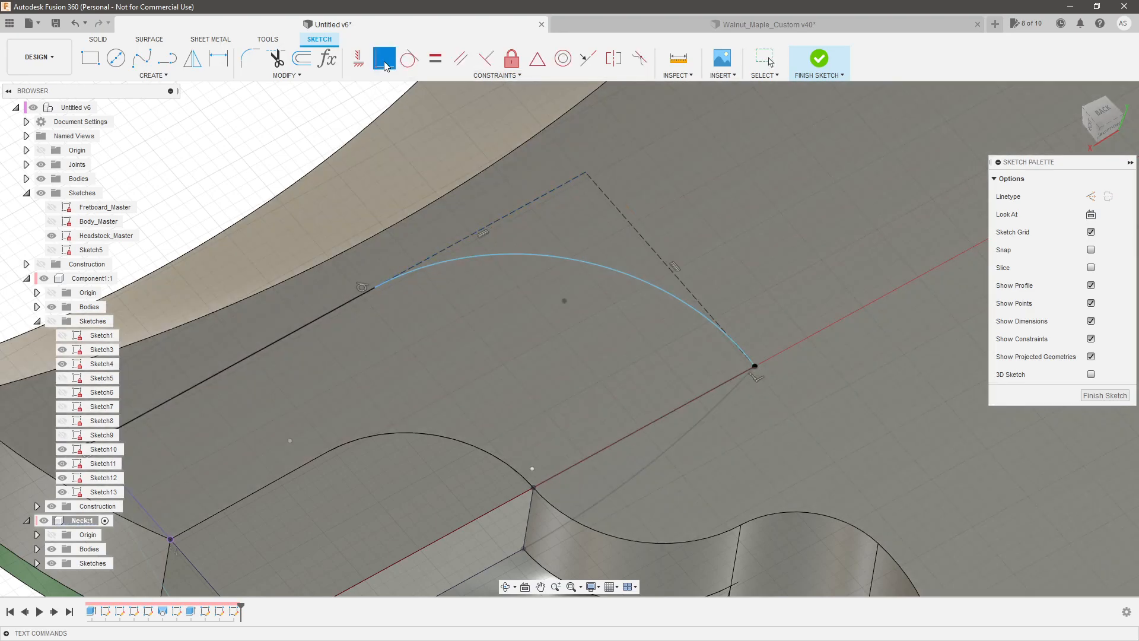
{"action": "key", "text": "Escape"}
Try to move the junction of the arc and straight line slightly toward the body's outer end, and undo the move.
{"action": "scroll", "coordinate": [610, 333], "scroll_direction": "down", "scroll_amount": 2}
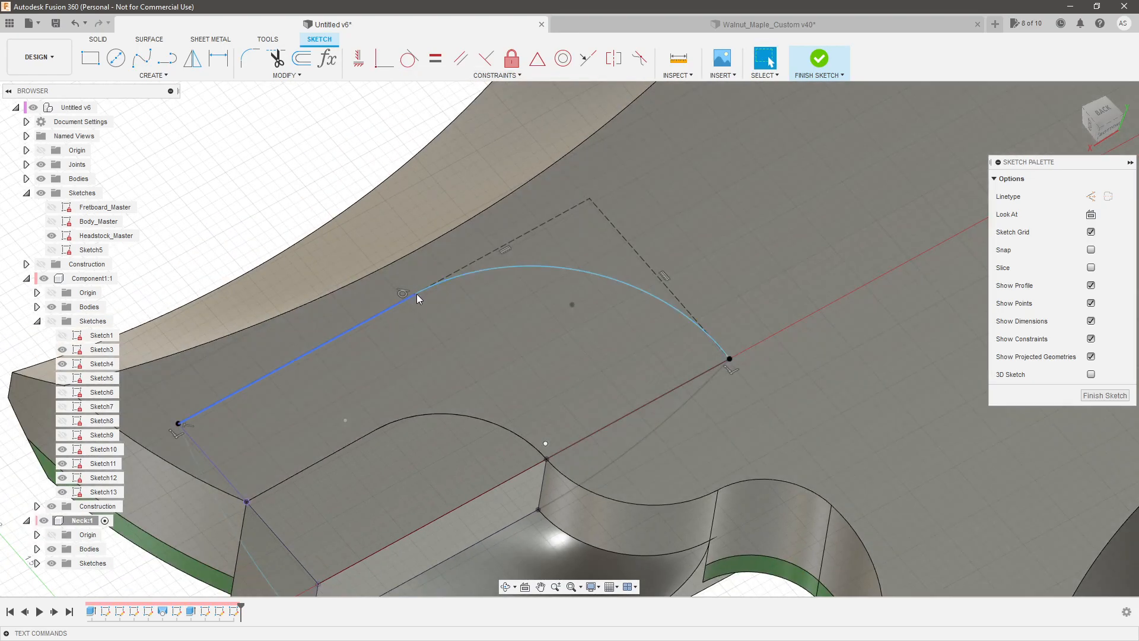
{"action": "double_click", "coordinate": [416, 294]}
{"action": "left_click", "coordinate": [418, 297]}
{"action": "left_click_drag", "start_coordinate": [415, 297], "coordinate": [404, 300]}
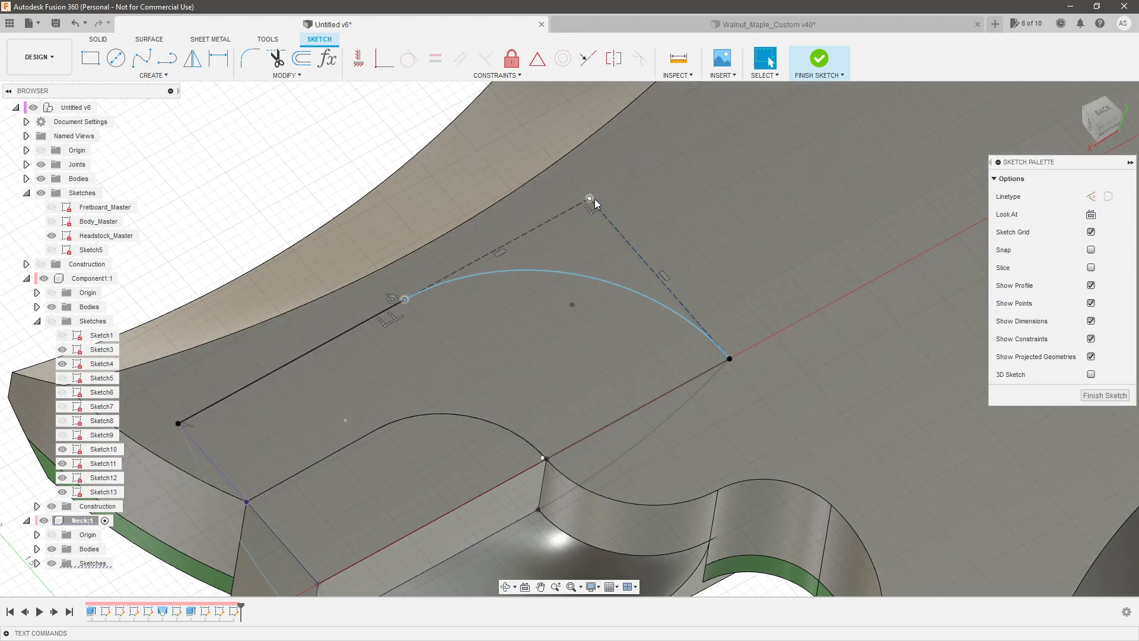
{"action": "key", "text": "ctrl+z"}
Dimension the curved rail arc's radius on the body face at 1.5 in.
{"action": "left_click", "coordinate": [620, 278]}
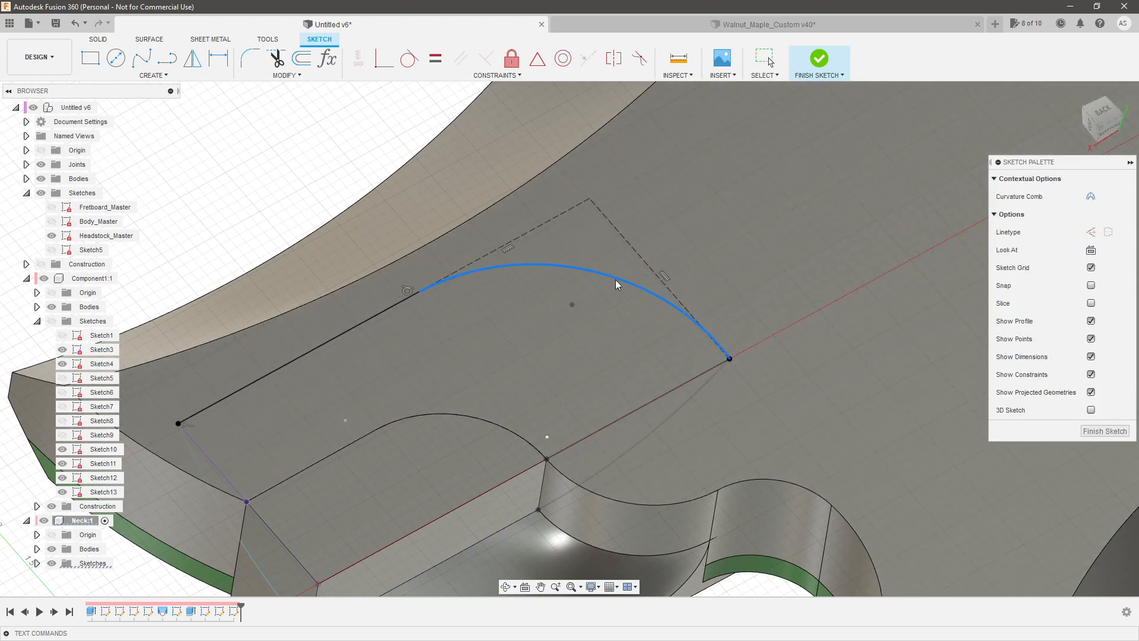
{"action": "key", "text": "d"}
{"action": "left_click", "coordinate": [584, 325]}
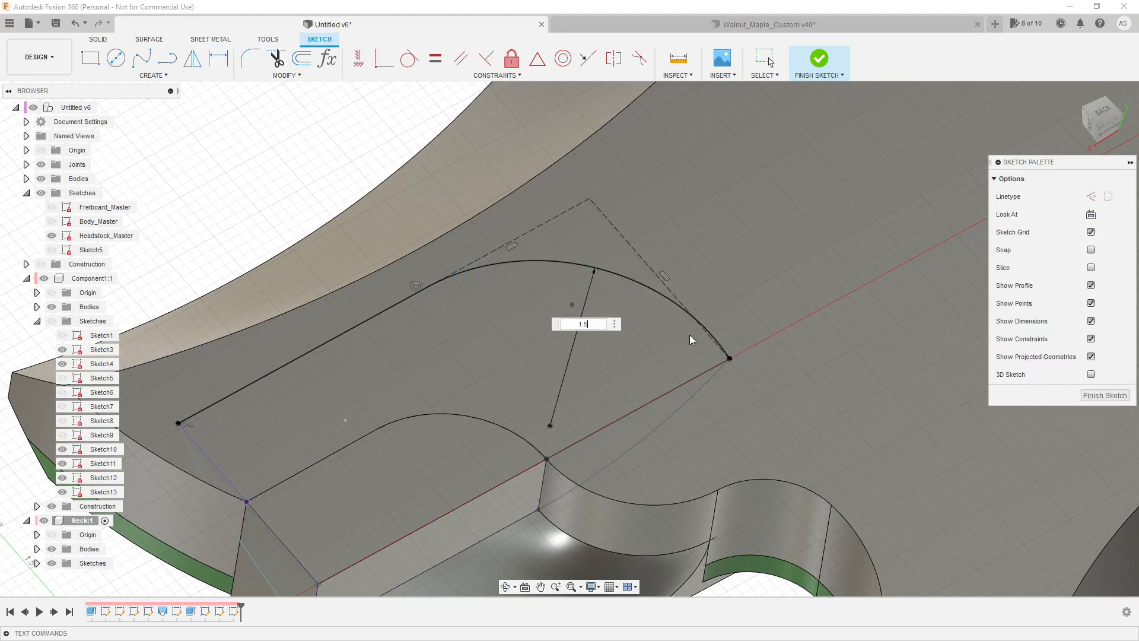
{"action": "type", "text": "1.5"}
{"action": "key", "text": "Return"}
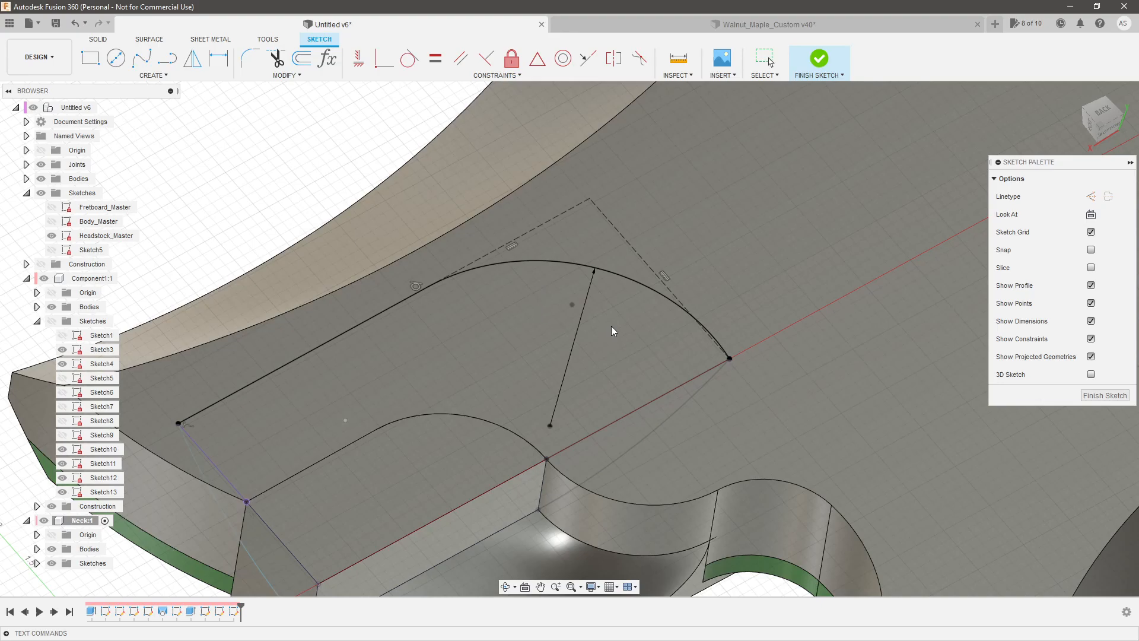
Set the rail arc's radius to 3 in.
{"action": "scroll", "coordinate": [613, 331], "scroll_direction": "down", "scroll_amount": 3}
{"action": "mouse_move", "coordinate": [617, 330]}
{"action": "middle_mouse_down", "text": "shift"}
{"action": "mouse_move", "coordinate": [618, 302]}
{"action": "mouse_move", "coordinate": [639, 333]}
{"action": "middle_mouse_up", "text": "shift"}
{"action": "scroll", "coordinate": [602, 340], "scroll_direction": "down", "scroll_amount": 4}
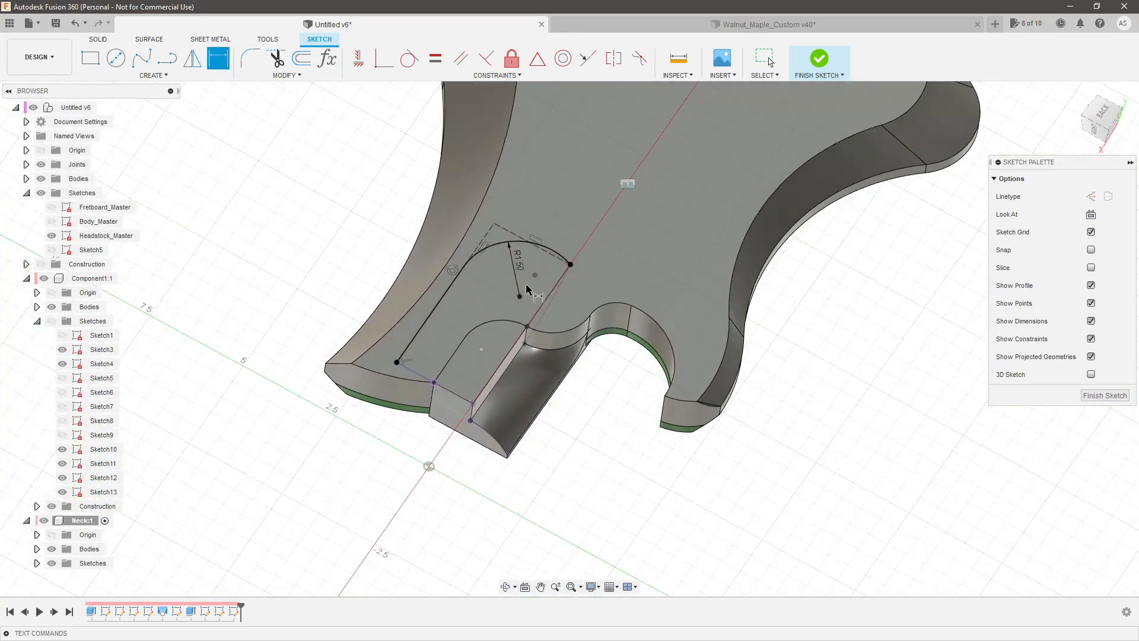
{"action": "scroll", "coordinate": [526, 282], "scroll_direction": "up", "scroll_amount": 3}
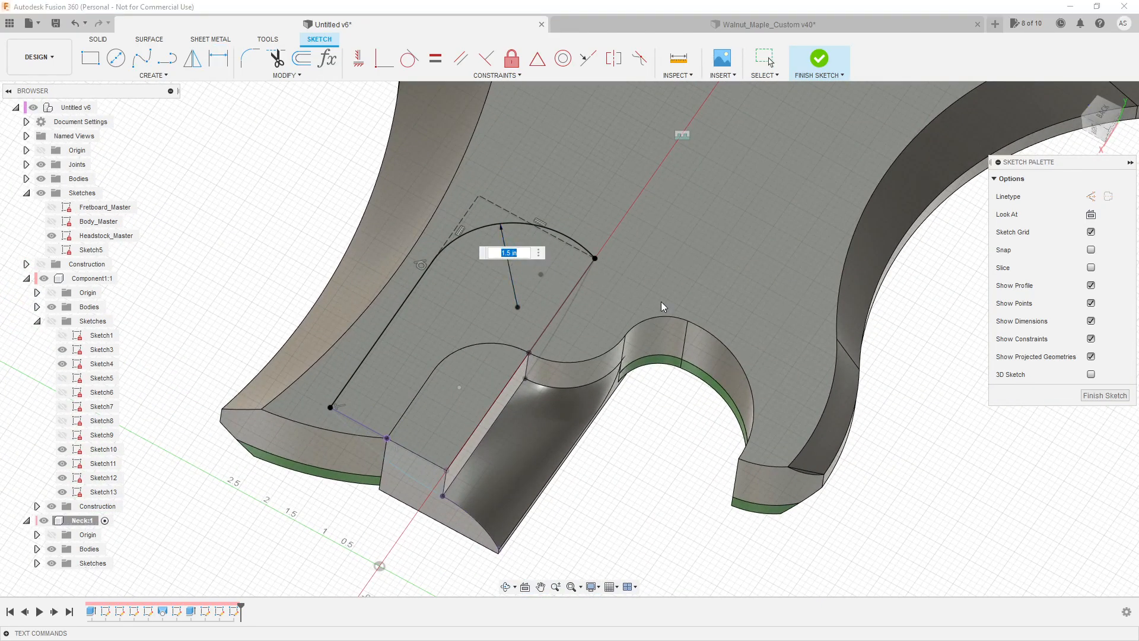
{"action": "type", "text": "3"}
{"action": "key", "text": "Return"}
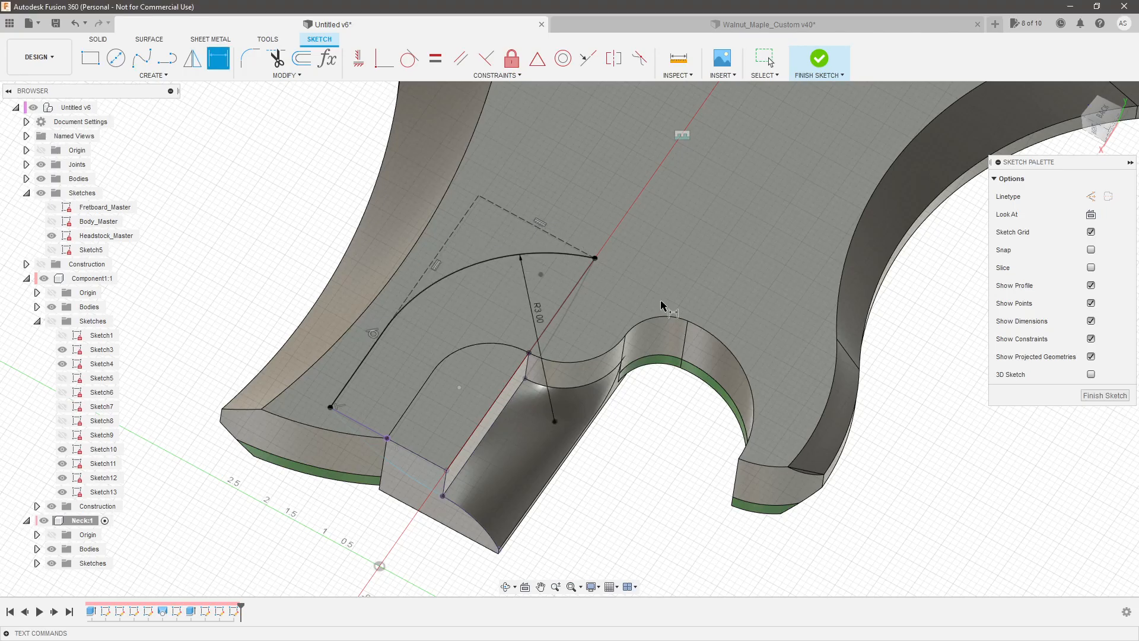
Set the rail arc's radius to 4 in and finish the sketch.
{"action": "middle_click_drag", "start_coordinate": [662, 306], "coordinate": [473, 267], "text": "shift"}
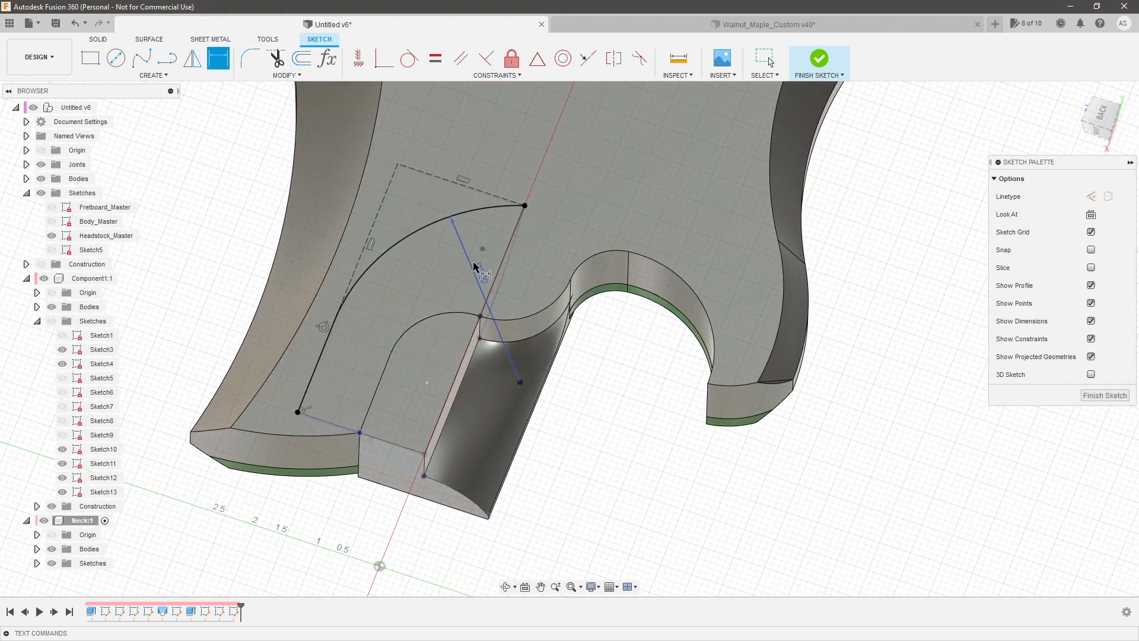
{"action": "double_click", "coordinate": [478, 271]}
{"action": "type", "text": "4"}
{"action": "key", "text": "Return"}
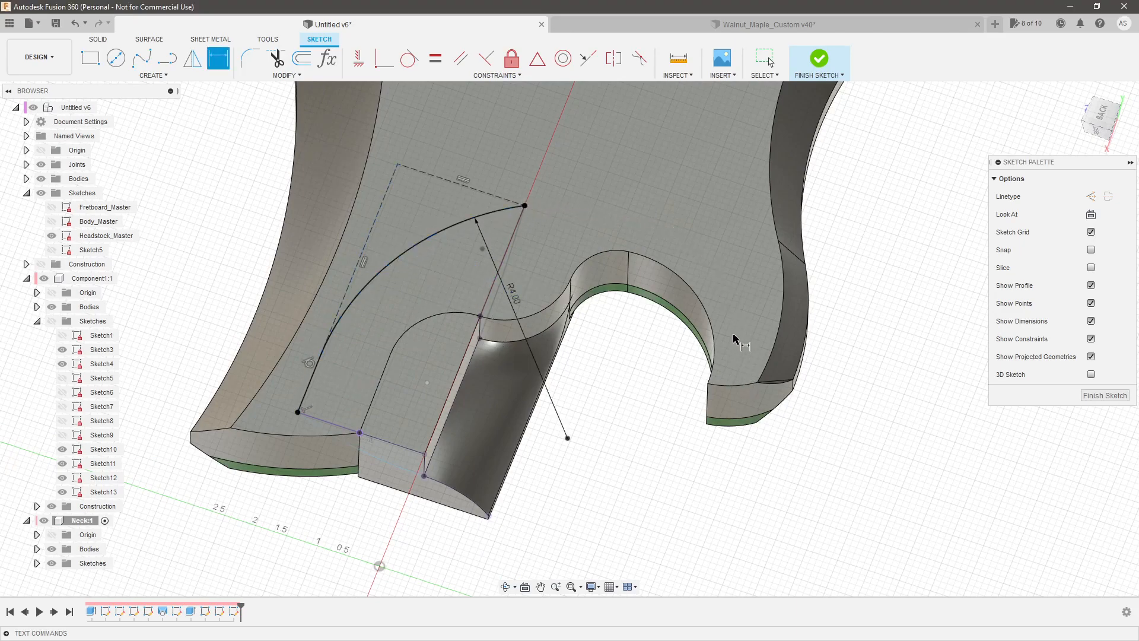
{"action": "key", "text": "Escape"}
{"action": "scroll", "coordinate": [504, 378], "scroll_direction": "down", "scroll_amount": 3}
{"action": "scroll", "coordinate": [358, 367], "scroll_direction": "up", "scroll_amount": 4}
{"action": "mouse_move", "coordinate": [466, 396]}
{"action": "middle_mouse_down", "text": "shift"}
{"action": "mouse_move", "coordinate": [470, 370]}
{"action": "mouse_move", "coordinate": [479, 409]}
{"action": "middle_mouse_up", "text": "shift"}
{"action": "scroll", "coordinate": [479, 415], "scroll_direction": "down", "scroll_amount": 2}
{"action": "scroll", "coordinate": [479, 471], "scroll_direction": "up", "scroll_amount": 4}
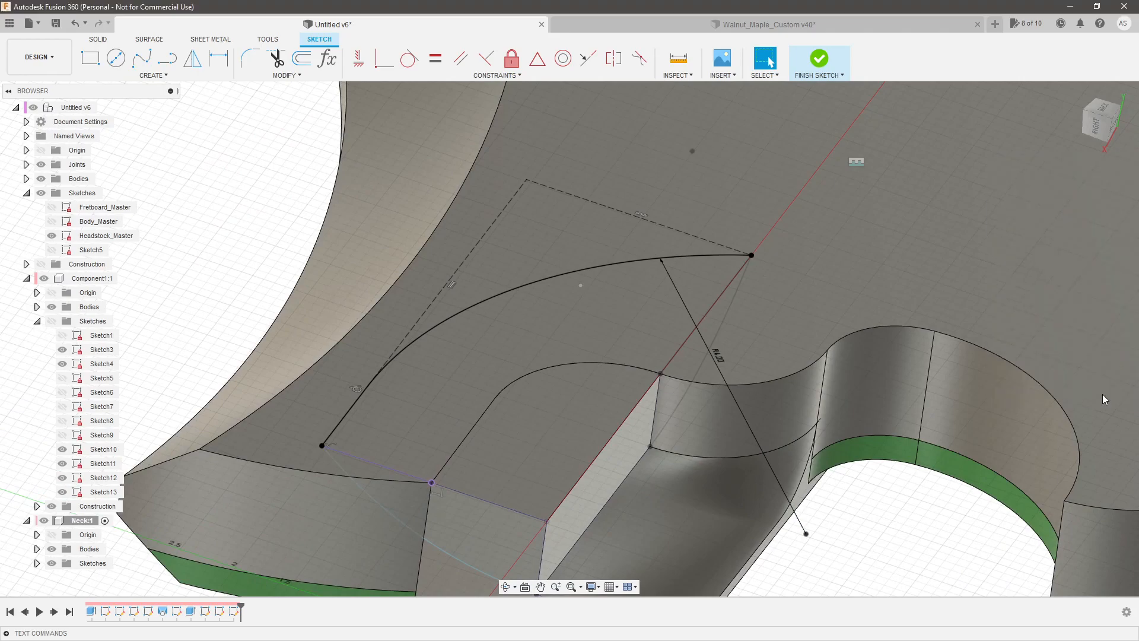
{"action": "left_click", "coordinate": [1105, 395]}
{"action": "scroll", "coordinate": [579, 350], "scroll_direction": "down", "scroll_amount": 2}
{"action": "scroll", "coordinate": [570, 453], "scroll_direction": "up", "scroll_amount": 3}
{"action": "left_click", "coordinate": [626, 442]}
{"action": "left_click", "coordinate": [617, 399]}
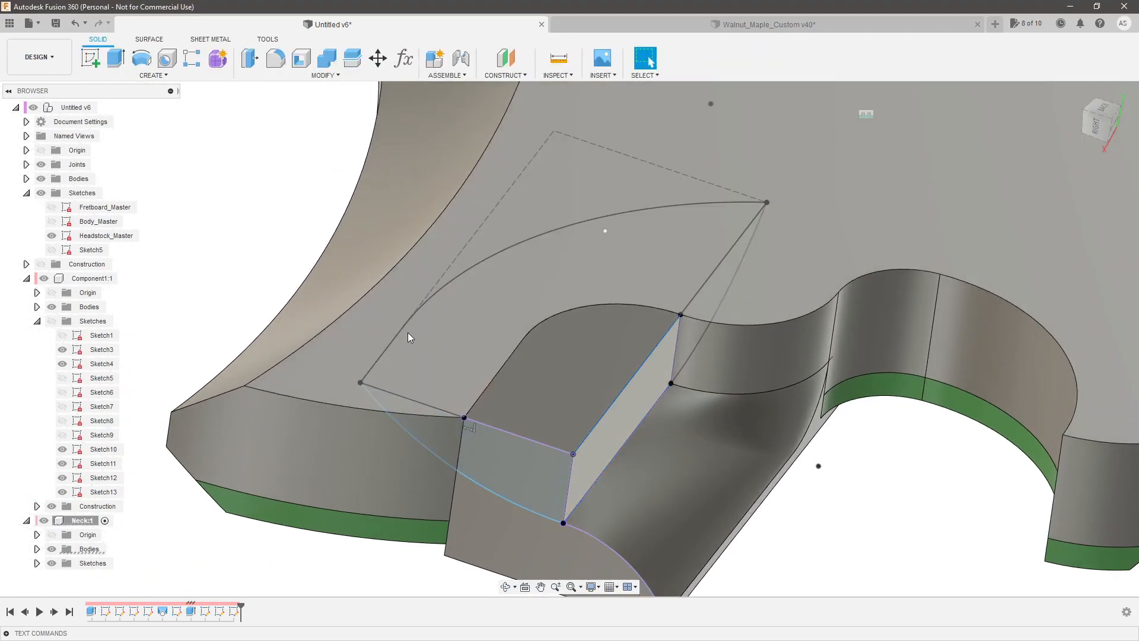
{"action": "left_click", "coordinate": [439, 290]}
{"action": "scroll", "coordinate": [344, 380], "scroll_direction": "down", "scroll_amount": 5}
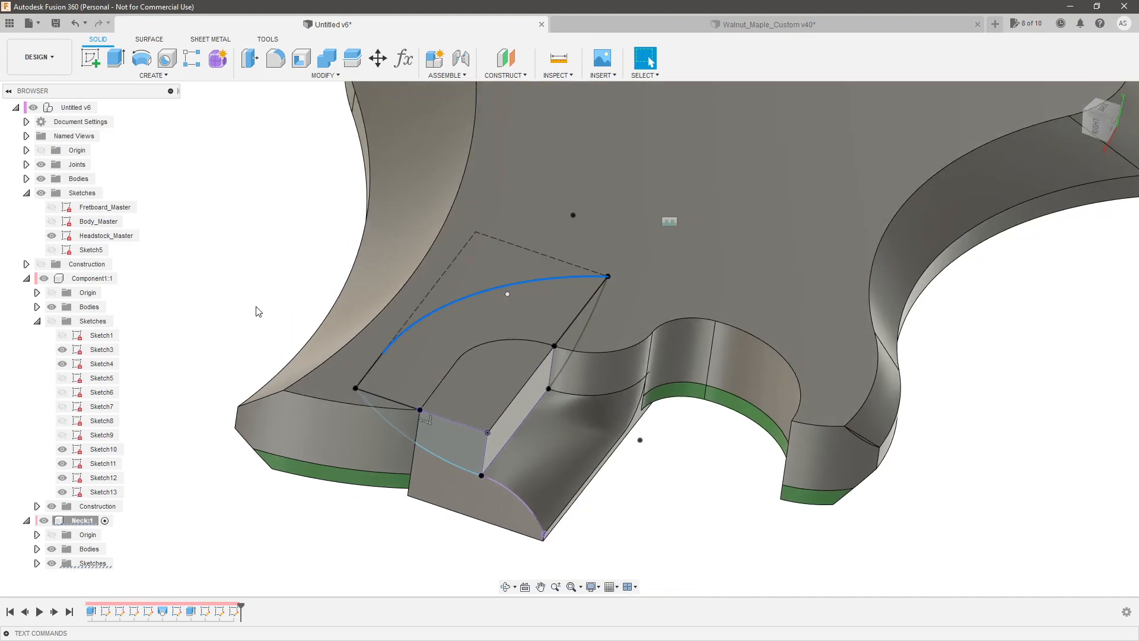
{"action": "left_click", "coordinate": [262, 314]}
{"action": "scroll", "coordinate": [410, 379], "scroll_direction": "up", "scroll_amount": 2}
Start a Loft from the neck end-face profile to the profile behind the pocket, temporarily hiding the bodies to reach the second profile.
{"action": "left_click", "coordinate": [440, 445]}
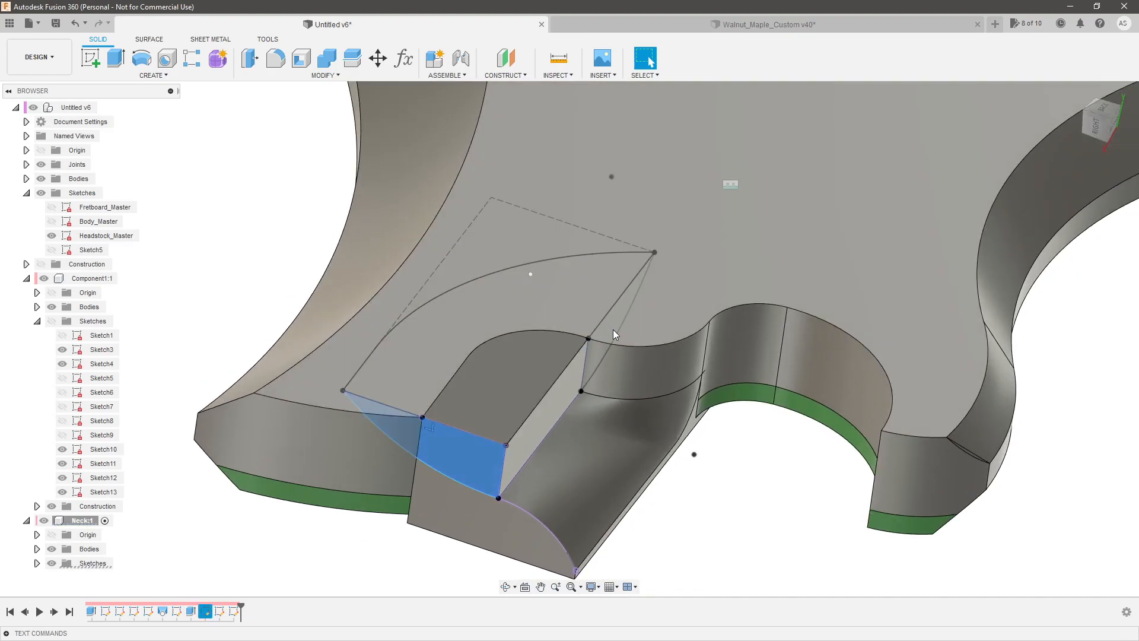
{"action": "left_click", "coordinate": [47, 179]}
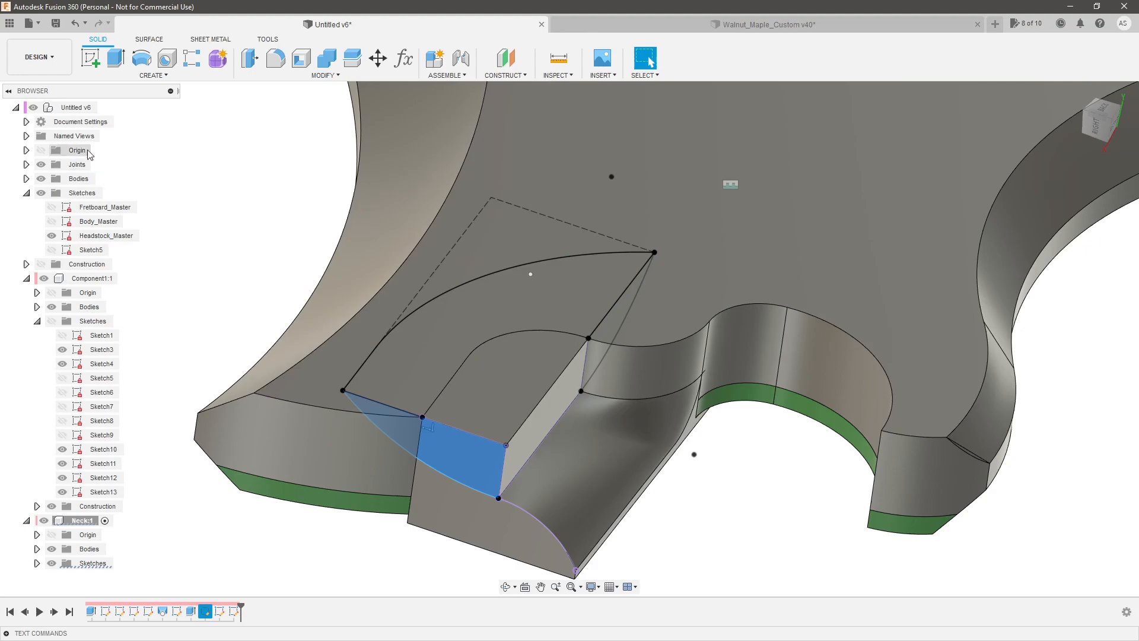
{"action": "left_click", "coordinate": [153, 75]}
{"action": "left_click", "coordinate": [117, 181]}
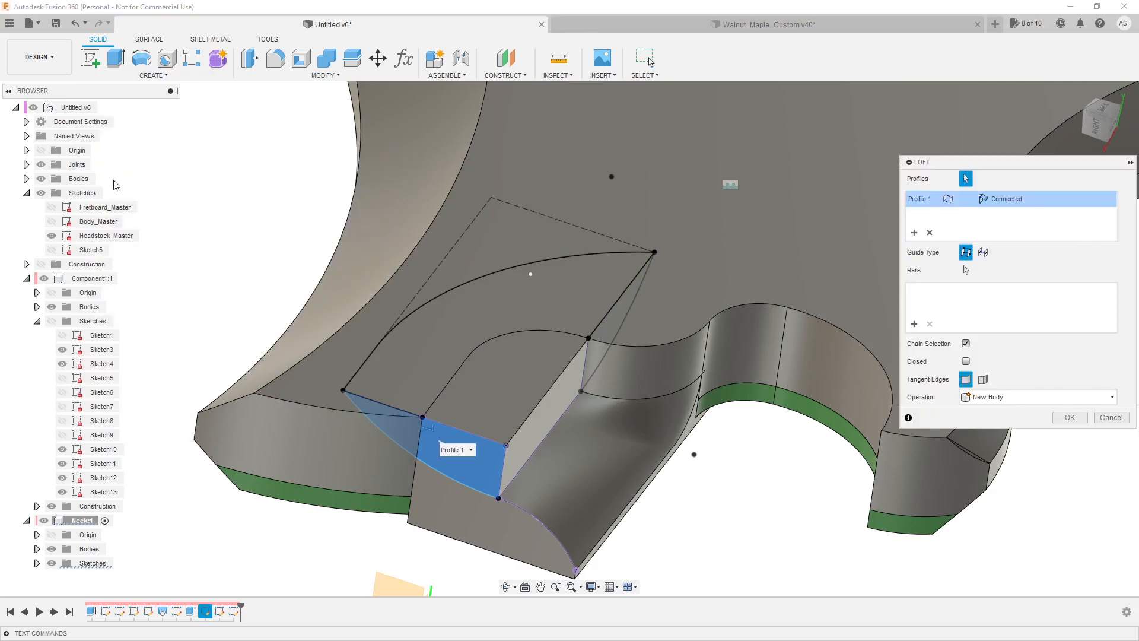
{"action": "left_click", "coordinate": [41, 178]}
{"action": "left_click", "coordinate": [598, 332]}
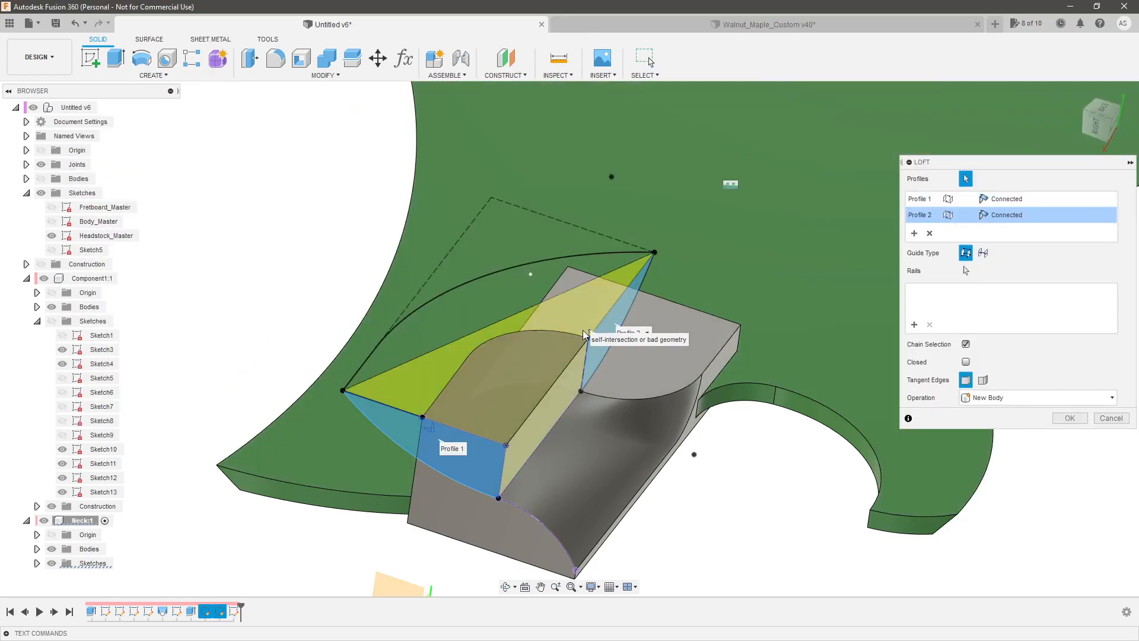
{"action": "left_click", "coordinate": [41, 179]}
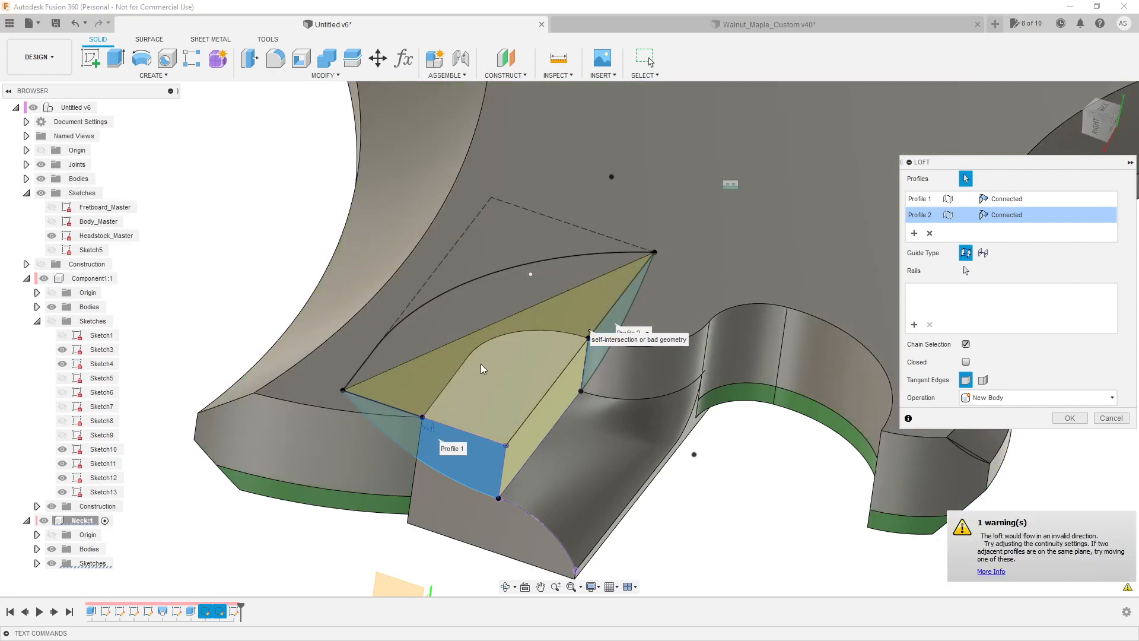
Try to cut the loft with three rails: the arc on the body face and the pocket side's upper and lower edges.
{"action": "scroll", "coordinate": [413, 337], "scroll_direction": "up", "scroll_amount": 2}
{"action": "middle_click_drag", "start_coordinate": [413, 337], "coordinate": [393, 319], "text": "shift"}
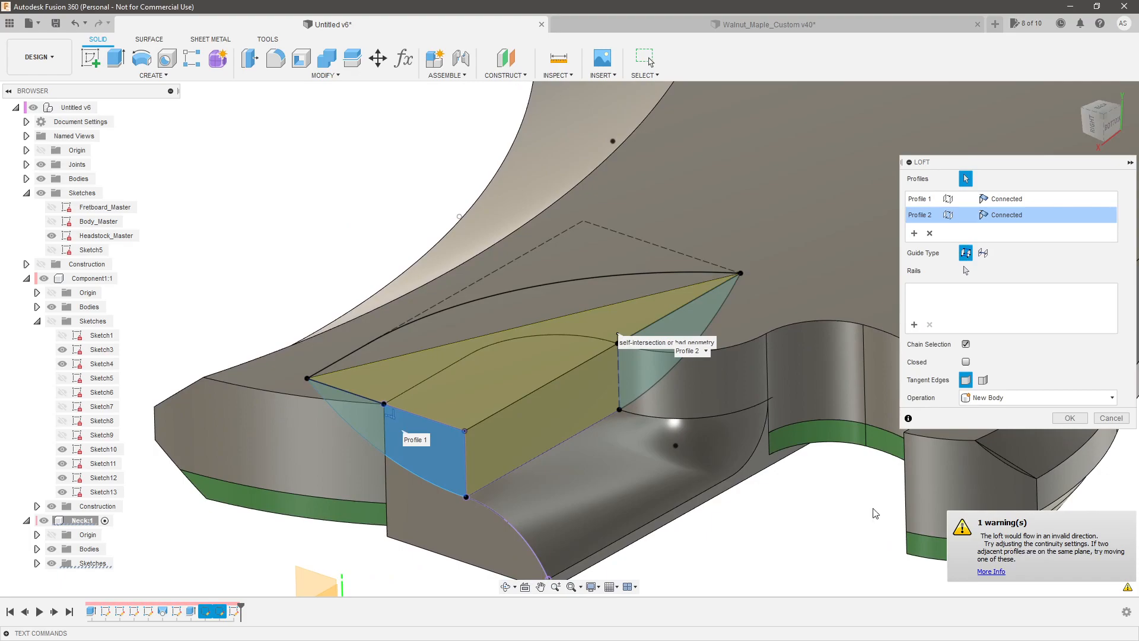
{"action": "left_click", "coordinate": [915, 326]}
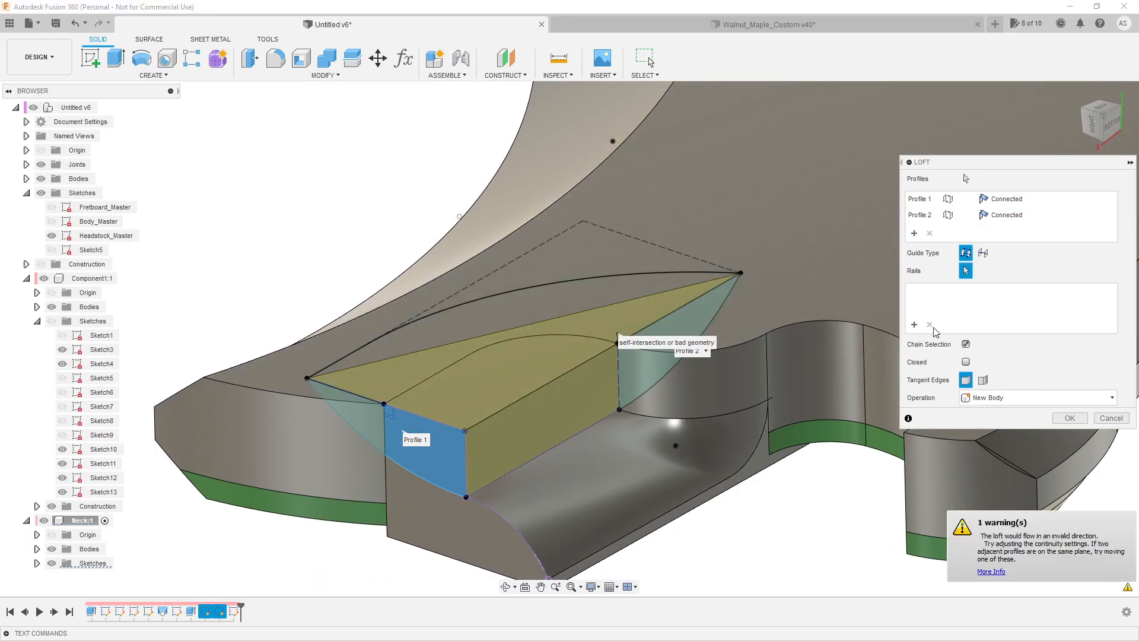
{"action": "left_click", "coordinate": [364, 354]}
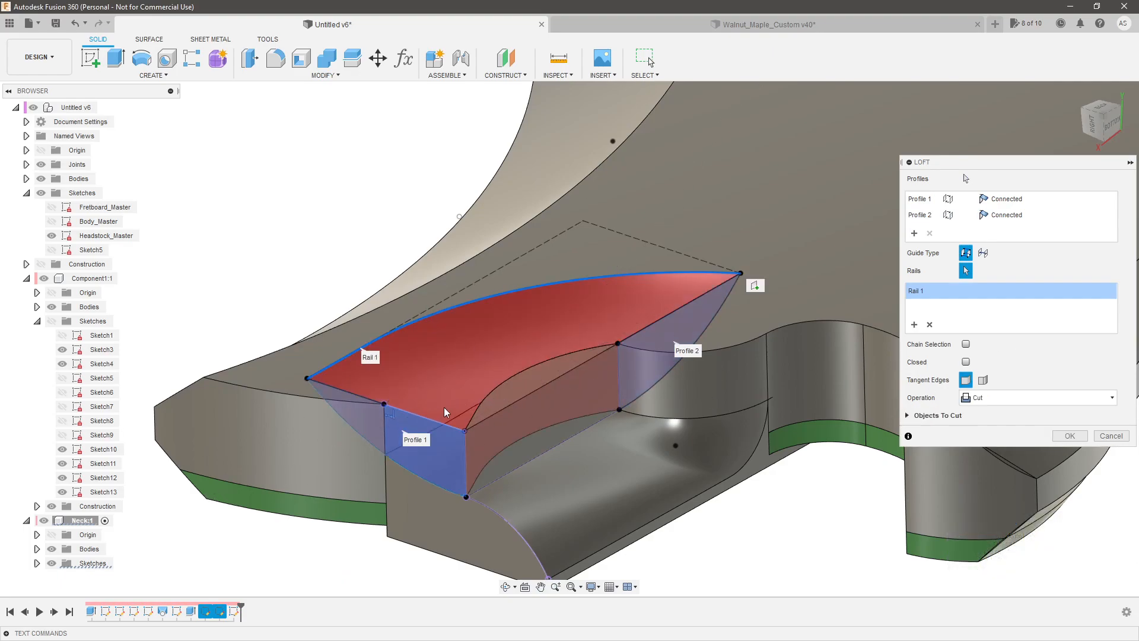
{"action": "scroll", "coordinate": [463, 415], "scroll_direction": "up", "scroll_amount": 2}
{"action": "left_click", "coordinate": [484, 428]}
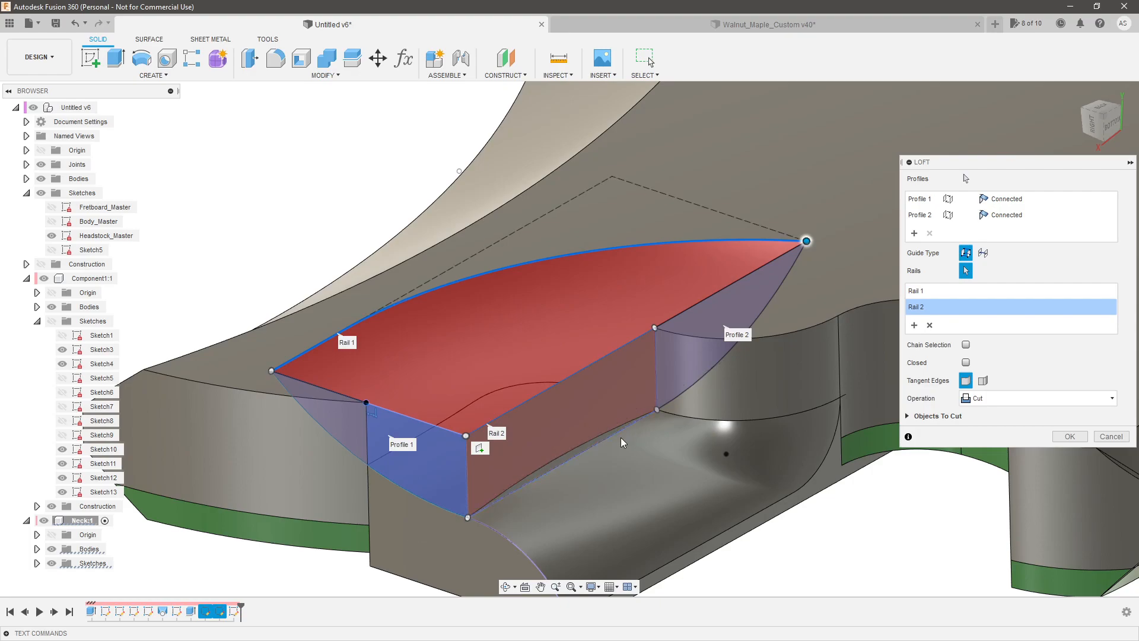
{"action": "left_click", "coordinate": [573, 461]}
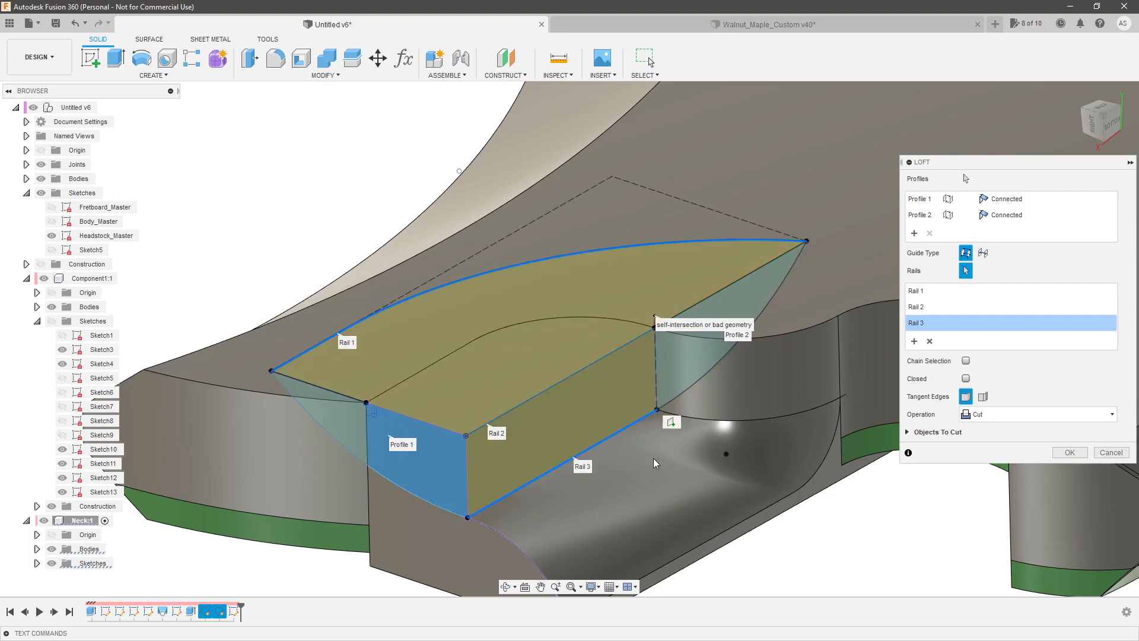
{"action": "scroll", "coordinate": [652, 463], "scroll_direction": "down", "scroll_amount": 2}
{"action": "scroll", "coordinate": [478, 468], "scroll_direction": "up", "scroll_amount": 1}
{"action": "middle_click_drag", "start_coordinate": [739, 439], "coordinate": [805, 482], "text": "shift"}
{"action": "left_click", "coordinate": [1066, 454]}
{"action": "middle_click_drag", "start_coordinate": [649, 469], "coordinate": [597, 439], "text": "shift"}
Undo back through the rail arc's radius edits, redo them up to the 4 in radius, and finish the sketch.
{"action": "key", "text": "ctrl+z"}
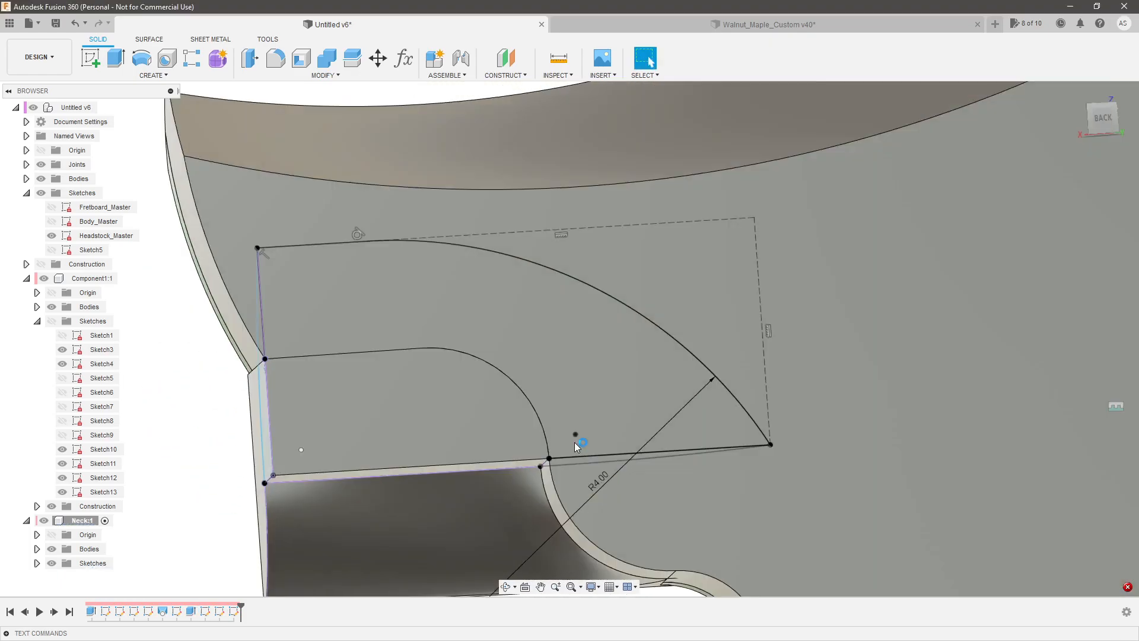
{"action": "scroll", "coordinate": [635, 371], "scroll_direction": "down", "scroll_amount": 4}
{"action": "mouse_move", "coordinate": [402, 396]}
{"action": "middle_mouse_down", "text": "shift"}
{"action": "mouse_move", "coordinate": [451, 416]}
{"action": "mouse_move", "coordinate": [451, 385]}
{"action": "mouse_move", "coordinate": [447, 415]}
{"action": "middle_mouse_up", "text": "shift"}
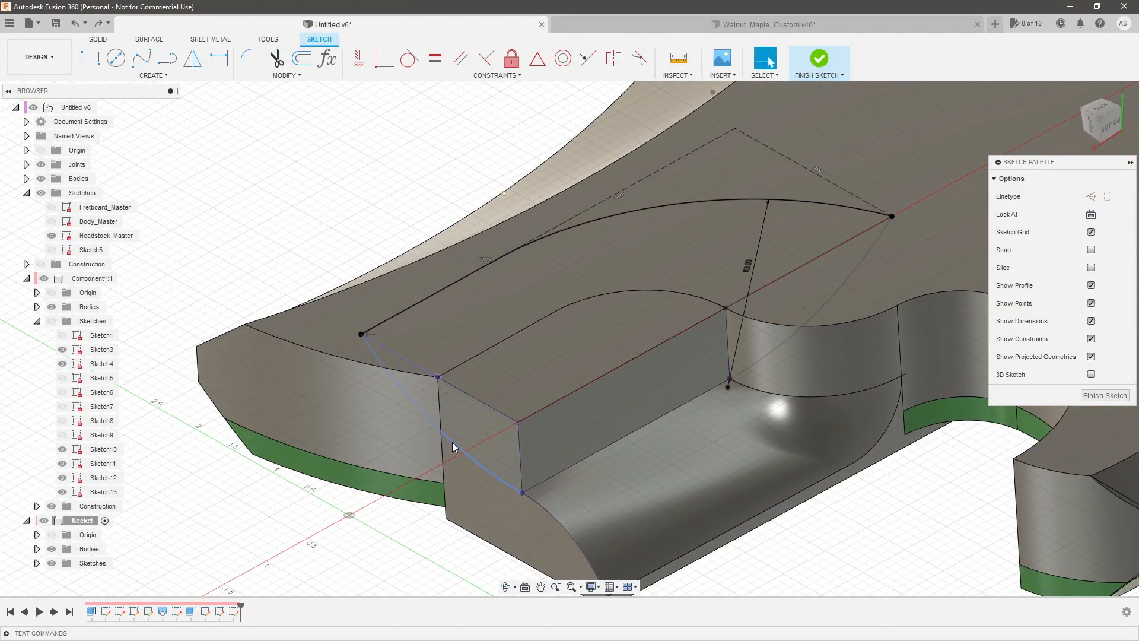
{"action": "key", "text": "ctrl+z"}
{"action": "key", "text": "ctrl+z"}
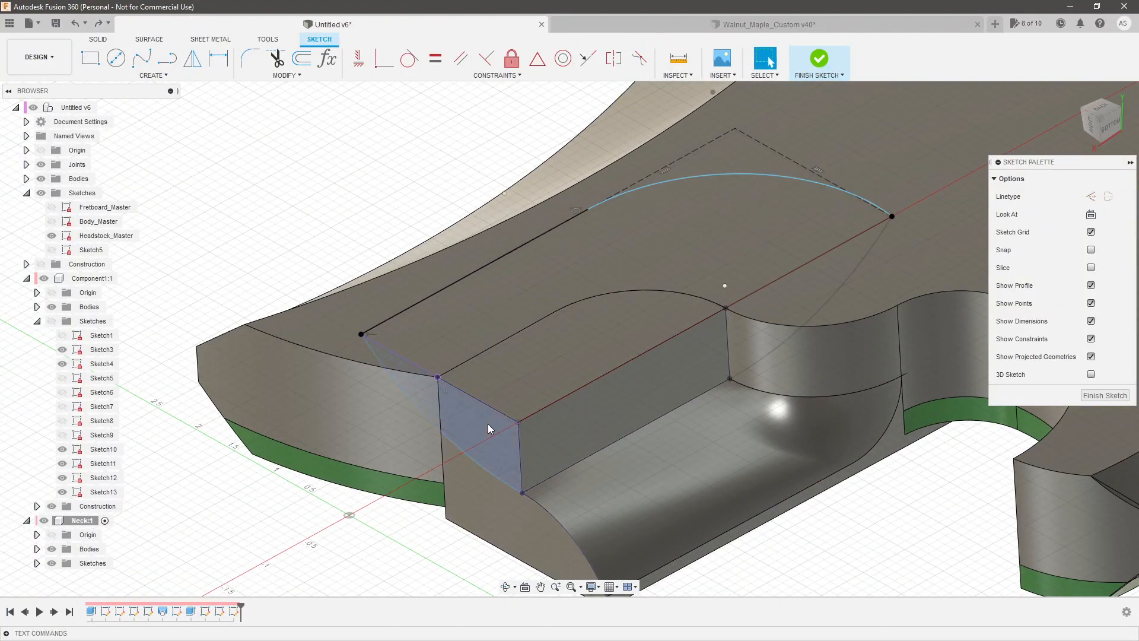
{"action": "key", "text": "ctrl+y"}
{"action": "key", "text": "ctrl+y"}
{"action": "key", "text": "ctrl+y"}
{"action": "key", "text": "ctrl+y"}
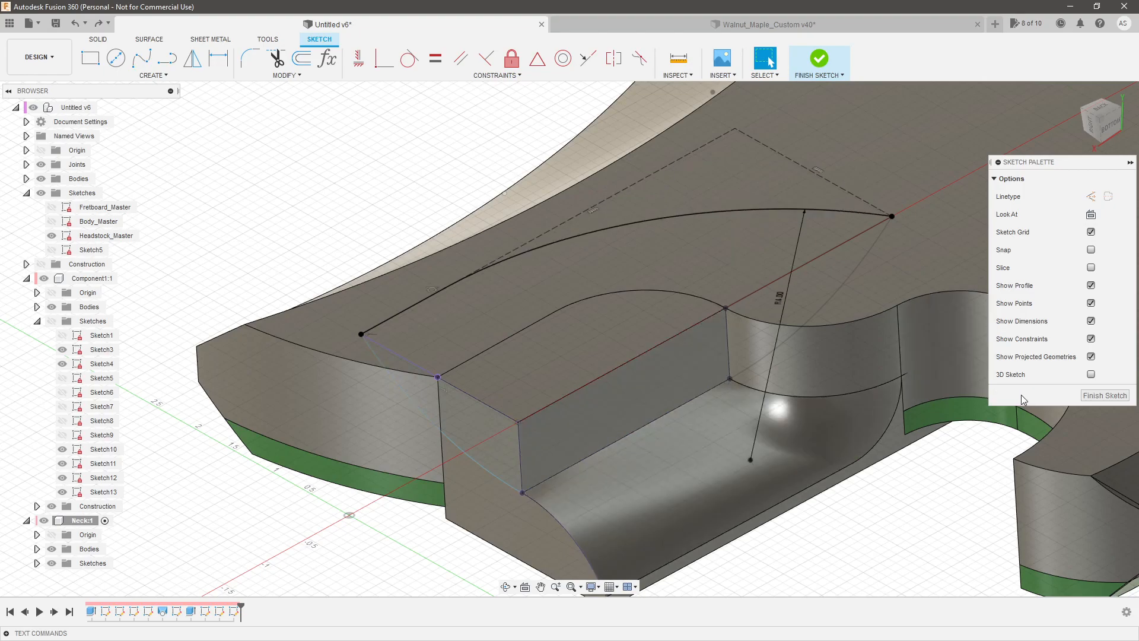
{"action": "left_click", "coordinate": [1085, 398]}
Open the neck end-face profile sketch for editing and delete its arc and the dimensioned 1.00 in line.
{"action": "scroll", "coordinate": [849, 411], "scroll_direction": "down", "scroll_amount": 3}
{"action": "scroll", "coordinate": [592, 367], "scroll_direction": "up", "scroll_amount": 4}
{"action": "middle_click_drag", "start_coordinate": [592, 366], "coordinate": [595, 406], "text": "shift"}
{"action": "scroll", "coordinate": [593, 403], "scroll_direction": "down", "scroll_amount": 3}
{"action": "scroll", "coordinate": [504, 535], "scroll_direction": "up", "scroll_amount": 3}
{"action": "double_click", "coordinate": [206, 612]}
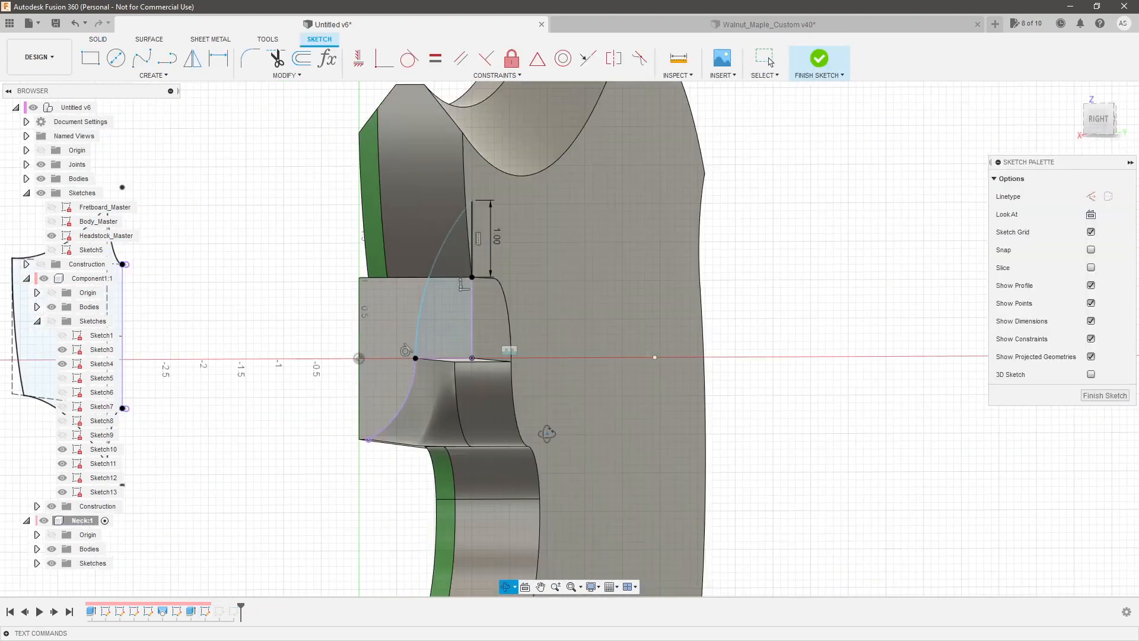
{"action": "mouse_move", "coordinate": [547, 434]}
{"action": "middle_mouse_down", "text": "shift"}
{"action": "mouse_move", "coordinate": [584, 415]}
{"action": "mouse_move", "coordinate": [562, 447]}
{"action": "middle_mouse_up", "text": "shift"}
{"action": "scroll", "coordinate": [561, 447], "scroll_direction": "down", "scroll_amount": 3}
{"action": "scroll", "coordinate": [413, 358], "scroll_direction": "up", "scroll_amount": 6}
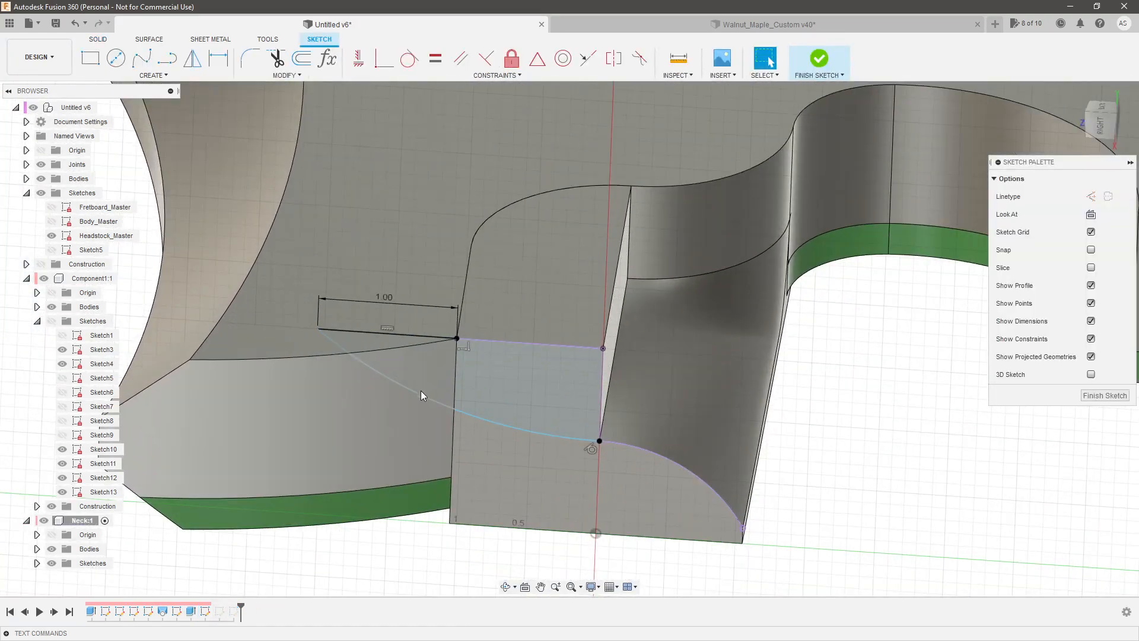
{"action": "scroll", "coordinate": [465, 341], "scroll_direction": "up", "scroll_amount": 3}
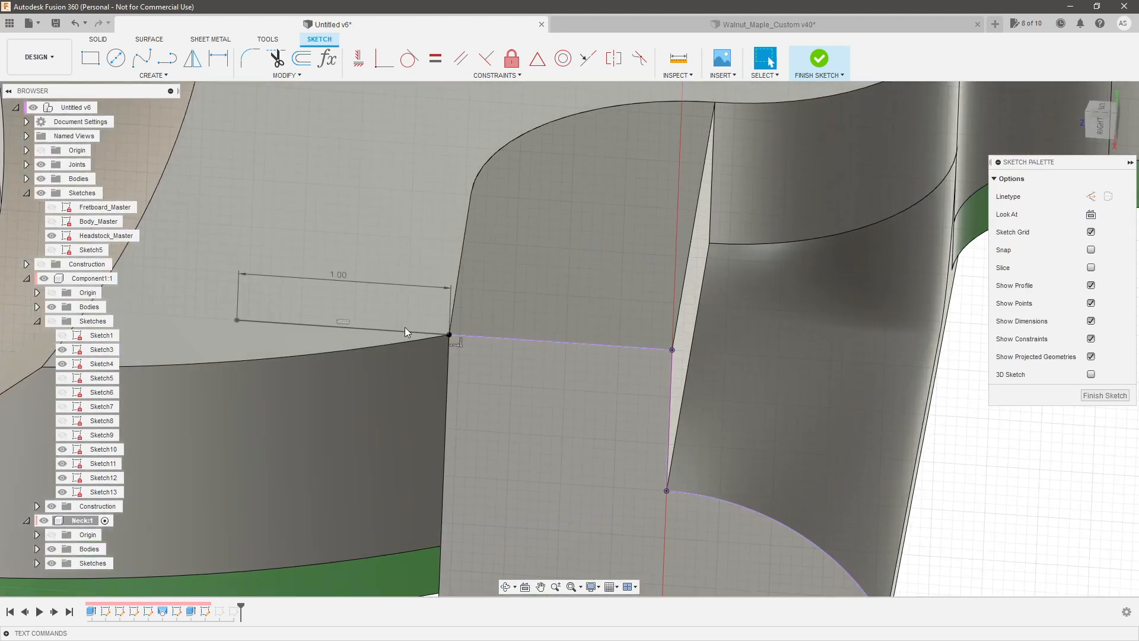
{"action": "key", "text": "Escape"}
{"action": "left_click", "coordinate": [173, 62]}
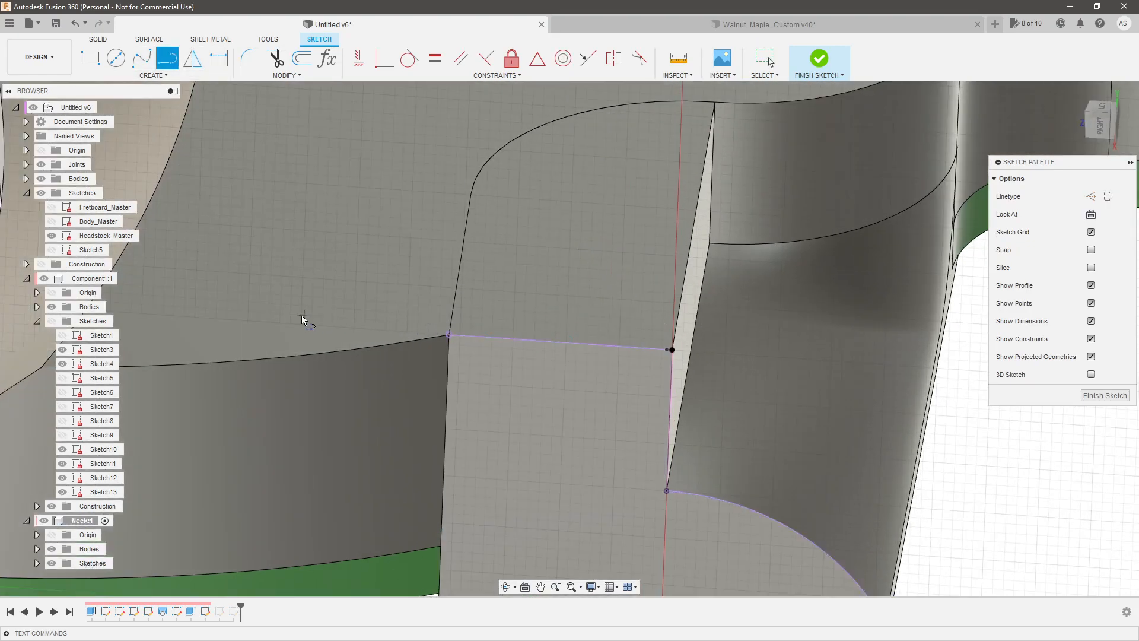
{"action": "left_click", "coordinate": [230, 322]}
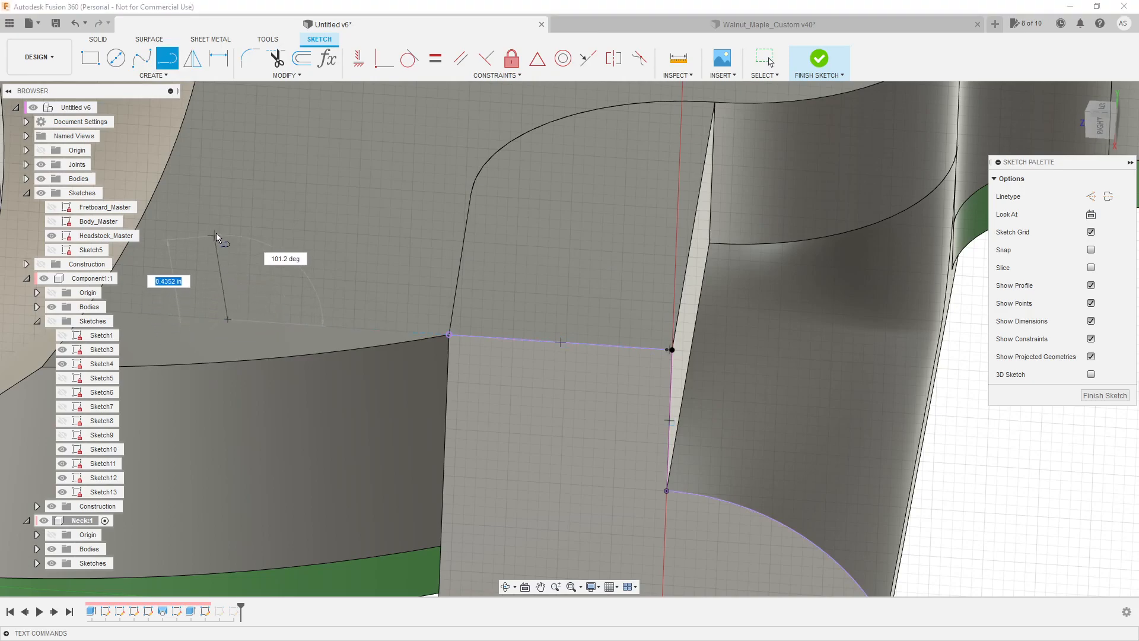
{"action": "key", "text": "Escape"}
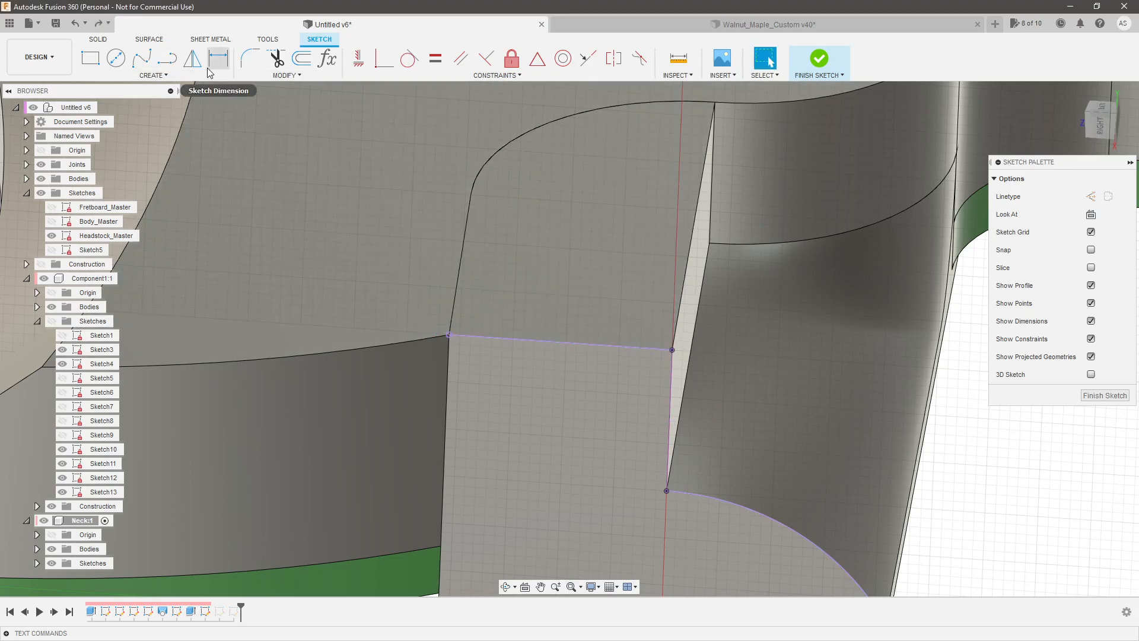
Draw one line from the pocket's inner upper corner across the top edge onto the body, and dimension its overhang at 1 in.
{"action": "key", "text": "l"}
{"action": "left_click", "coordinate": [235, 322]}
{"action": "key", "text": "Escape"}
{"action": "key", "text": "d"}
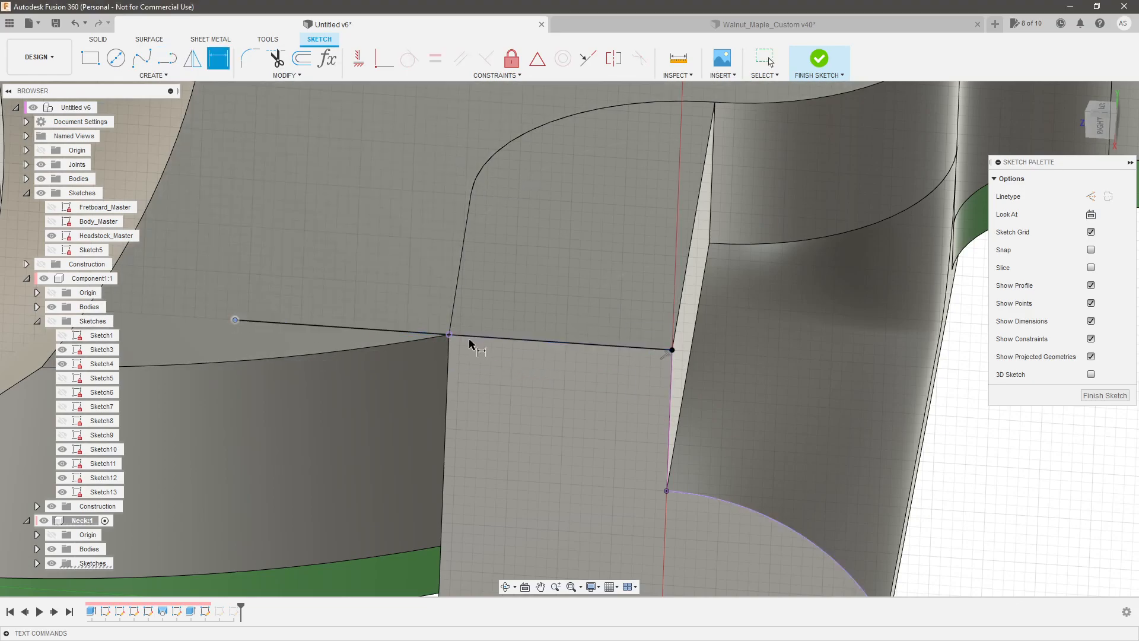
{"action": "left_click", "coordinate": [356, 269]}
{"action": "type", "text": "1.003457"}
{"action": "key", "text": "Return"}
{"action": "key", "text": "Escape"}
Draw a three-point arc from the line's outer end to the lower inner corner where the neck curve begins.
{"action": "left_click", "coordinate": [153, 75]}
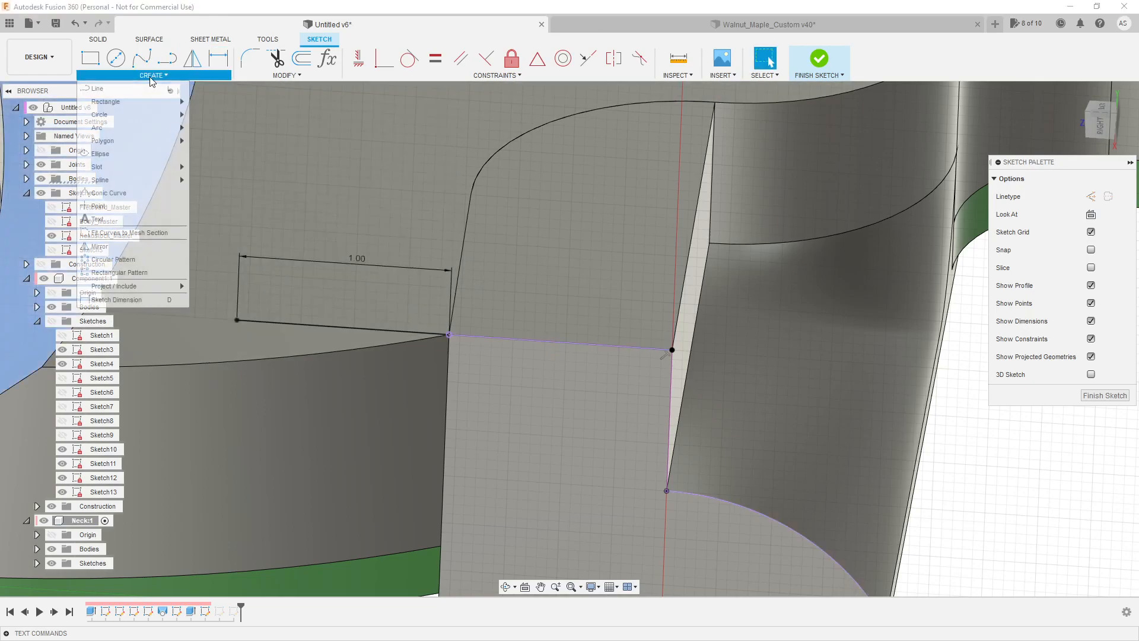
{"action": "mouse_move", "coordinate": [142, 128]}
{"action": "left_click", "coordinate": [219, 127]}
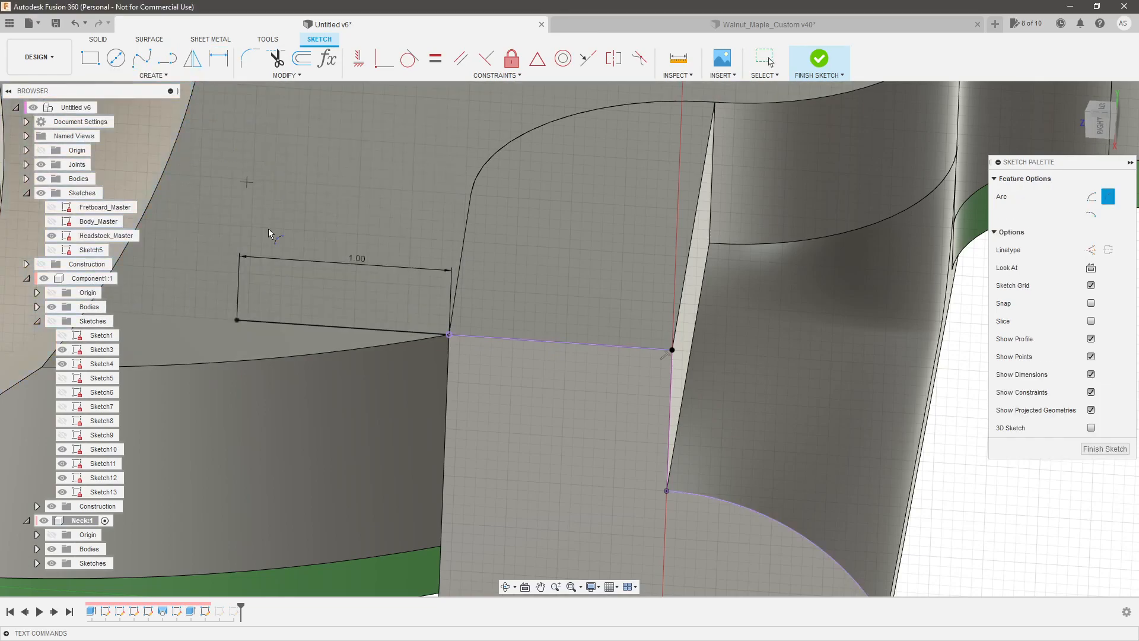
{"action": "left_click", "coordinate": [237, 321]}
{"action": "left_click", "coordinate": [665, 492]}
{"action": "left_click", "coordinate": [617, 491]}
{"action": "scroll", "coordinate": [668, 440], "scroll_direction": "up", "scroll_amount": 3}
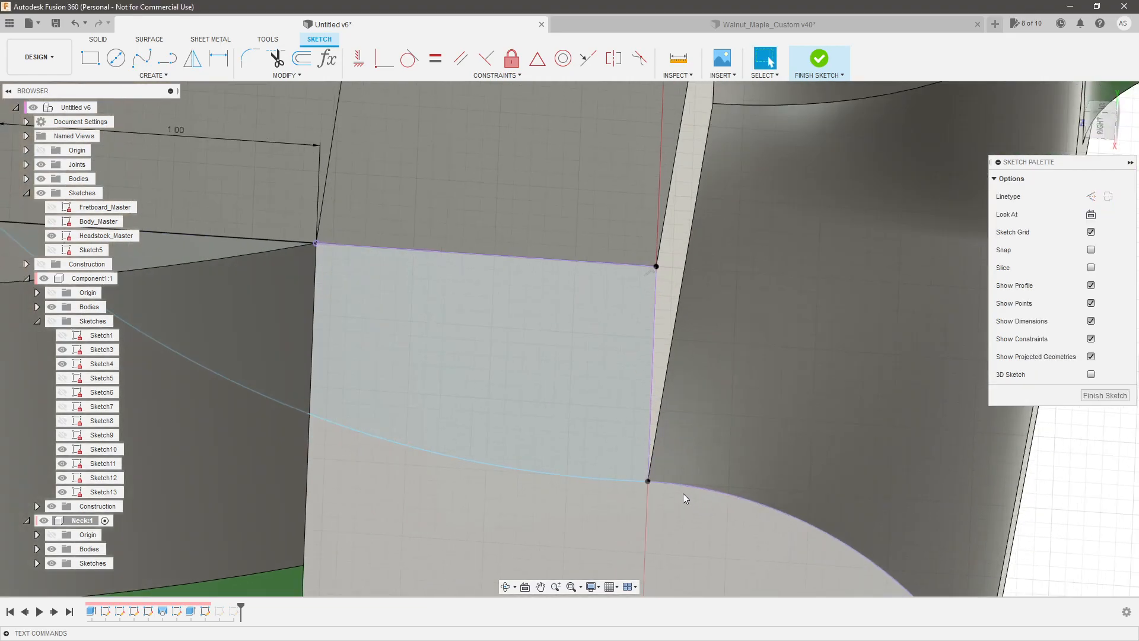
Make the end-face arc tangent to the projected horizontal line at the lower inner corner, and finish the sketch.
{"action": "middle_click_drag", "start_coordinate": [668, 475], "coordinate": [674, 465], "text": "shift"}
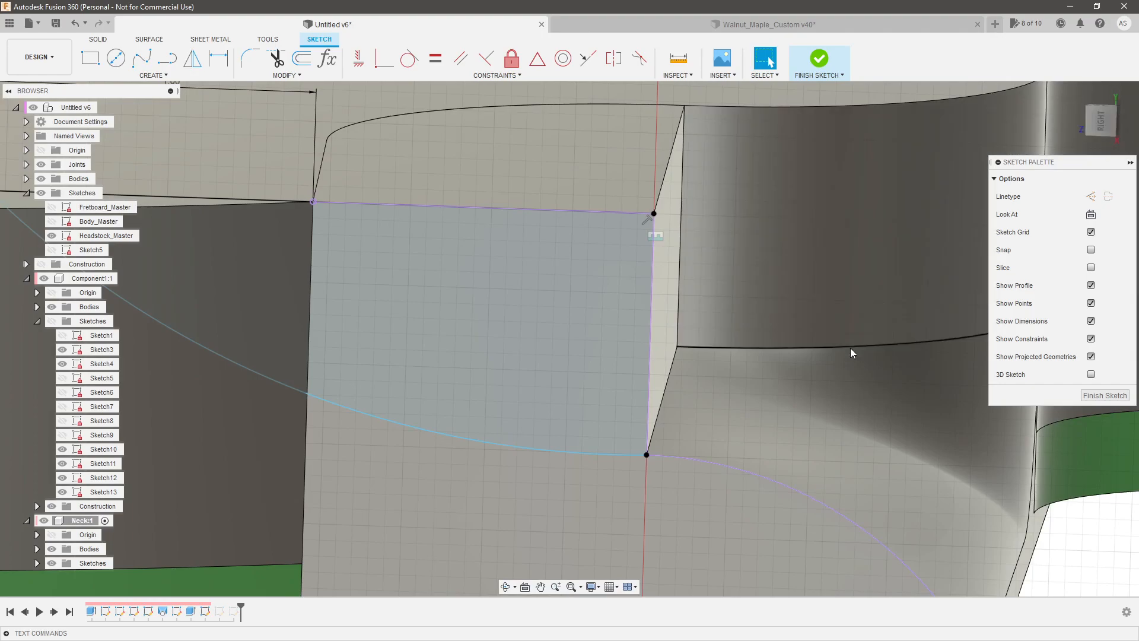
{"action": "scroll", "coordinate": [832, 364], "scroll_direction": "down", "scroll_amount": 3}
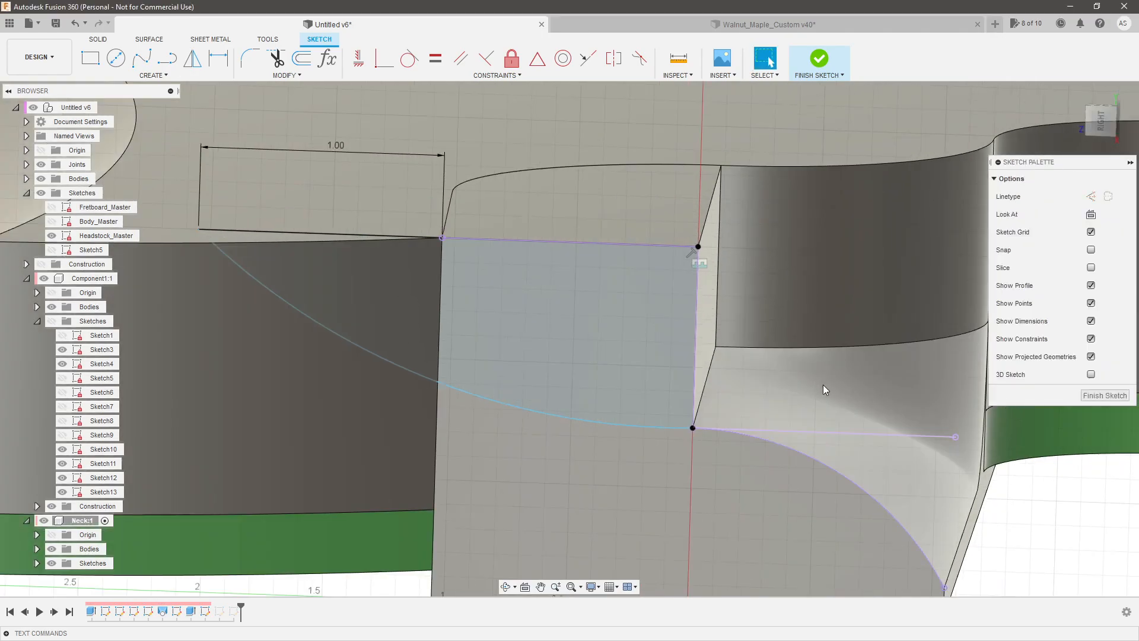
{"action": "left_click", "coordinate": [811, 432]}
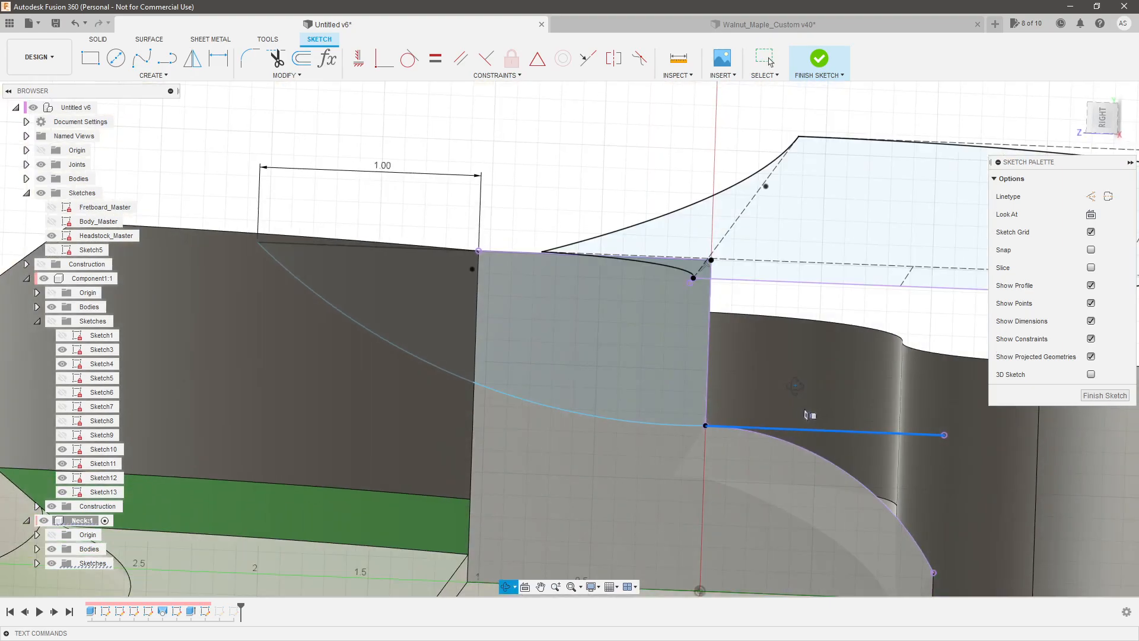
{"action": "left_click", "coordinate": [1108, 126]}
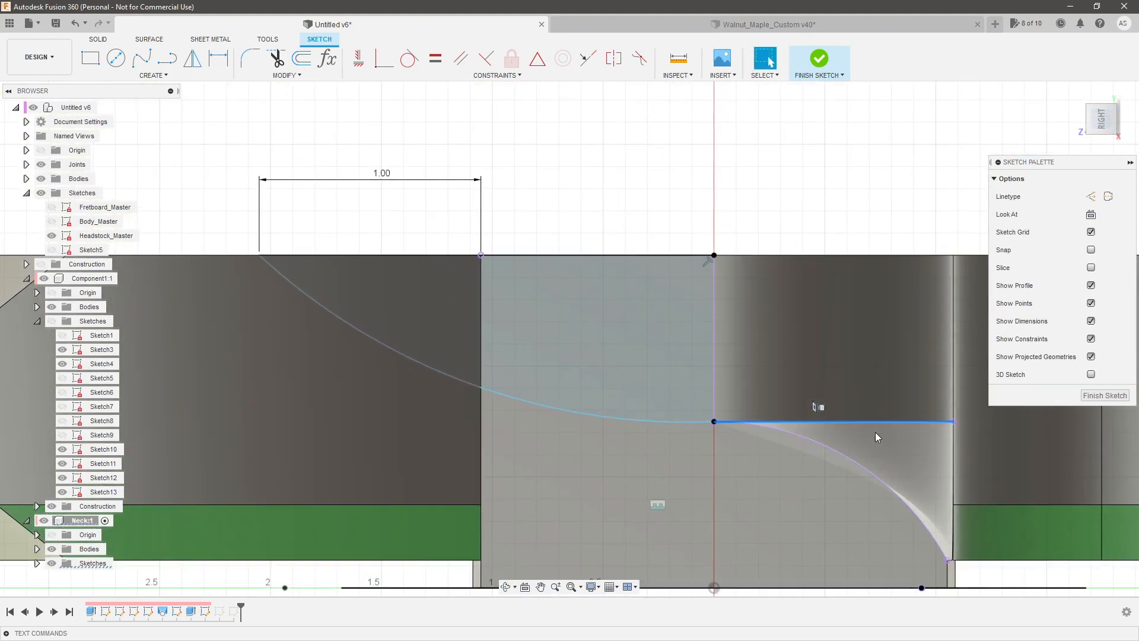
{"action": "middle_click_drag", "start_coordinate": [784, 491], "coordinate": [784, 497], "text": "shift"}
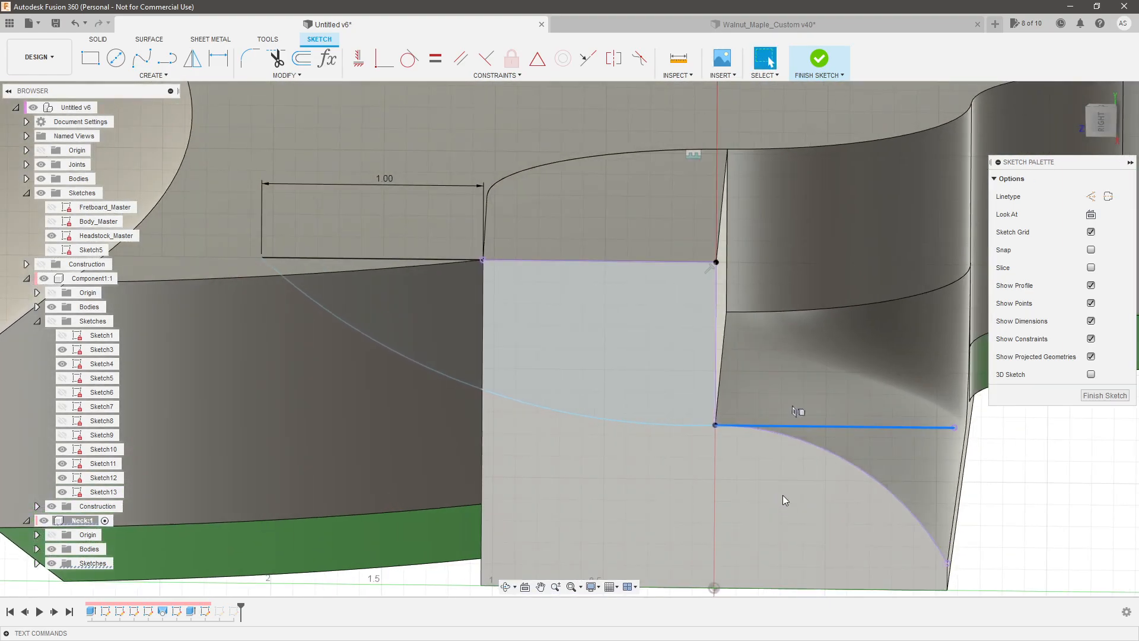
{"action": "left_click", "coordinate": [678, 426], "text": "shift"}
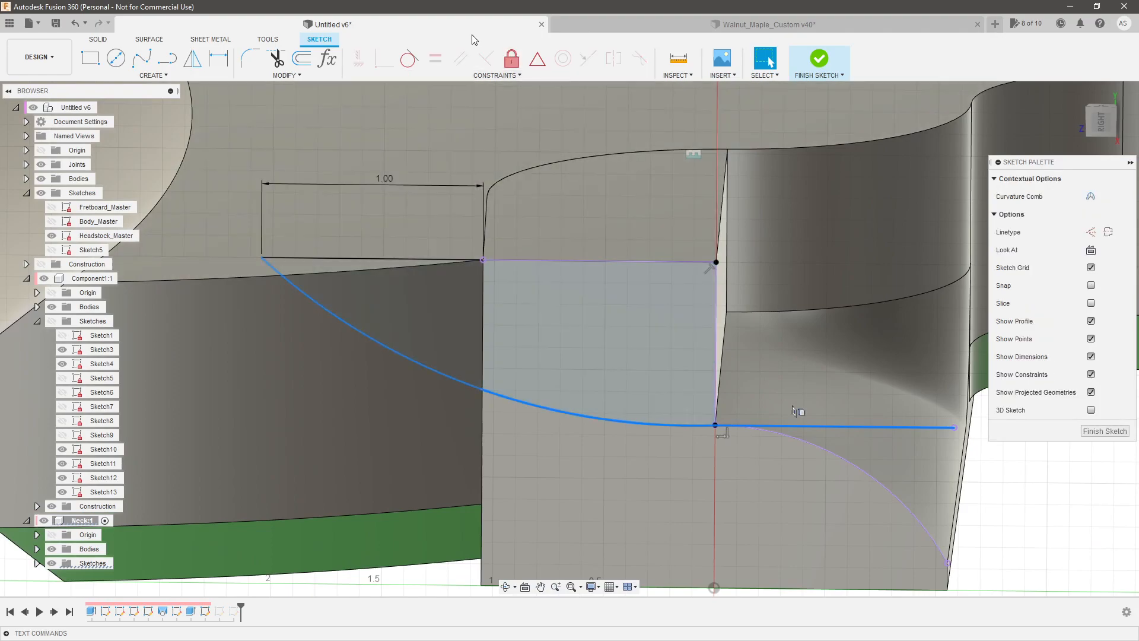
{"action": "left_click", "coordinate": [414, 65]}
{"action": "key", "text": "Escape"}
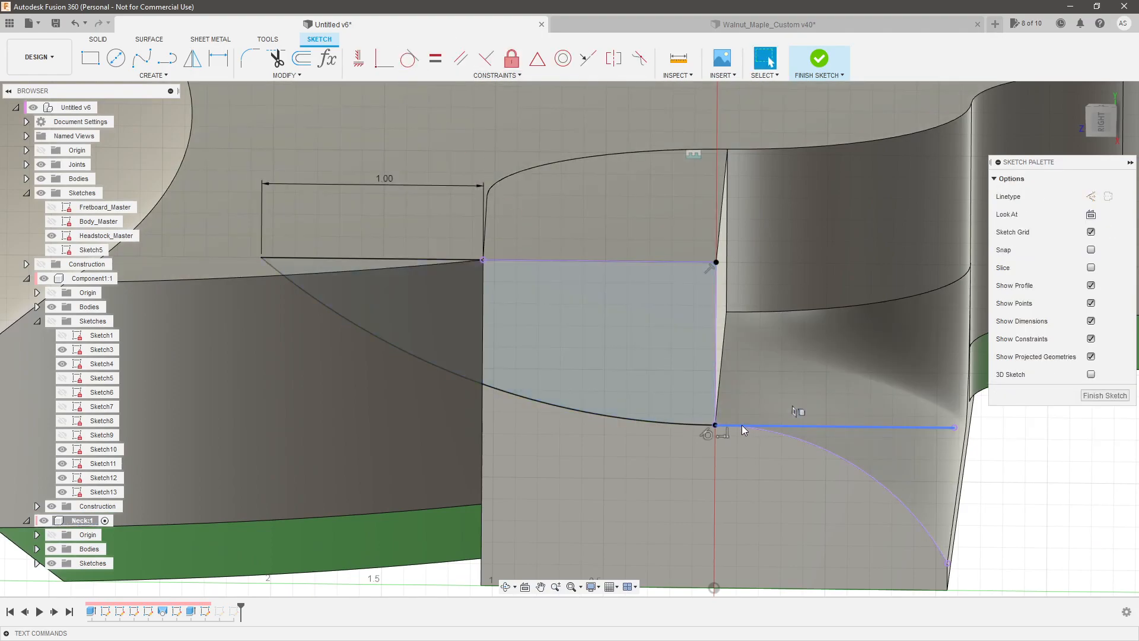
{"action": "scroll", "coordinate": [768, 429], "scroll_direction": "down", "scroll_amount": 1}
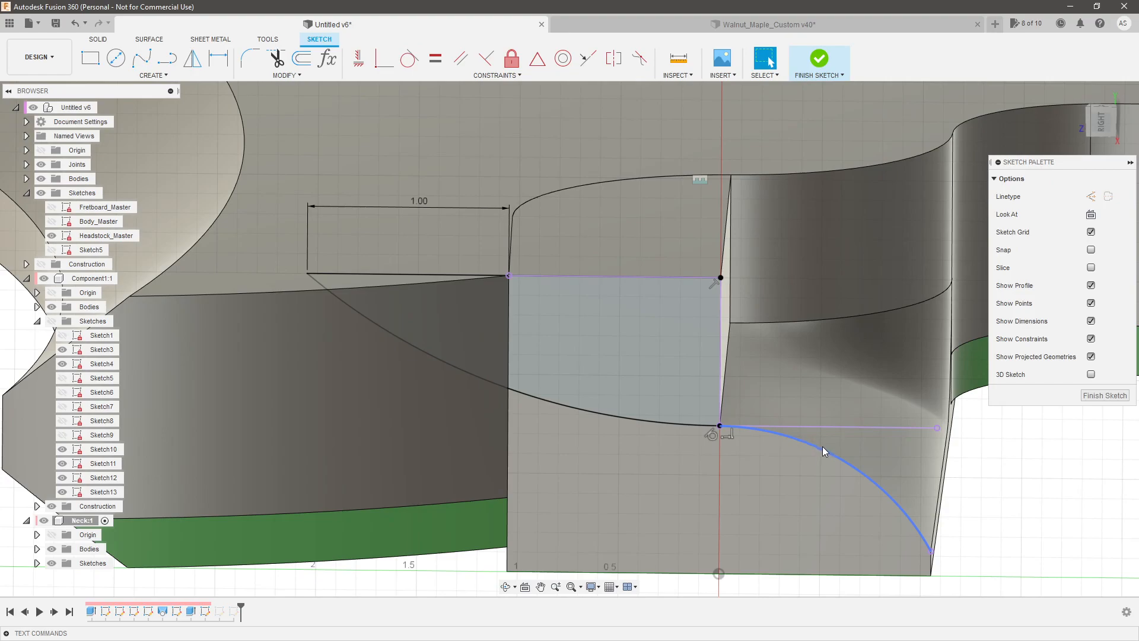
{"action": "left_click", "coordinate": [1097, 396]}
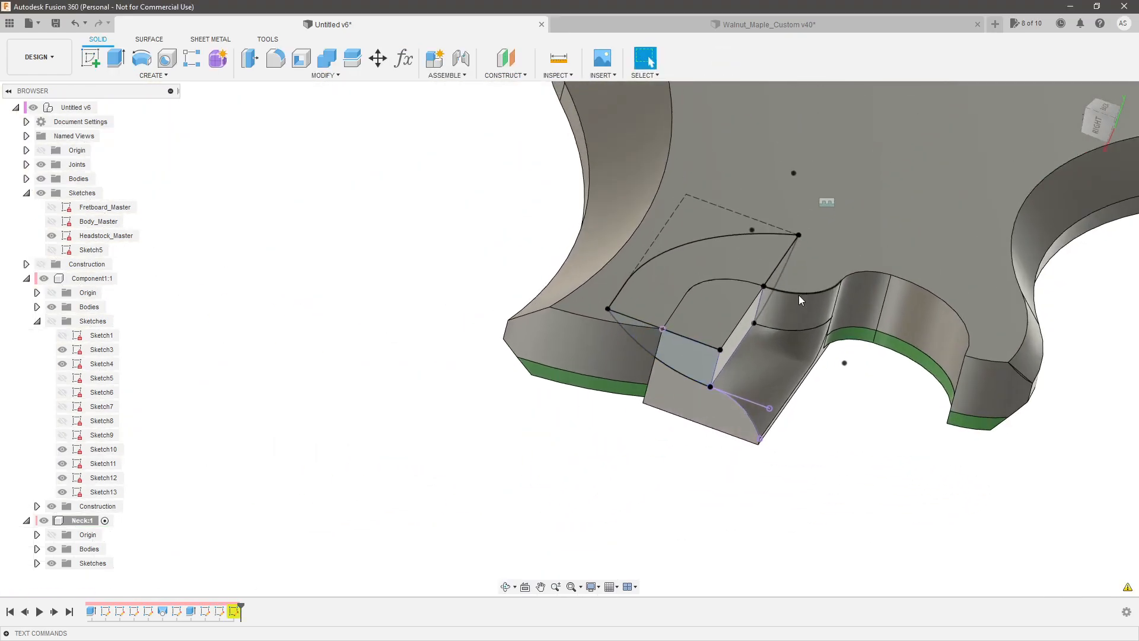
Open the 4 in radius rail sketch for editing and delete its outdated projected line along the neck end.
{"action": "double_click", "coordinate": [235, 611]}
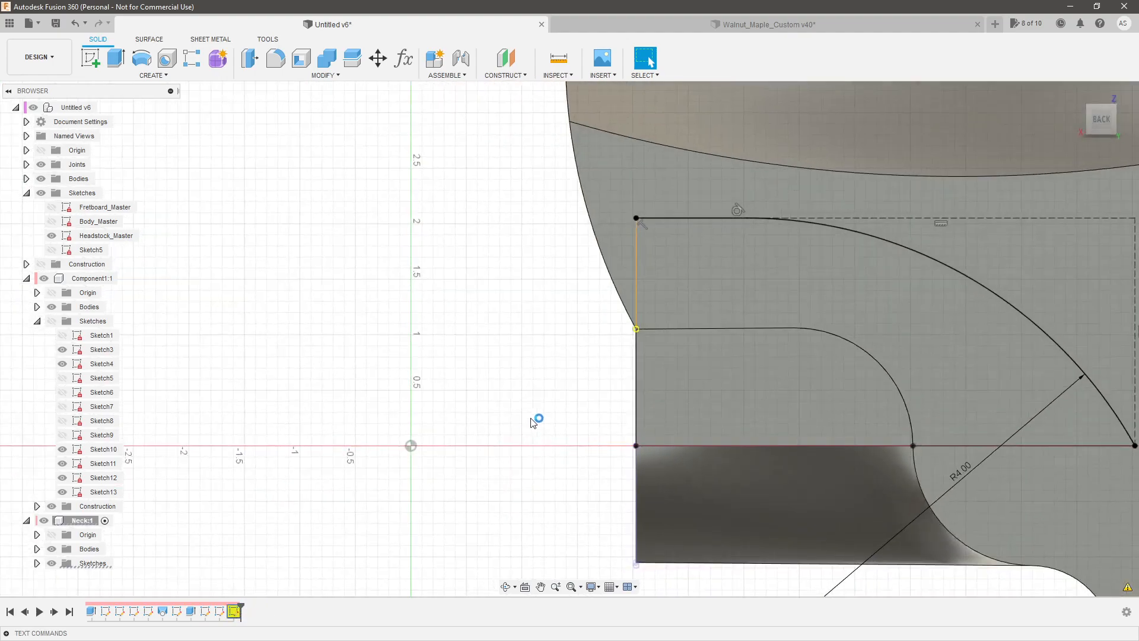
{"action": "middle_click_drag", "start_coordinate": [669, 309], "coordinate": [544, 354], "text": "shift"}
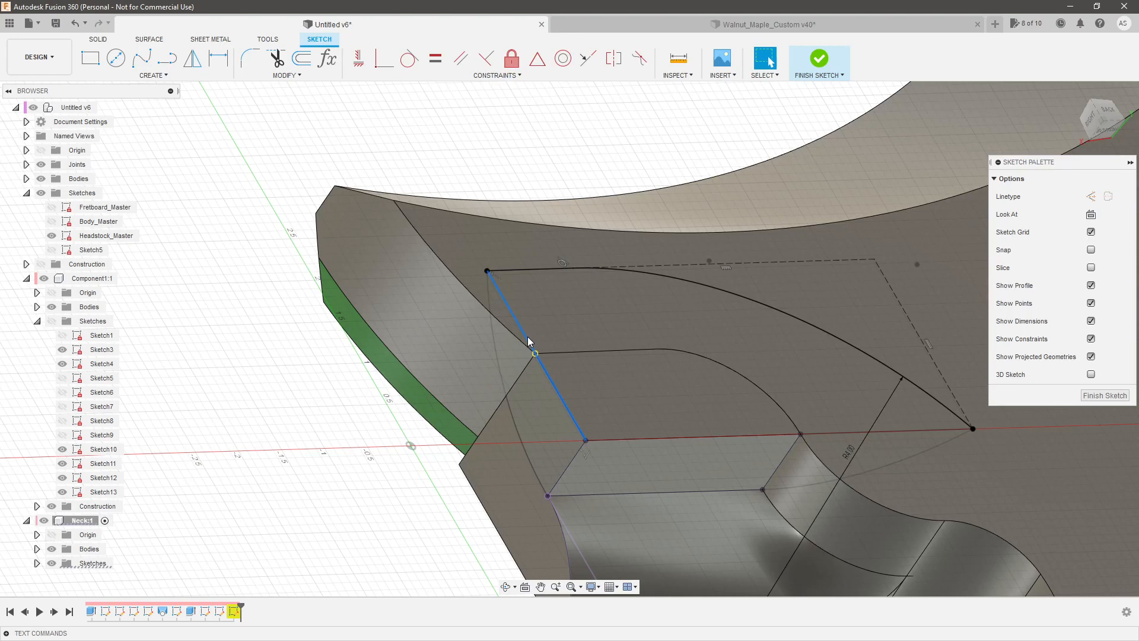
{"action": "scroll", "coordinate": [521, 336], "scroll_direction": "up", "scroll_amount": 3}
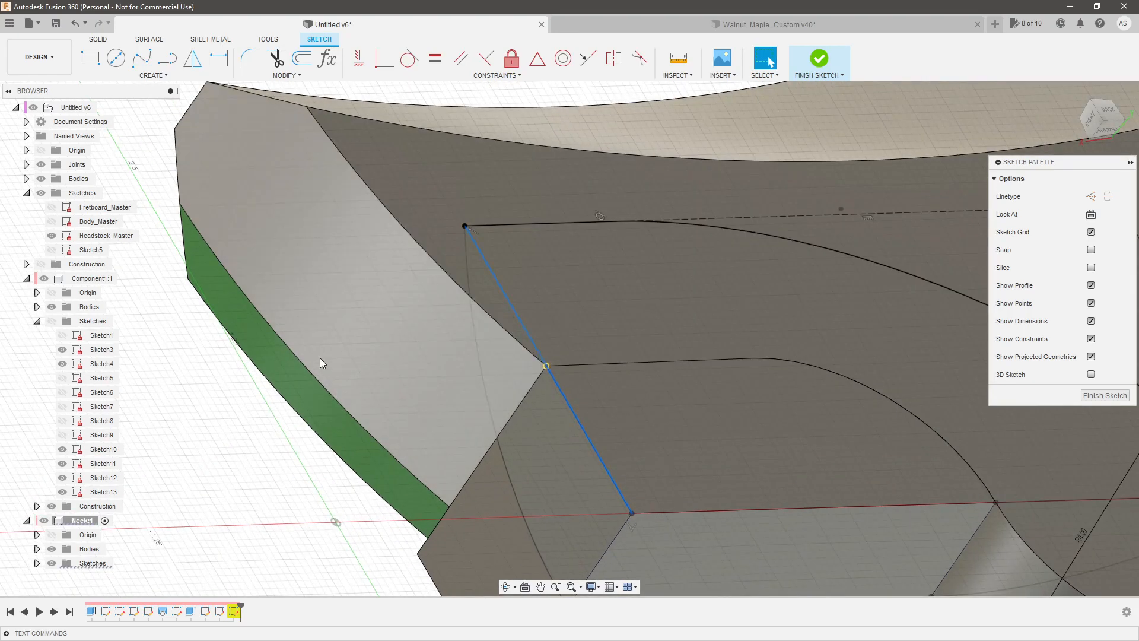
{"action": "left_click", "coordinate": [37, 563]}
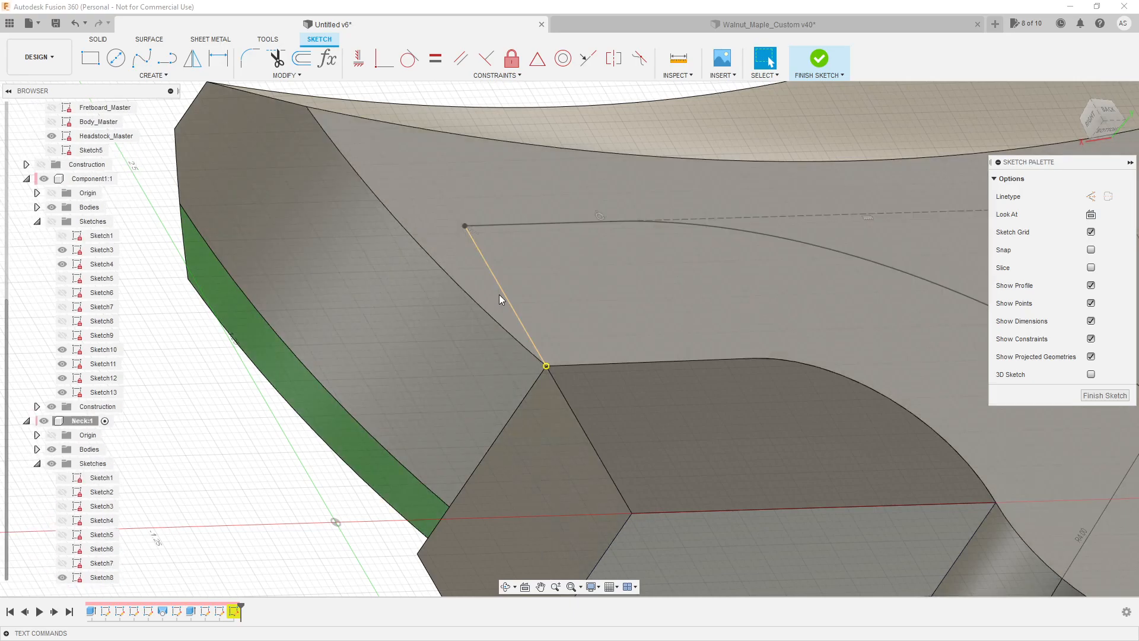
{"action": "left_click", "coordinate": [503, 293]}
{"action": "key", "text": "Delete"}
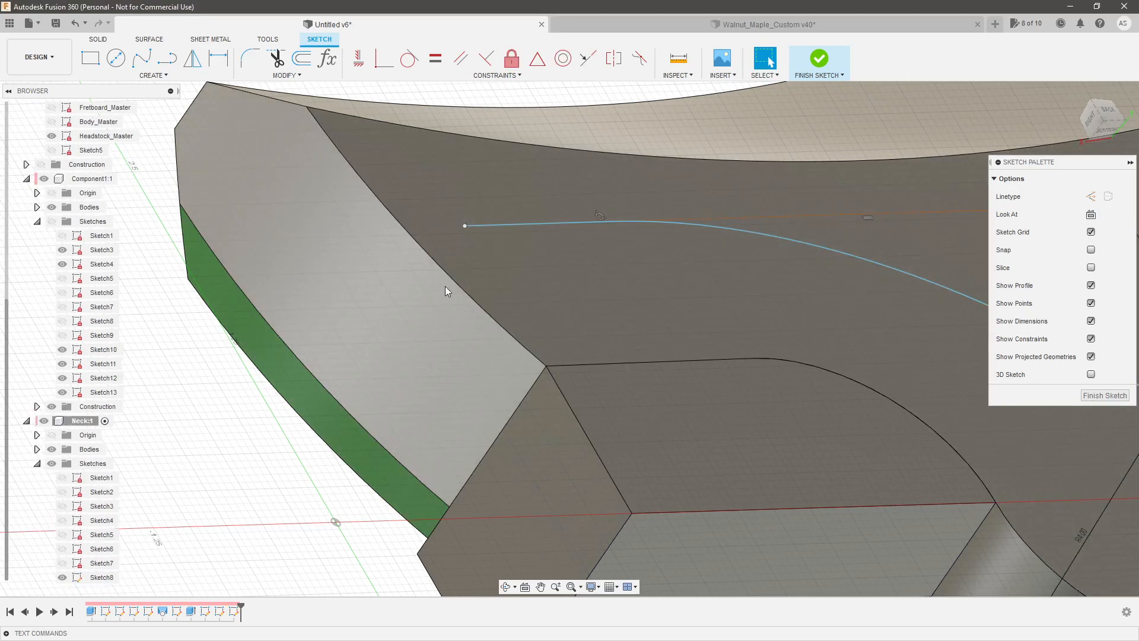
Show the profile sketches, project the end-face profile's top line into the rail sketch, and make the rail's end point coincident with it.
{"action": "key", "text": "ctrl+z"}
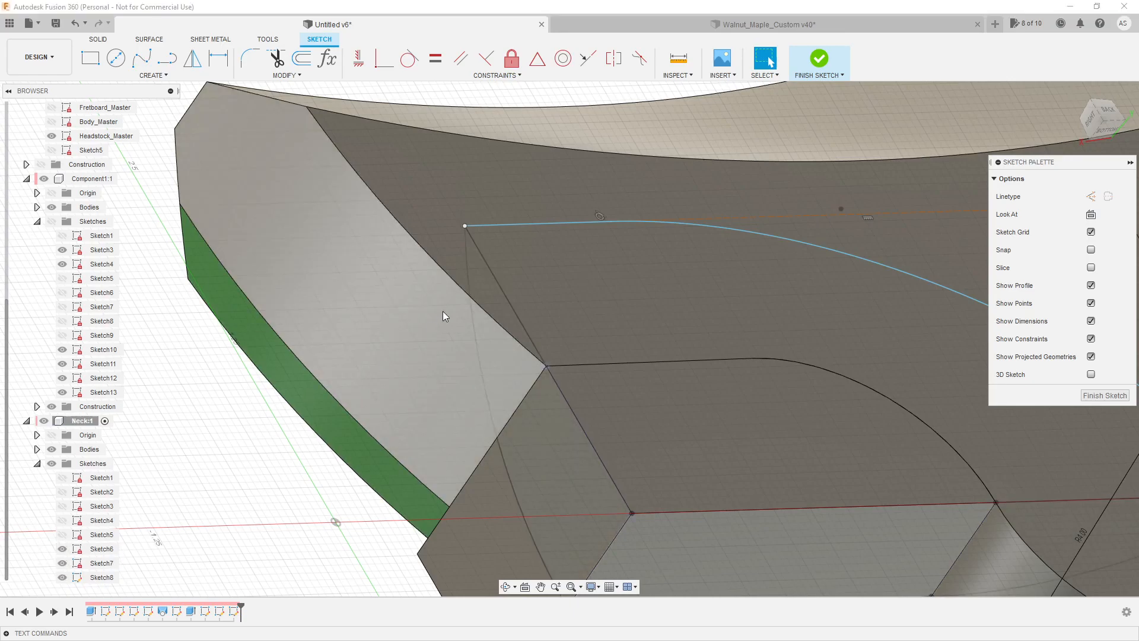
{"action": "key", "text": "p"}
{"action": "key", "text": "Return"}
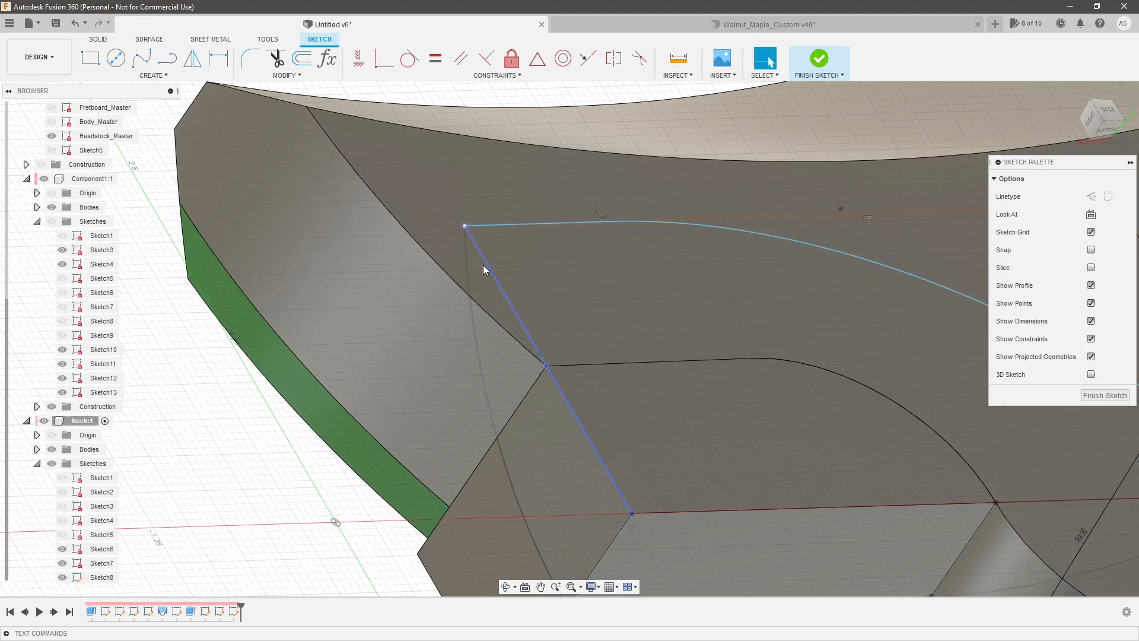
{"action": "left_click_drag", "start_coordinate": [465, 226], "coordinate": [517, 219]}
{"action": "left_click", "coordinate": [465, 226], "text": "shift"}
{"action": "left_click", "coordinate": [381, 63]}
{"action": "scroll", "coordinate": [416, 249], "scroll_direction": "down", "scroll_amount": 3}
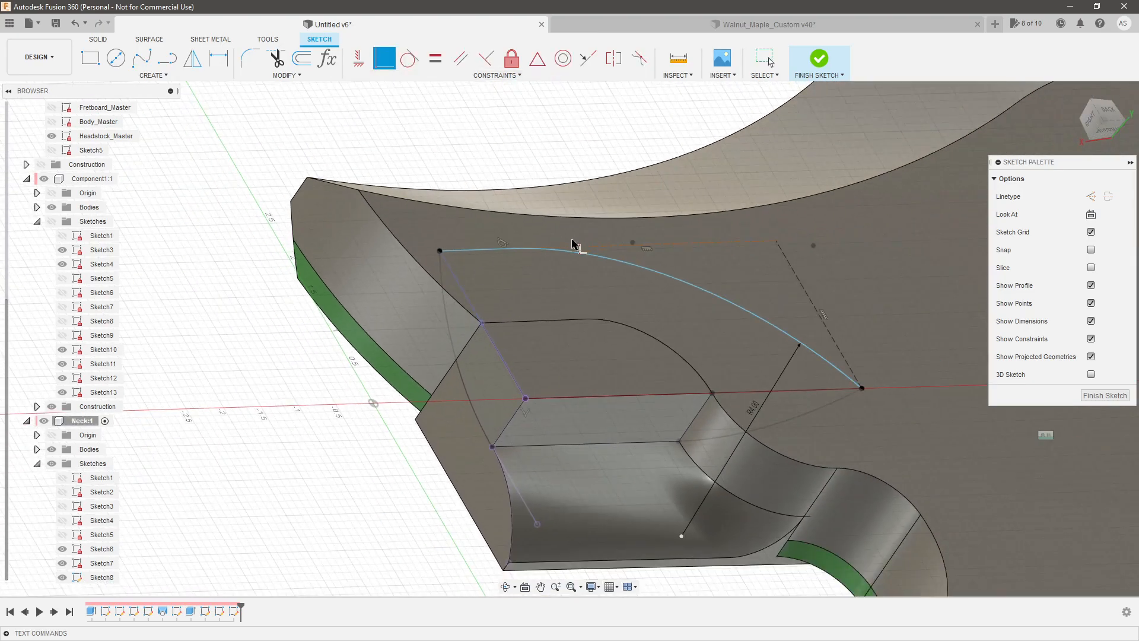
{"action": "scroll", "coordinate": [575, 242], "scroll_direction": "up", "scroll_amount": 2}
{"action": "key", "text": "Escape"}
Constrain the rail's short straight end segment to horizontal and finish the sketch.
{"action": "left_click_drag", "start_coordinate": [499, 249], "coordinate": [470, 240]}
{"action": "left_click", "coordinate": [458, 249]}
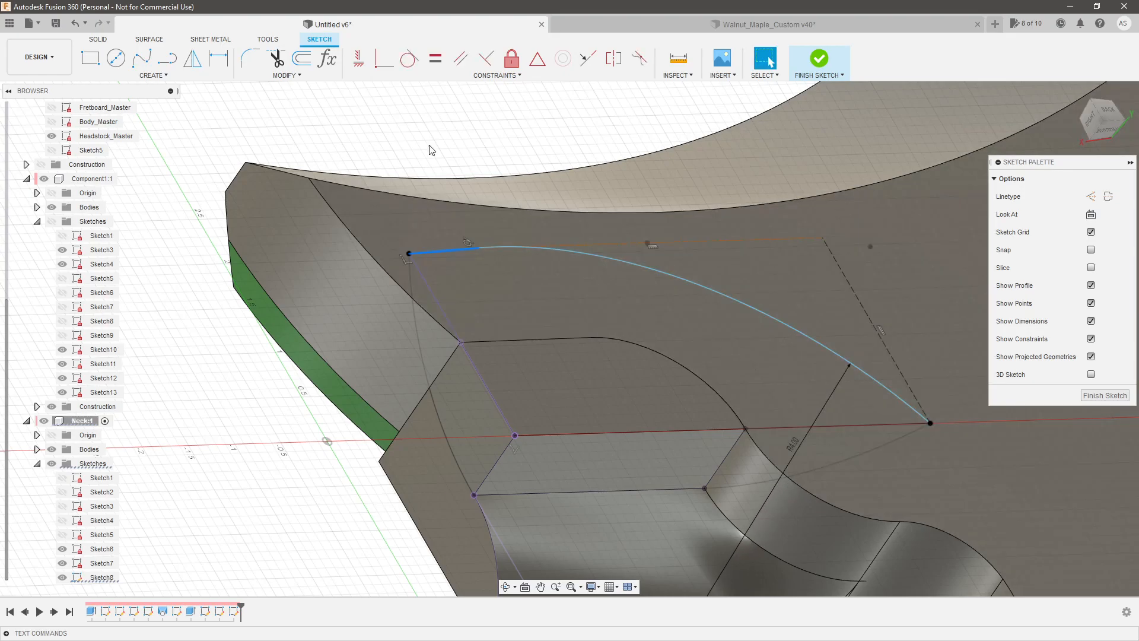
{"action": "left_click", "coordinate": [358, 58]}
{"action": "key", "text": "Escape"}
{"action": "scroll", "coordinate": [519, 354], "scroll_direction": "down", "scroll_amount": 3}
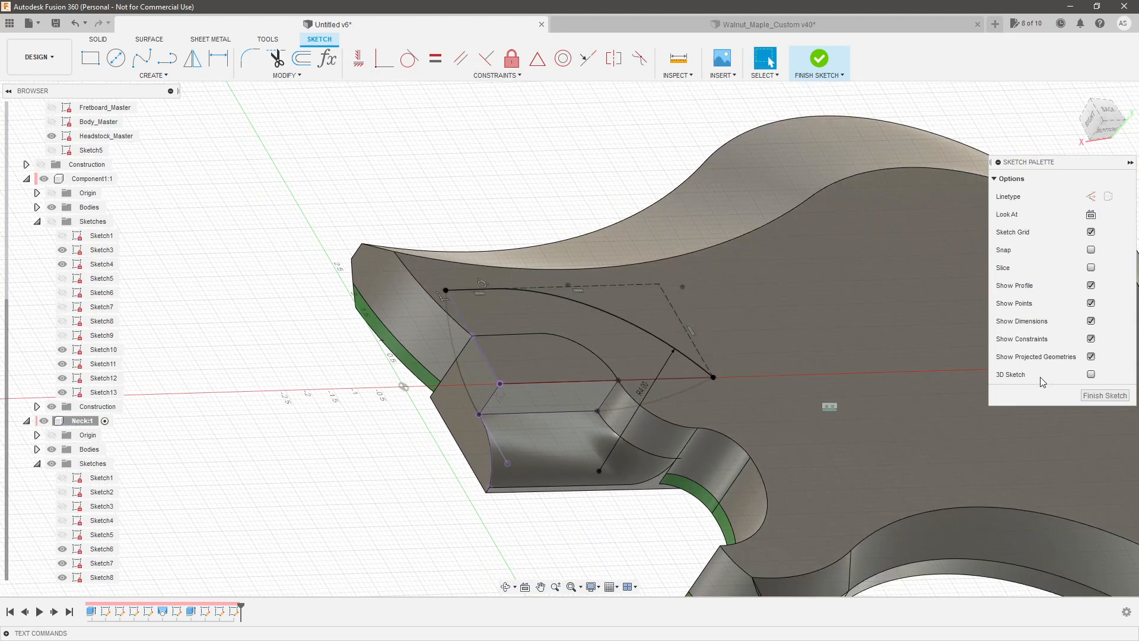
{"action": "left_click", "coordinate": [1092, 396]}
Start a loft from the neck end-face profile to the profile at the pocket's far end, hiding the guitar body to reach it.
{"action": "scroll", "coordinate": [750, 412], "scroll_direction": "up", "scroll_amount": 5}
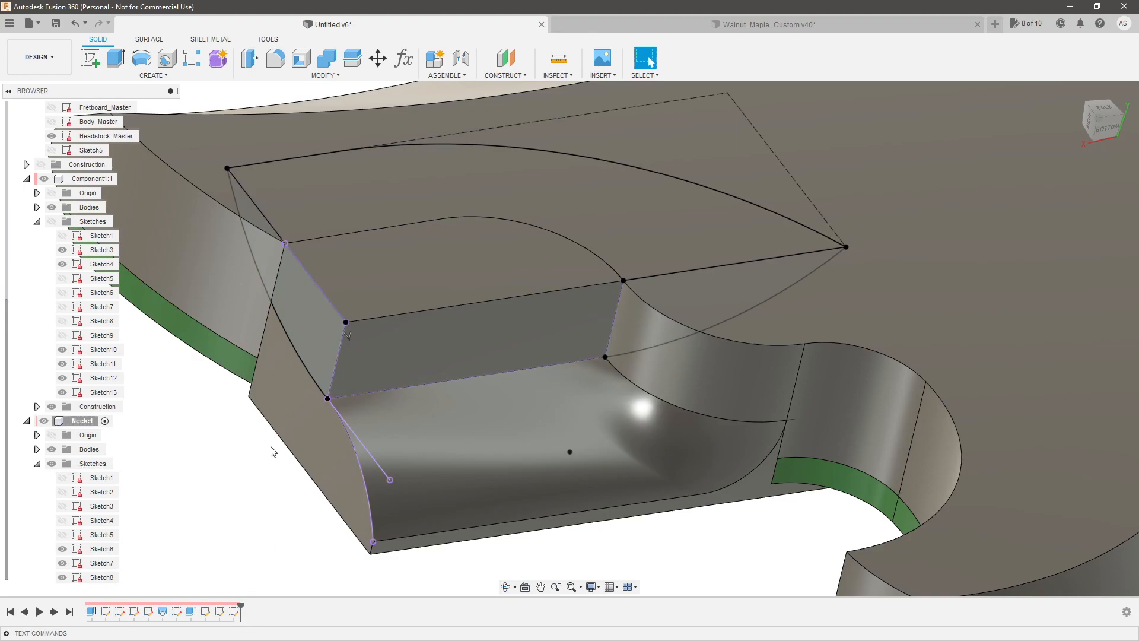
{"action": "left_click", "coordinate": [292, 286]}
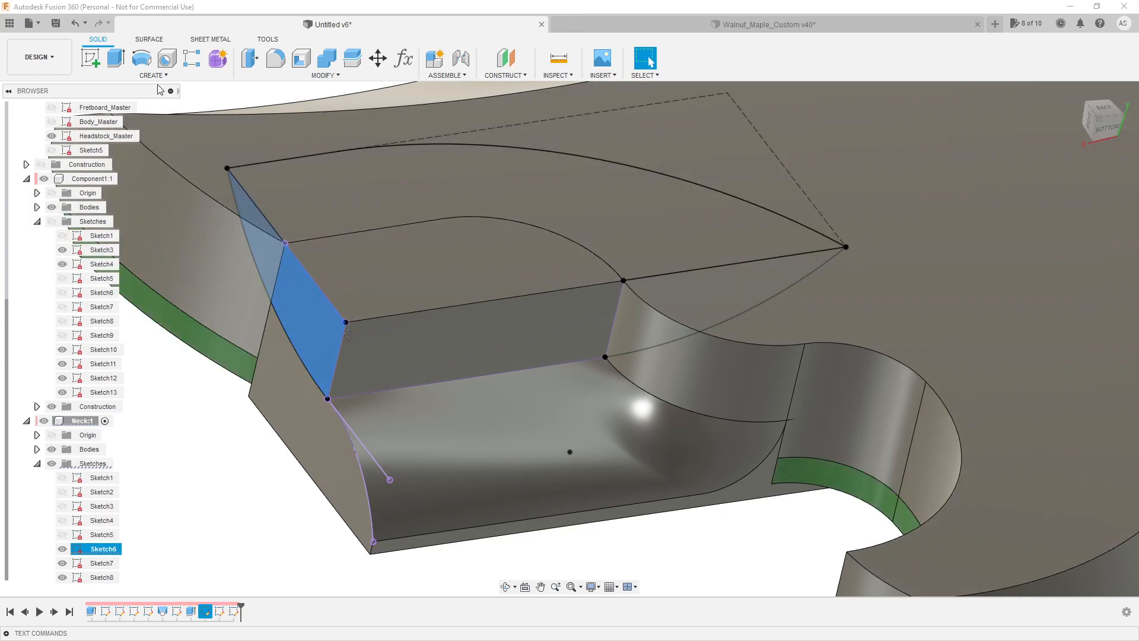
{"action": "left_click", "coordinate": [153, 76]}
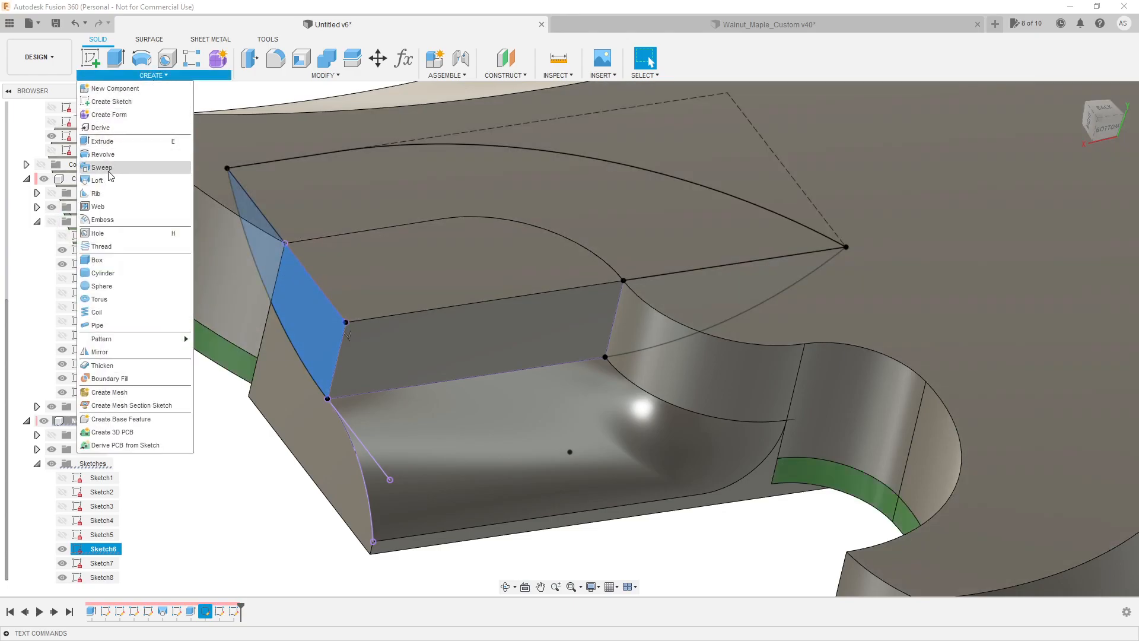
{"action": "left_click", "coordinate": [97, 180]}
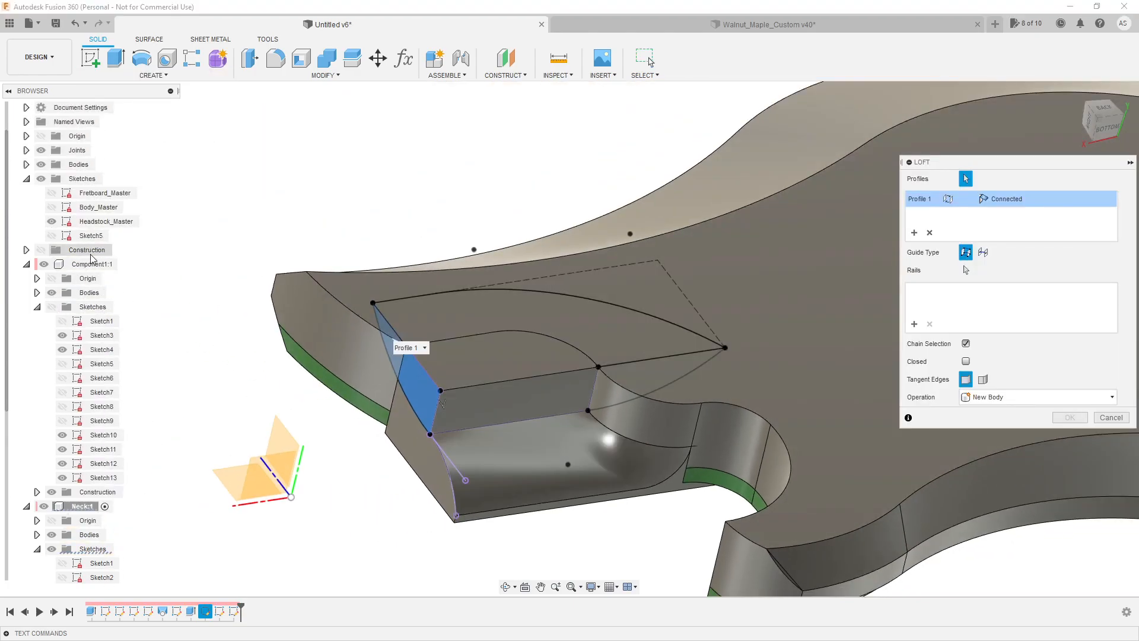
{"action": "left_click", "coordinate": [41, 165]}
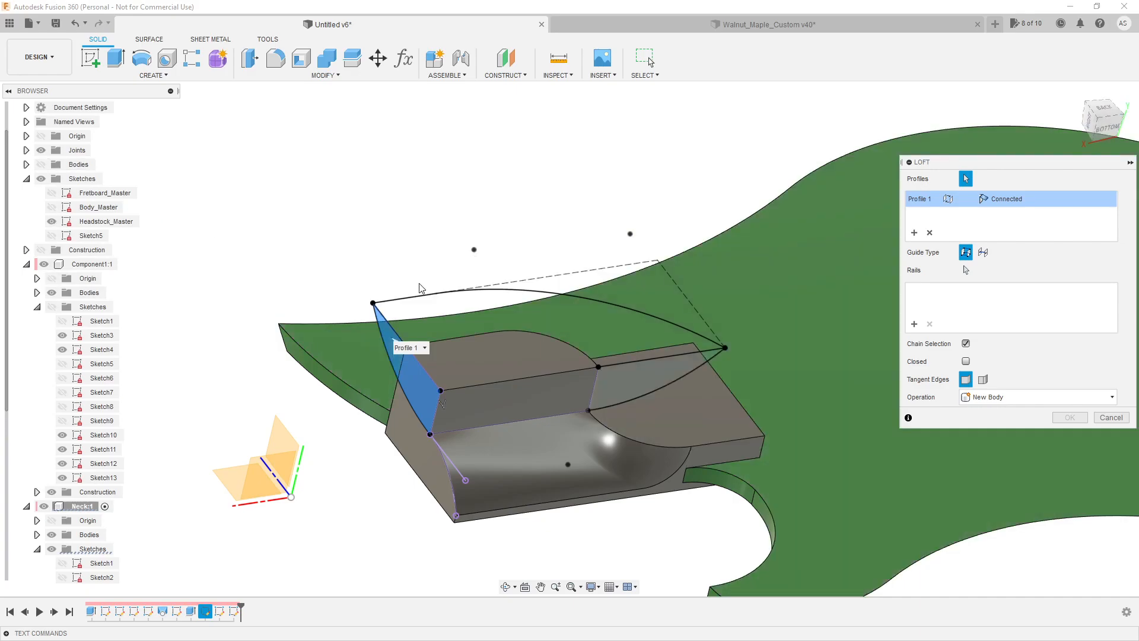
{"action": "left_click", "coordinate": [608, 392]}
{"action": "middle_click_drag", "start_coordinate": [608, 391], "coordinate": [404, 320], "text": "shift"}
{"action": "scroll", "coordinate": [466, 318], "scroll_direction": "down", "scroll_amount": 2}
{"action": "scroll", "coordinate": [474, 306], "scroll_direction": "up", "scroll_amount": 2}
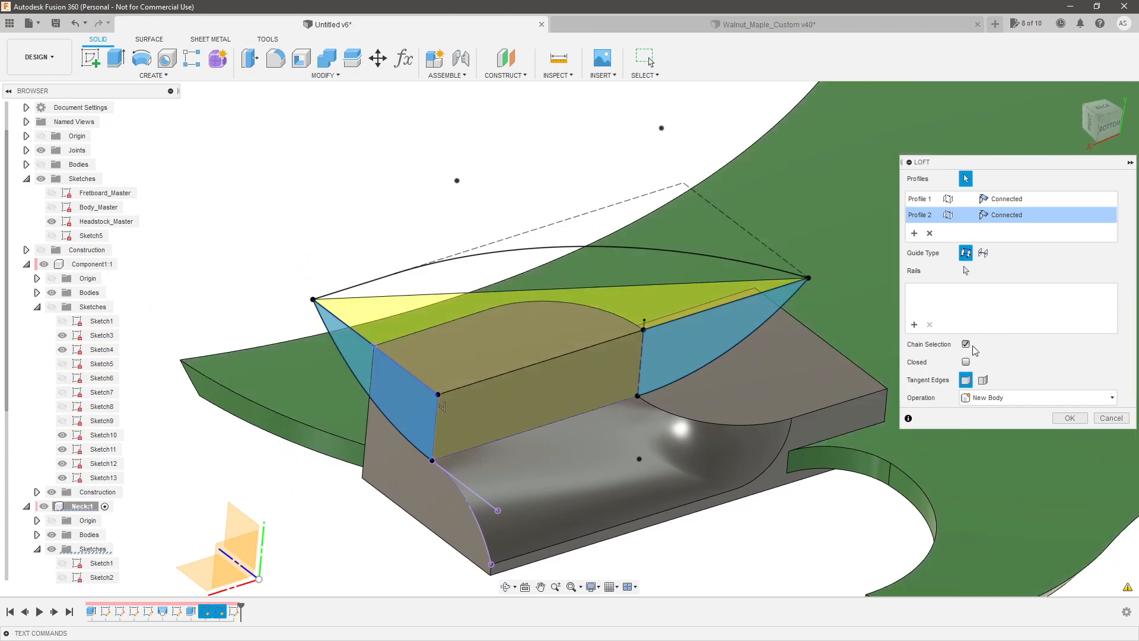
Turn off chain selection and guide the loft with the arc plus straight segment as one rail and the pocket's upper inner edge as another.
{"action": "left_click", "coordinate": [966, 345]}
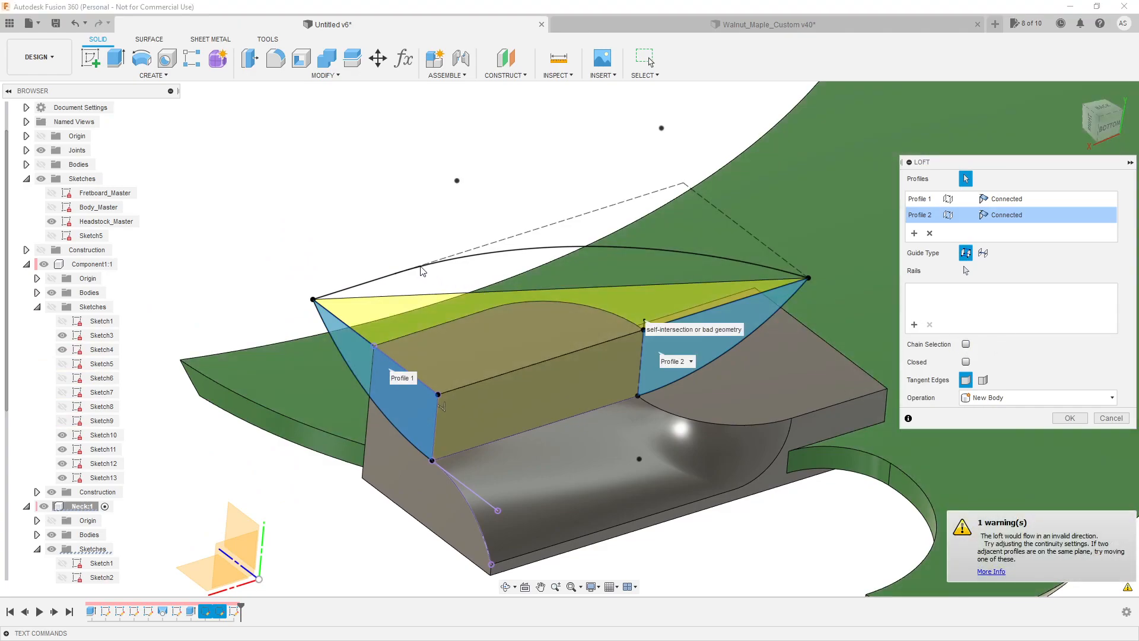
{"action": "left_click", "coordinate": [915, 325]}
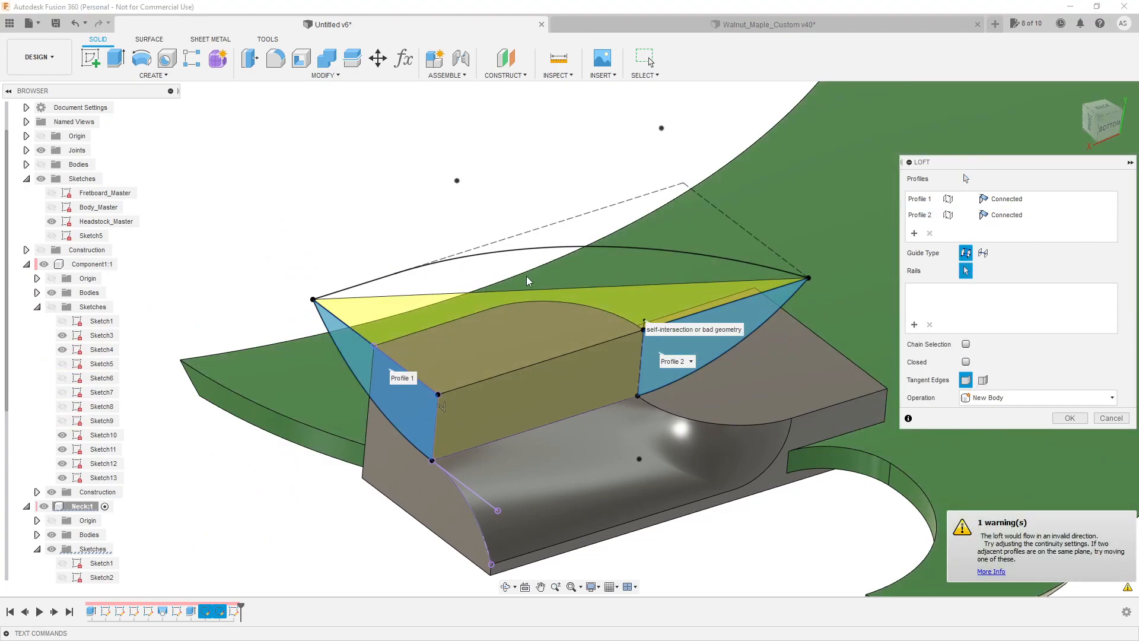
{"action": "left_click", "coordinate": [470, 257]}
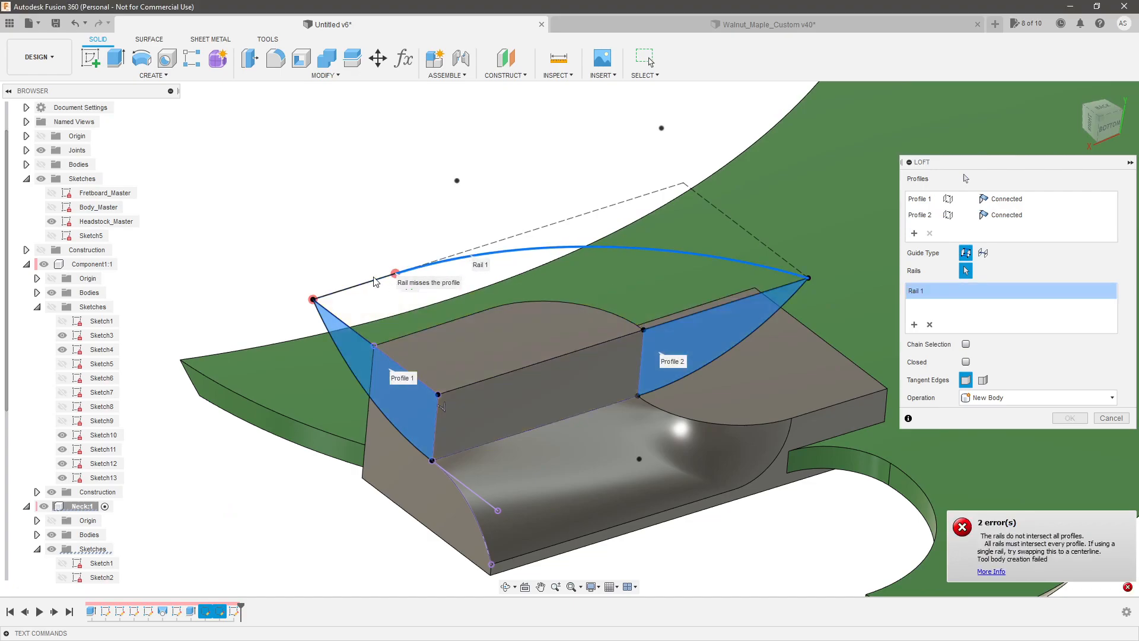
{"action": "left_click", "coordinate": [375, 282]}
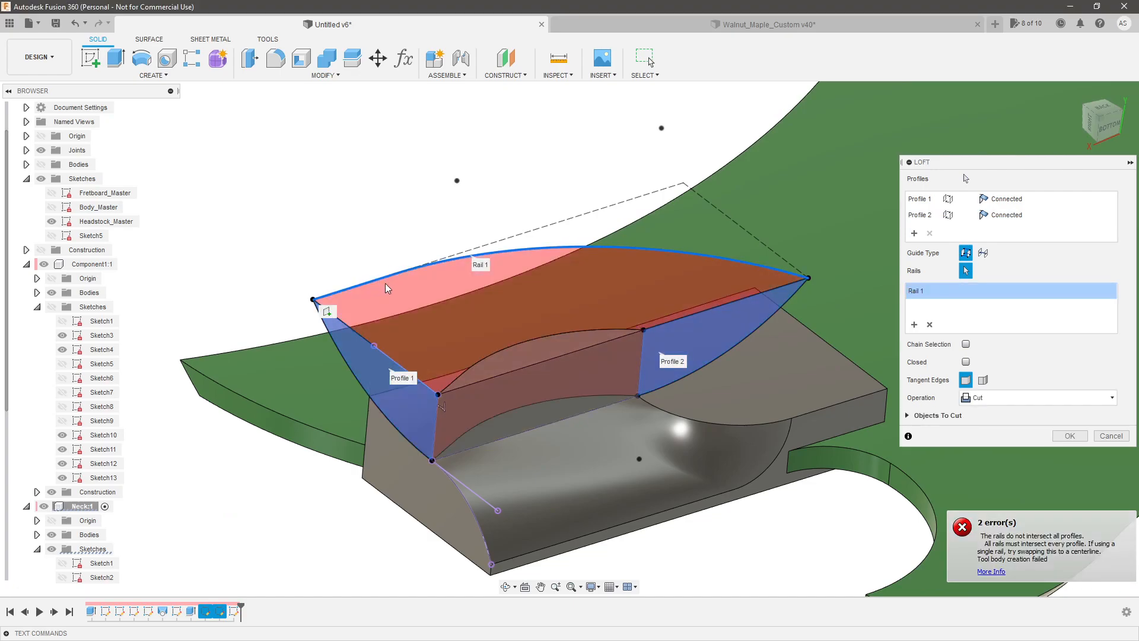
{"action": "left_click", "coordinate": [512, 373]}
Try the pocket's lower inner edge as a third loft rail, and remove it from the selection again.
{"action": "left_click", "coordinate": [518, 435]}
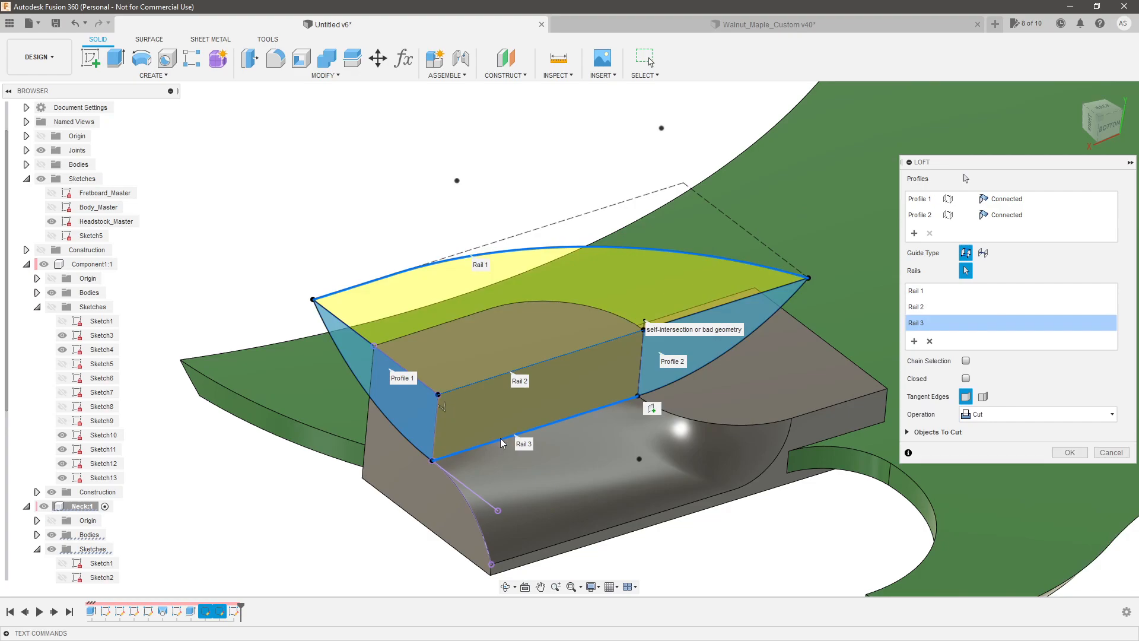
{"action": "left_click", "coordinate": [501, 442]}
{"action": "scroll", "coordinate": [499, 436], "scroll_direction": "up", "scroll_amount": 5}
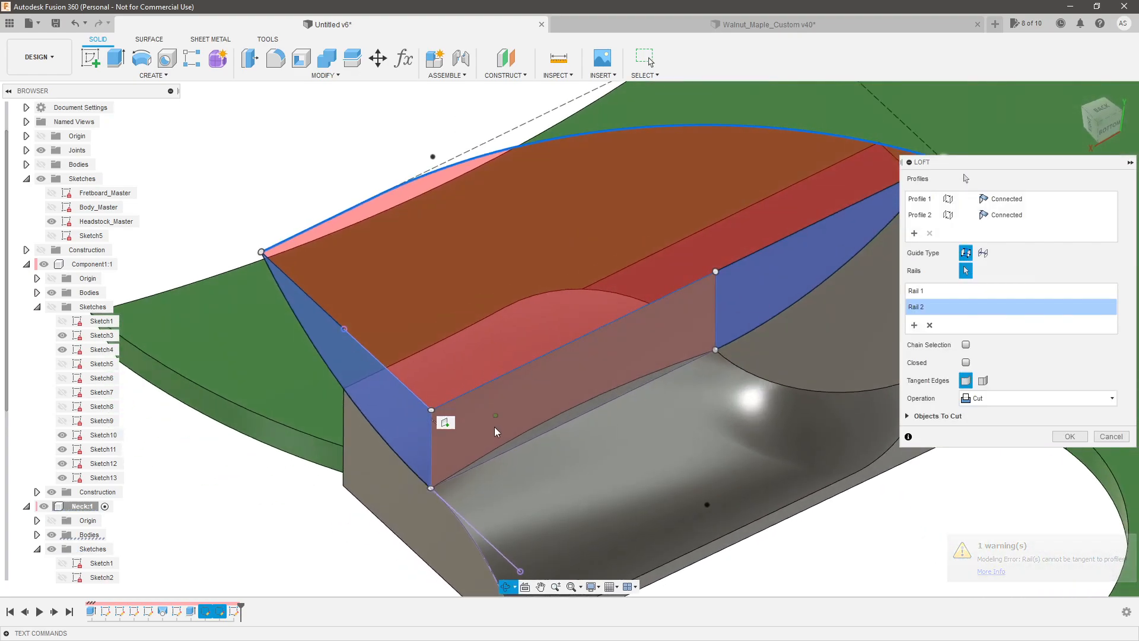
{"action": "scroll", "coordinate": [552, 433], "scroll_direction": "up", "scroll_amount": 2}
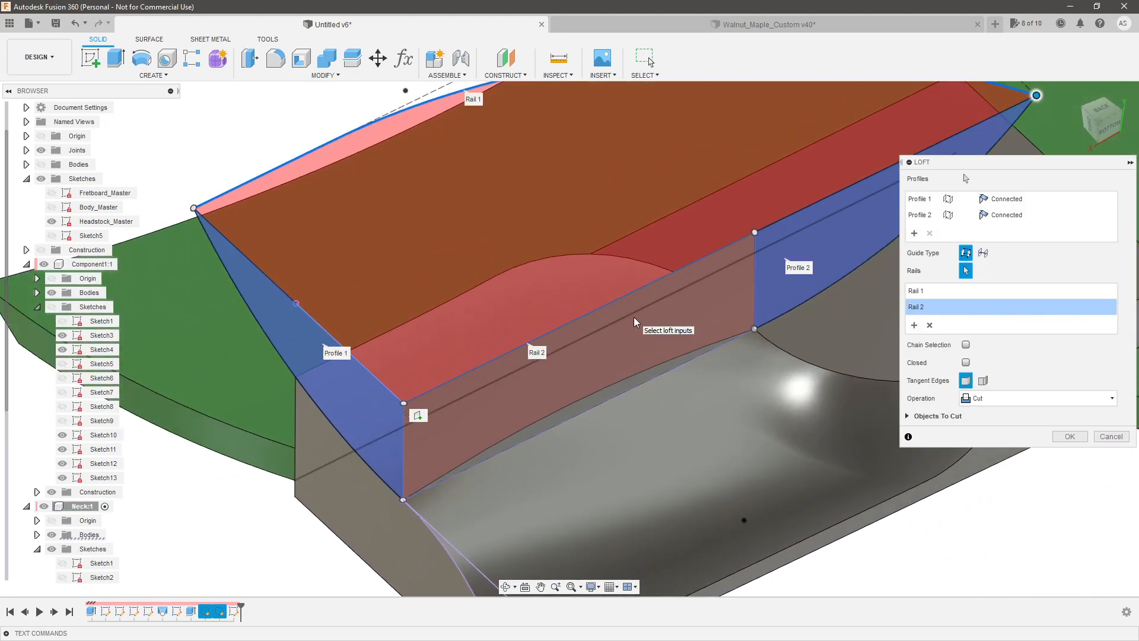
{"action": "left_click", "coordinate": [619, 403]}
{"action": "scroll", "coordinate": [619, 403], "scroll_direction": "down", "scroll_amount": 3}
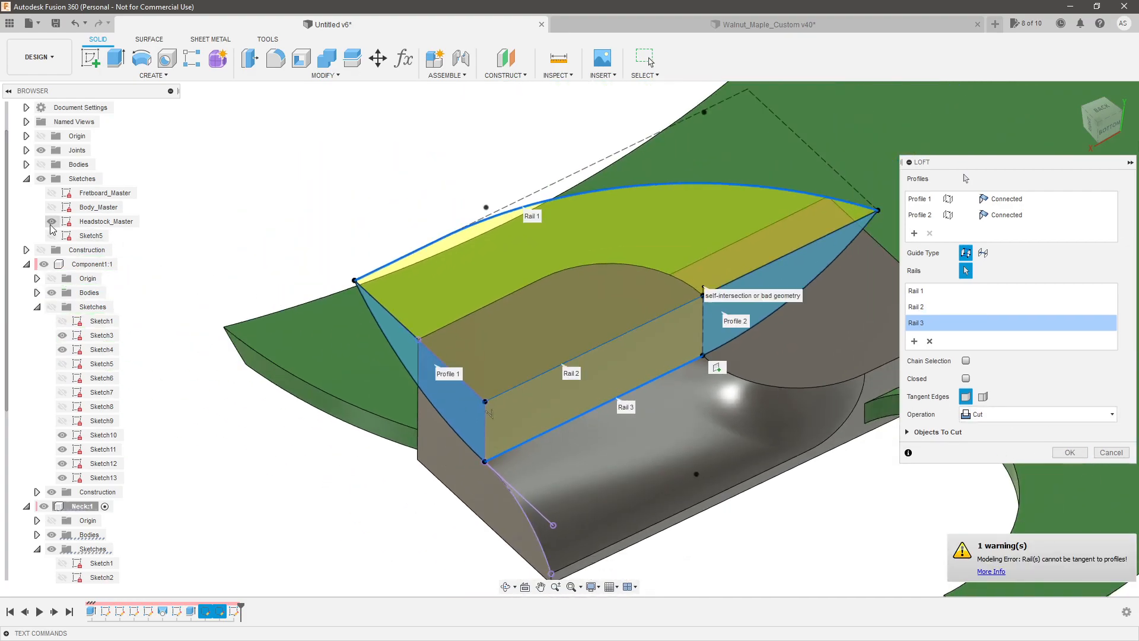
{"action": "middle_click_drag", "start_coordinate": [573, 358], "coordinate": [618, 382], "text": "shift"}
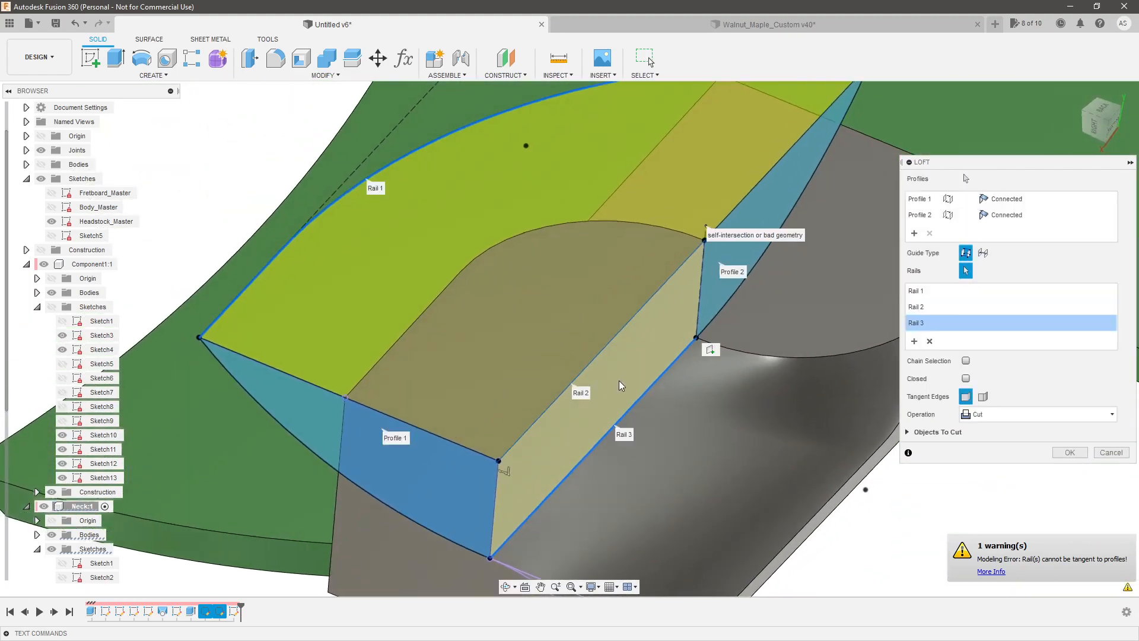
{"action": "left_click", "coordinate": [631, 420]}
{"action": "middle_click_drag", "start_coordinate": [631, 420], "coordinate": [721, 335], "text": "shift"}
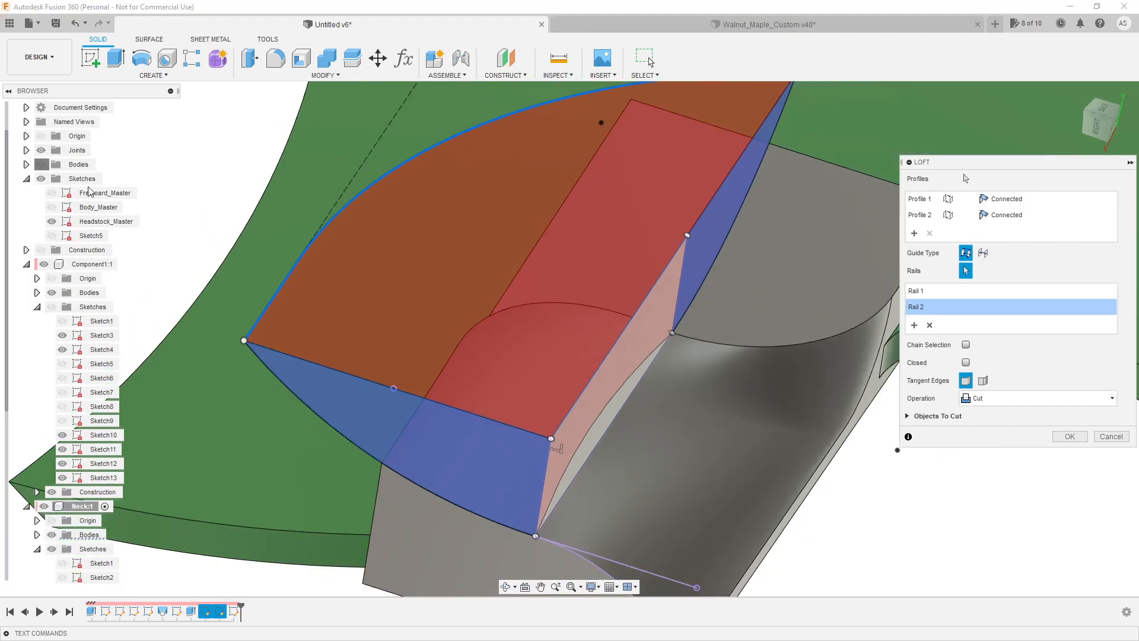
Examine the two-rail loft cut preview around the neck pocket from several angles and cancel the loft.
{"action": "scroll", "coordinate": [509, 425], "scroll_direction": "down", "scroll_amount": 2}
{"action": "scroll", "coordinate": [449, 410], "scroll_direction": "up", "scroll_amount": 3}
{"action": "mouse_move", "coordinate": [449, 410]}
{"action": "middle_mouse_down", "text": "shift"}
{"action": "mouse_move", "coordinate": [455, 400]}
{"action": "mouse_move", "coordinate": [462, 409]}
{"action": "middle_mouse_up", "text": "shift"}
{"action": "scroll", "coordinate": [553, 401], "scroll_direction": "down", "scroll_amount": 3}
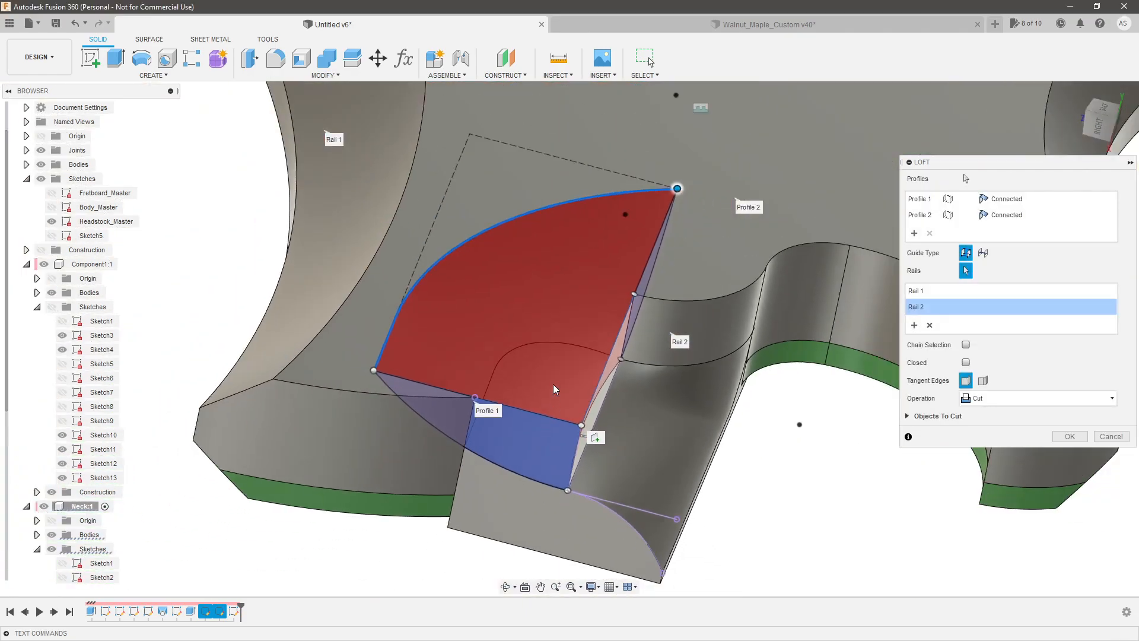
{"action": "scroll", "coordinate": [562, 292], "scroll_direction": "up", "scroll_amount": 3}
{"action": "middle_click_drag", "start_coordinate": [564, 292], "coordinate": [633, 375], "text": "shift"}
{"action": "scroll", "coordinate": [524, 472], "scroll_direction": "up", "scroll_amount": 2}
{"action": "scroll", "coordinate": [498, 376], "scroll_direction": "down", "scroll_amount": 3}
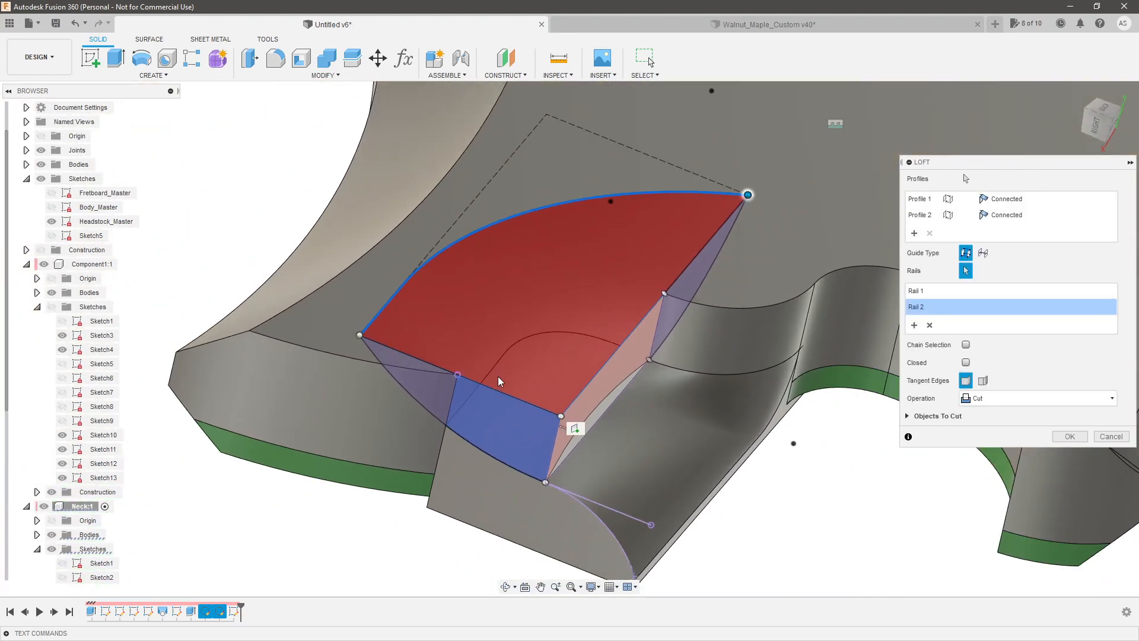
{"action": "scroll", "coordinate": [593, 237], "scroll_direction": "down", "scroll_amount": 2}
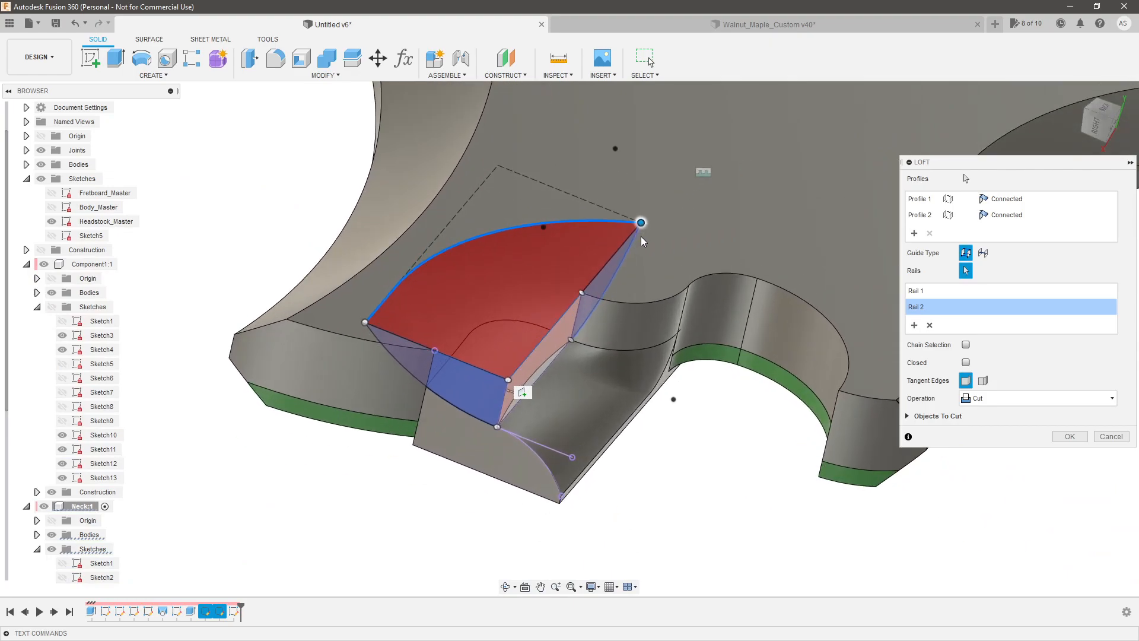
{"action": "scroll", "coordinate": [668, 309], "scroll_direction": "up", "scroll_amount": 1}
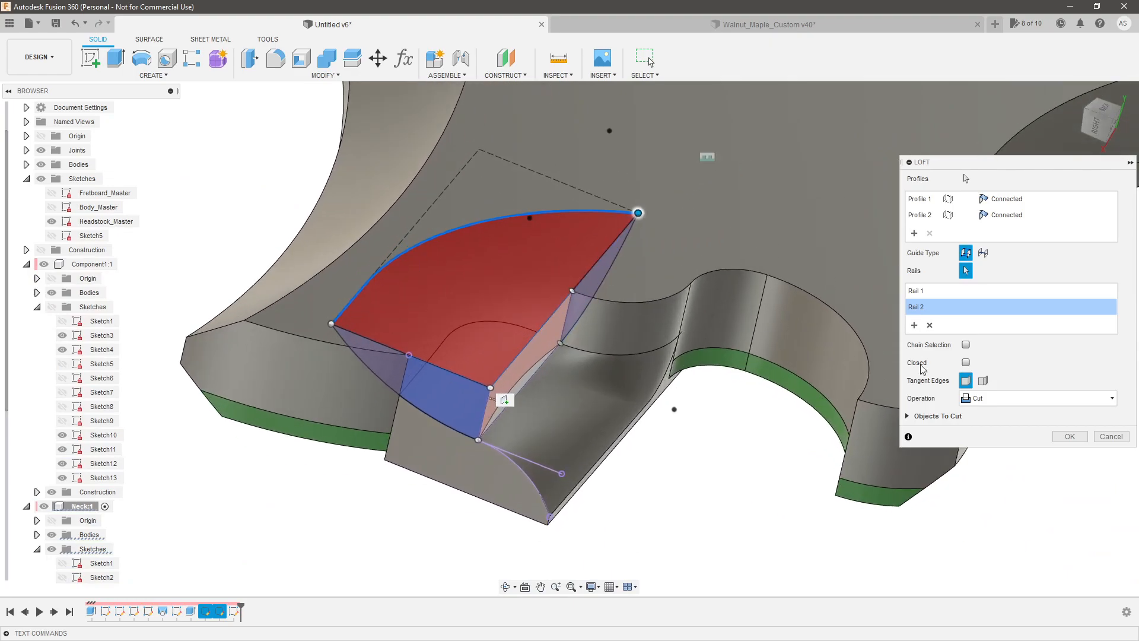
{"action": "left_click", "coordinate": [1107, 439]}
{"action": "scroll", "coordinate": [551, 343], "scroll_direction": "up", "scroll_amount": 3}
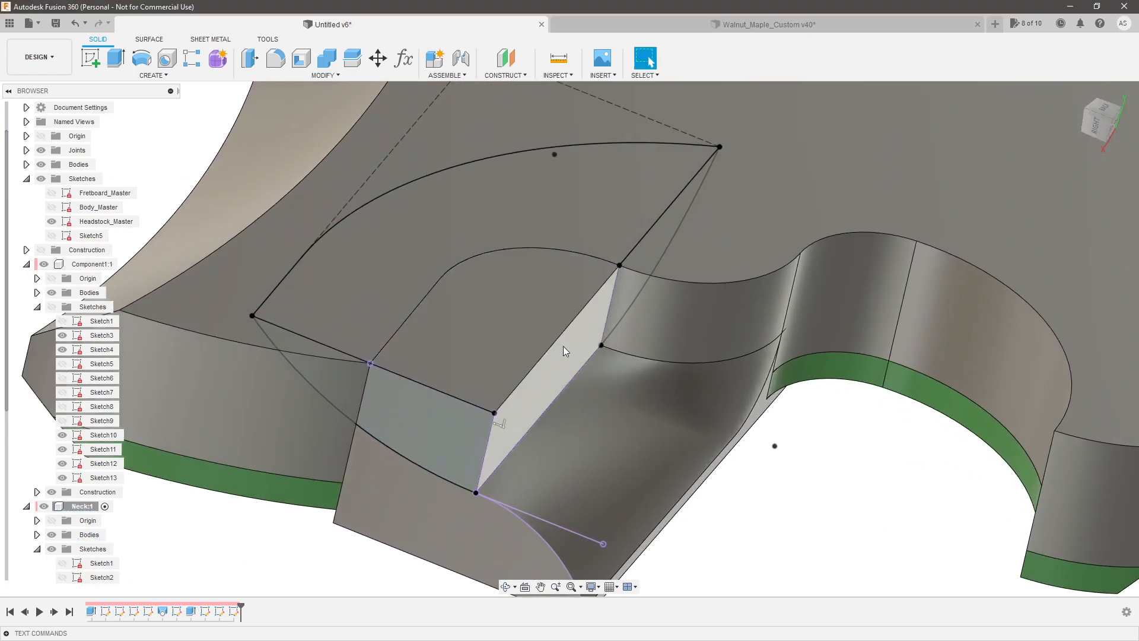
Examine the neck heel's lofted face, flat upper face and end face against the surrounding body pocket.
{"action": "scroll", "coordinate": [89, 416], "scroll_direction": "down", "scroll_amount": 3}
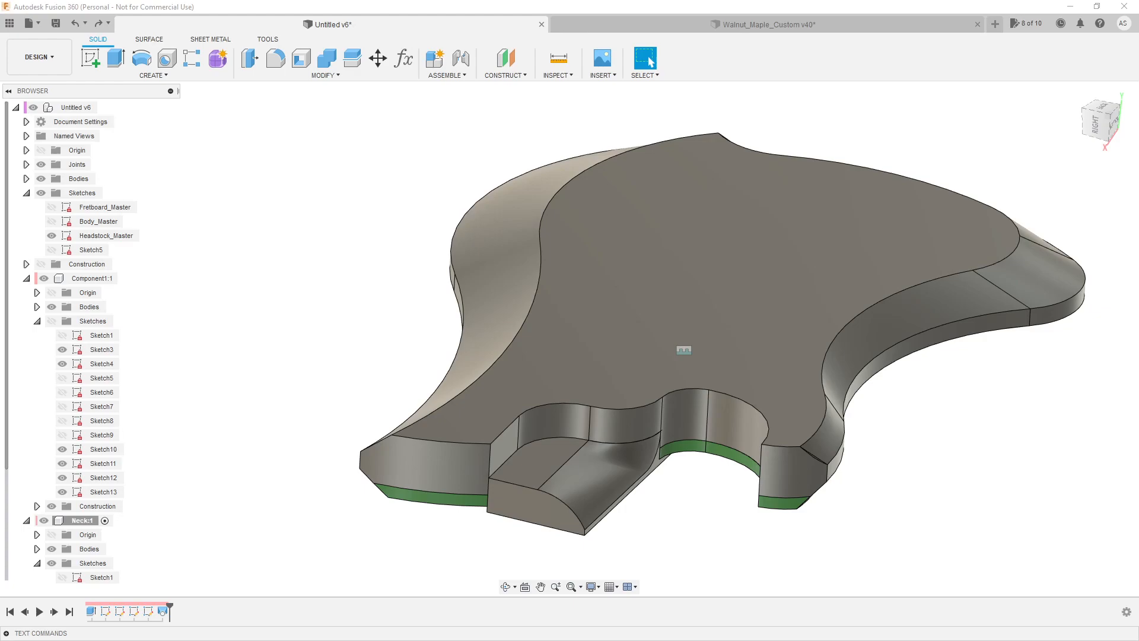
{"action": "scroll", "coordinate": [542, 539], "scroll_direction": "up", "scroll_amount": 5}
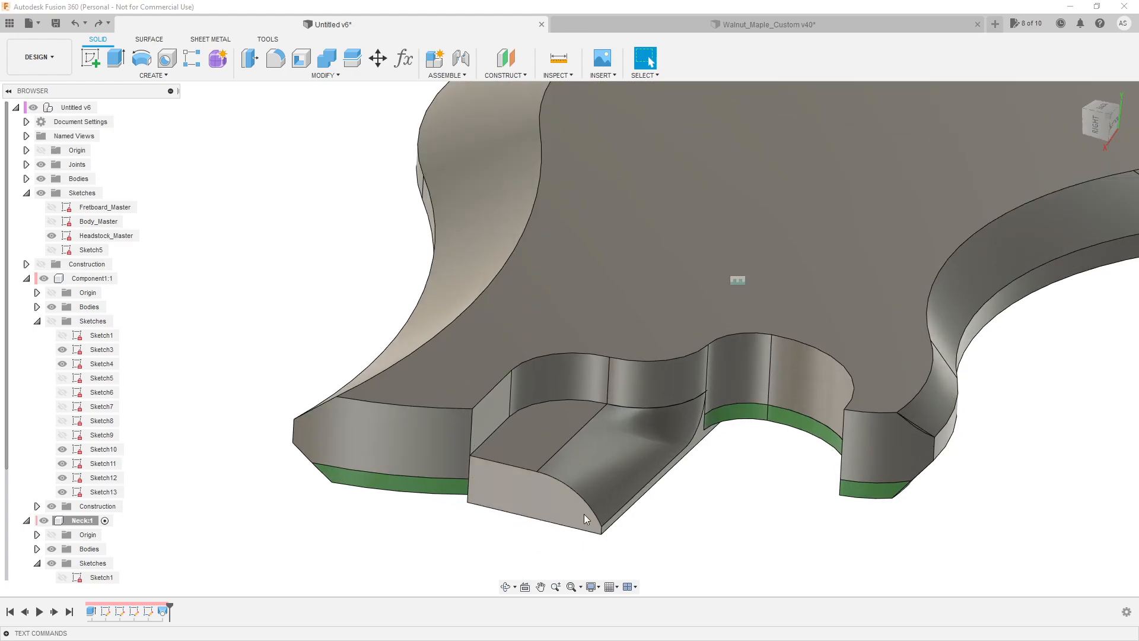
{"action": "middle_click_drag", "start_coordinate": [692, 501], "coordinate": [733, 475], "text": "shift"}
{"action": "scroll", "coordinate": [733, 475], "scroll_direction": "down", "scroll_amount": 5}
{"action": "middle_click_drag", "start_coordinate": [695, 385], "coordinate": [599, 459], "text": "shift"}
{"action": "scroll", "coordinate": [699, 415], "scroll_direction": "up", "scroll_amount": 5}
{"action": "mouse_move", "coordinate": [689, 438]}
{"action": "middle_mouse_down", "text": "shift"}
{"action": "mouse_move", "coordinate": [672, 432]}
{"action": "mouse_move", "coordinate": [695, 436]}
{"action": "mouse_move", "coordinate": [682, 438]}
{"action": "middle_mouse_up", "text": "shift"}
{"action": "scroll", "coordinate": [695, 436], "scroll_direction": "up", "scroll_amount": 3}
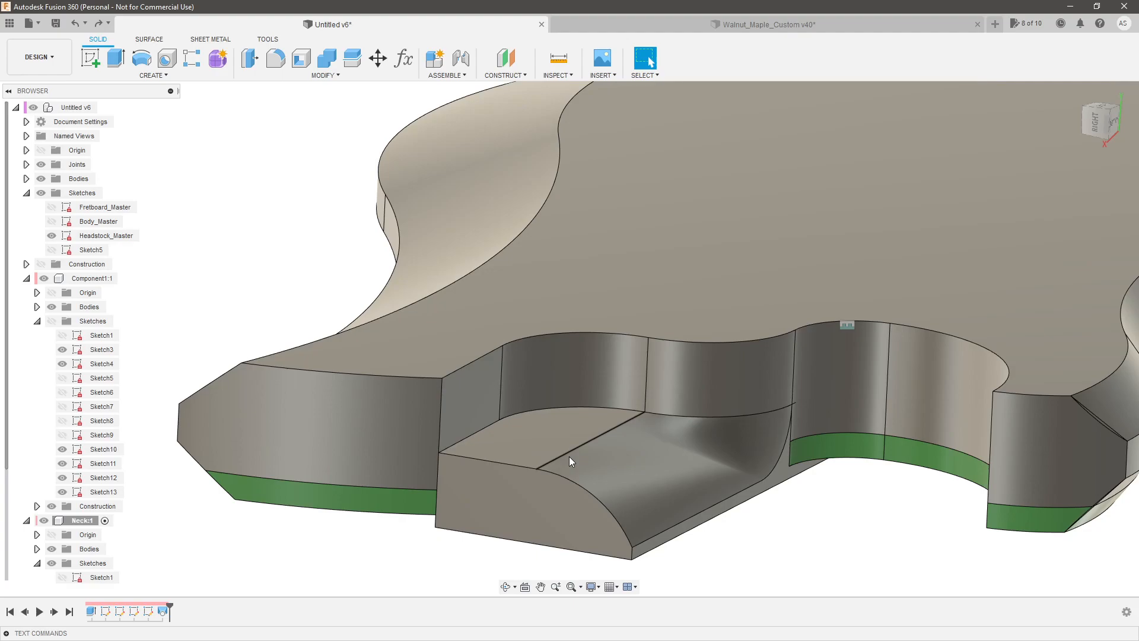
{"action": "scroll", "coordinate": [528, 478], "scroll_direction": "up", "scroll_amount": 2}
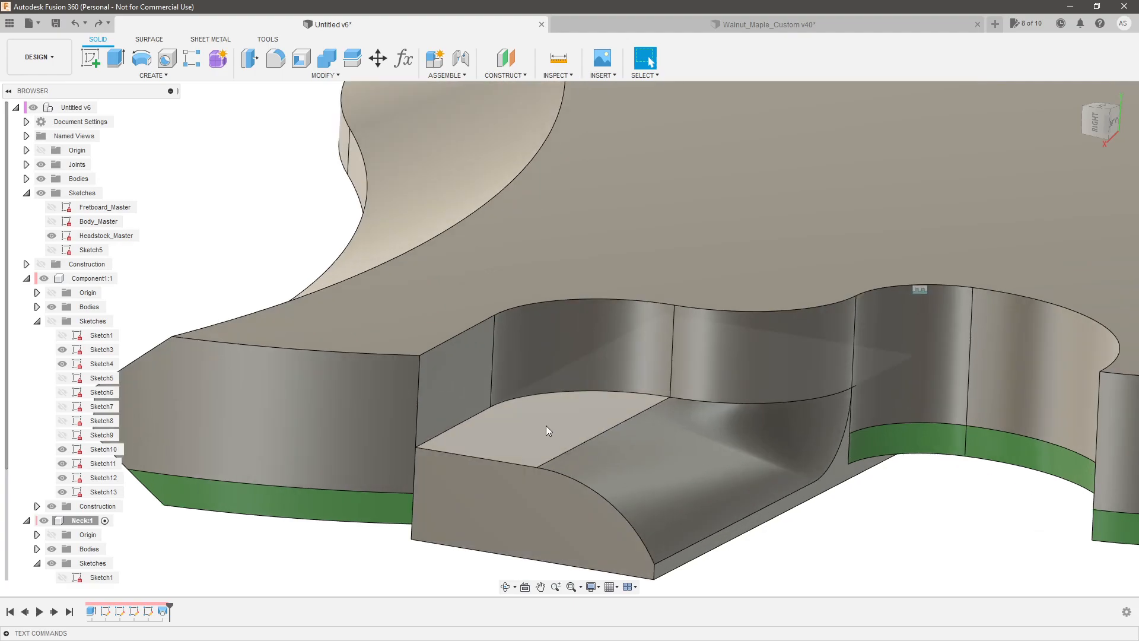
{"action": "scroll", "coordinate": [544, 429], "scroll_direction": "down", "scroll_amount": 3}
{"action": "scroll", "coordinate": [549, 421], "scroll_direction": "up", "scroll_amount": 3}
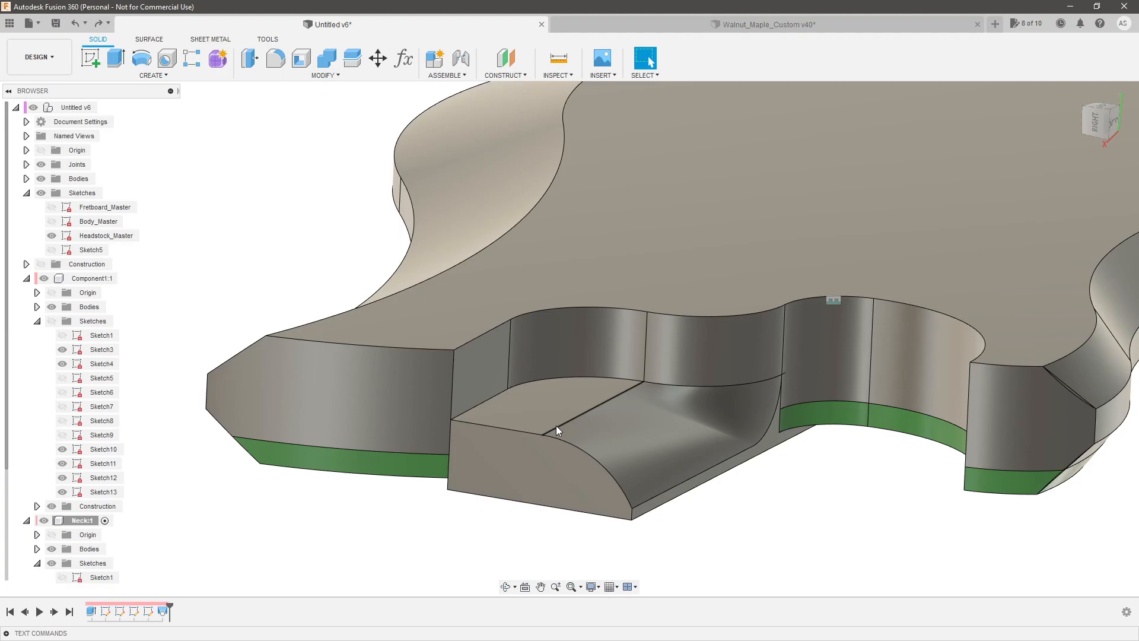
{"action": "left_click", "coordinate": [632, 442]}
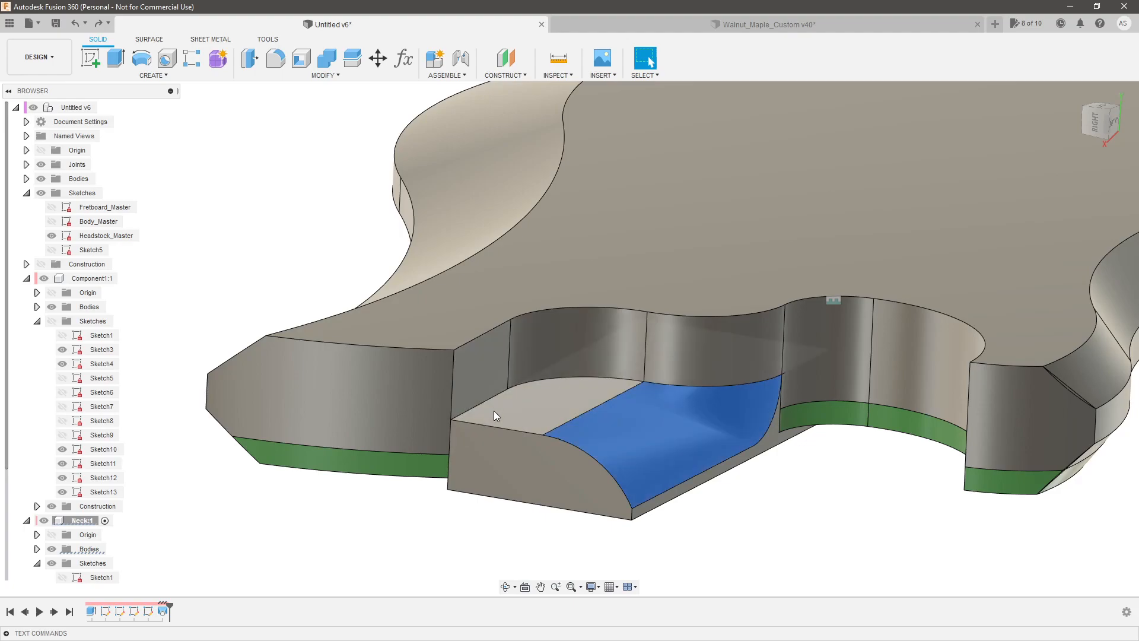
{"action": "scroll", "coordinate": [495, 412], "scroll_direction": "up", "scroll_amount": 2}
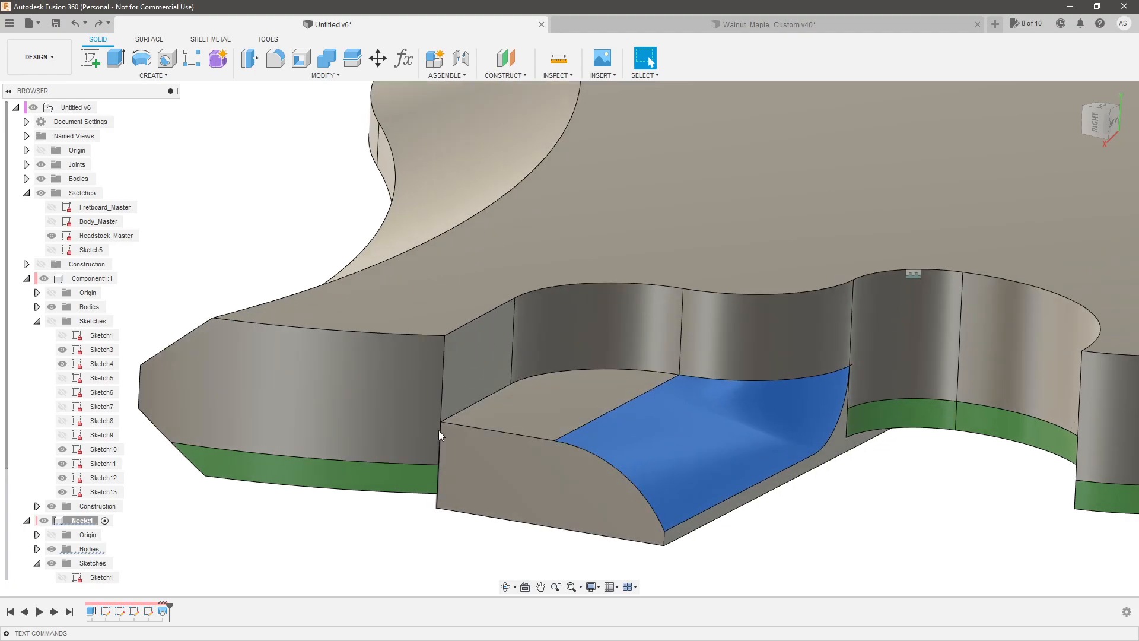
{"action": "scroll", "coordinate": [501, 515], "scroll_direction": "down", "scroll_amount": 2}
{"action": "left_click", "coordinate": [452, 522]}
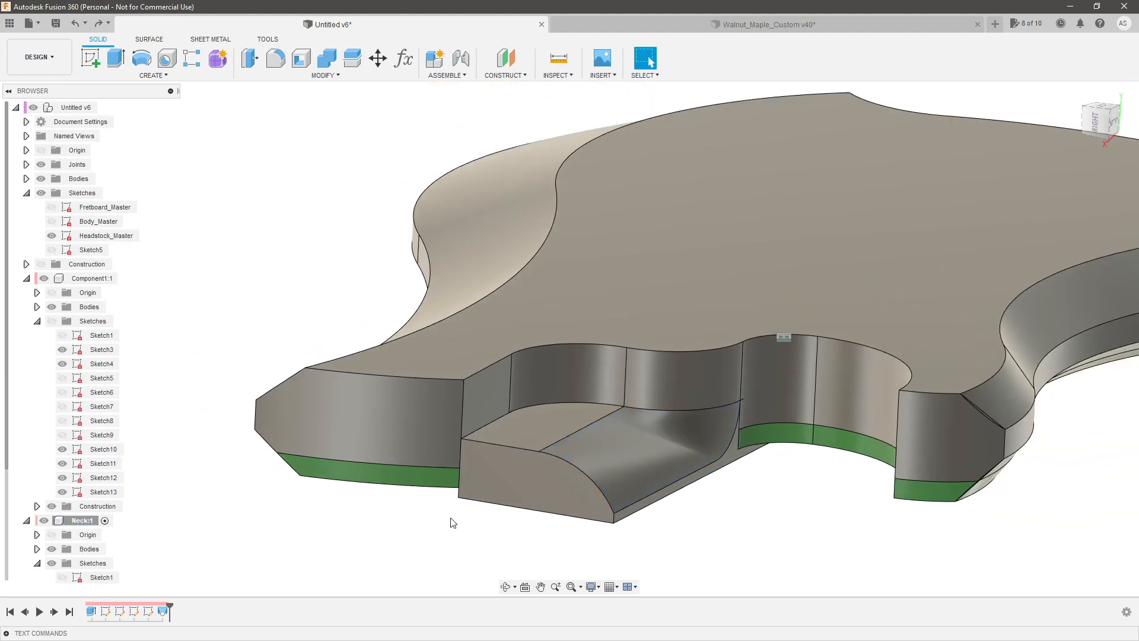
In the neck's end-face profile sketch, draw two connected arcs from near the top edge's midpoint to the corner opposite the existing cut.
{"action": "left_click", "coordinate": [105, 612]}
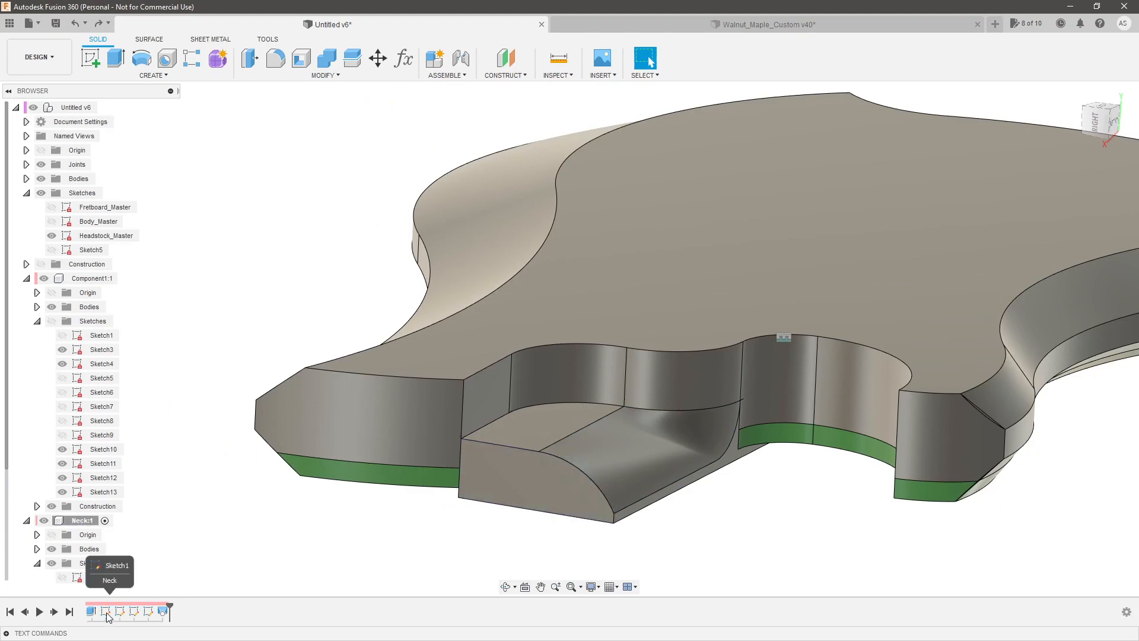
{"action": "double_click", "coordinate": [105, 612]}
{"action": "middle_click_drag", "start_coordinate": [467, 491], "coordinate": [505, 481], "text": "shift"}
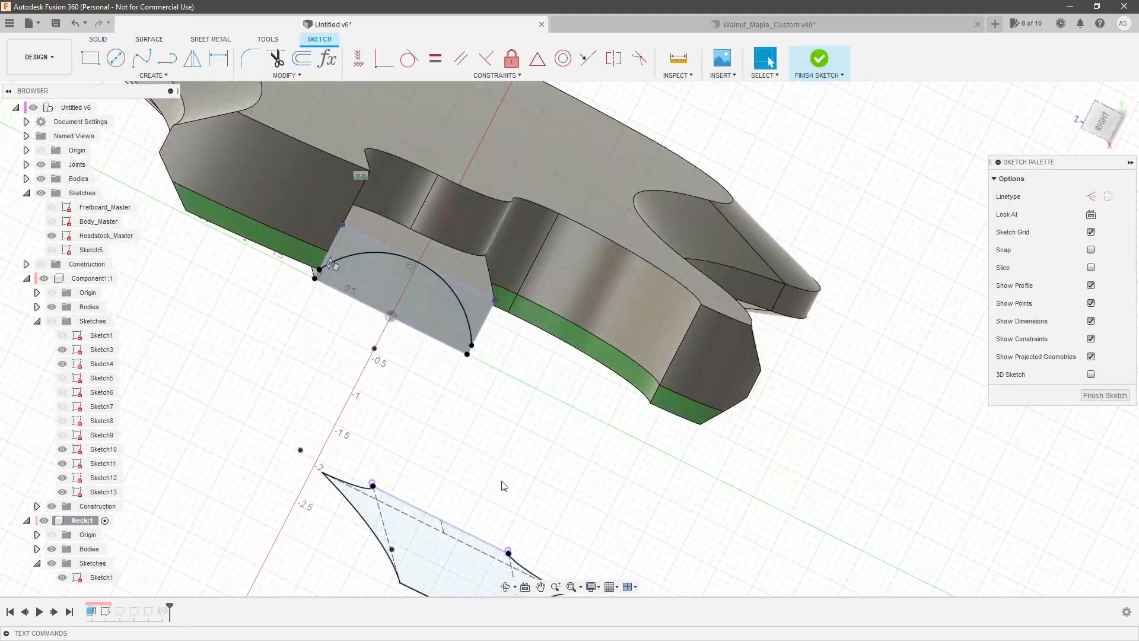
{"action": "scroll", "coordinate": [506, 483], "scroll_direction": "down", "scroll_amount": 2}
{"action": "scroll", "coordinate": [413, 368], "scroll_direction": "up", "scroll_amount": 5}
{"action": "mouse_move", "coordinate": [418, 344]}
{"action": "middle_mouse_down", "text": "shift"}
{"action": "mouse_move", "coordinate": [404, 302]}
{"action": "mouse_move", "coordinate": [411, 348]}
{"action": "middle_mouse_up", "text": "shift"}
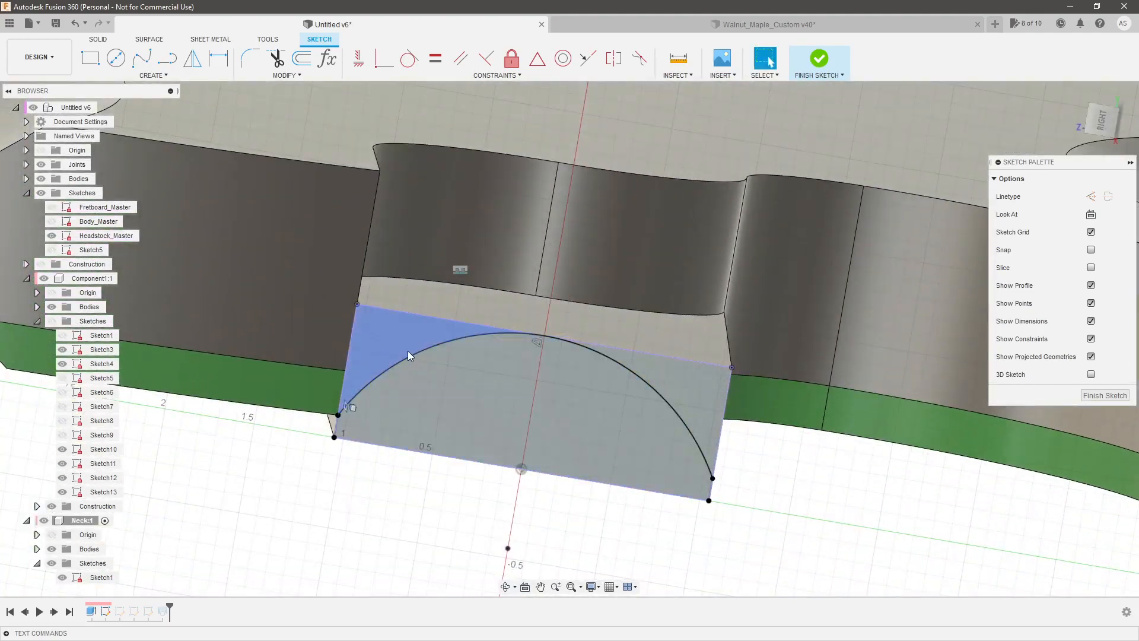
{"action": "scroll", "coordinate": [356, 314], "scroll_direction": "up", "scroll_amount": 3}
{"action": "left_click", "coordinate": [155, 79]}
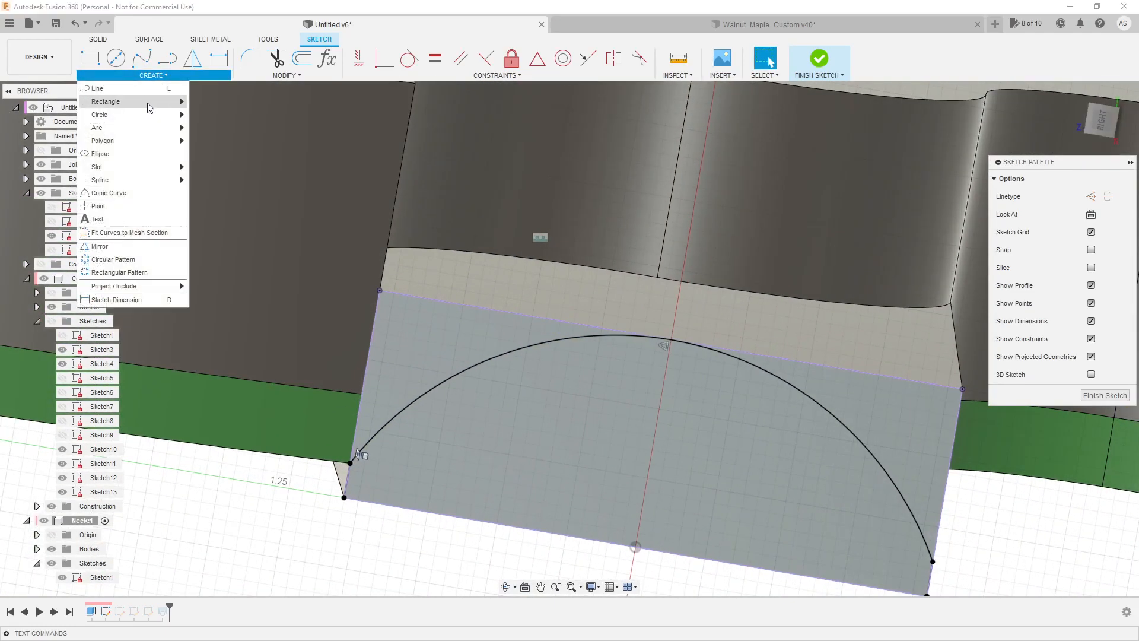
{"action": "mouse_move", "coordinate": [166, 127]}
{"action": "left_click", "coordinate": [213, 127]}
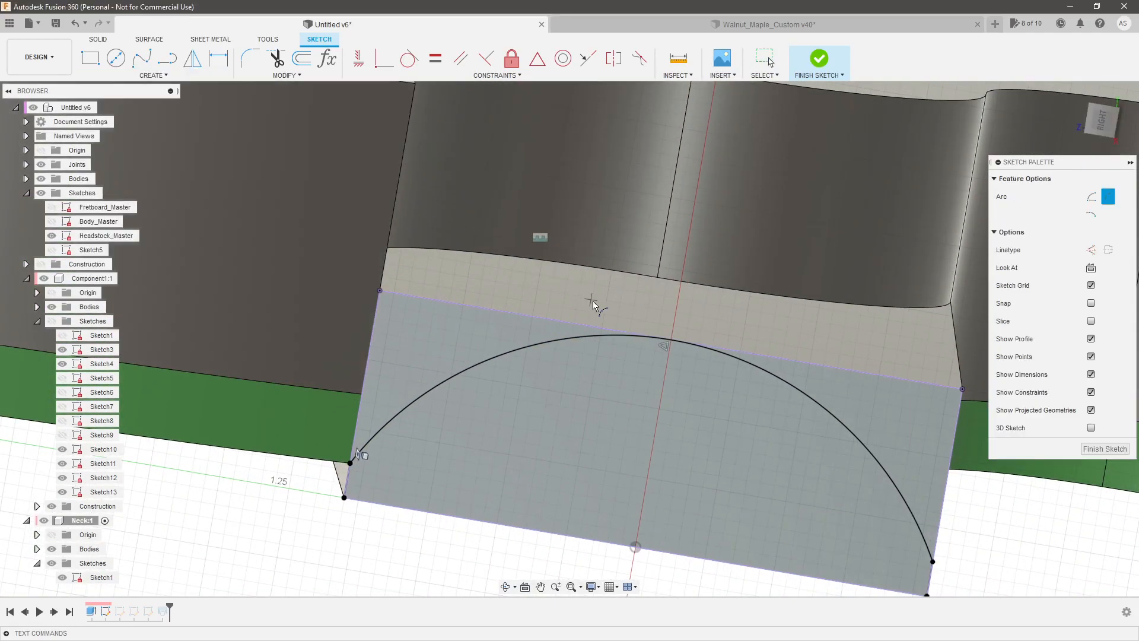
{"action": "left_click", "coordinate": [669, 345]}
{"action": "left_click", "coordinate": [443, 352]}
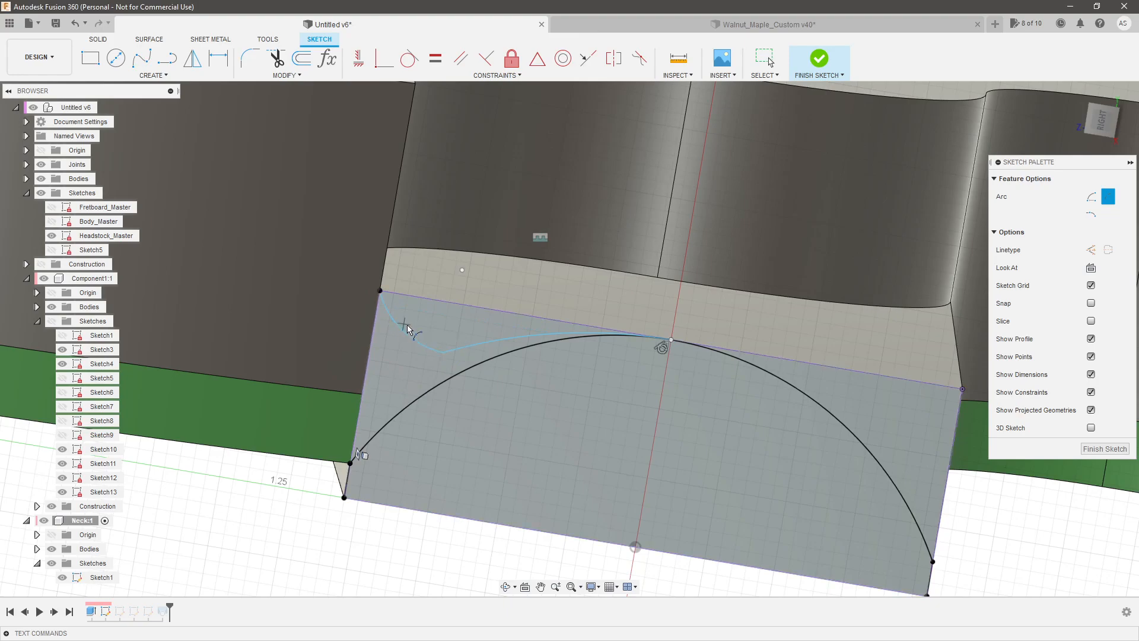
{"action": "key", "text": "Escape"}
Make the two new arcs tangent to each other and reposition their junction slightly below the profile's top edge.
{"action": "left_click", "coordinate": [425, 347]}
{"action": "left_click", "coordinate": [450, 351], "text": "shift"}
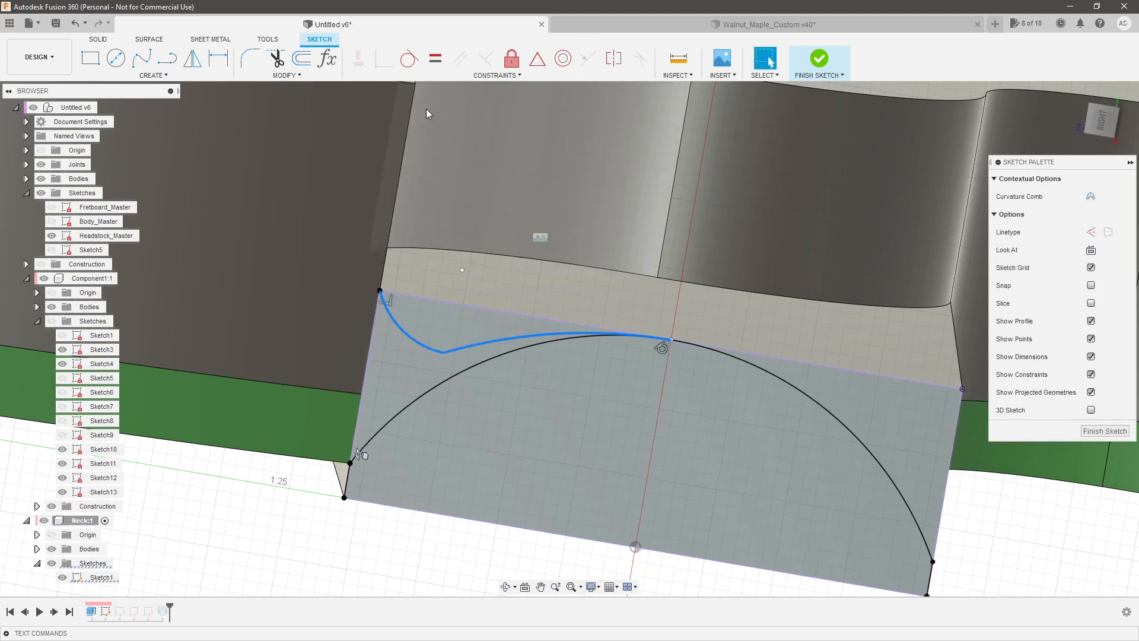
{"action": "left_click", "coordinate": [408, 60]}
{"action": "left_click_drag", "start_coordinate": [443, 354], "coordinate": [462, 344]}
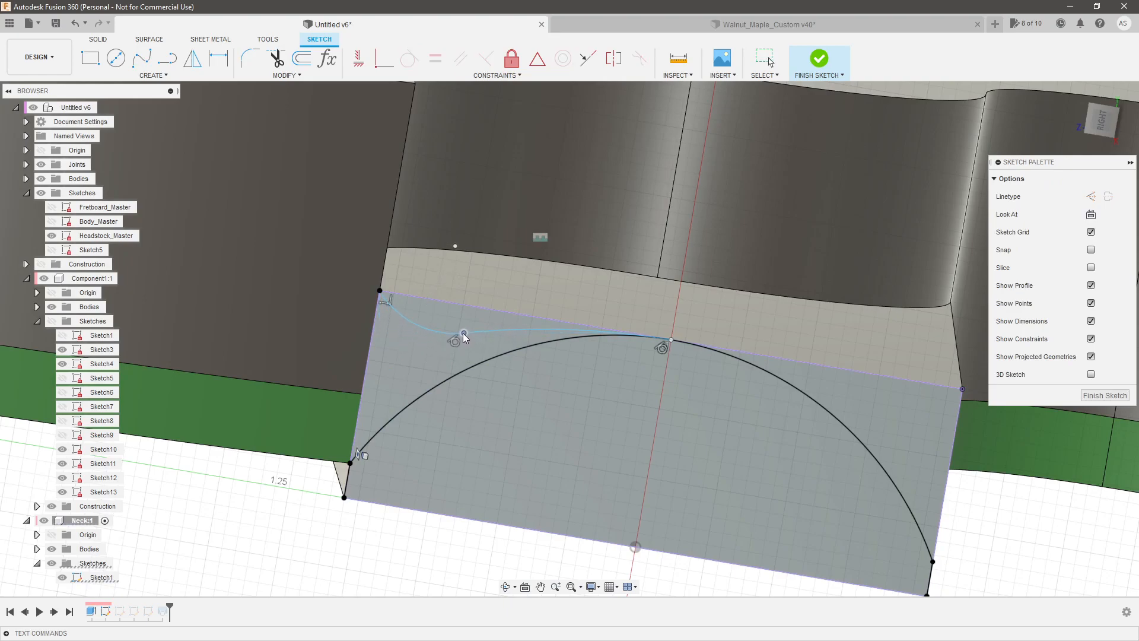
{"action": "scroll", "coordinate": [459, 359], "scroll_direction": "down", "scroll_amount": 4}
{"action": "left_click", "coordinate": [1102, 120]}
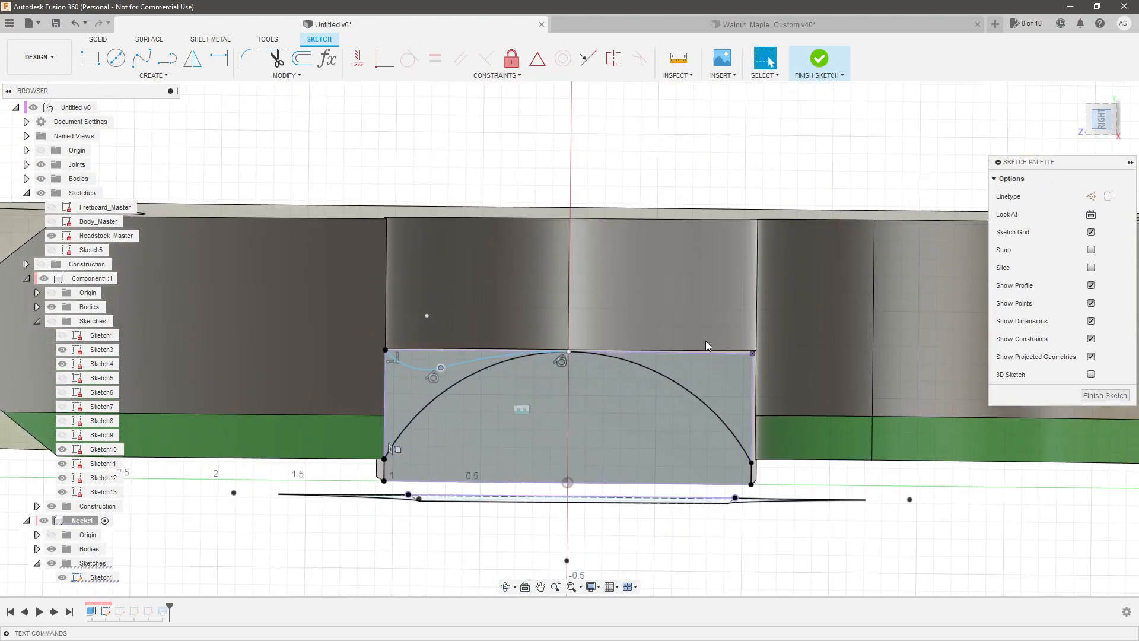
{"action": "scroll", "coordinate": [439, 368], "scroll_direction": "up", "scroll_amount": 3}
{"action": "mouse_move", "coordinate": [446, 367]}
{"action": "left_mouse_down"}
{"action": "mouse_move", "coordinate": [428, 381]}
{"action": "mouse_move", "coordinate": [446, 373]}
{"action": "left_mouse_up"}
Dimension the short corner arc to a radius of 0.25 and the longer arc to a radius of 2.5.
{"action": "key", "text": "d"}
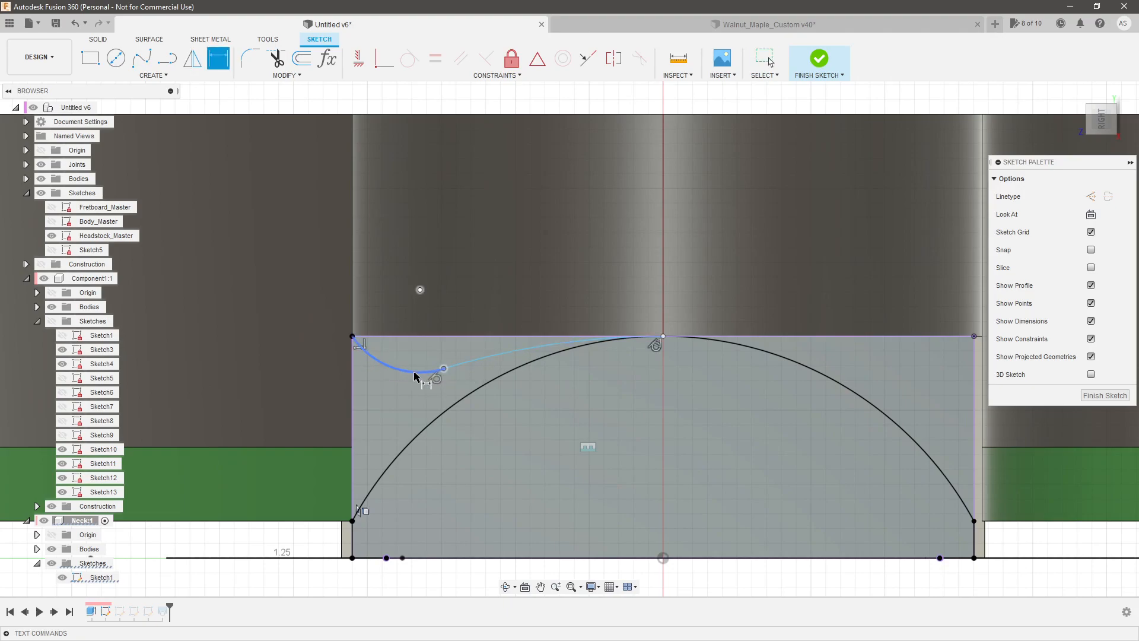
{"action": "left_click", "coordinate": [396, 369]}
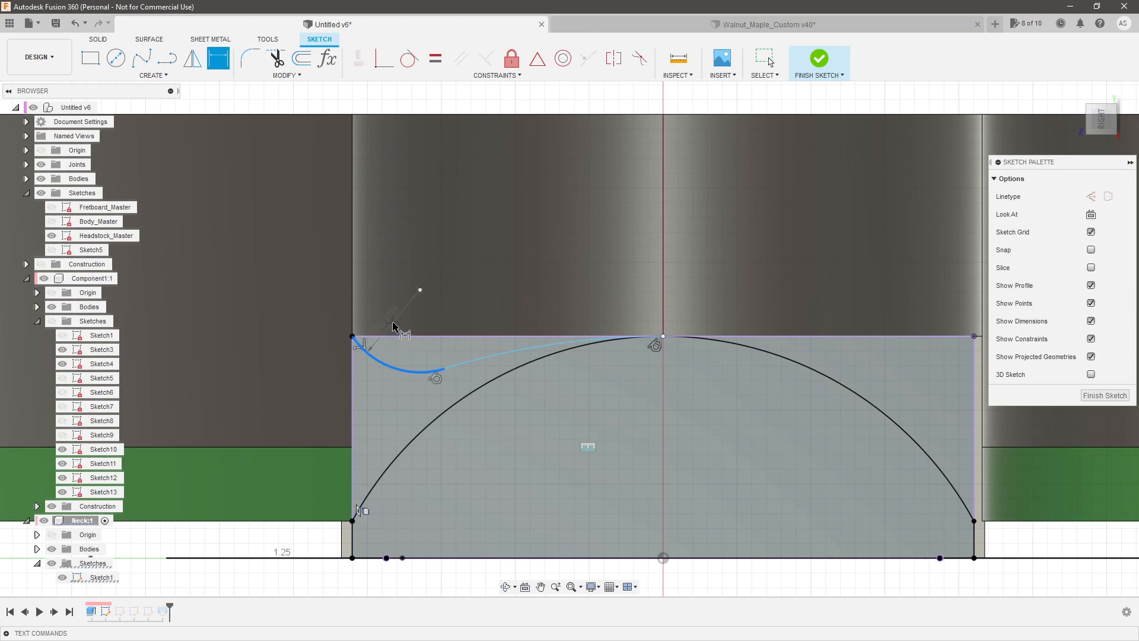
{"action": "left_click", "coordinate": [404, 322]}
{"action": "type", "text": "0.25"}
{"action": "key", "text": "Return"}
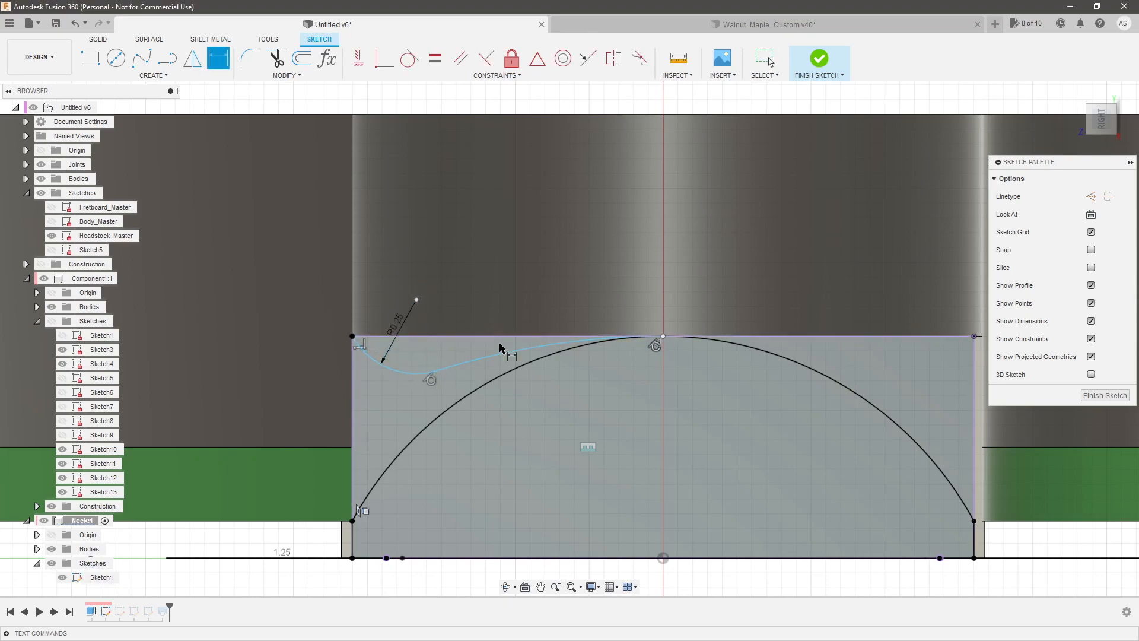
{"action": "left_click", "coordinate": [501, 349]}
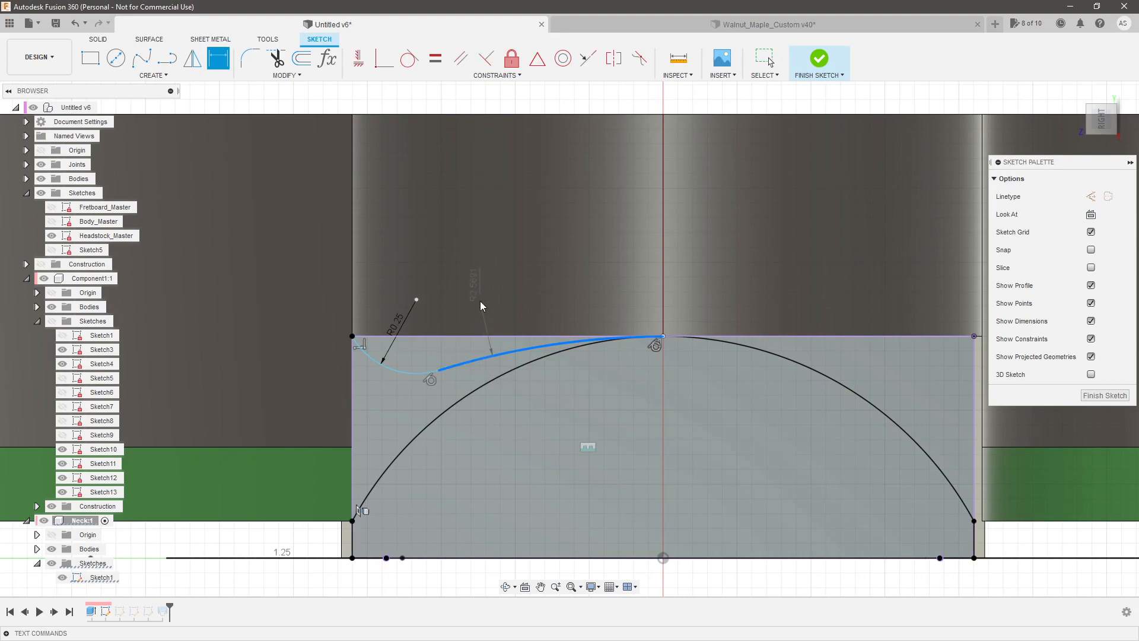
{"action": "left_click", "coordinate": [482, 304]}
{"action": "type", "text": "2.5"}
{"action": "key", "text": "Return"}
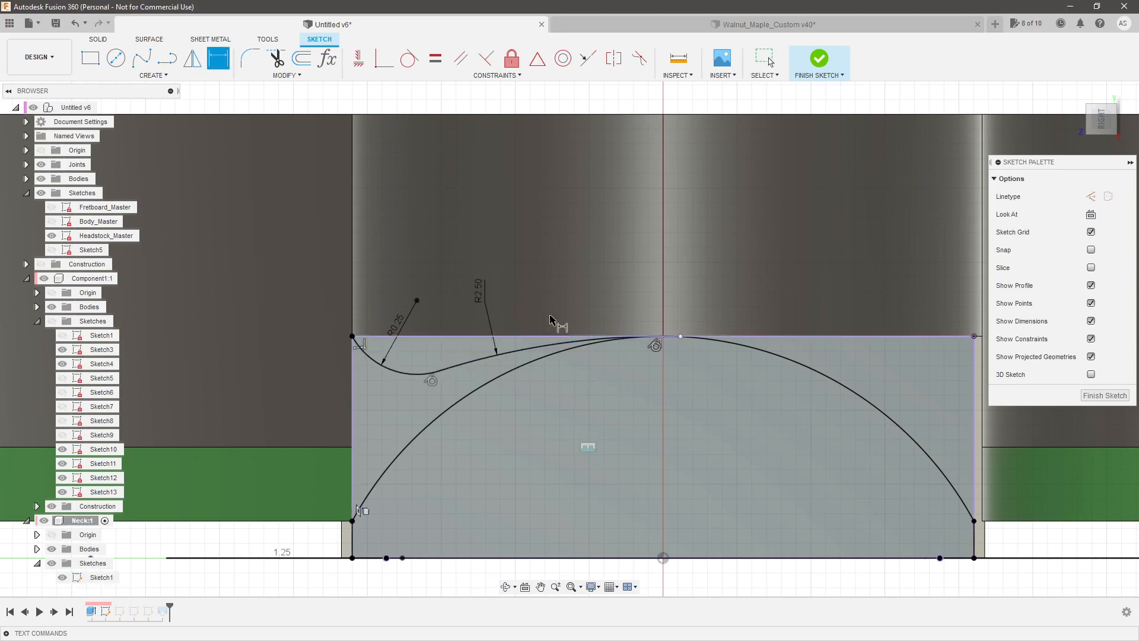
Constrain the longer arc's free end to the midpoint of the profile's top edge and finish the sketch.
{"action": "scroll", "coordinate": [678, 336], "scroll_direction": "up", "scroll_amount": 3}
{"action": "scroll", "coordinate": [680, 342], "scroll_direction": "up", "scroll_amount": 2}
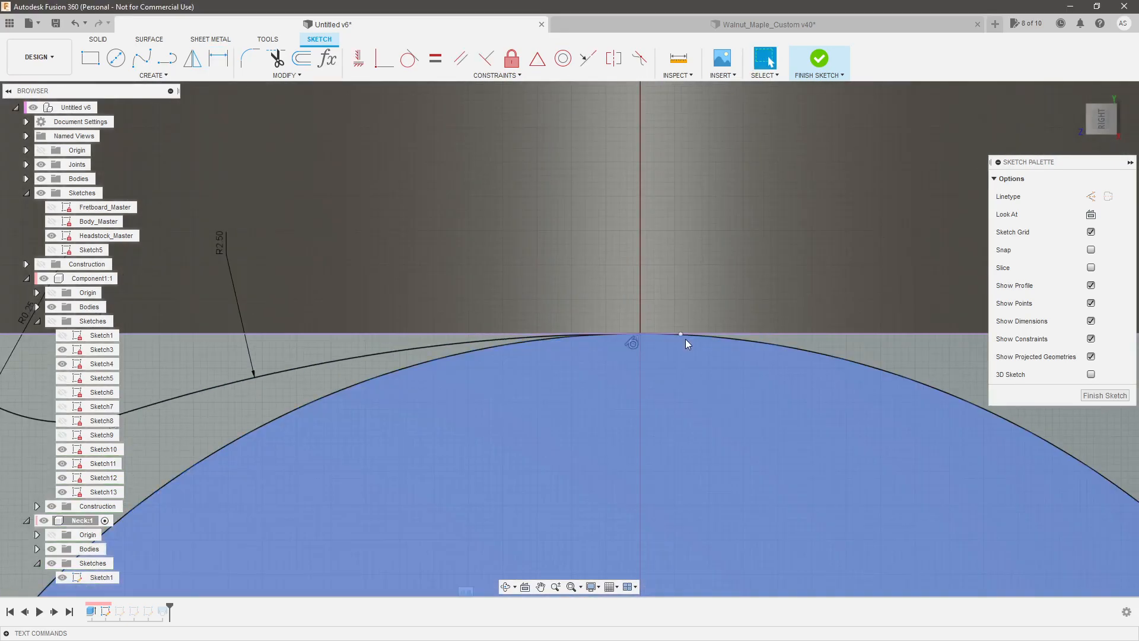
{"action": "key", "text": "Escape"}
{"action": "middle_click_drag", "start_coordinate": [639, 350], "coordinate": [638, 370], "text": "shift"}
{"action": "left_click", "coordinate": [731, 352]}
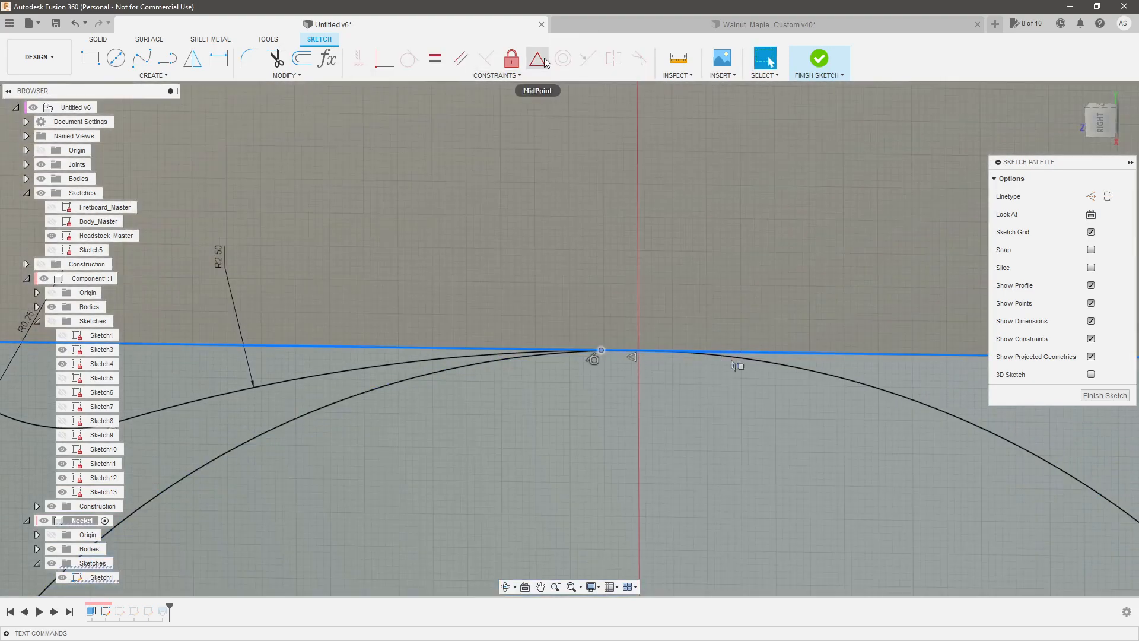
{"action": "left_click", "coordinate": [537, 59]}
{"action": "scroll", "coordinate": [635, 416], "scroll_direction": "down", "scroll_amount": 5}
{"action": "key", "text": "Escape"}
{"action": "scroll", "coordinate": [503, 385], "scroll_direction": "up", "scroll_amount": 4}
{"action": "left_click", "coordinate": [441, 379]}
{"action": "scroll", "coordinate": [560, 418], "scroll_direction": "down", "scroll_amount": 3}
{"action": "middle_click_drag", "start_coordinate": [559, 419], "coordinate": [516, 449], "text": "shift"}
{"action": "left_click", "coordinate": [1085, 399]}
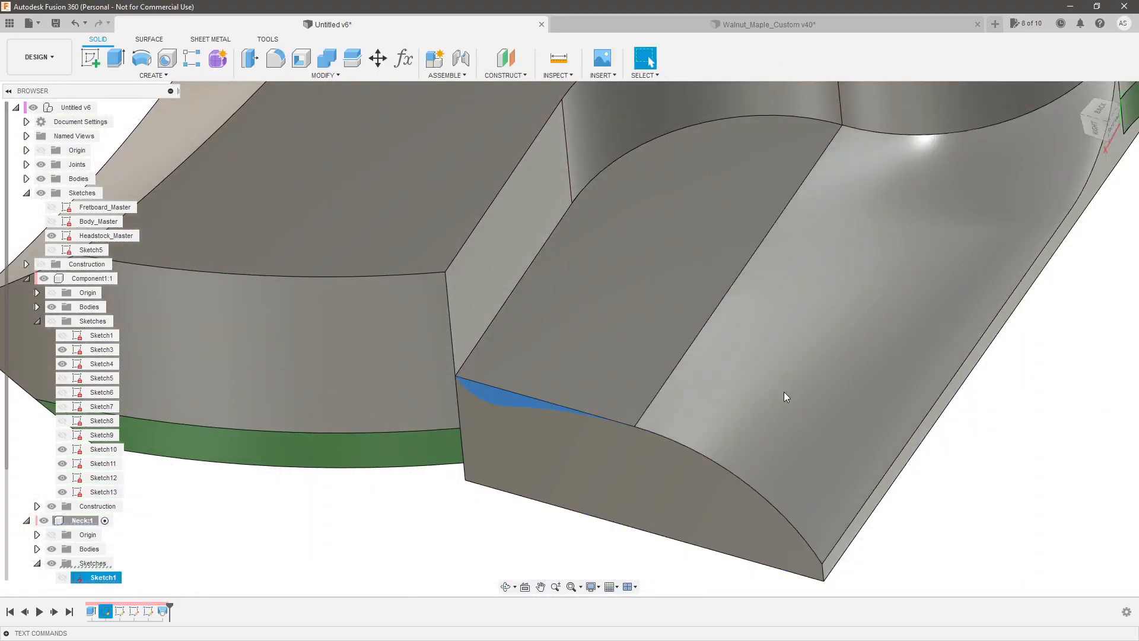
Show the neck component's Sketch1, Sketch2, Sketch3 and Sketch4.
{"action": "scroll", "coordinate": [647, 427], "scroll_direction": "down", "scroll_amount": 2}
{"action": "left_click", "coordinate": [532, 543]}
{"action": "scroll", "coordinate": [104, 541], "scroll_direction": "down", "scroll_amount": 2}
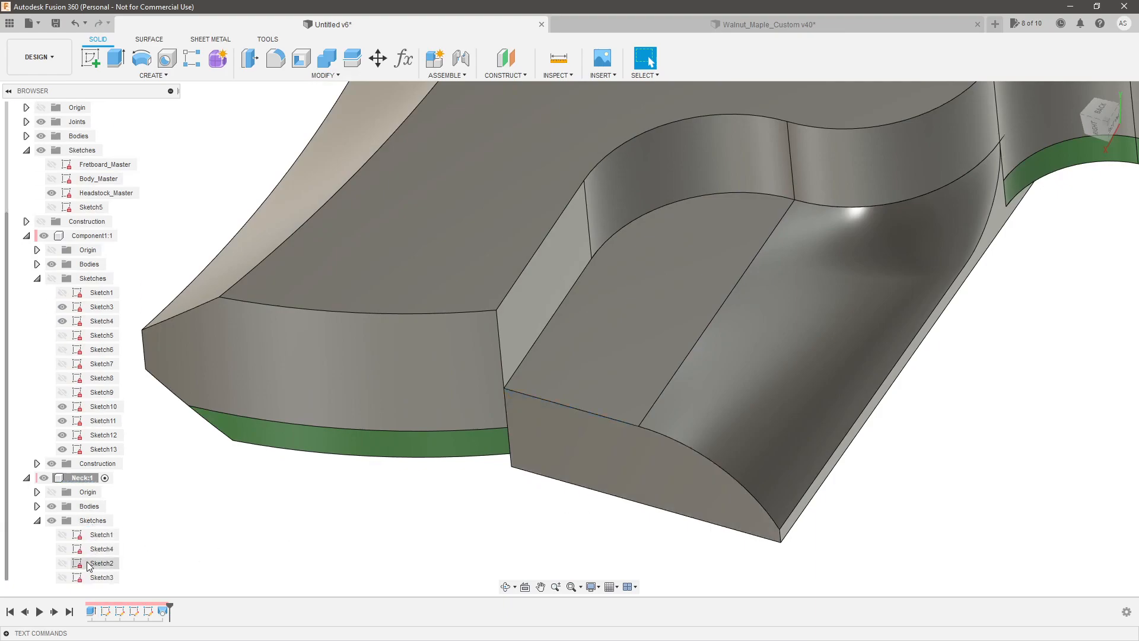
{"action": "left_click", "coordinate": [62, 577]}
{"action": "left_click", "coordinate": [62, 563]}
{"action": "left_click", "coordinate": [62, 548]}
{"action": "left_click", "coordinate": [63, 534]}
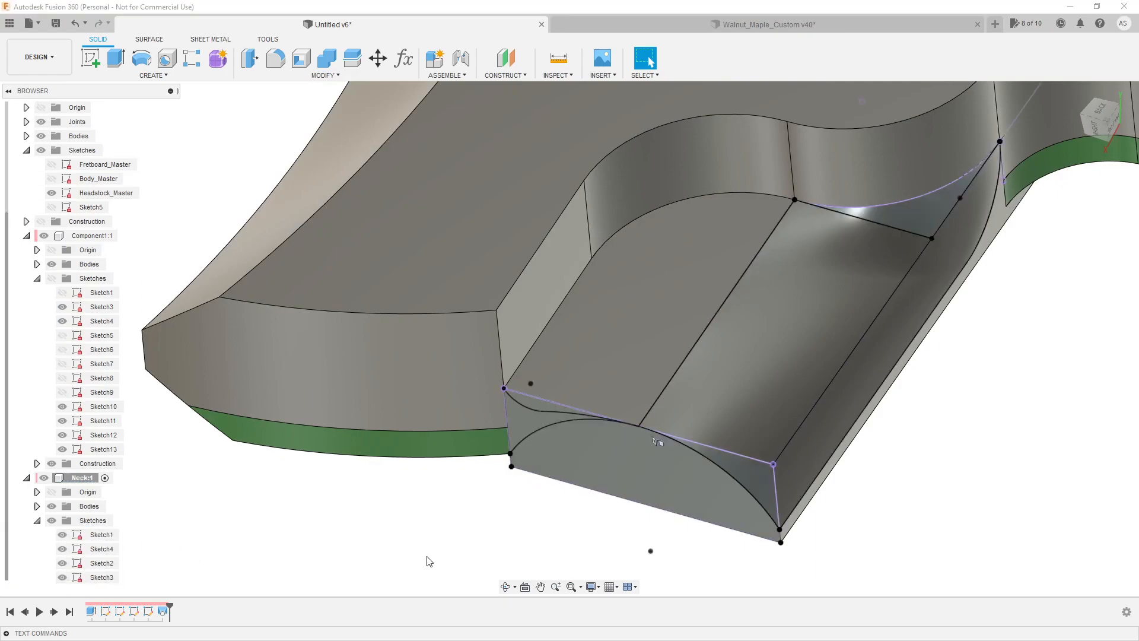
{"action": "left_click", "coordinate": [437, 551]}
{"action": "scroll", "coordinate": [600, 433], "scroll_direction": "up", "scroll_amount": 3}
{"action": "scroll", "coordinate": [521, 317], "scroll_direction": "down", "scroll_amount": 3}
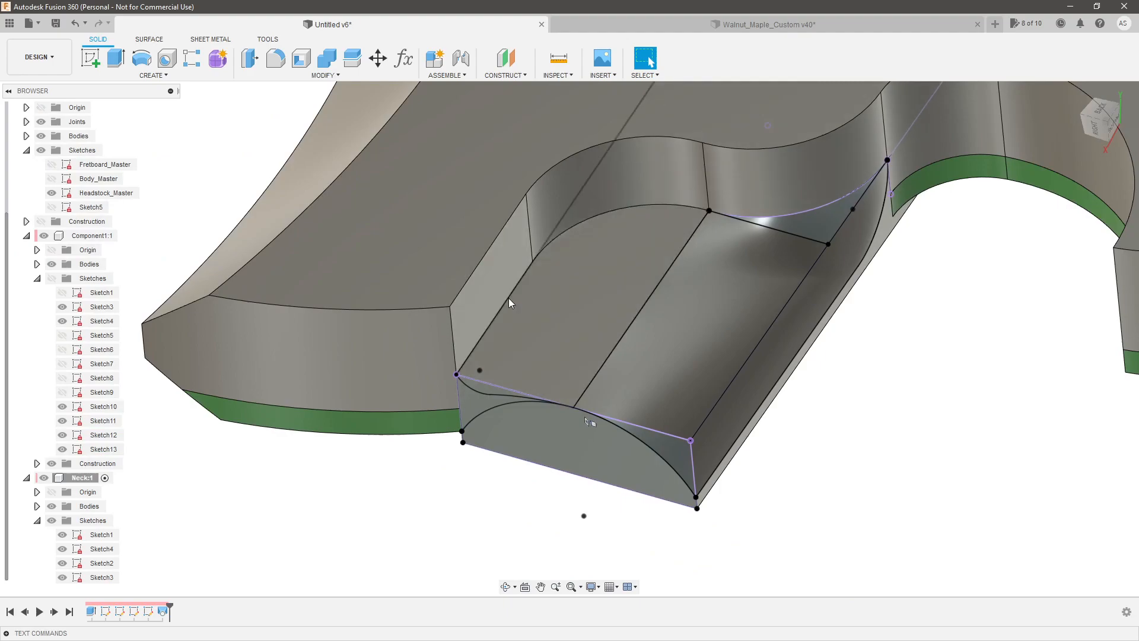
{"action": "scroll", "coordinate": [486, 384], "scroll_direction": "up", "scroll_amount": 3}
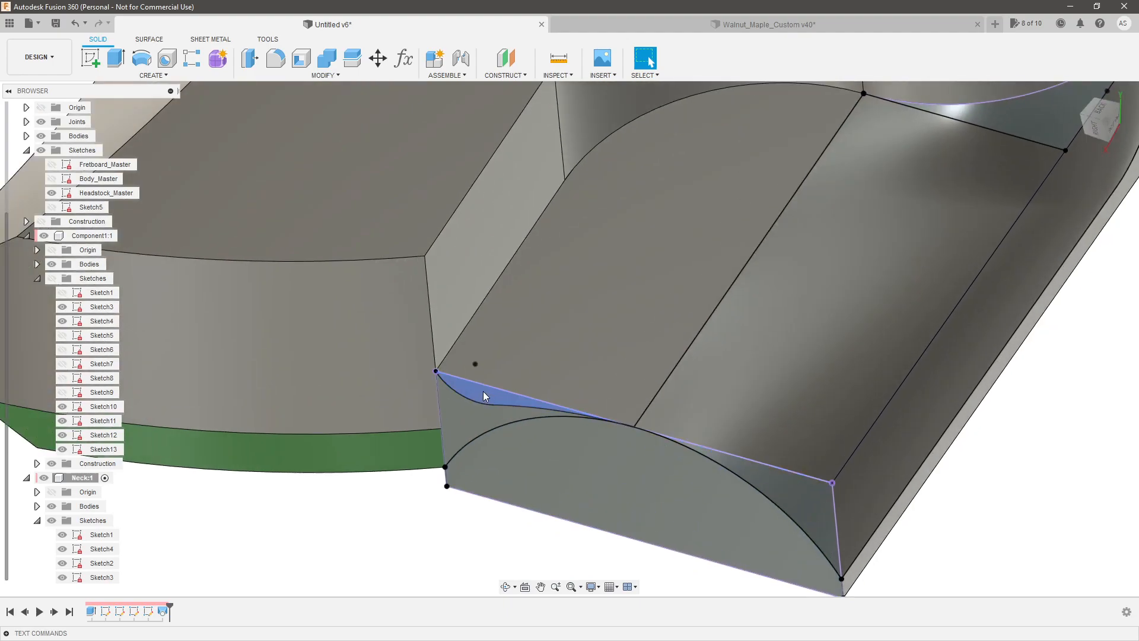
{"action": "left_click", "coordinate": [482, 391]}
{"action": "scroll", "coordinate": [497, 415], "scroll_direction": "down", "scroll_amount": 2}
{"action": "scroll", "coordinate": [568, 351], "scroll_direction": "up", "scroll_amount": 1}
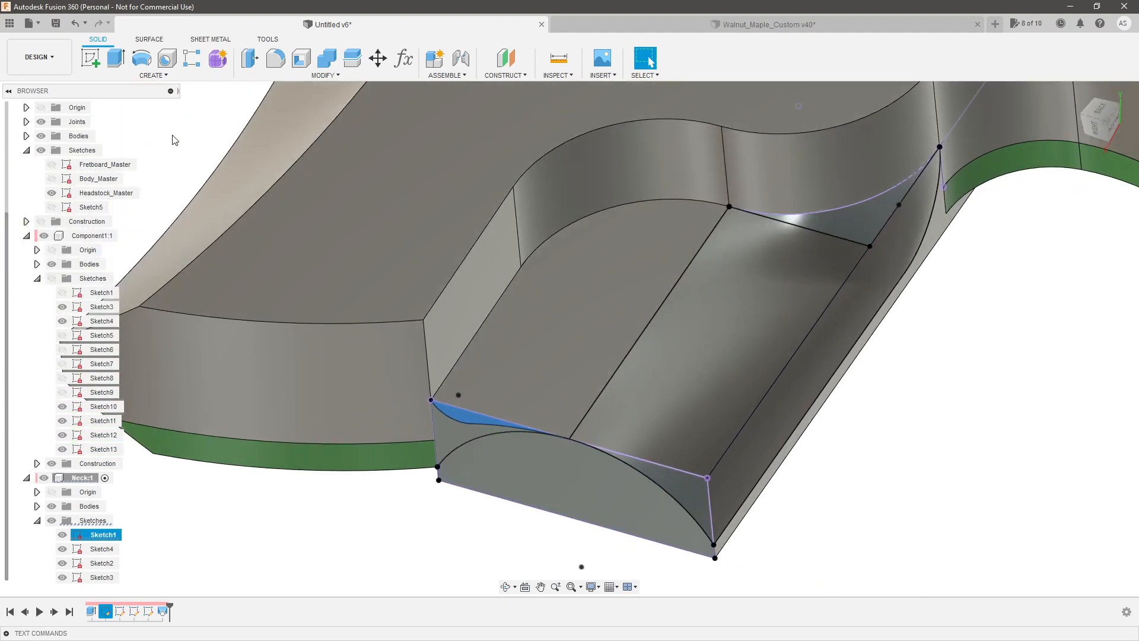
{"action": "left_click", "coordinate": [154, 76]}
{"action": "left_click", "coordinate": [133, 180]}
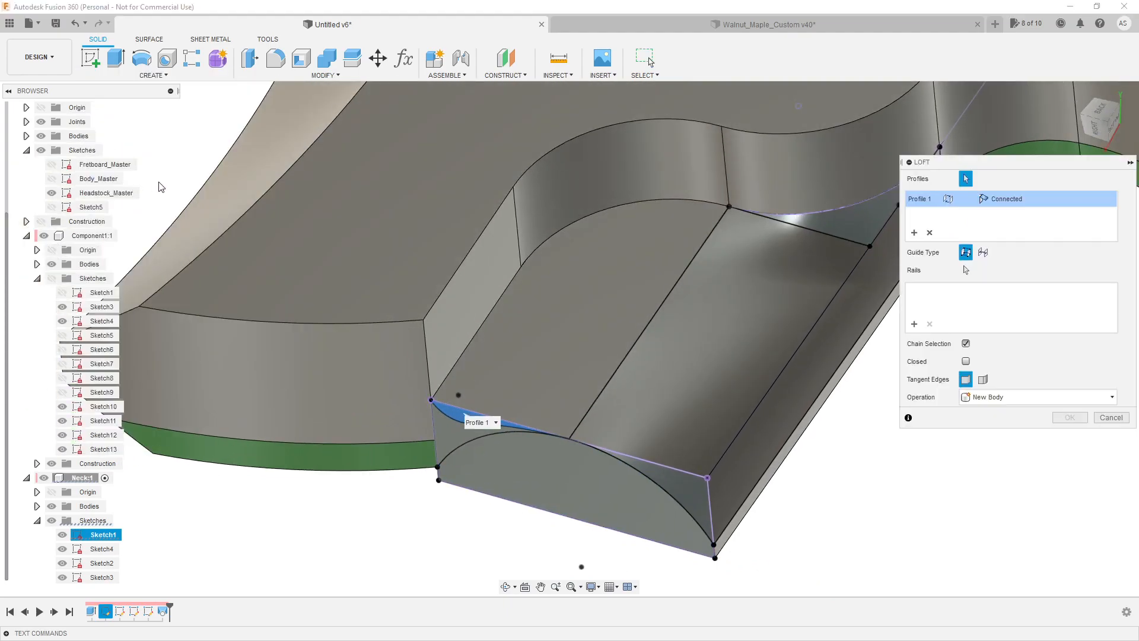
{"action": "left_click", "coordinate": [915, 324]}
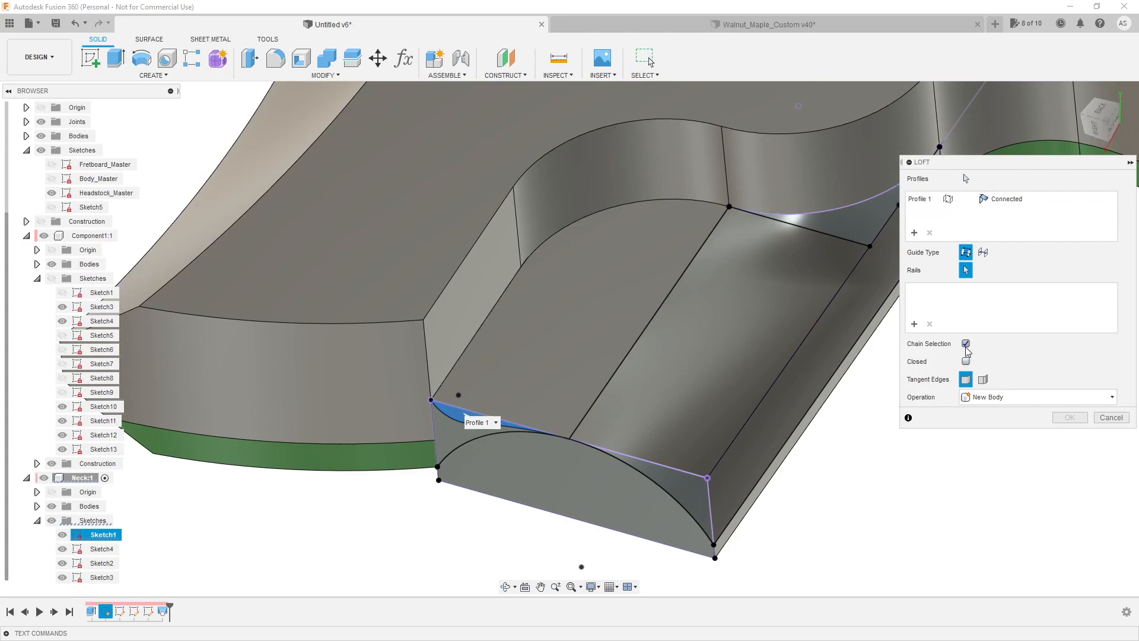
{"action": "left_click", "coordinate": [488, 320]}
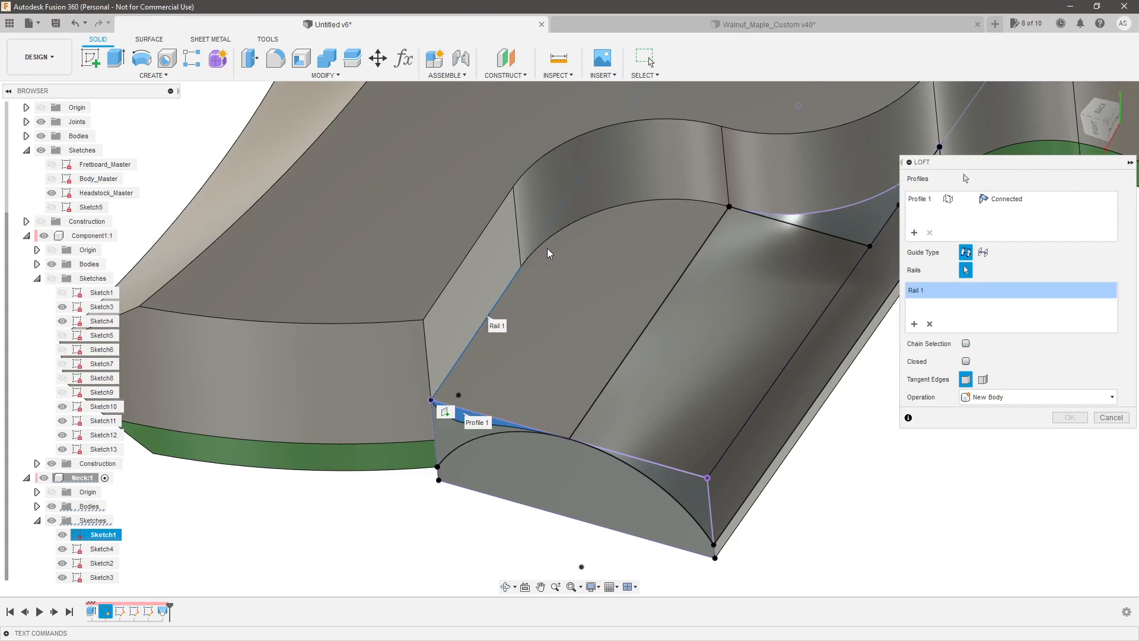
{"action": "left_click", "coordinate": [550, 245]}
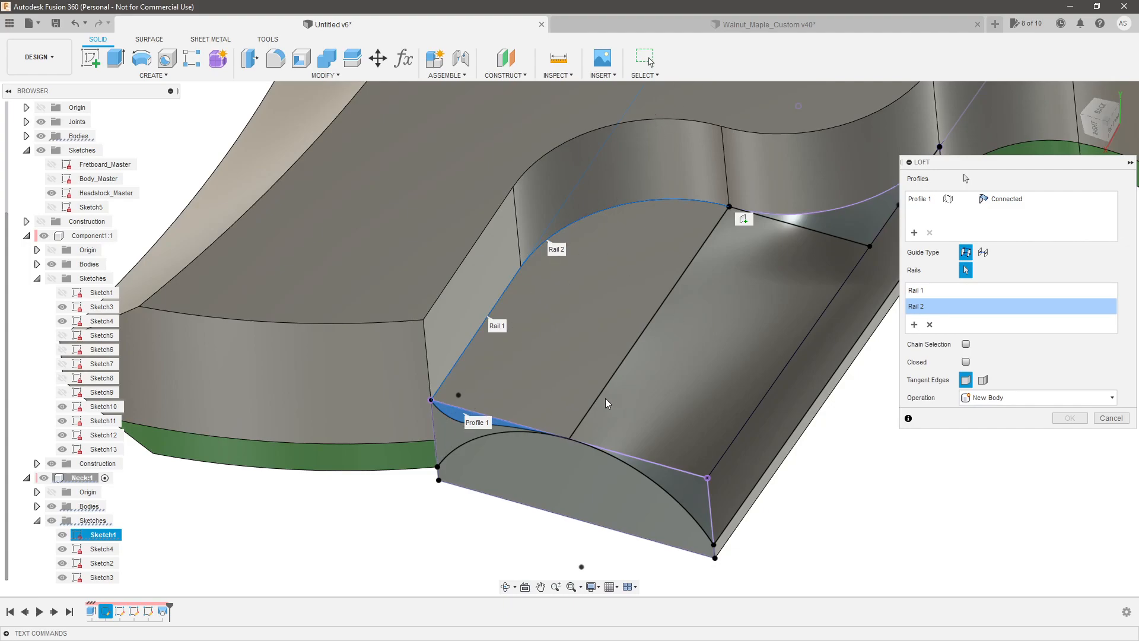
{"action": "left_click", "coordinate": [639, 341]}
{"action": "left_click", "coordinate": [1003, 413]}
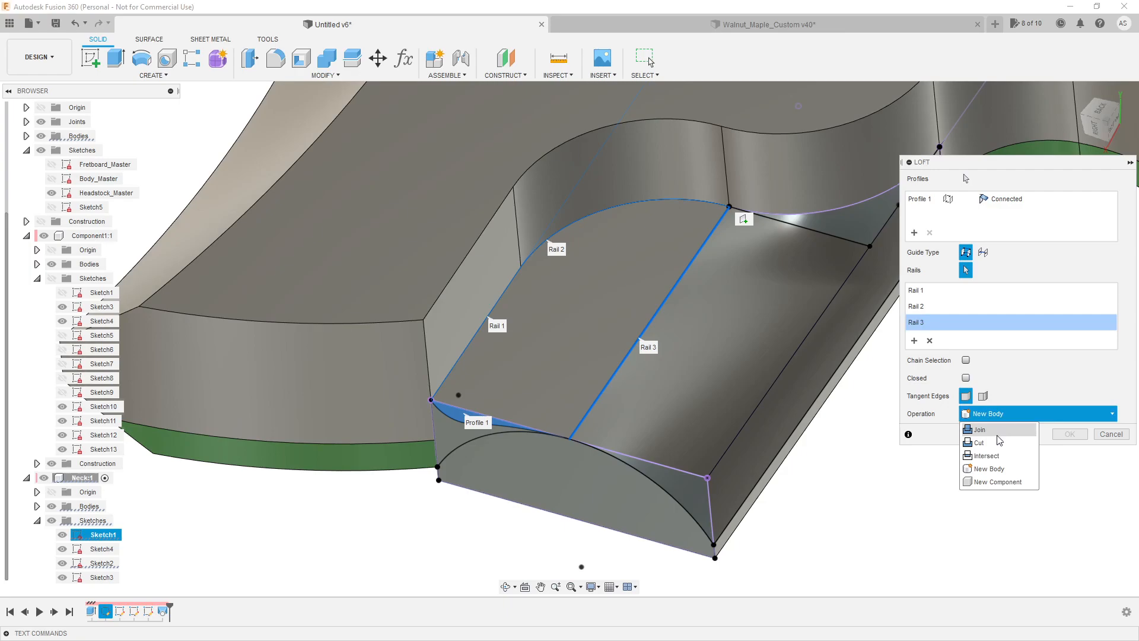
{"action": "left_click", "coordinate": [993, 439]}
{"action": "scroll", "coordinate": [590, 422], "scroll_direction": "down", "scroll_amount": 3}
{"action": "scroll", "coordinate": [591, 422], "scroll_direction": "up", "scroll_amount": 2}
{"action": "key", "text": "Return"}
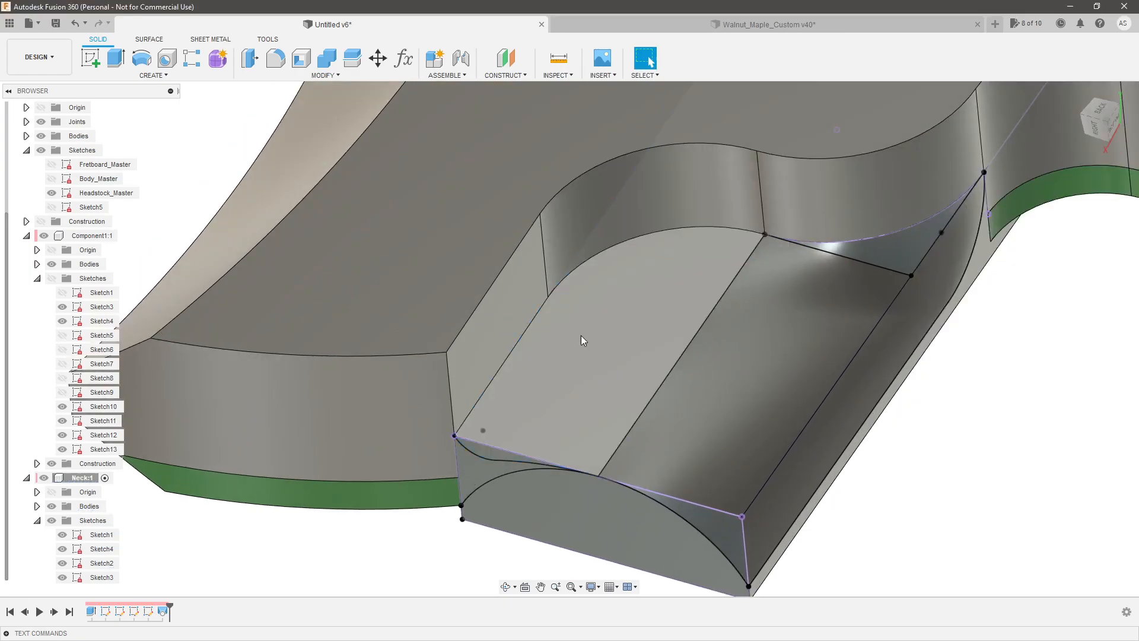
{"action": "scroll", "coordinate": [592, 422], "scroll_direction": "up", "scroll_amount": 2}
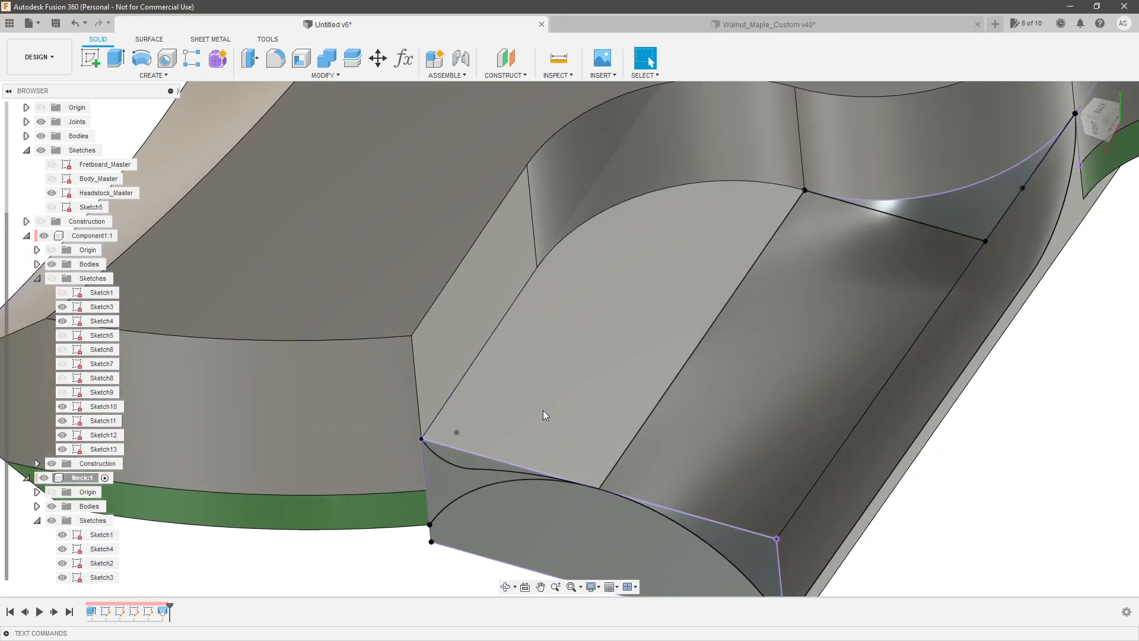
{"action": "scroll", "coordinate": [570, 332], "scroll_direction": "down", "scroll_amount": 3}
Start a new sketch on the flat heel face beside the first lofted cut.
{"action": "left_click", "coordinate": [563, 329]}
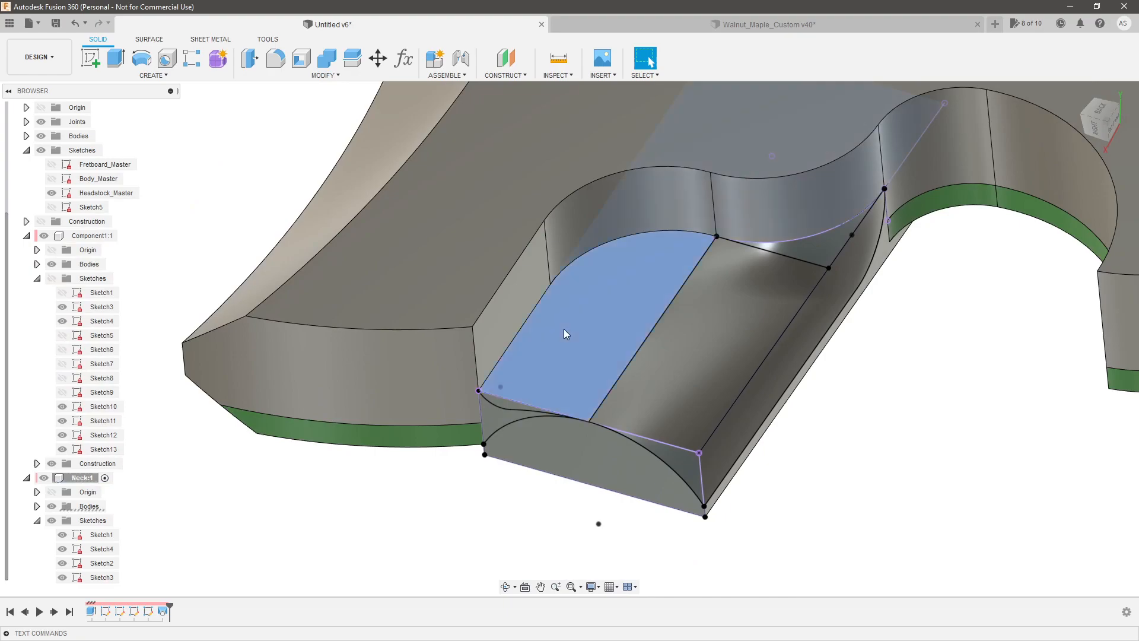
{"action": "left_click", "coordinate": [91, 58]}
{"action": "scroll", "coordinate": [624, 405], "scroll_direction": "up", "scroll_amount": 2}
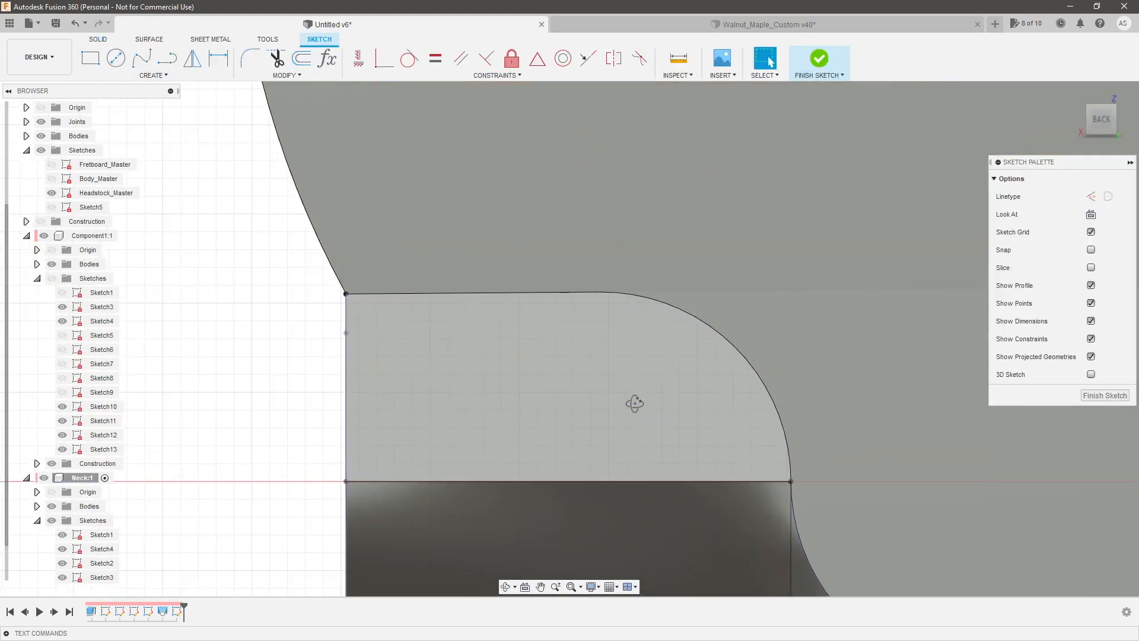
{"action": "middle_click_drag", "start_coordinate": [636, 409], "coordinate": [638, 346], "text": "shift"}
Try to project the flat face's straight edge and adjoining curved edge into the sketch.
{"action": "left_click", "coordinate": [646, 320]}
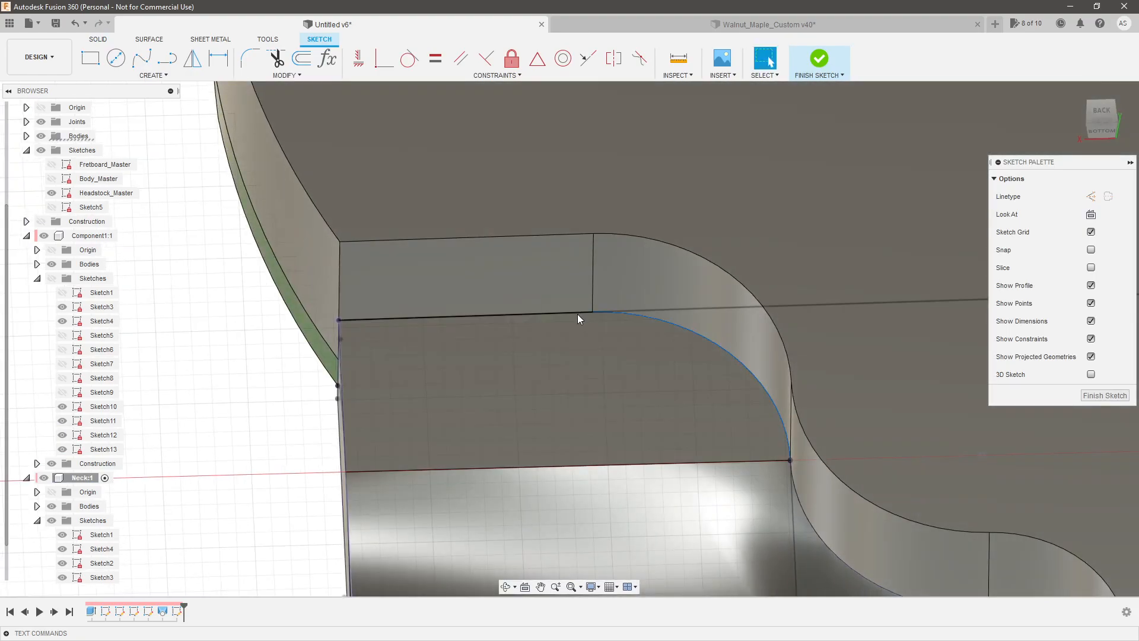
{"action": "left_click", "coordinate": [576, 315]}
{"action": "key", "text": "p"}
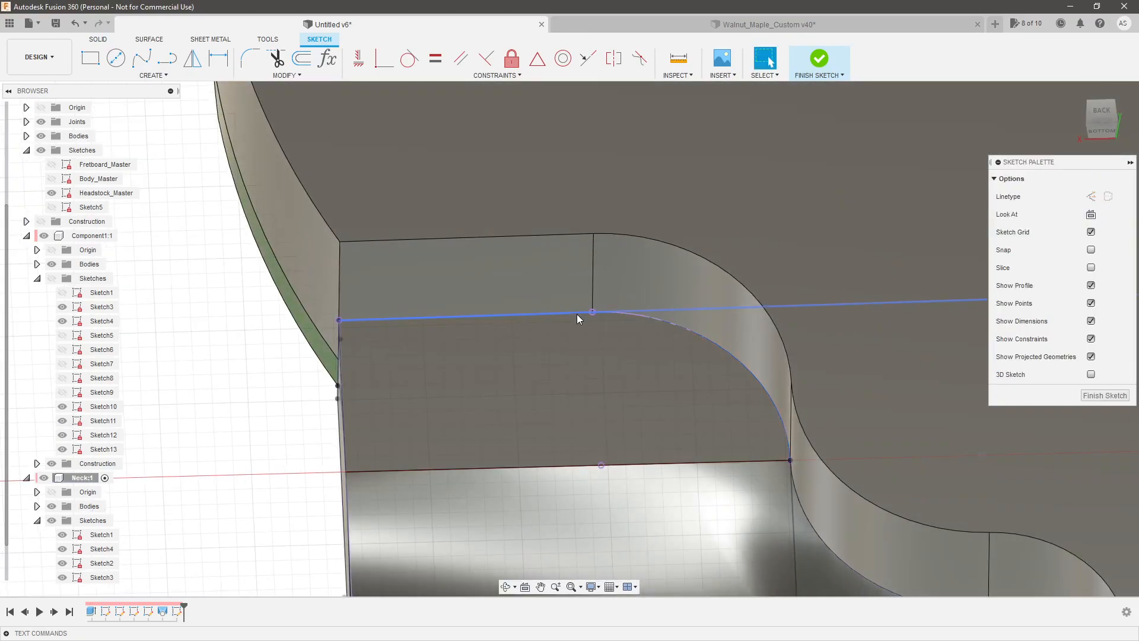
{"action": "left_click", "coordinate": [170, 61]}
{"action": "key", "text": "Escape"}
{"action": "key", "text": "ctrl+z"}
Project only the flat face's curved edge into the sketch.
{"action": "left_click", "coordinate": [660, 318]}
{"action": "key", "text": "p"}
{"action": "left_click", "coordinate": [175, 62]}
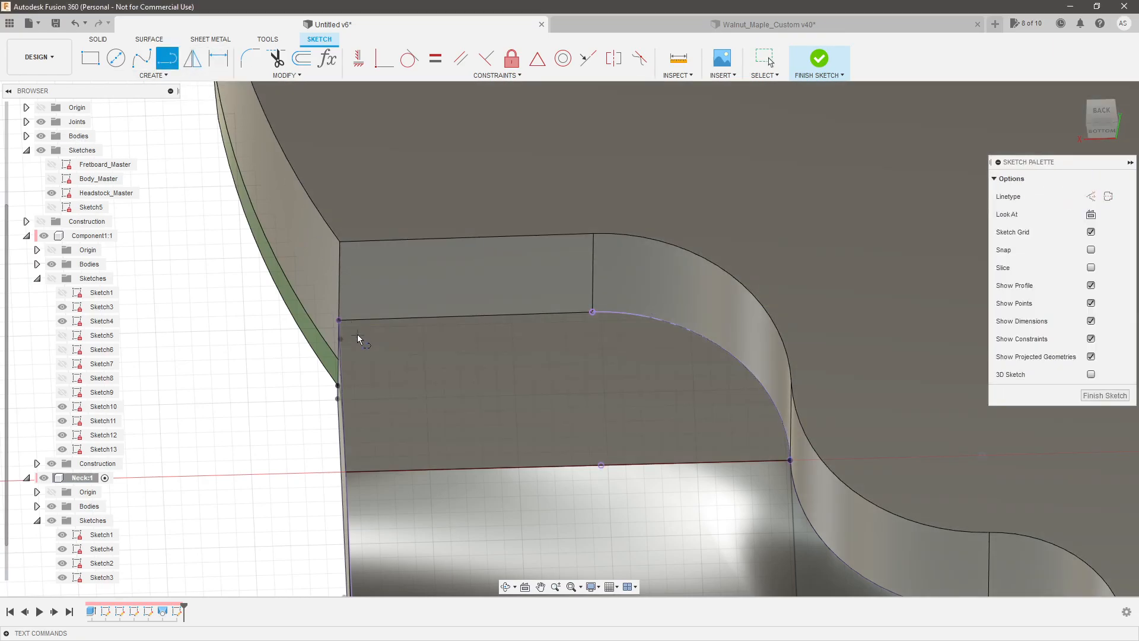
{"action": "key", "text": "Escape"}
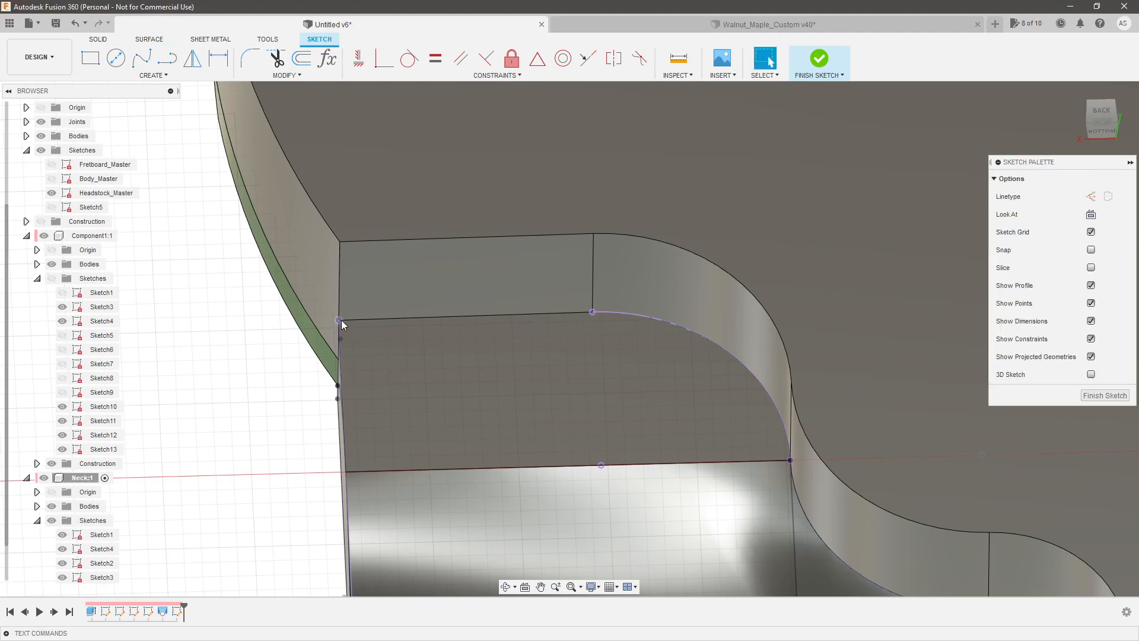
Draw a line along the straight edge from the end-face corner to the projected arc's start and finish the sketch.
{"action": "left_click", "coordinate": [168, 58]}
{"action": "left_click", "coordinate": [339, 321]}
{"action": "key", "text": "Escape"}
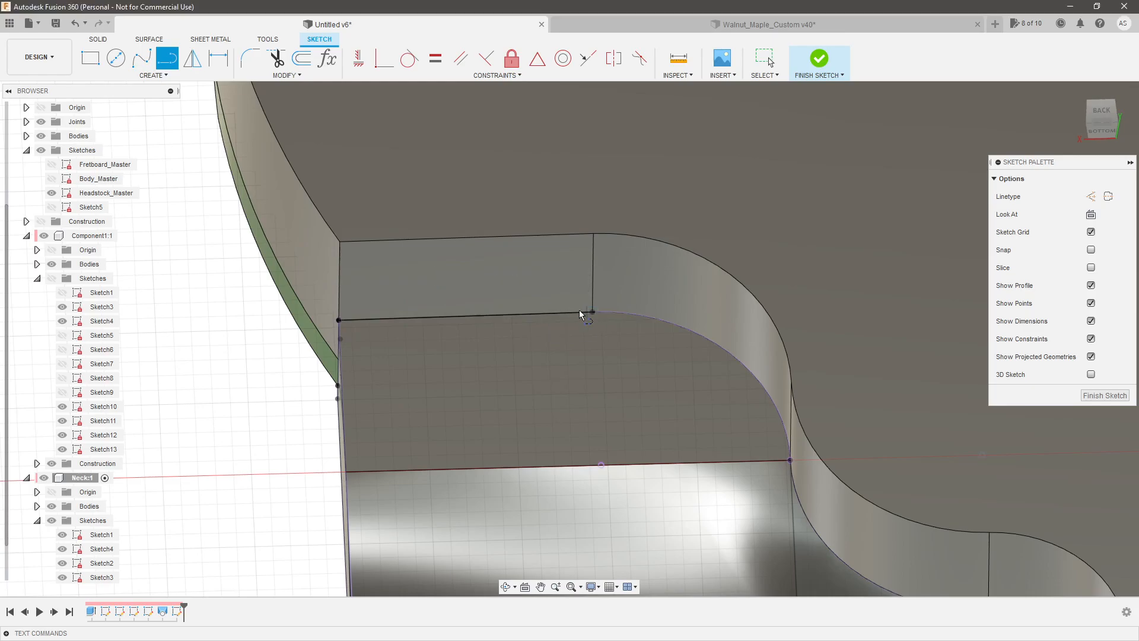
{"action": "middle_click_drag", "start_coordinate": [429, 371], "coordinate": [590, 444], "text": "shift"}
{"action": "scroll", "coordinate": [590, 444], "scroll_direction": "down", "scroll_amount": 3}
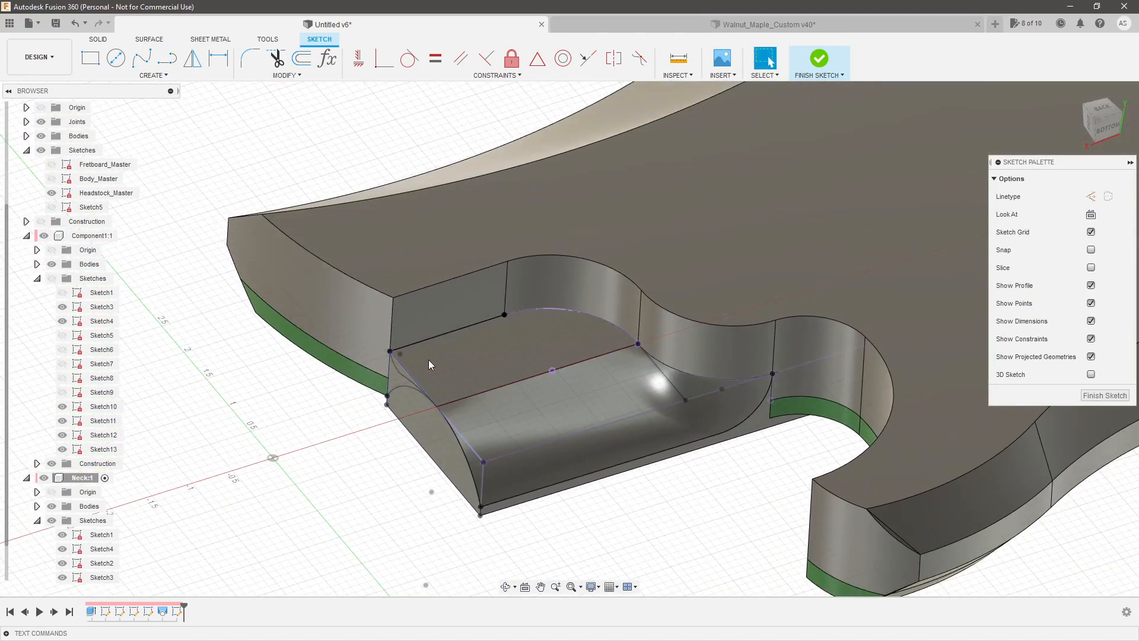
{"action": "left_click", "coordinate": [1105, 395]}
Start a loft from the small curved profile at the upper corner of the neck's end face.
{"action": "scroll", "coordinate": [387, 368], "scroll_direction": "up", "scroll_amount": 3}
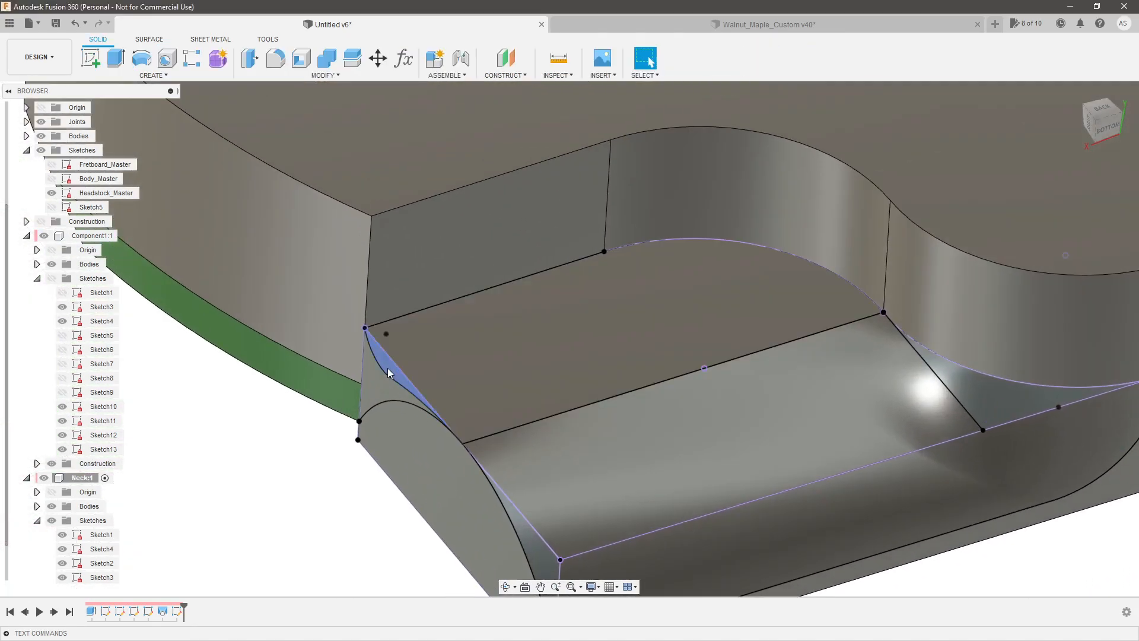
{"action": "left_click", "coordinate": [386, 368]}
{"action": "left_click", "coordinate": [142, 73]}
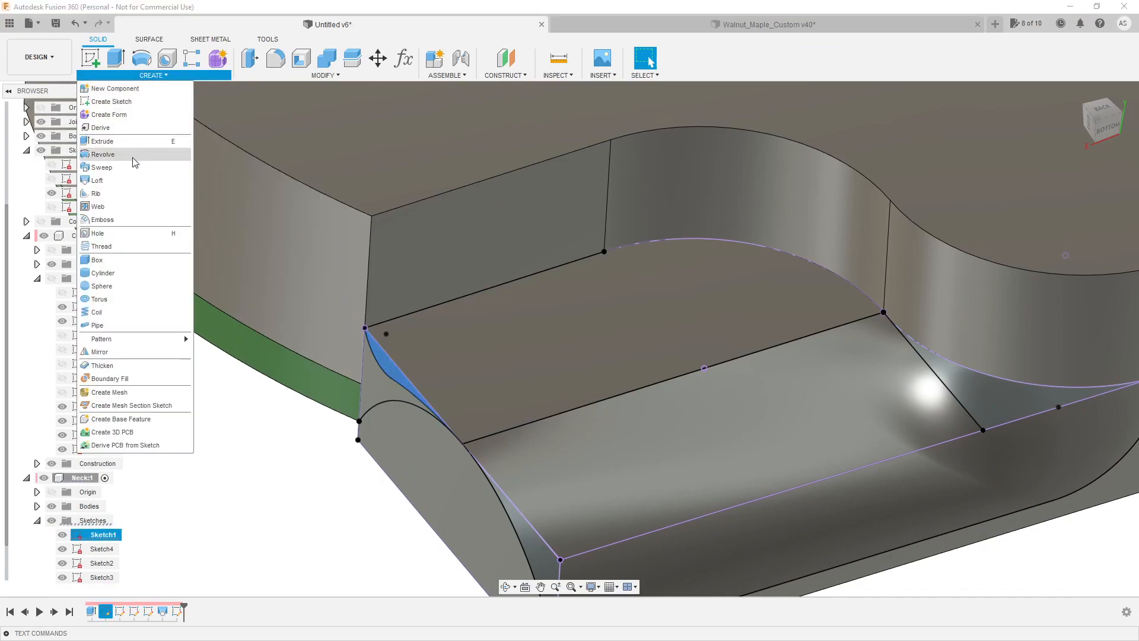
{"action": "left_click", "coordinate": [124, 178]}
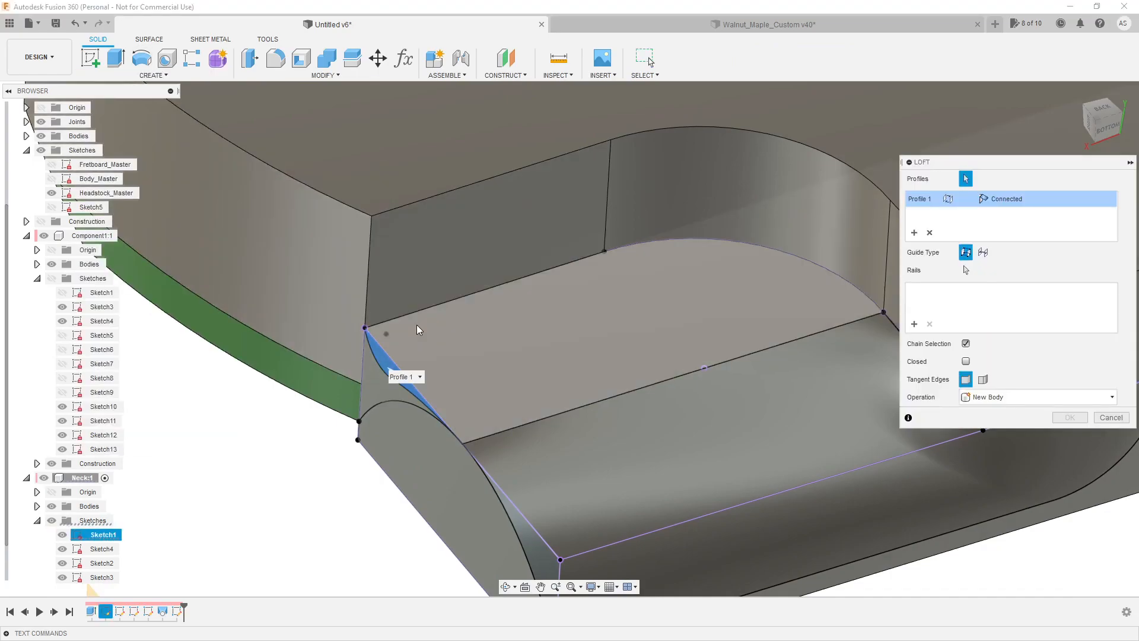
{"action": "left_click", "coordinate": [917, 325]}
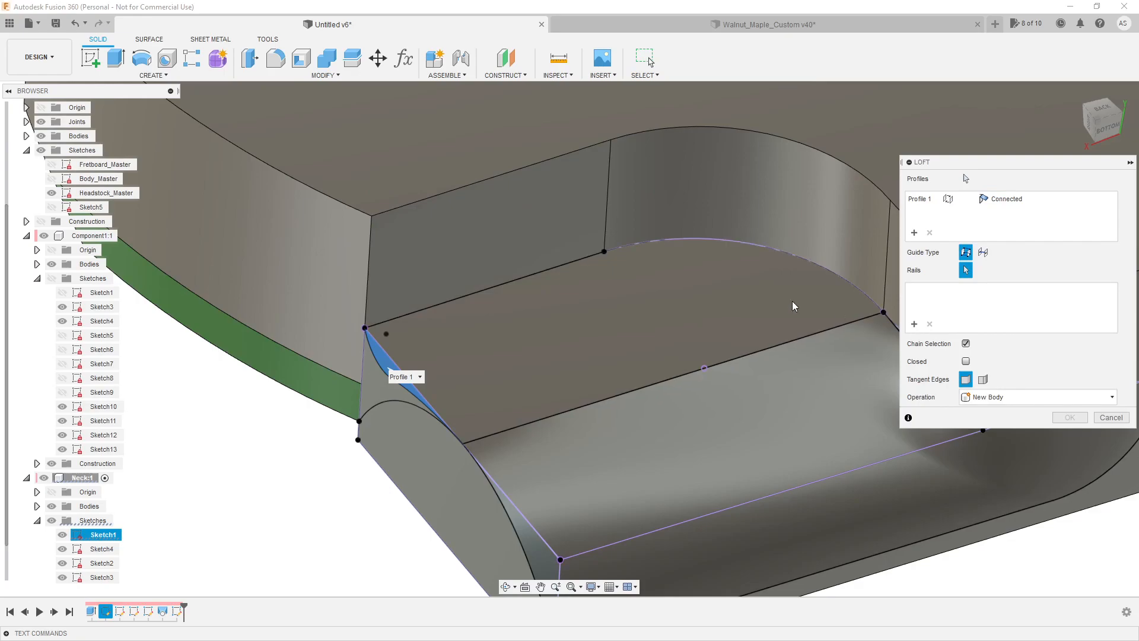
{"action": "left_click", "coordinate": [406, 321]}
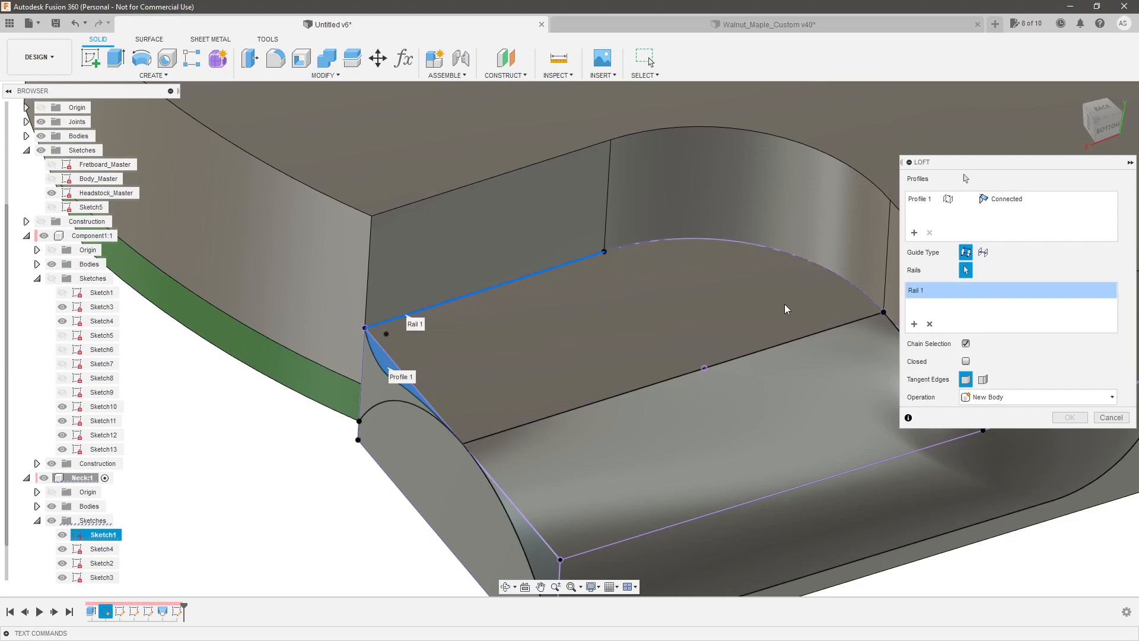
{"action": "left_click", "coordinate": [780, 252]}
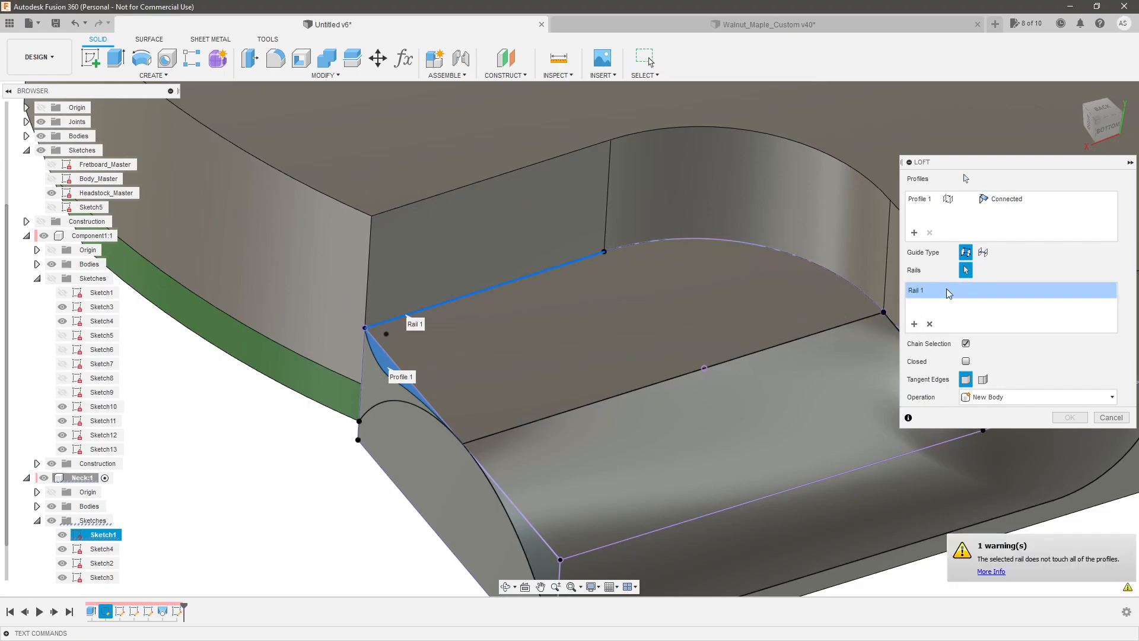
{"action": "left_click", "coordinate": [929, 324]}
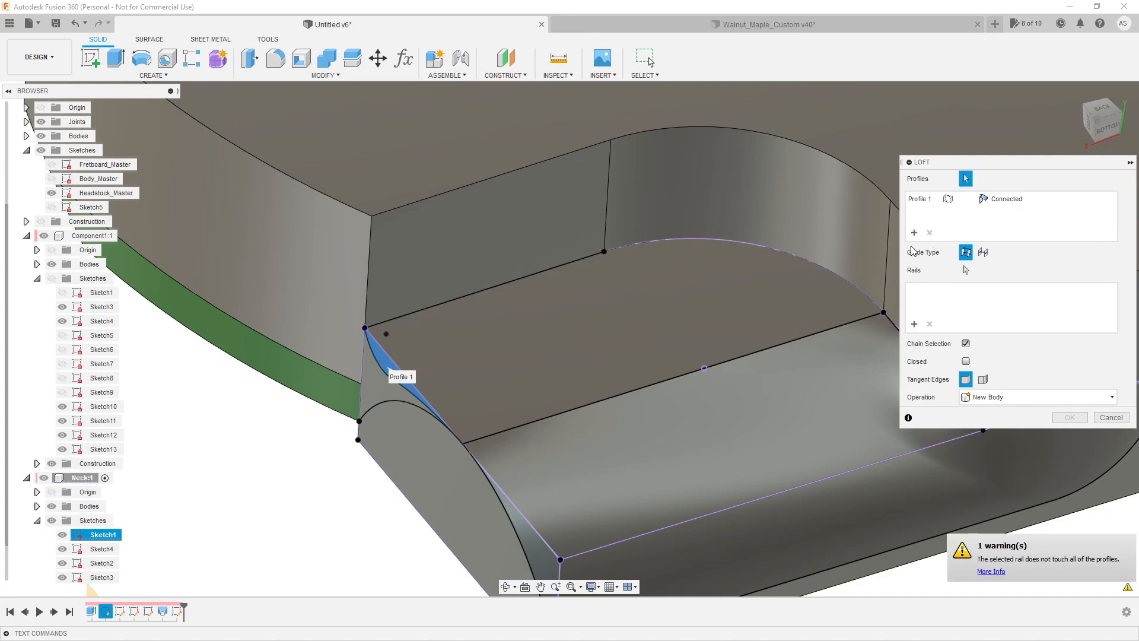
Loft-cut the profile to the point at the arc's far end, guided by the outer edge and the center line as rails, without chain selection.
{"action": "left_click", "coordinate": [883, 311]}
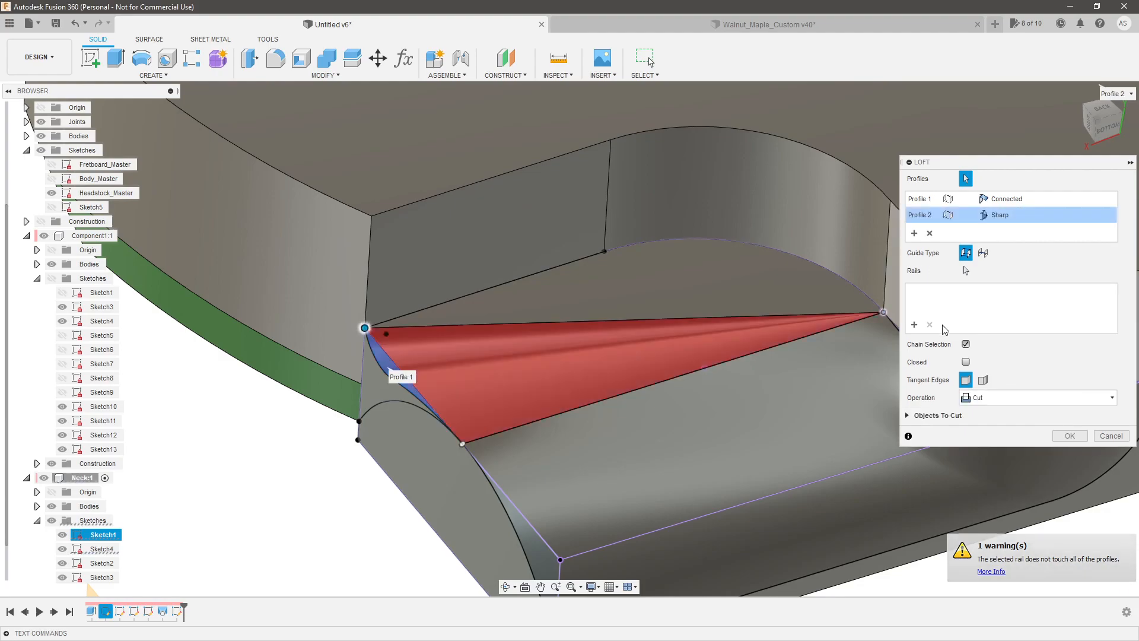
{"action": "scroll", "coordinate": [617, 443], "scroll_direction": "down", "scroll_amount": 2}
{"action": "left_click", "coordinate": [917, 326]}
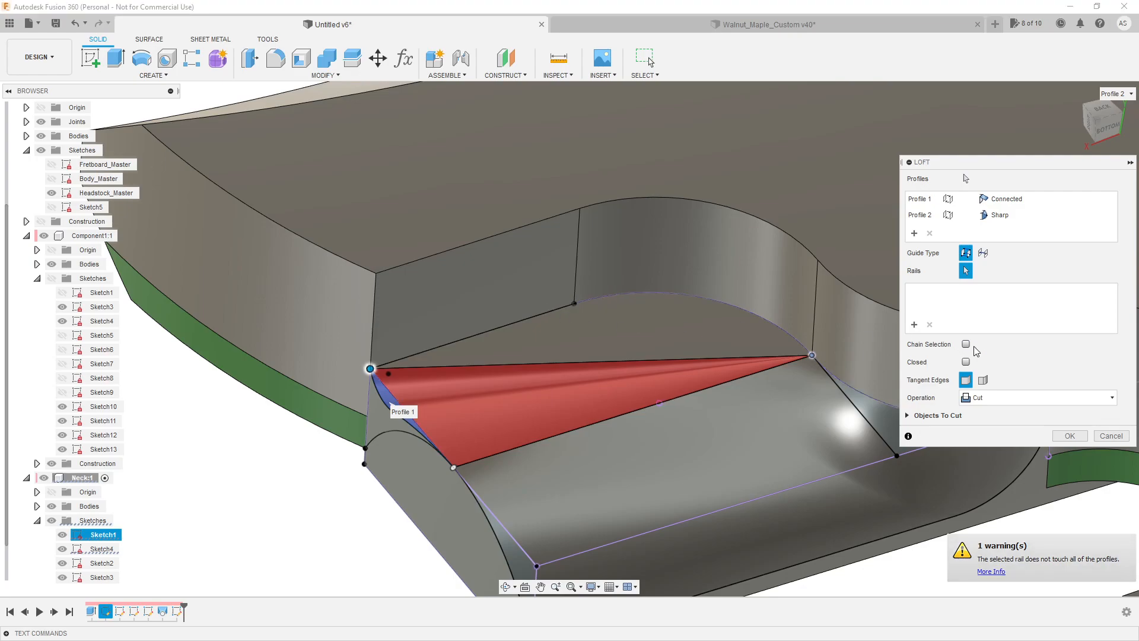
{"action": "left_click", "coordinate": [526, 320]}
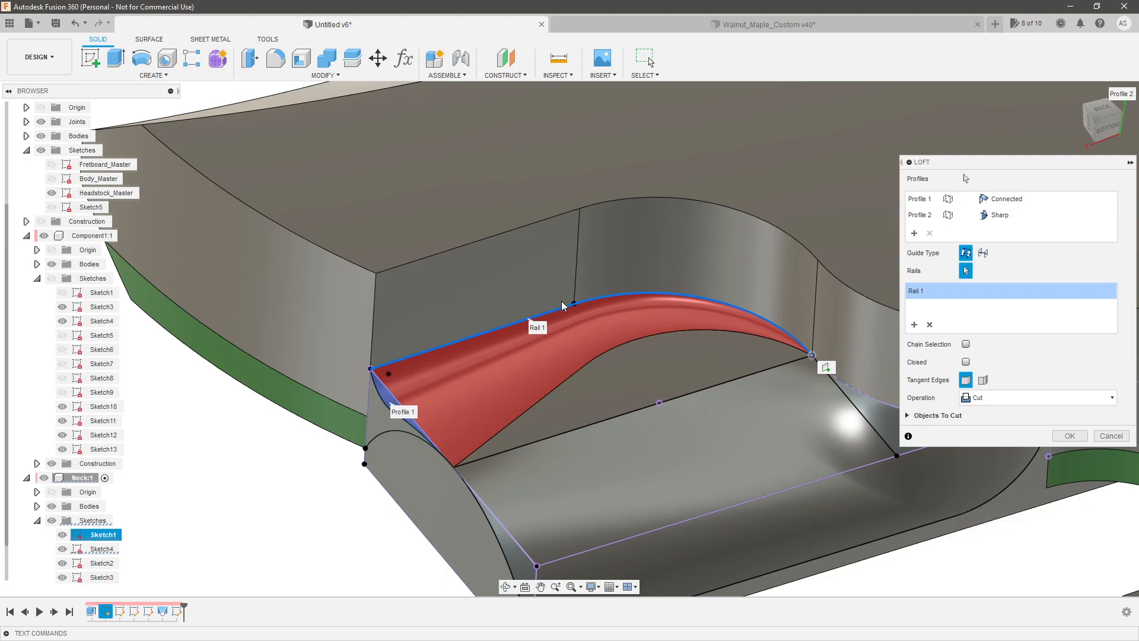
{"action": "left_click", "coordinate": [914, 330]}
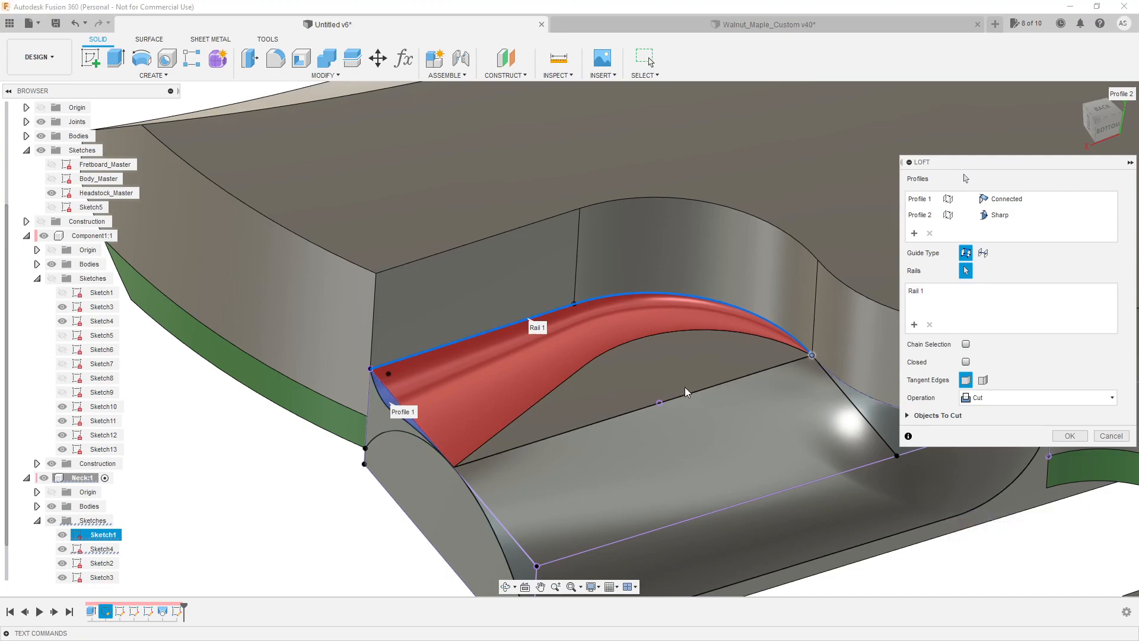
{"action": "left_click", "coordinate": [643, 411]}
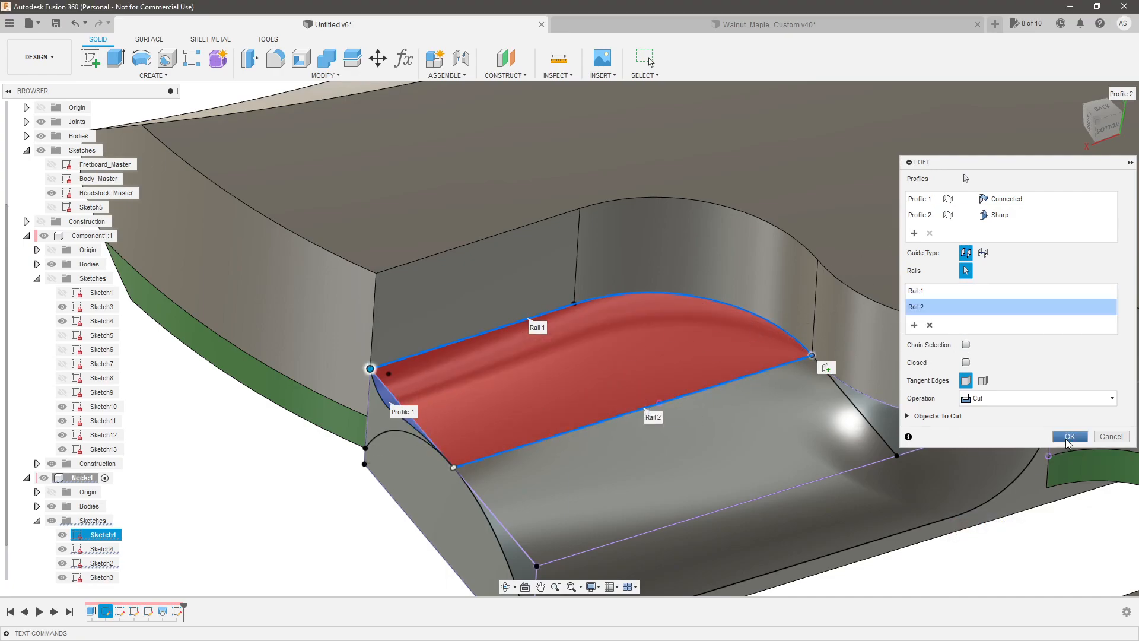
{"action": "key", "text": "Return"}
Collapse Component1's sketch list and hide all of the neck component's sketches.
{"action": "middle_click_drag", "start_coordinate": [685, 393], "coordinate": [533, 497], "text": "shift"}
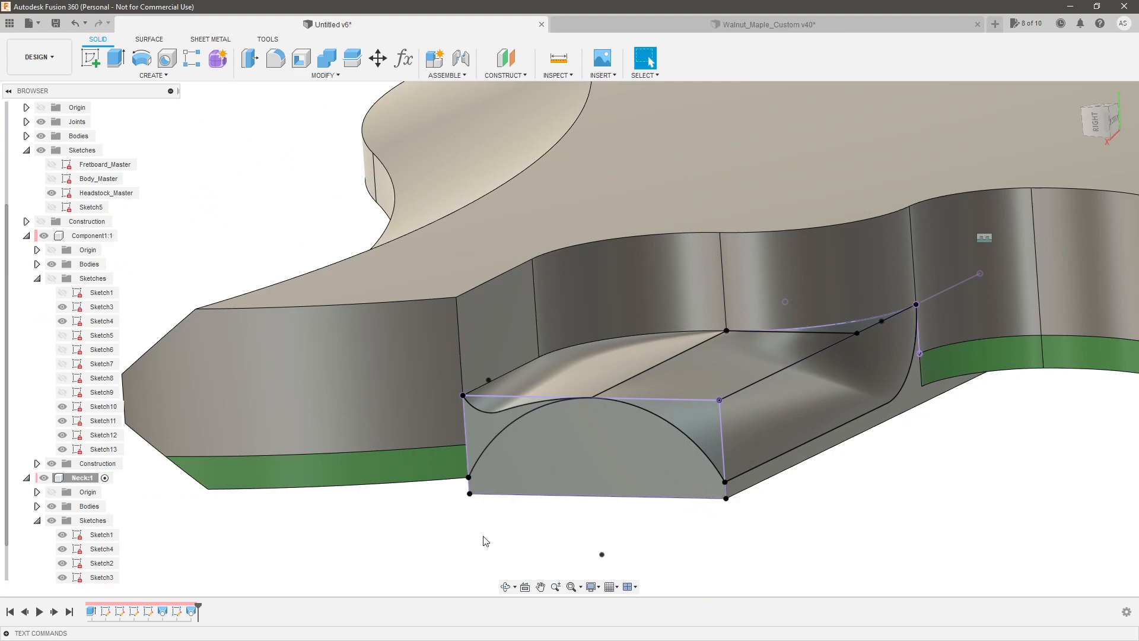
{"action": "left_click", "coordinate": [38, 279]}
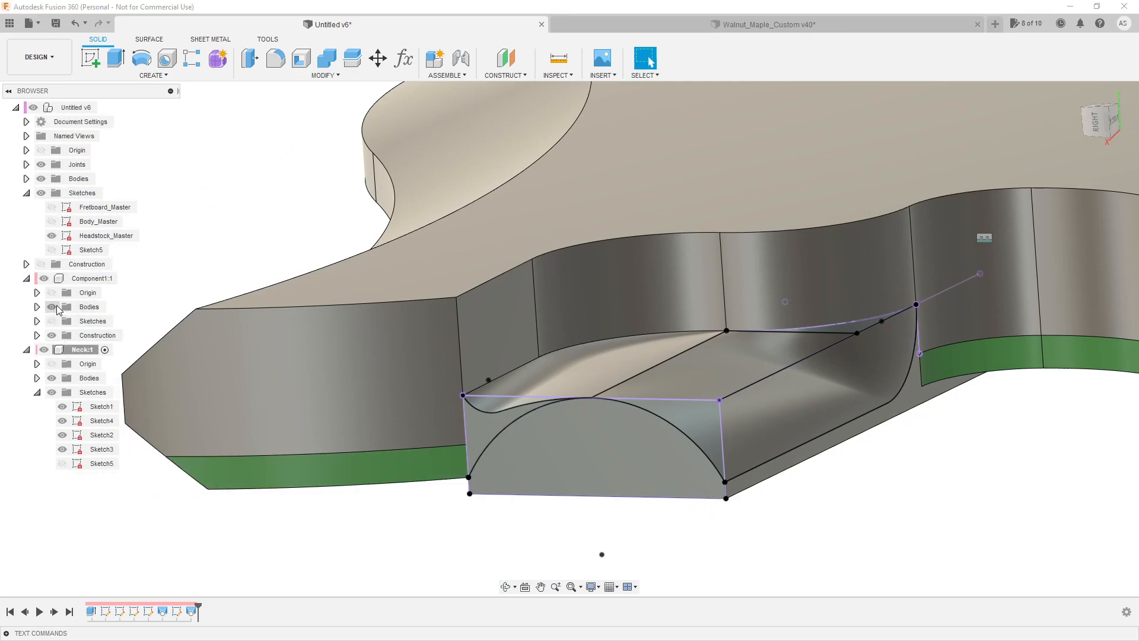
{"action": "left_click", "coordinate": [52, 392]}
Examine the two lofted cuts on the neck heel from several angles, checking how their surfaces blend.
{"action": "scroll", "coordinate": [584, 506], "scroll_direction": "down", "scroll_amount": 2}
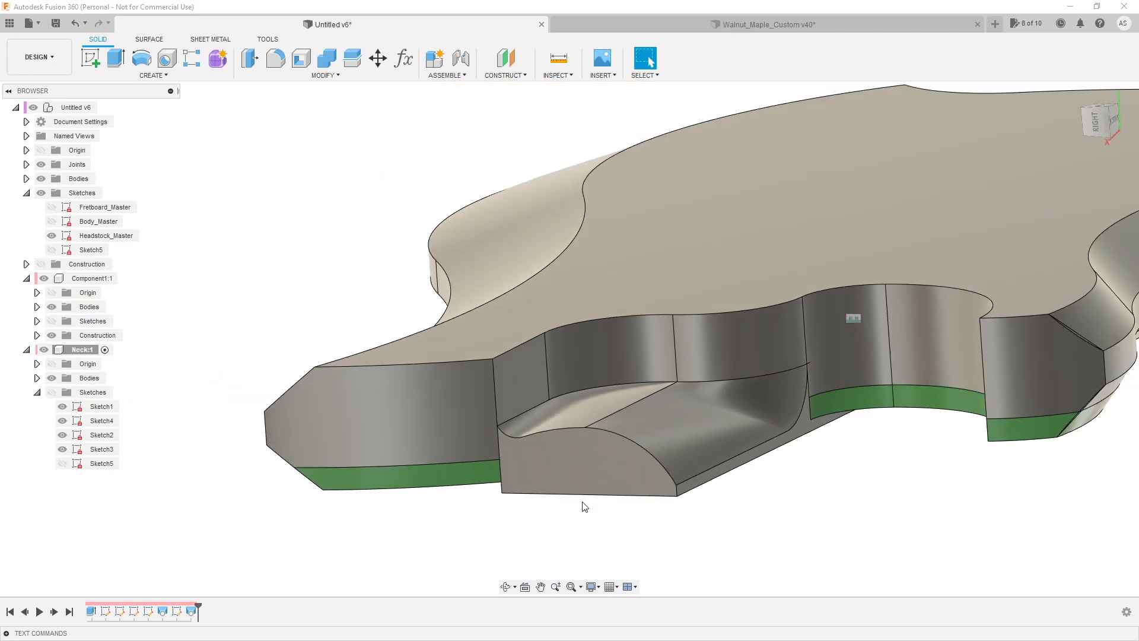
{"action": "scroll", "coordinate": [584, 506], "scroll_direction": "down", "scroll_amount": 1}
{"action": "scroll", "coordinate": [695, 522], "scroll_direction": "up", "scroll_amount": 3}
{"action": "middle_click_drag", "start_coordinate": [697, 523], "coordinate": [706, 547], "text": "shift"}
{"action": "scroll", "coordinate": [526, 391], "scroll_direction": "up", "scroll_amount": 3}
{"action": "middle_click_drag", "start_coordinate": [526, 390], "coordinate": [595, 493], "text": "shift"}
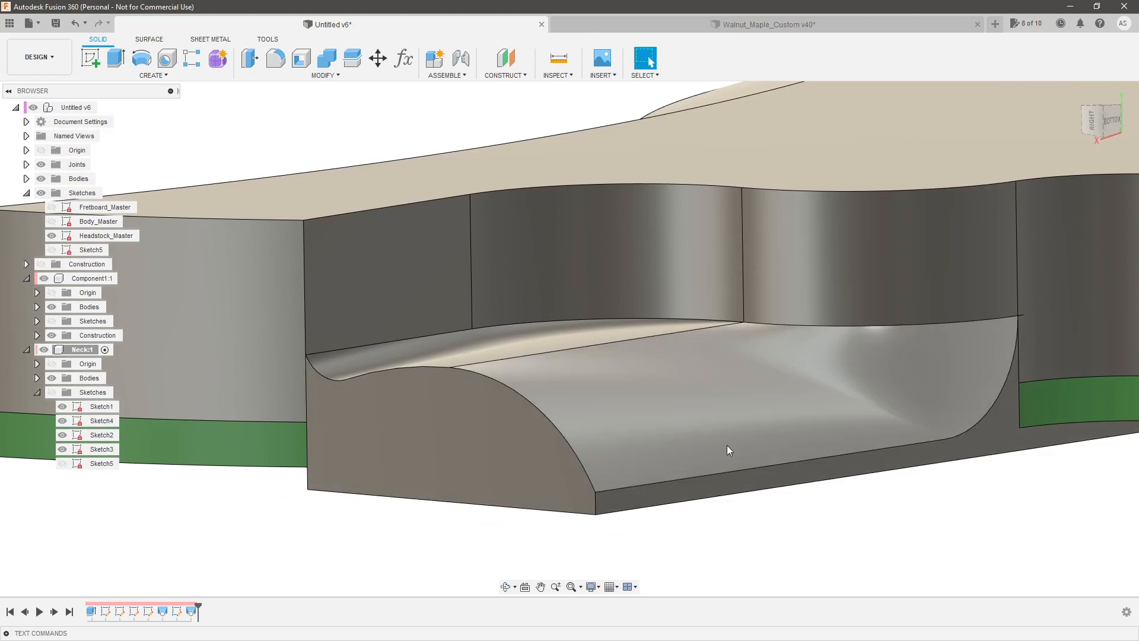
{"action": "scroll", "coordinate": [706, 451], "scroll_direction": "down", "scroll_amount": 1}
{"action": "scroll", "coordinate": [442, 461], "scroll_direction": "up", "scroll_amount": 3}
{"action": "middle_click_drag", "start_coordinate": [414, 438], "coordinate": [372, 370], "text": "shift"}
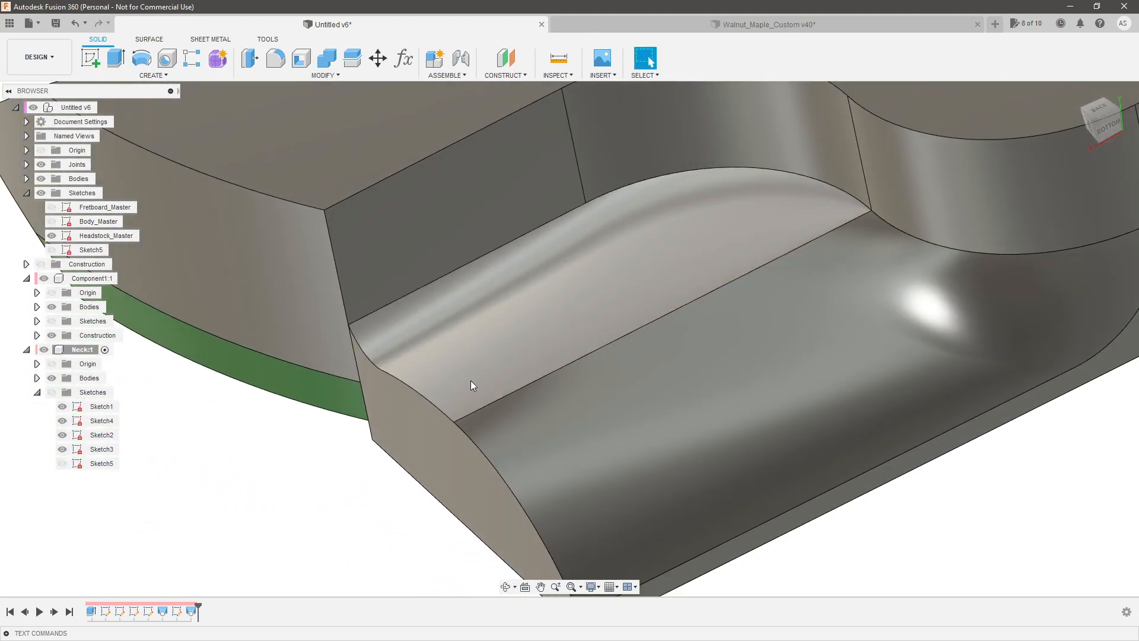
Inspect the neck heel's end face and lofted surfaces up close and from the side, where they meet the guitar body's cutaway walls.
{"action": "middle_click_drag", "start_coordinate": [480, 381], "coordinate": [517, 349], "text": "shift"}
{"action": "scroll", "coordinate": [599, 427], "scroll_direction": "down", "scroll_amount": 2}
{"action": "scroll", "coordinate": [463, 403], "scroll_direction": "up", "scroll_amount": 2}
{"action": "mouse_move", "coordinate": [442, 410]}
{"action": "middle_mouse_down", "text": "shift"}
{"action": "mouse_move", "coordinate": [430, 359]}
{"action": "mouse_move", "coordinate": [433, 394]}
{"action": "middle_mouse_up", "text": "shift"}
{"action": "scroll", "coordinate": [480, 404], "scroll_direction": "down", "scroll_amount": 2}
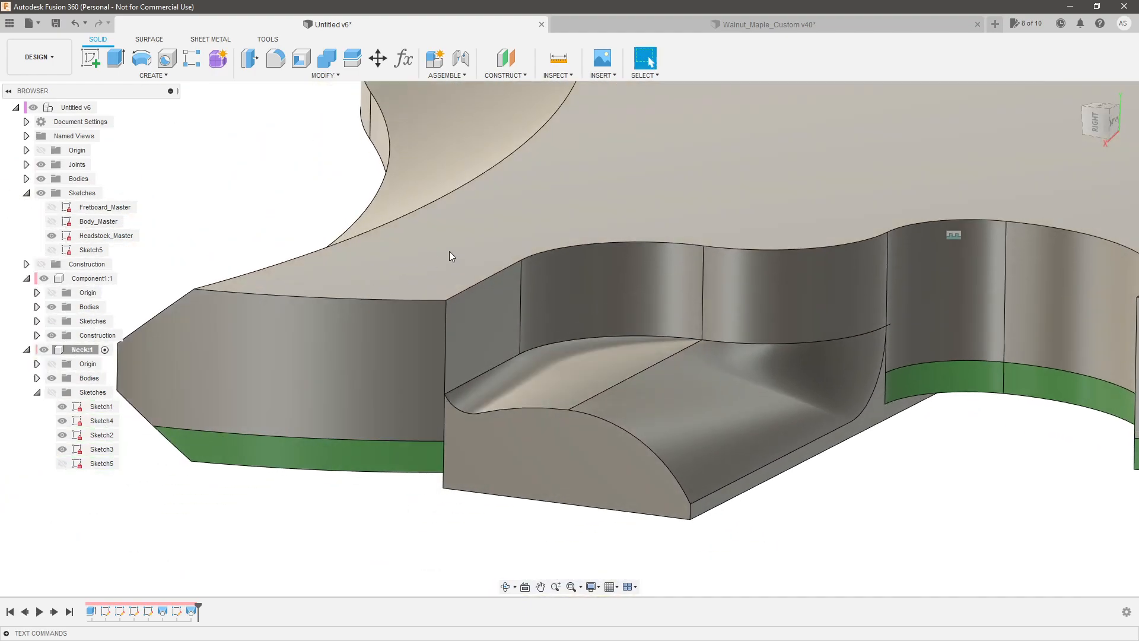
{"action": "scroll", "coordinate": [674, 366], "scroll_direction": "down", "scroll_amount": 2}
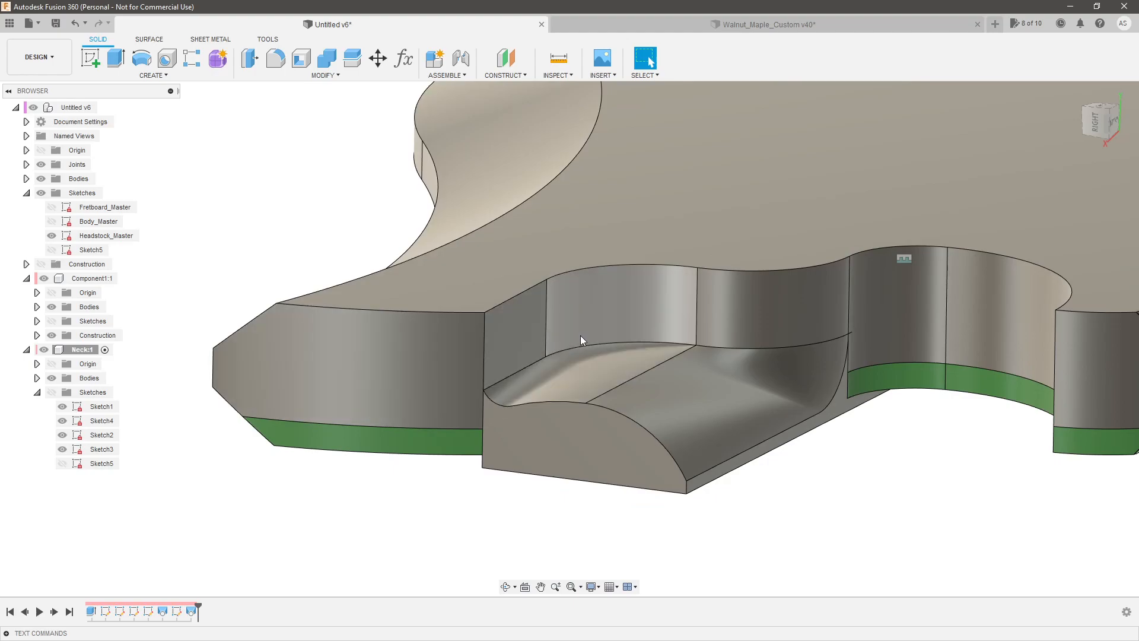
{"action": "scroll", "coordinate": [762, 315], "scroll_direction": "down", "scroll_amount": 2}
{"action": "scroll", "coordinate": [547, 350], "scroll_direction": "up", "scroll_amount": 3}
{"action": "scroll", "coordinate": [547, 350], "scroll_direction": "up", "scroll_amount": 3}
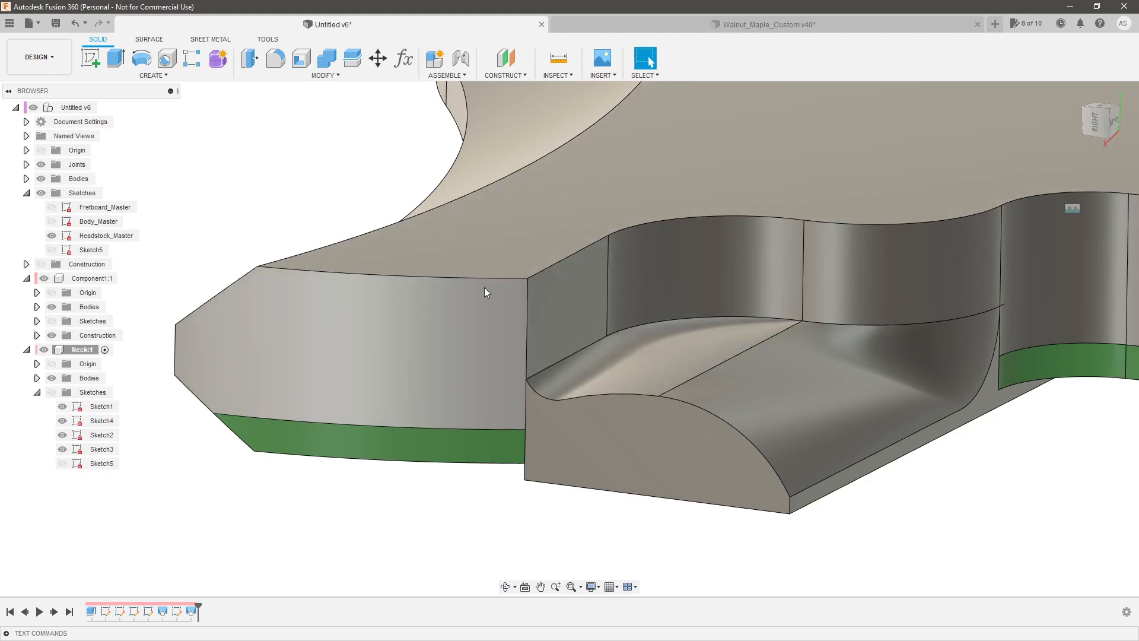
{"action": "scroll", "coordinate": [444, 409], "scroll_direction": "down", "scroll_amount": 3}
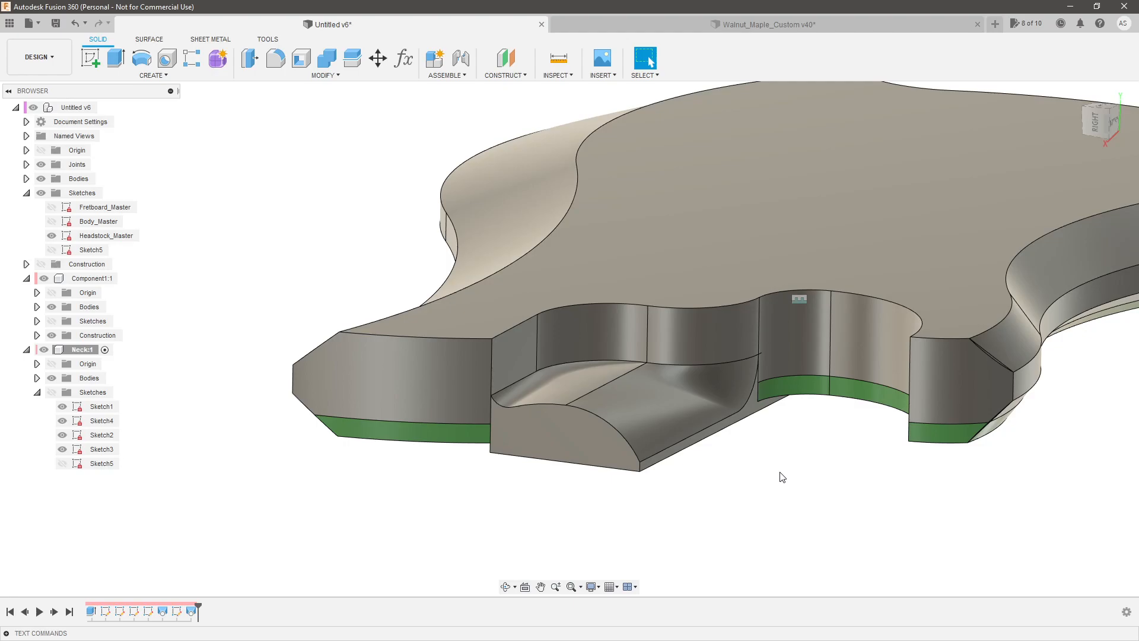
{"action": "scroll", "coordinate": [681, 538], "scroll_direction": "down", "scroll_amount": 3}
{"action": "scroll", "coordinate": [712, 528], "scroll_direction": "up", "scroll_amount": 4}
{"action": "middle_click_drag", "start_coordinate": [712, 528], "coordinate": [679, 509], "text": "shift"}
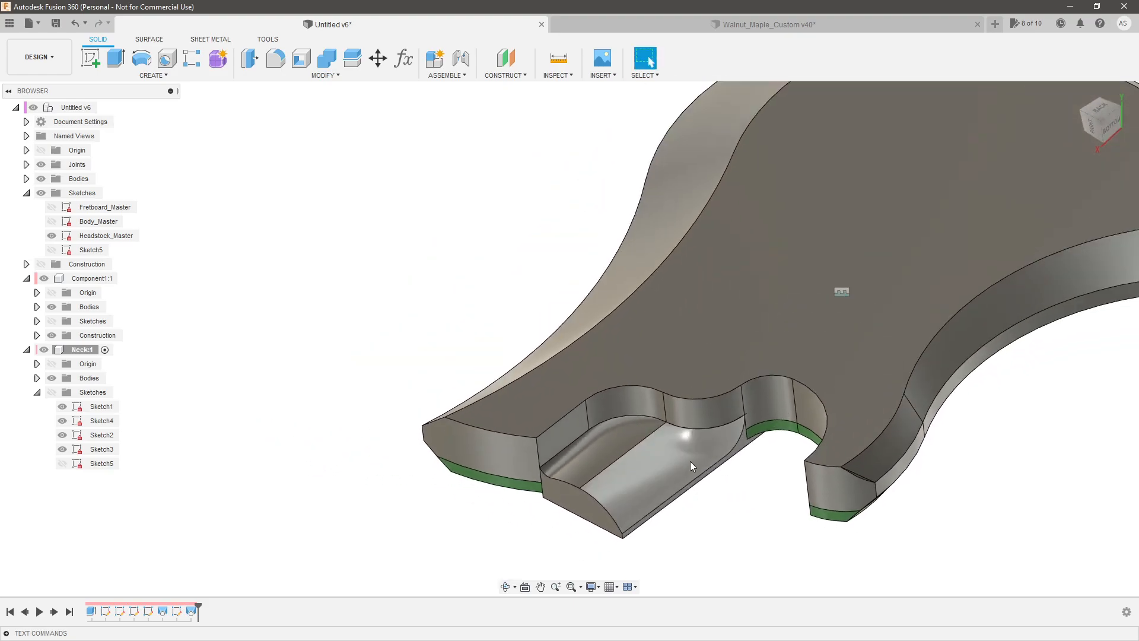
Review the carved heel in proportion to the whole guitar body and the separate headstock sketch, from several angles and distances.
{"action": "scroll", "coordinate": [735, 555], "scroll_direction": "down", "scroll_amount": 2}
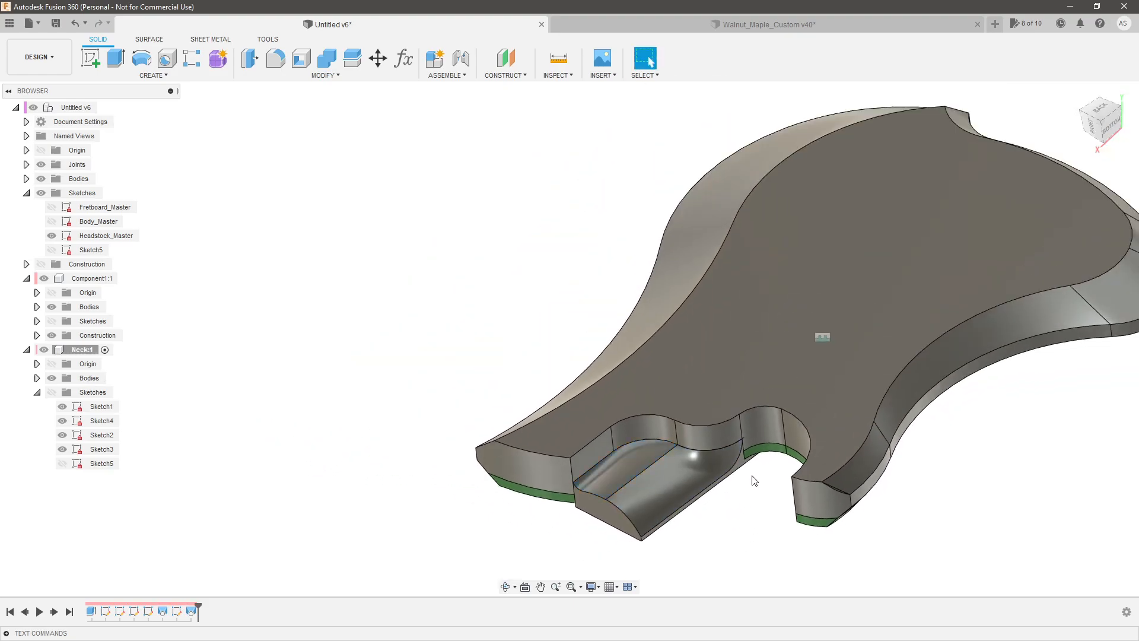
{"action": "middle_click_drag", "start_coordinate": [773, 492], "coordinate": [690, 493], "text": "shift"}
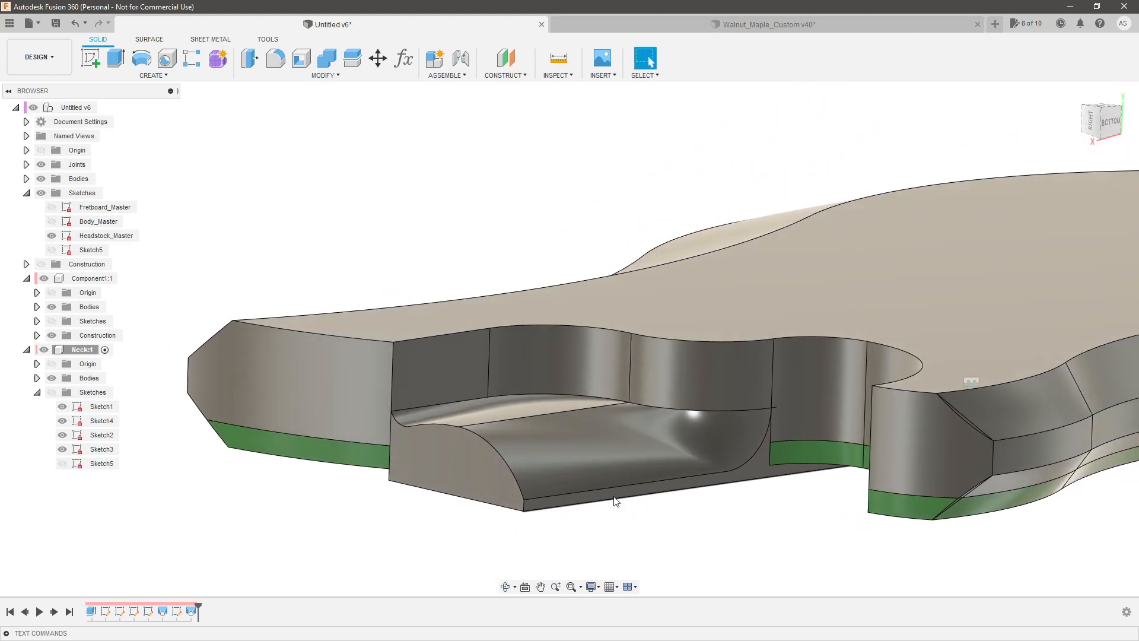
{"action": "scroll", "coordinate": [605, 519], "scroll_direction": "down", "scroll_amount": 2}
{"action": "middle_click_drag", "start_coordinate": [633, 515], "coordinate": [648, 438], "text": "shift"}
{"action": "scroll", "coordinate": [658, 448], "scroll_direction": "up", "scroll_amount": 3}
{"action": "middle_click_drag", "start_coordinate": [675, 457], "coordinate": [645, 426], "text": "shift"}
{"action": "scroll", "coordinate": [603, 433], "scroll_direction": "up", "scroll_amount": 3}
{"action": "scroll", "coordinate": [658, 409], "scroll_direction": "down", "scroll_amount": 5}
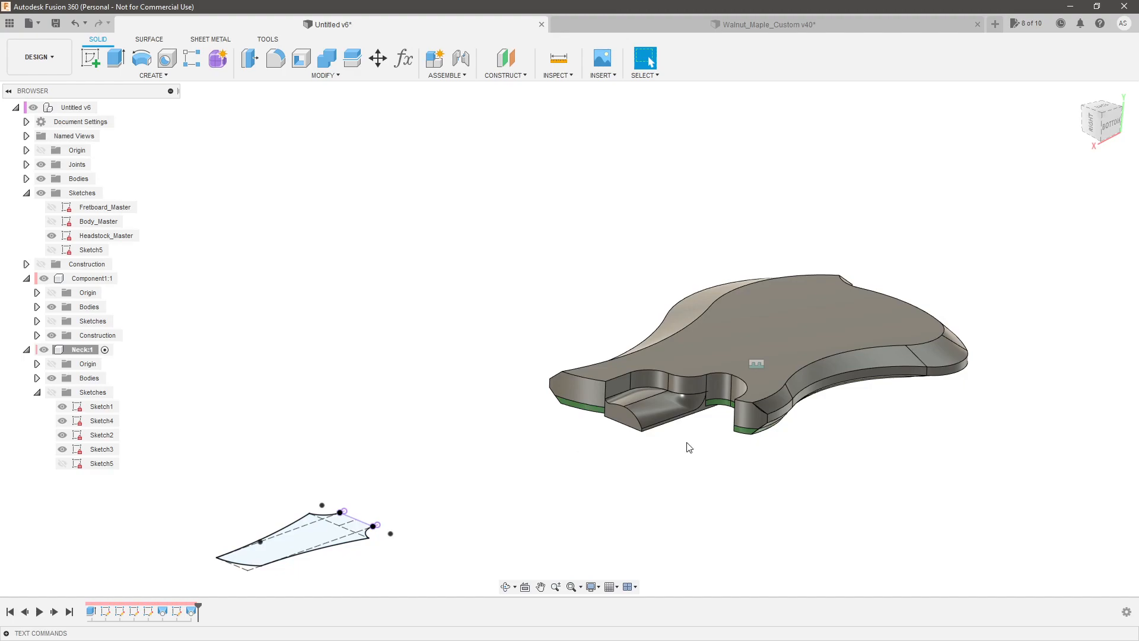
{"action": "scroll", "coordinate": [683, 439], "scroll_direction": "up", "scroll_amount": 4}
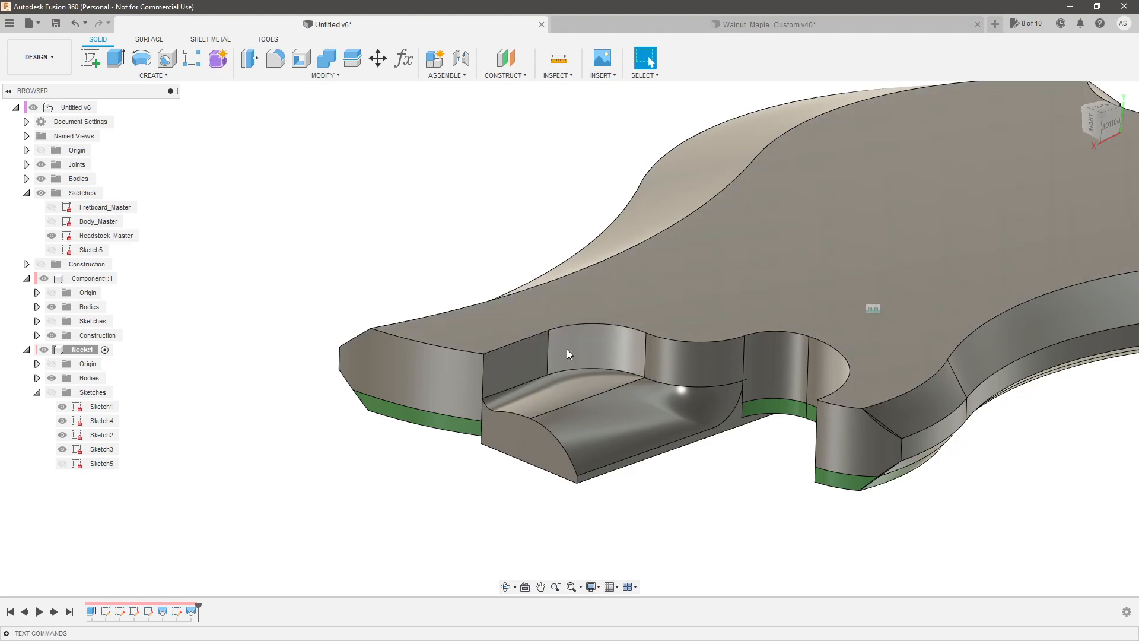
{"action": "scroll", "coordinate": [662, 488], "scroll_direction": "down", "scroll_amount": 3}
{"action": "scroll", "coordinate": [662, 488], "scroll_direction": "up", "scroll_amount": 4}
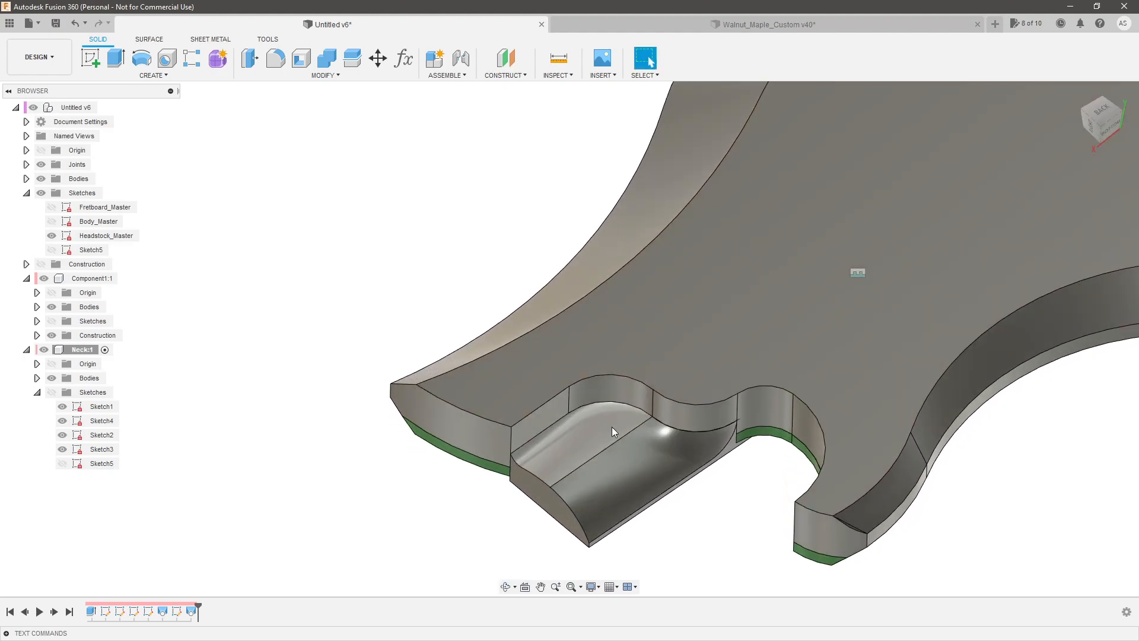
{"action": "scroll", "coordinate": [652, 386], "scroll_direction": "down", "scroll_amount": 3}
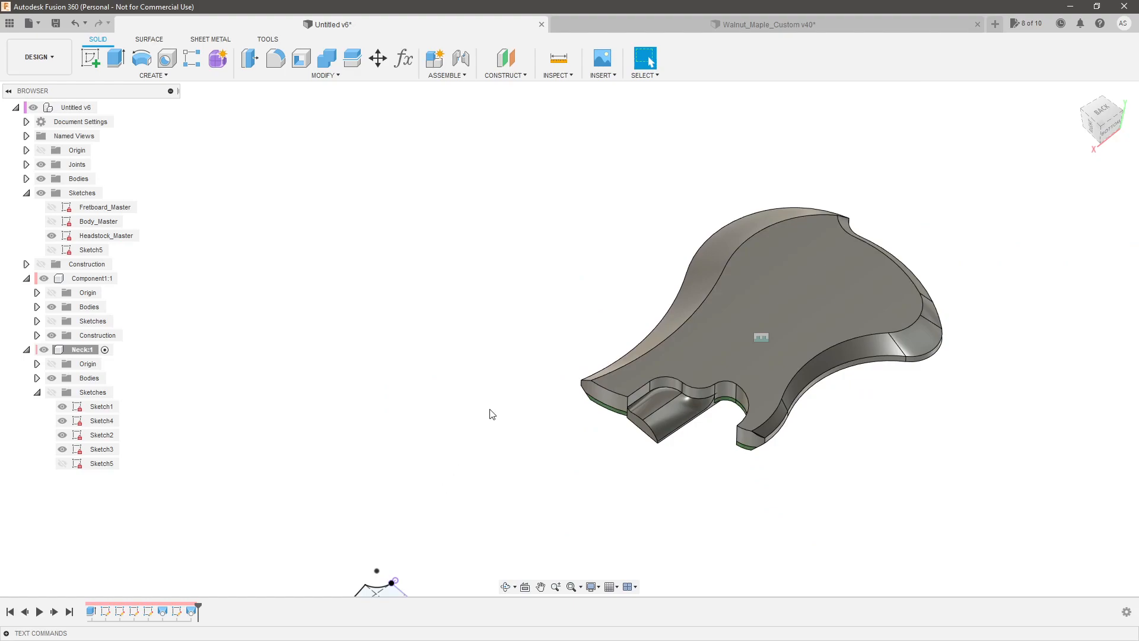
{"action": "scroll", "coordinate": [485, 418], "scroll_direction": "down", "scroll_amount": 3}
{"action": "scroll", "coordinate": [483, 524], "scroll_direction": "up", "scroll_amount": 3}
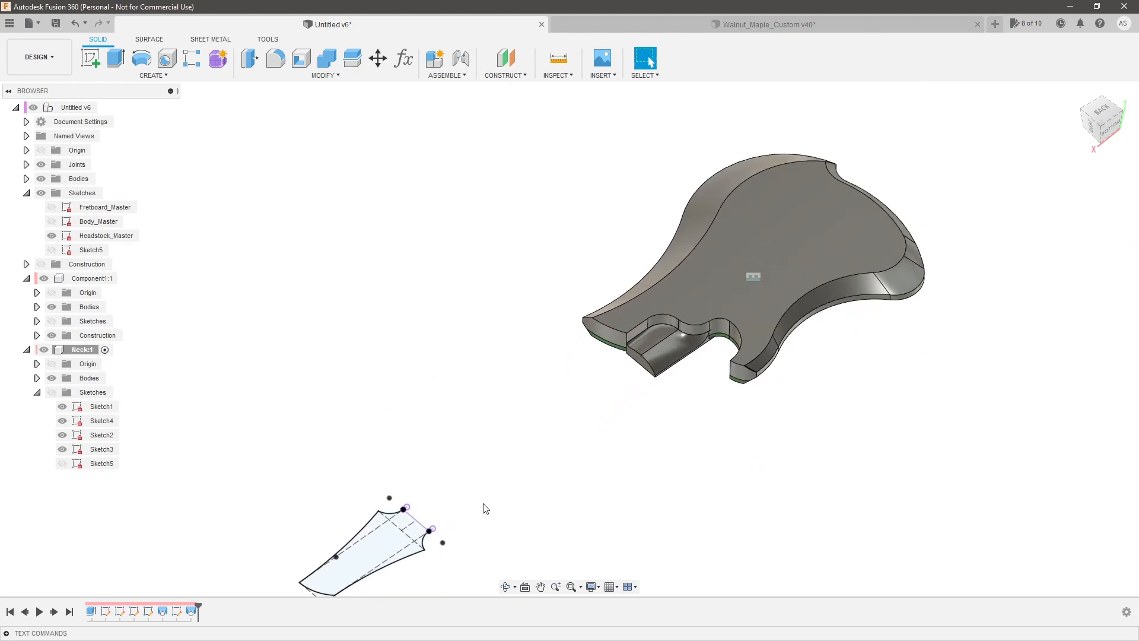